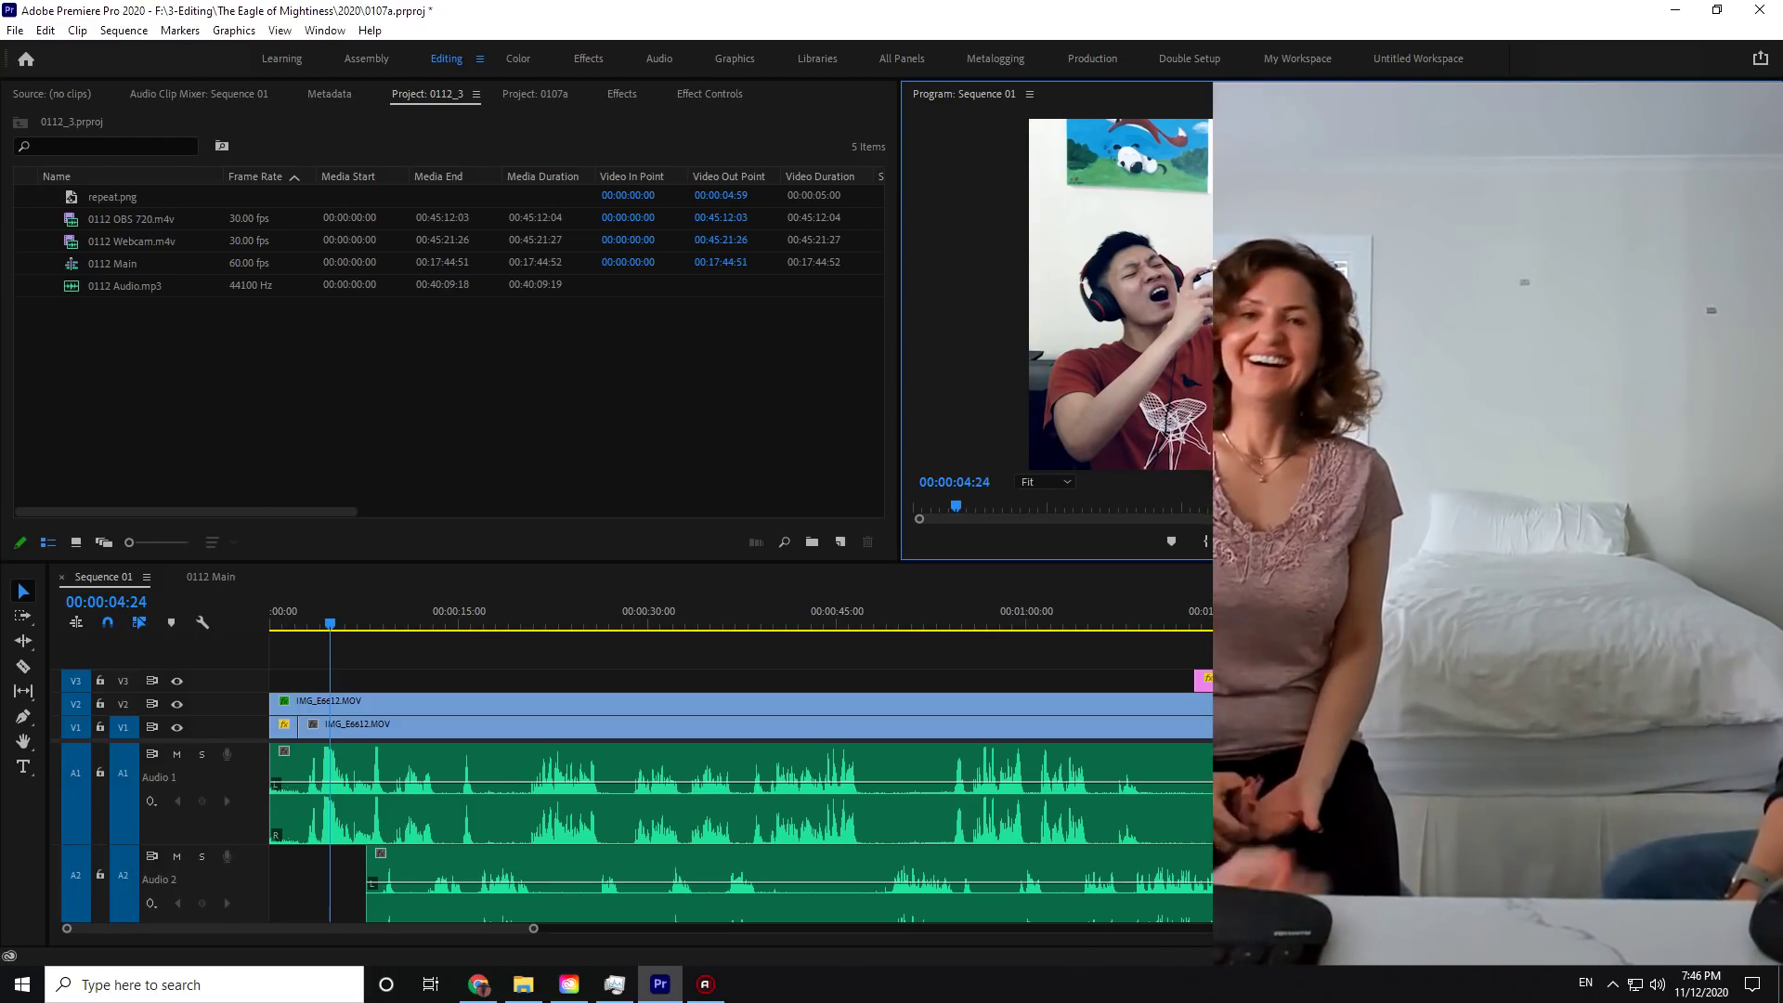
- Browse to the Games (E:) drive in File Explorer
{"action": "key", "text": "super+e"}
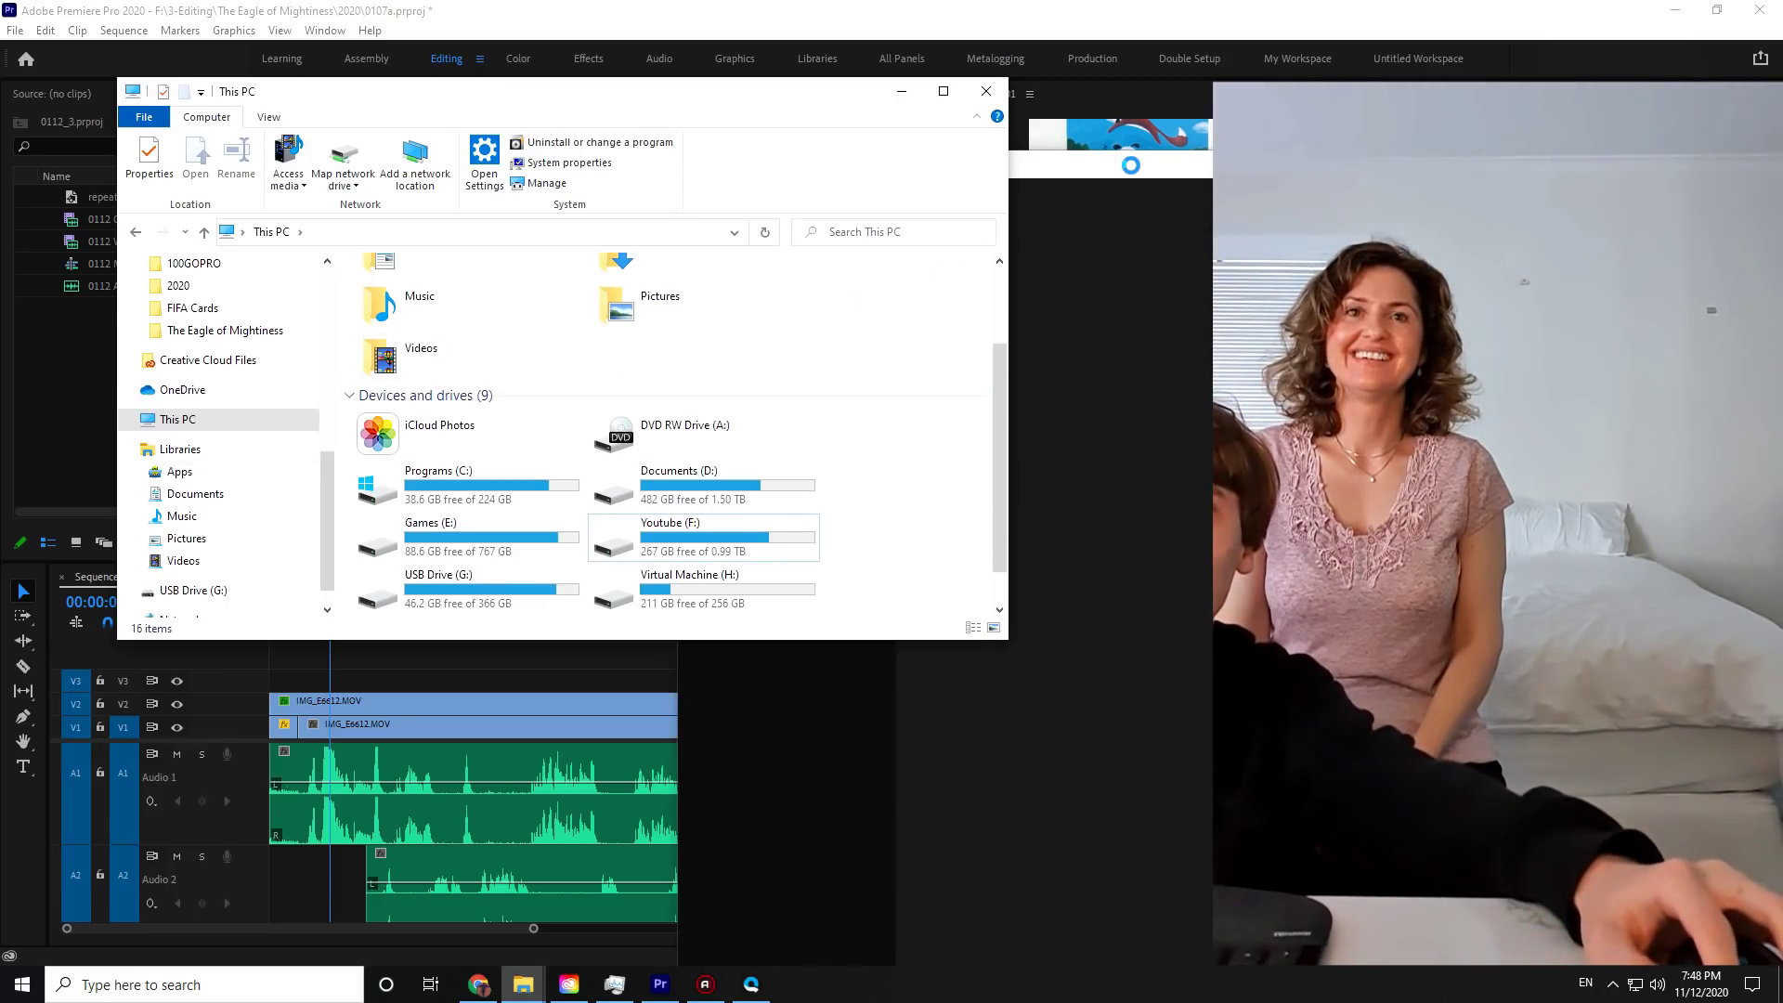
{"action": "double_click", "coordinate": [509, 531]}
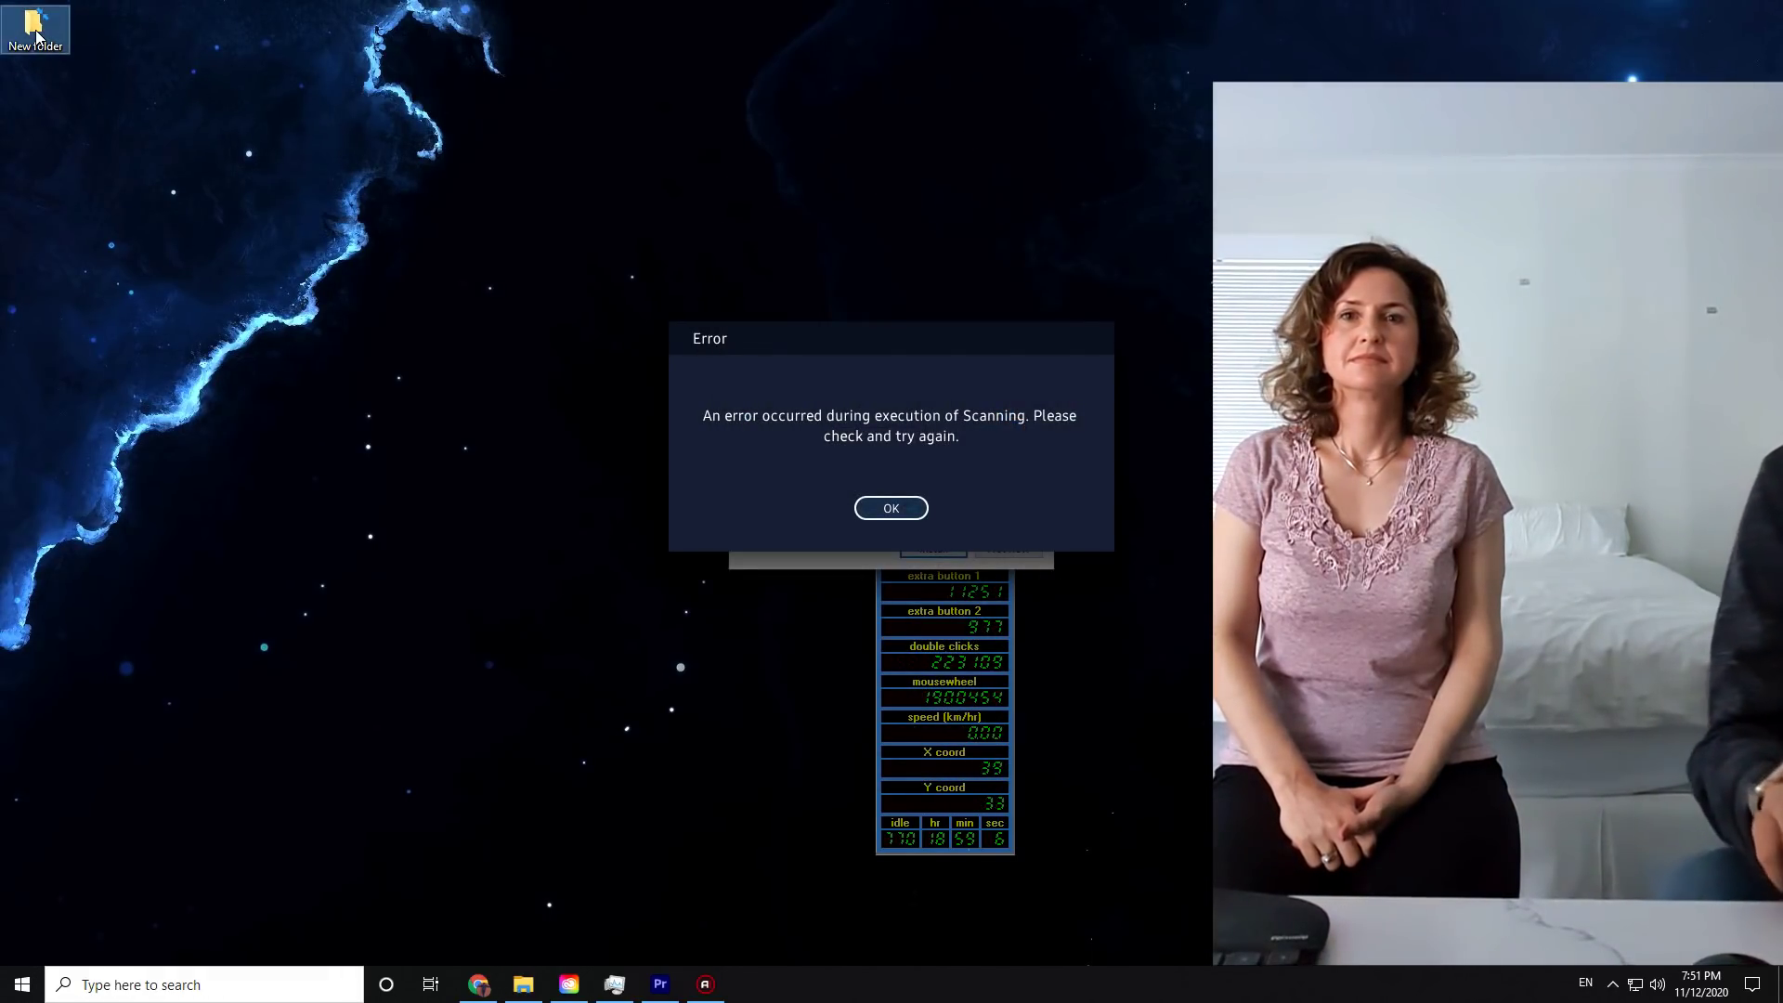
- Rename the new desktop folder with the person's first name and dismiss the scanning error
{"action": "left_click", "coordinate": [35, 35]}
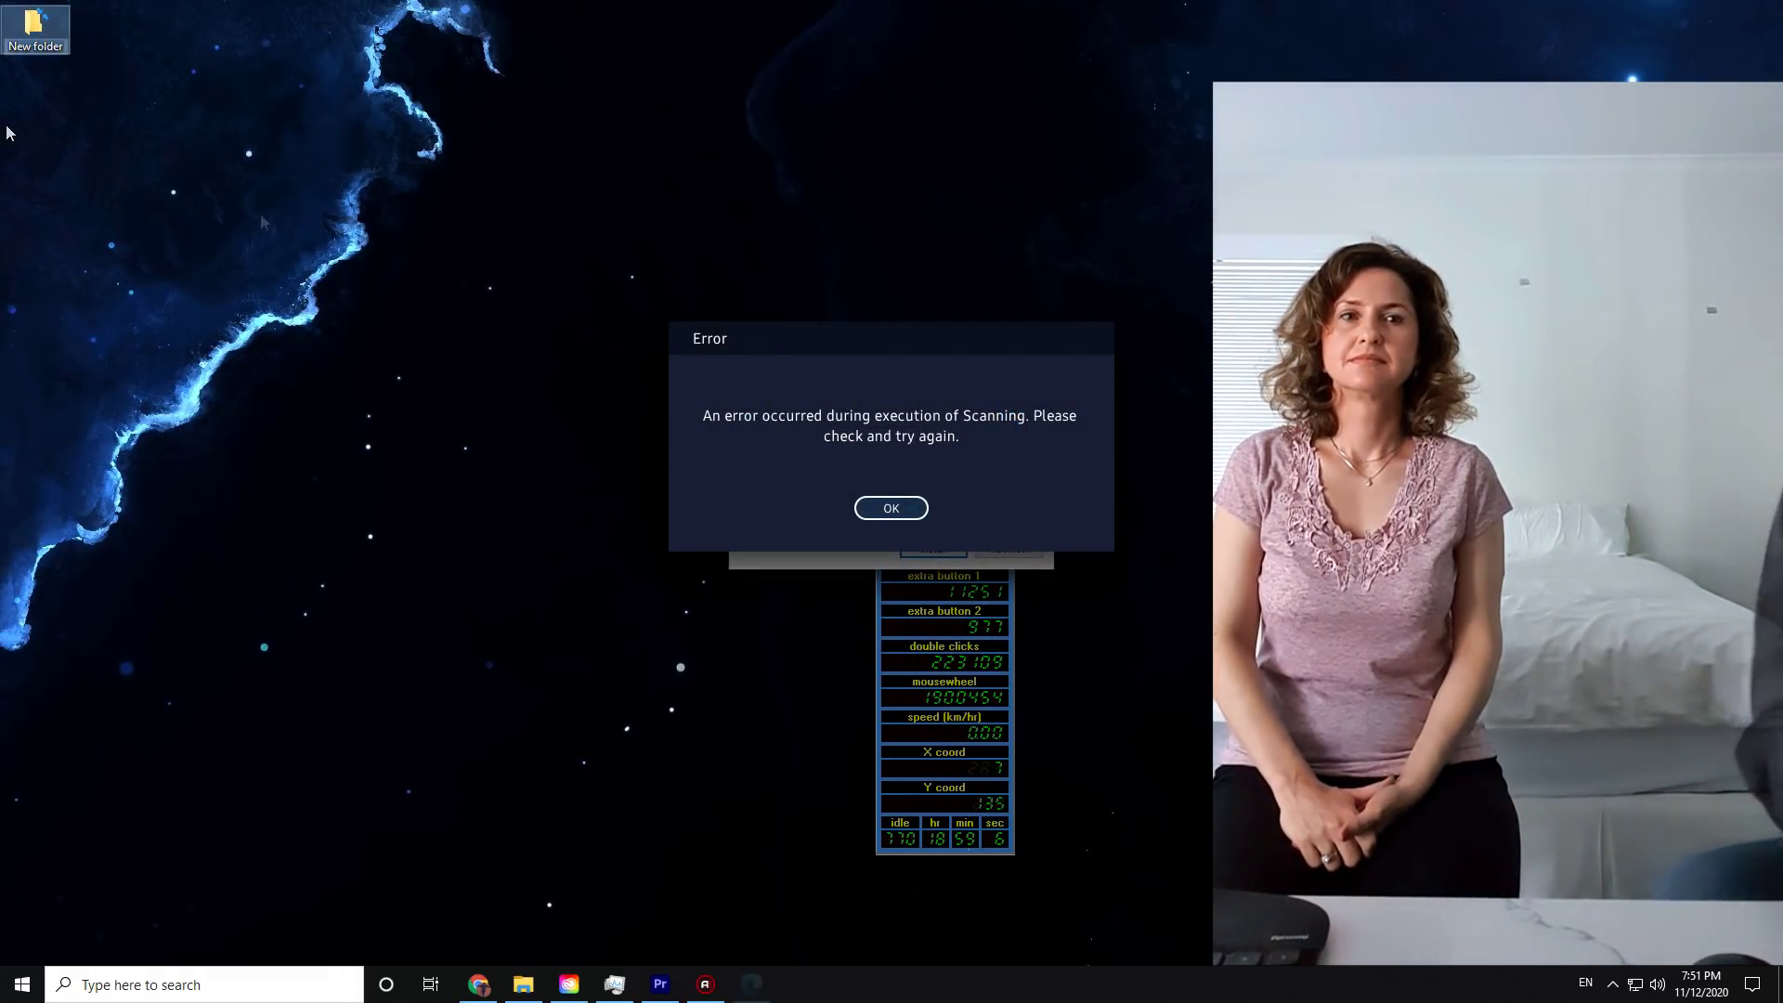
{"action": "key", "text": "F2"}
{"action": "type", "text": "Diana"}
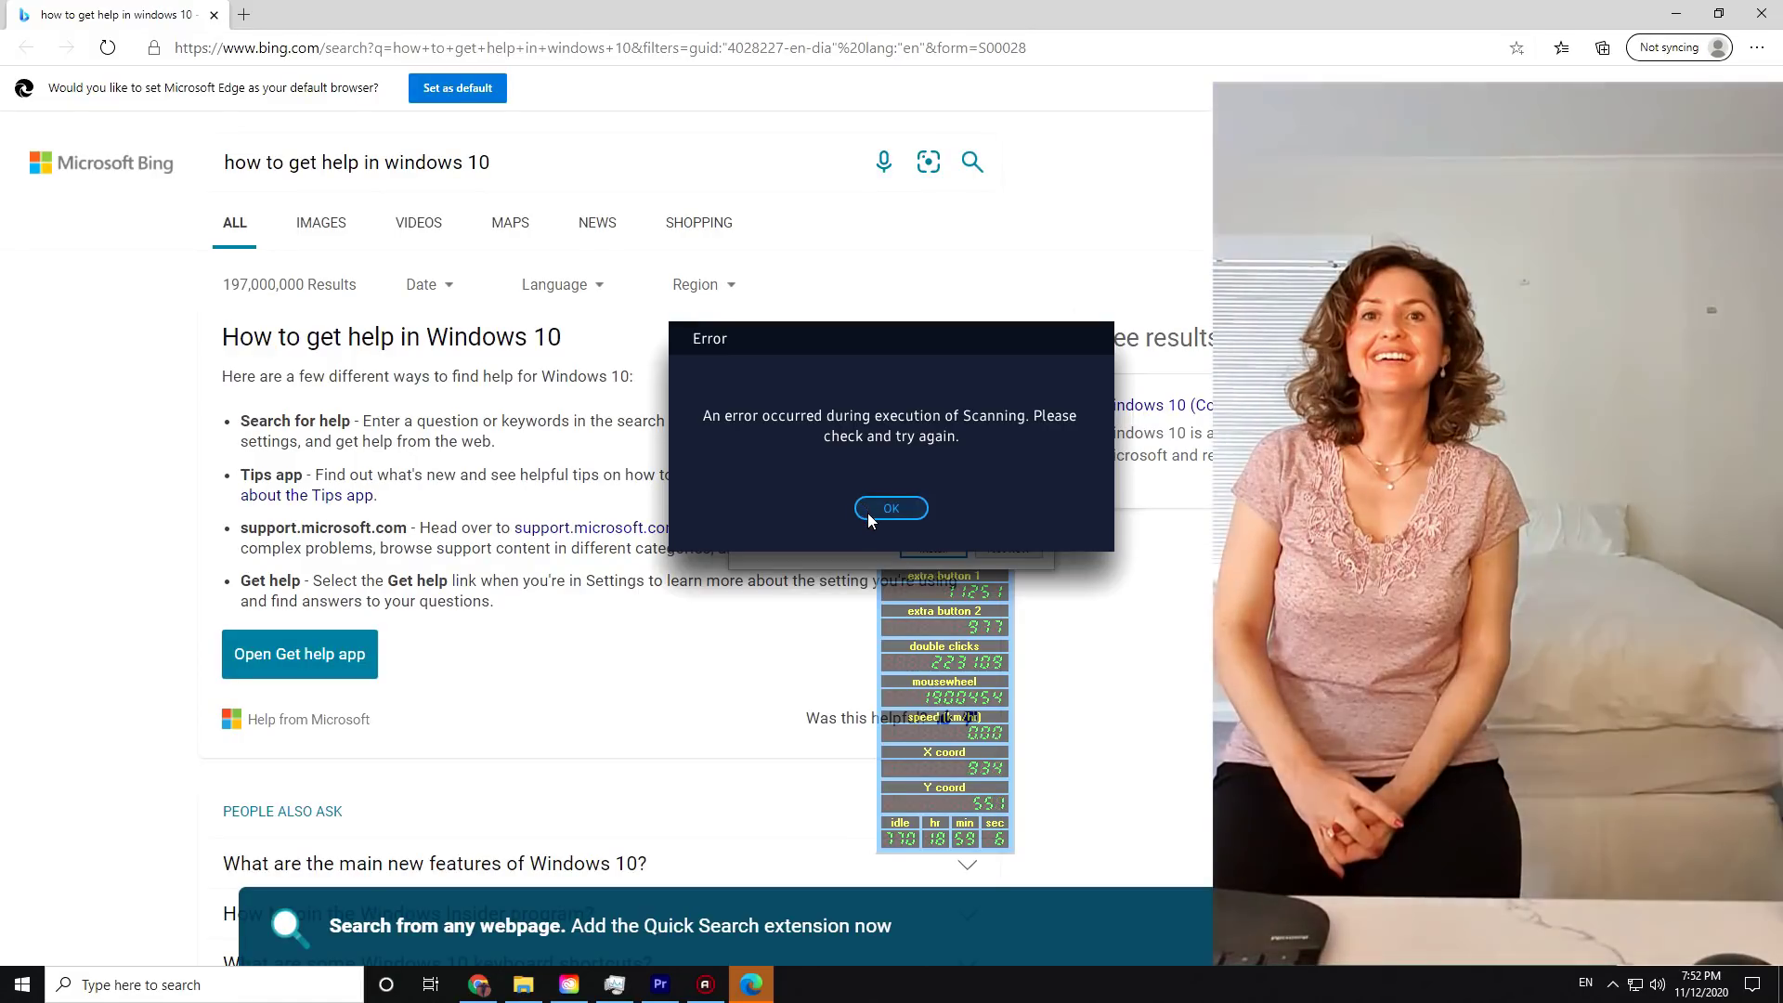
{"action": "left_click", "coordinate": [868, 513]}
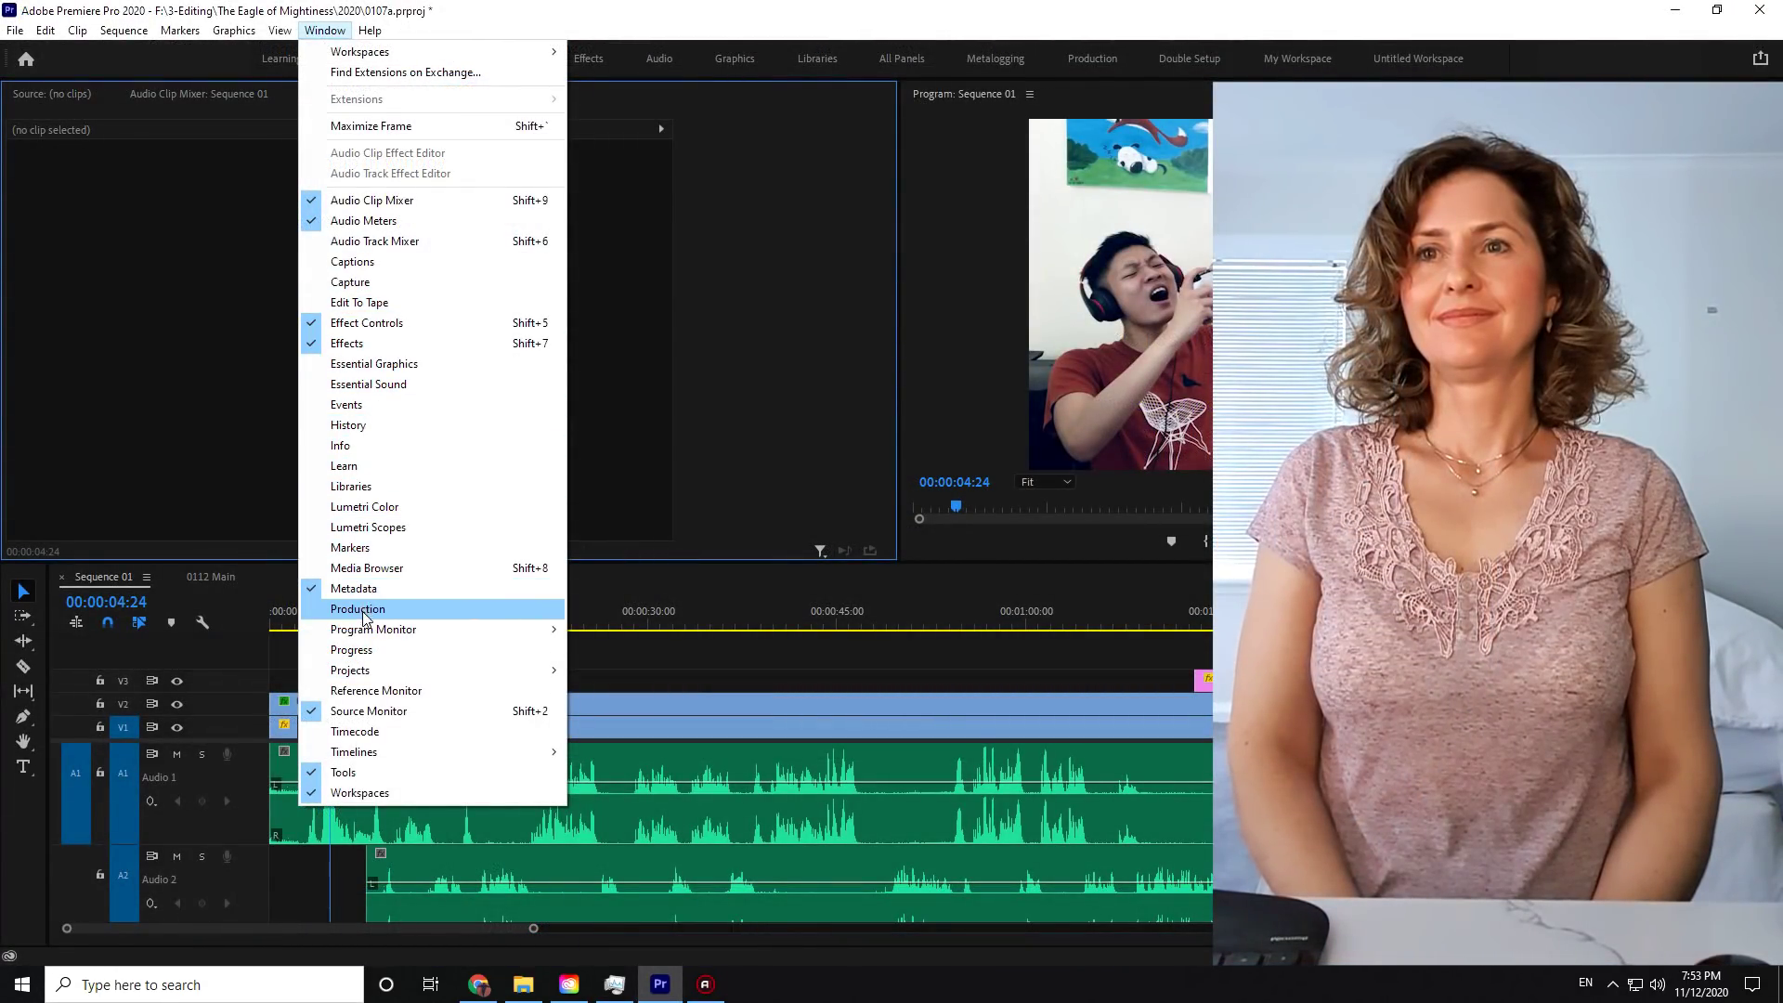
- Place GH010023.MP4 from the renamed desktop folder into the empty timeline as a new sequence, and close the File Explorer window
{"action": "mouse_move", "coordinate": [389, 675]}
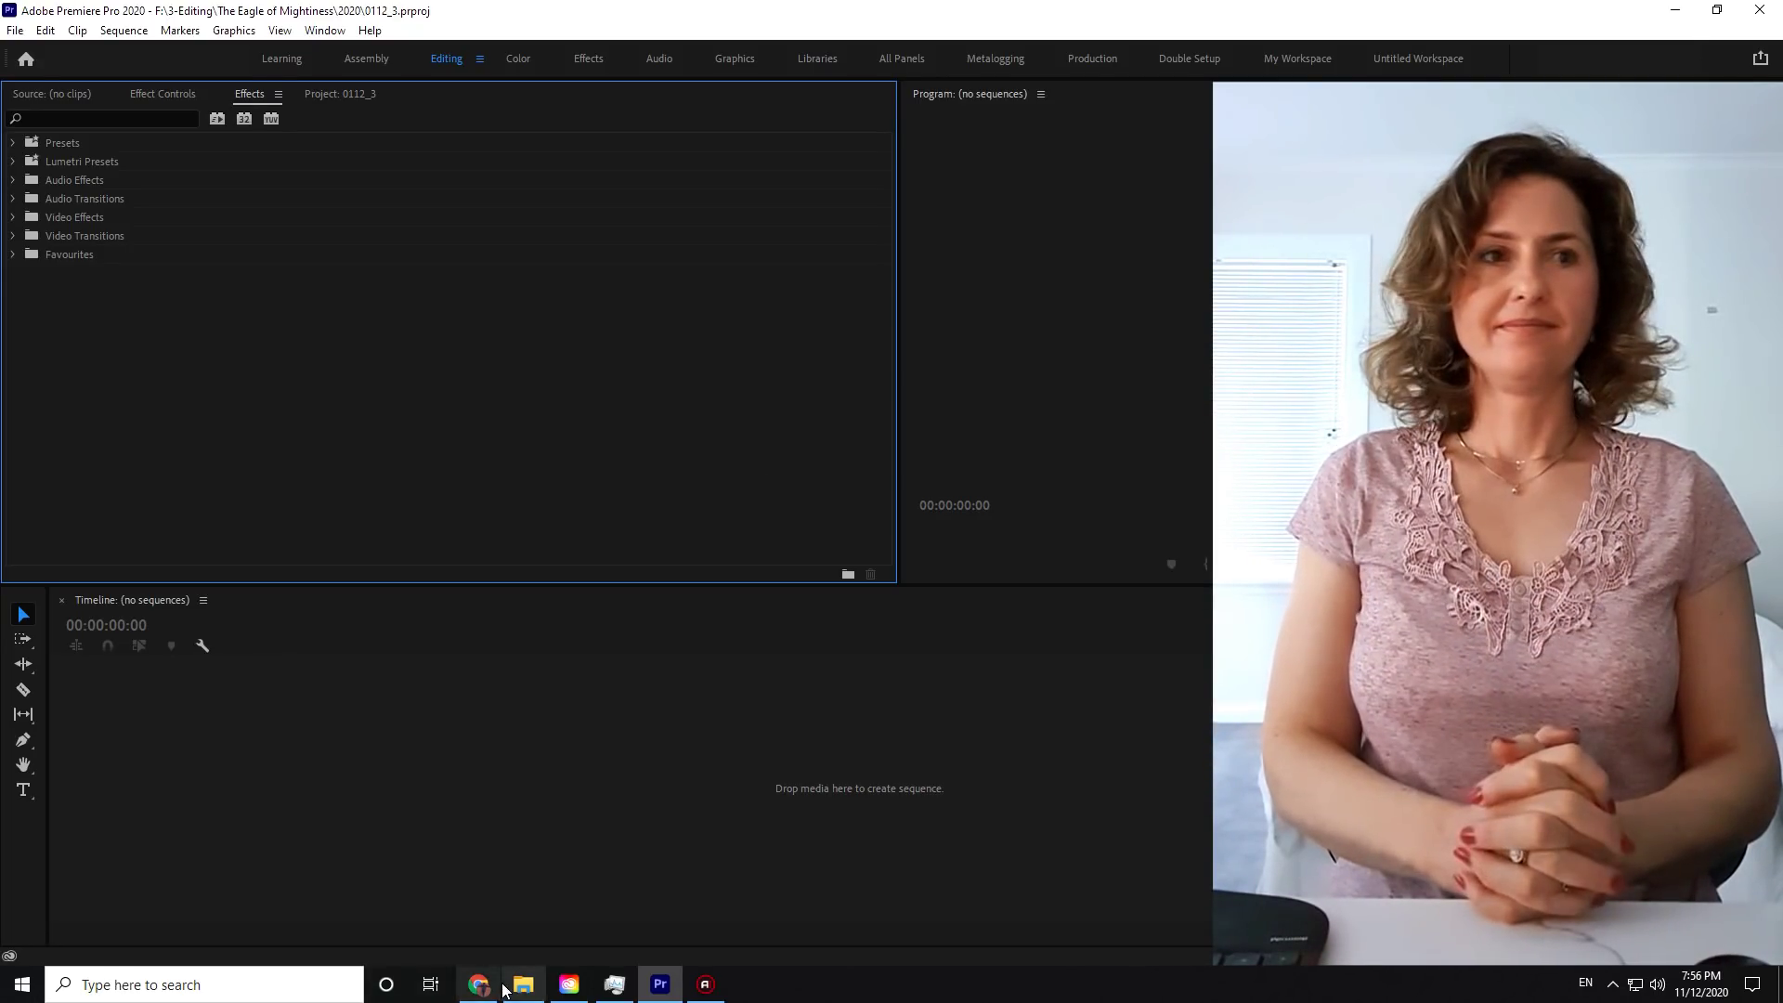
{"action": "mouse_move", "coordinate": [523, 984]}
{"action": "left_click", "coordinate": [523, 906]}
{"action": "left_click_drag", "start_coordinate": [543, 399], "coordinate": [502, 371]}
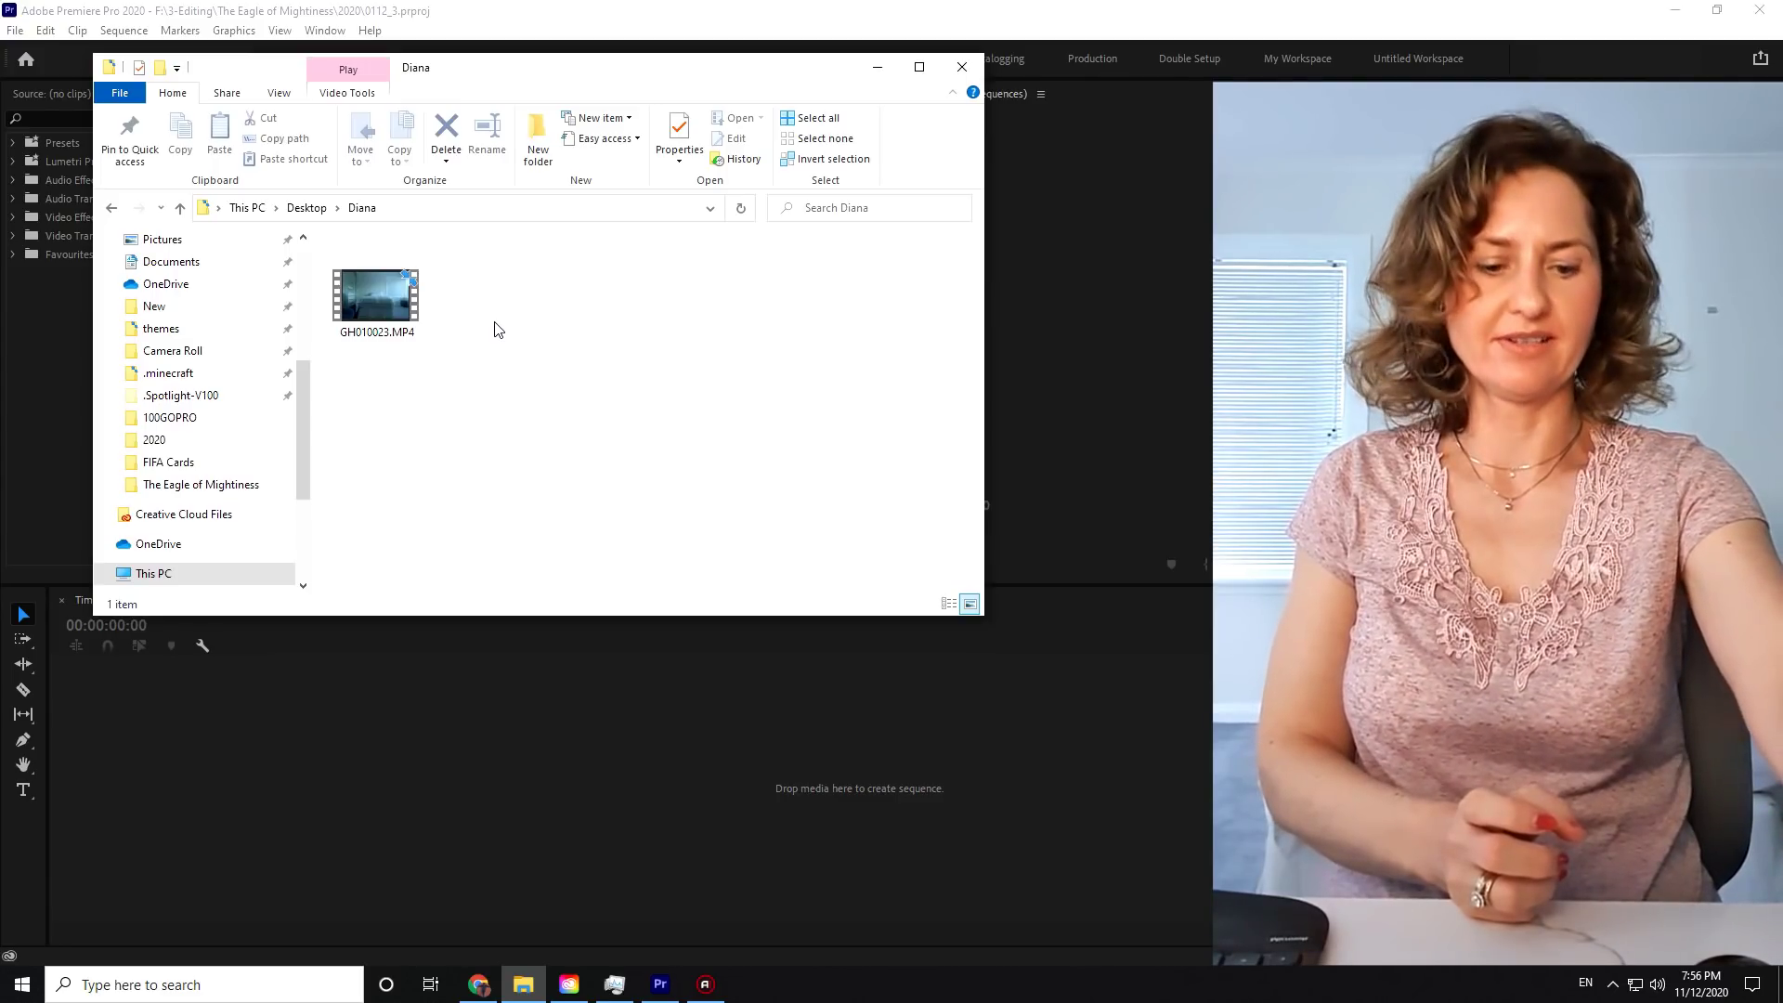
{"action": "left_click_drag", "start_coordinate": [551, 70], "coordinate": [1420, 198]}
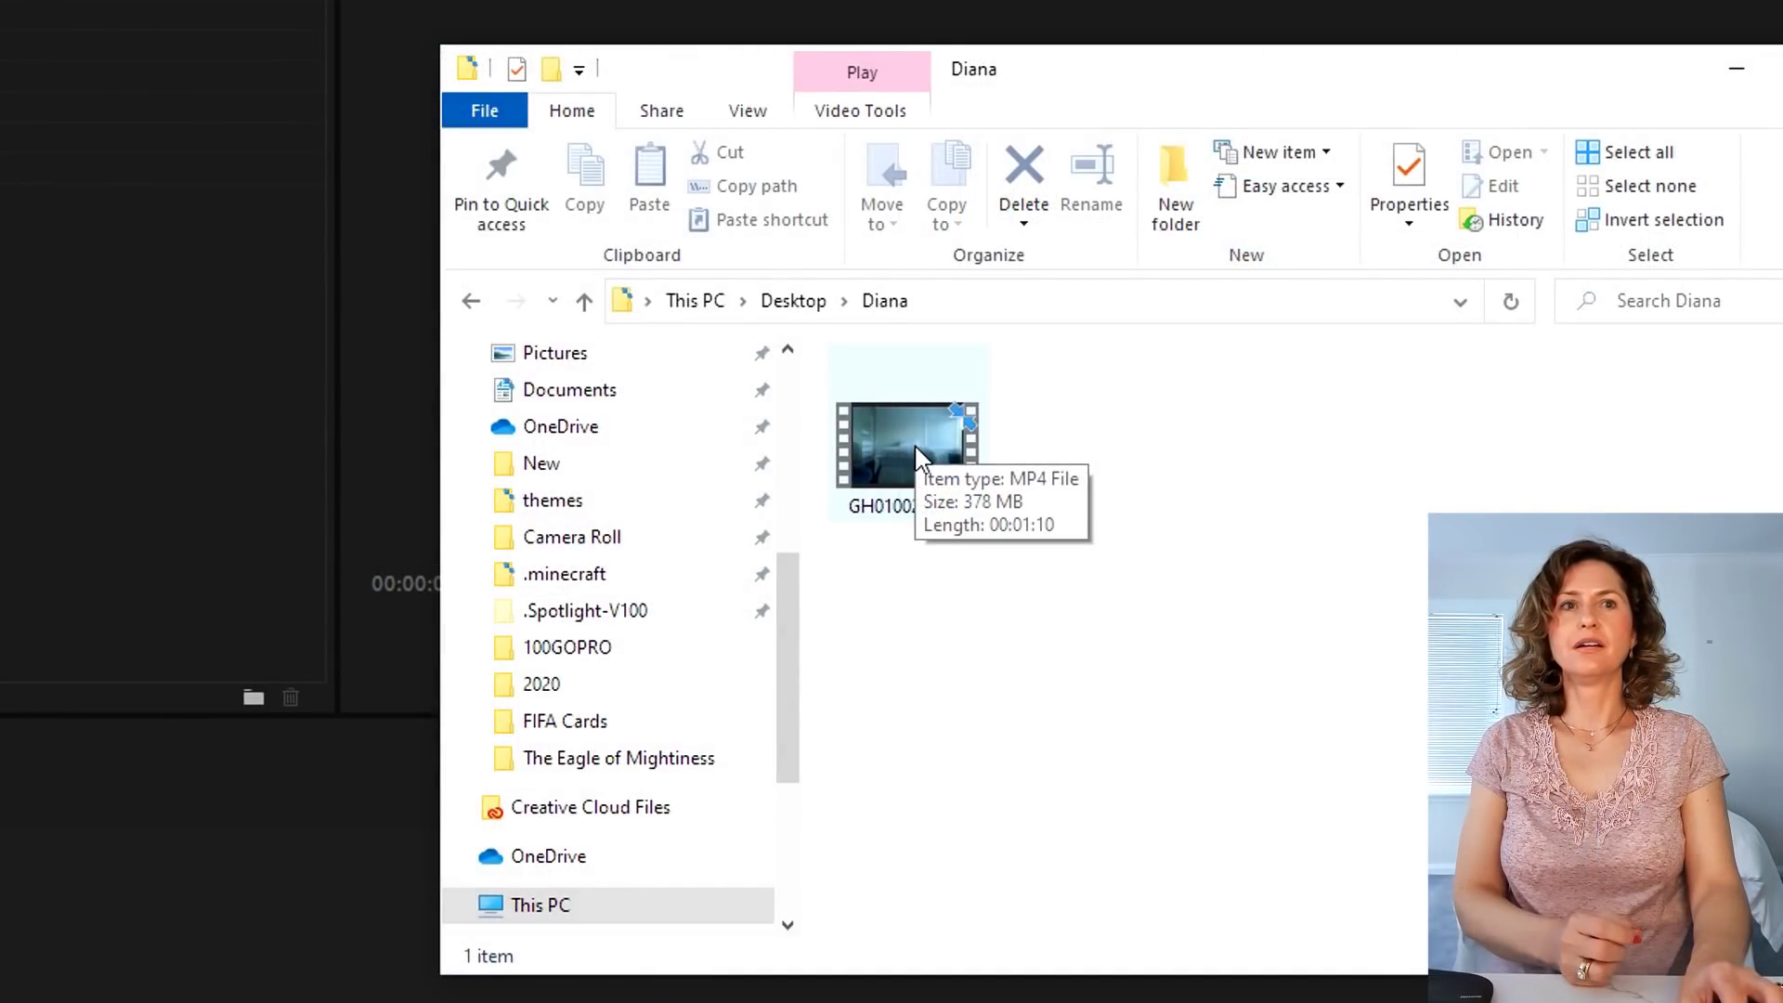
{"action": "left_click_drag", "start_coordinate": [1250, 420], "coordinate": [995, 563]}
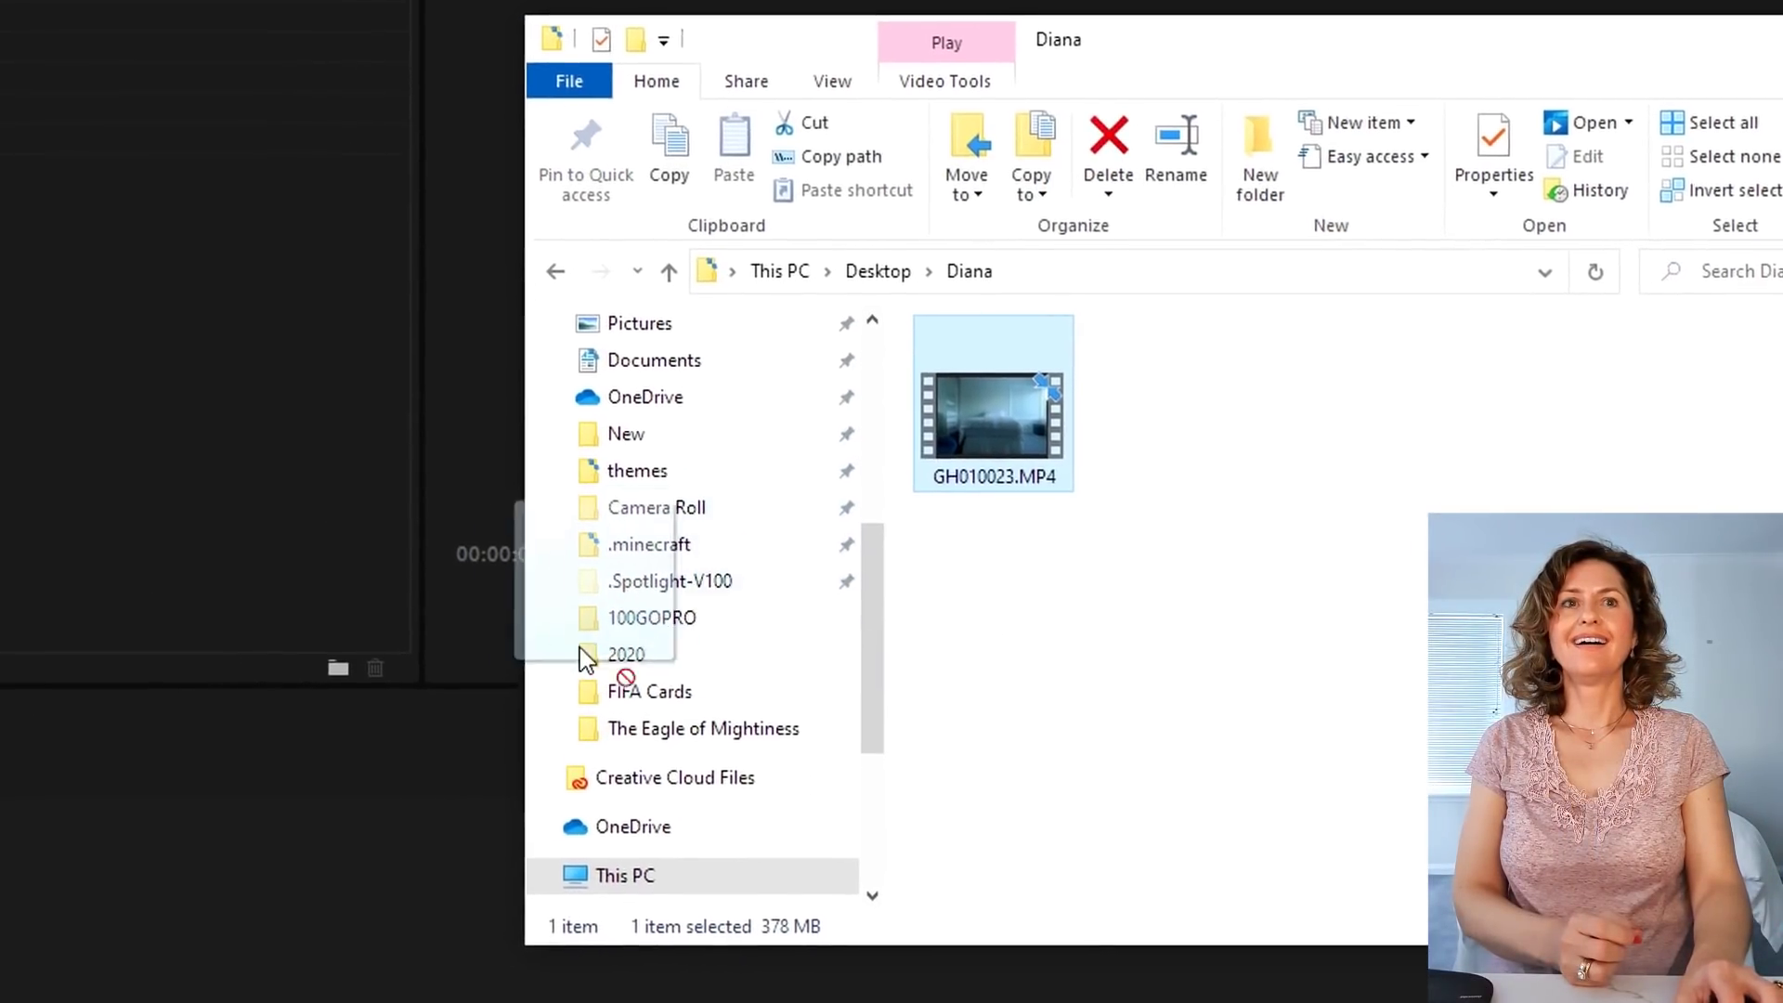
{"action": "left_click_drag", "start_coordinate": [580, 649], "coordinate": [449, 734]}
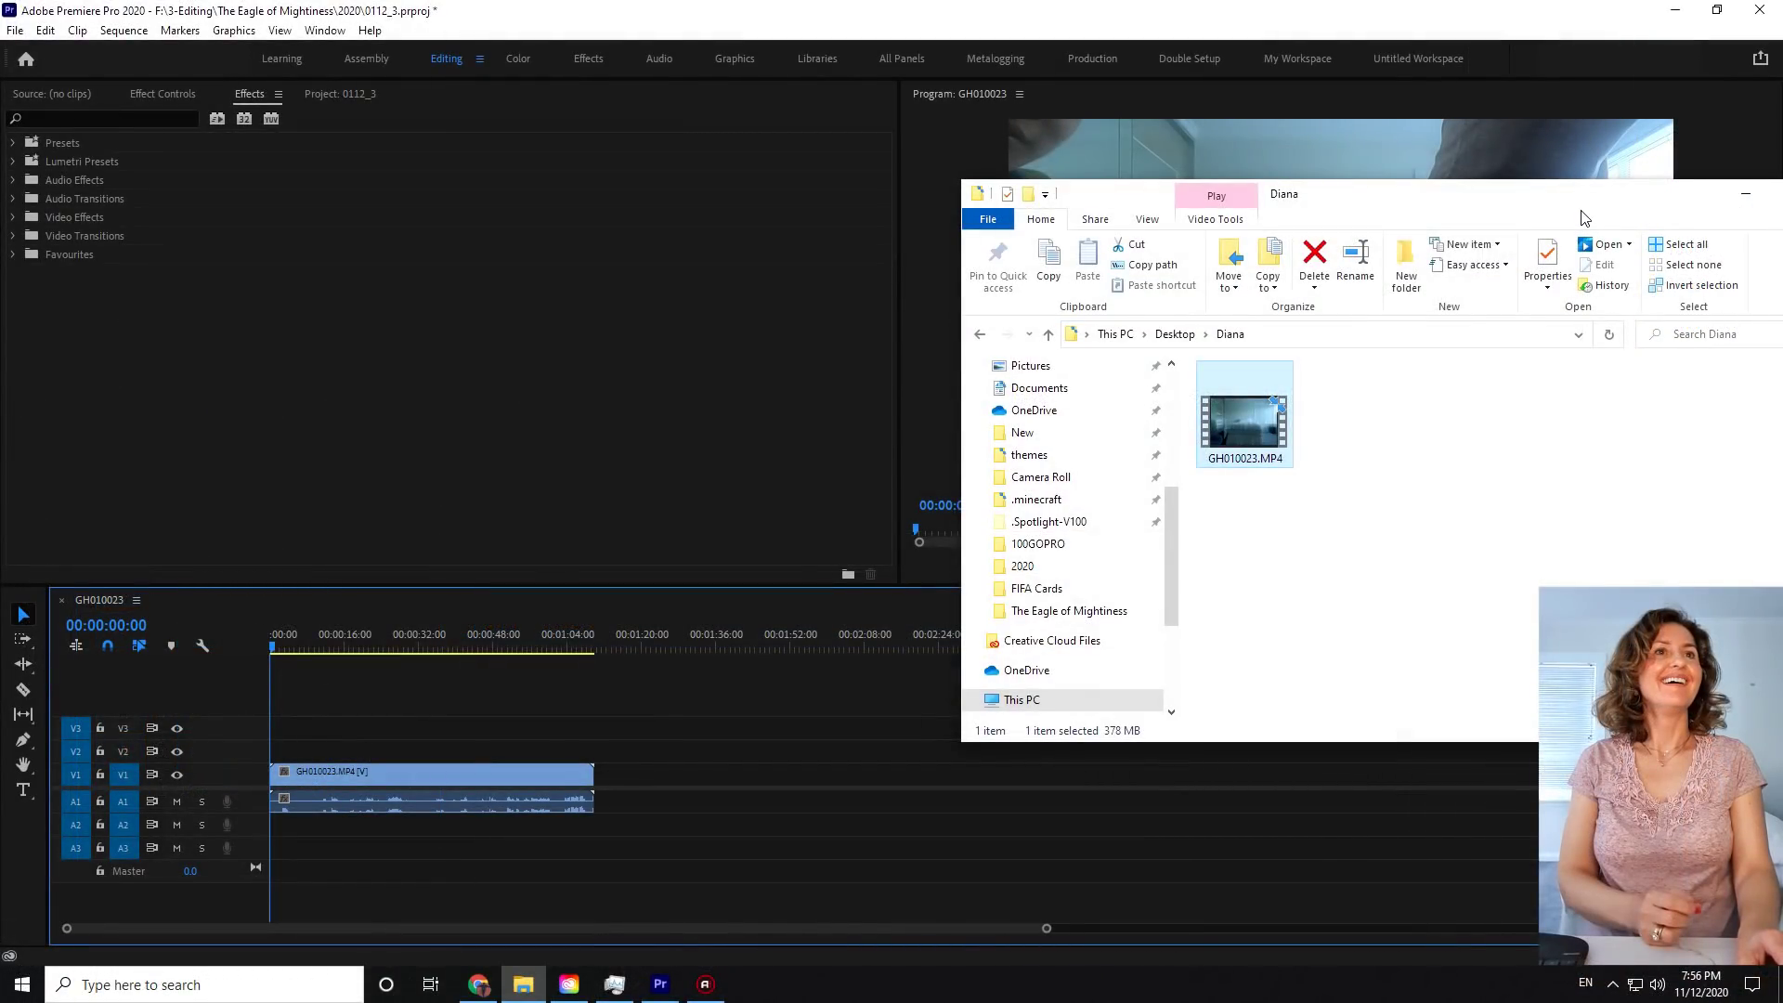
{"action": "left_click_drag", "start_coordinate": [1575, 202], "coordinate": [1329, 222]}
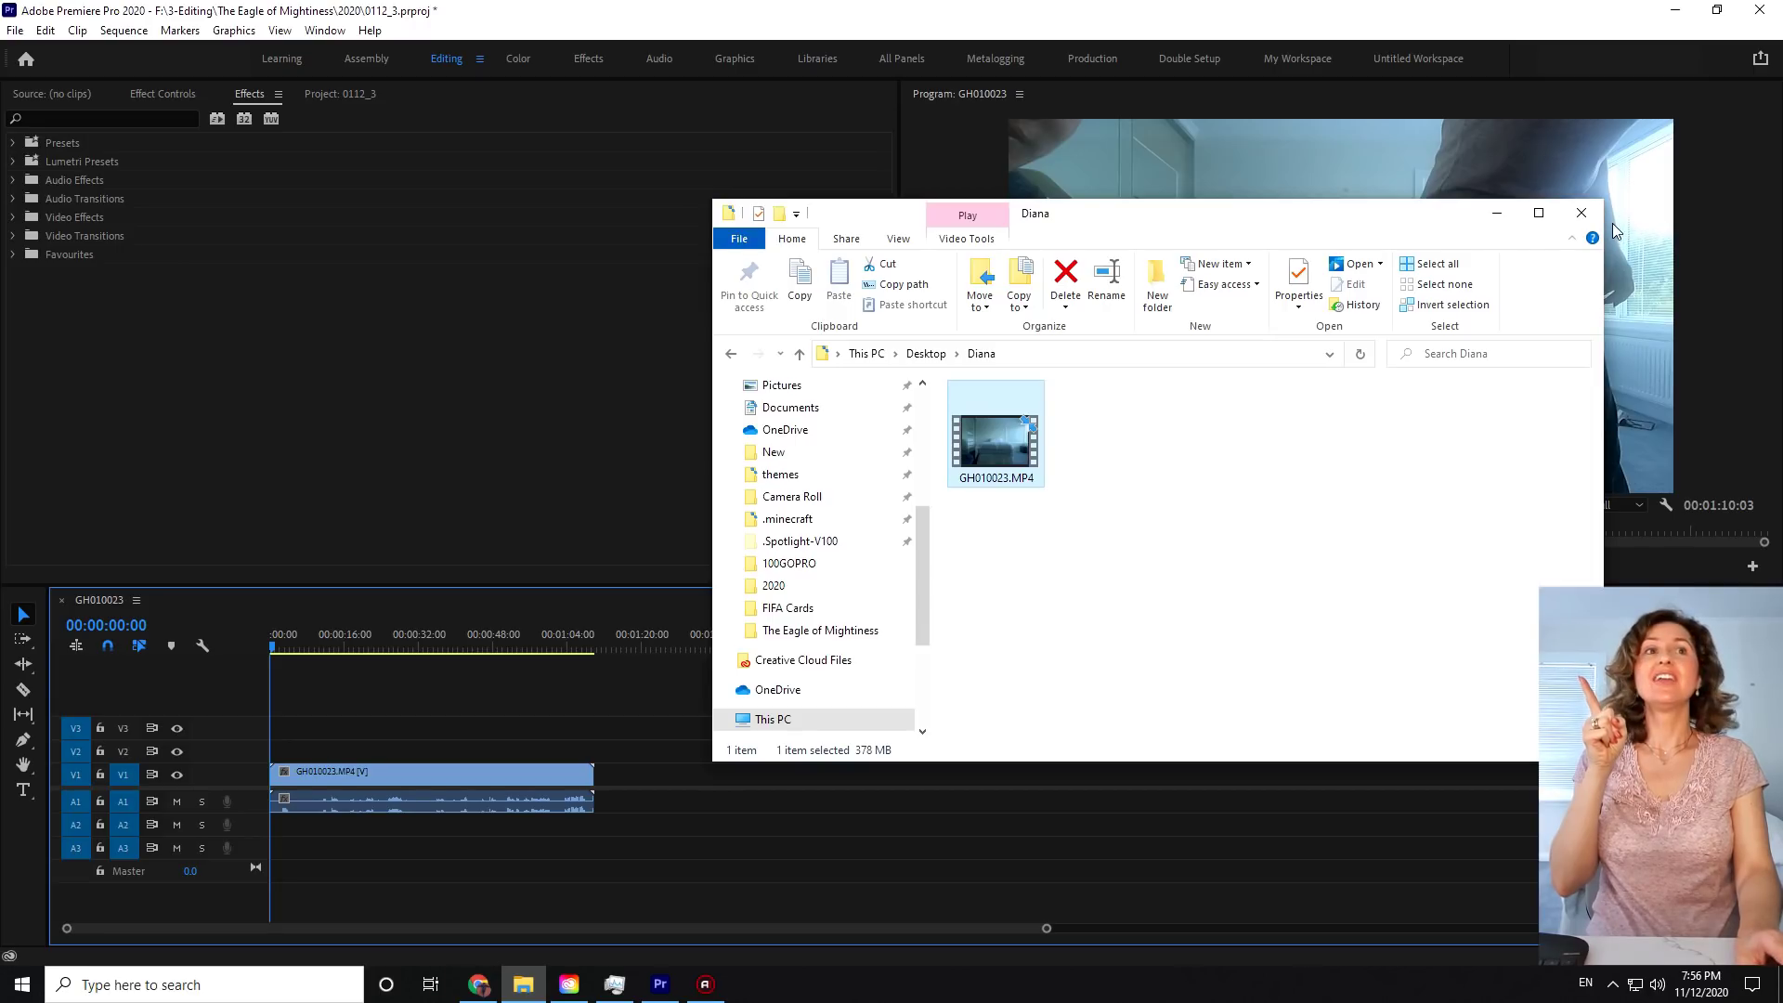
{"action": "left_click", "coordinate": [1587, 219]}
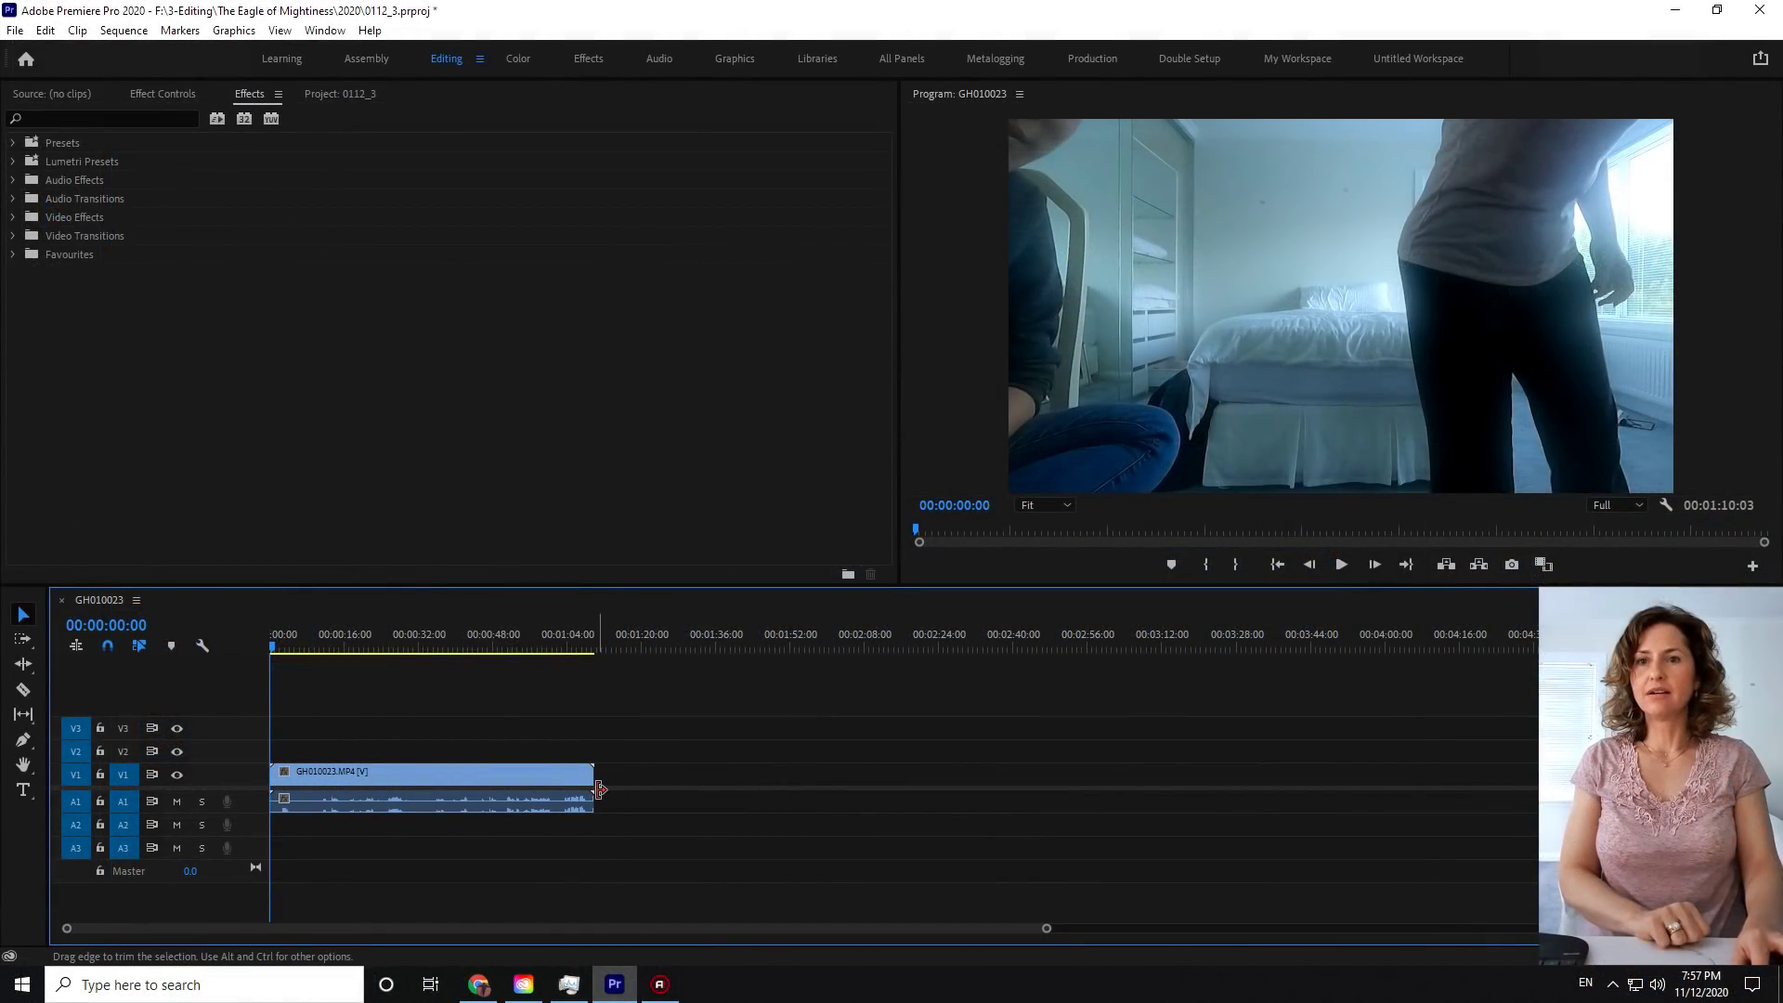
- Try to stretch the GH010023.MP4 clip in the timeline by pulling out its end edge
{"action": "left_click_drag", "start_coordinate": [590, 773], "coordinate": [740, 784]}
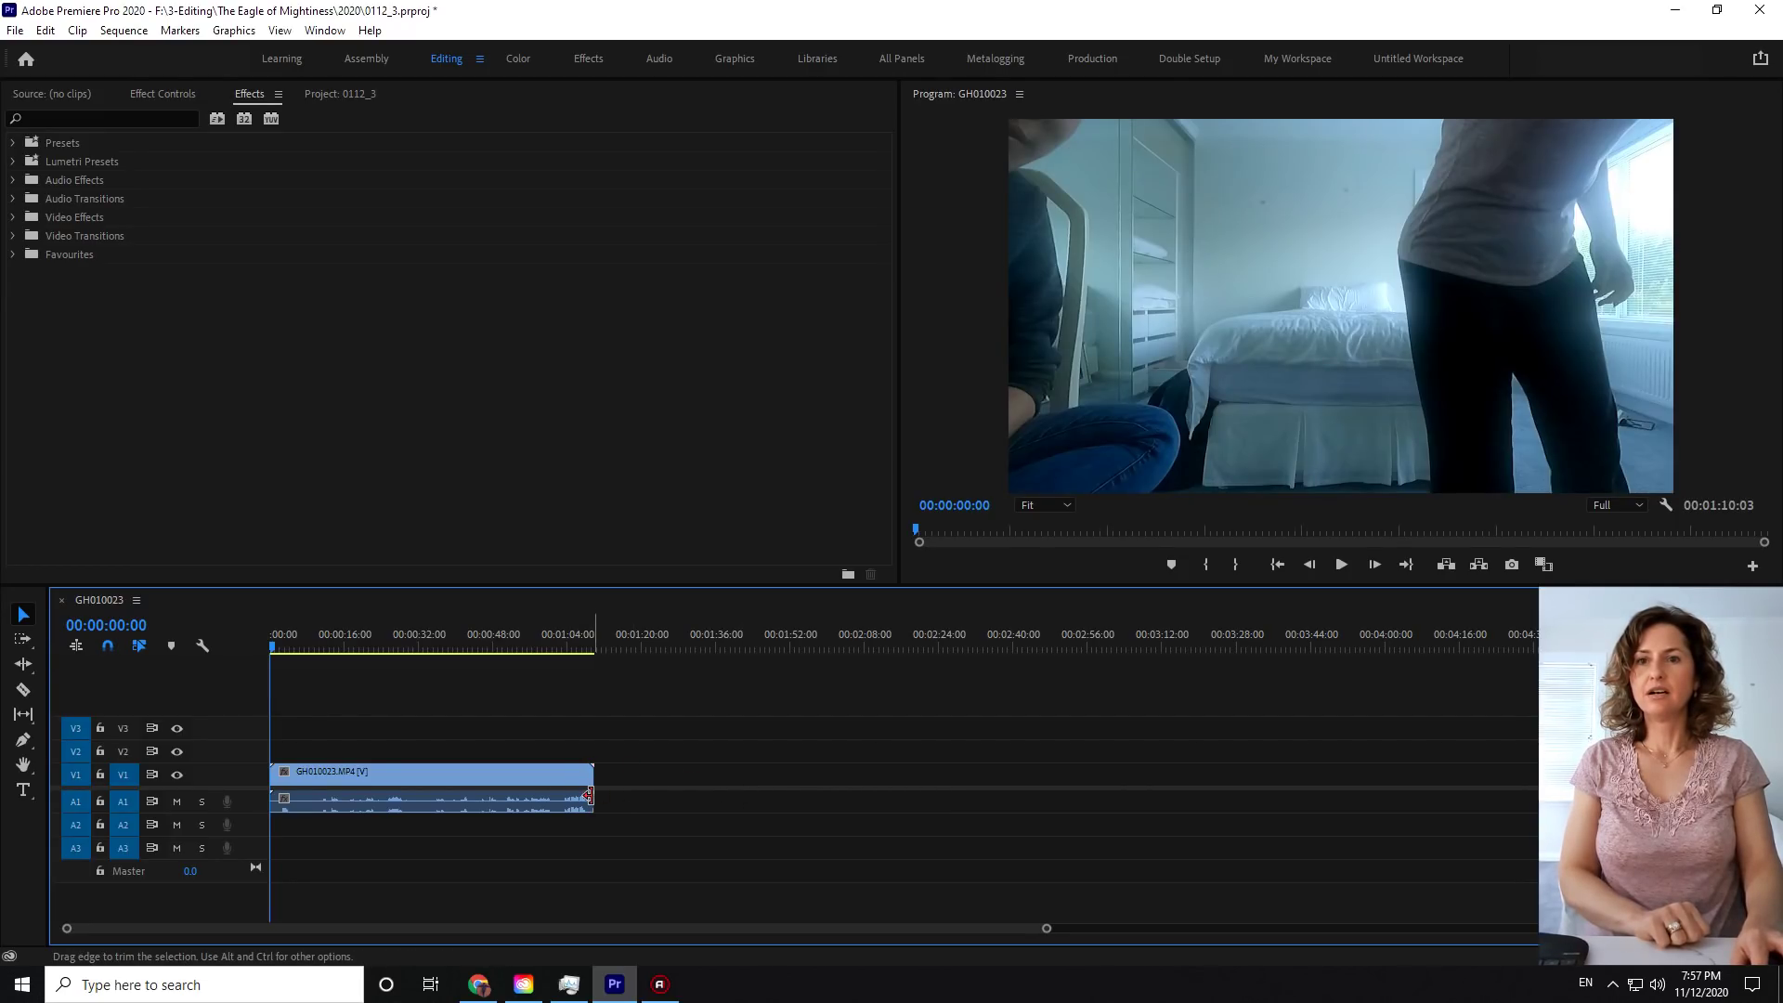
{"action": "left_click_drag", "start_coordinate": [592, 797], "coordinate": [915, 832]}
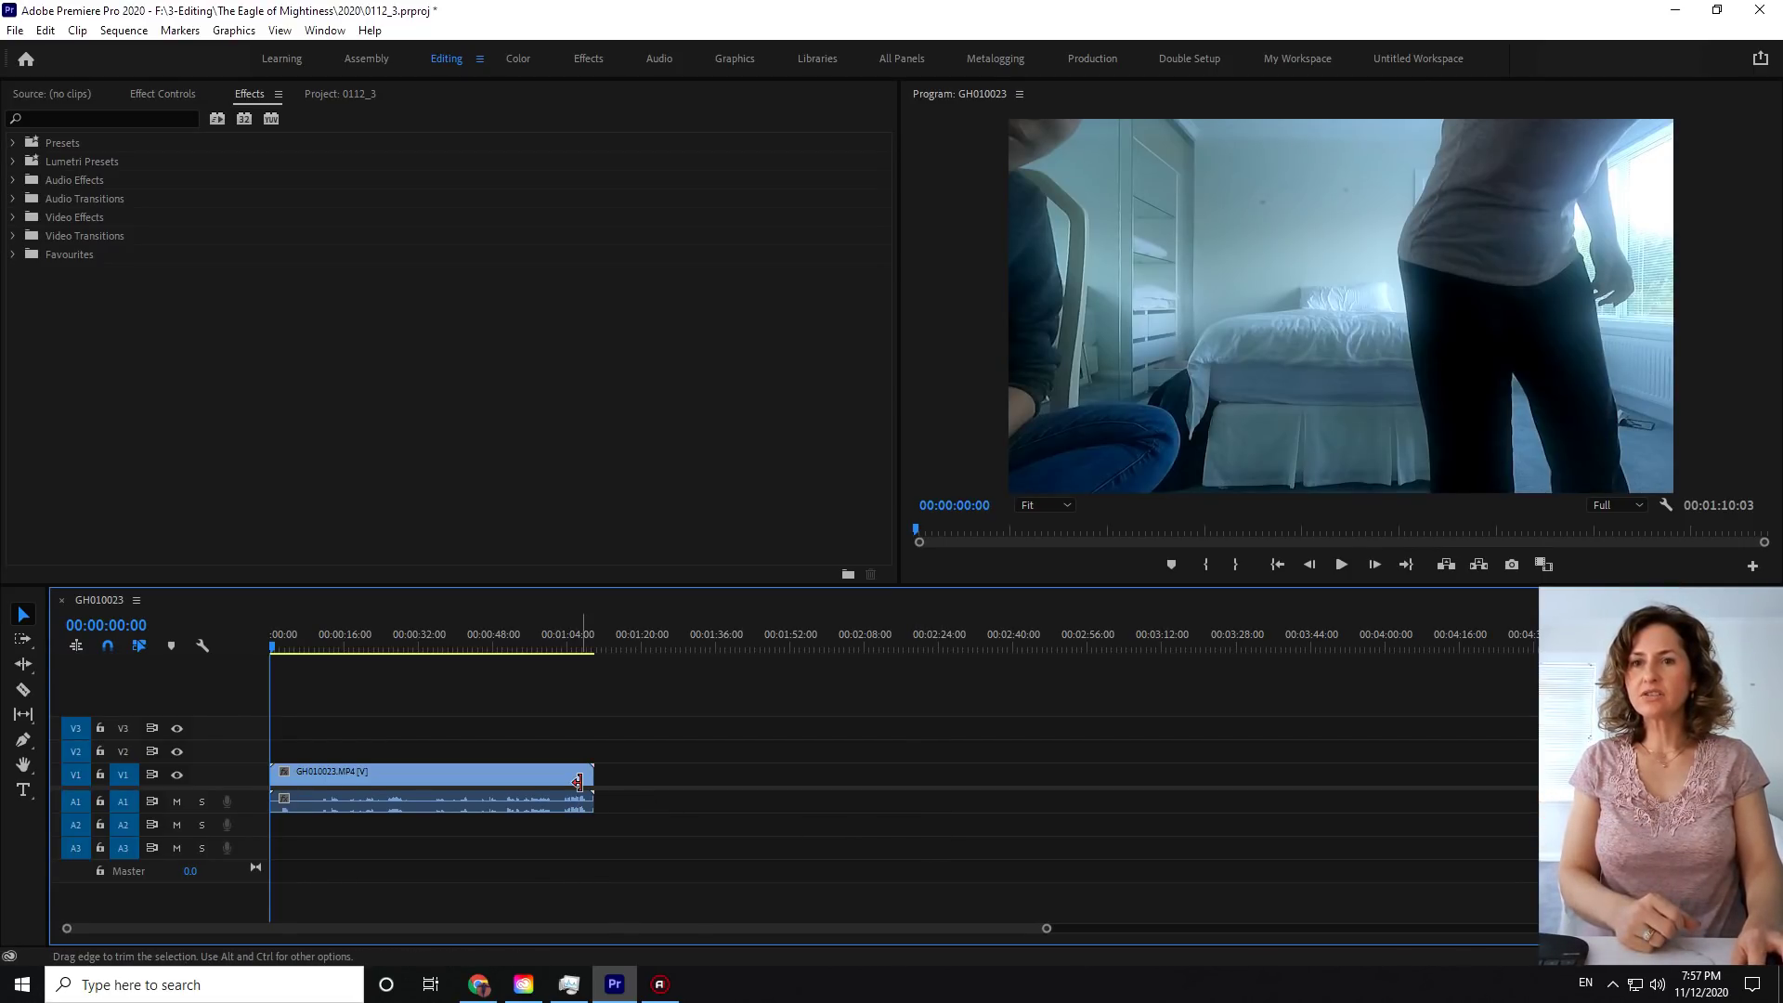
{"action": "left_click_drag", "start_coordinate": [586, 782], "coordinate": [1126, 794]}
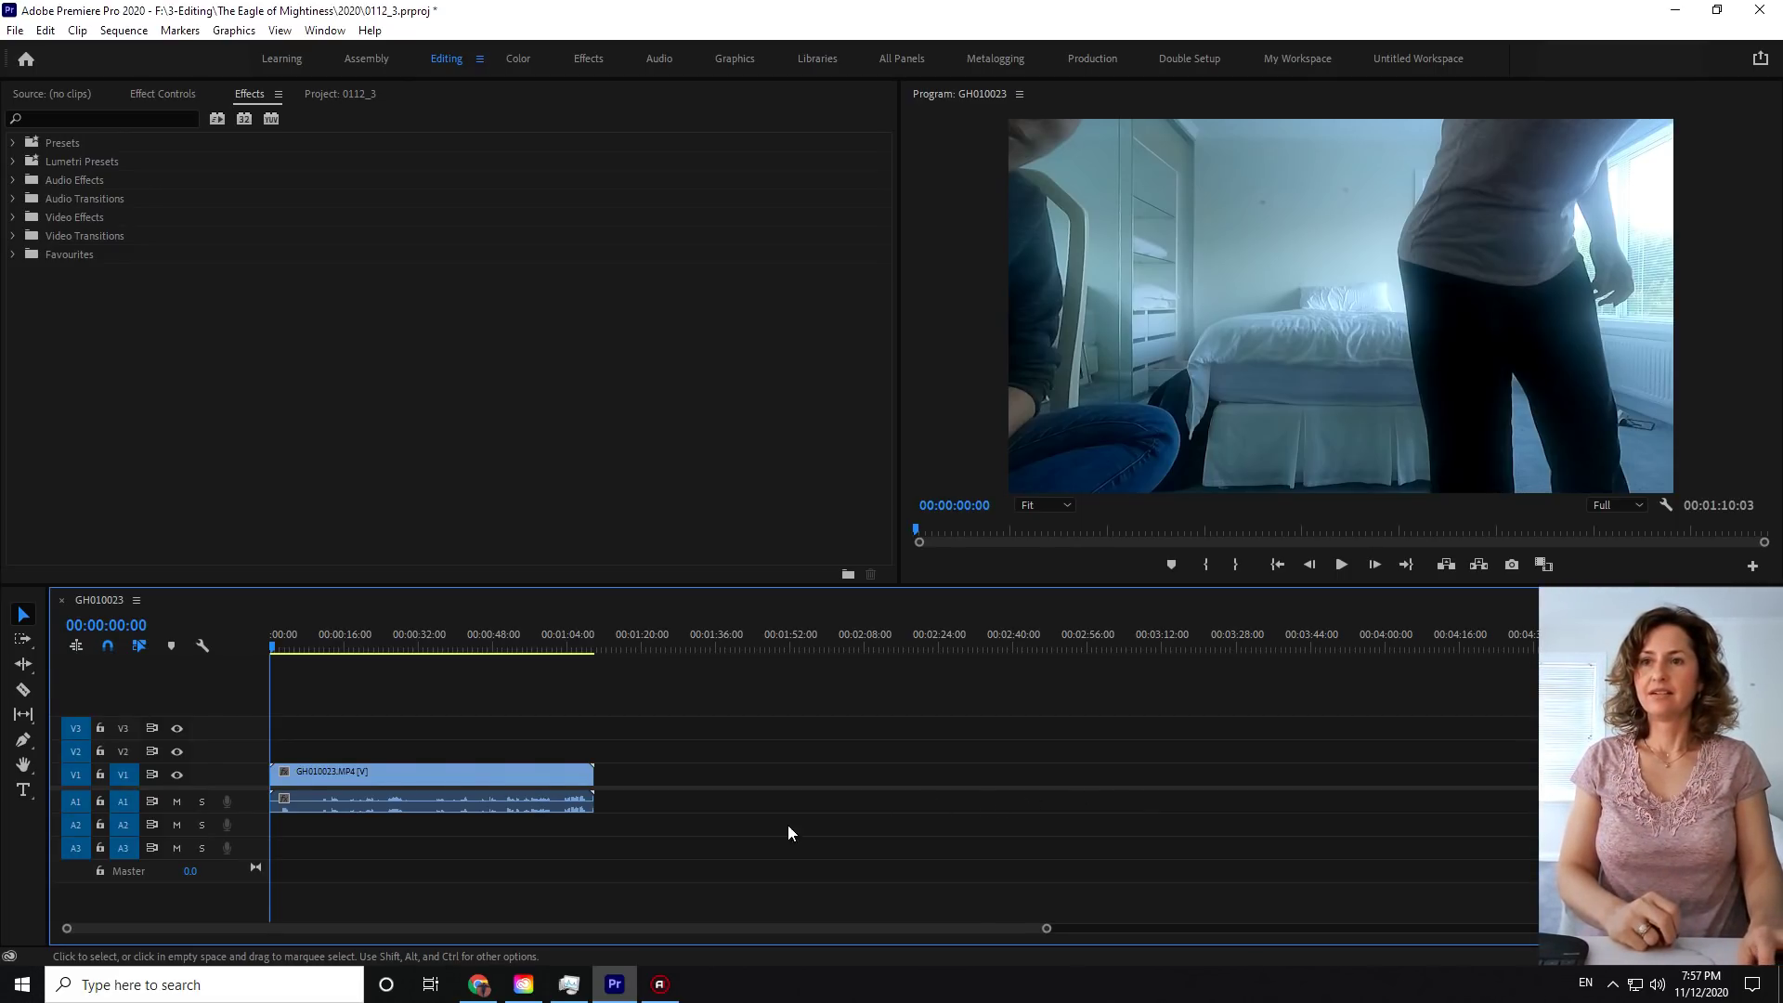
{"action": "scroll", "coordinate": [526, 804], "scroll_direction": "down", "scroll_amount": 2}
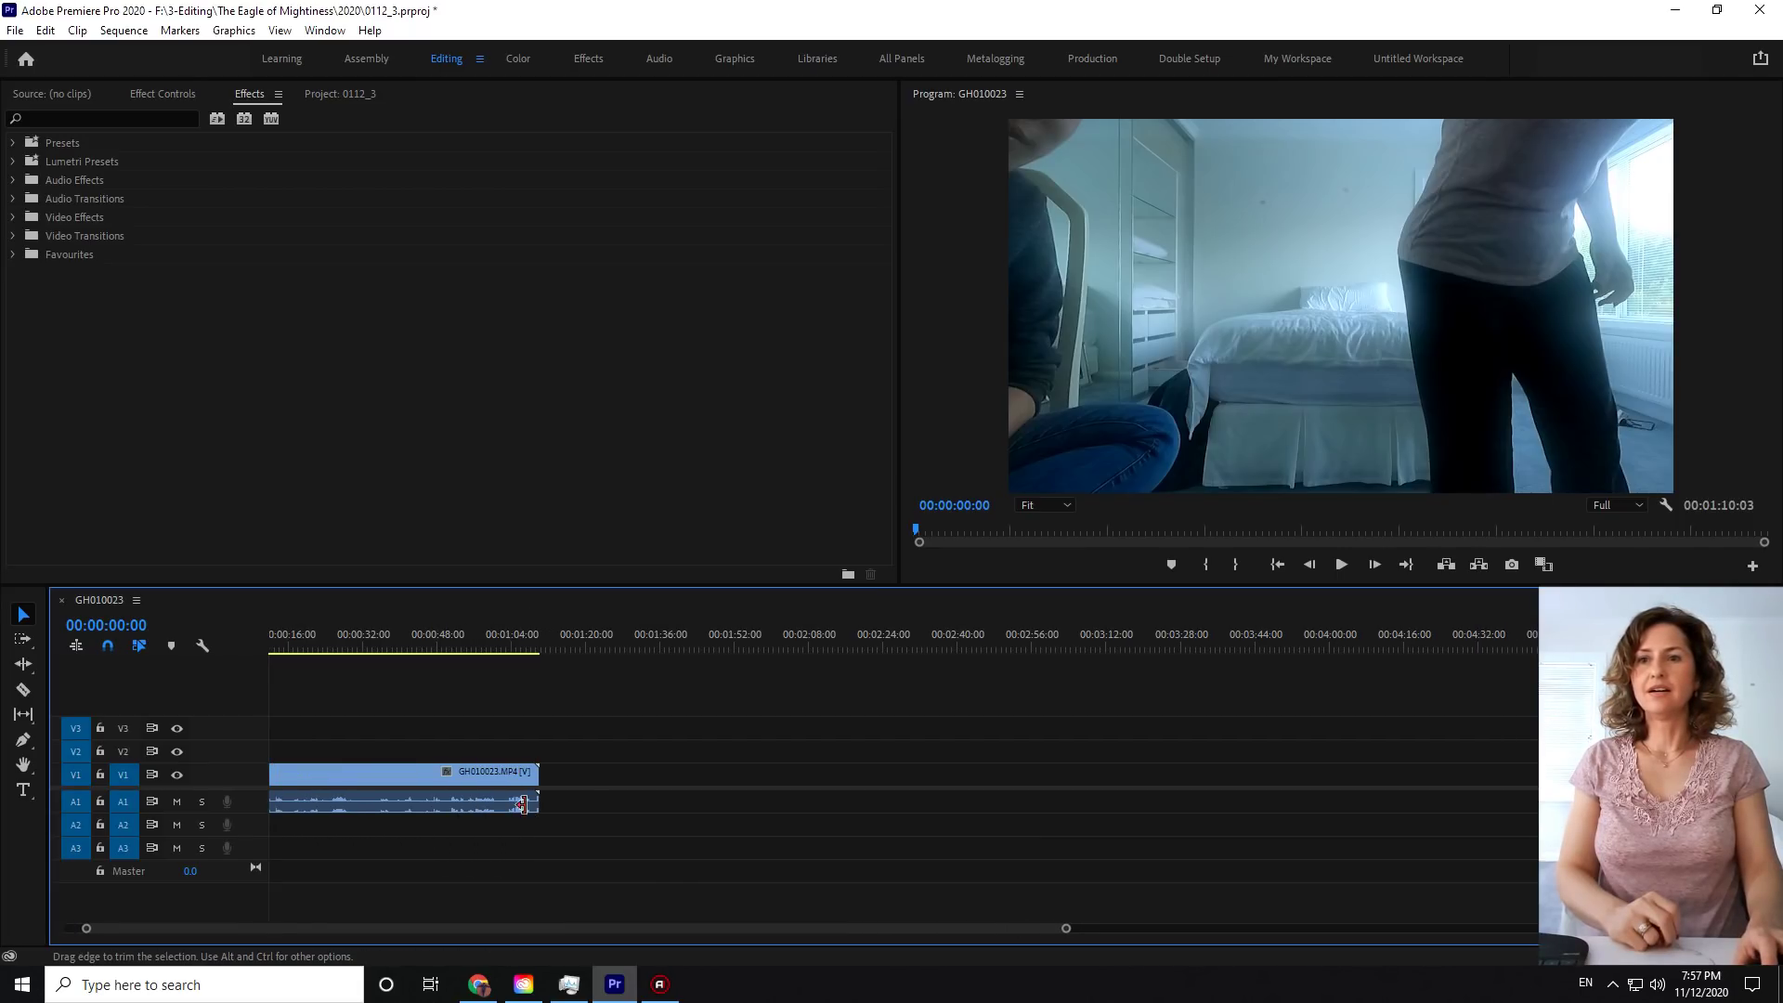
{"action": "scroll", "coordinate": [526, 804], "scroll_direction": "up", "scroll_amount": 2}
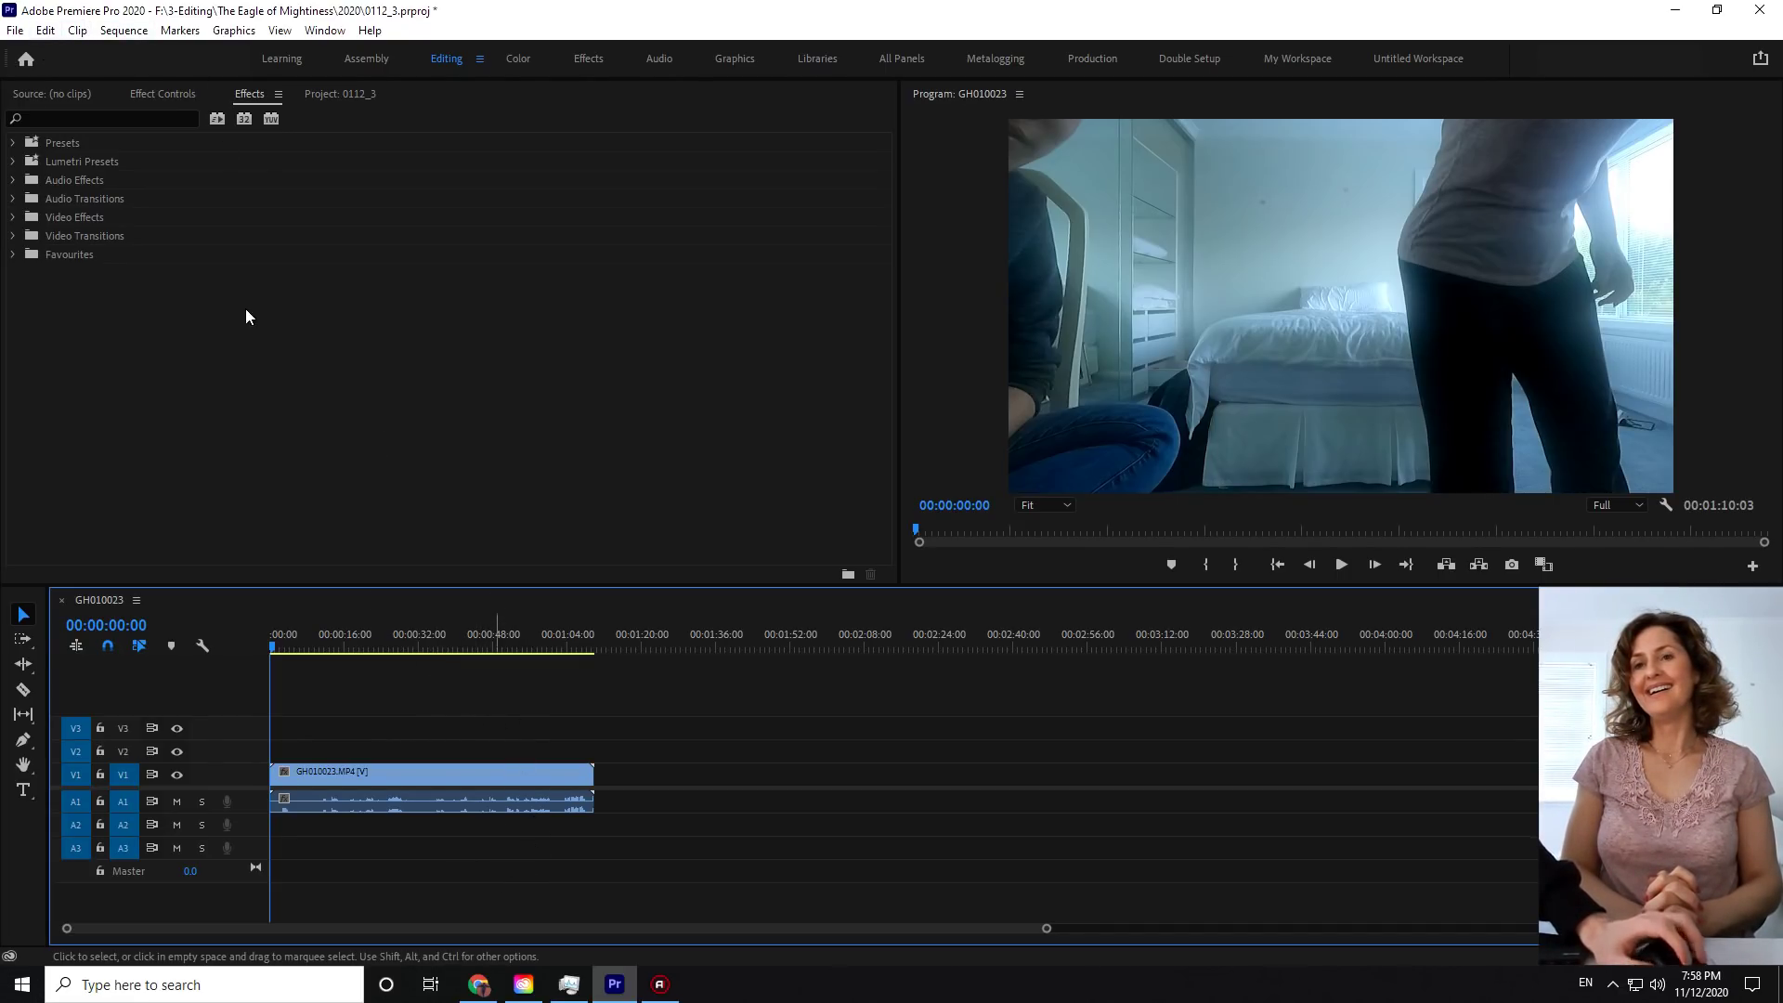
- Magnify the sequence timeline by two zoom levels so the clip spans more of it
{"action": "left_click", "coordinate": [123, 30]}
{"action": "mouse_move", "coordinate": [51, 33]}
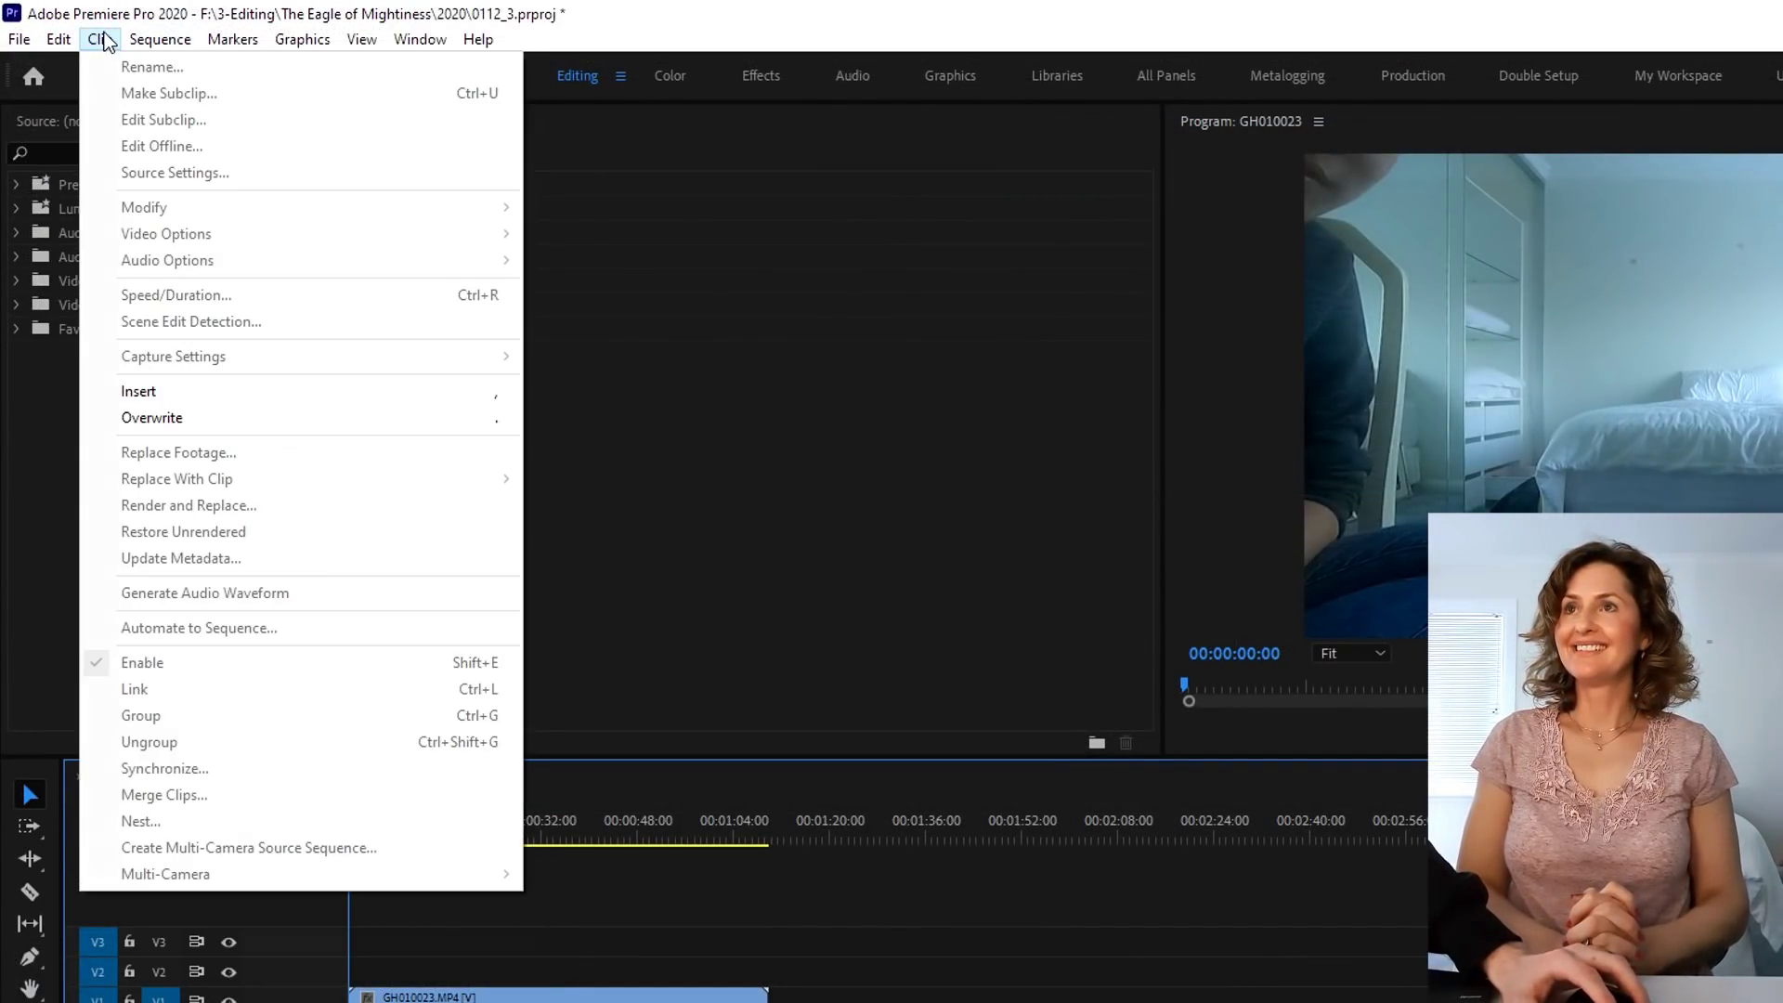
{"action": "mouse_move", "coordinate": [159, 39]}
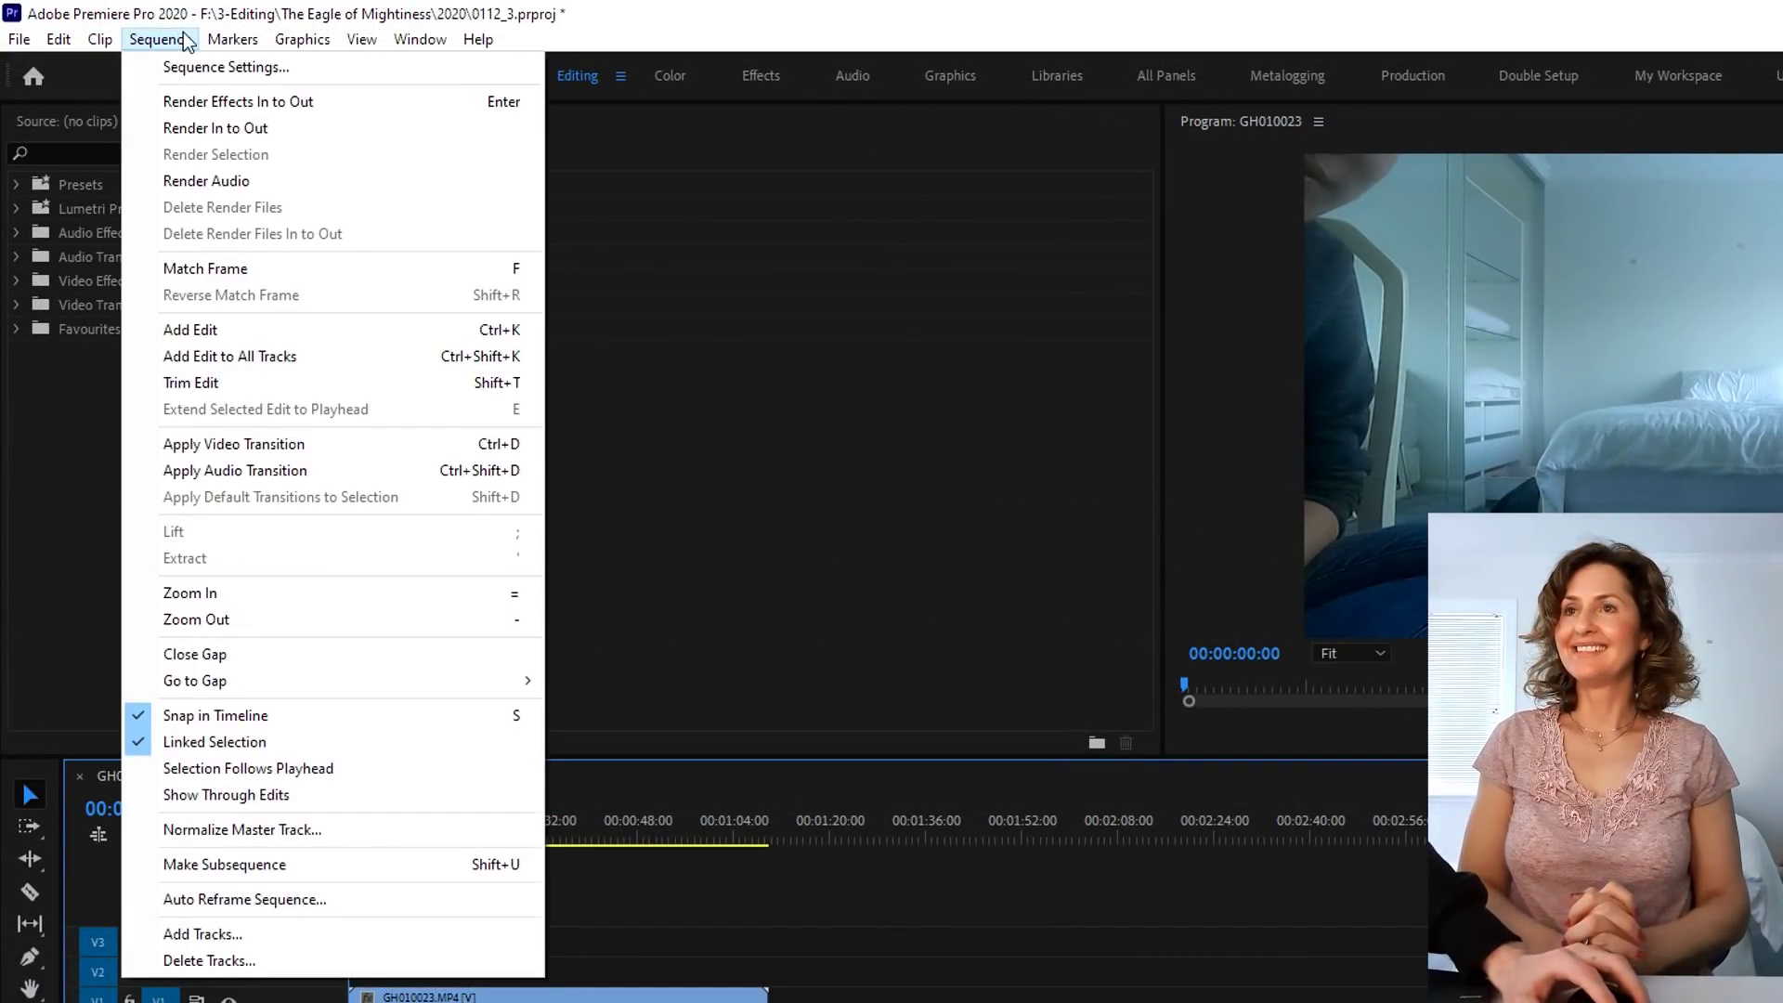
{"action": "left_click", "coordinate": [315, 594]}
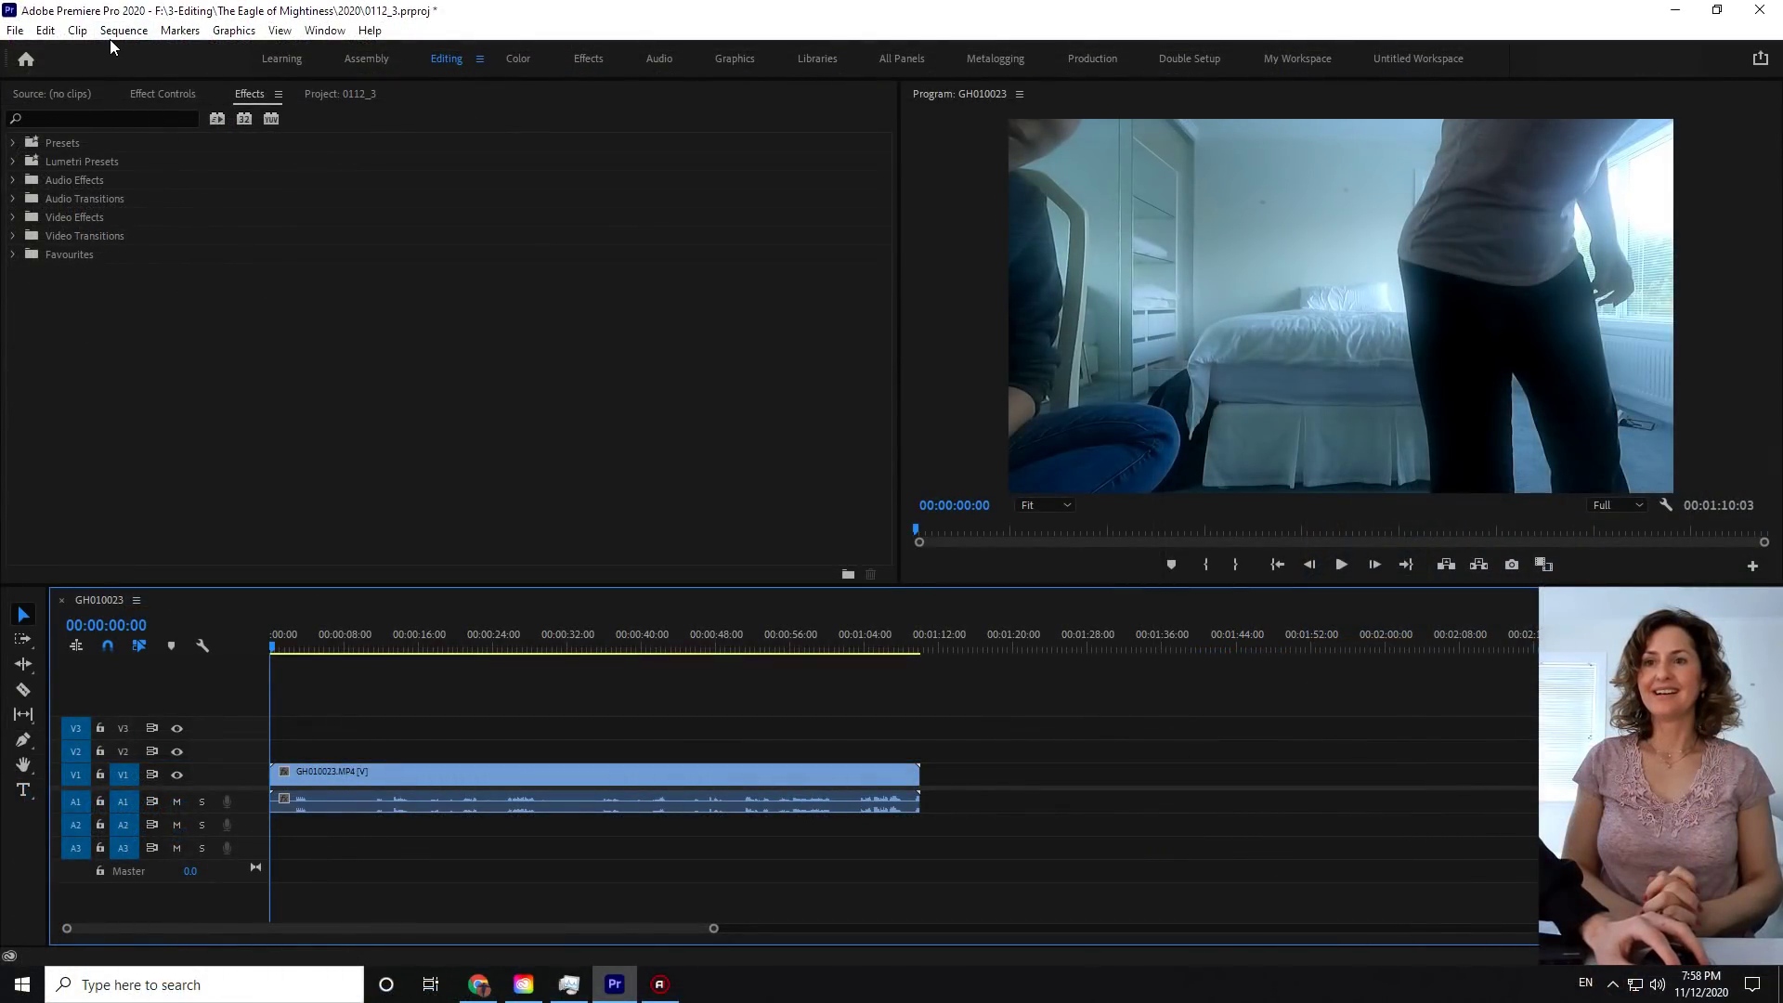
{"action": "left_click", "coordinate": [78, 30]}
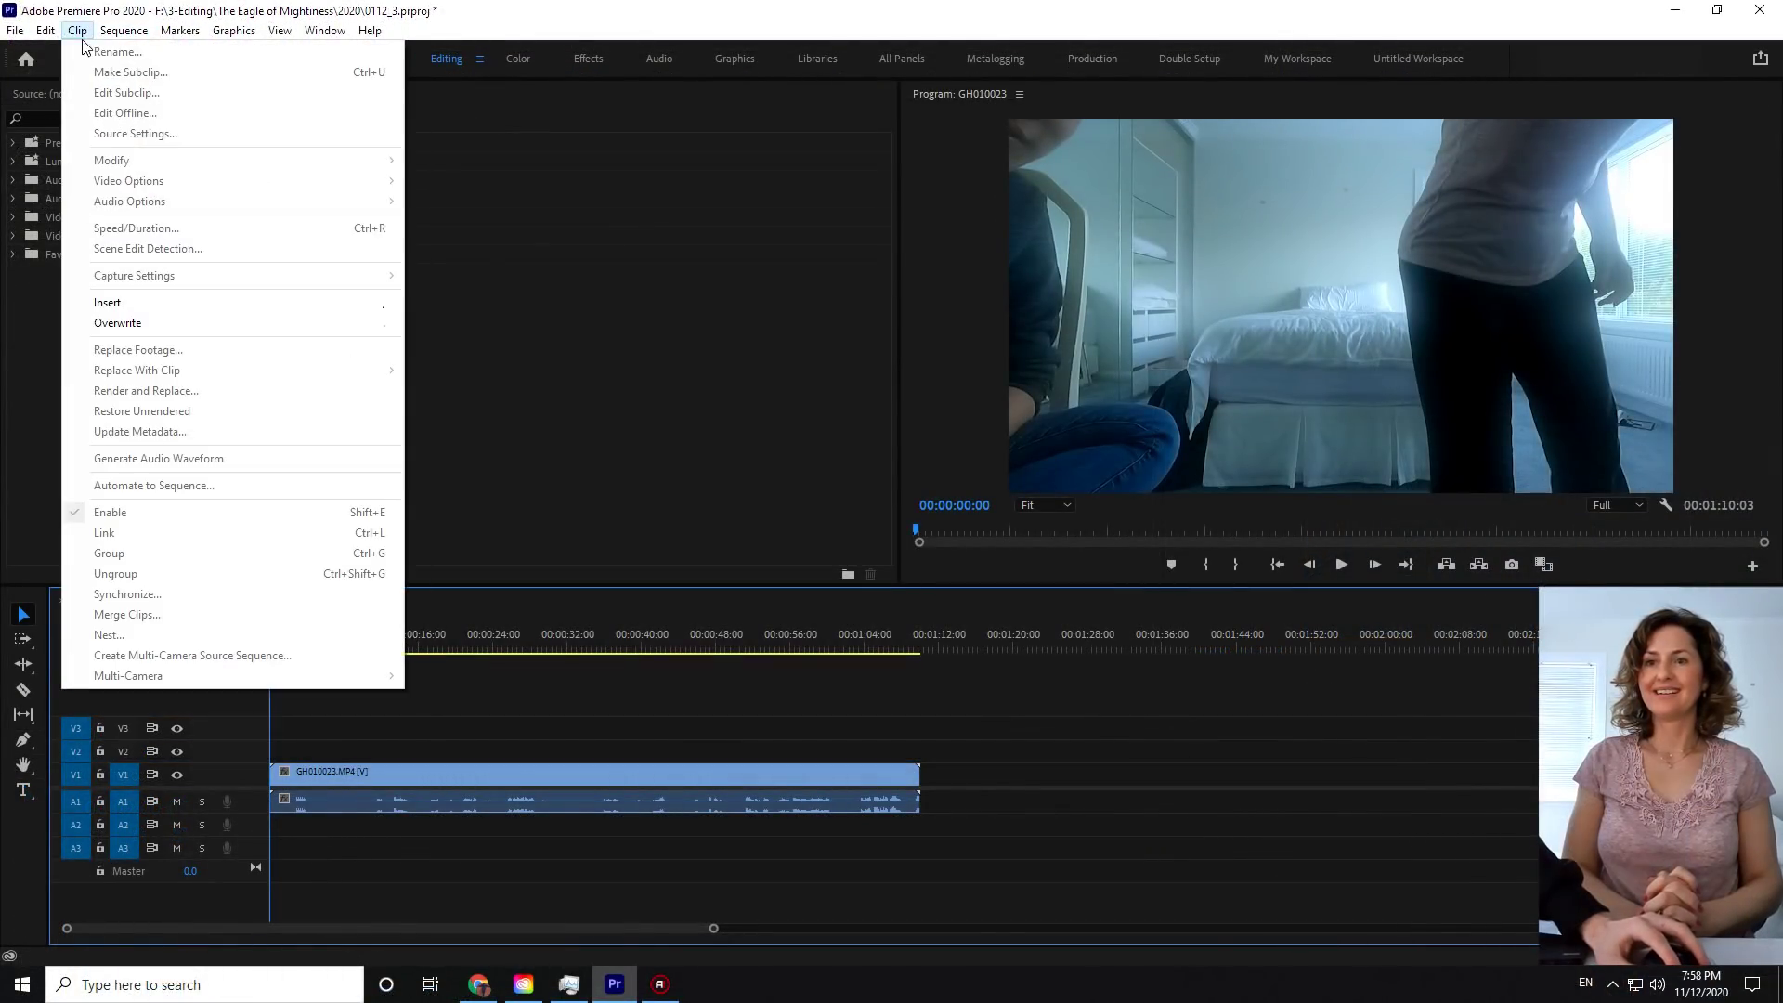
{"action": "mouse_move", "coordinate": [124, 31]}
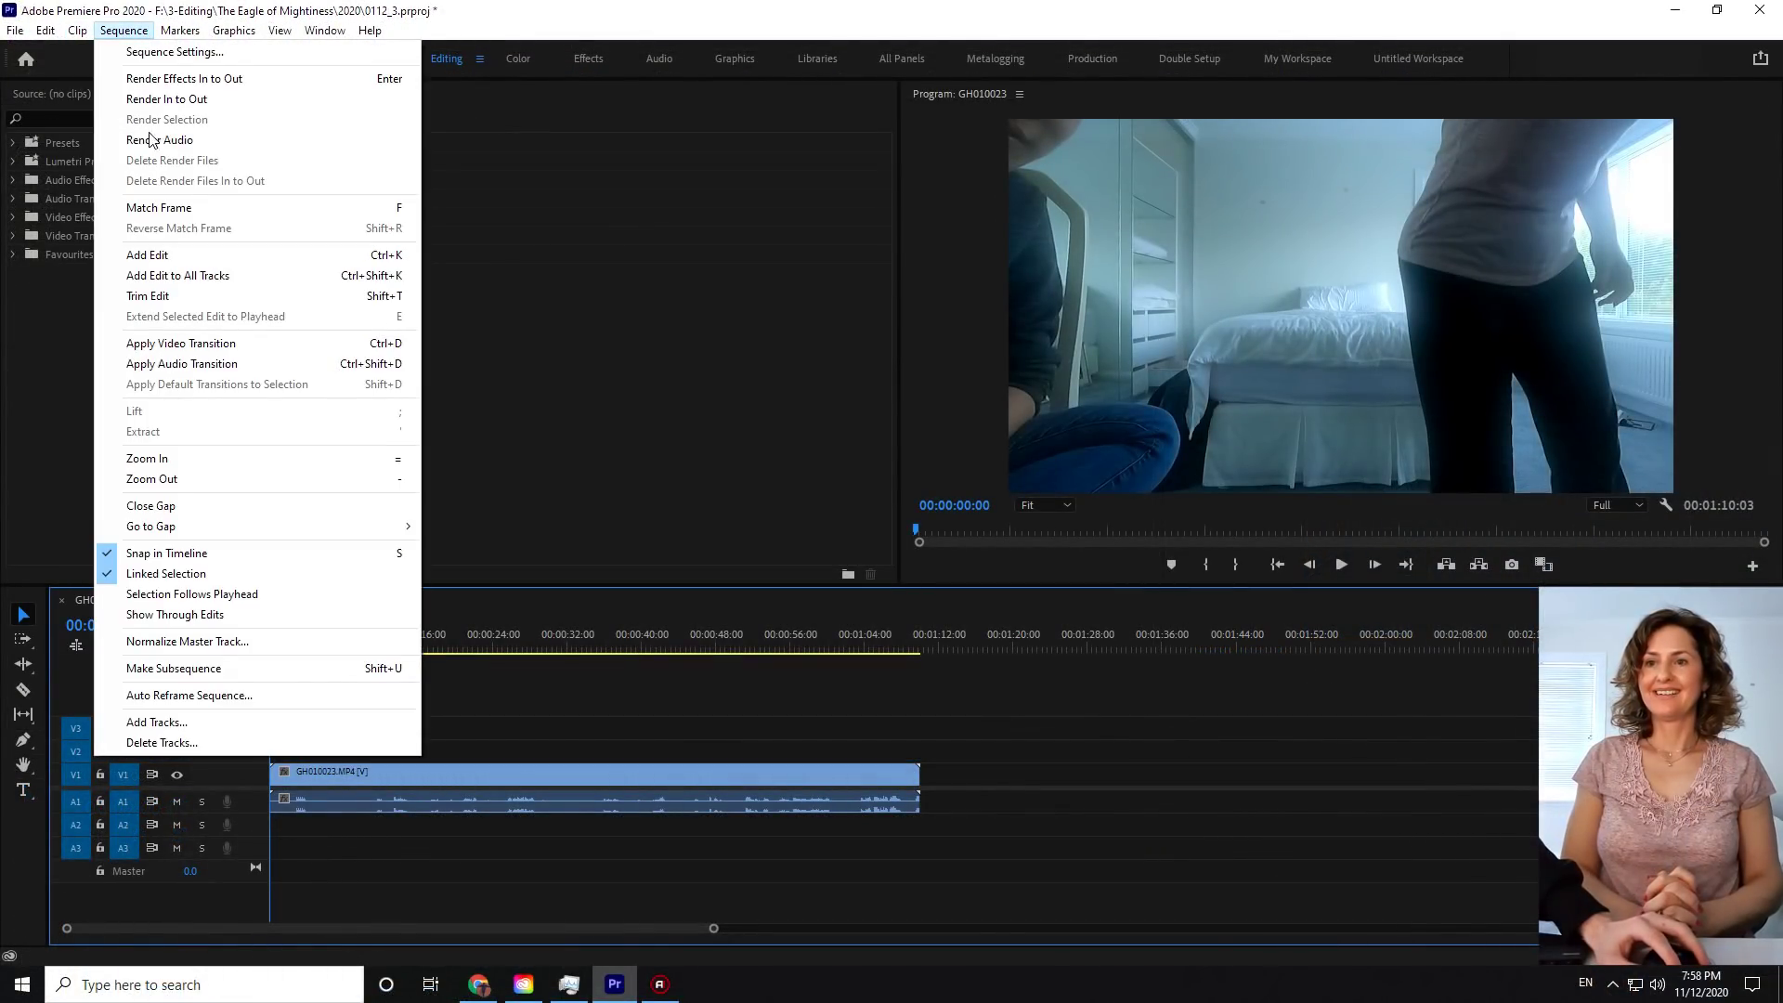
{"action": "left_click", "coordinate": [221, 458]}
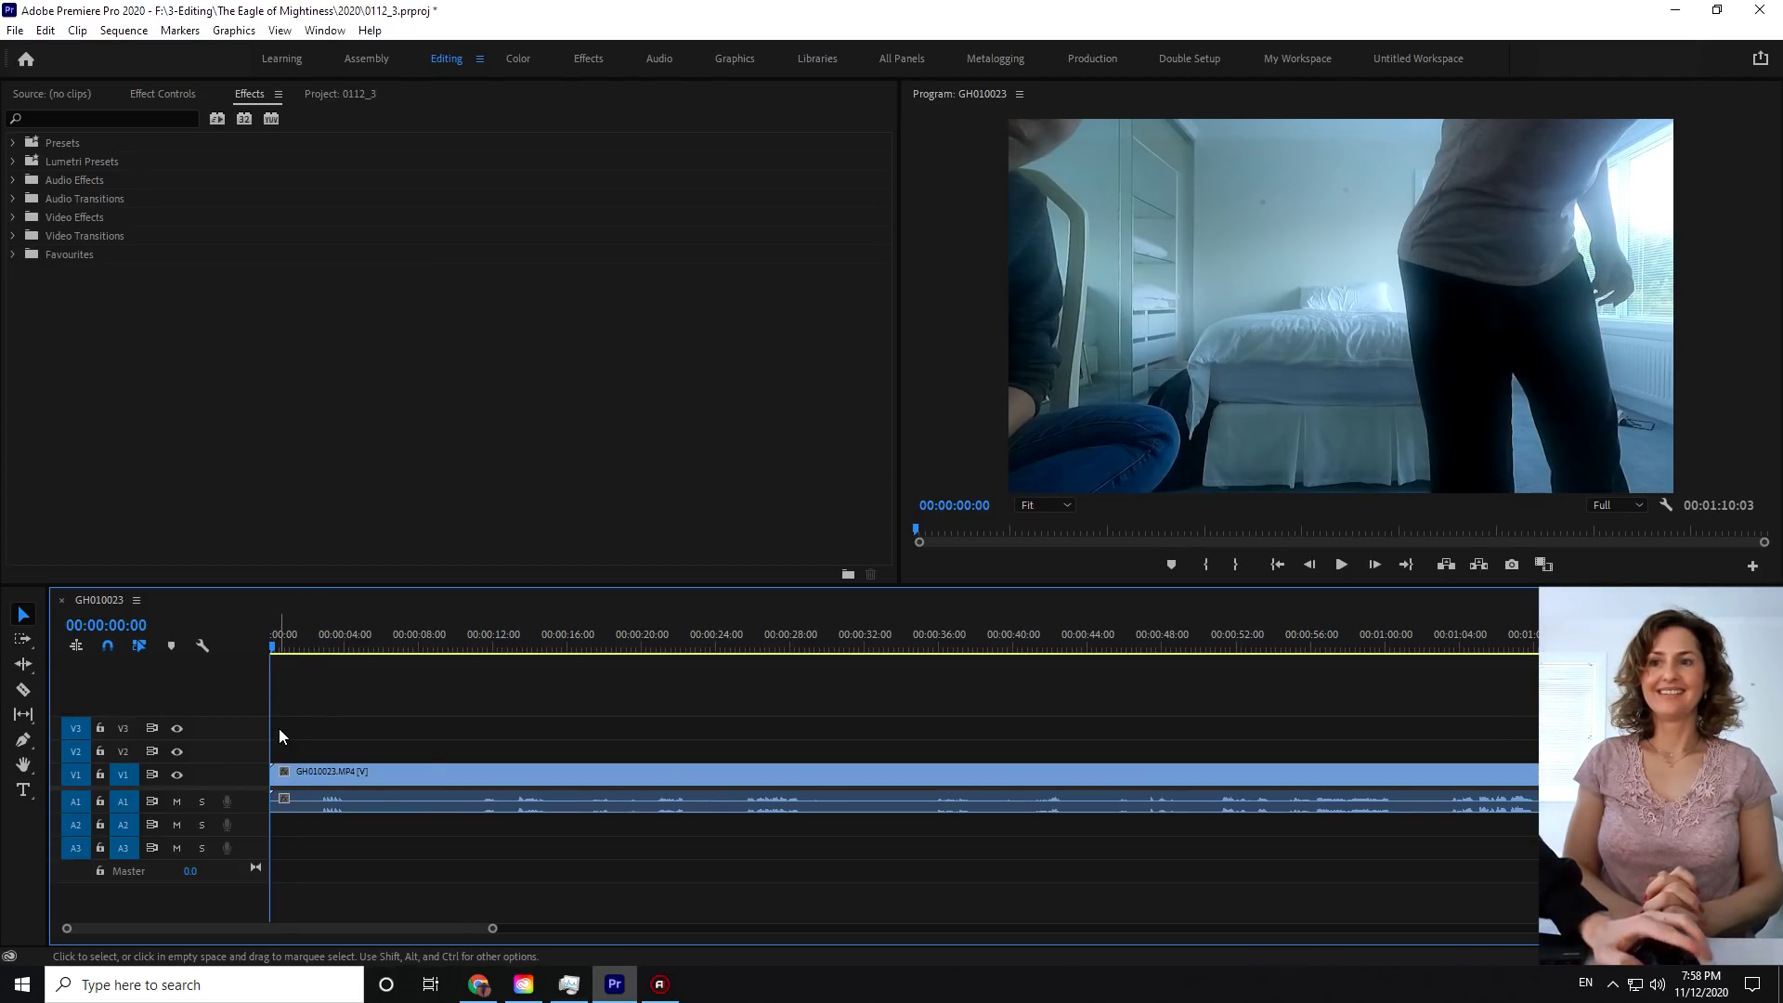
- Test the timeline zoom by going two levels out and two levels back in
{"action": "key", "text": "minus"}
{"action": "key", "text": "minus"}
{"action": "key", "text": "equal"}
{"action": "key", "text": "equal"}
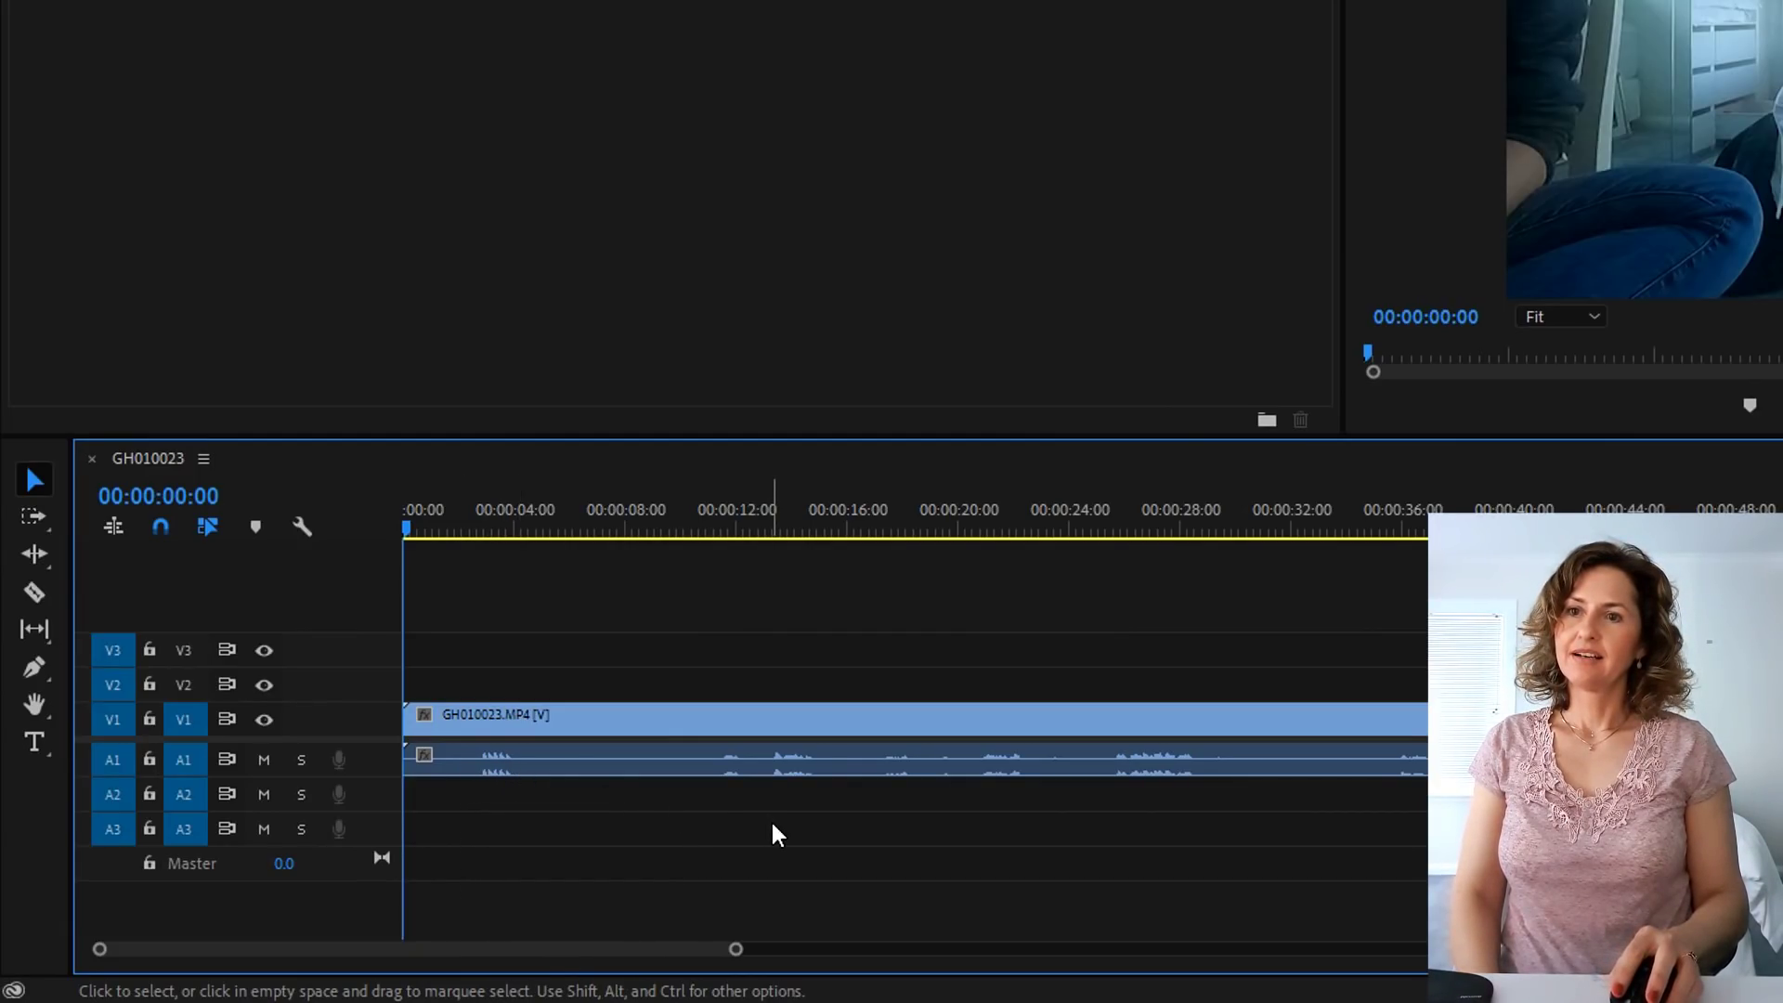
- Select the GH010023.MP4 clip and look through the source view, effect controls and effects library
{"action": "left_click", "coordinate": [427, 754]}
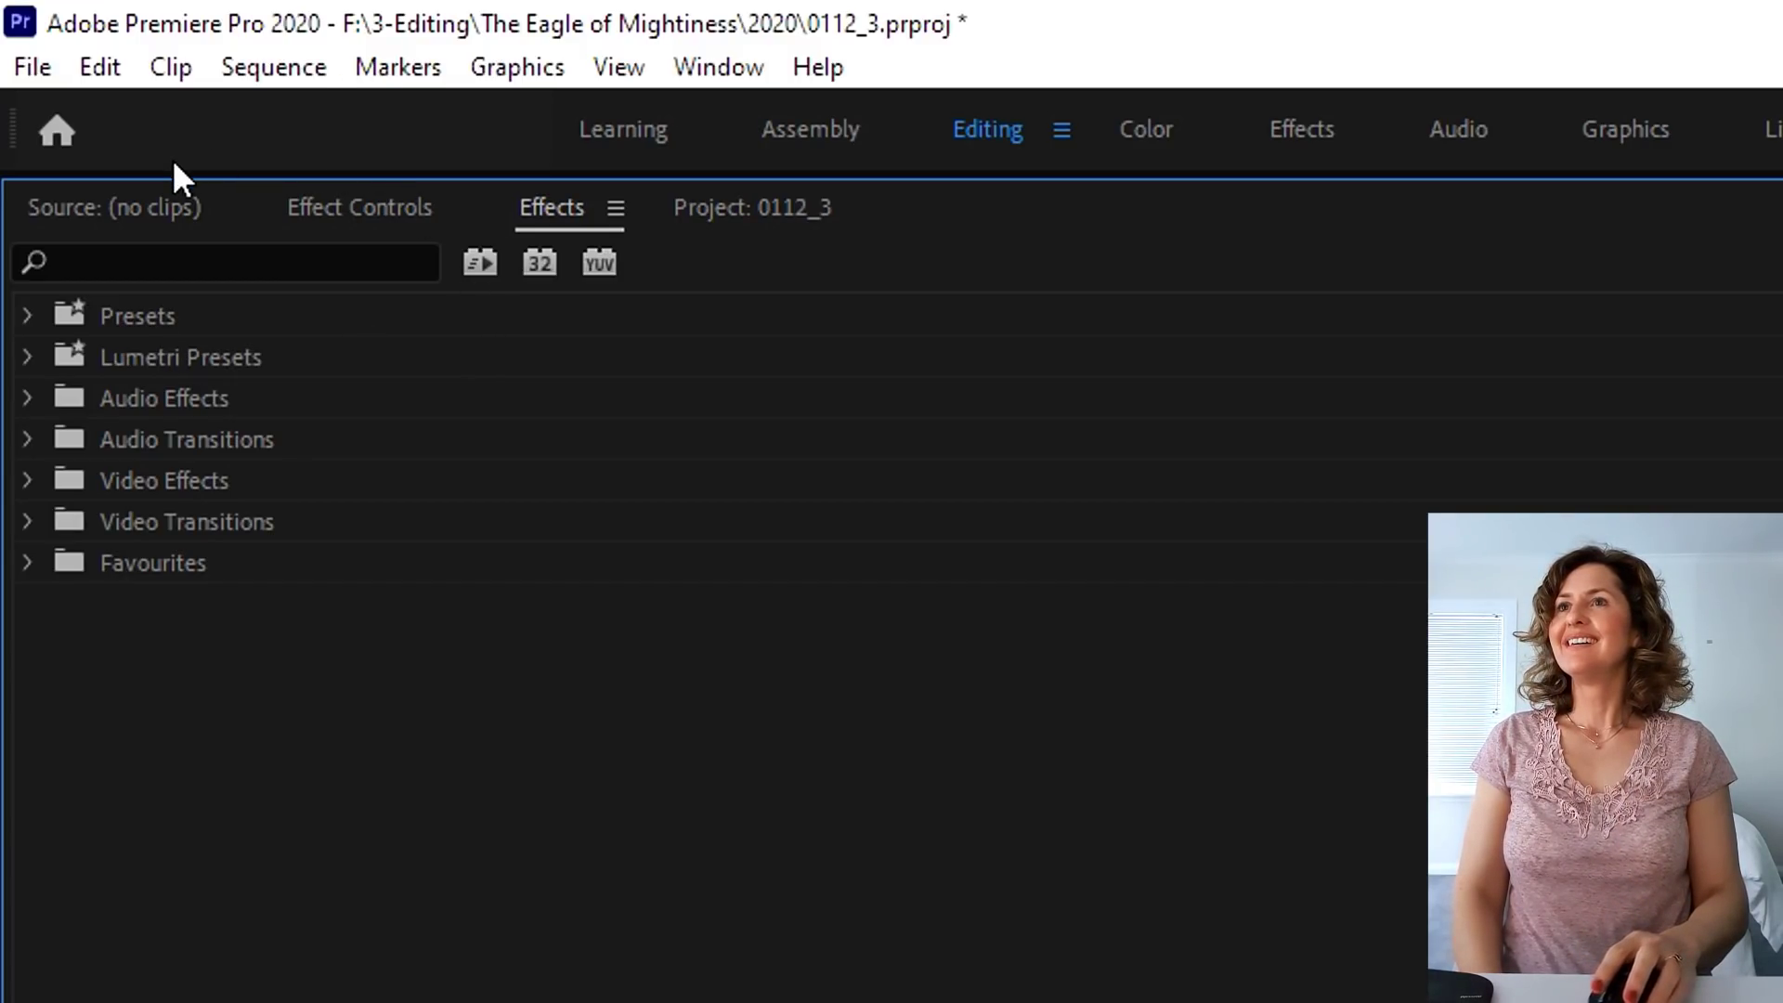
{"action": "left_click", "coordinate": [156, 213]}
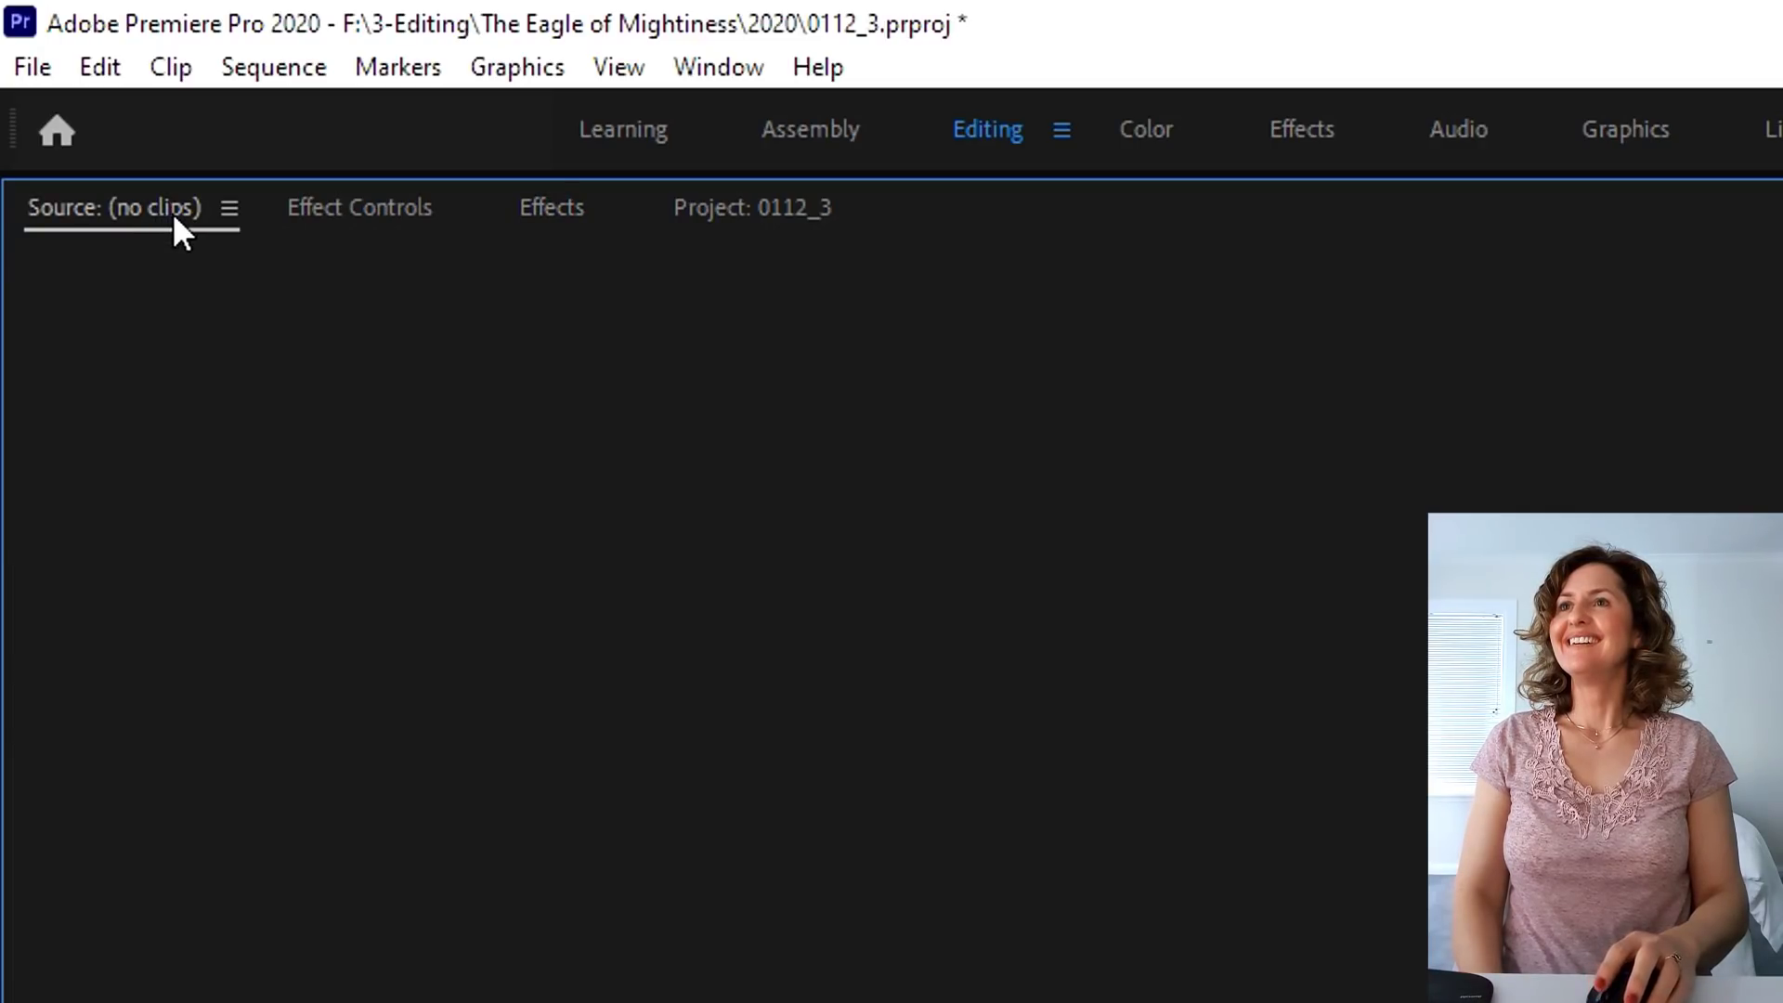
{"action": "left_click", "coordinate": [366, 218]}
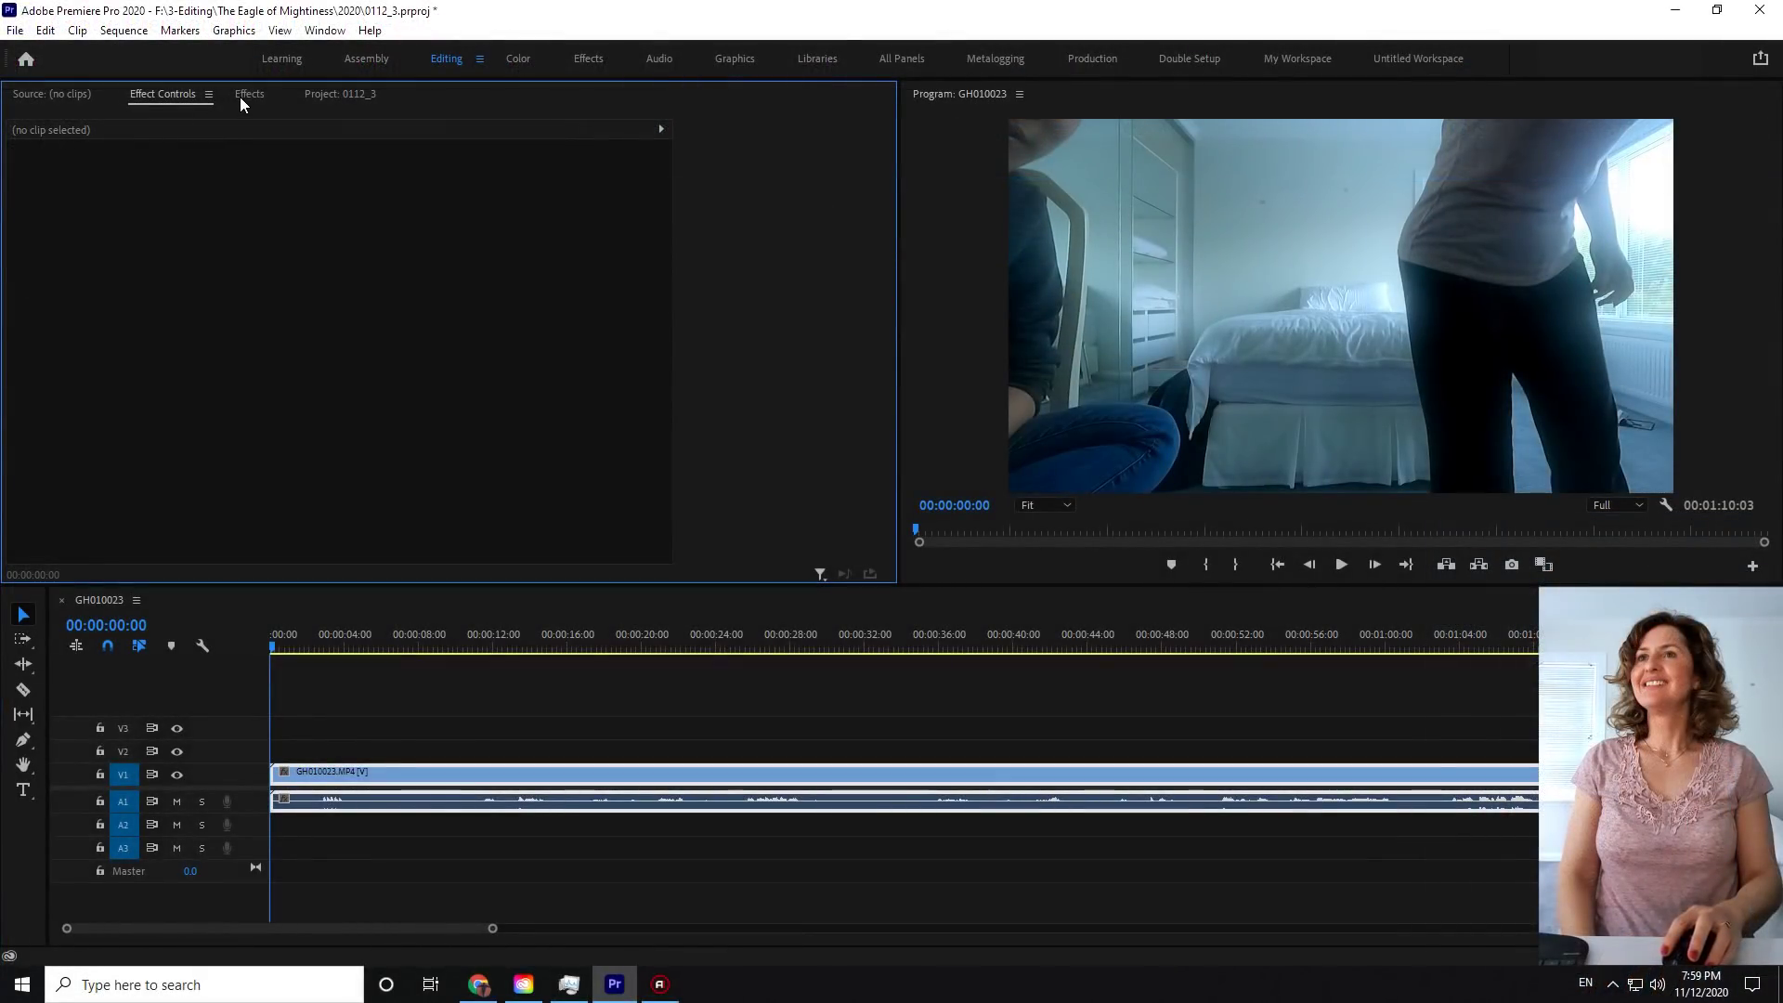
{"action": "left_click", "coordinate": [549, 208]}
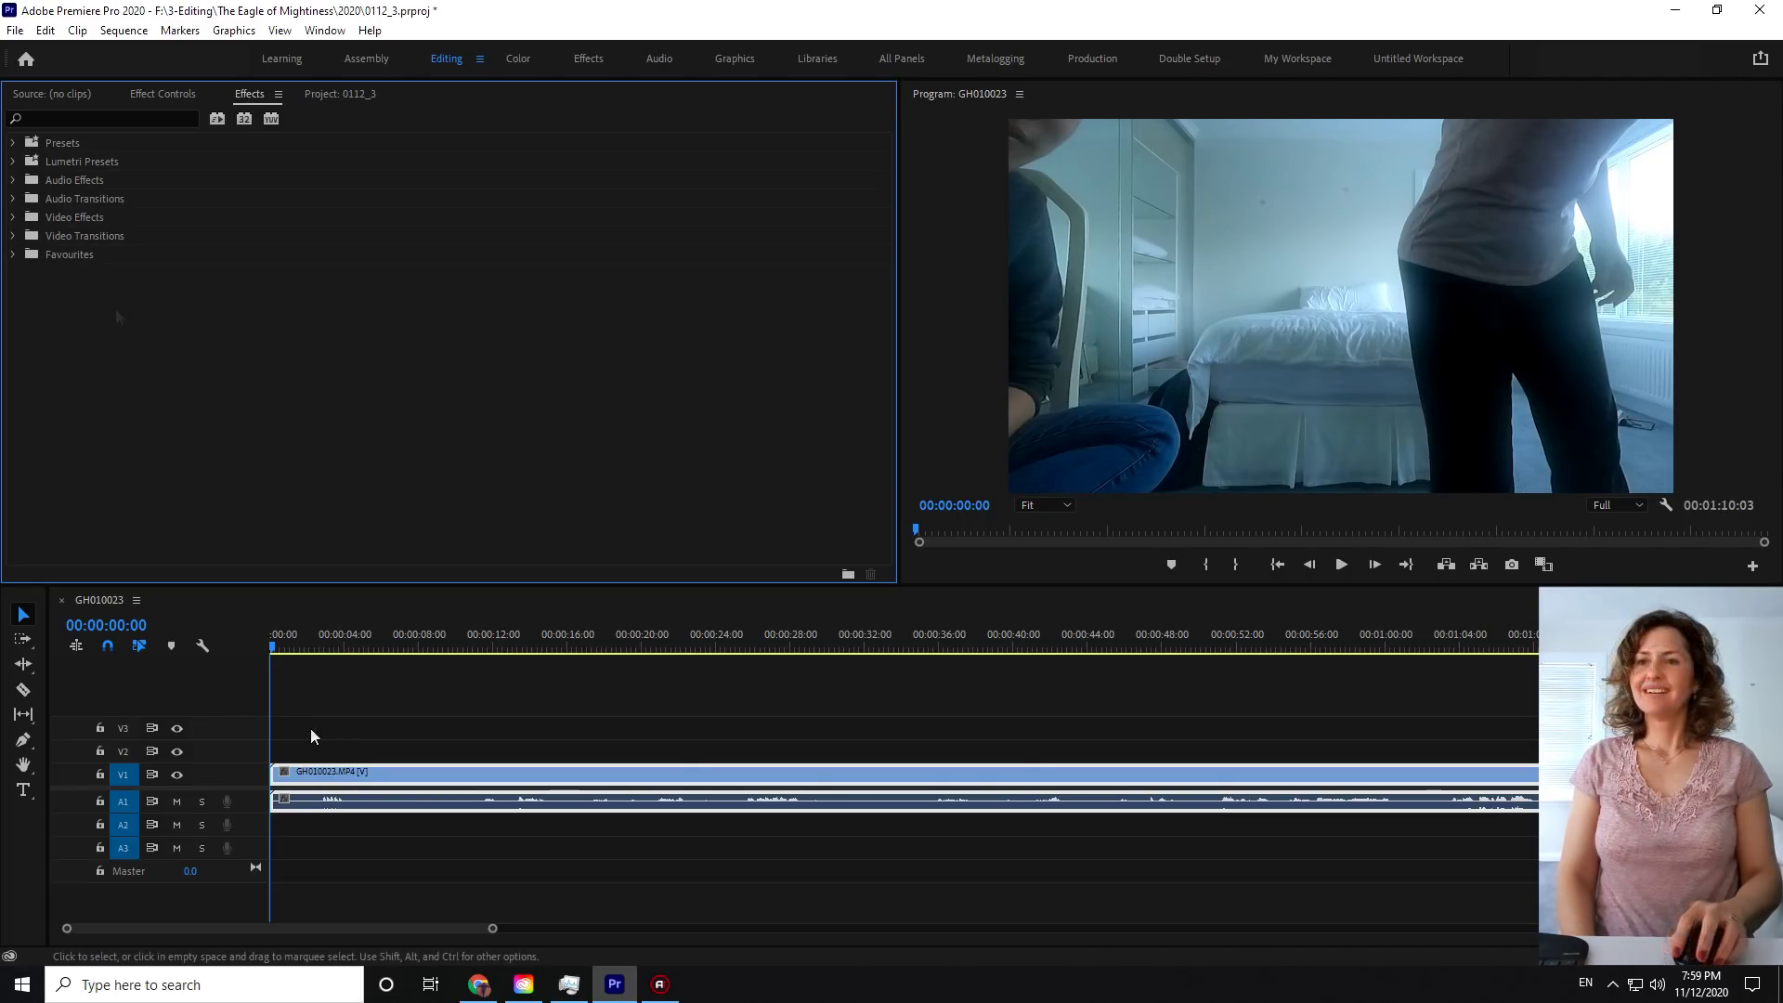
- Play the GH010023 sequence from its beginning and stop playback at about 00:01:04
{"action": "left_click", "coordinate": [275, 771]}
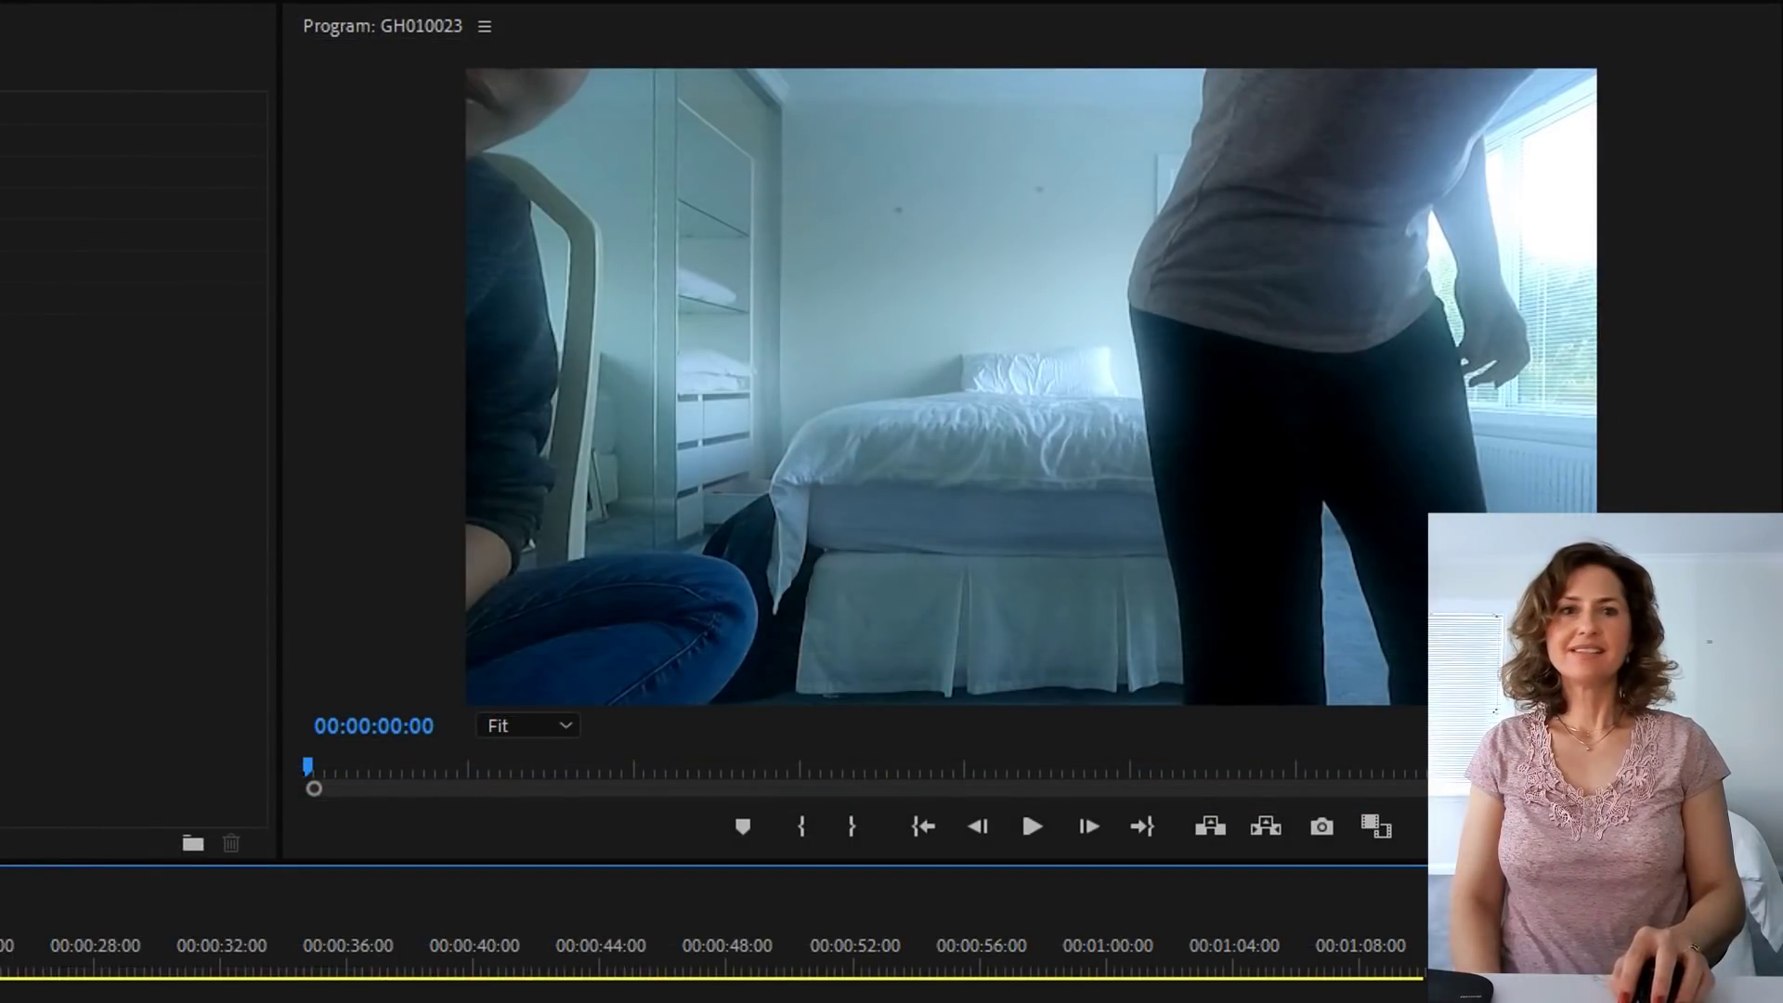
{"action": "left_click", "coordinate": [1029, 825]}
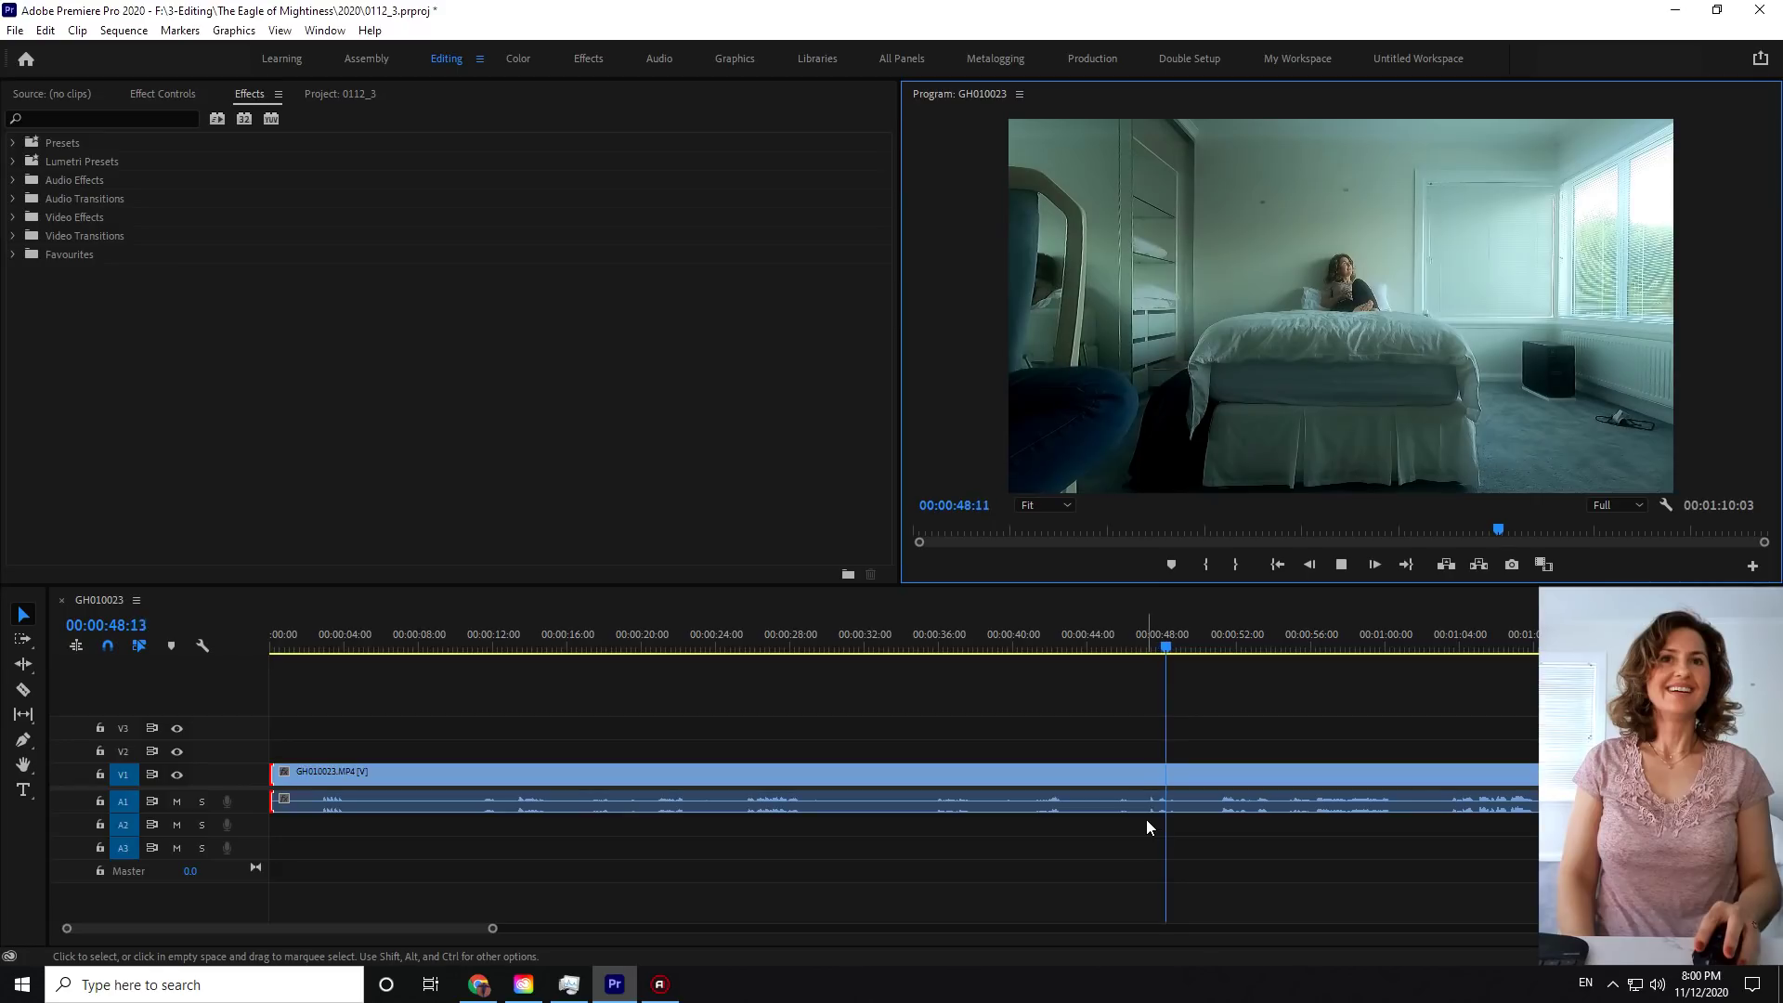
{"action": "left_click", "coordinate": [1271, 825]}
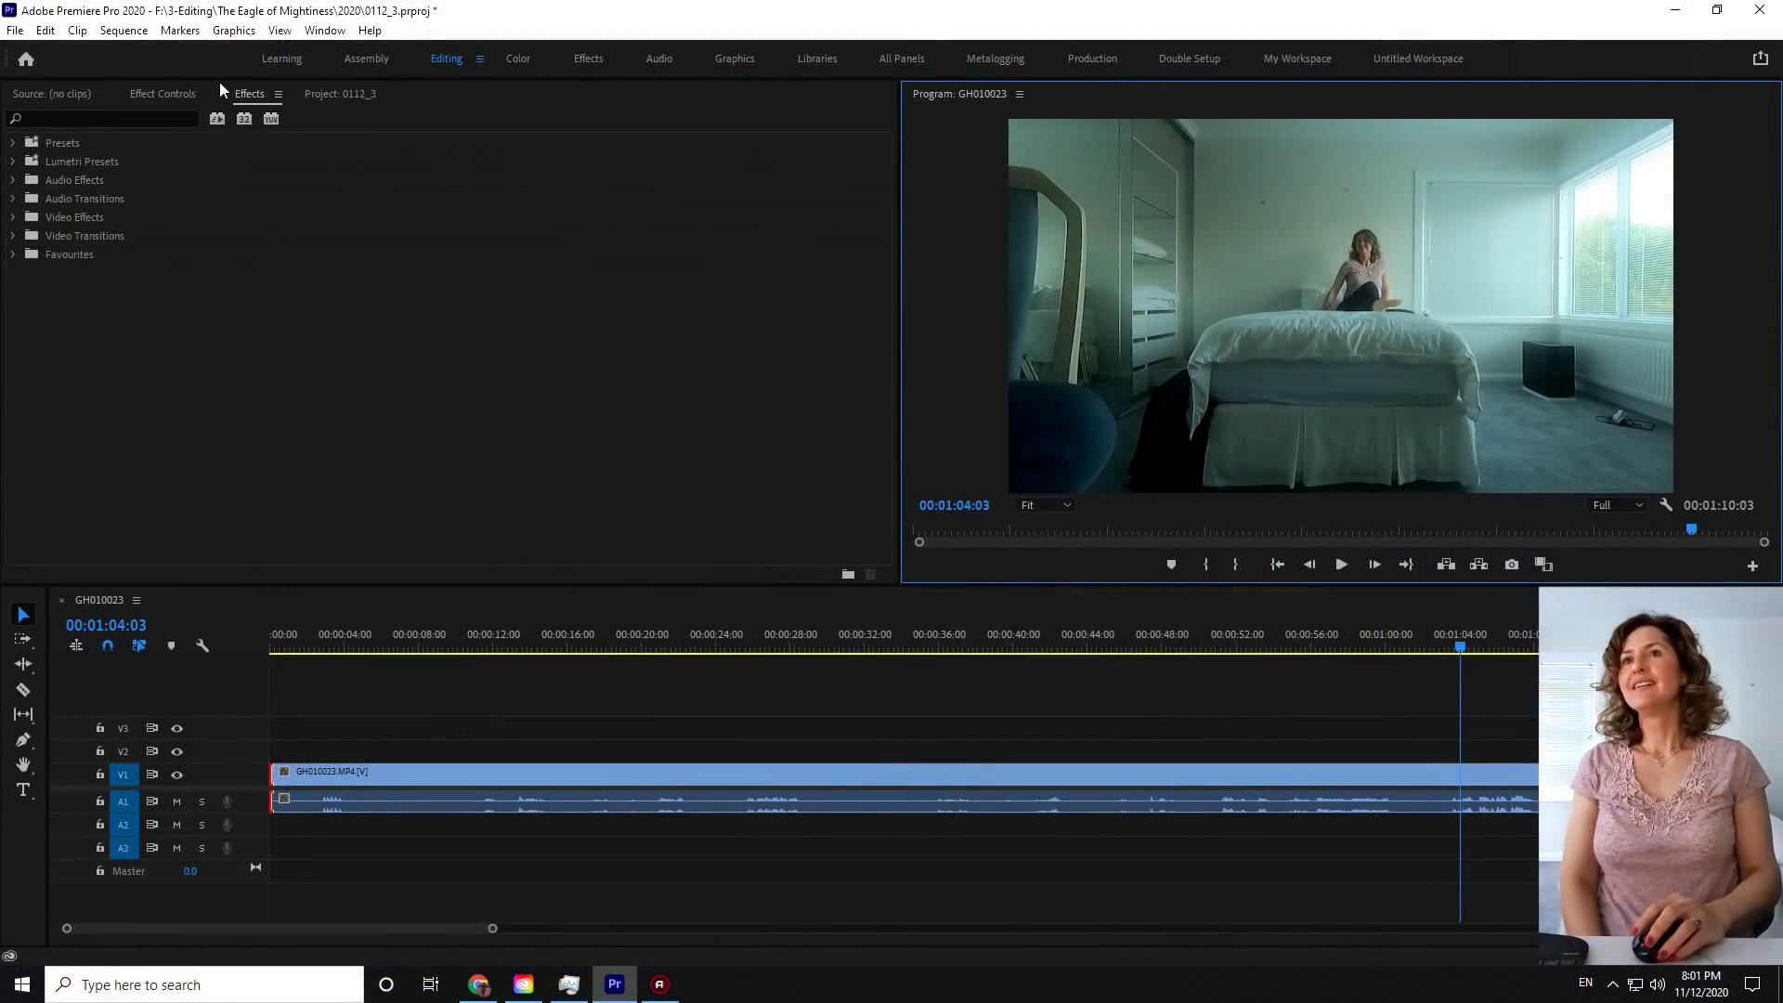
- Browse the effects library by expanding Video Effects and its Adjust category
{"action": "left_click", "coordinate": [171, 89]}
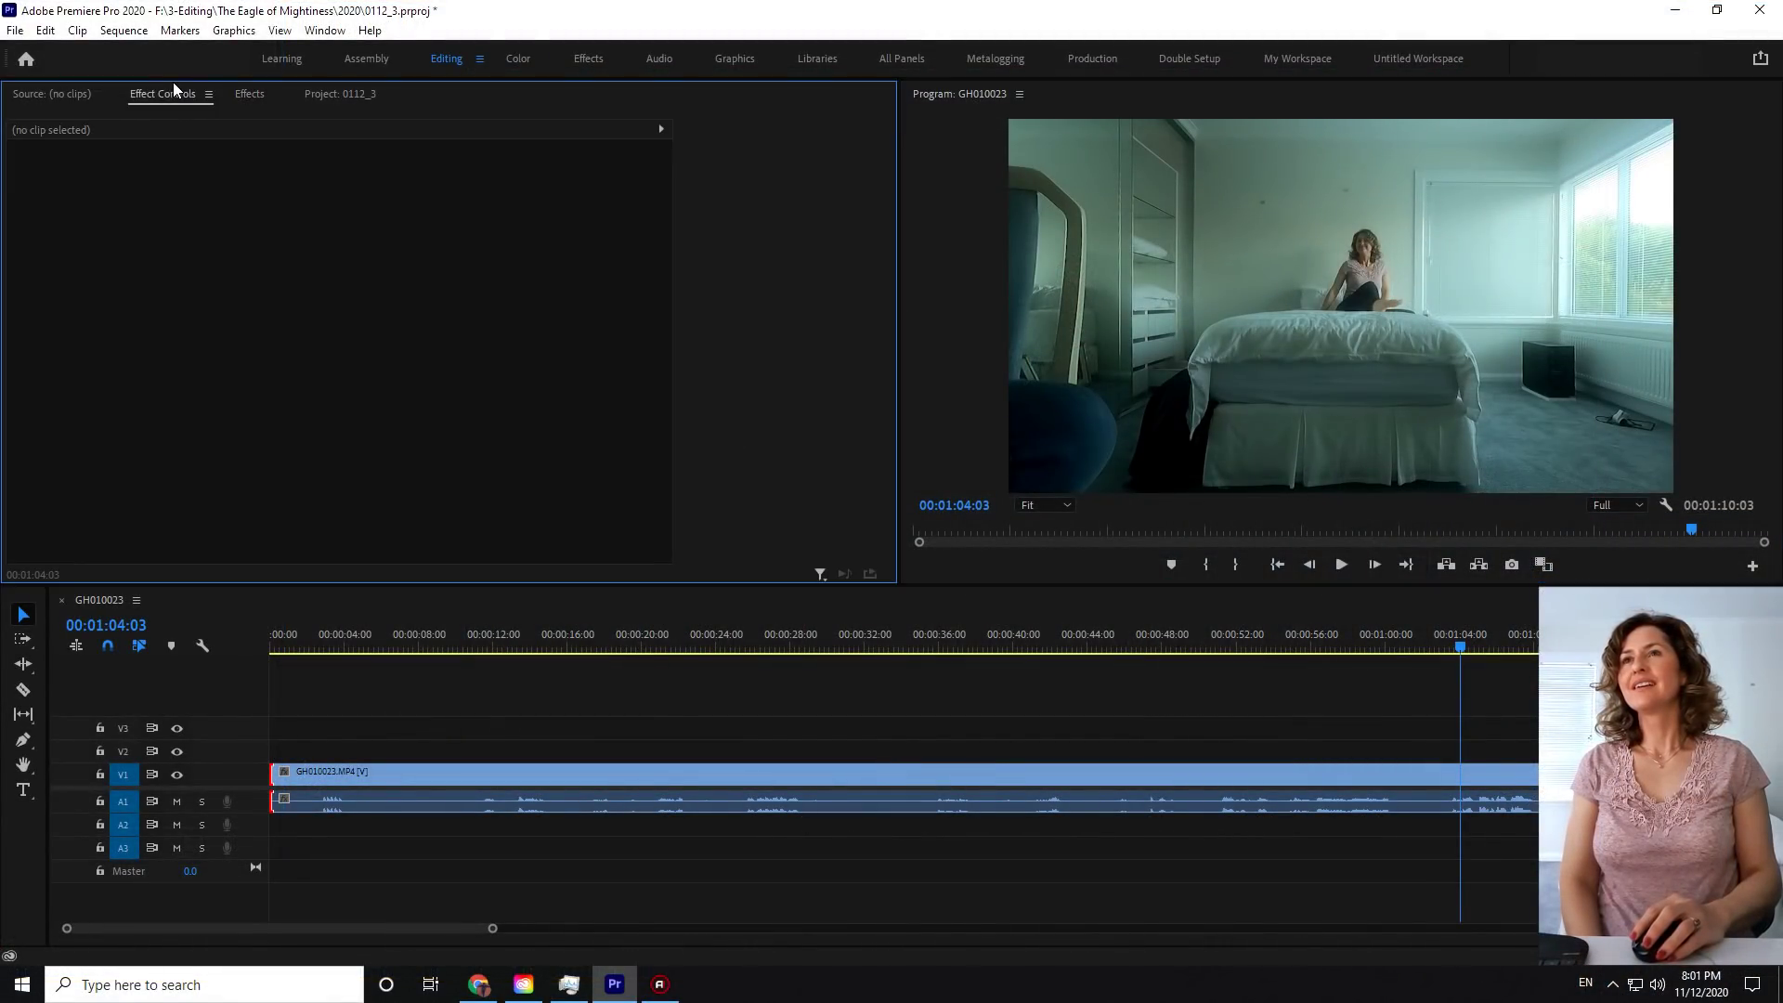
{"action": "left_click", "coordinate": [262, 99]}
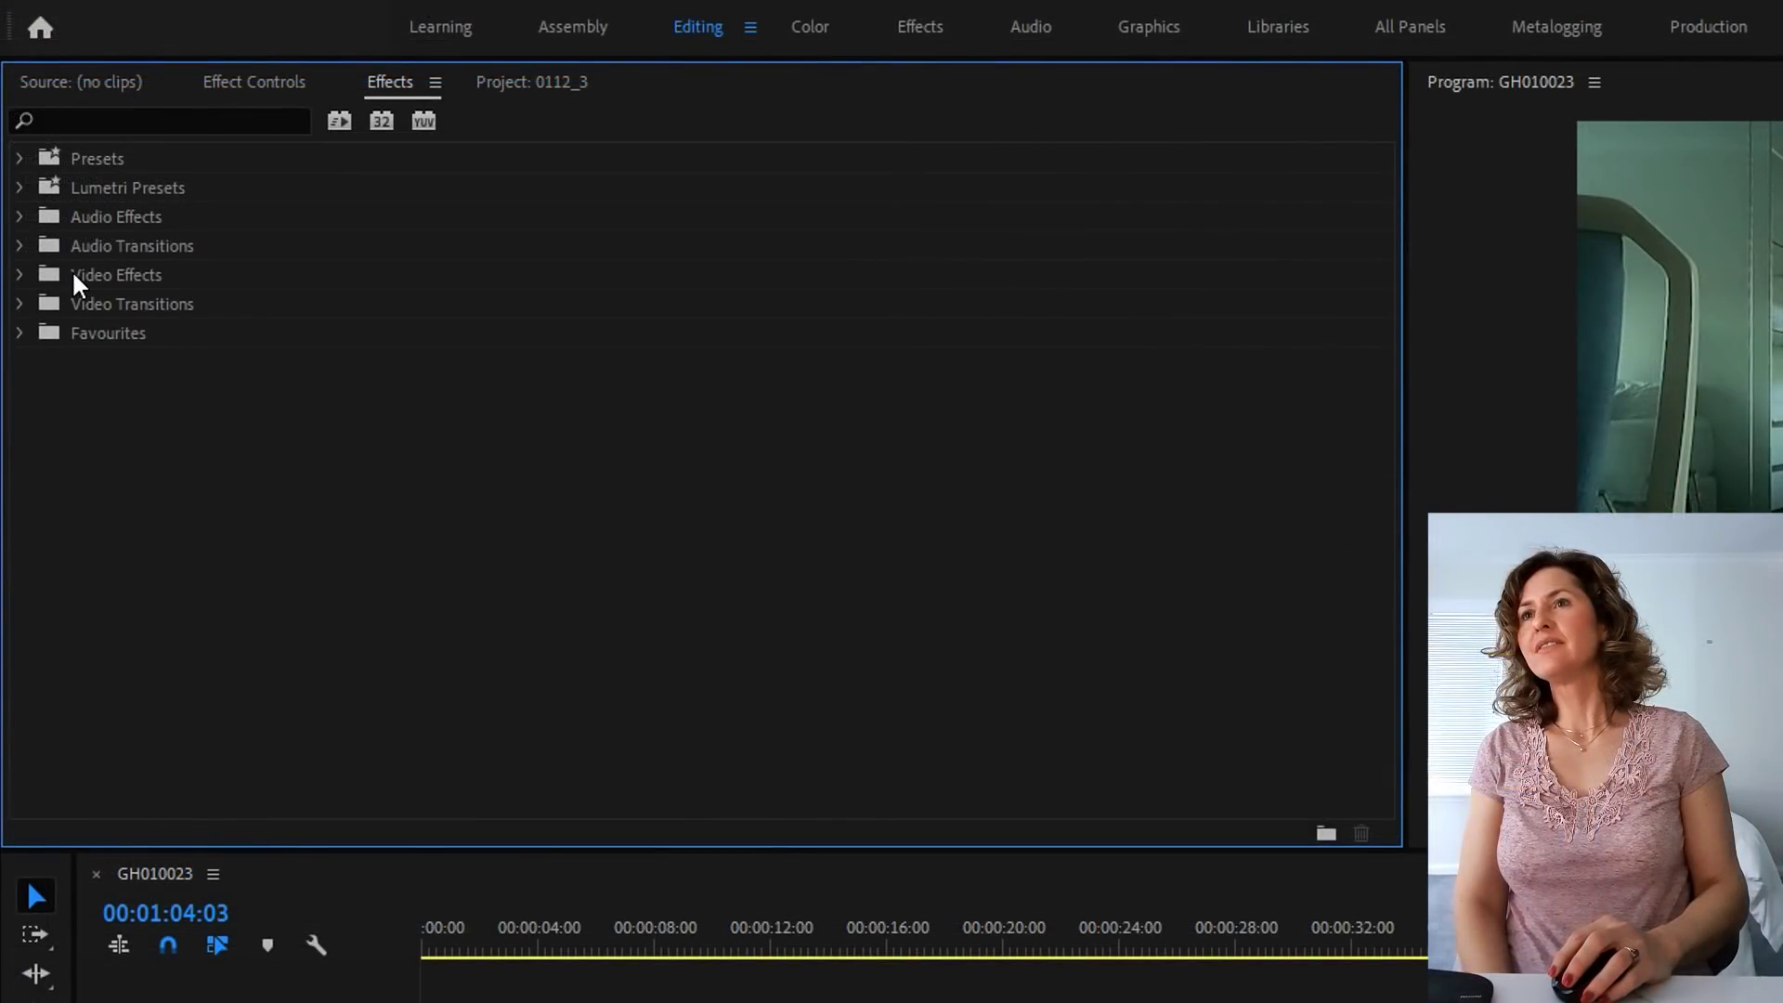
{"action": "left_click", "coordinate": [53, 300]}
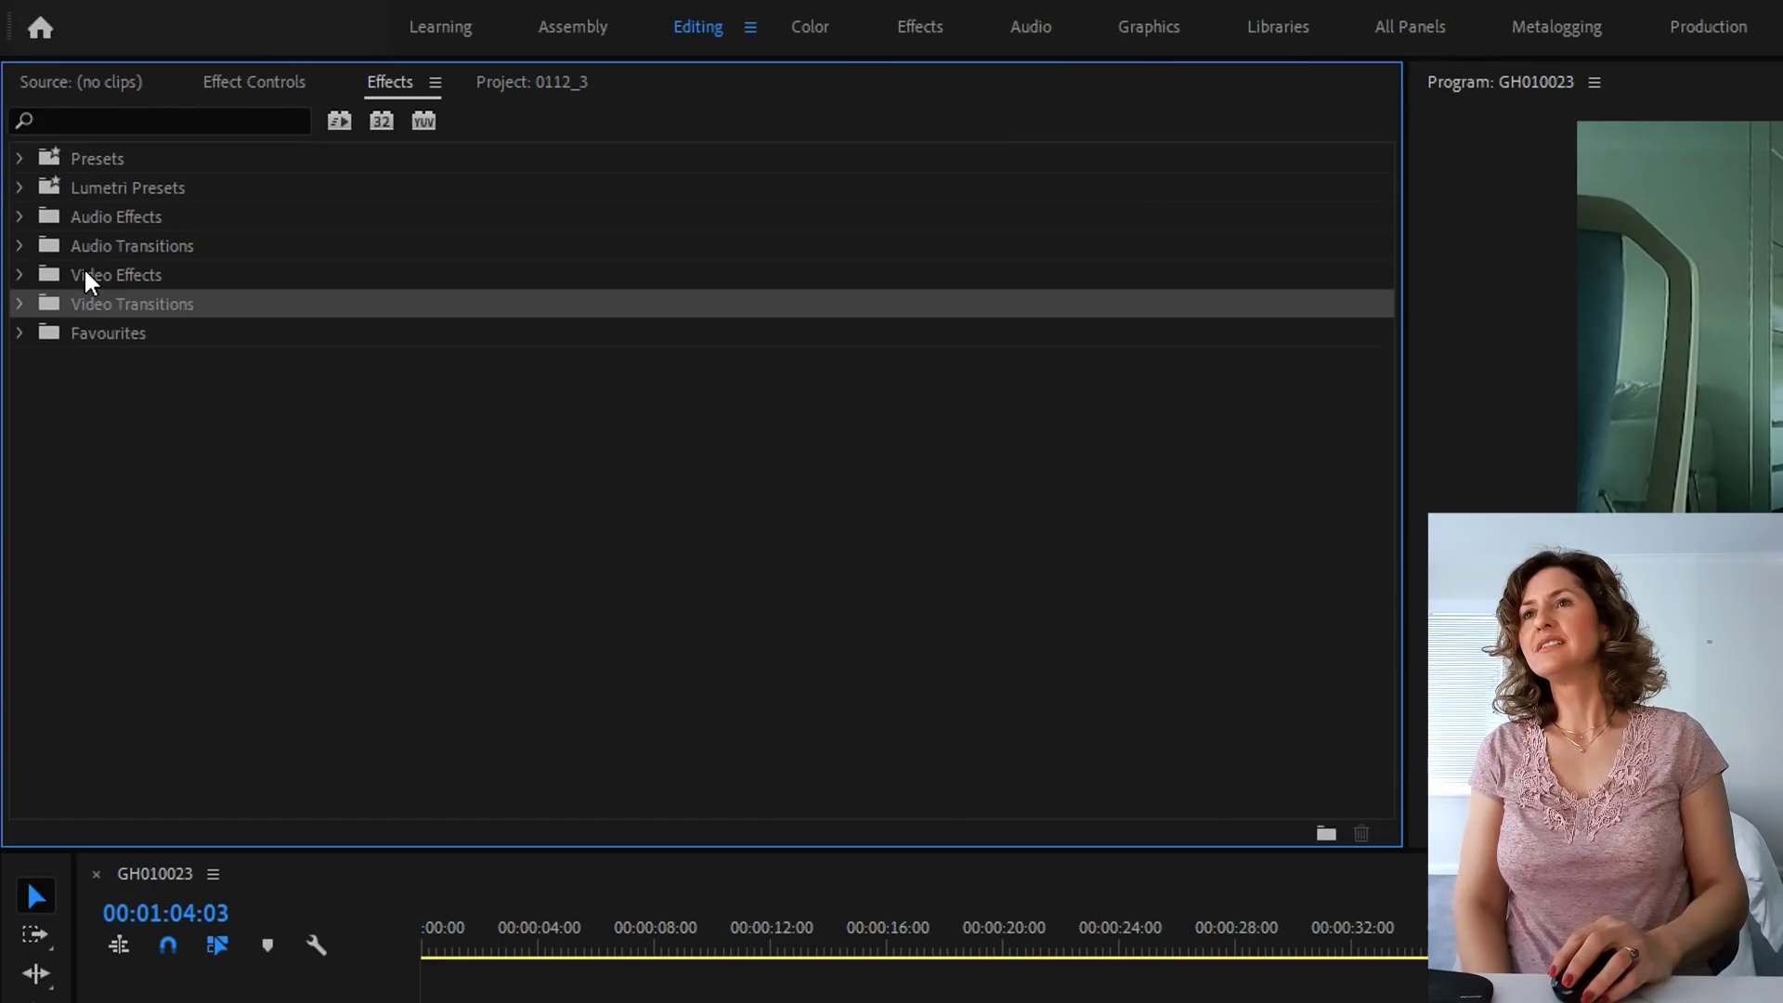
{"action": "left_click", "coordinate": [84, 272]}
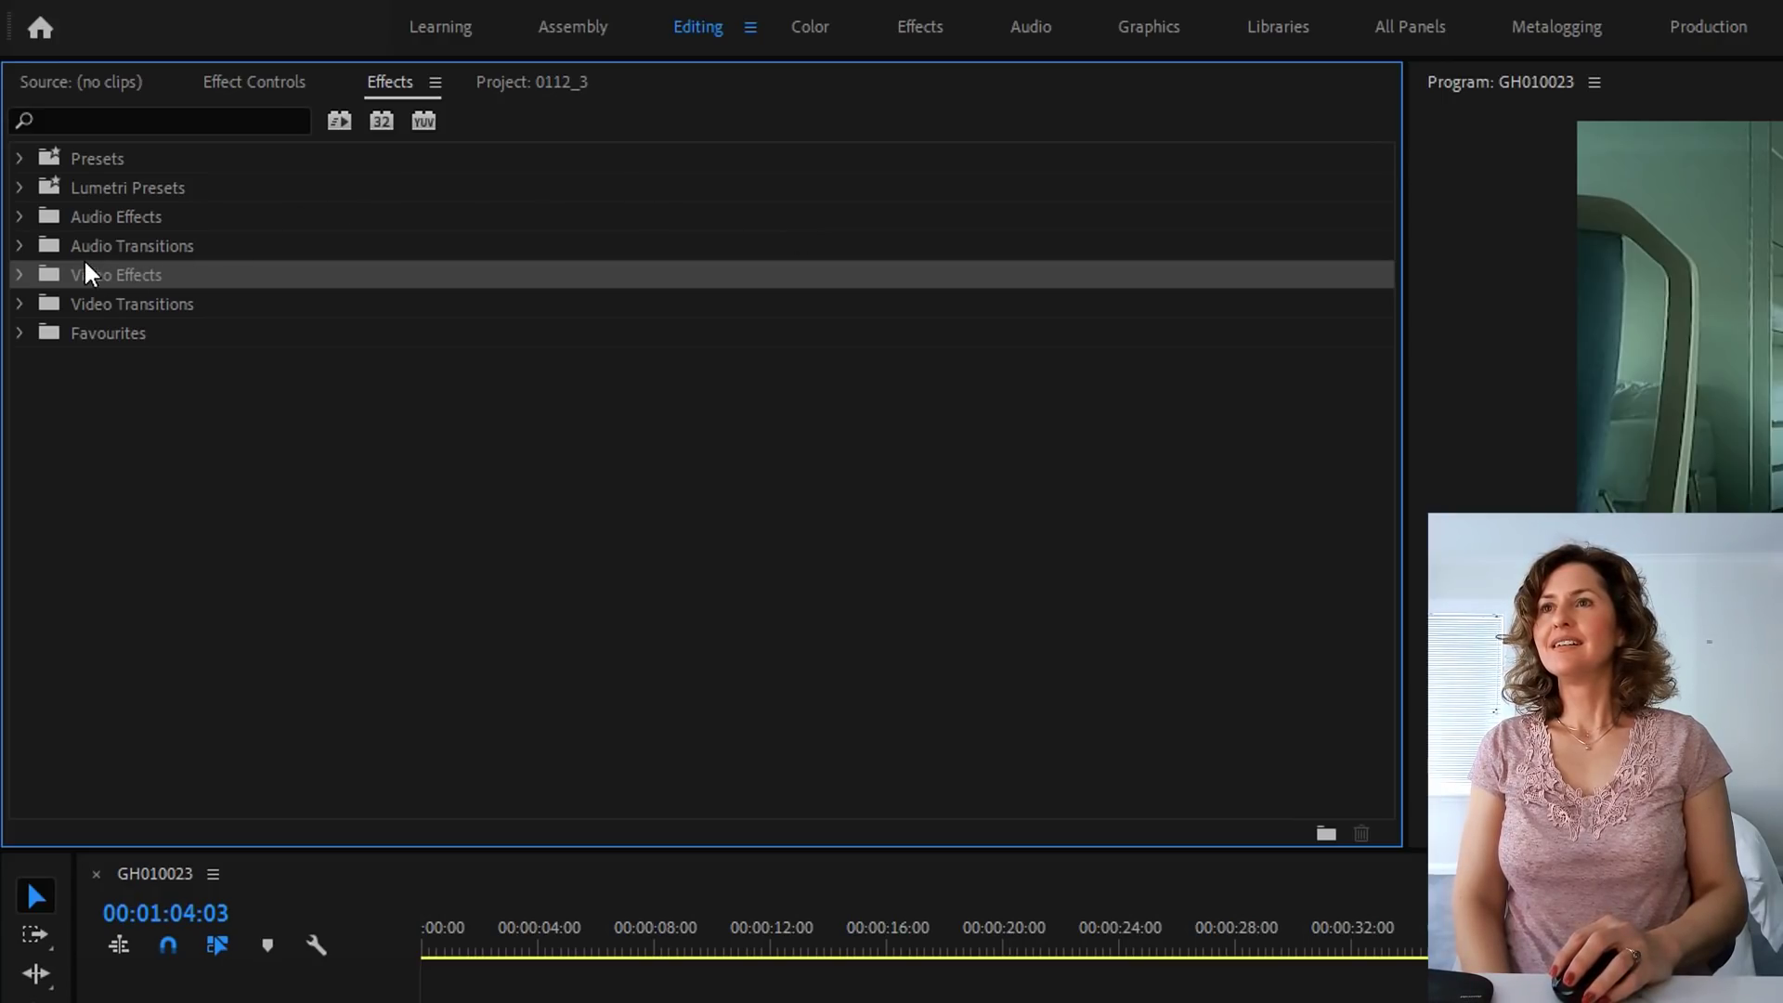
{"action": "left_click", "coordinate": [33, 271]}
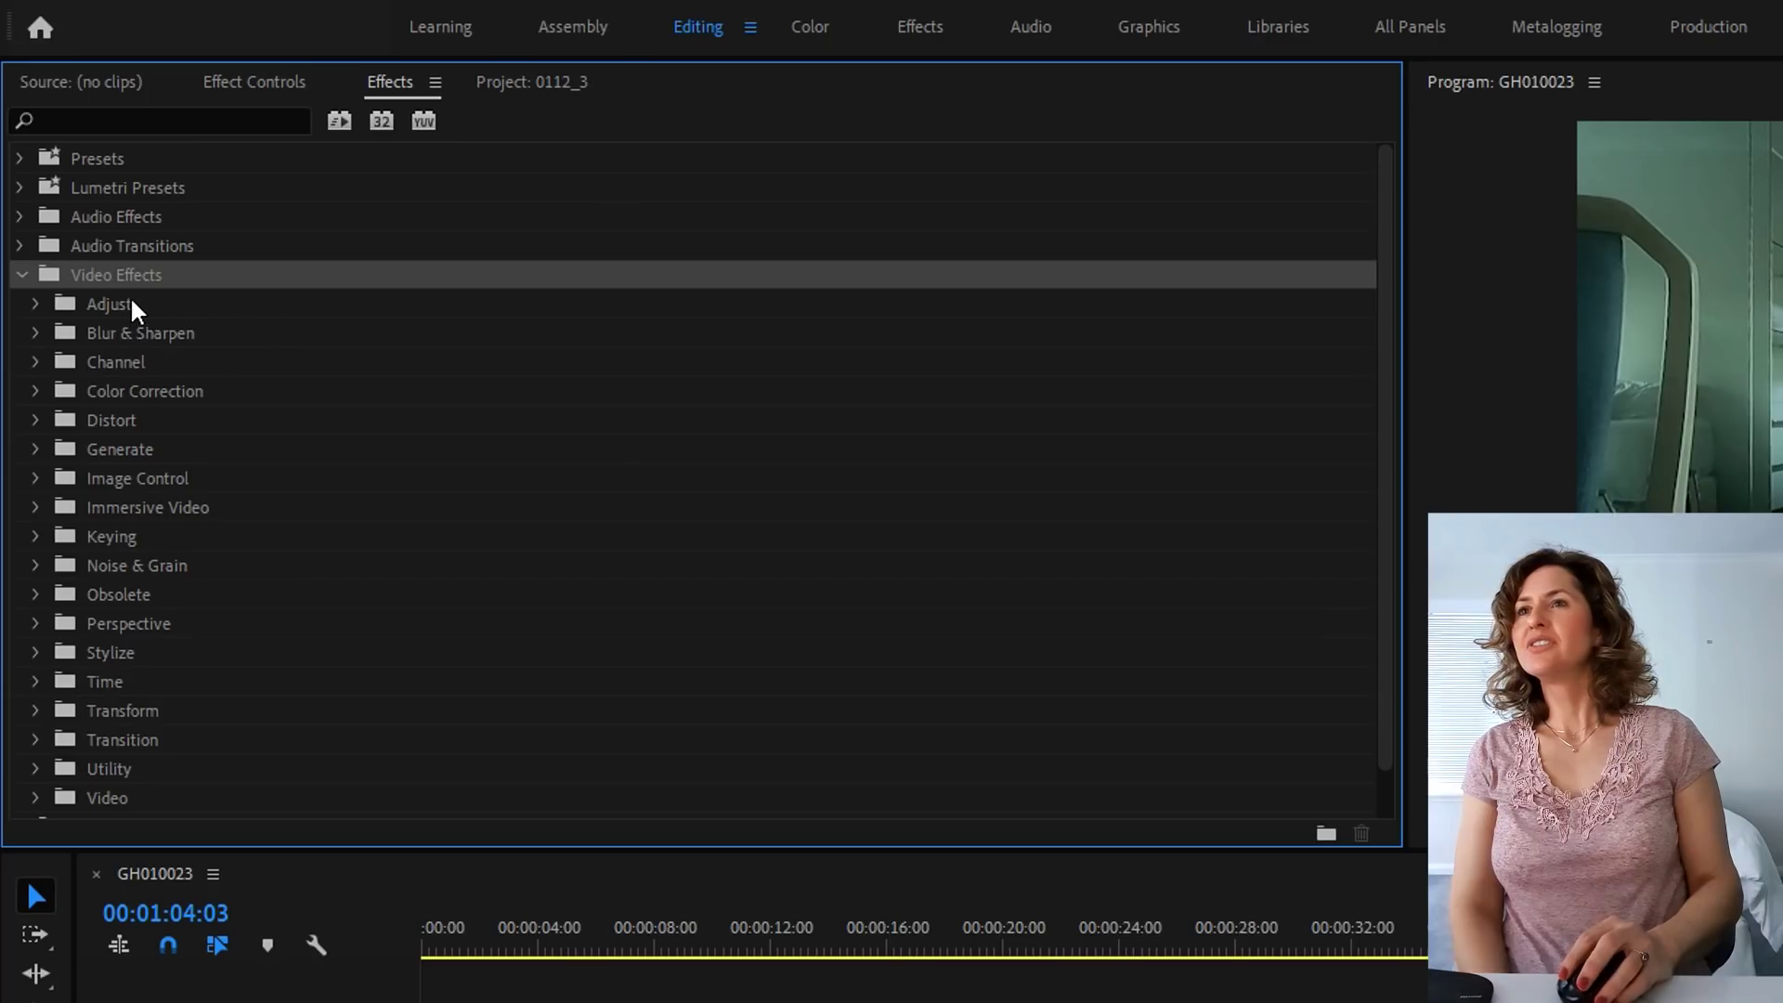
{"action": "left_click", "coordinate": [51, 298]}
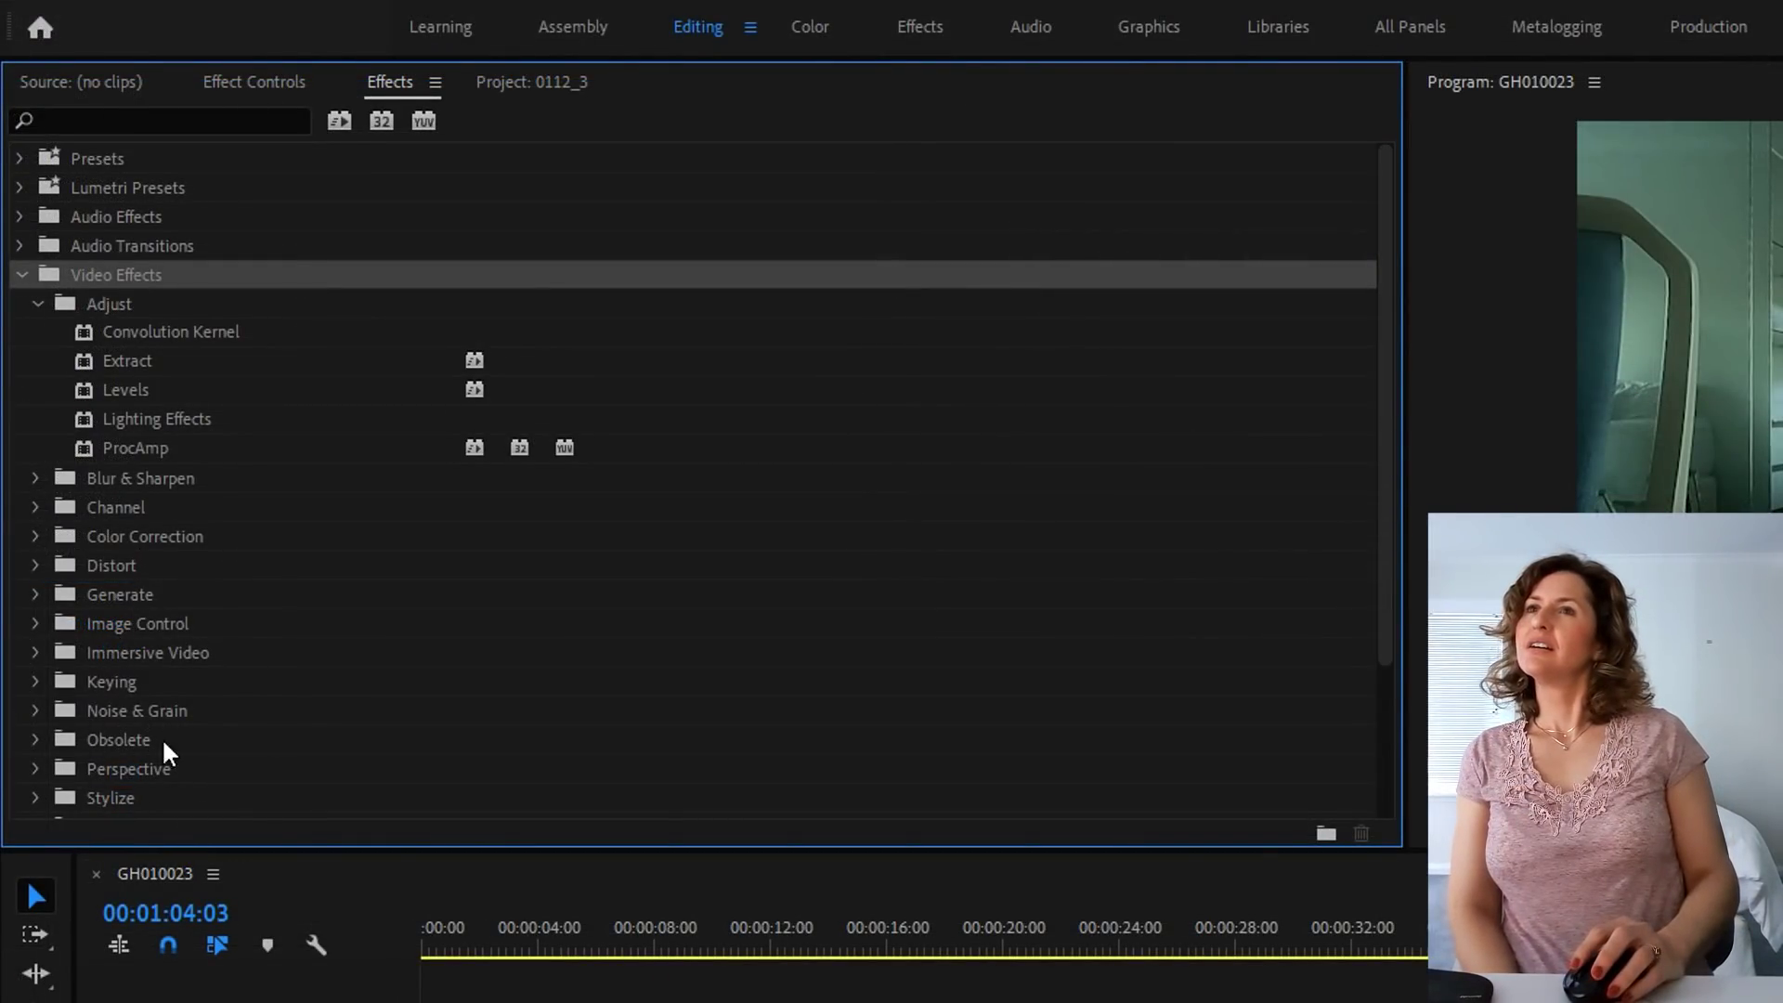
- Examine the Effect Controls options with no clip selected, and toggle its timeline view off and on twice
{"action": "left_click", "coordinate": [286, 91]}
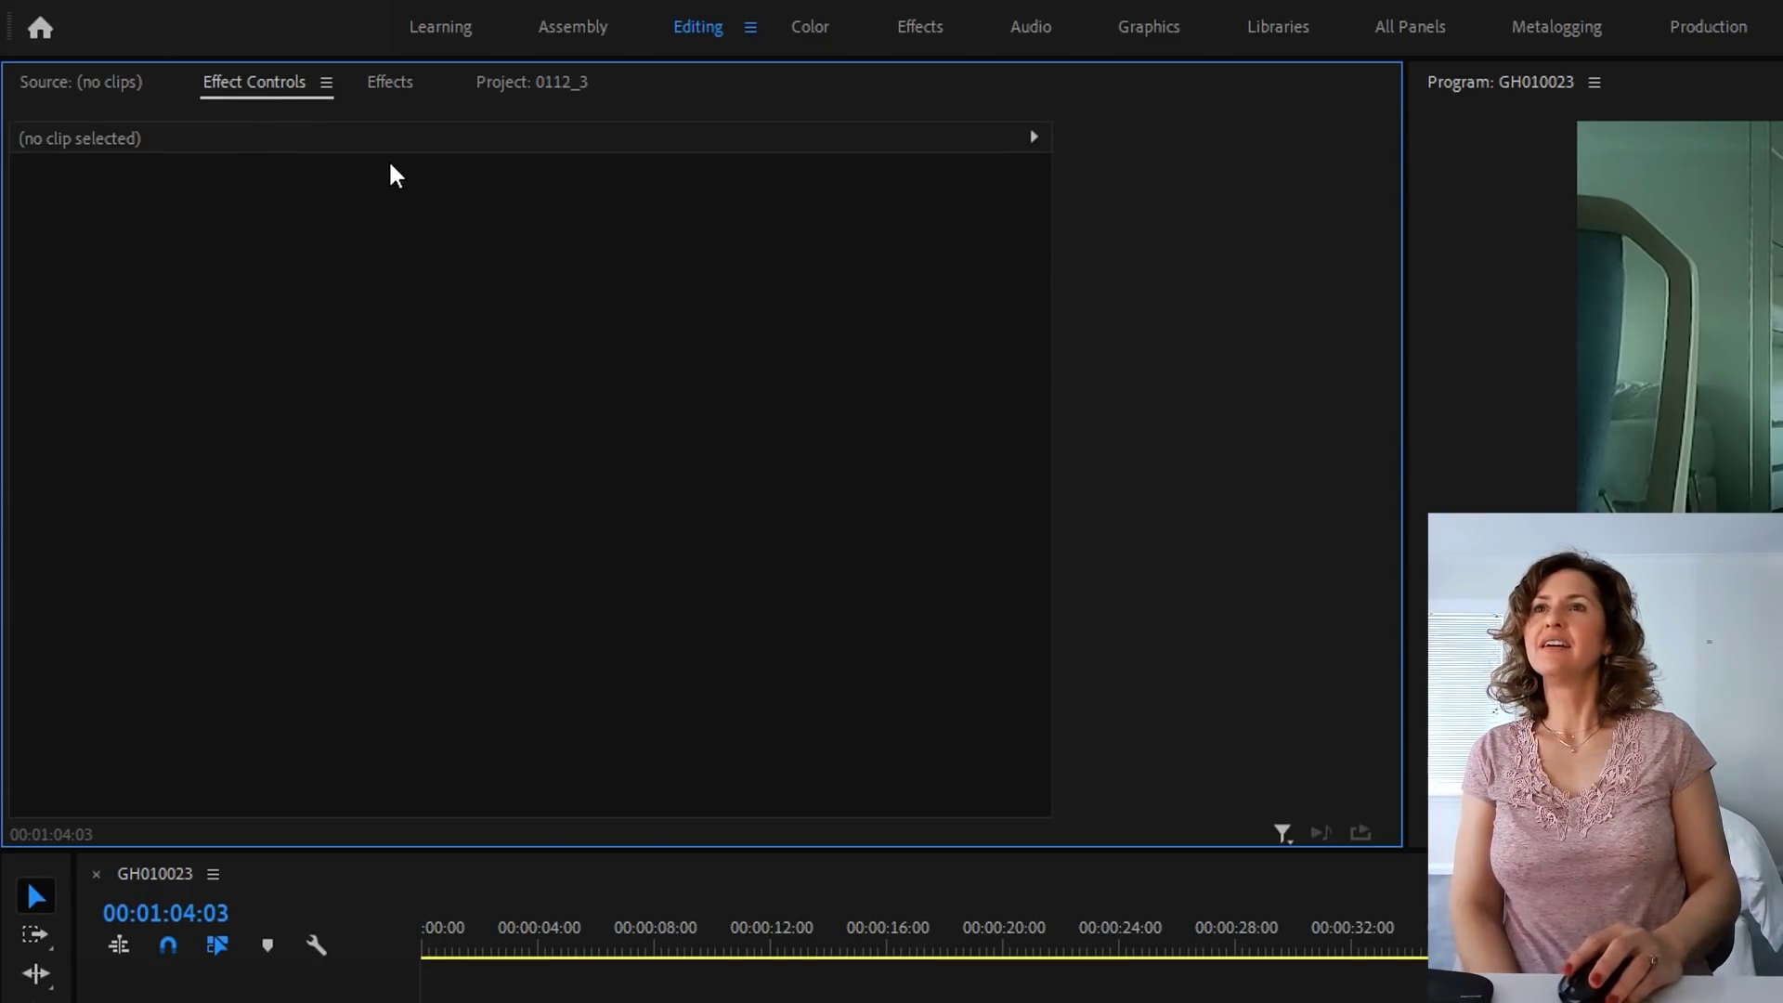
{"action": "left_click", "coordinate": [326, 83]}
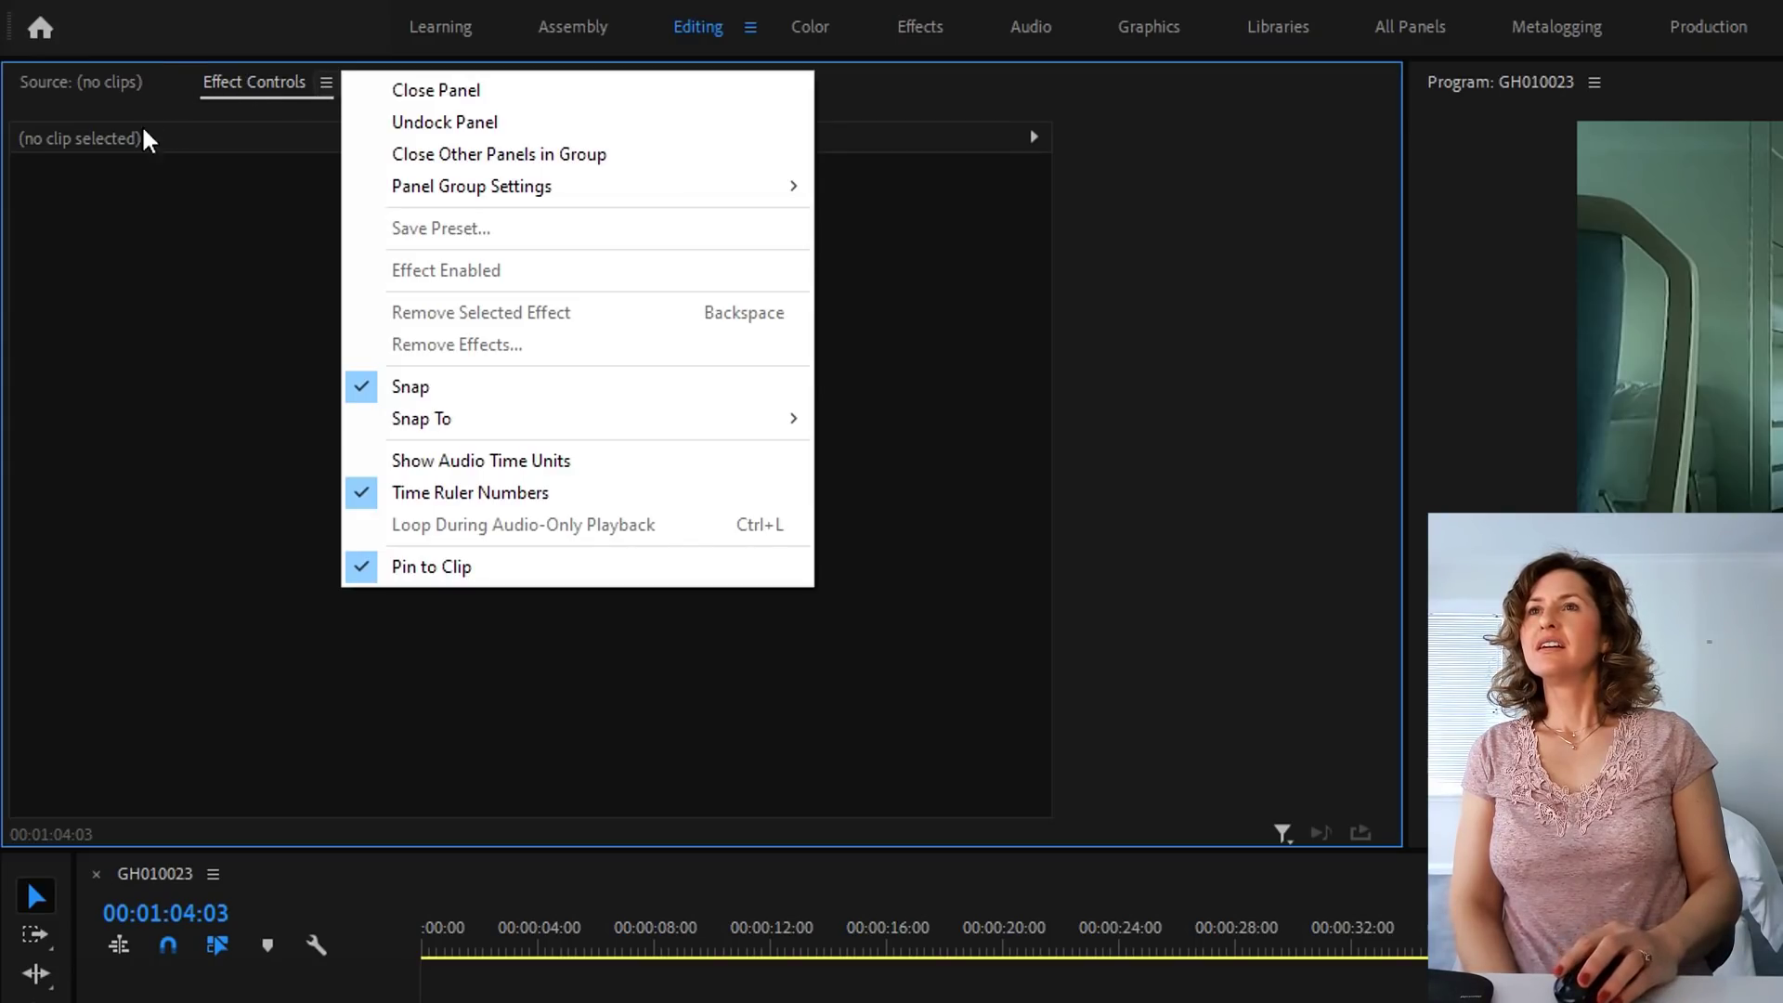
{"action": "left_click", "coordinate": [170, 425]}
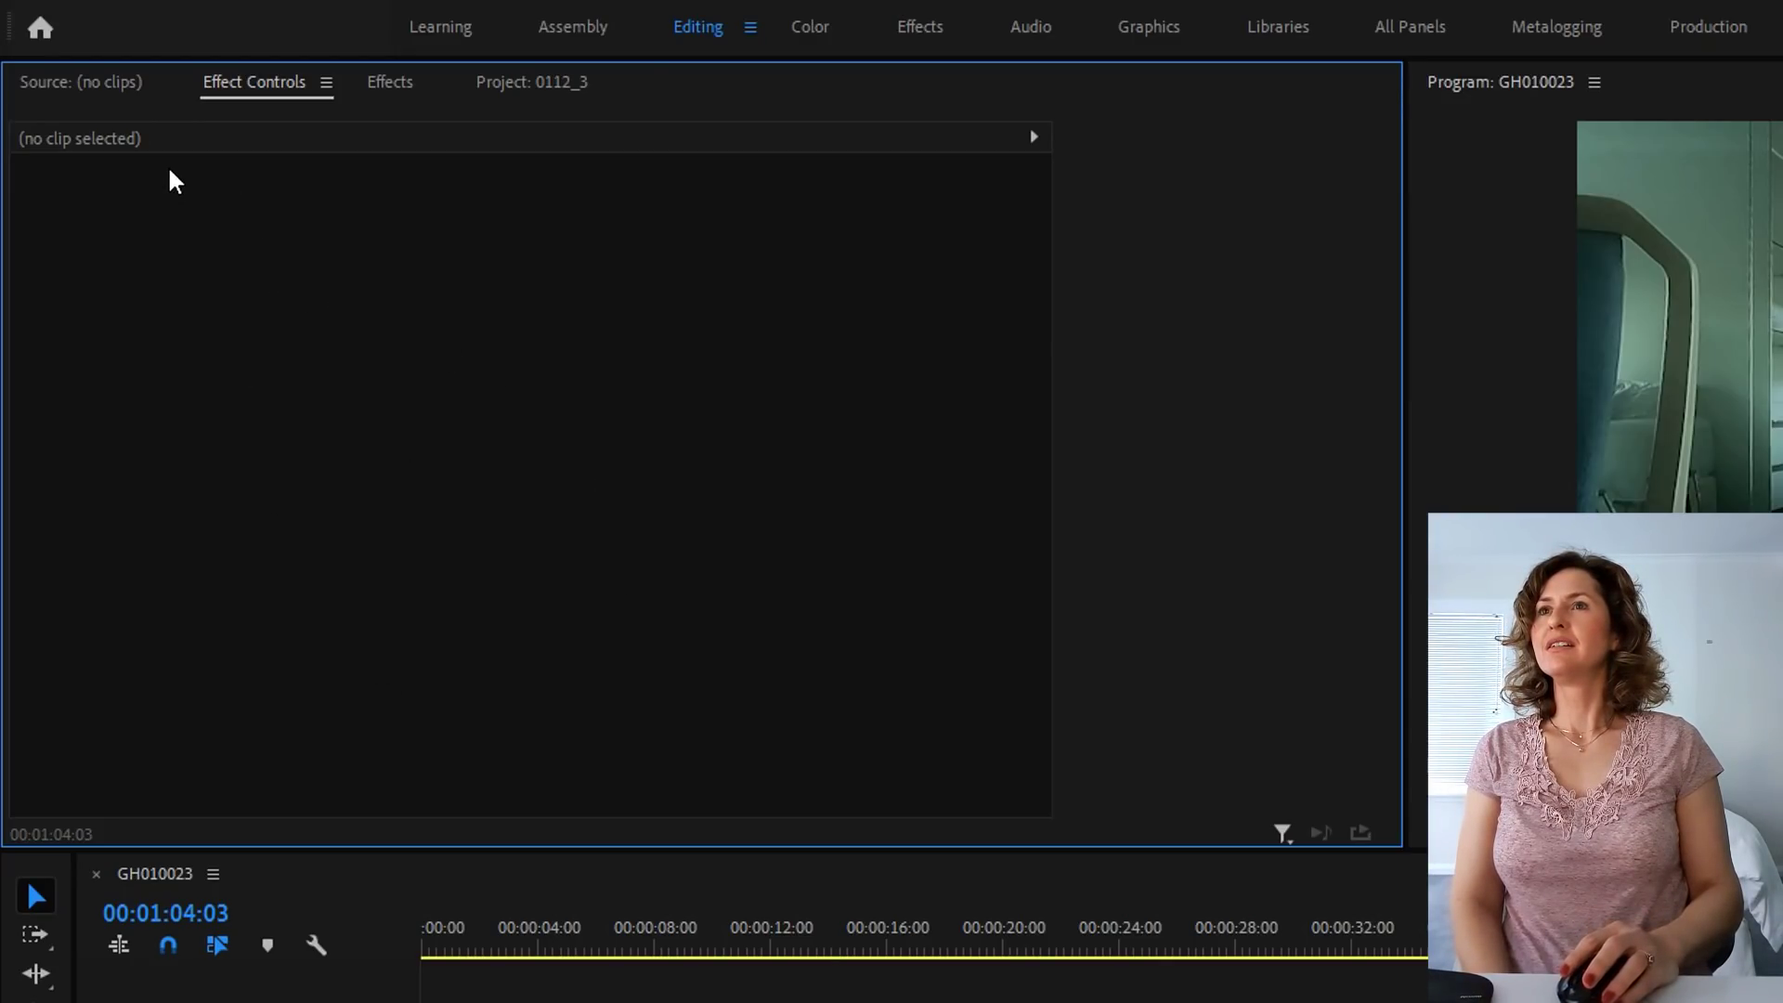
{"action": "left_click", "coordinate": [326, 85]}
{"action": "left_click", "coordinate": [888, 120]}
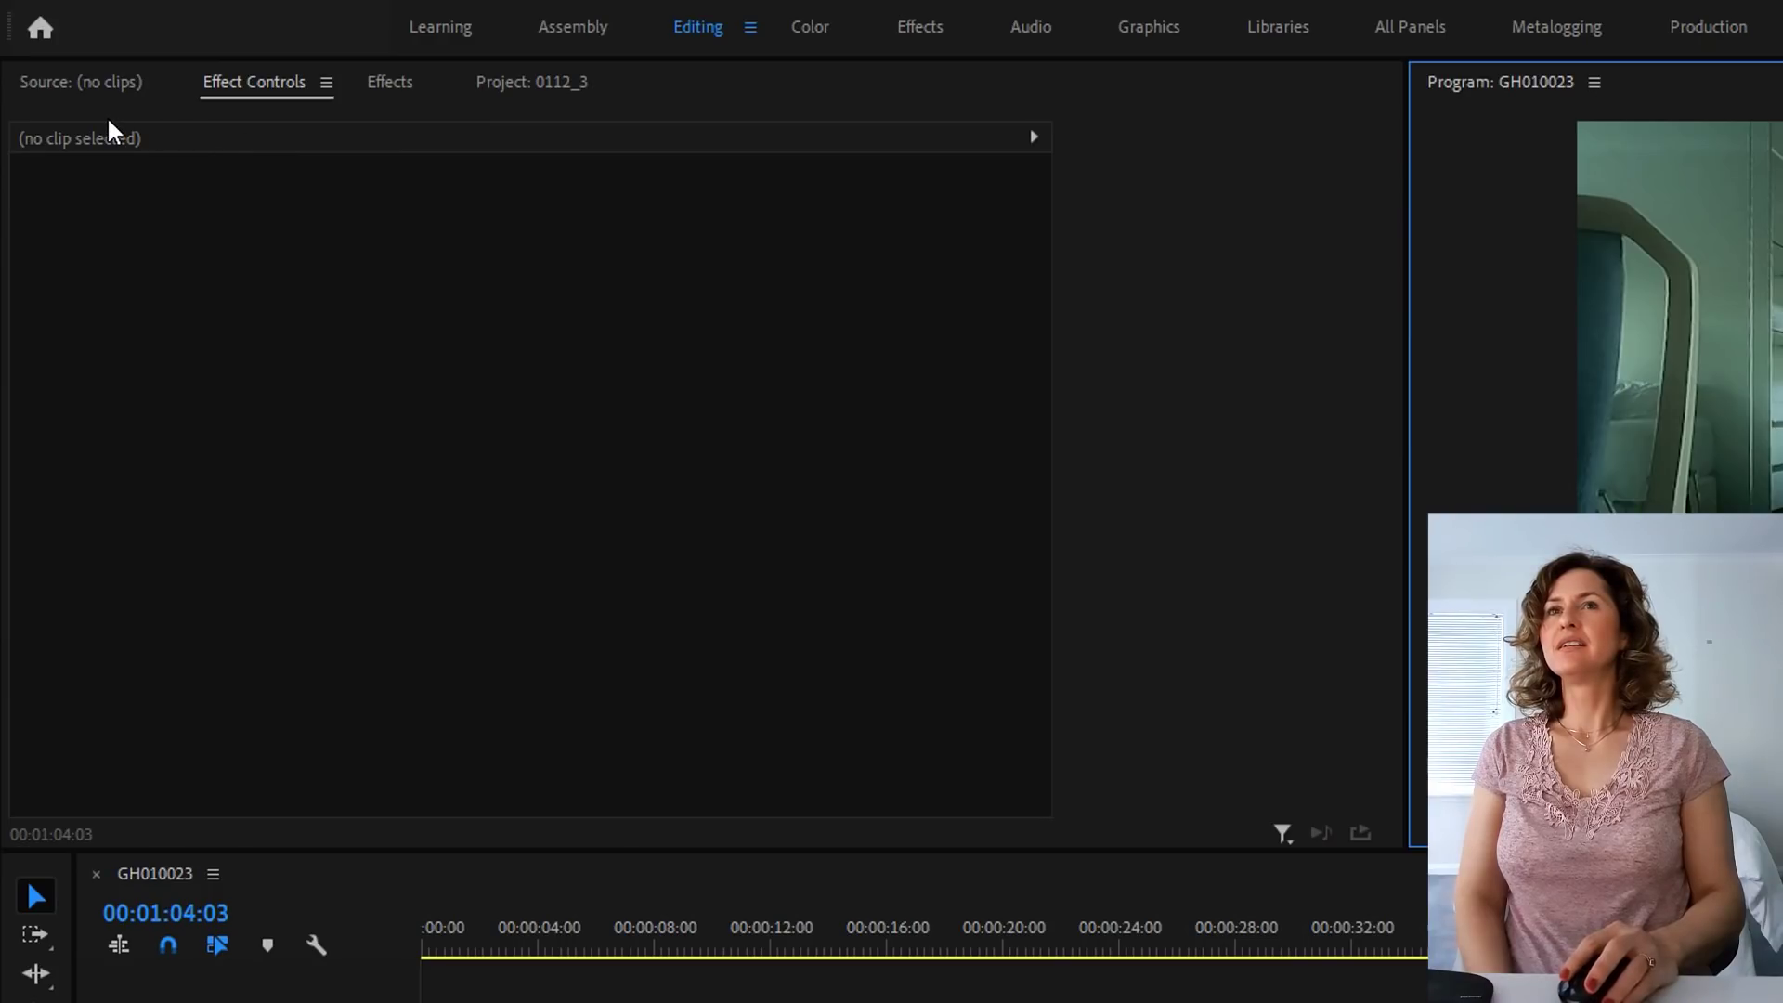
{"action": "left_click", "coordinate": [1040, 136]}
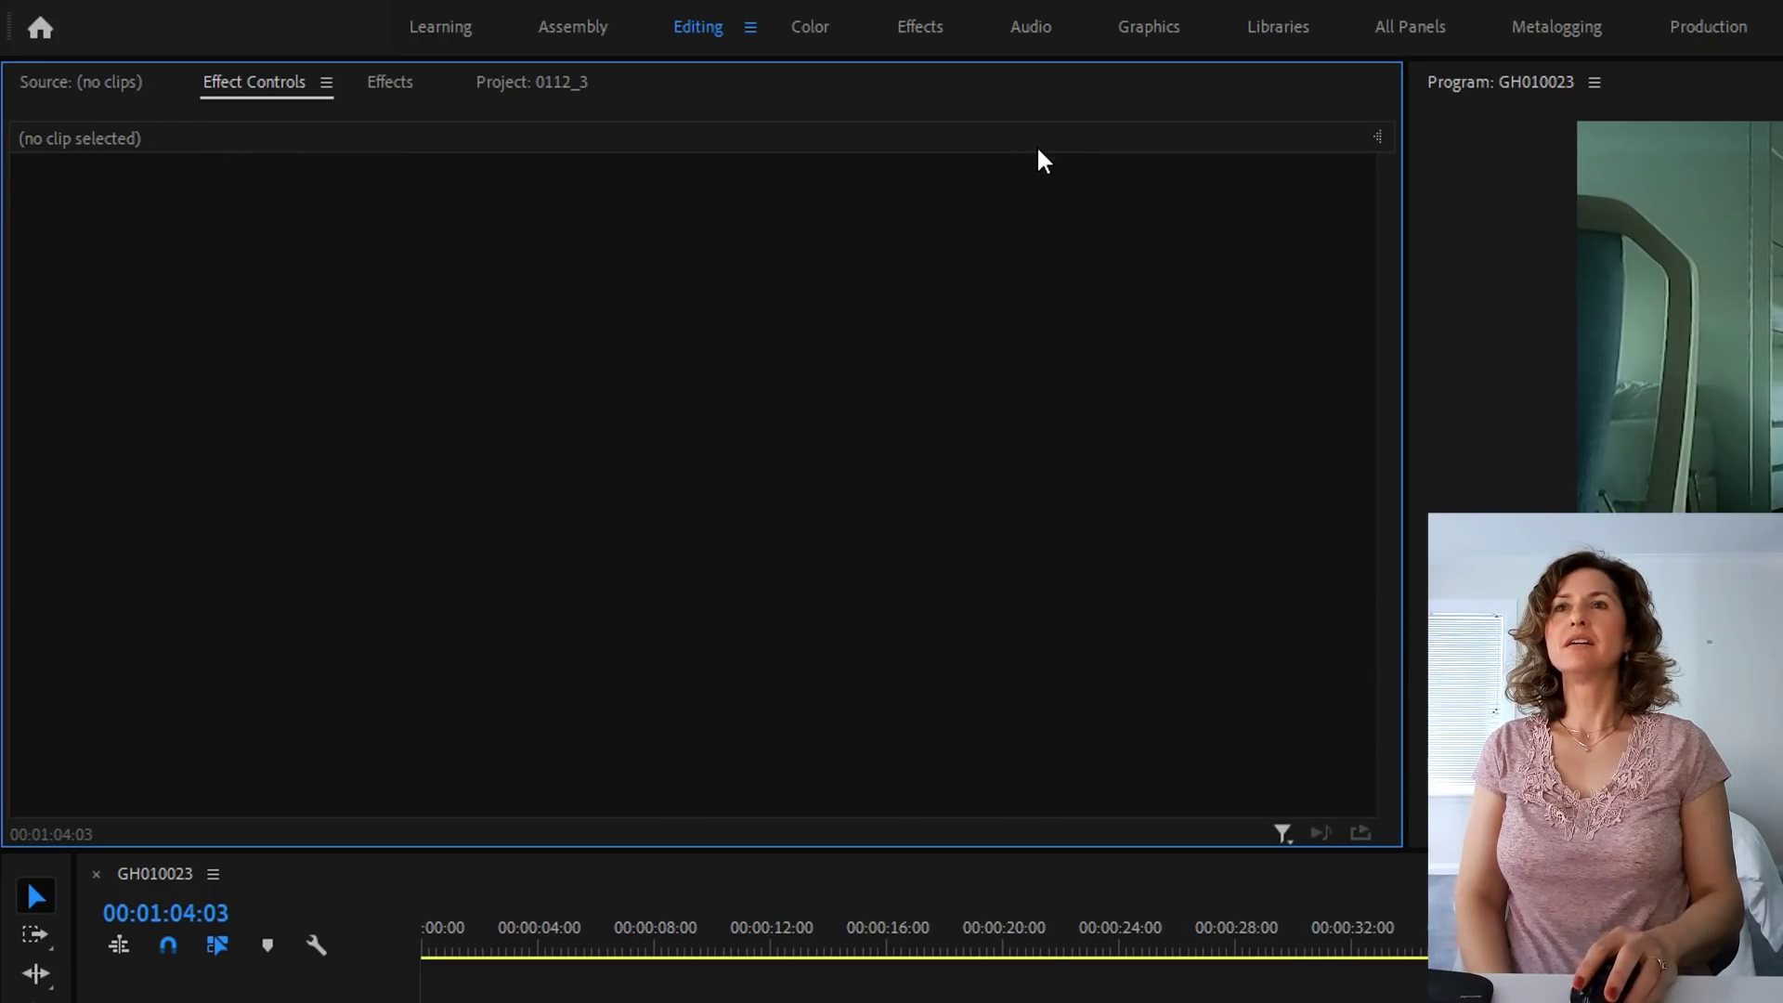
{"action": "left_click", "coordinate": [1376, 135]}
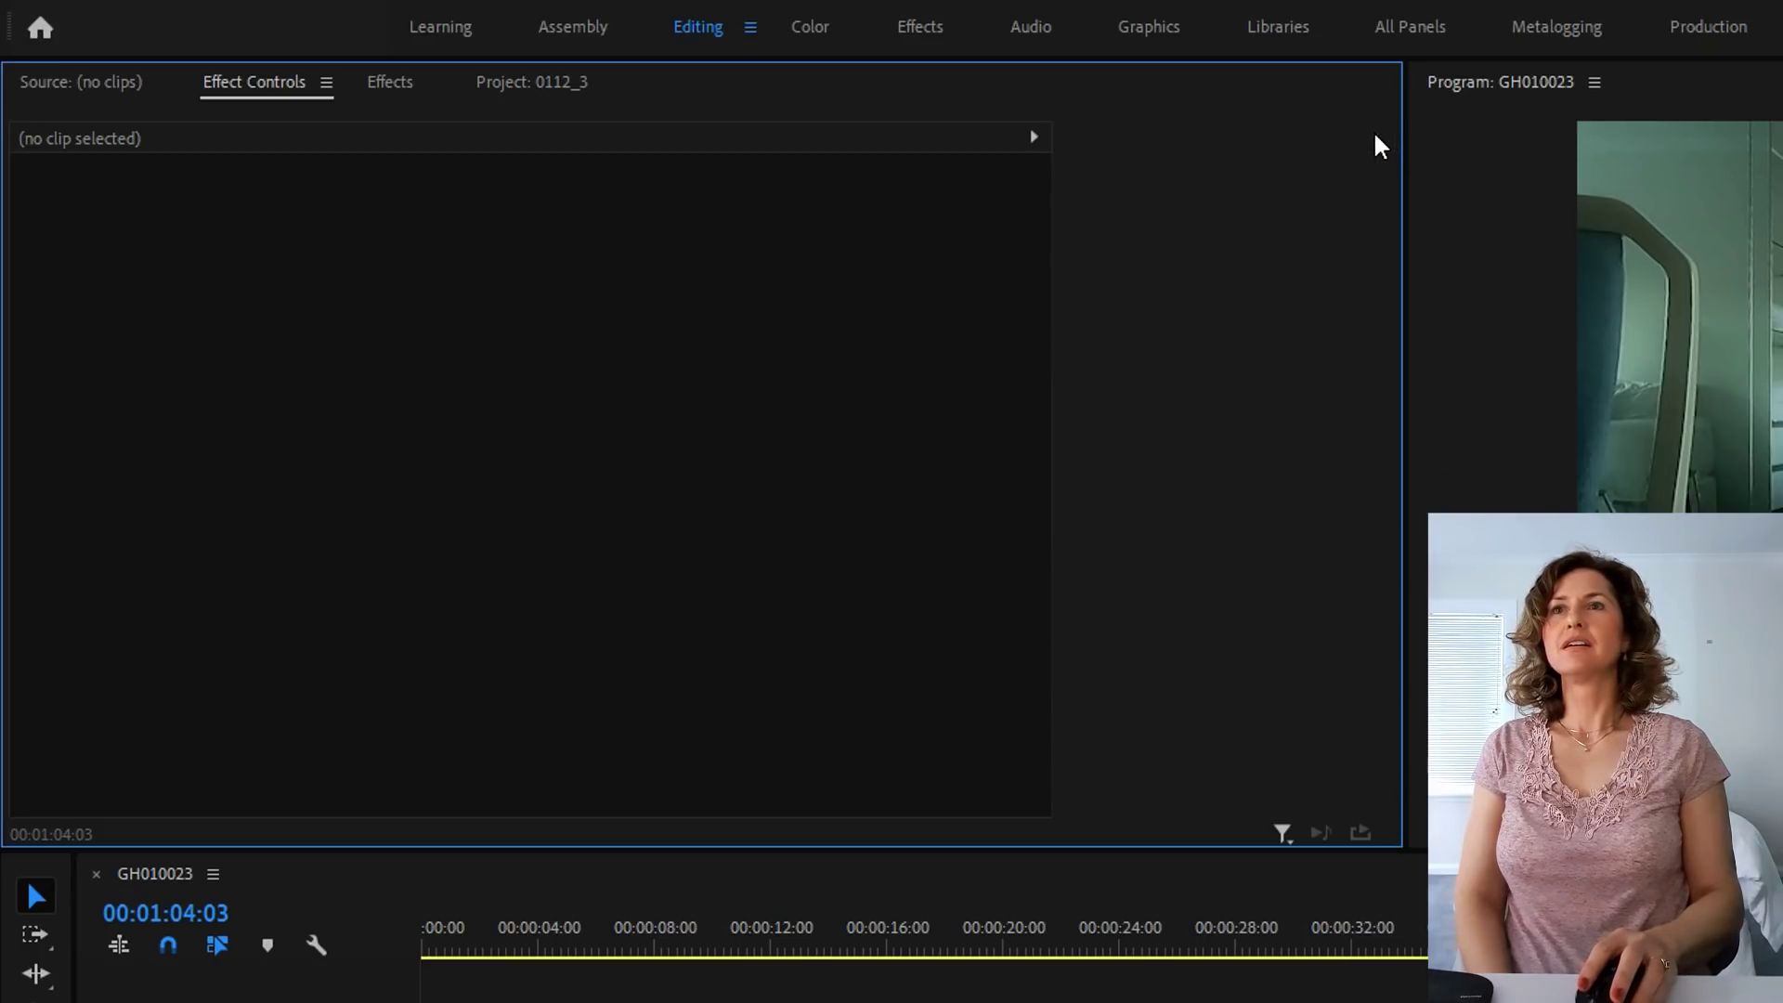
{"action": "left_click", "coordinate": [1036, 135]}
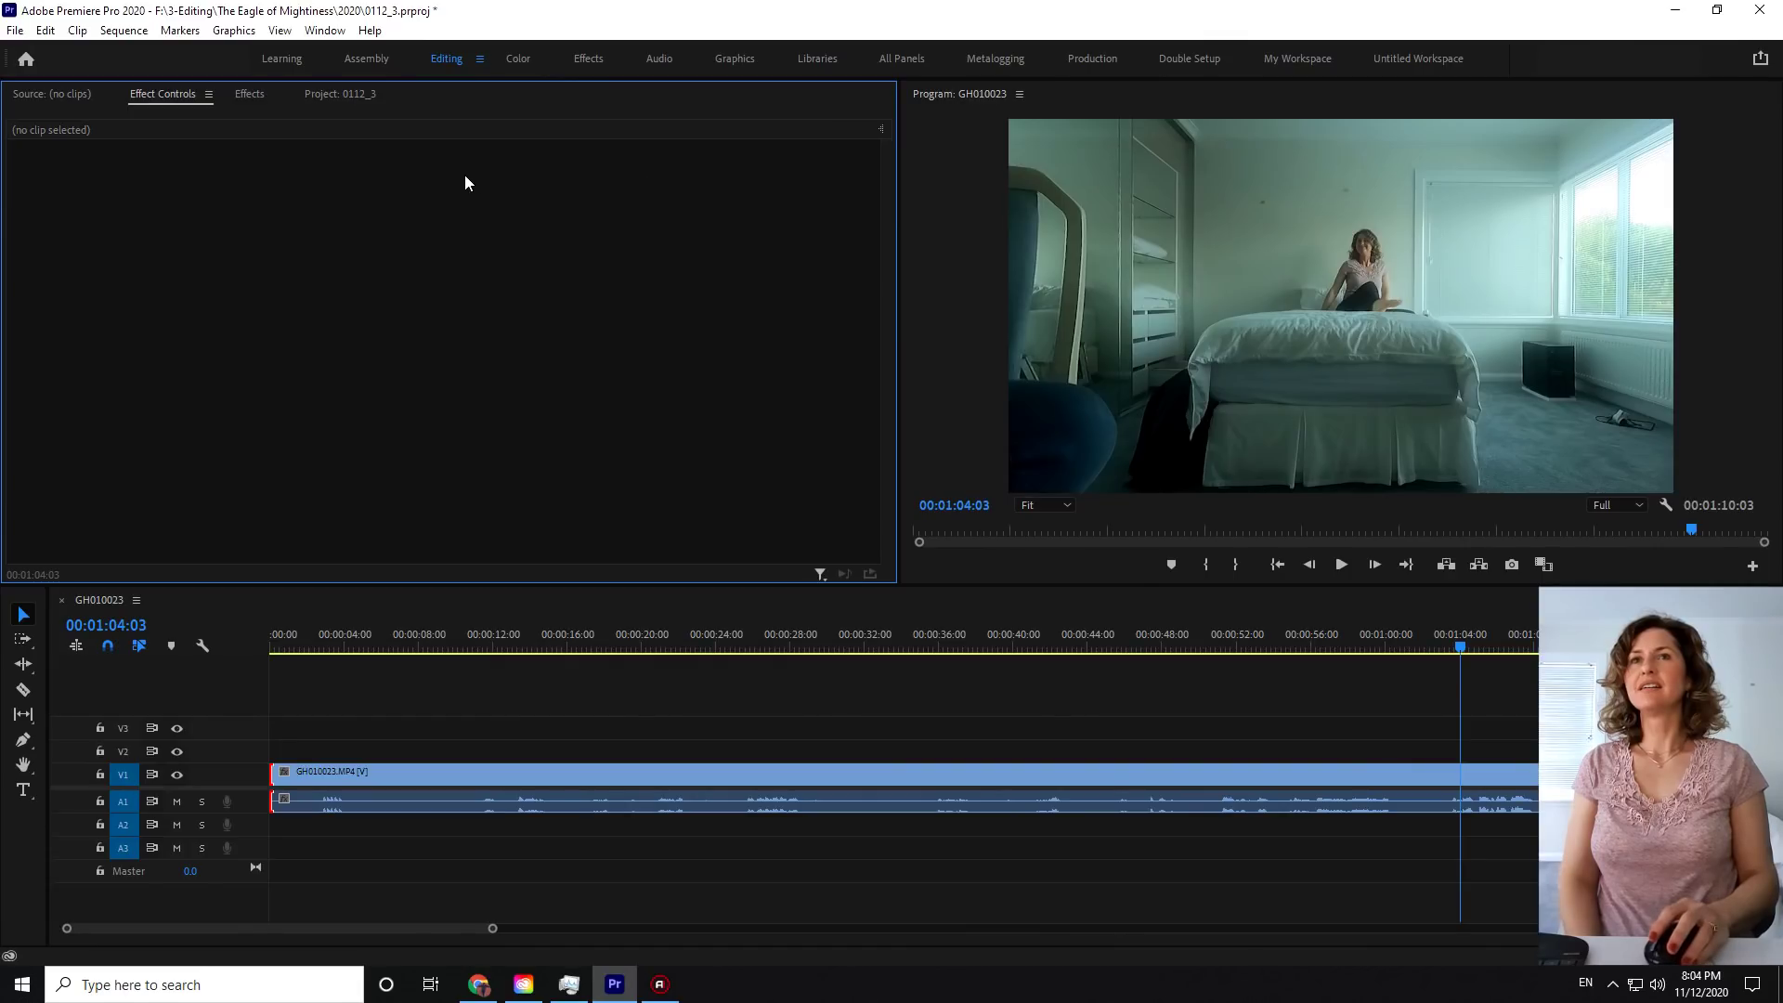
{"action": "left_click", "coordinate": [875, 130]}
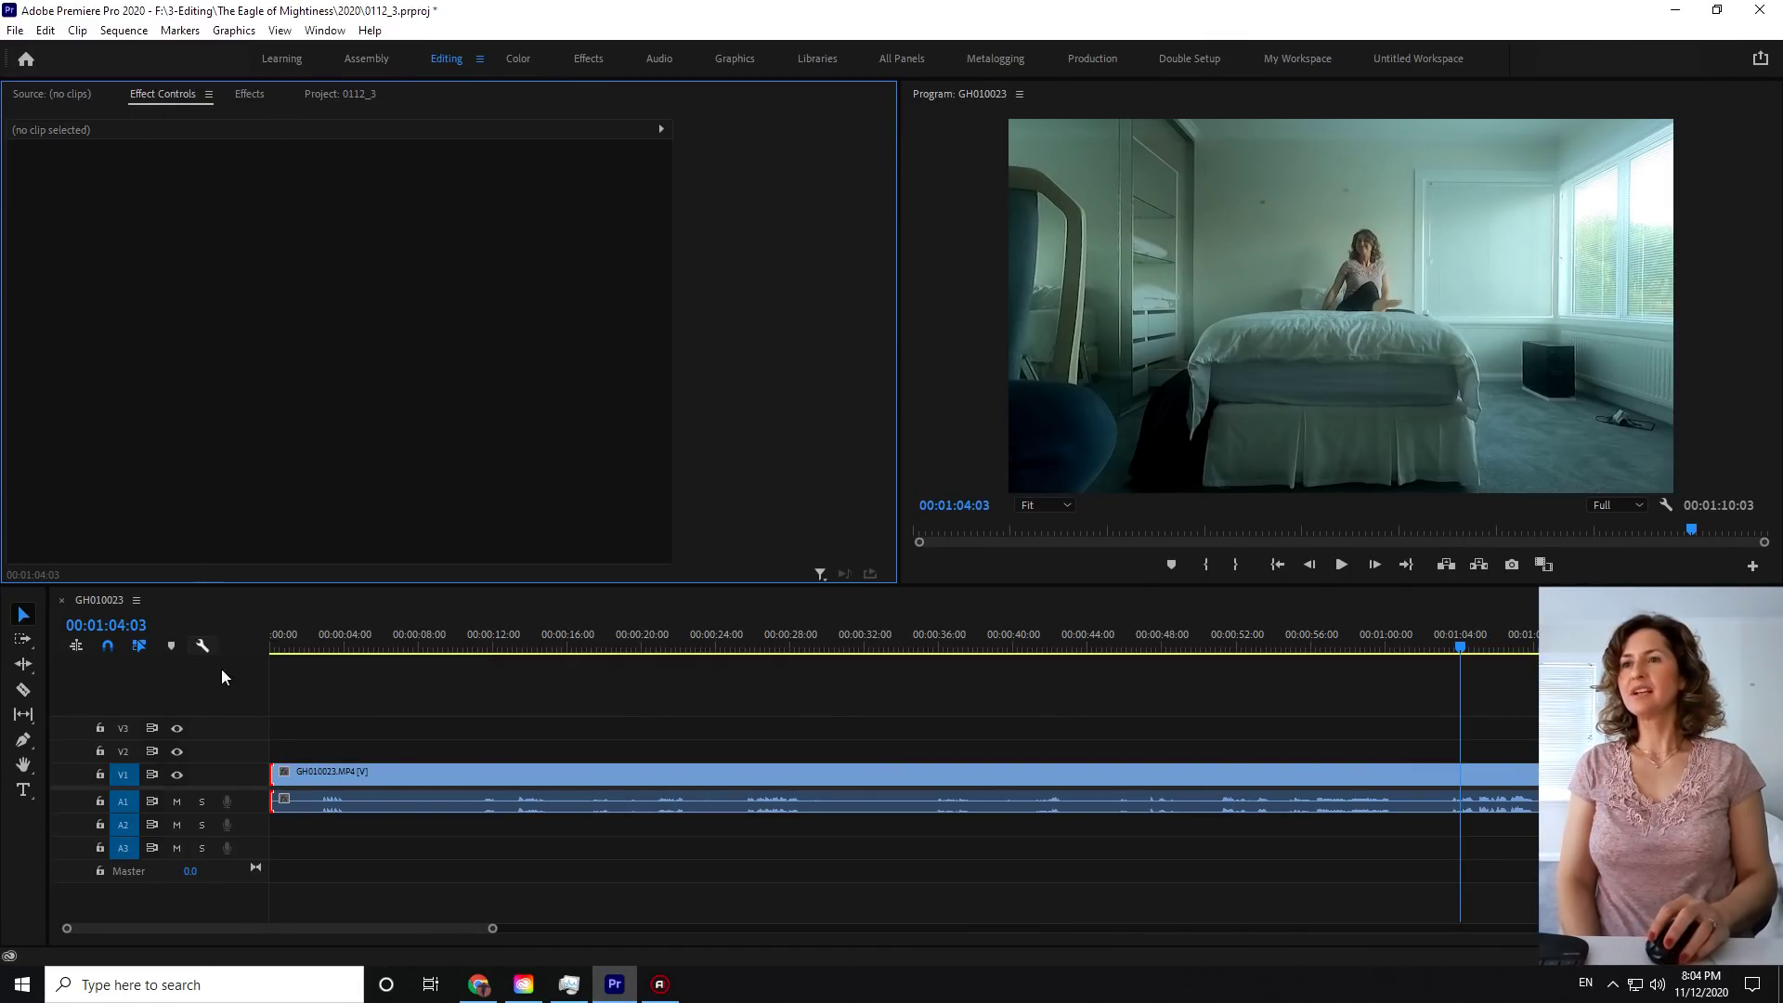
- Enable Rotation keyframing on the GH010023.MP4 clip at 00:01:04:03 and look over the opacity blend modes
{"action": "left_click", "coordinate": [290, 776]}
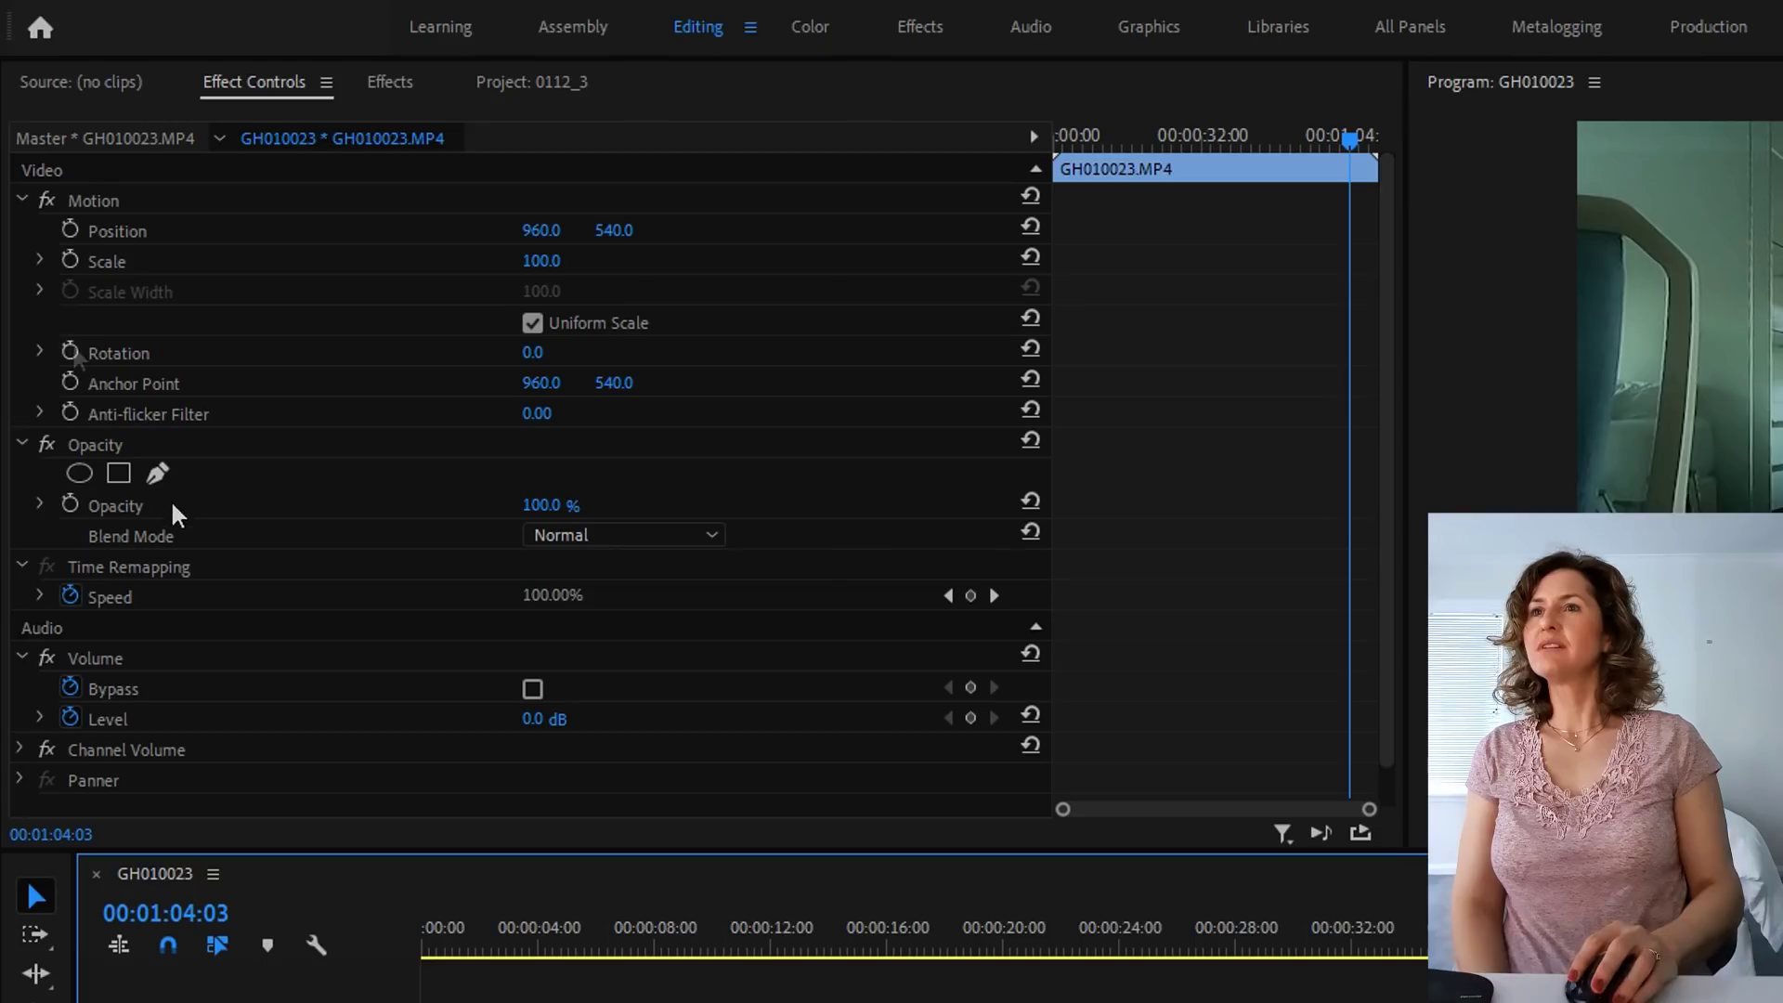
{"action": "left_click", "coordinate": [72, 353]}
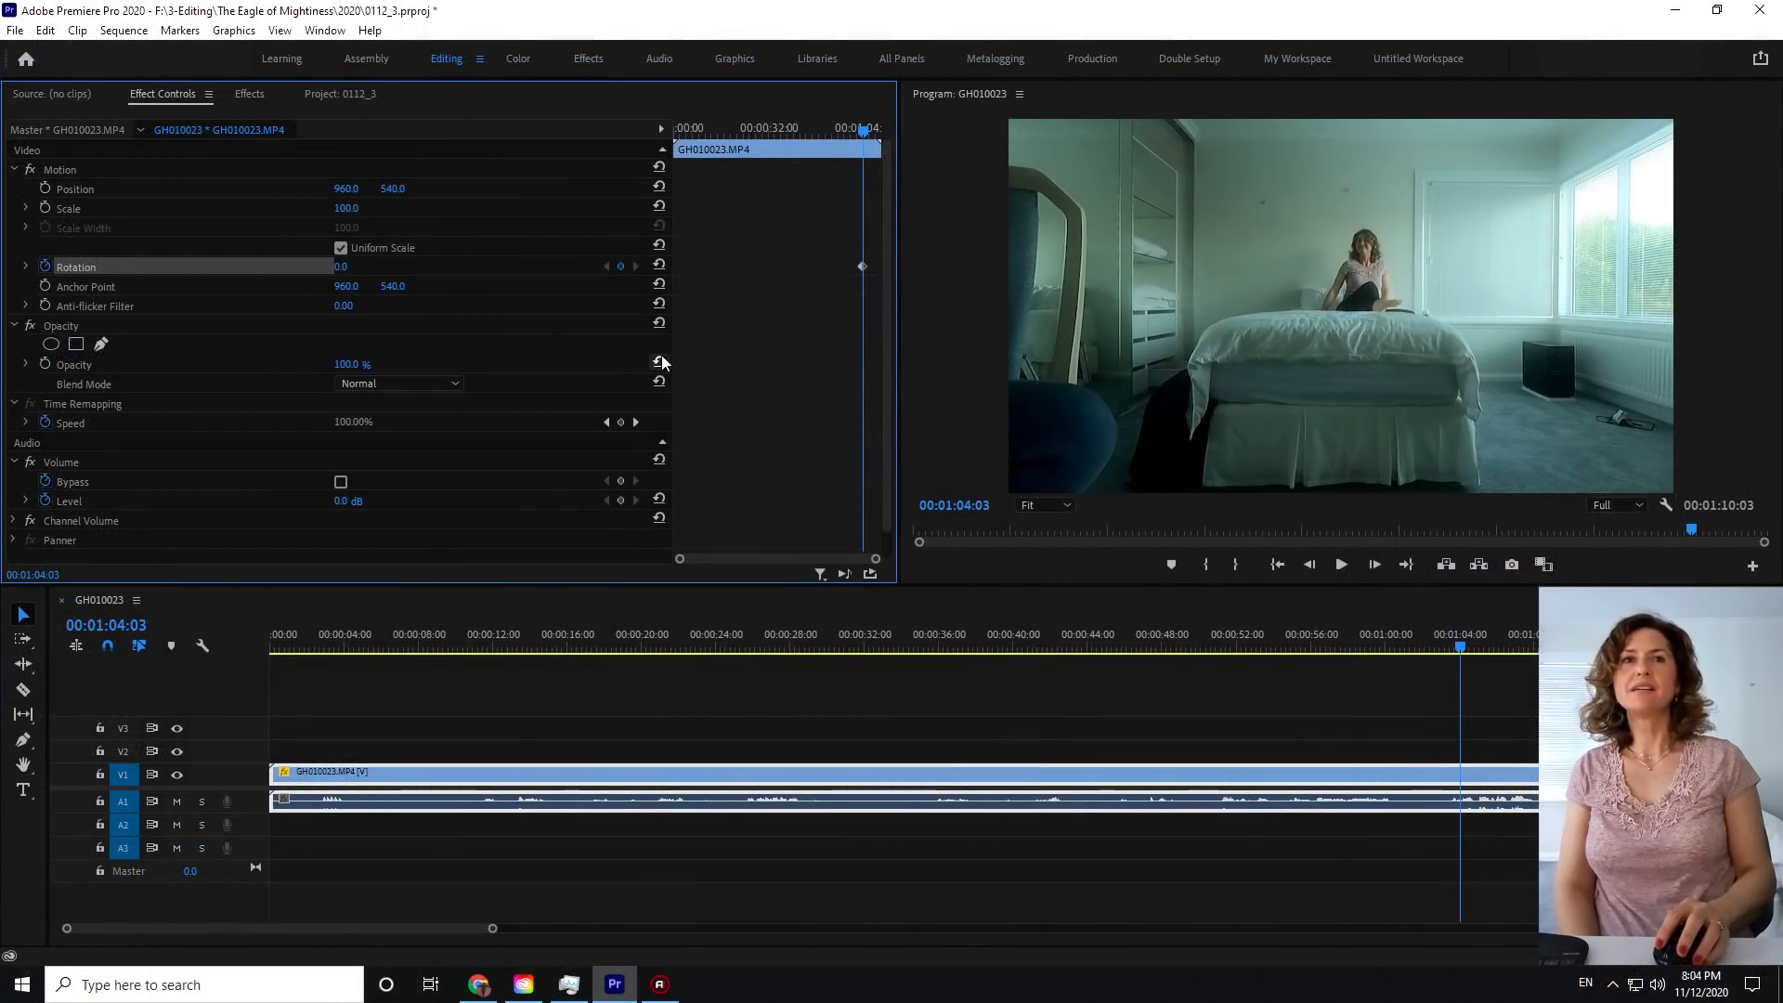
{"action": "left_click", "coordinate": [453, 383]}
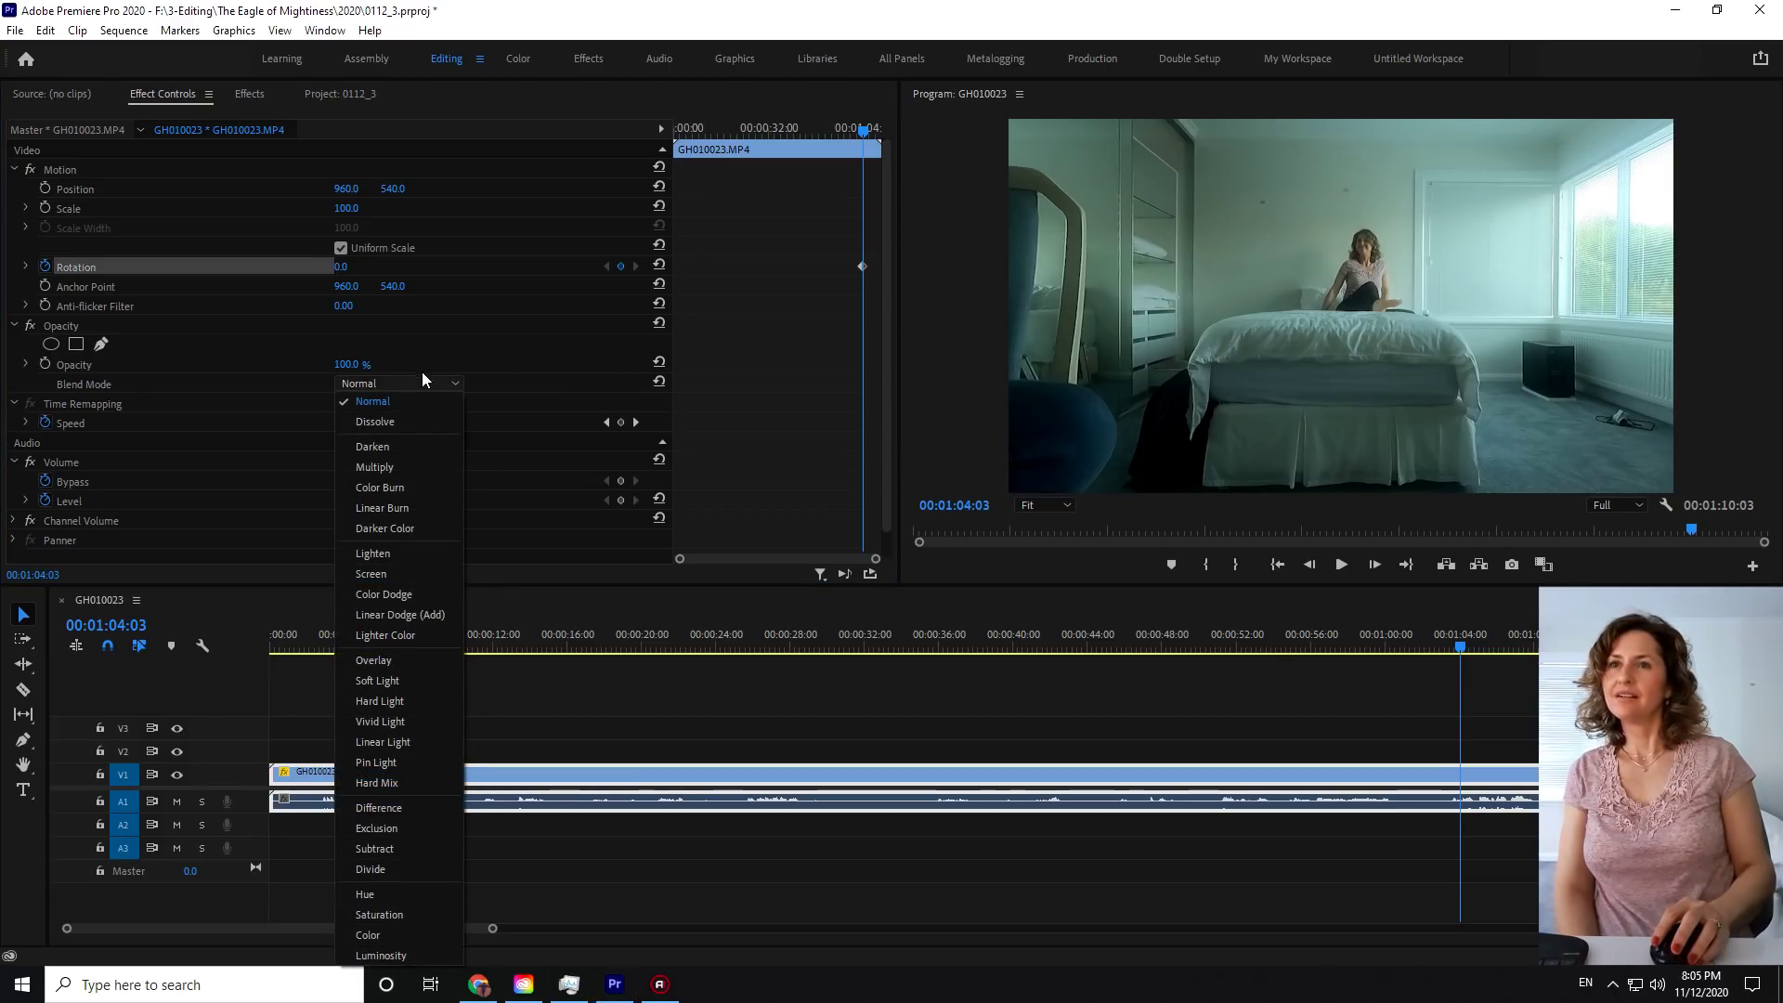
{"action": "left_click", "coordinate": [291, 266]}
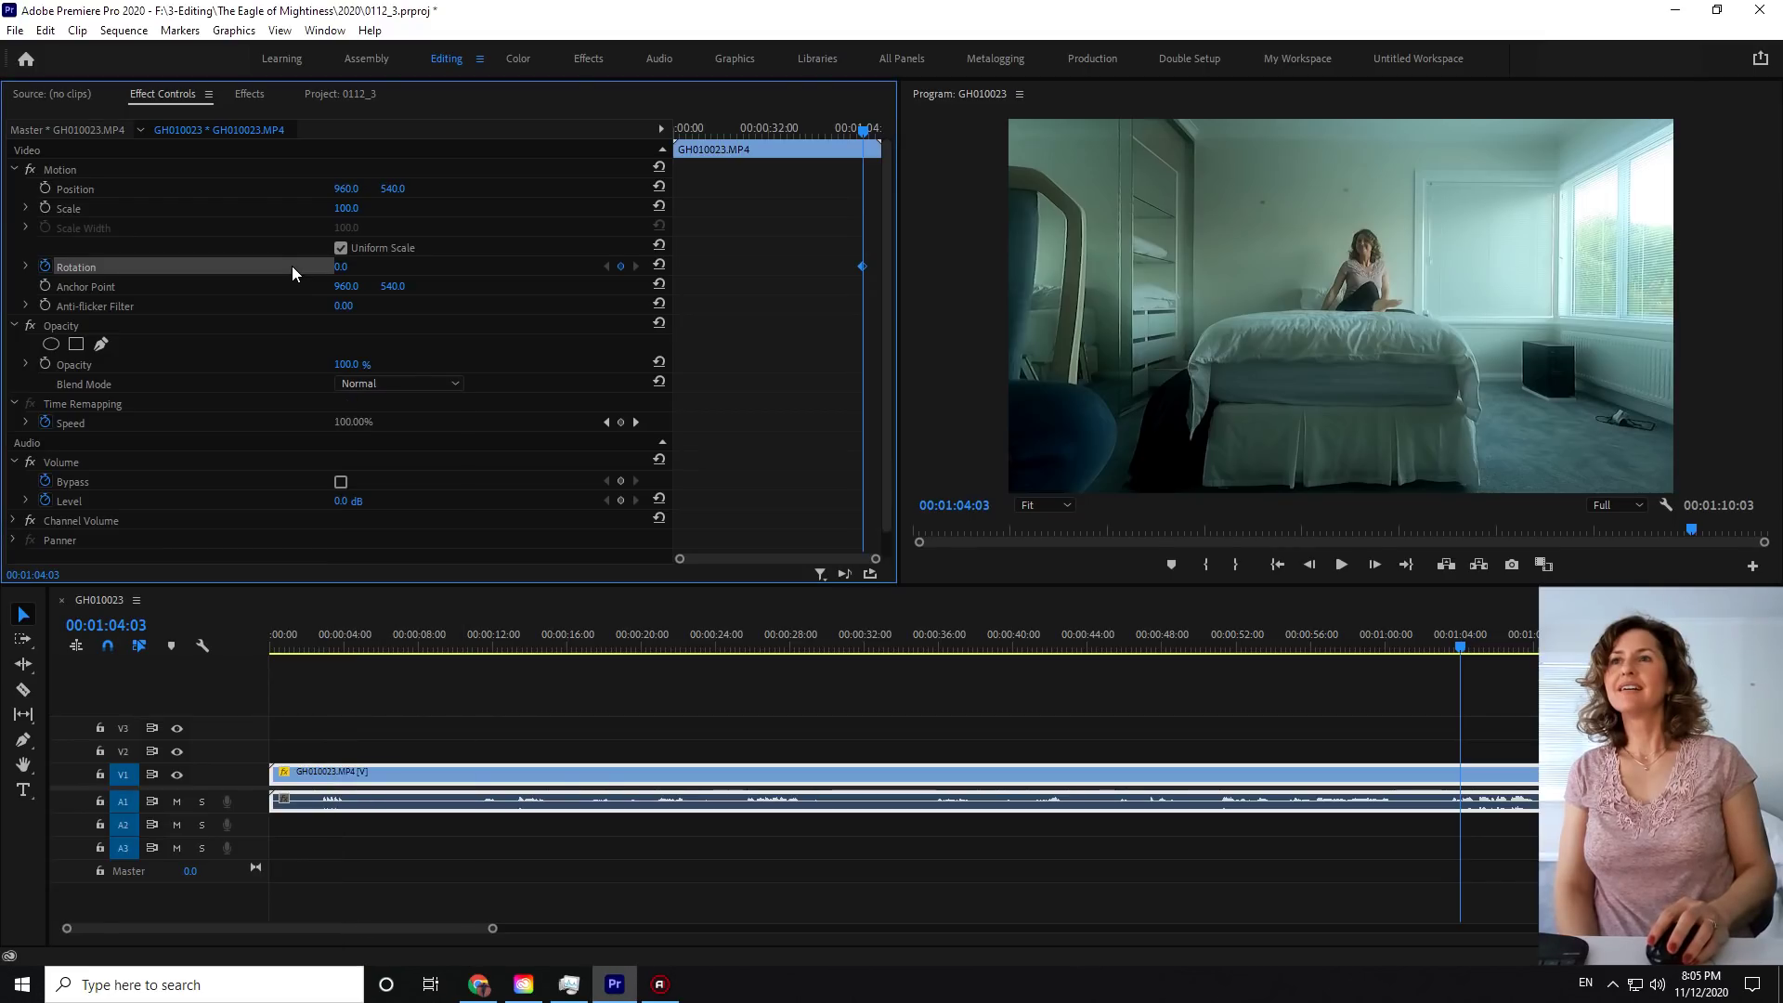
- Jump between the clip's start and end with the Speed keyframe navigation, finishing at 00:01:10:03
{"action": "left_click", "coordinate": [637, 422]}
{"action": "left_click", "coordinate": [608, 424]}
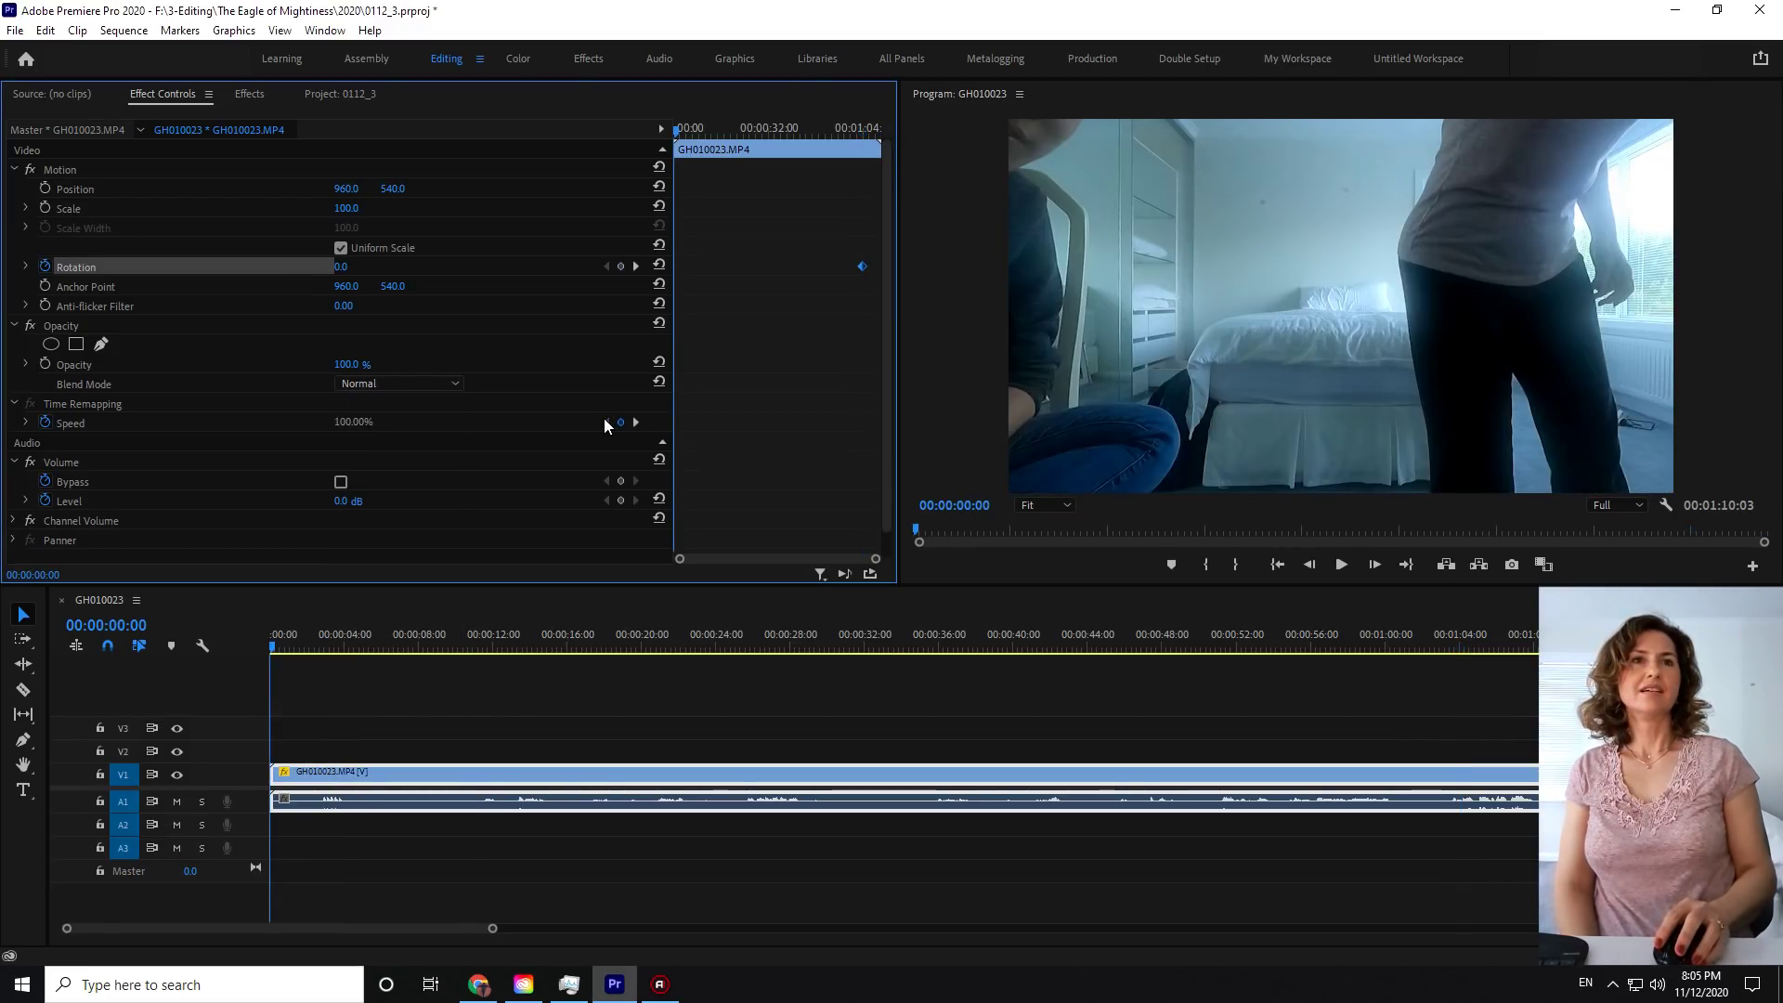
{"action": "left_click", "coordinate": [636, 423]}
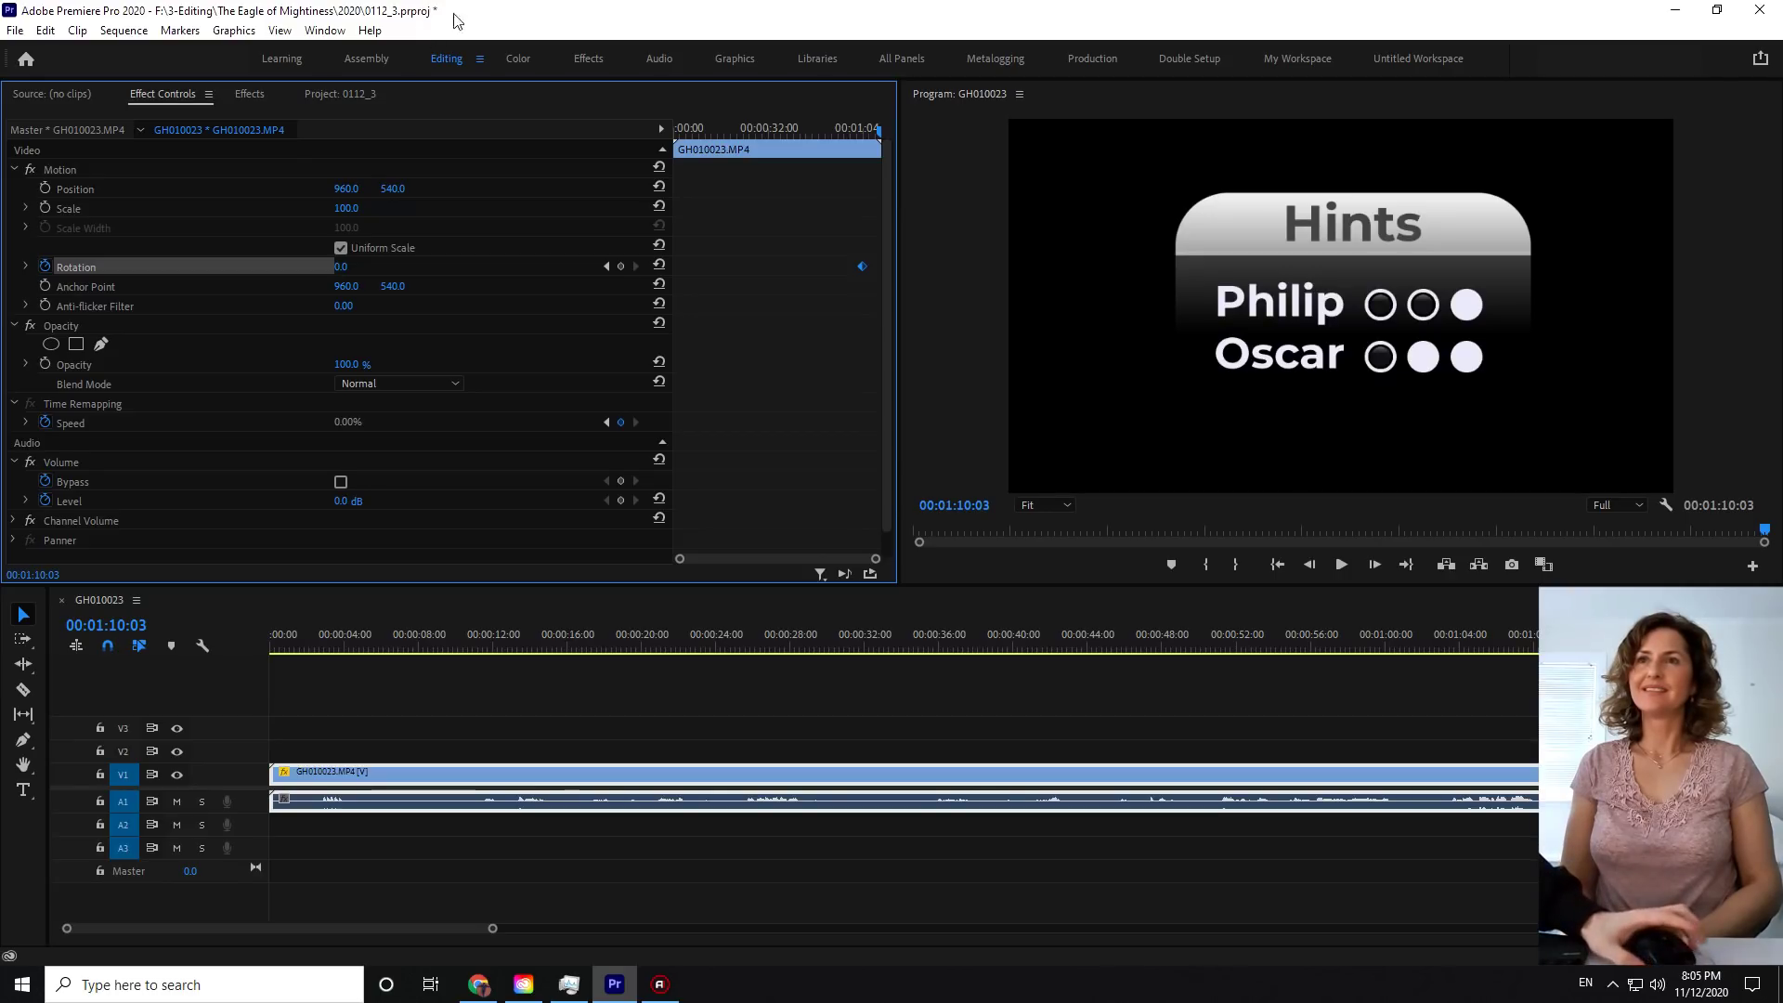
- Move the playhead to 00:00:15:02 and scale the GH010023.MP4 clip up to 130.2
{"action": "left_click", "coordinate": [142, 206]}
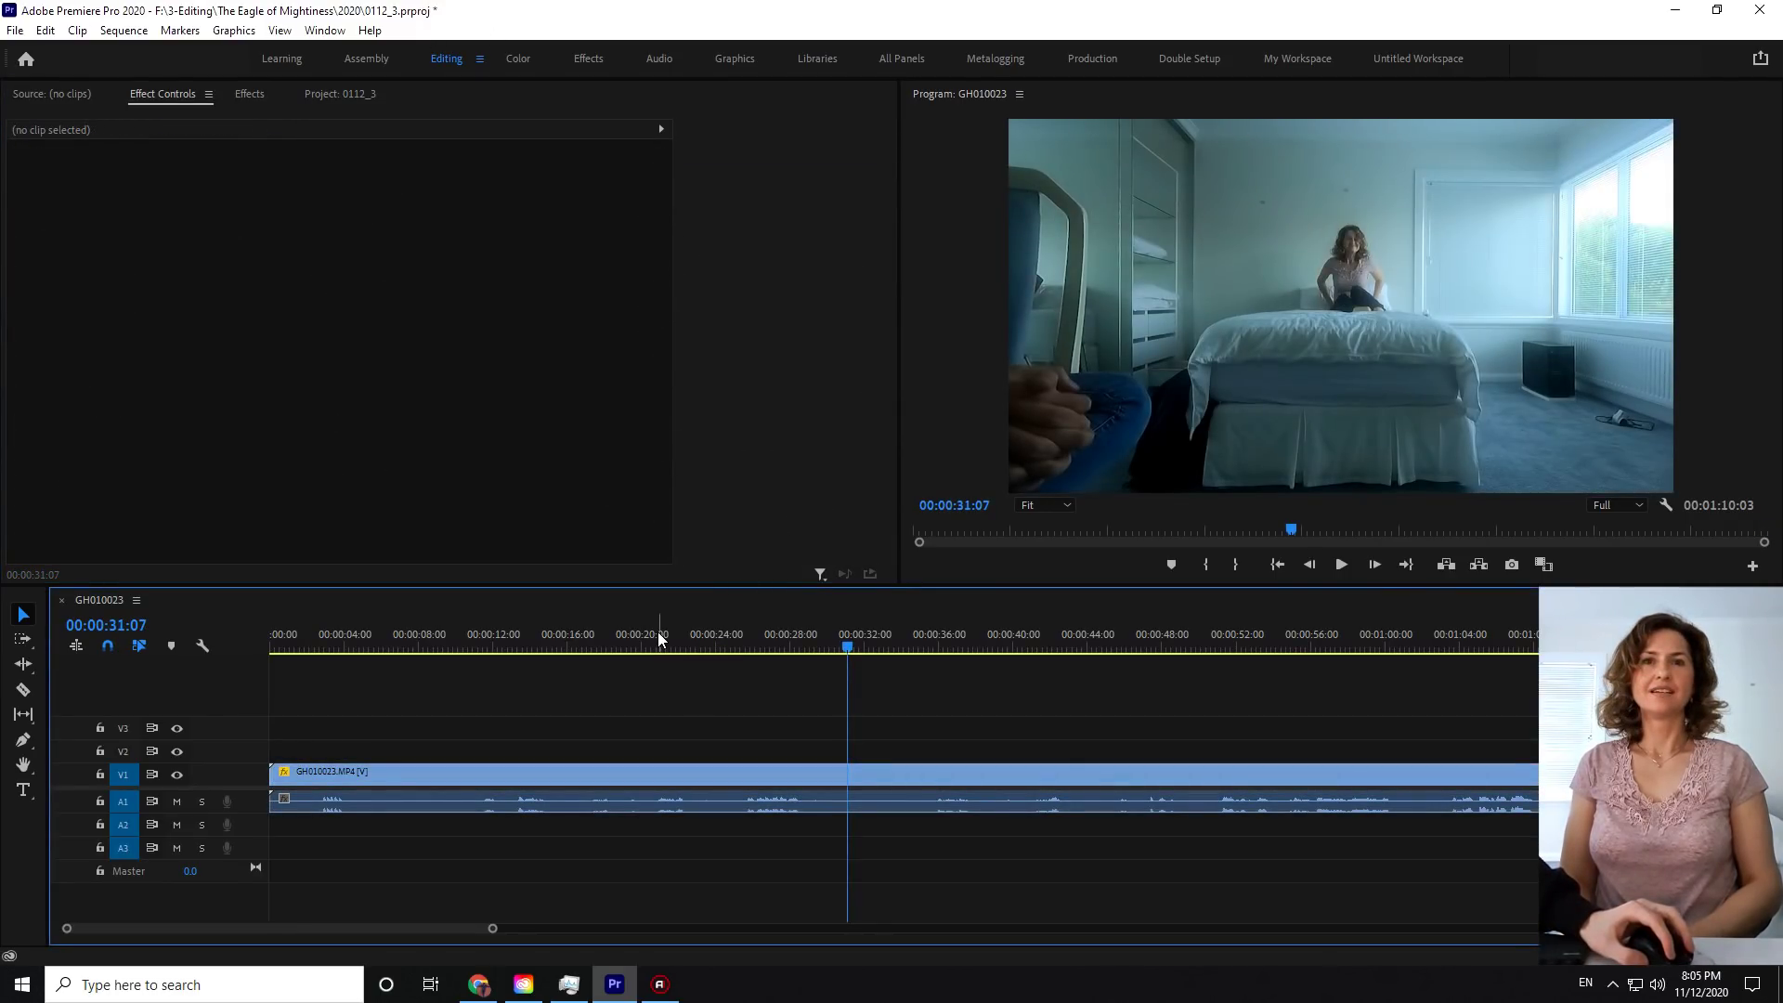
{"action": "left_click_drag", "start_coordinate": [661, 636], "coordinate": [599, 633]}
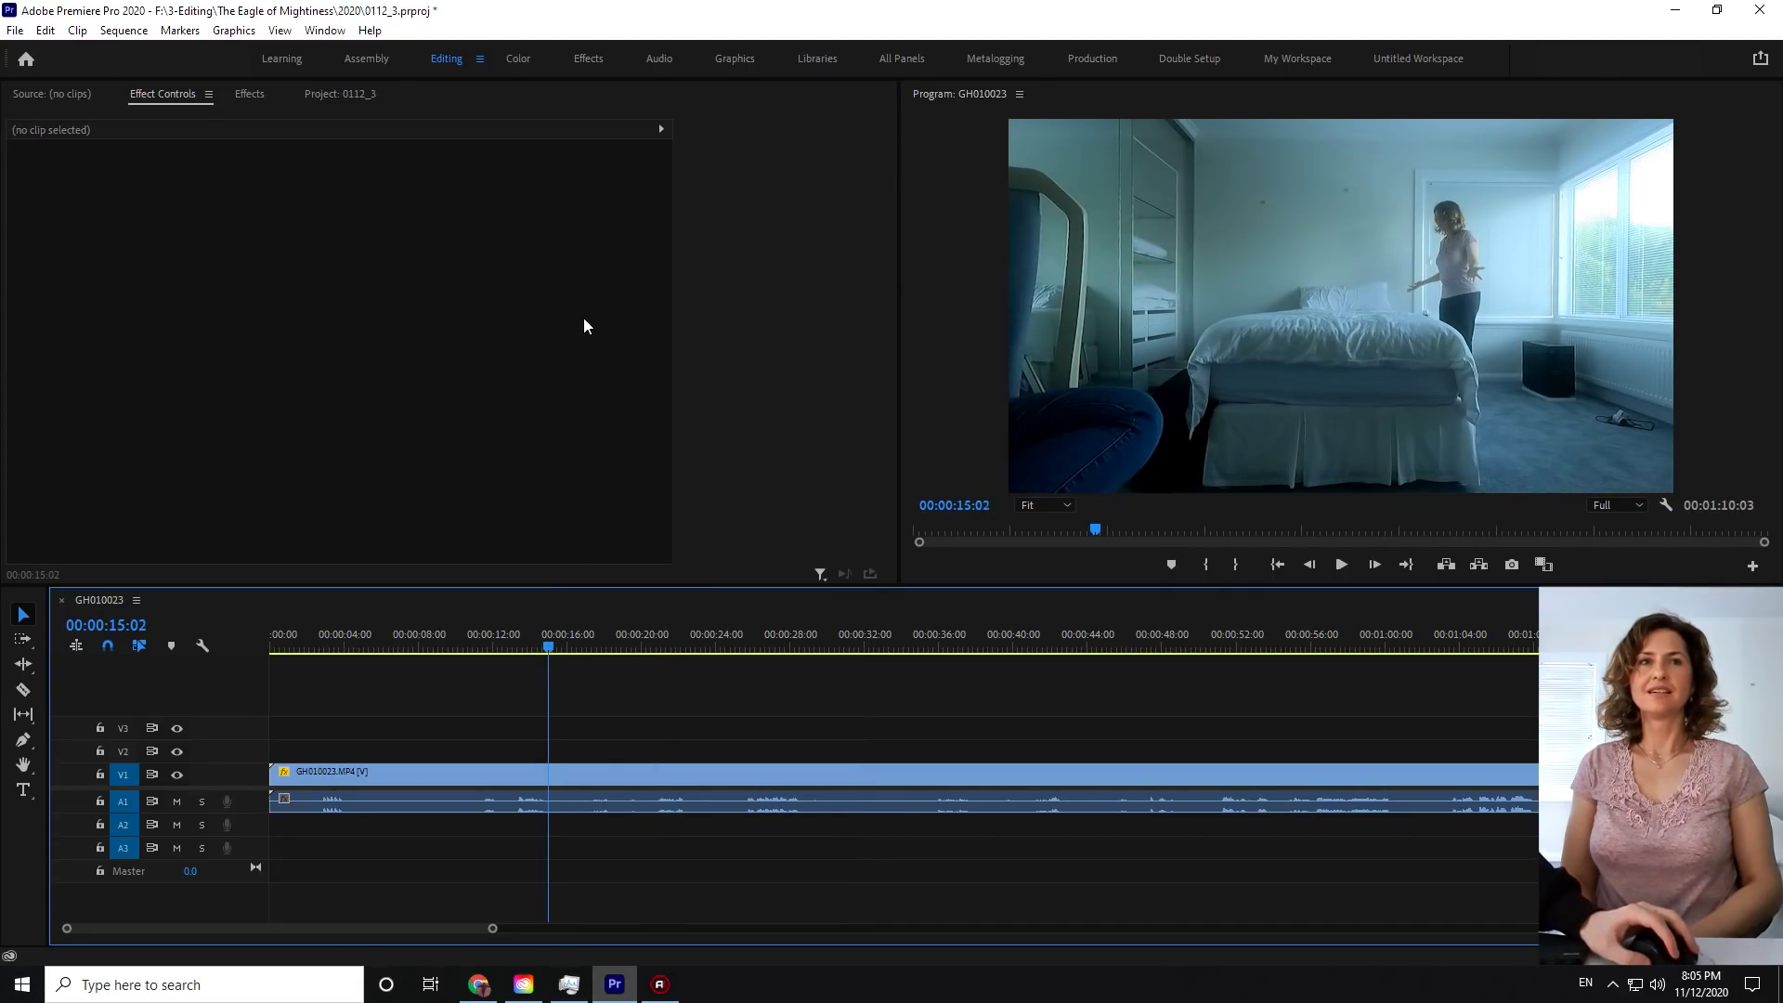
{"action": "left_click", "coordinate": [263, 132]}
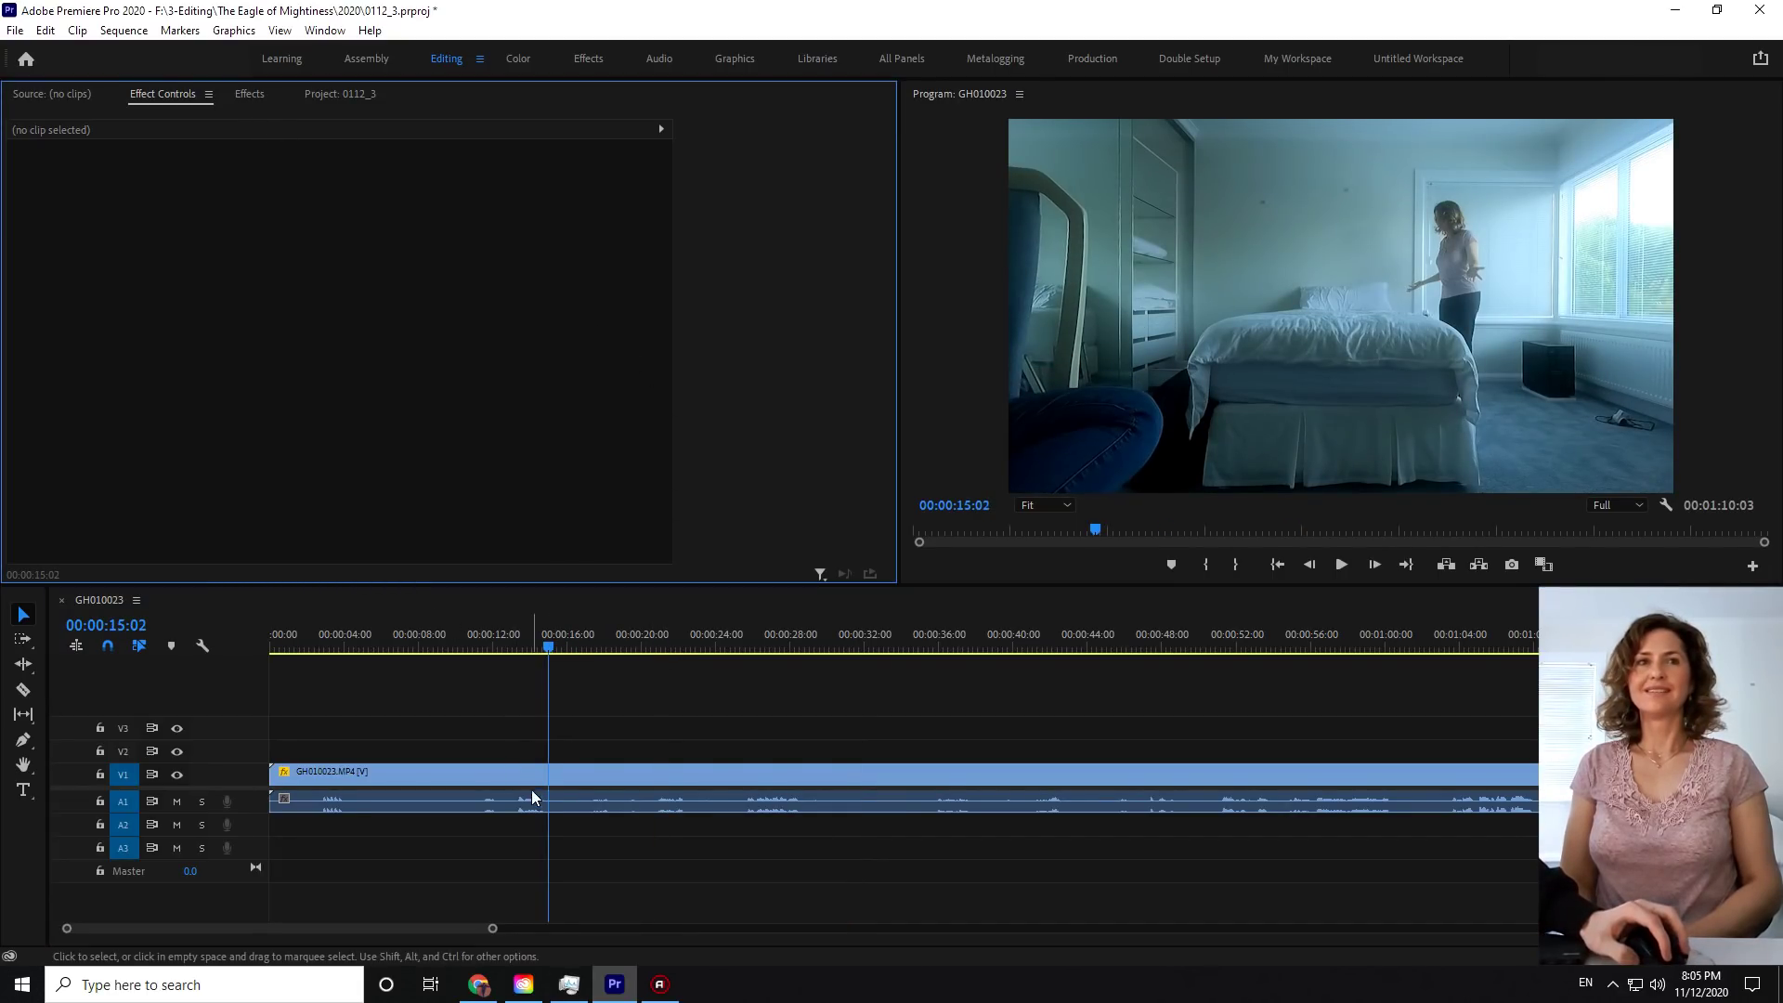
{"action": "left_click", "coordinate": [550, 771]}
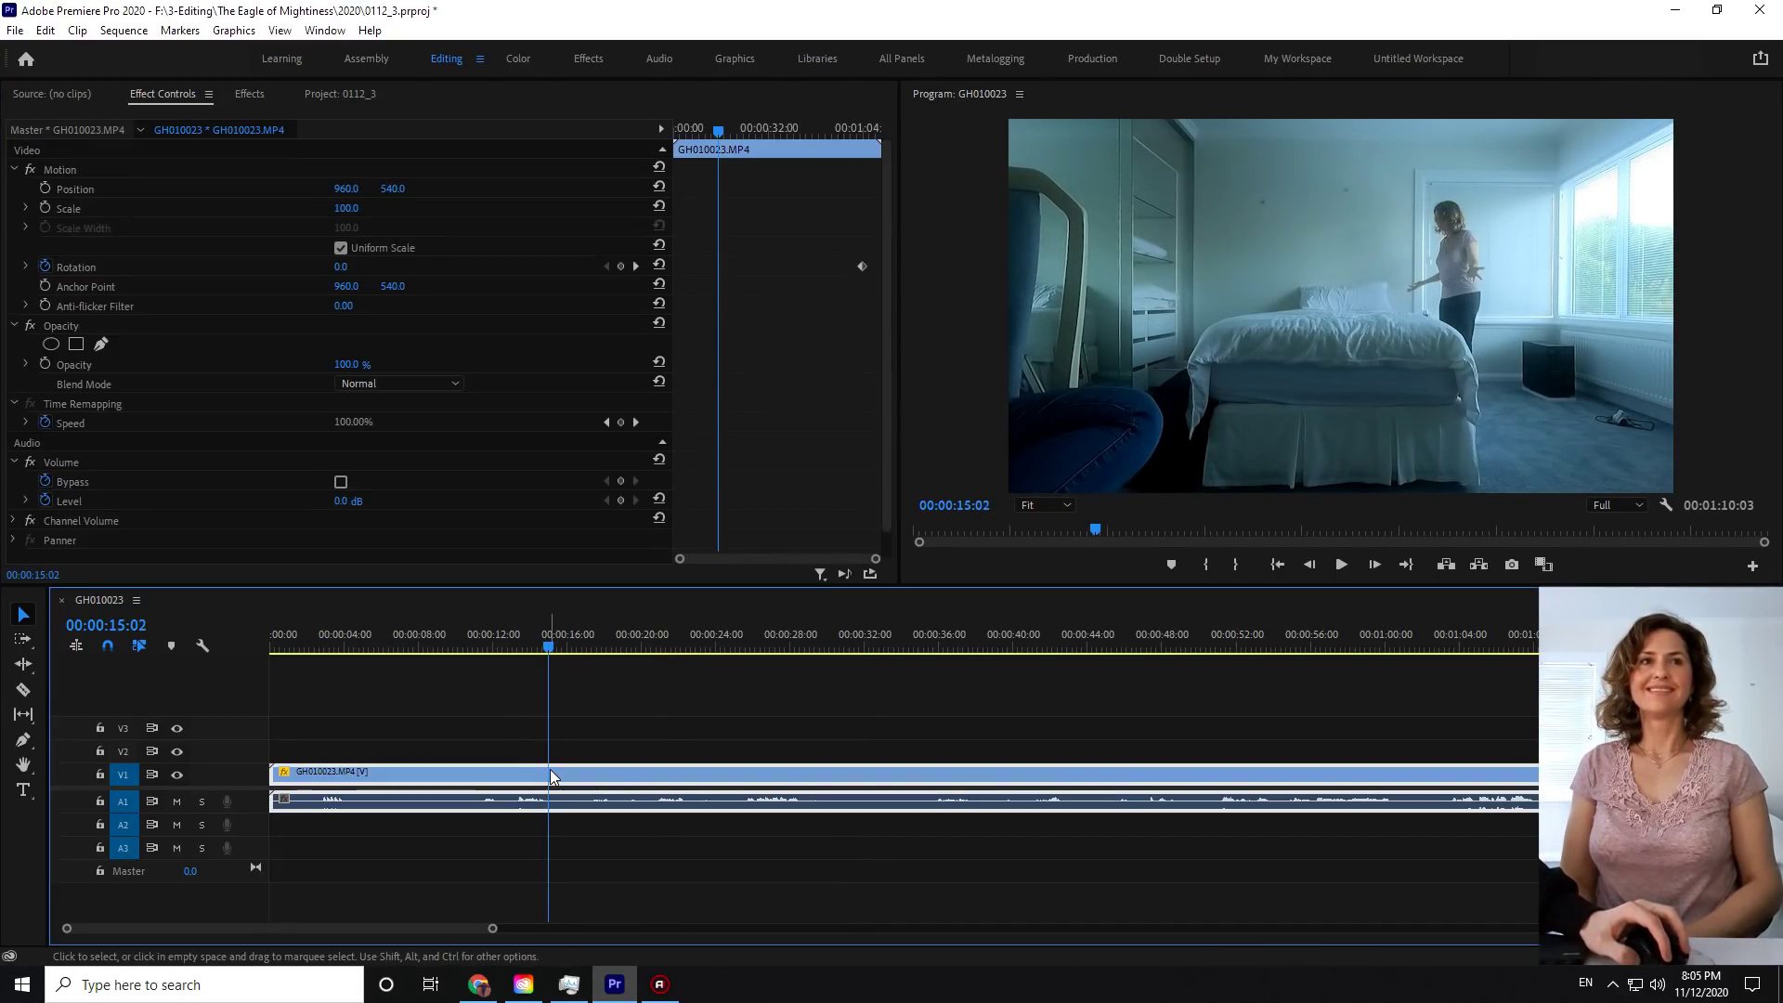
{"action": "left_click", "coordinate": [346, 208]}
{"action": "left_click", "coordinate": [409, 221]}
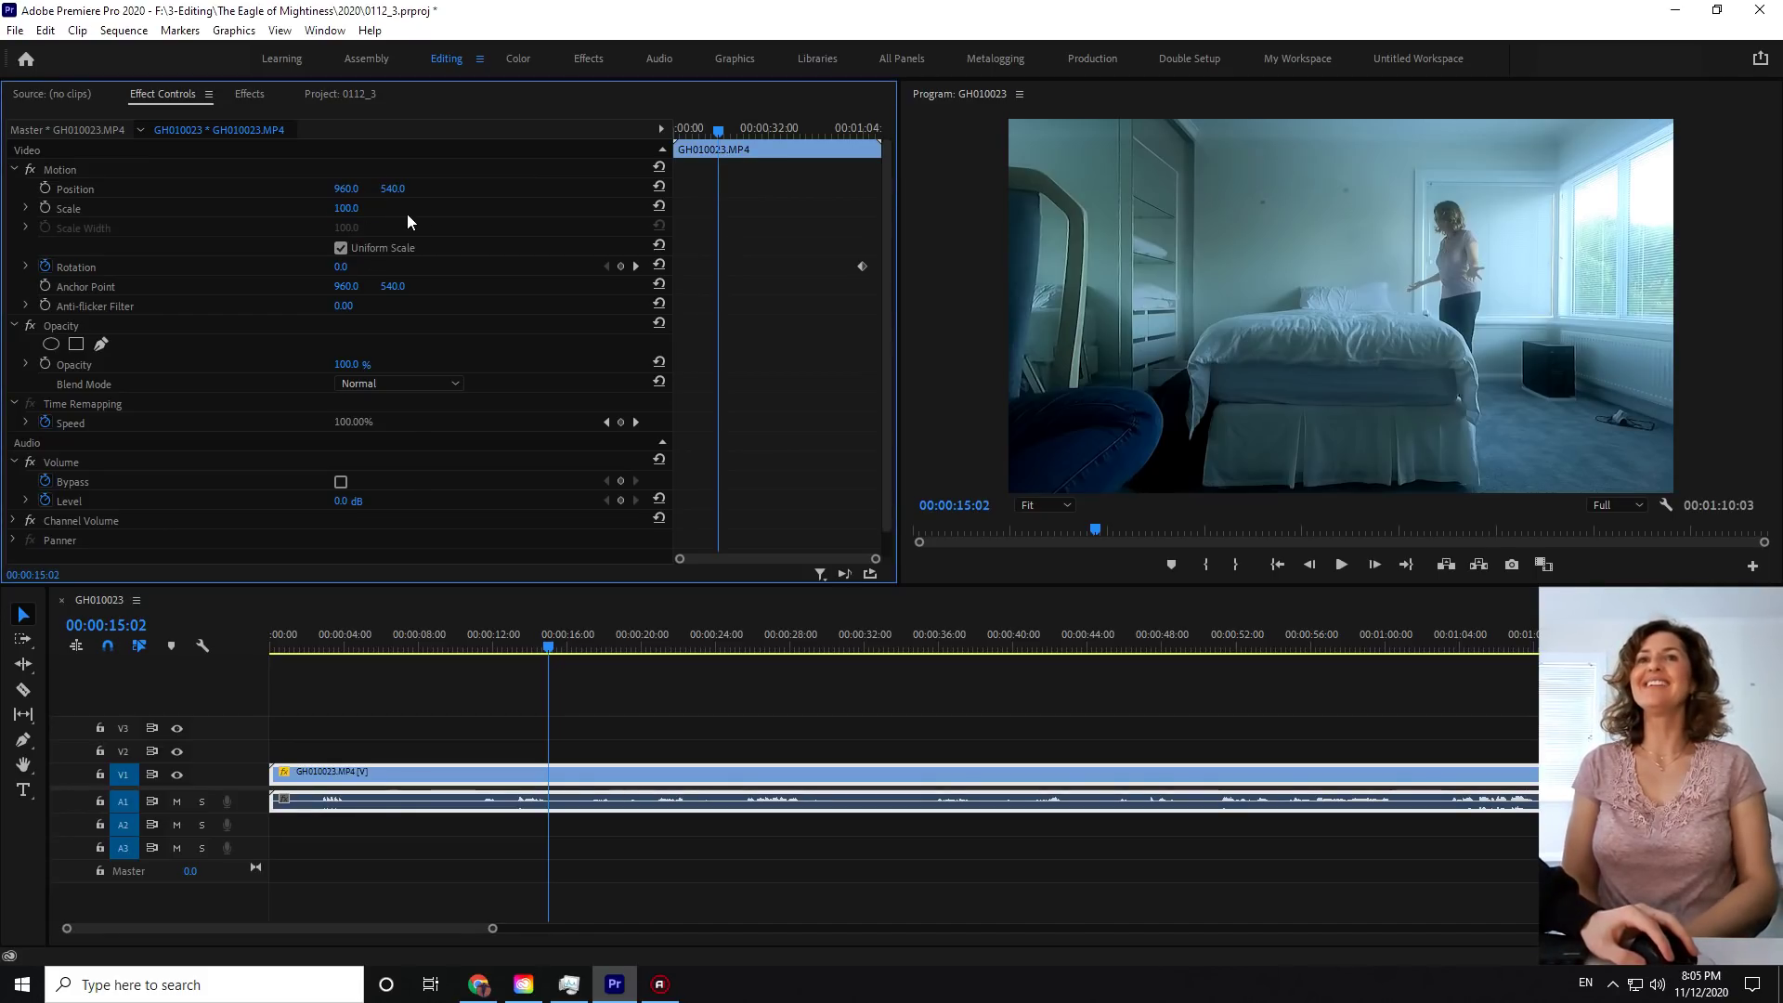
{"action": "left_click", "coordinate": [26, 208]}
{"action": "left_click_drag", "start_coordinate": [342, 244], "coordinate": [418, 262]}
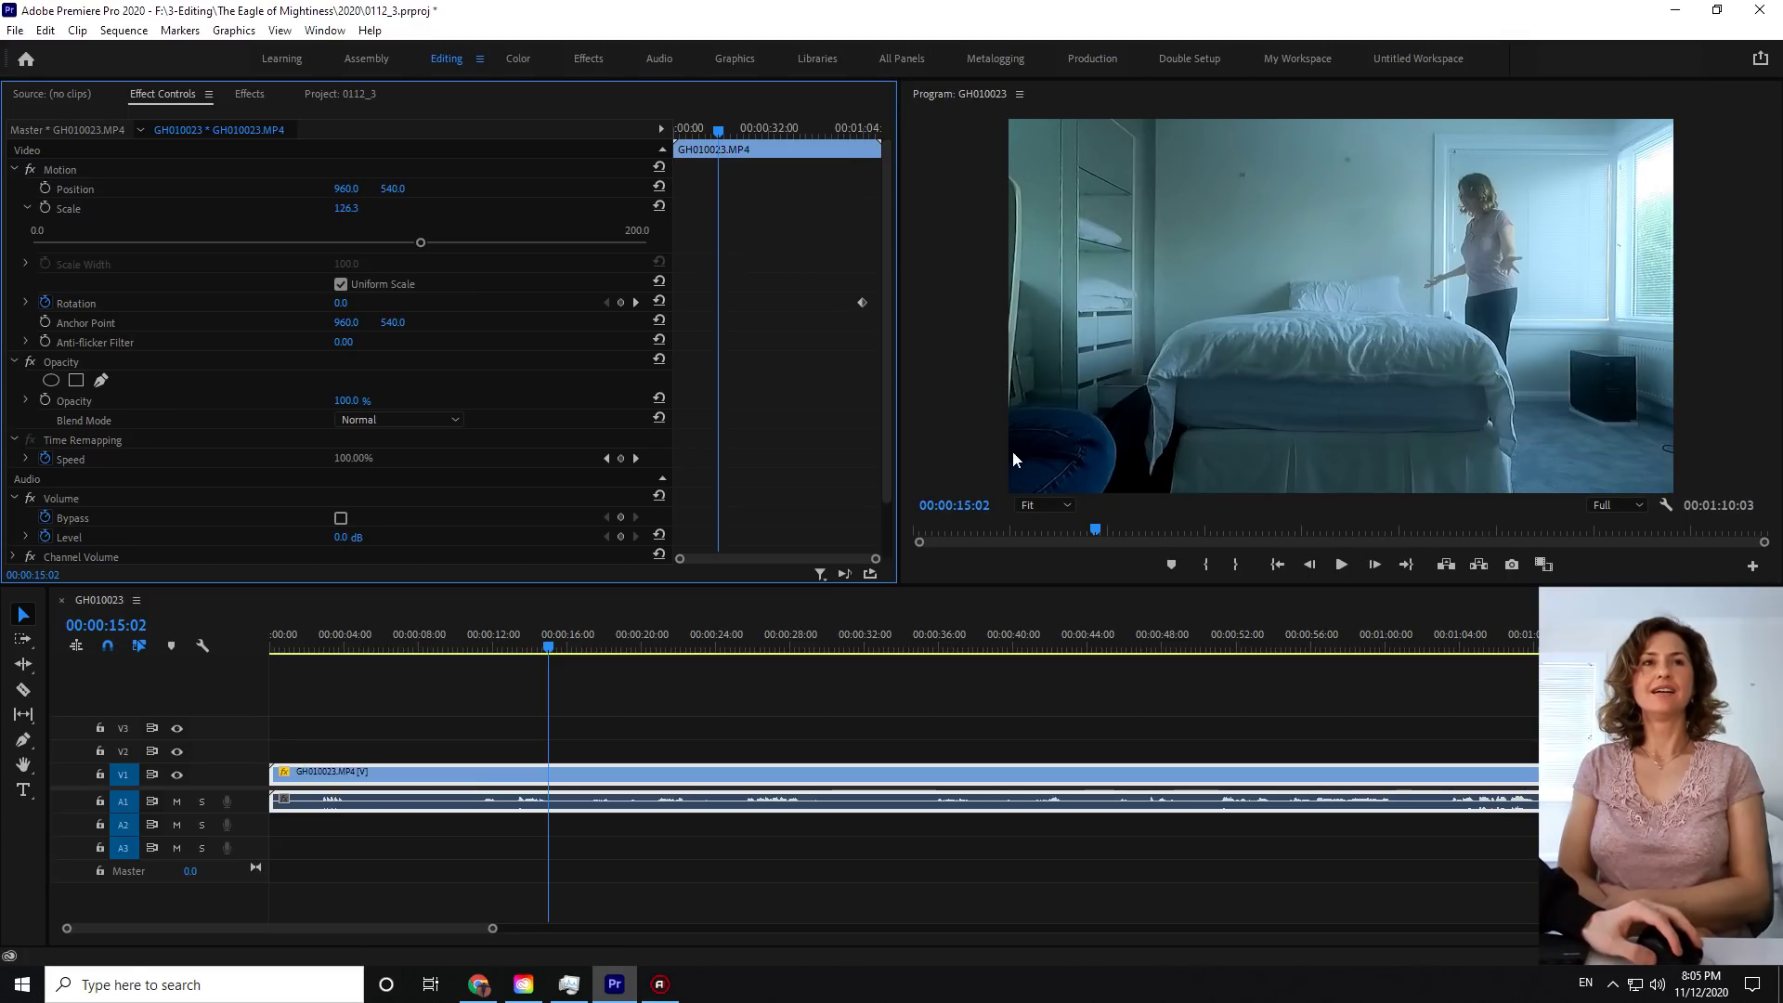
{"action": "mouse_move", "coordinate": [421, 242]}
{"action": "left_mouse_down"}
{"action": "mouse_move", "coordinate": [485, 232]}
{"action": "mouse_move", "coordinate": [432, 245]}
{"action": "left_mouse_up"}
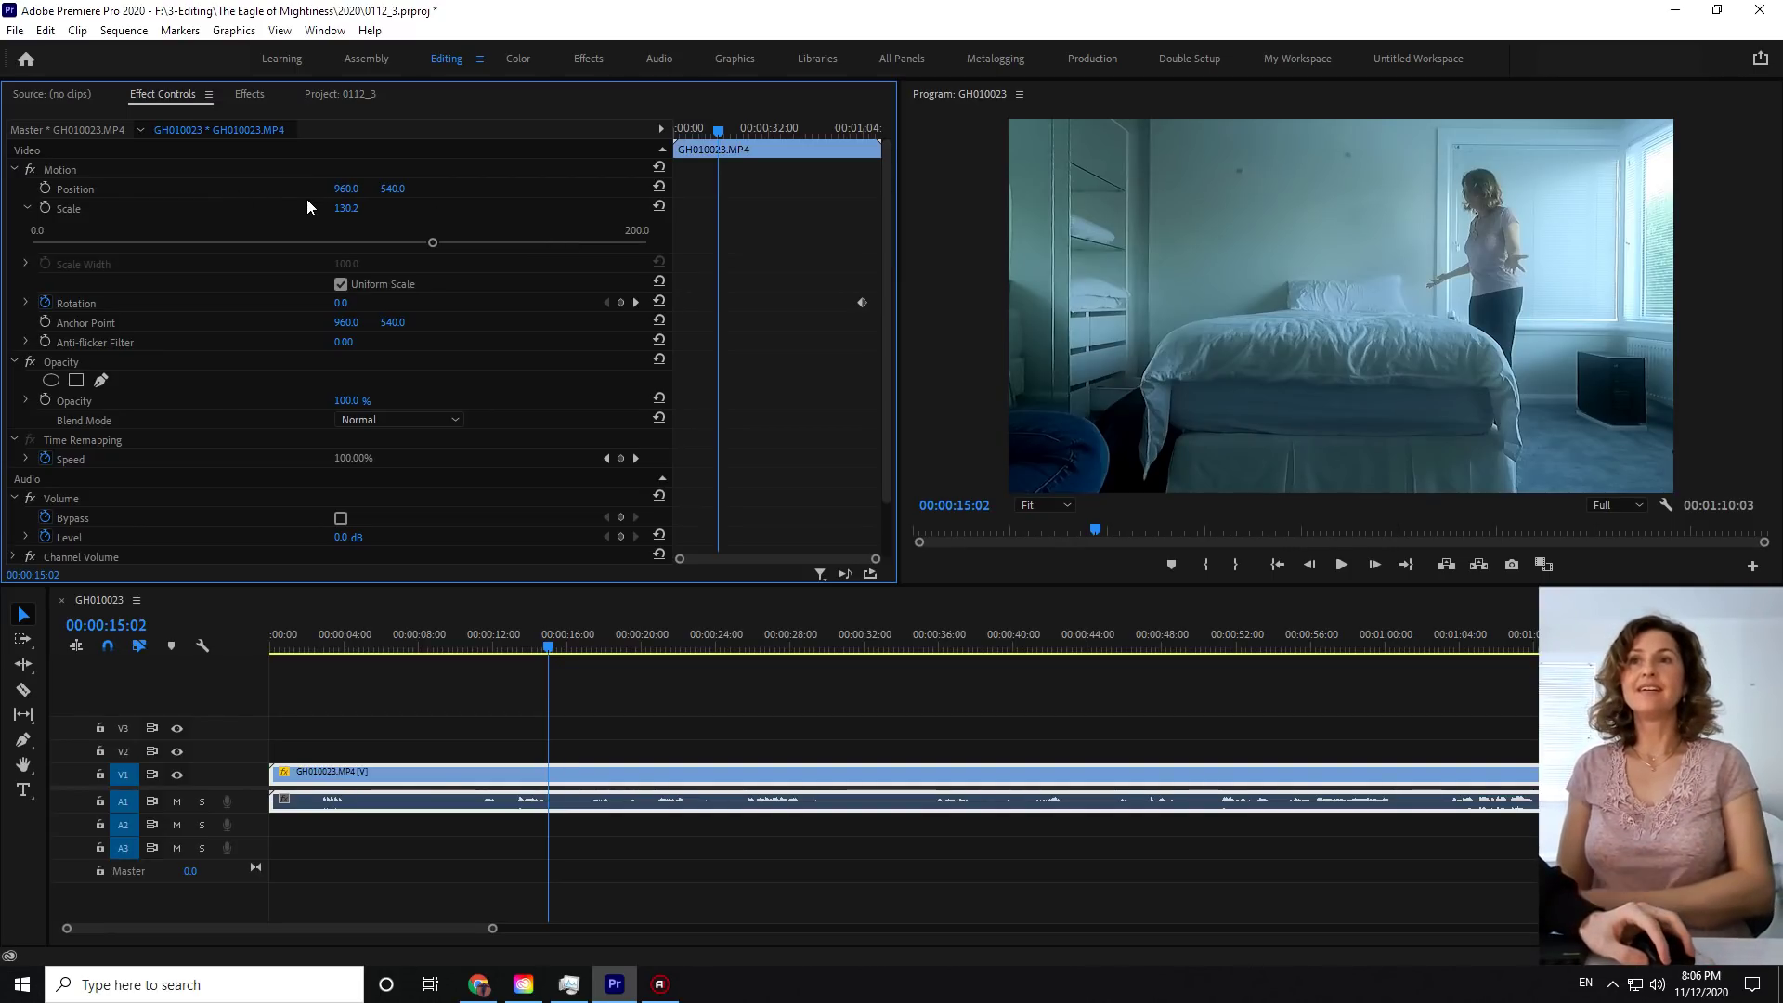
- Set the clip's Position to 707.0, 687.0 and increase its Scale to 138.1
{"action": "left_click", "coordinate": [170, 194]}
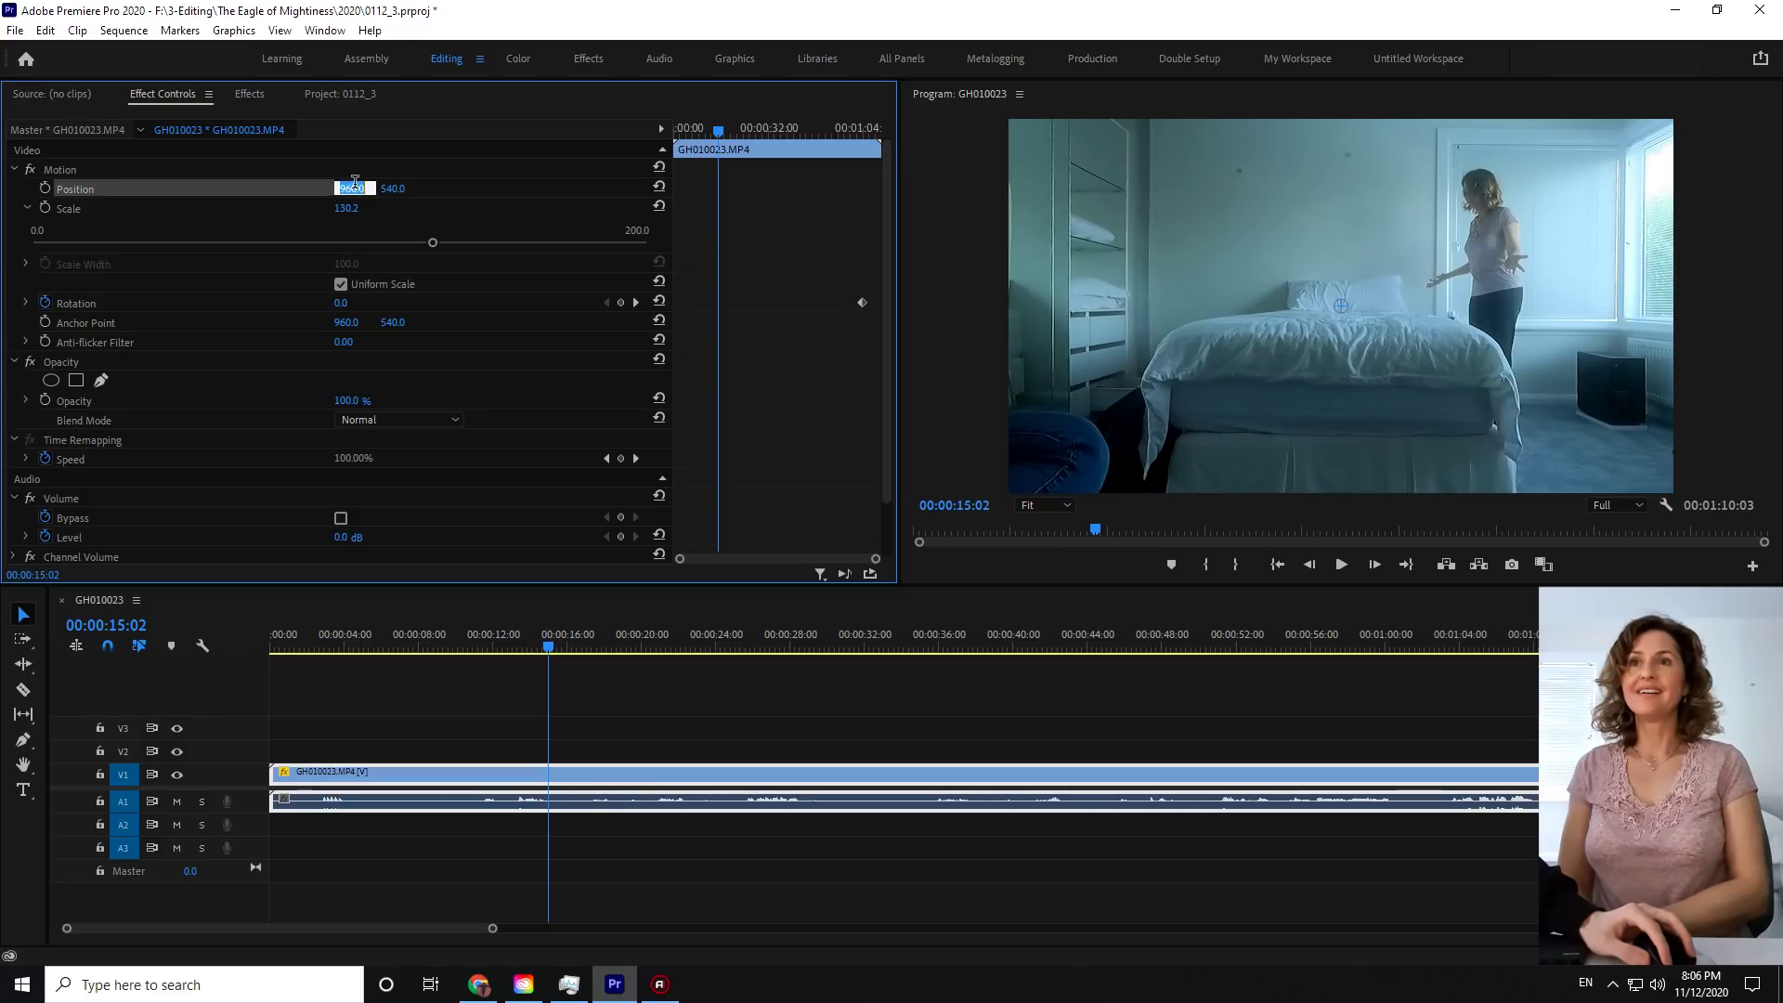
{"action": "left_click", "coordinate": [398, 189]}
{"action": "type", "text": "623"}
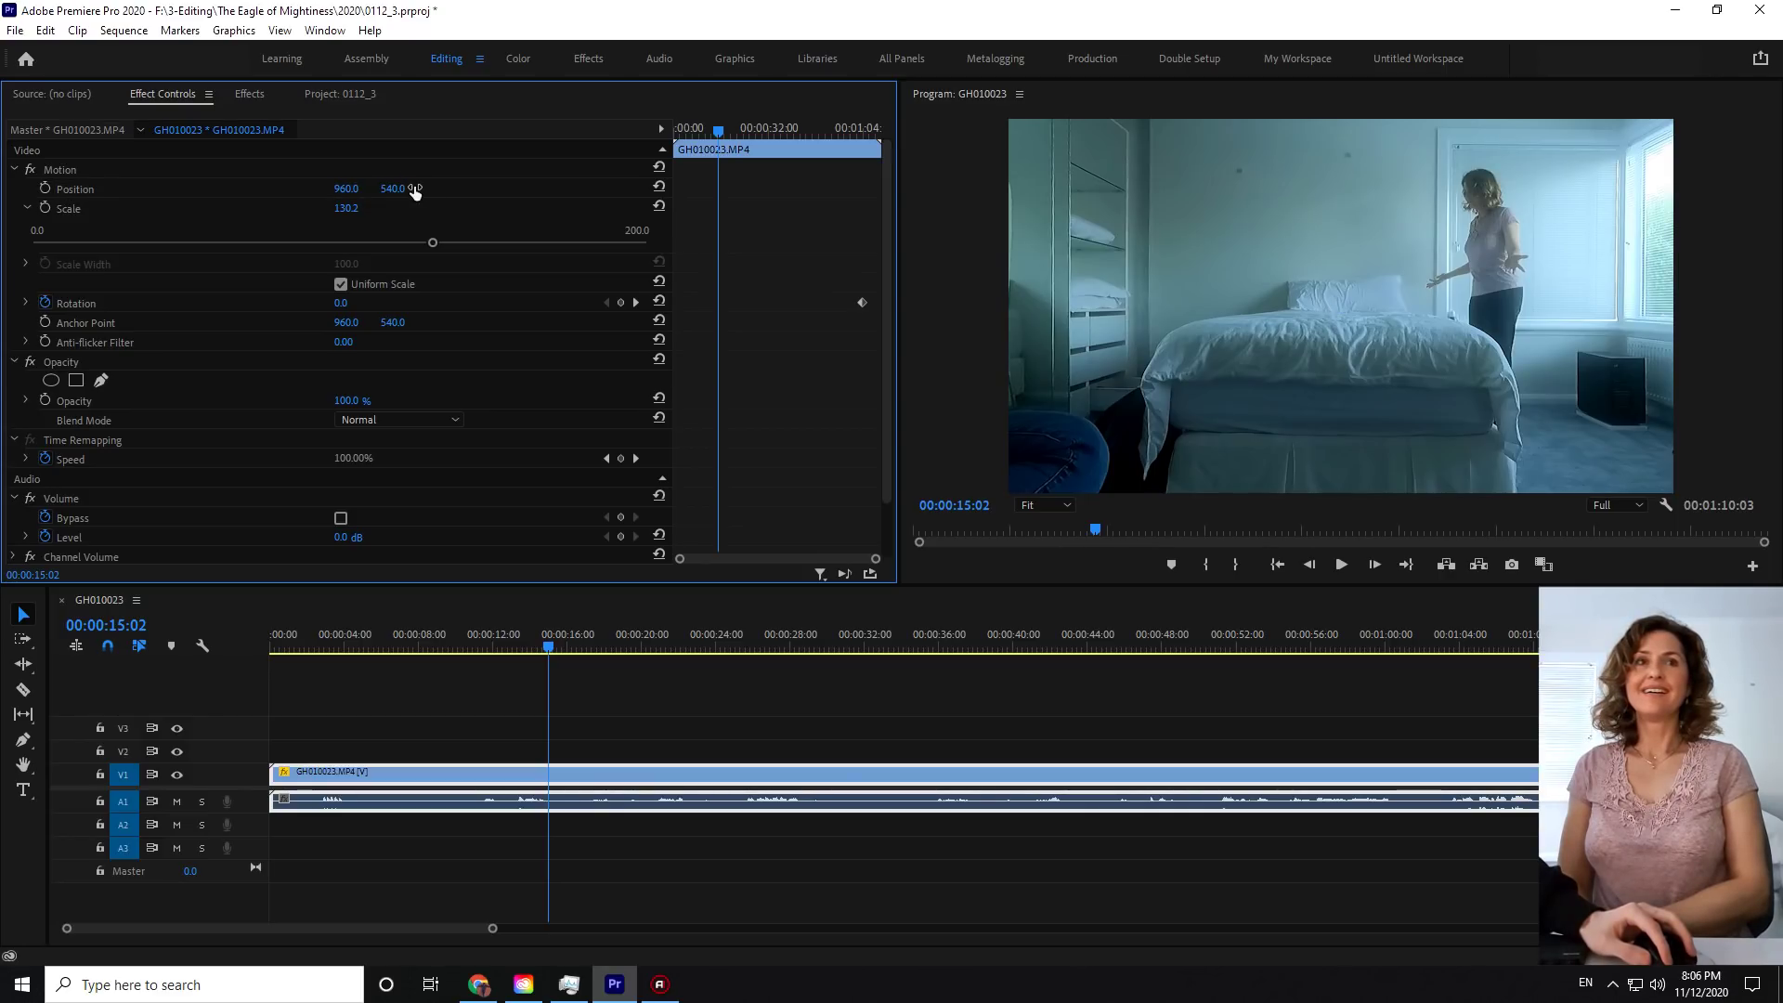
{"action": "key", "text": "Return"}
{"action": "left_click_drag", "start_coordinate": [398, 189], "coordinate": [464, 188]}
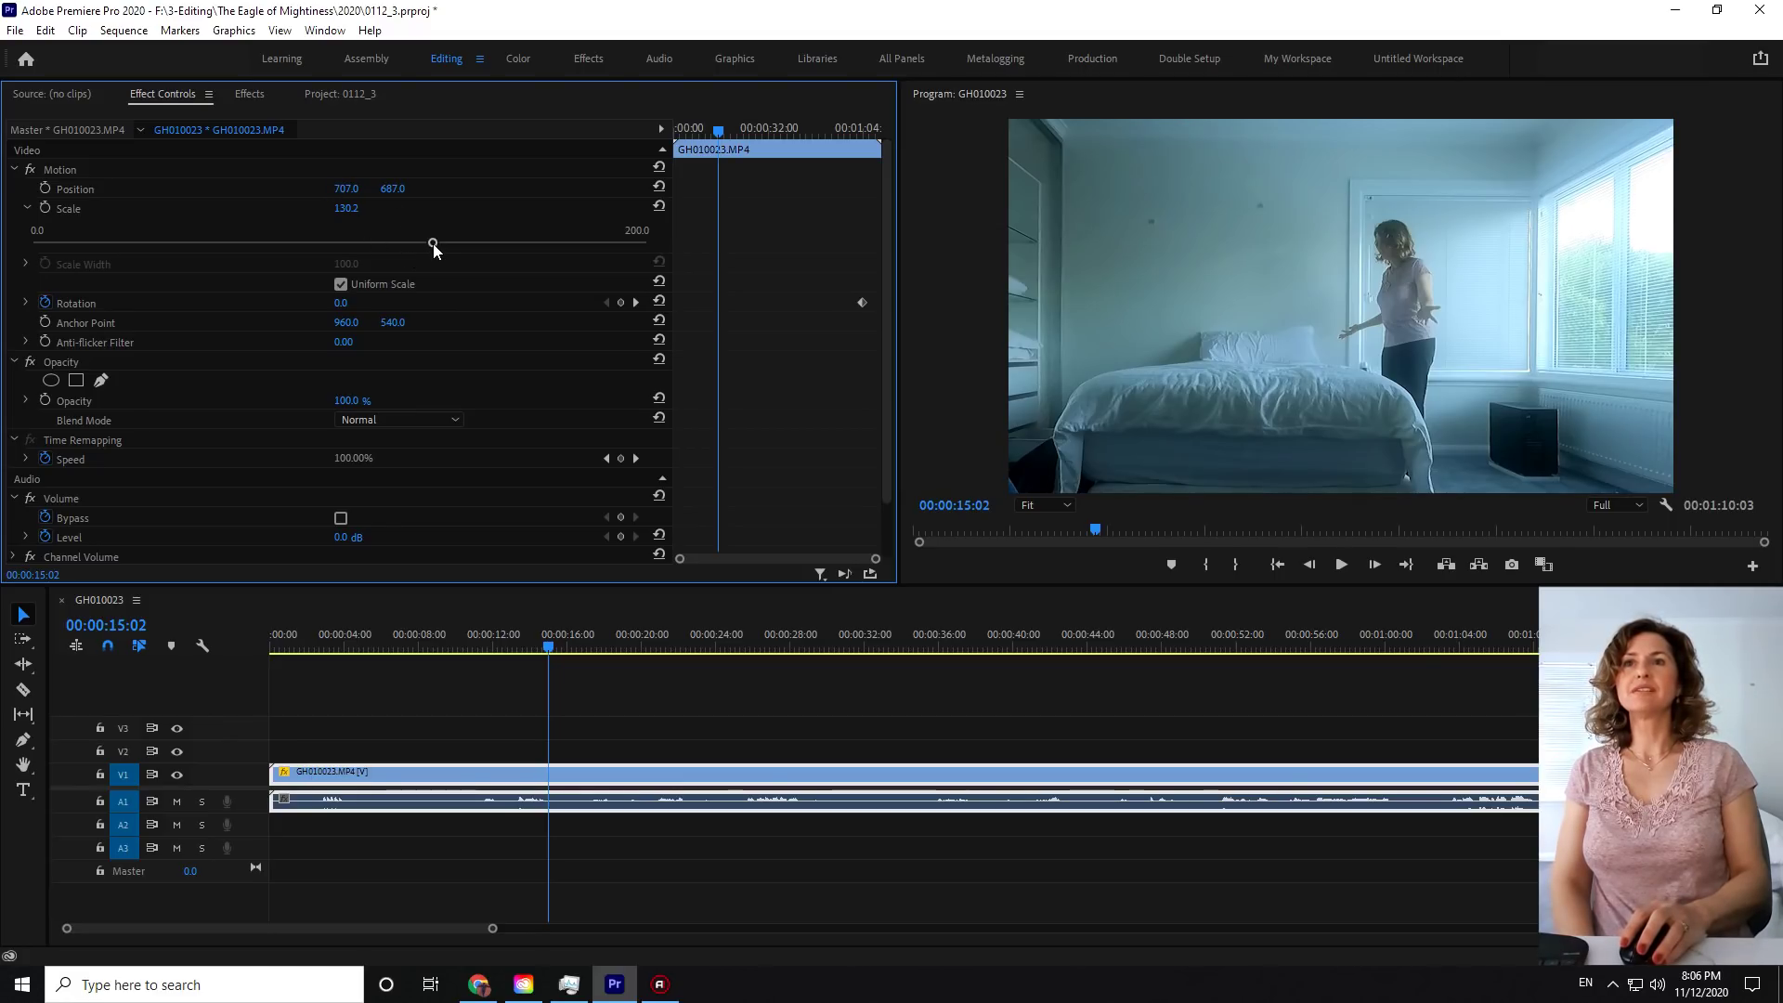
{"action": "left_click_drag", "start_coordinate": [433, 243], "coordinate": [455, 216]}
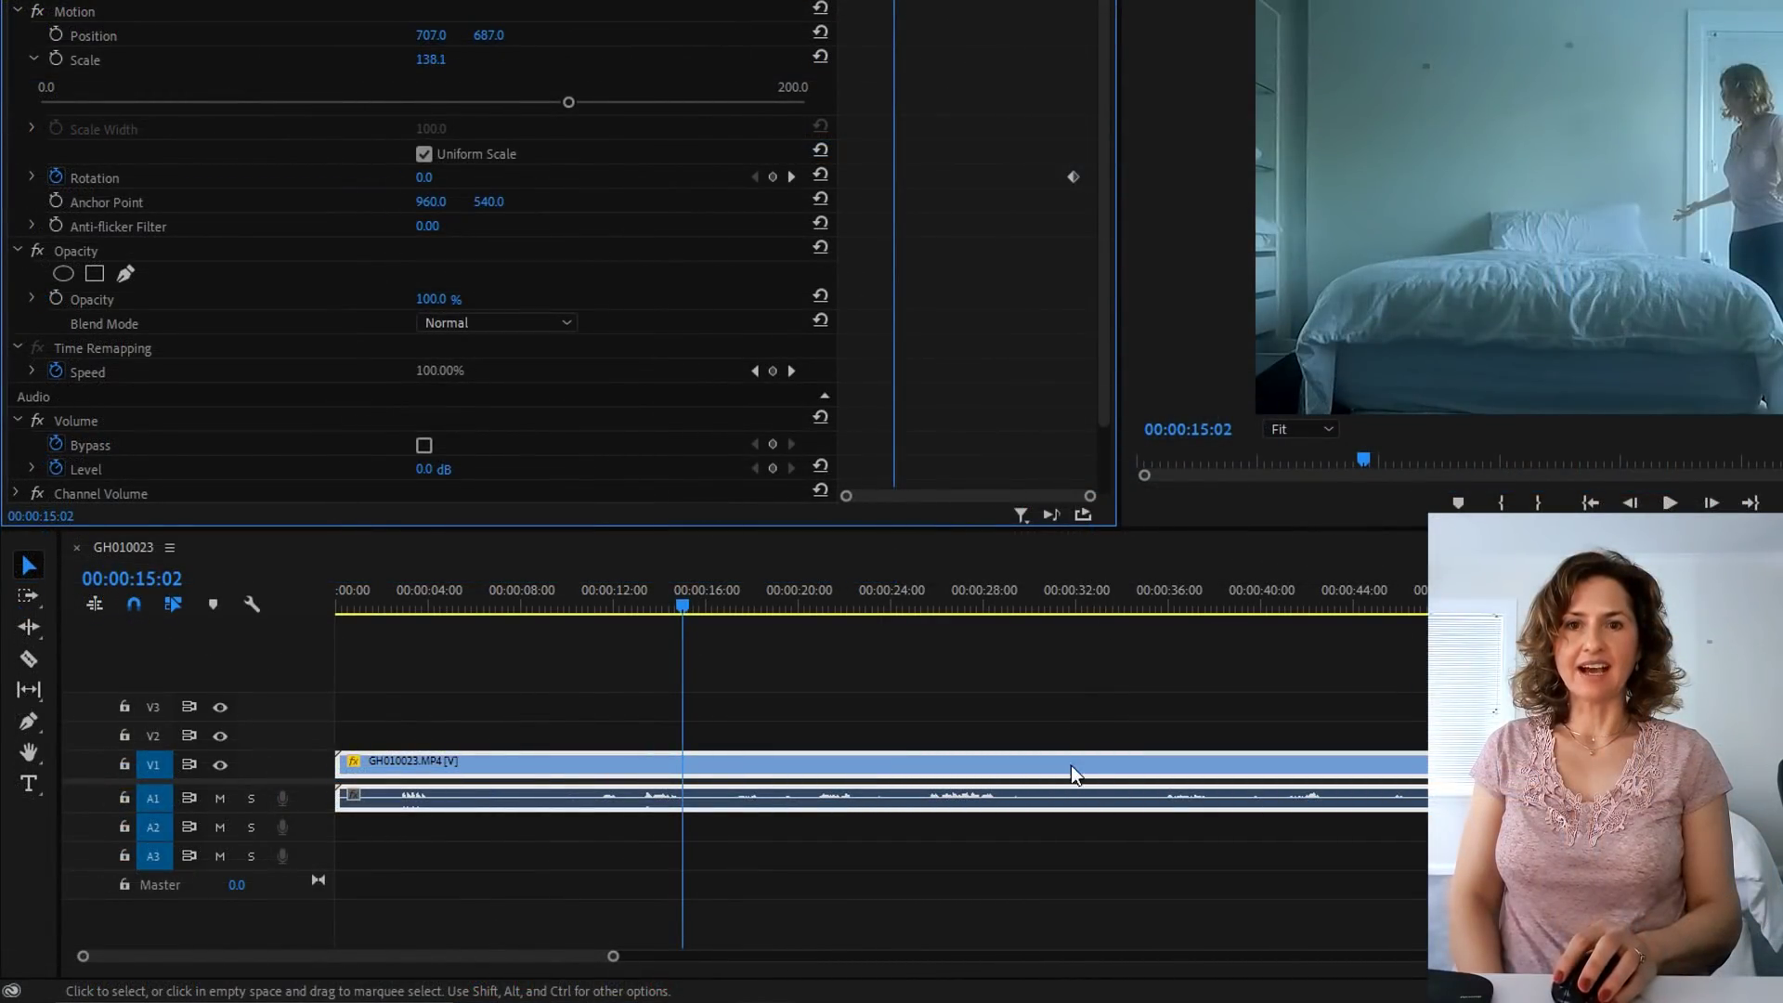
- Bring up the Source view and move the sequence playhead to 00:00:31:52
{"action": "left_click", "coordinate": [1085, 583]}
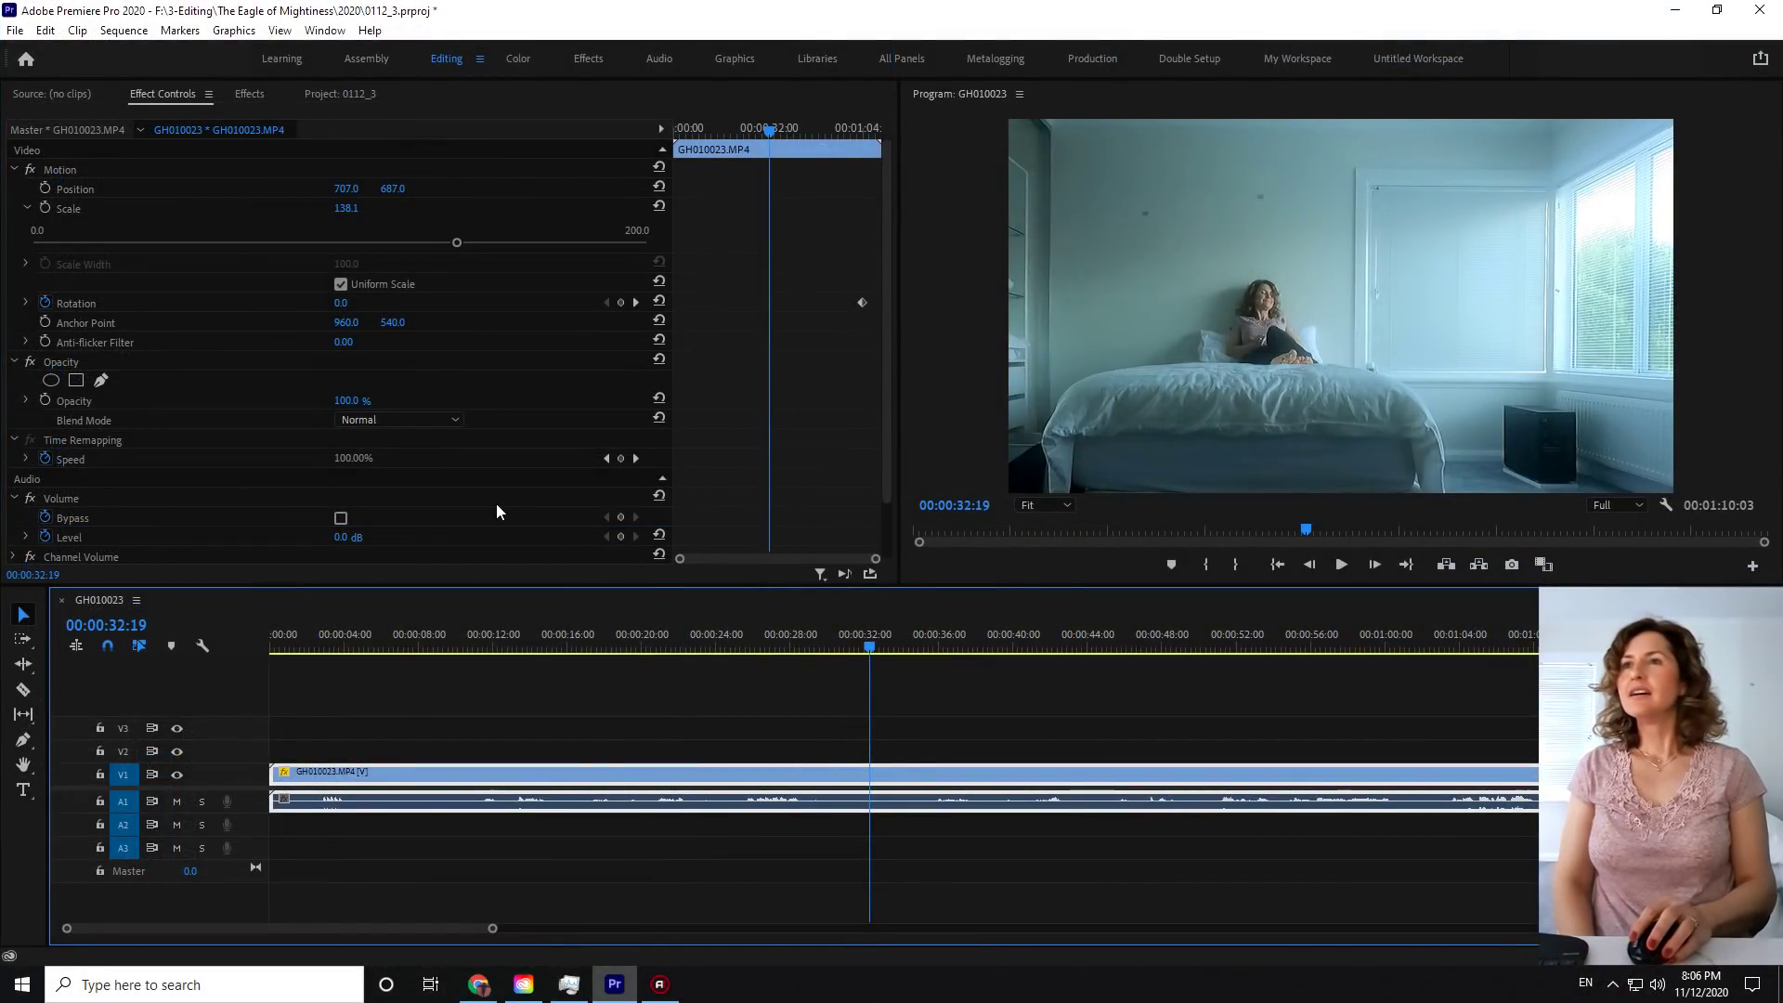
{"action": "left_click", "coordinate": [69, 91]}
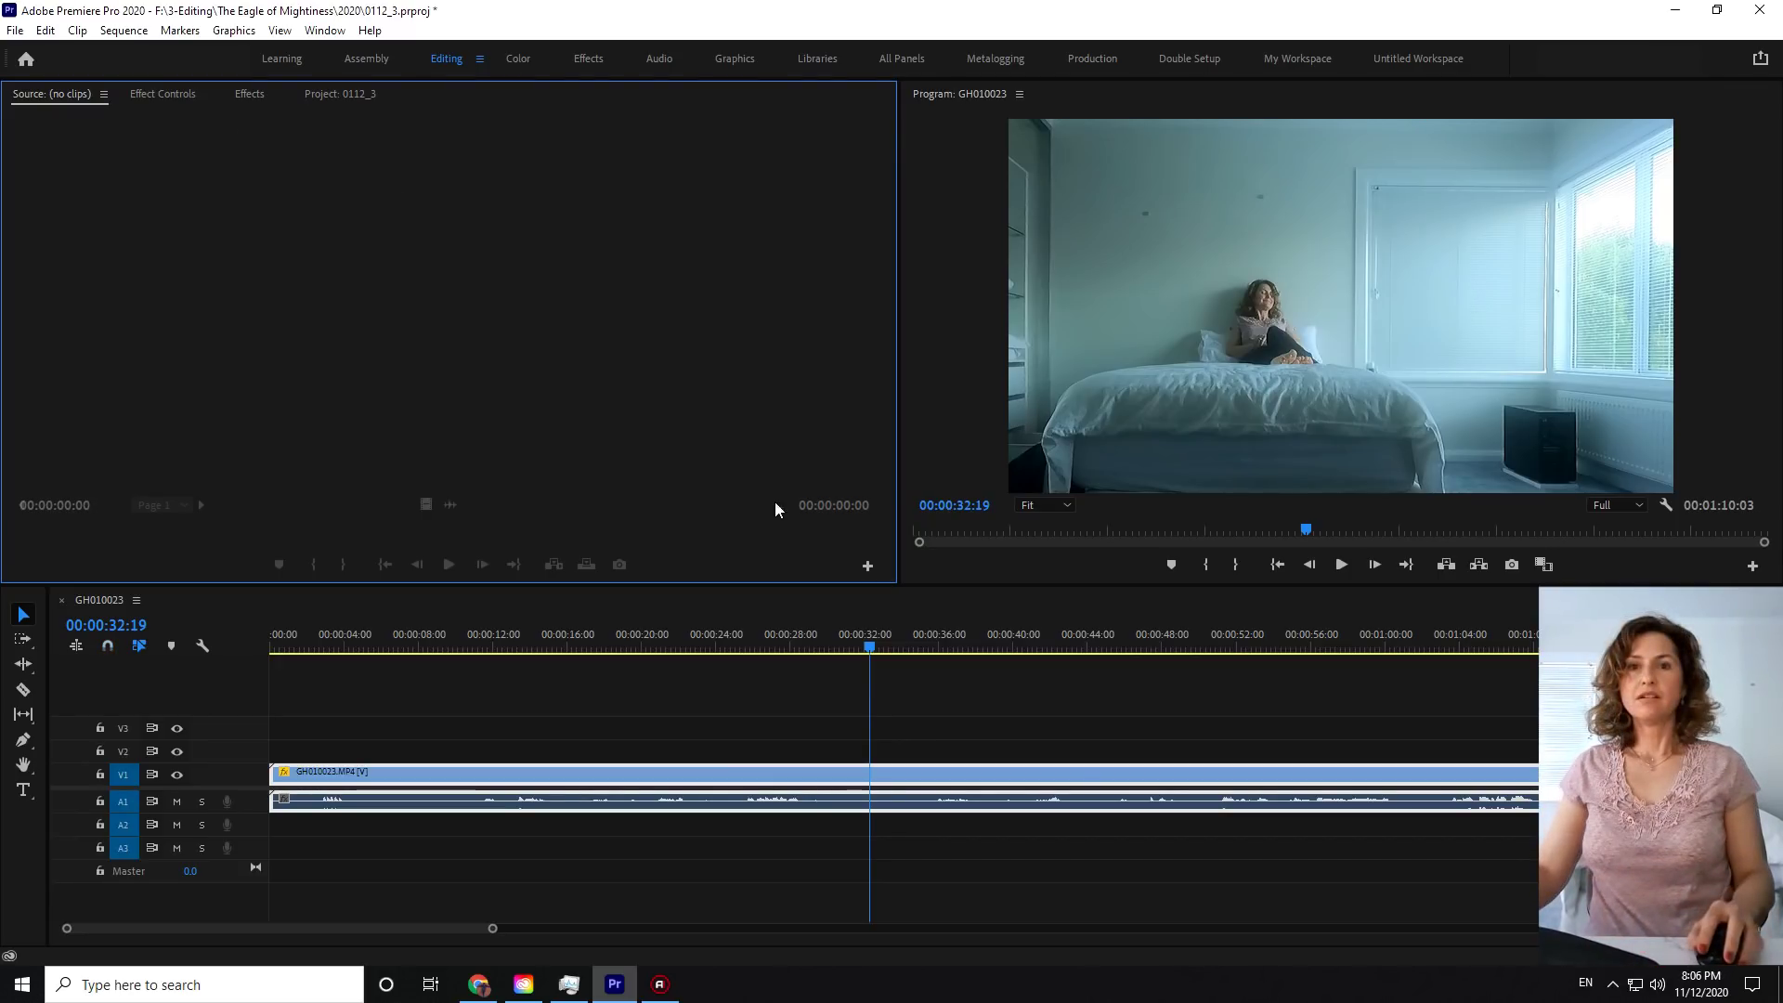
{"action": "left_click_drag", "start_coordinate": [866, 648], "coordinate": [864, 649]}
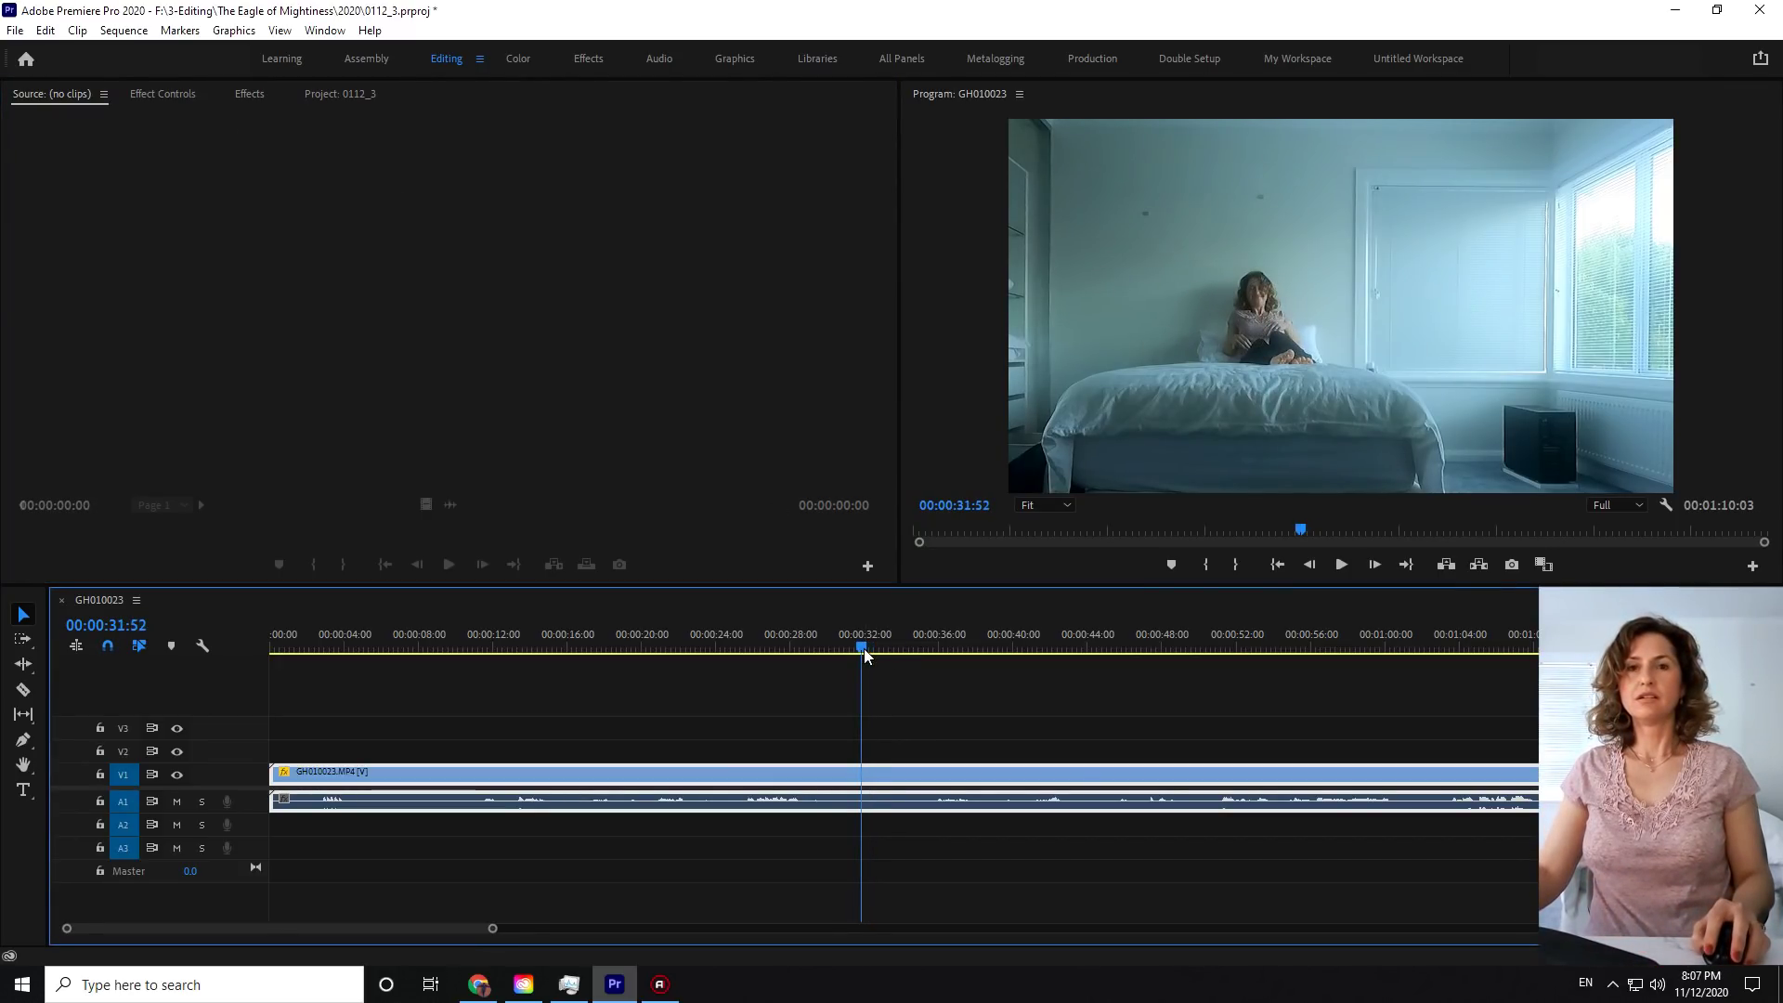
{"action": "mouse_move", "coordinate": [868, 798]}
{"action": "left_mouse_down"}
{"action": "mouse_move", "coordinate": [864, 850]}
{"action": "mouse_move", "coordinate": [858, 765]}
{"action": "left_mouse_up"}
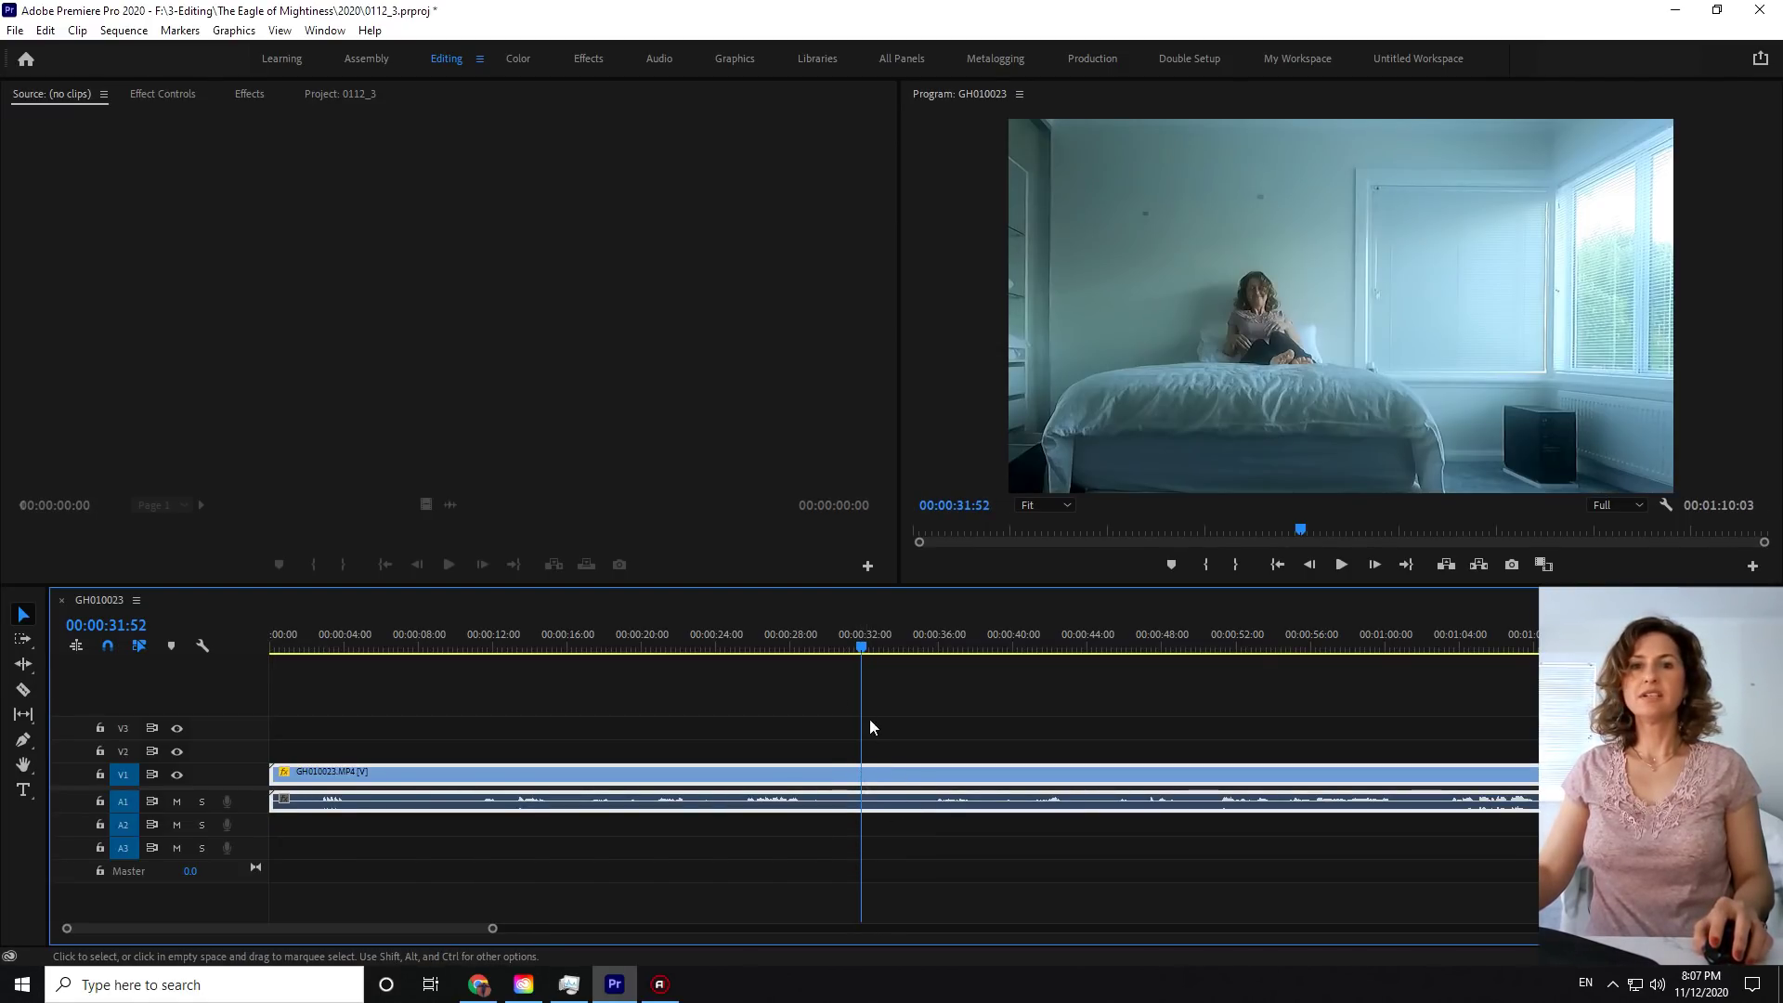
- Browse the Video Effects categories in the effects library and try out the Ripple Edit, Slip and Hand tools
{"action": "key", "text": "shift+7"}
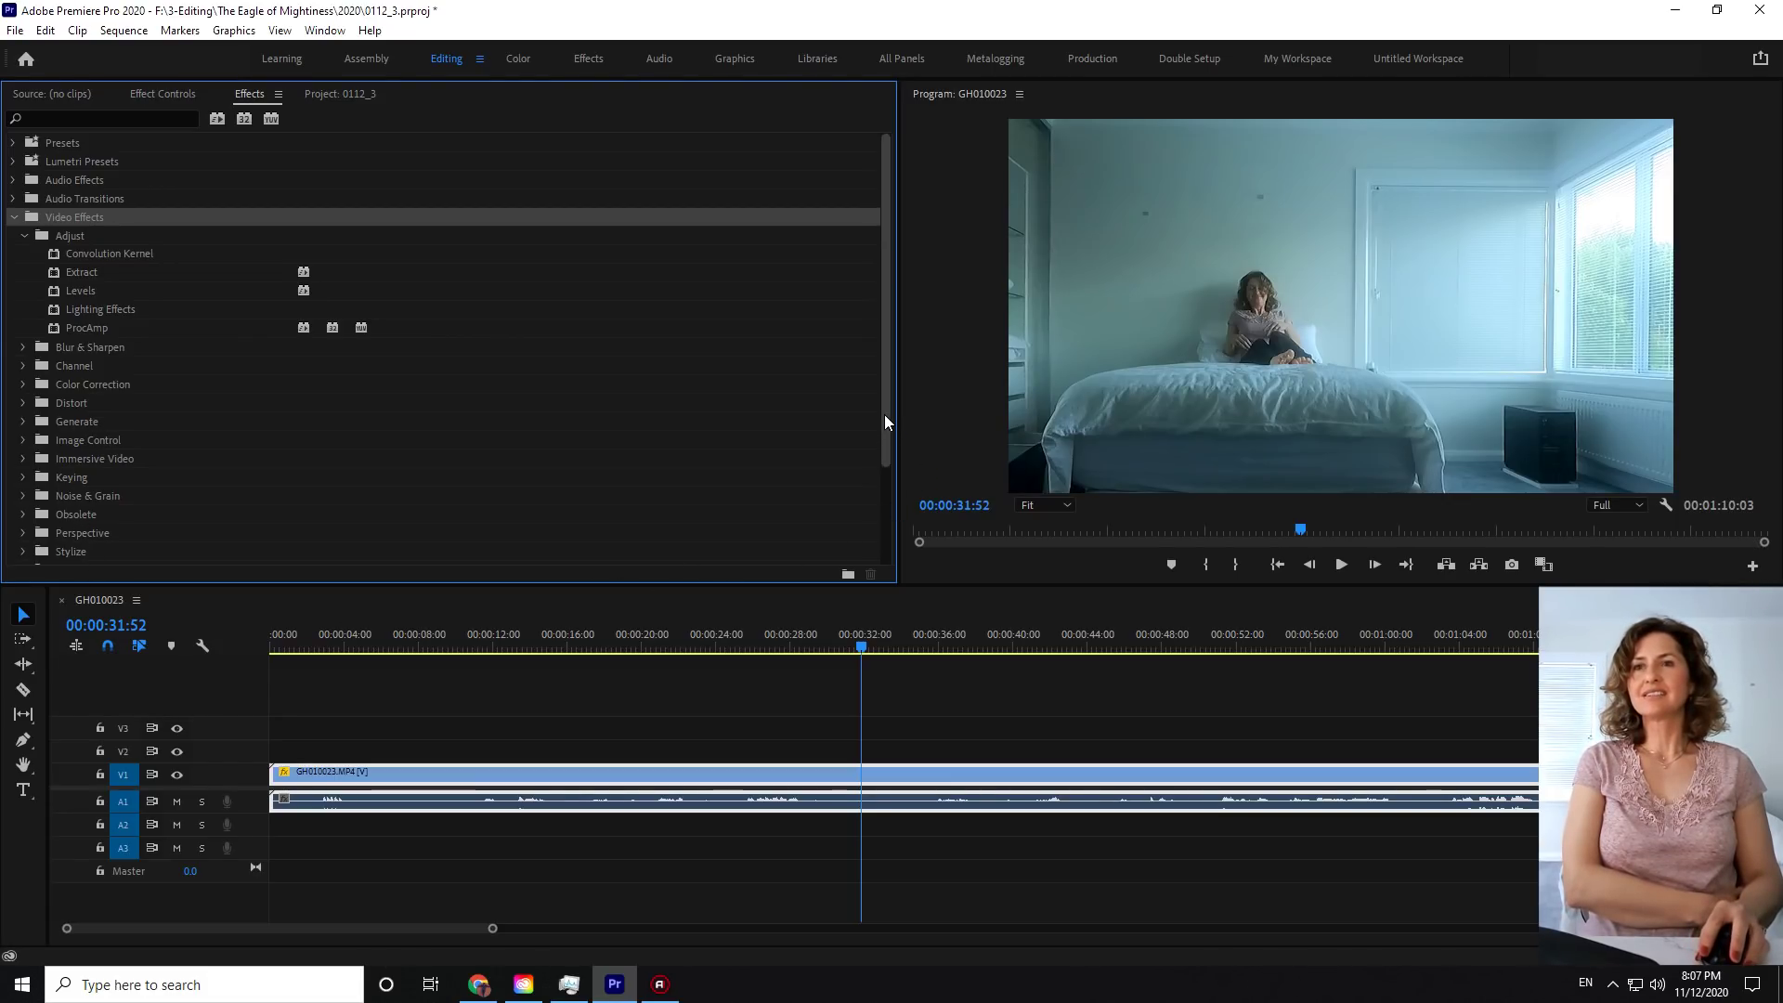
{"action": "left_click_drag", "start_coordinate": [885, 414], "coordinate": [876, 560]}
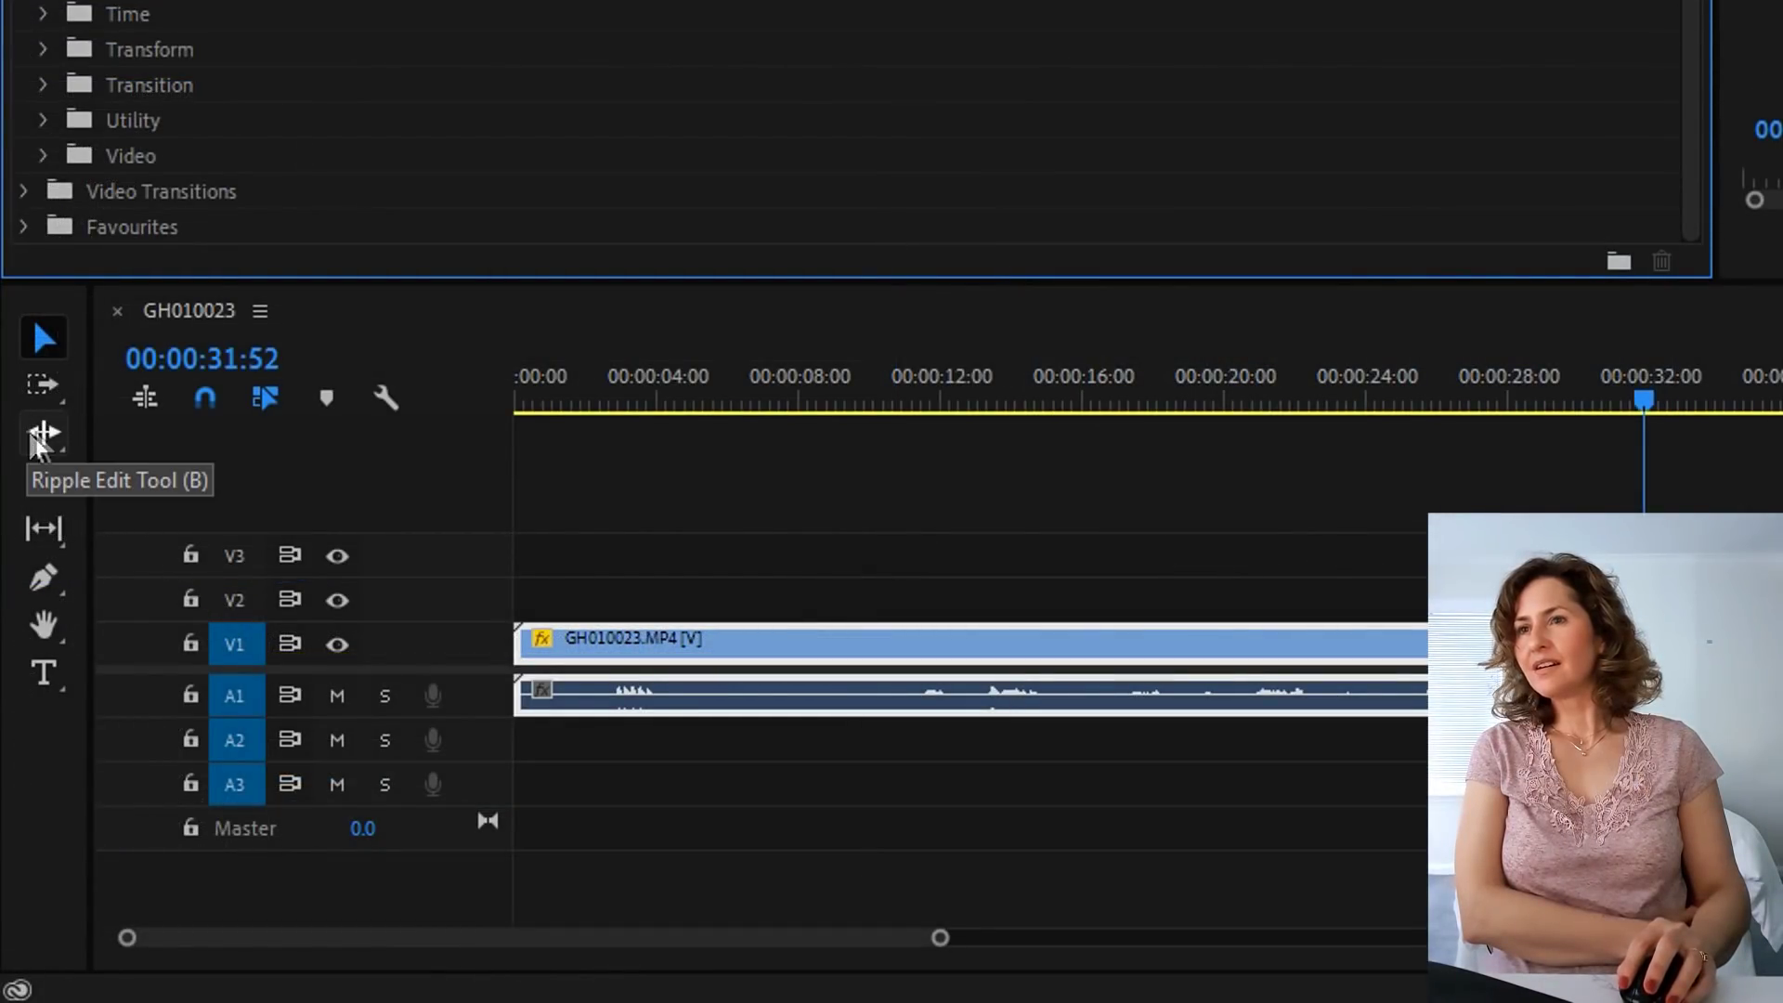
{"action": "left_click", "coordinate": [37, 437]}
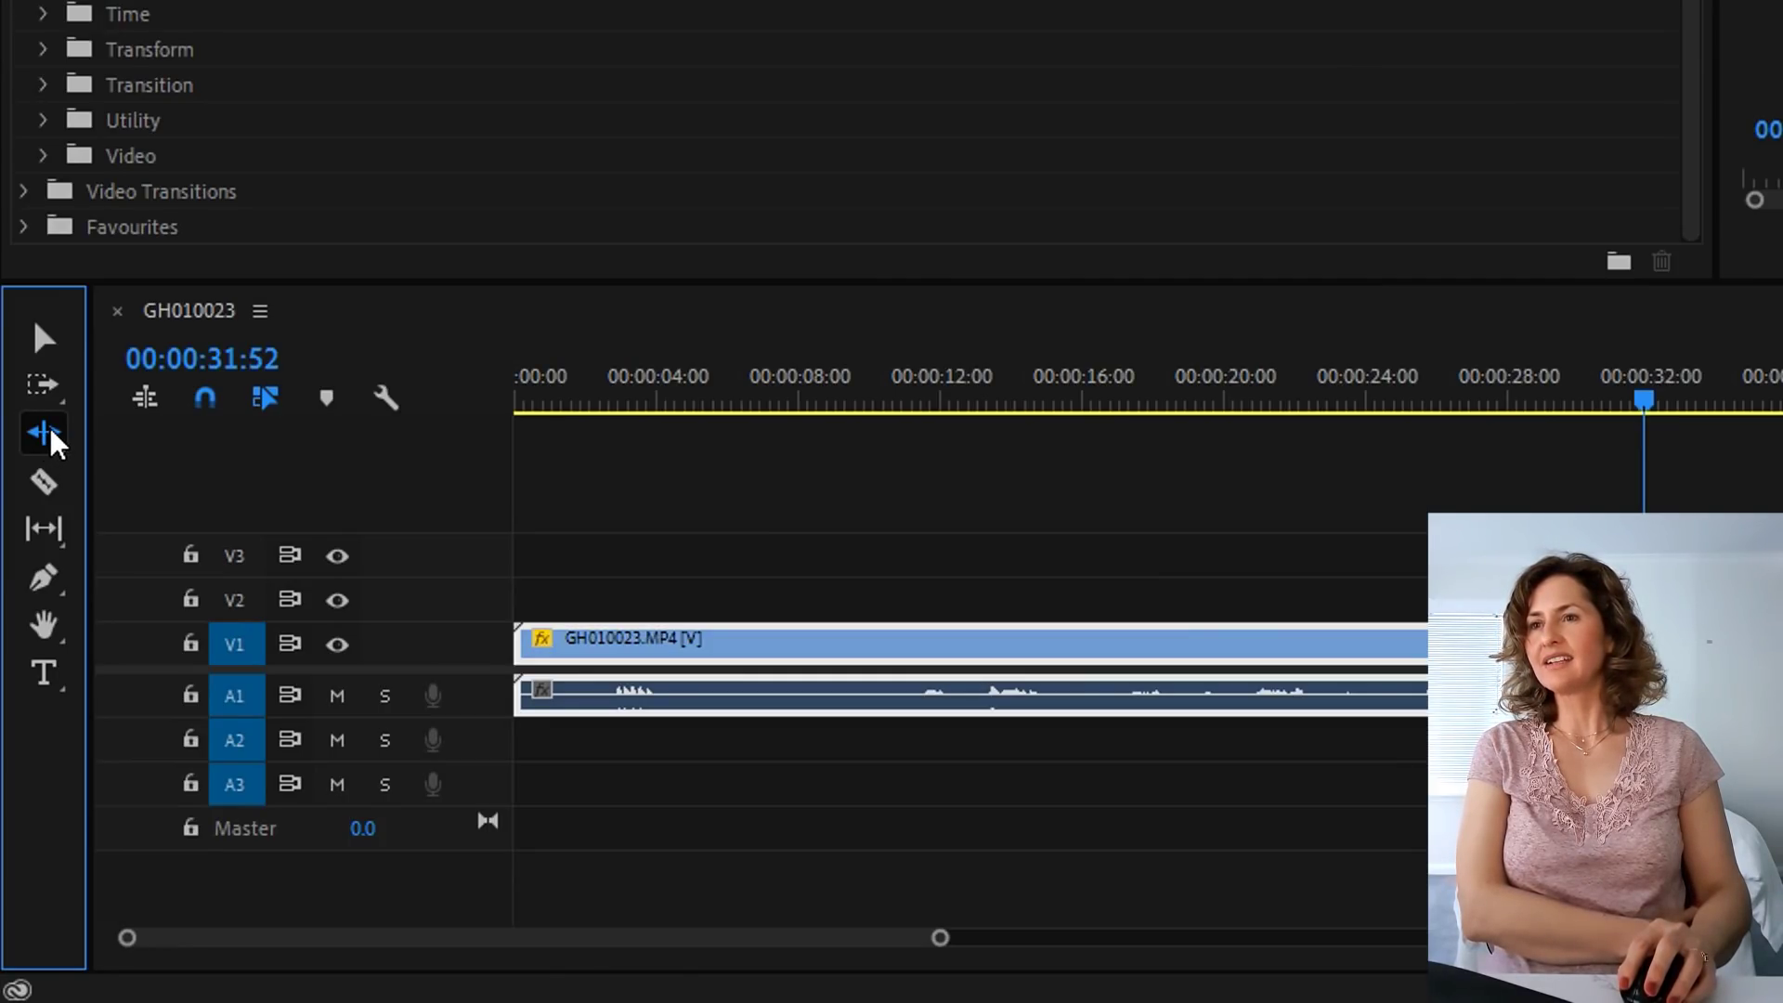
{"action": "left_click", "coordinate": [52, 529]}
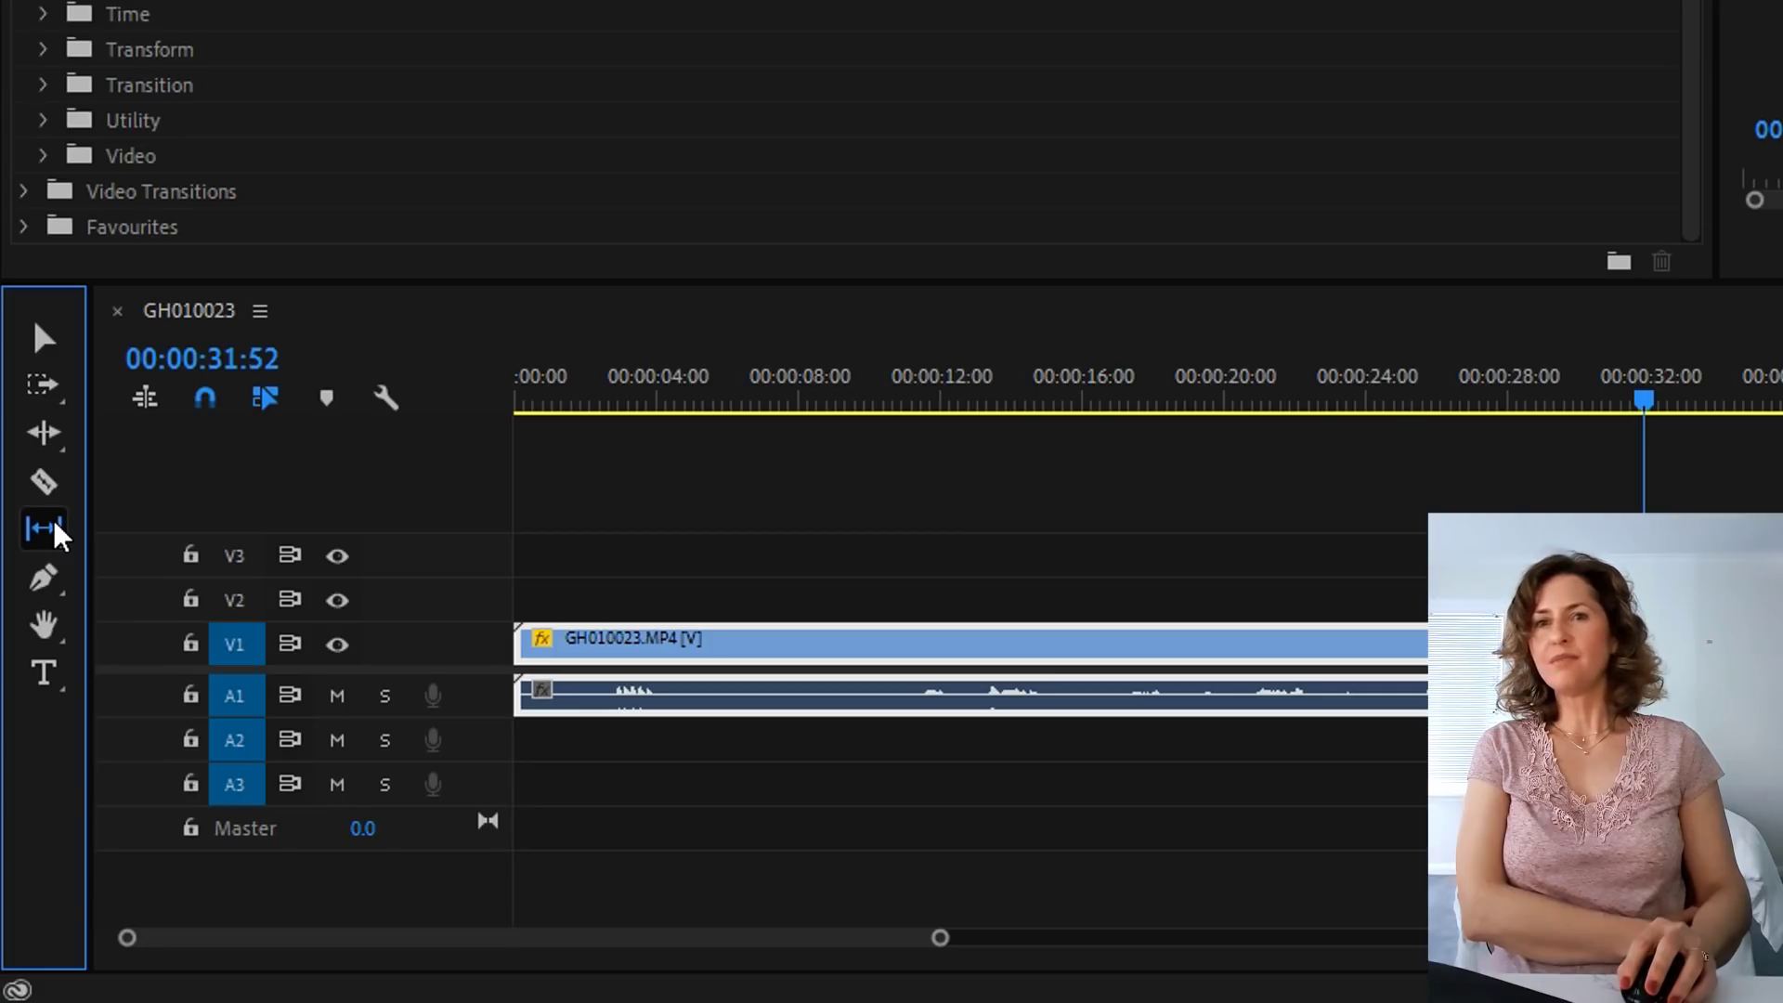
{"action": "left_click", "coordinate": [48, 625]}
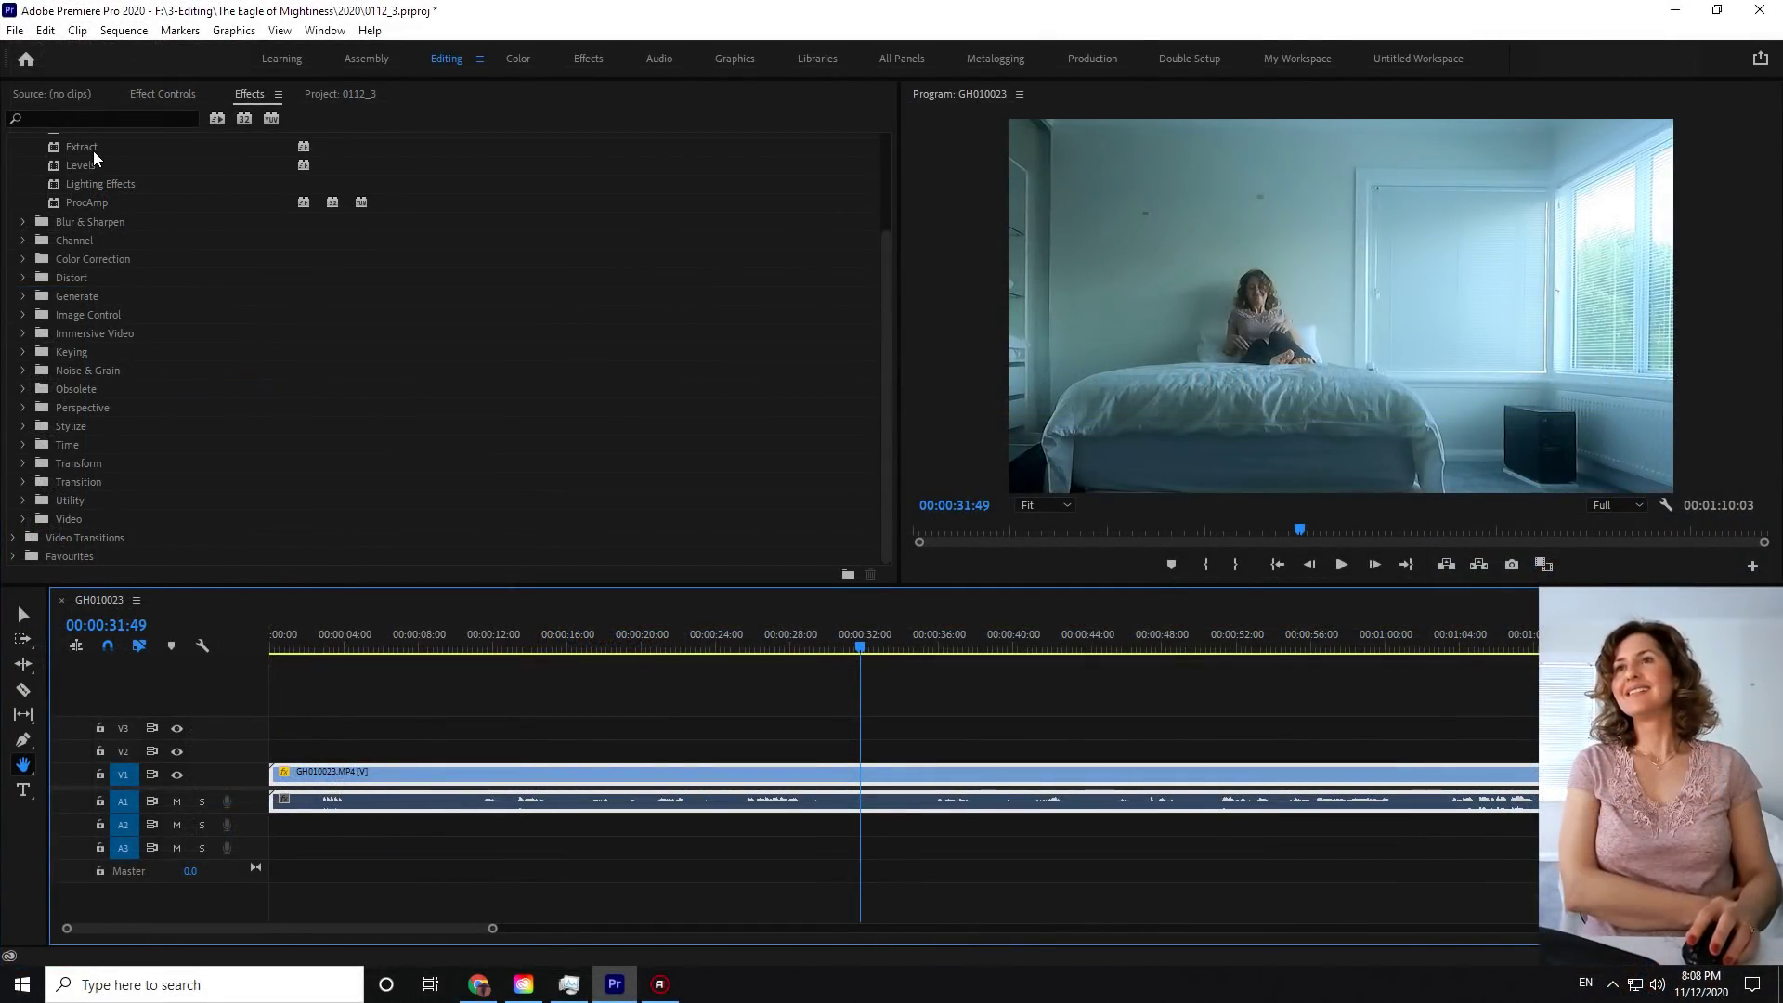
- Split the GH010023.MP4 clip at the playhead, at 00:00:31:49, using the Razor tool
{"action": "left_click_drag", "start_coordinate": [888, 492], "coordinate": [882, 408]}
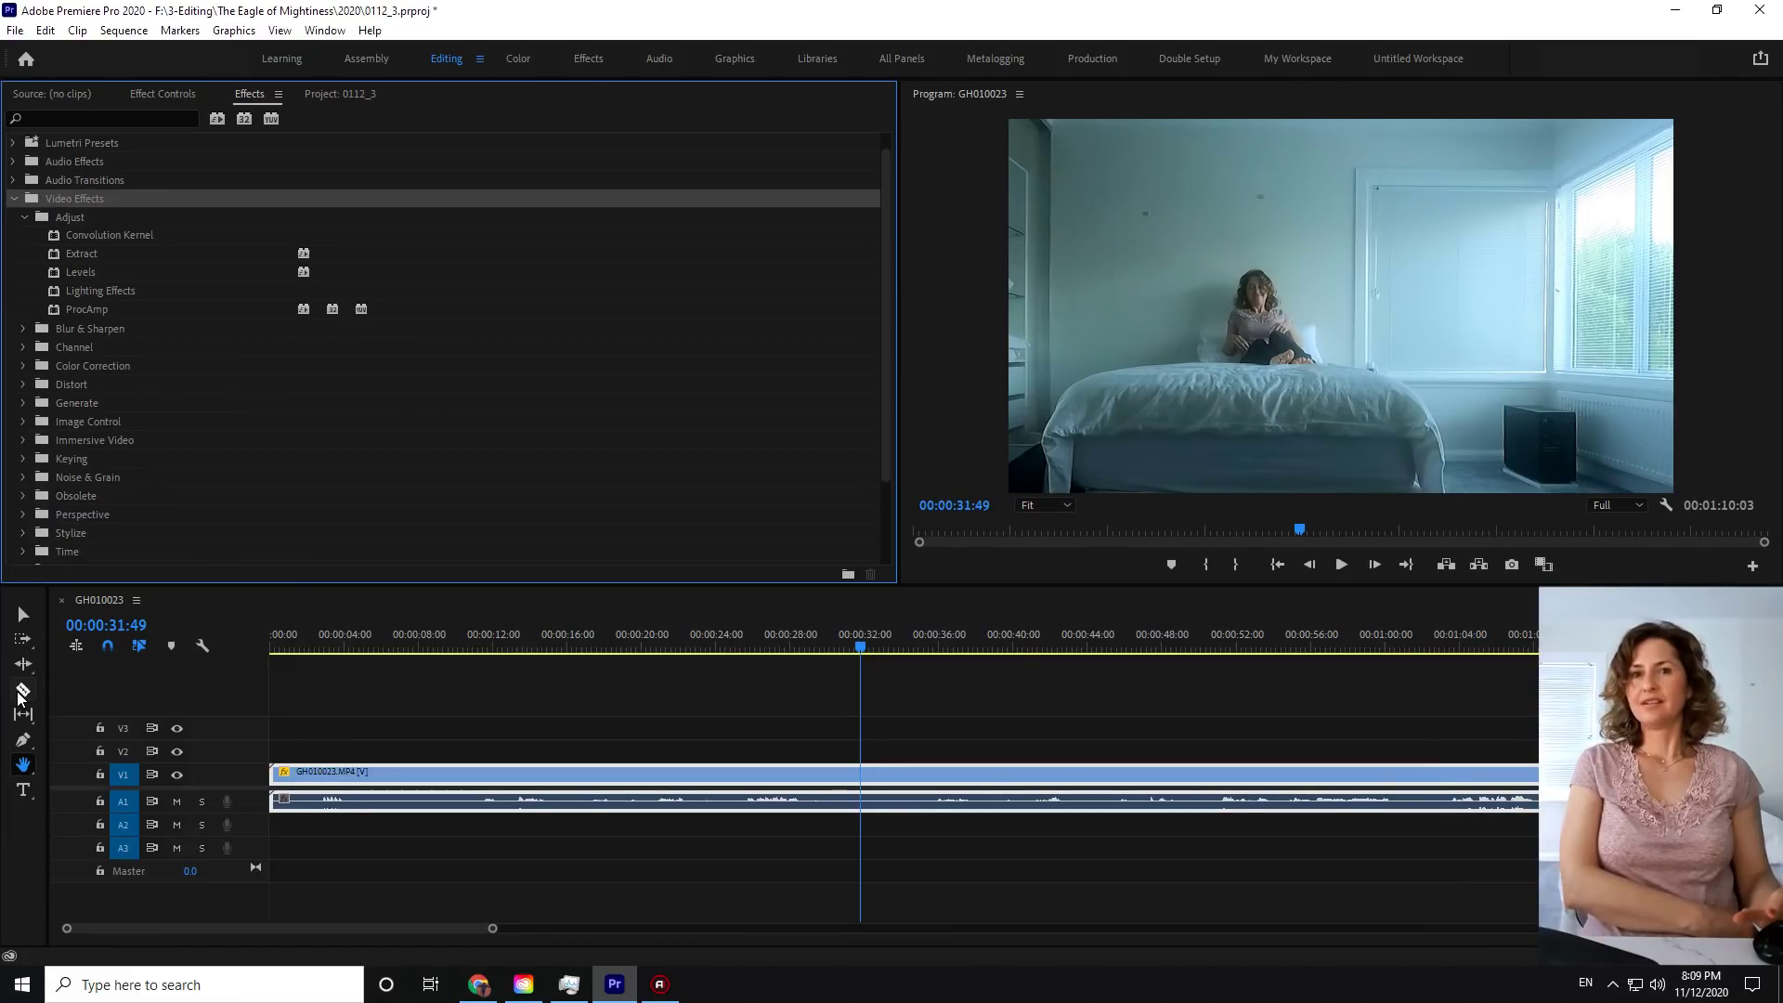
{"action": "left_click", "coordinate": [23, 693]}
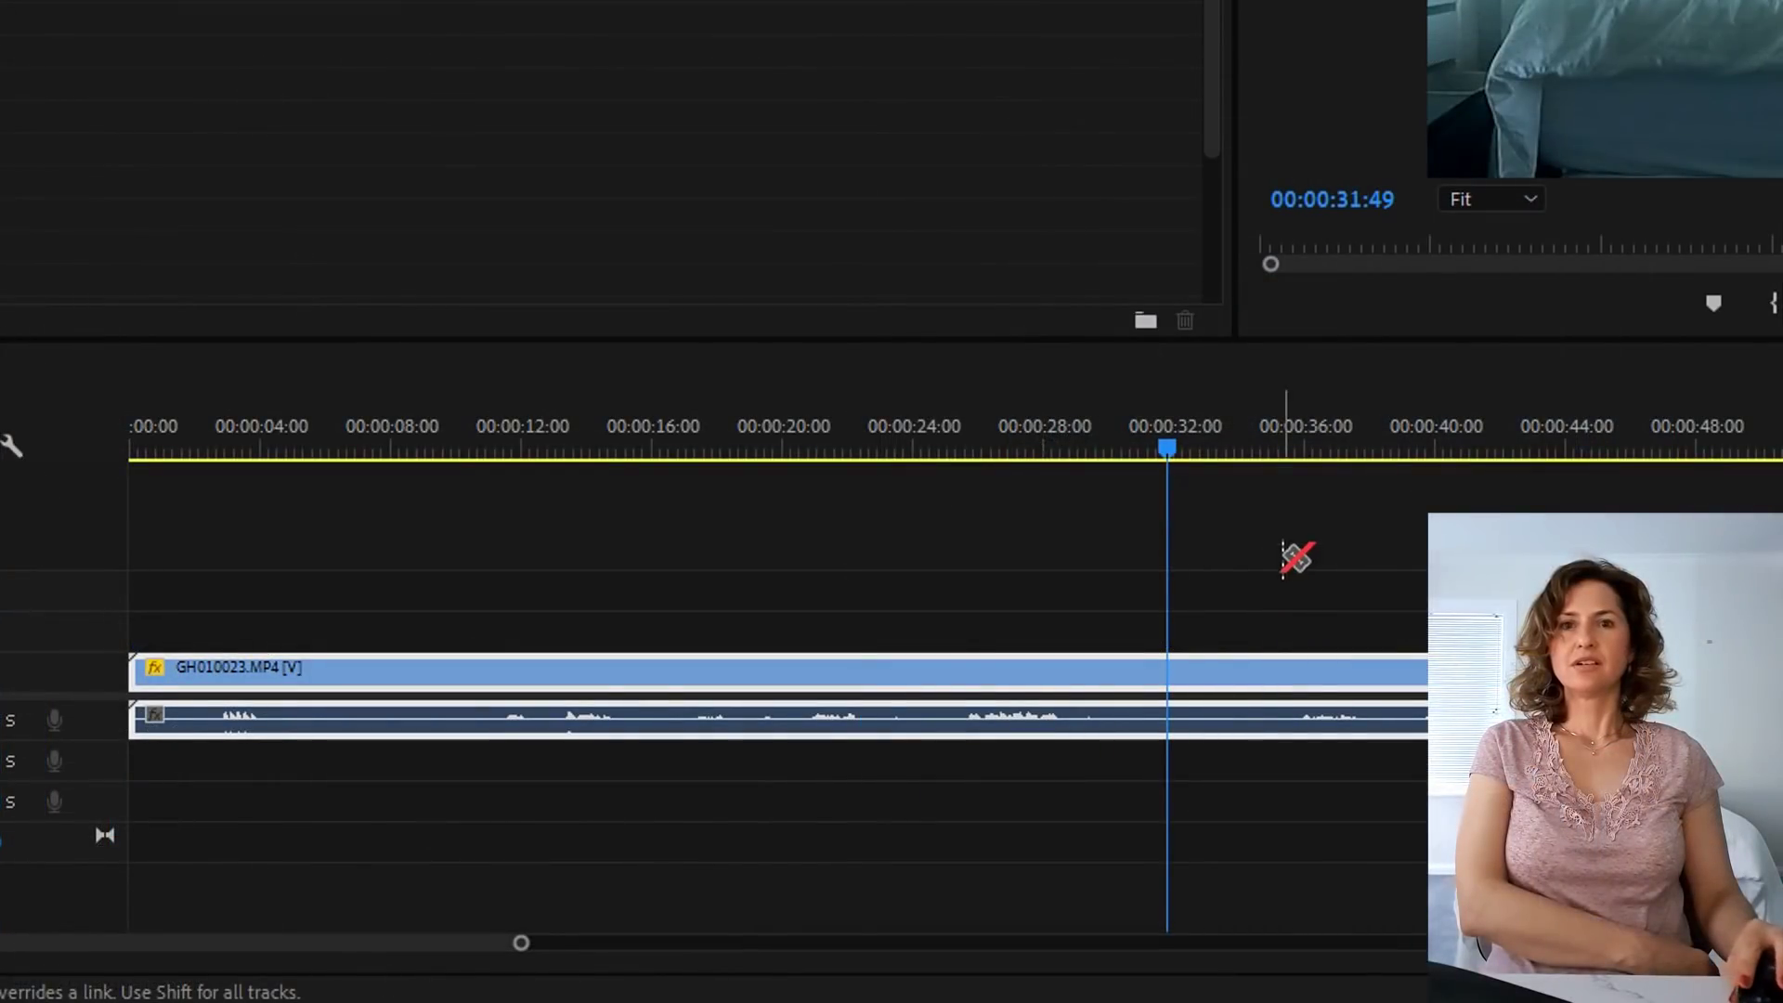
{"action": "left_click", "coordinate": [1169, 684]}
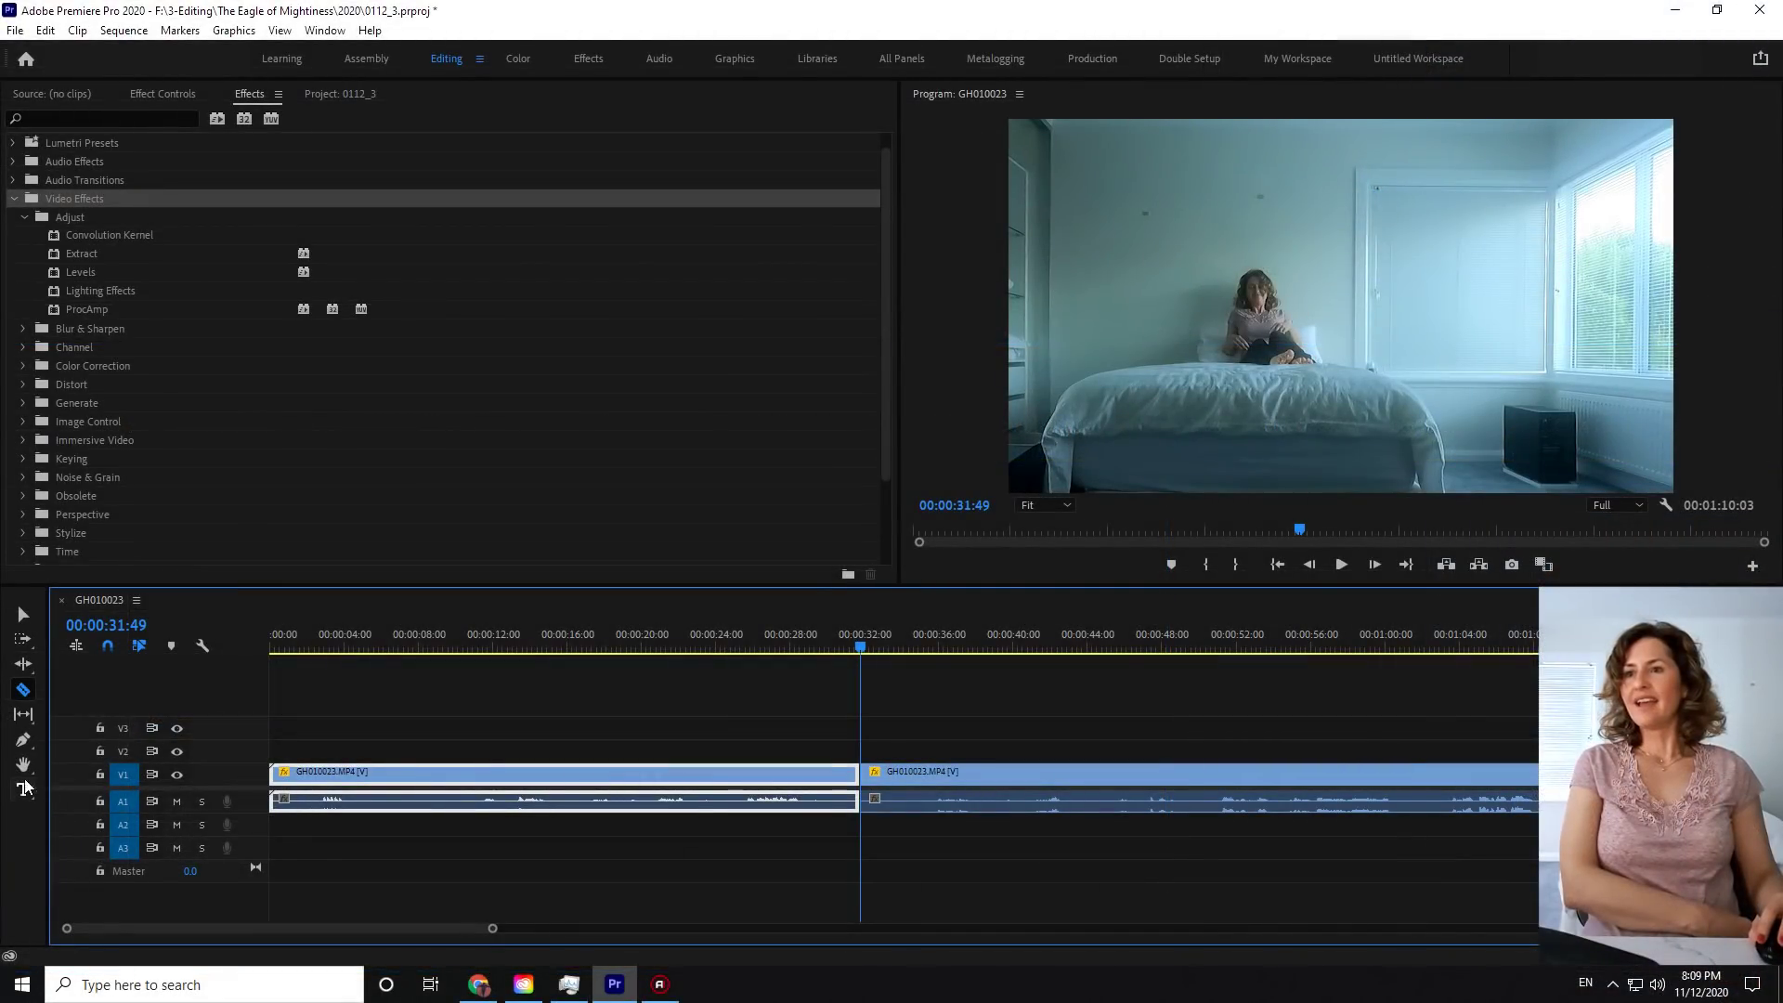
- Try to move the second segment of the split clip with the Hand tool
{"action": "key", "text": "h"}
{"action": "left_click", "coordinate": [892, 780]}
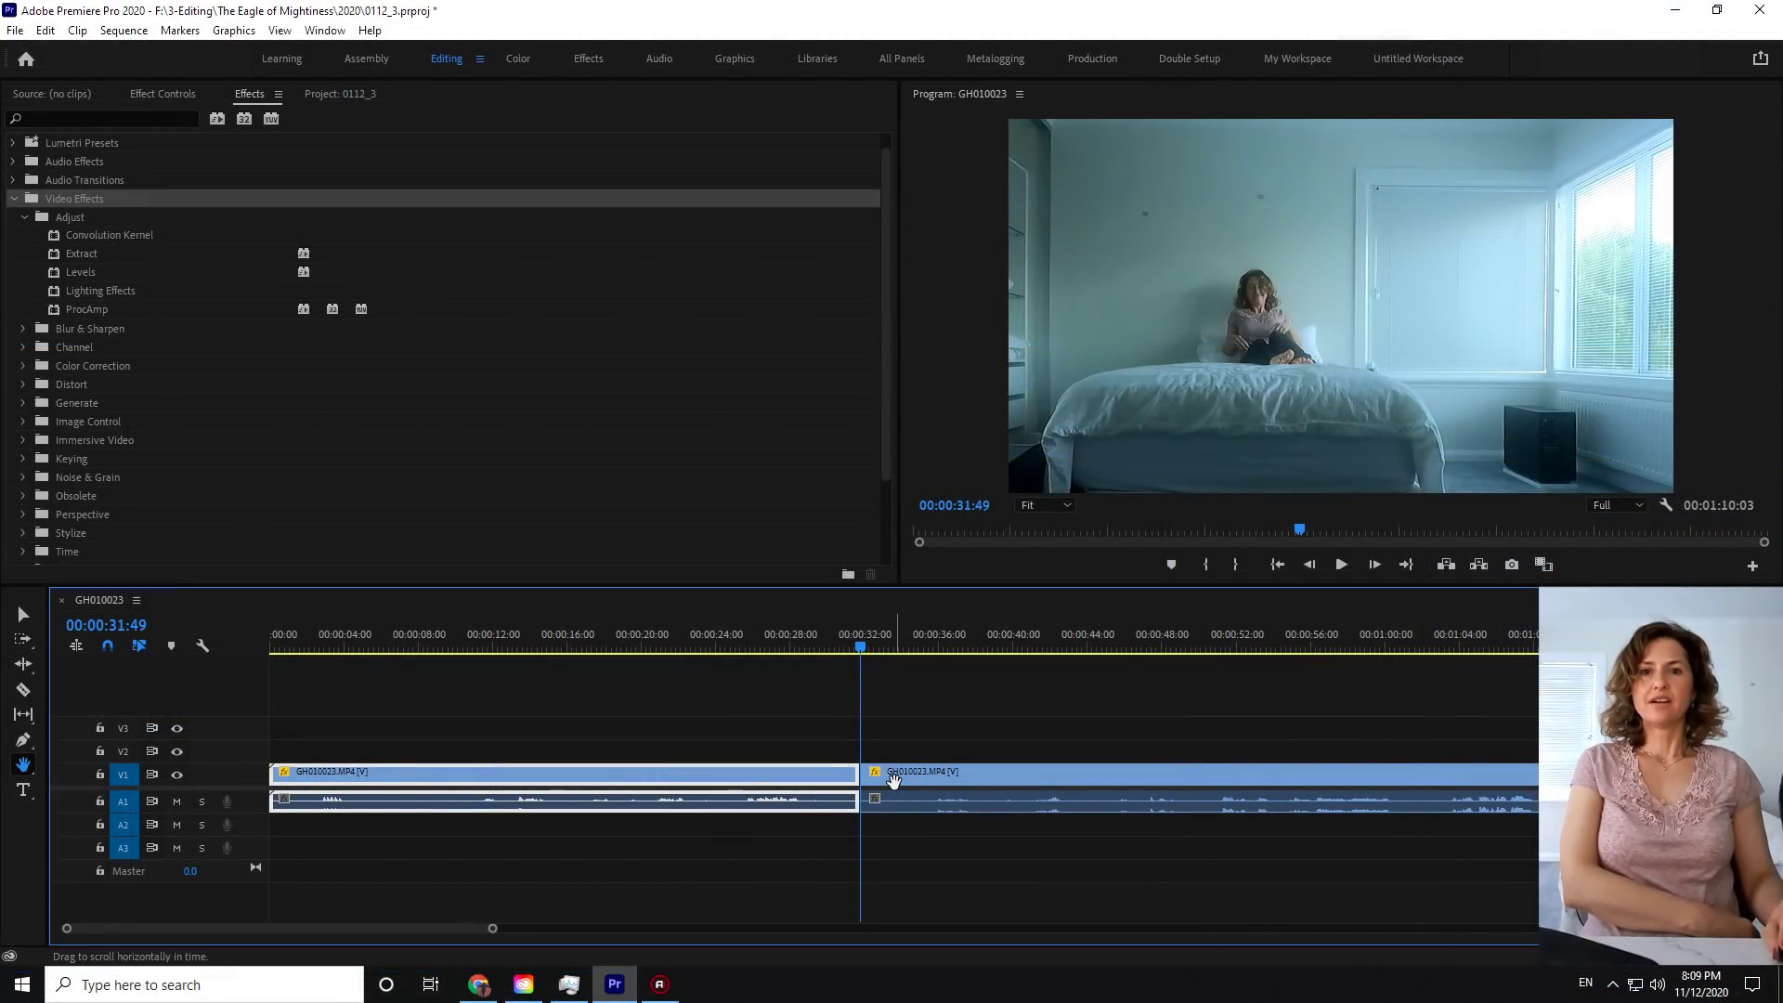
{"action": "mouse_move", "coordinate": [911, 833]}
{"action": "left_mouse_down"}
{"action": "mouse_move", "coordinate": [741, 865]}
{"action": "mouse_move", "coordinate": [928, 840]}
{"action": "left_mouse_up"}
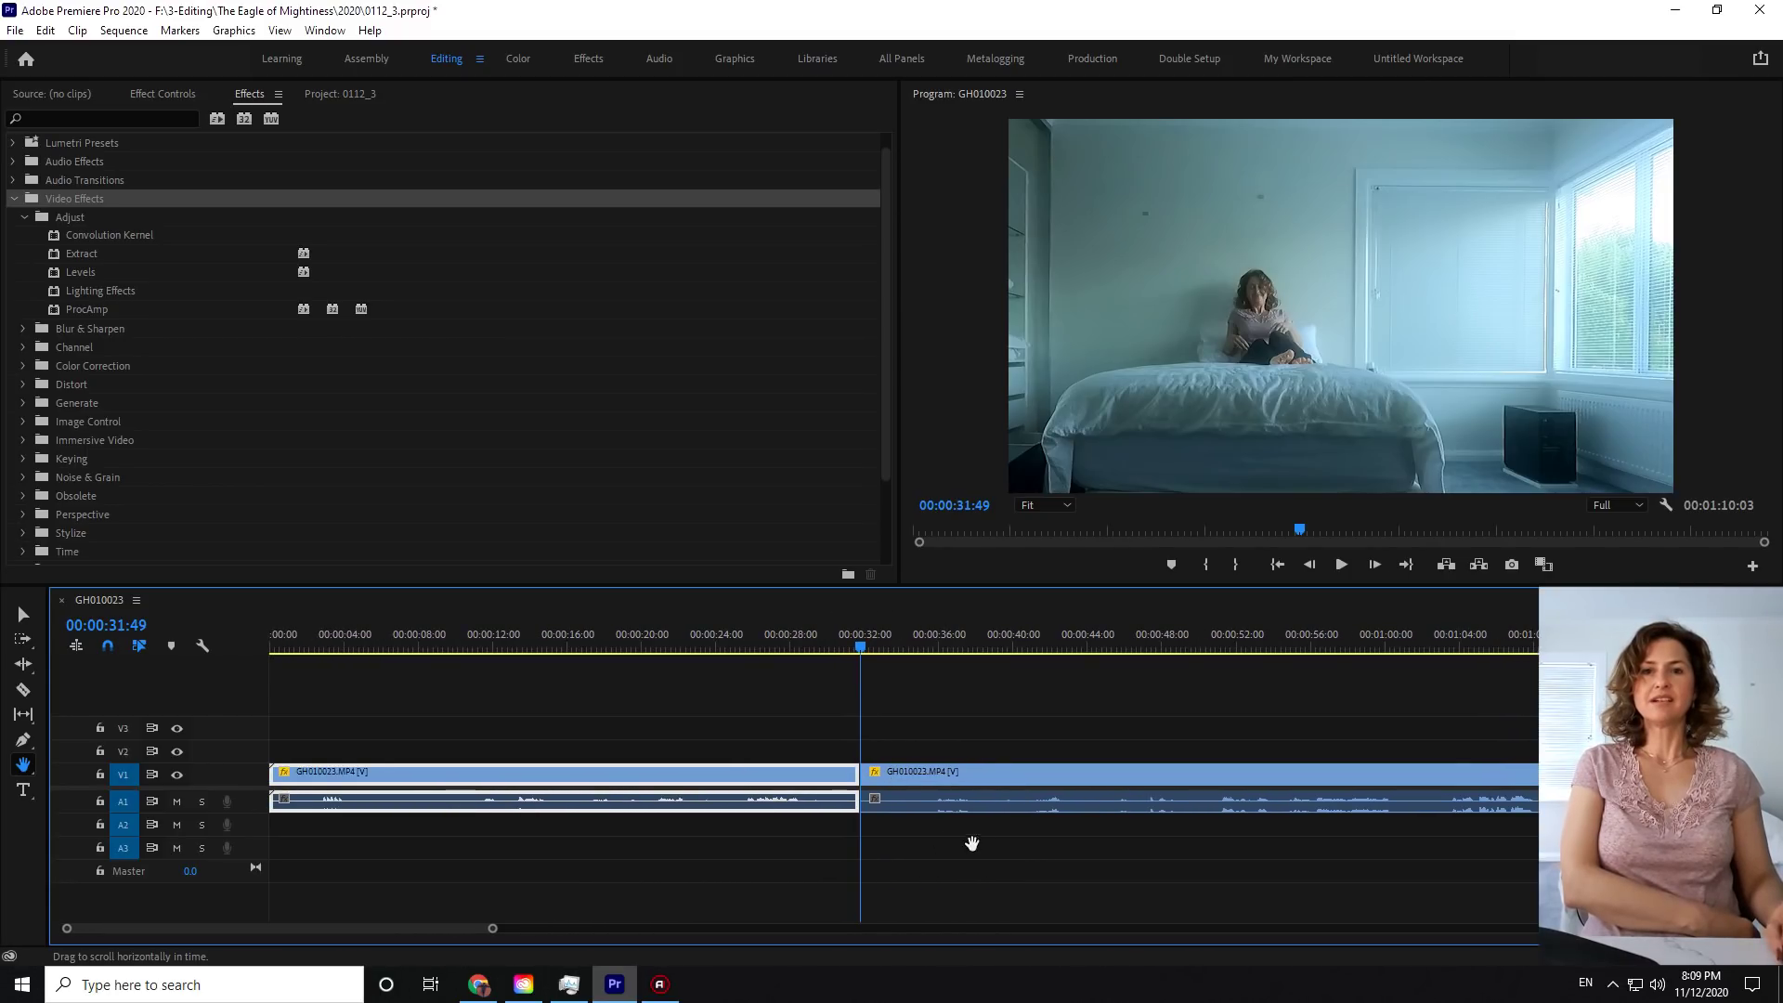
{"action": "left_click_drag", "start_coordinate": [869, 771], "coordinate": [911, 863]}
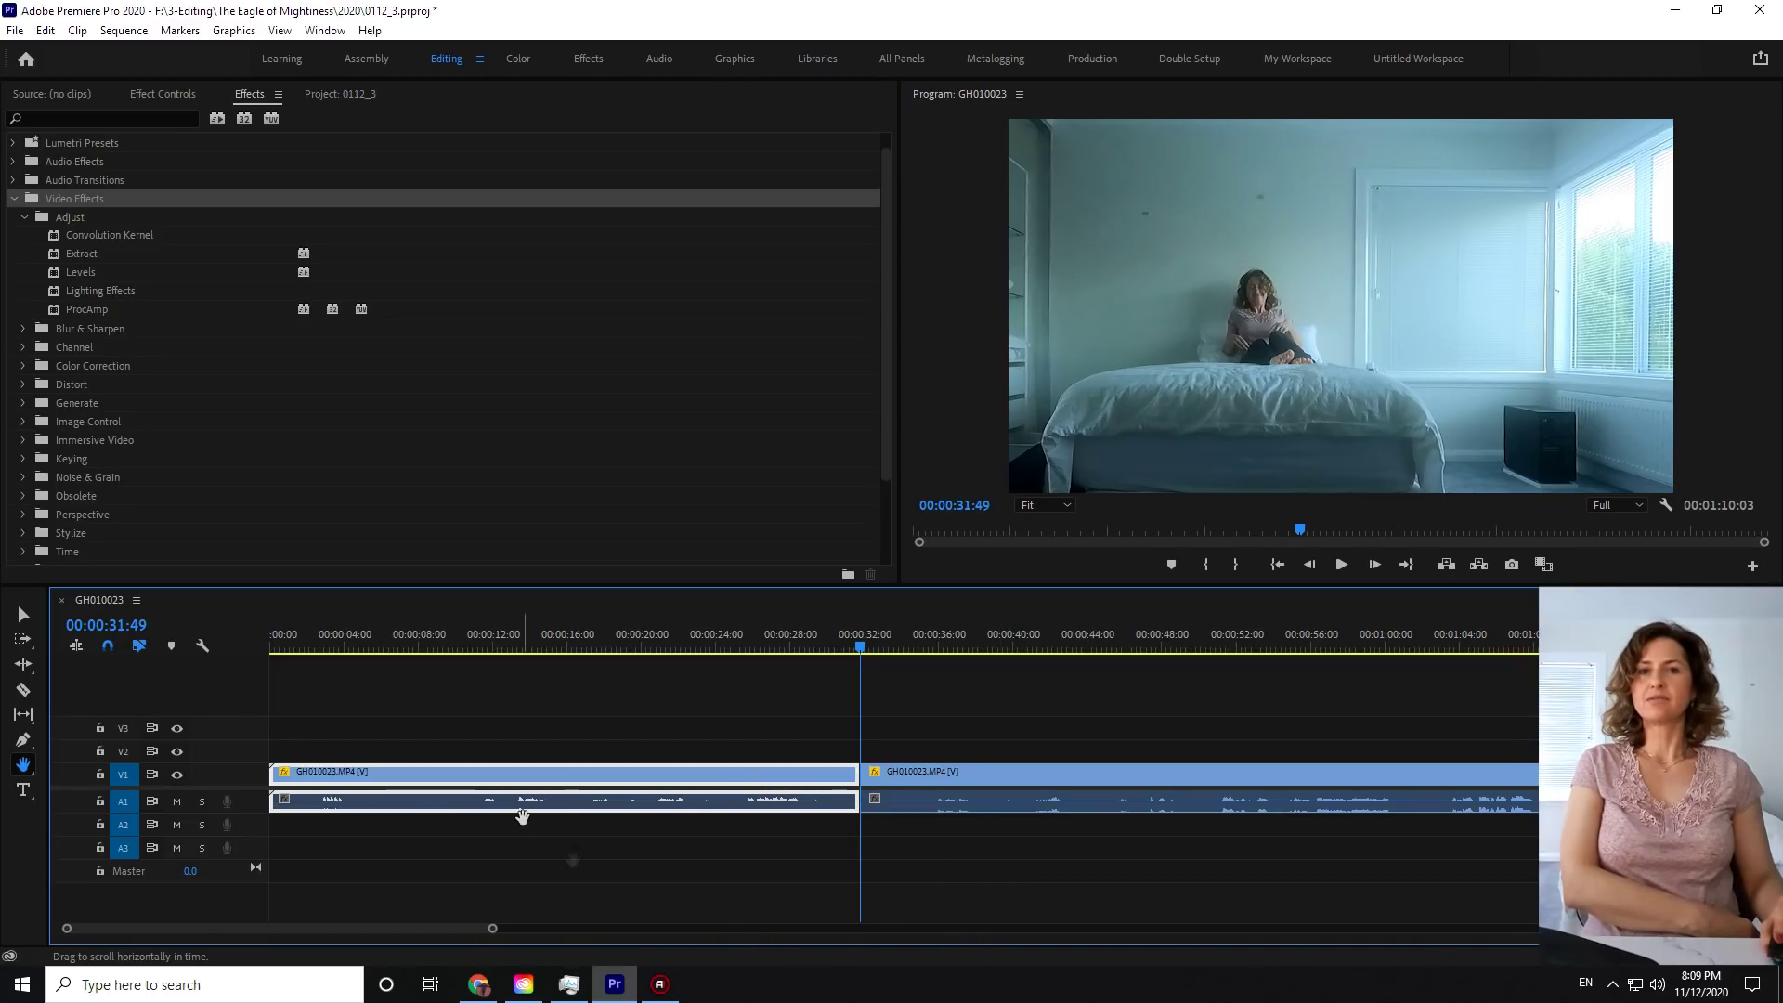
{"action": "left_click", "coordinate": [23, 764]}
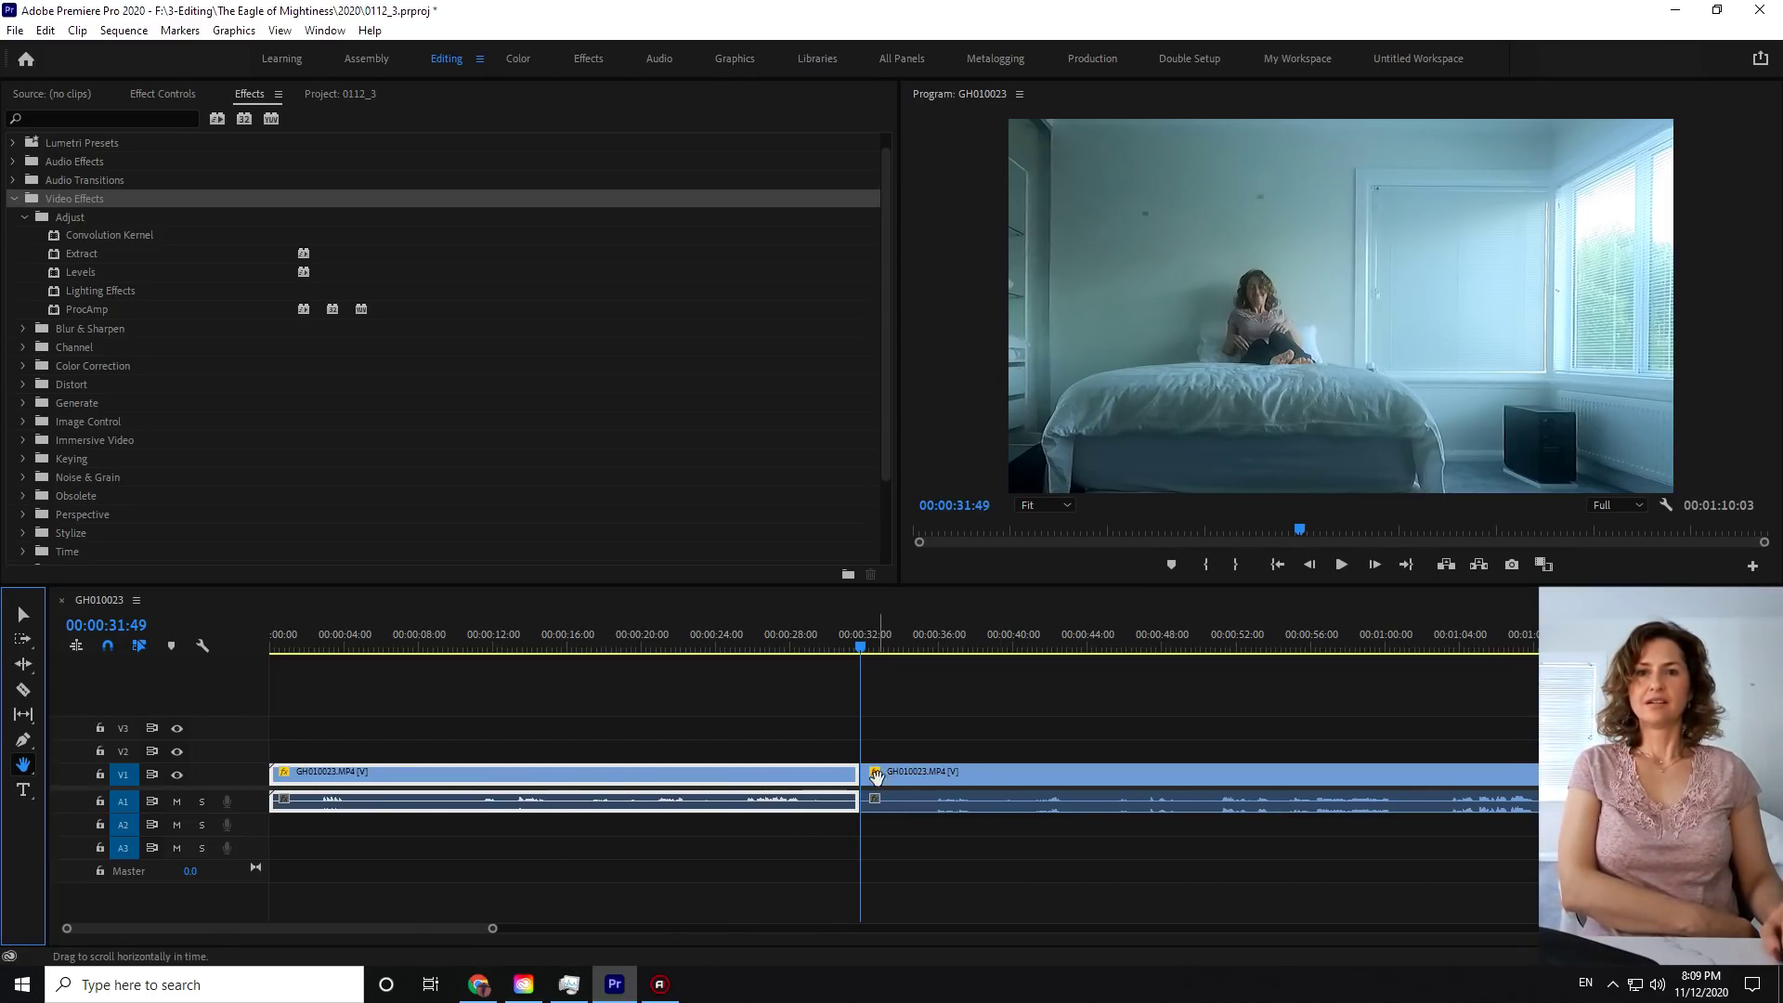
{"action": "left_click_drag", "start_coordinate": [876, 775], "coordinate": [896, 836]}
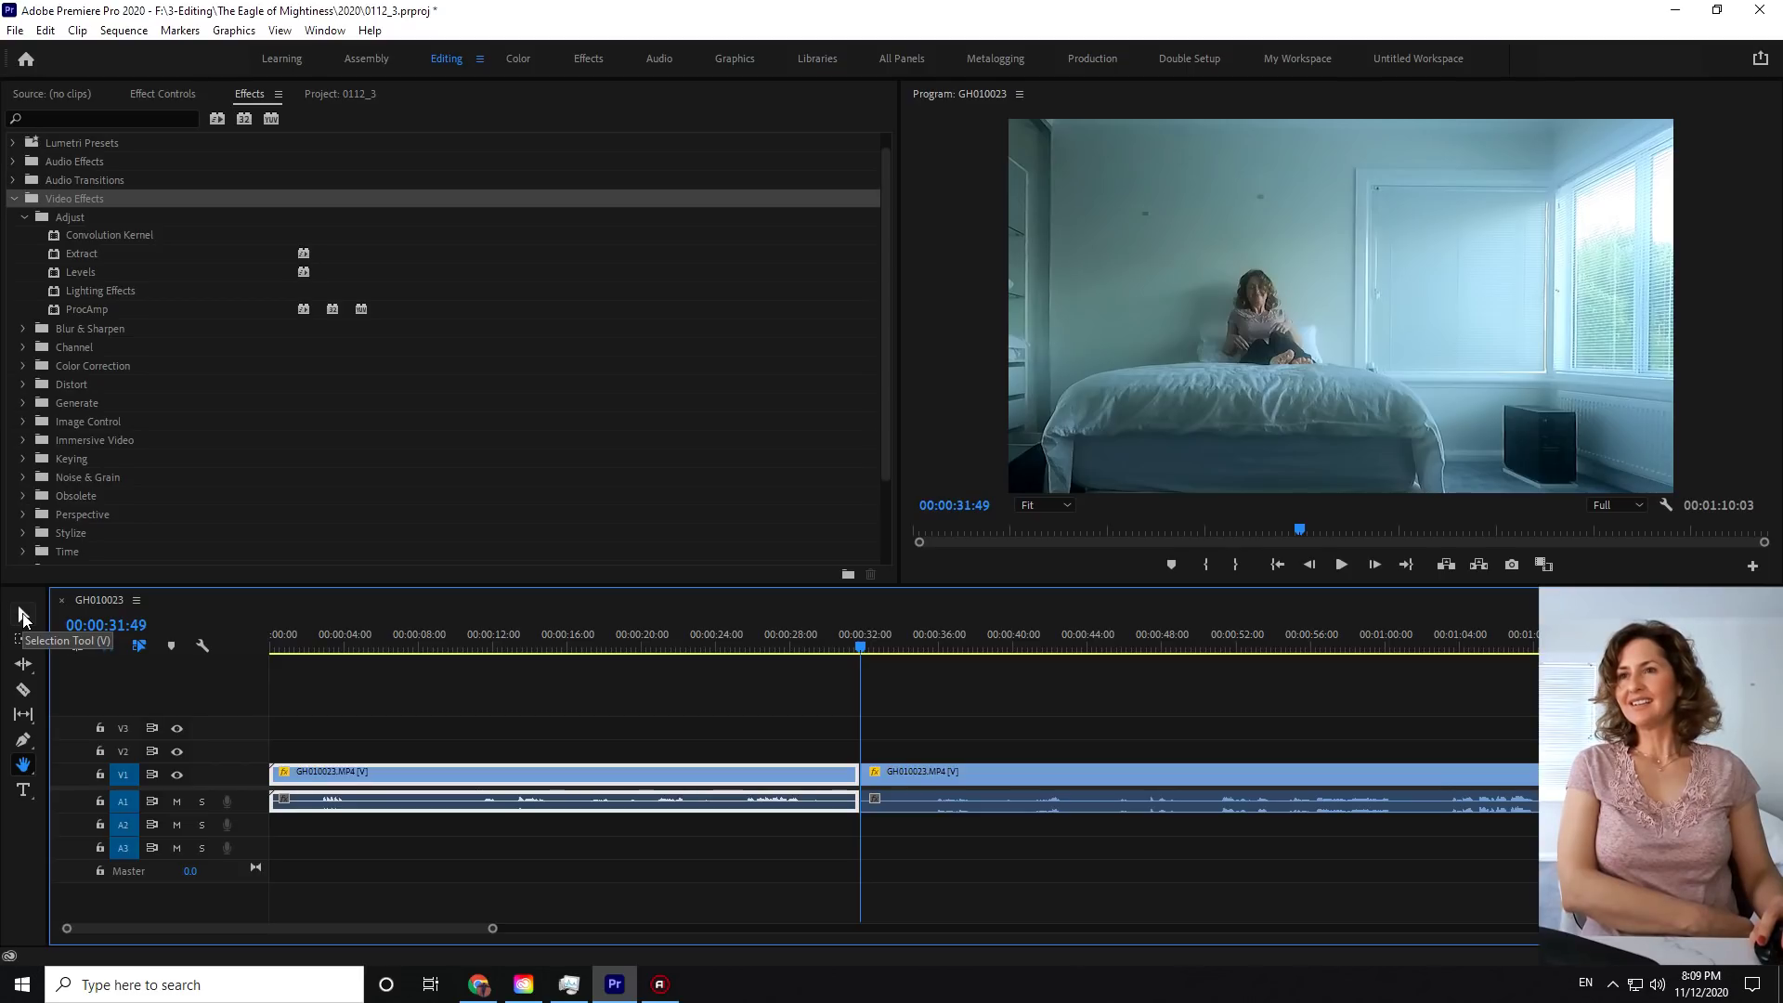
- Select the second clip segment with the Selection tool and try moving it once more with the Hand tool
{"action": "left_click", "coordinate": [23, 614]}
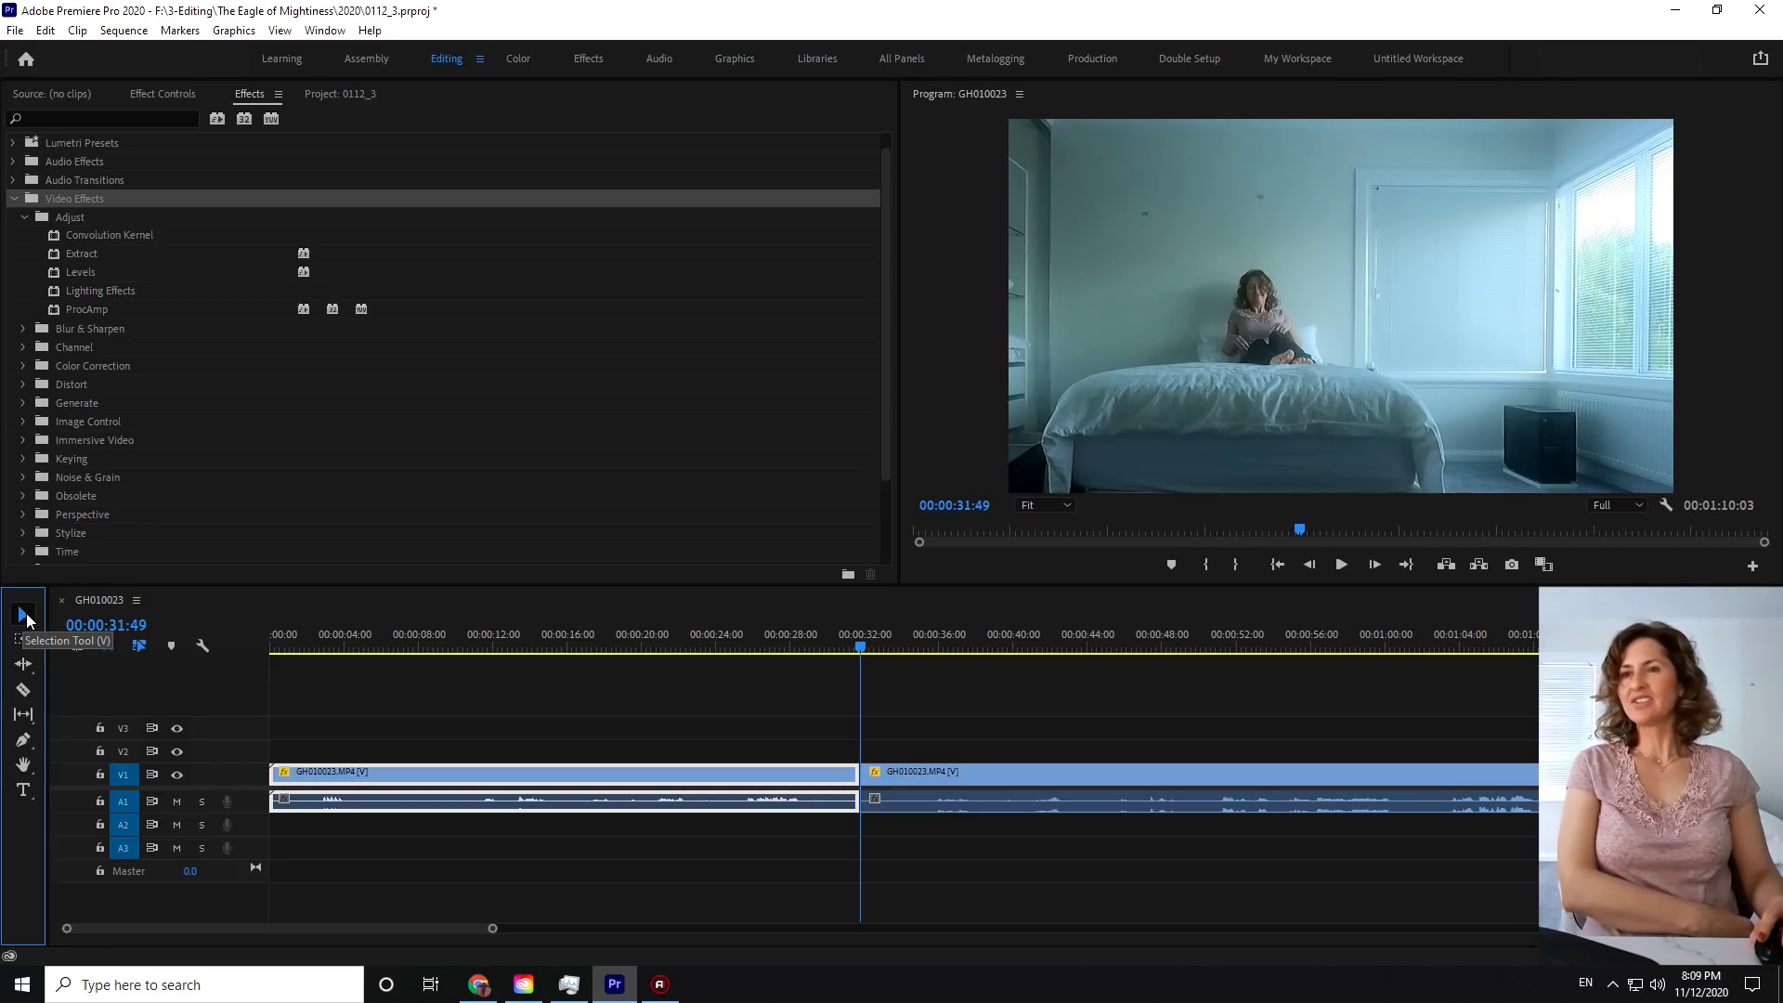
{"action": "left_click", "coordinate": [922, 783]}
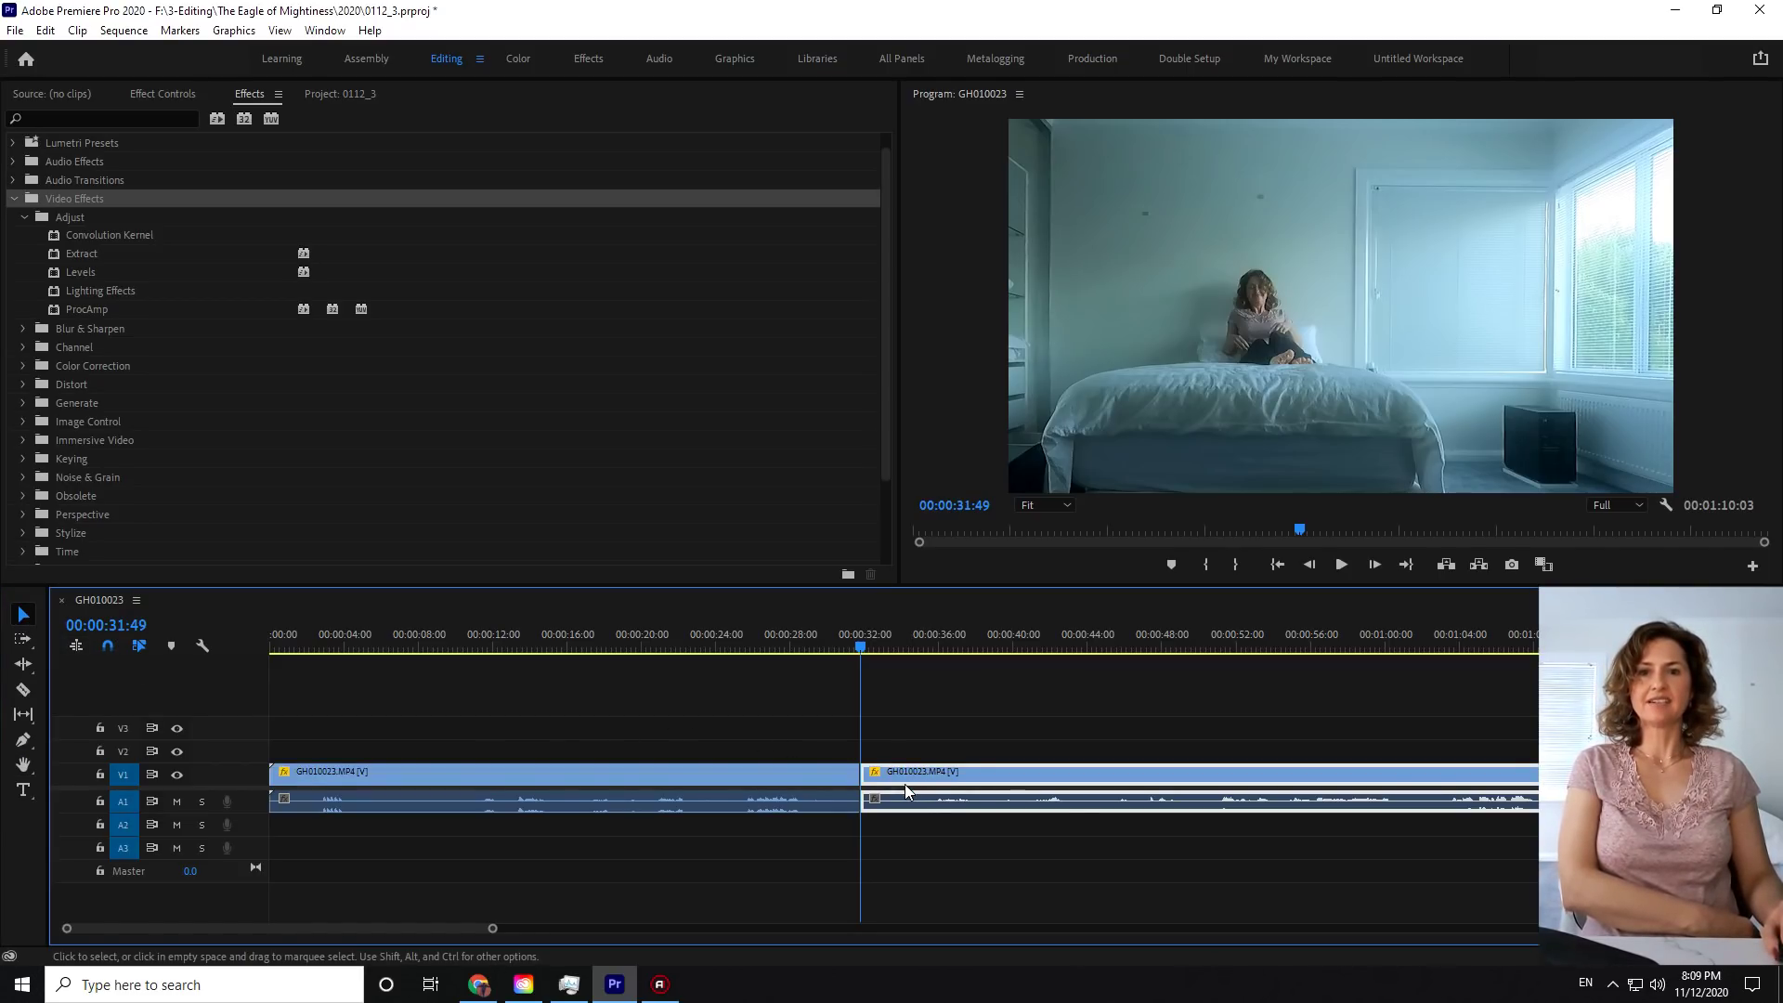
{"action": "left_click", "coordinate": [21, 765]}
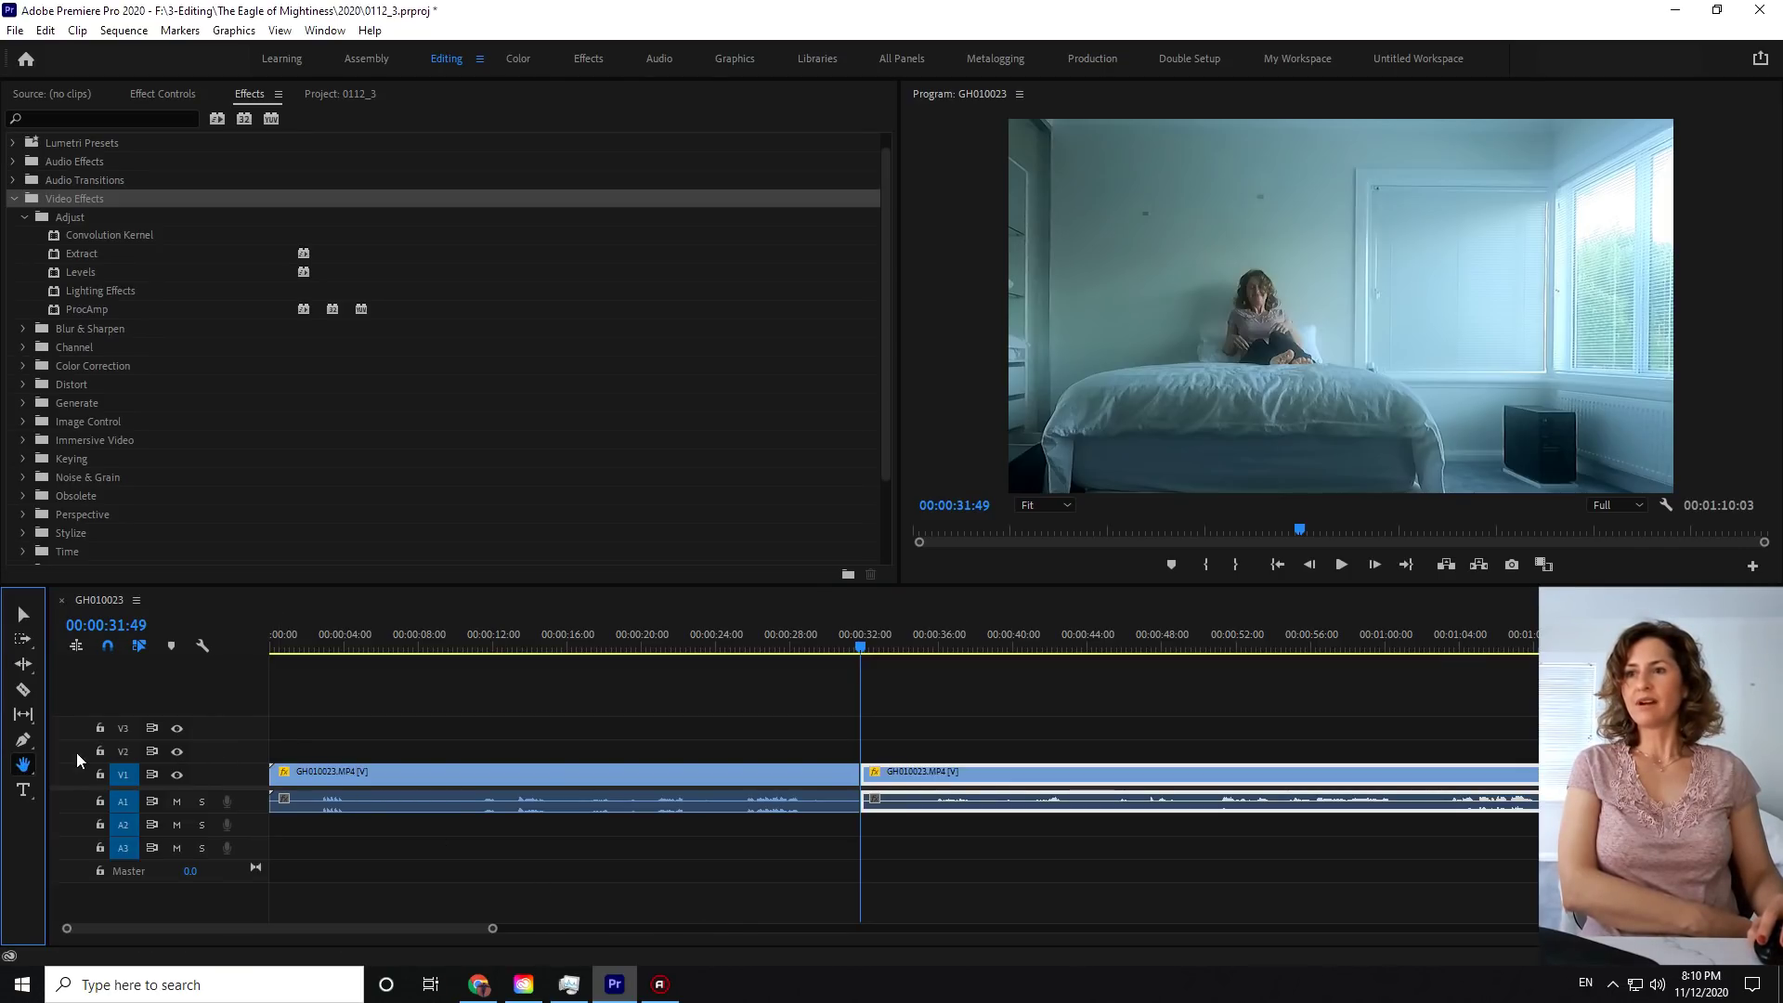
{"action": "left_click_drag", "start_coordinate": [922, 817], "coordinate": [1178, 816]}
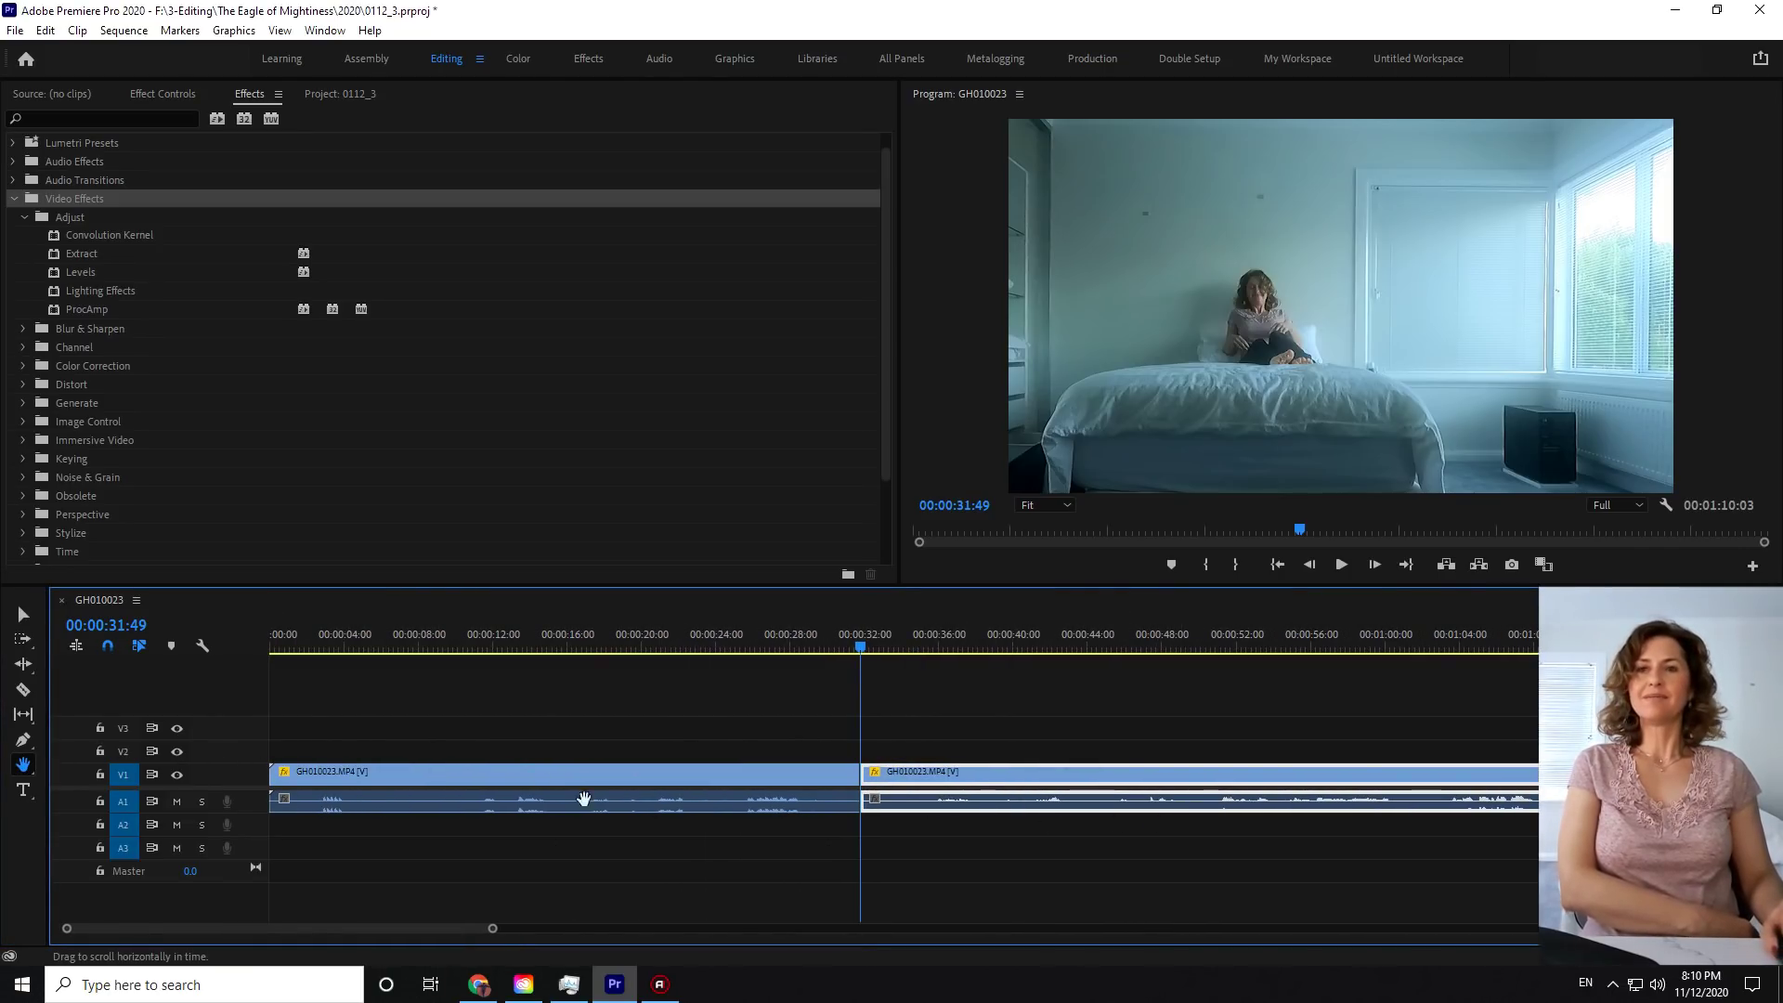
- Move the second clip segment to tracks V2 and A2 at the sequence start, stacked over the first segment
{"action": "left_click", "coordinate": [23, 614]}
{"action": "left_click", "coordinate": [910, 782]}
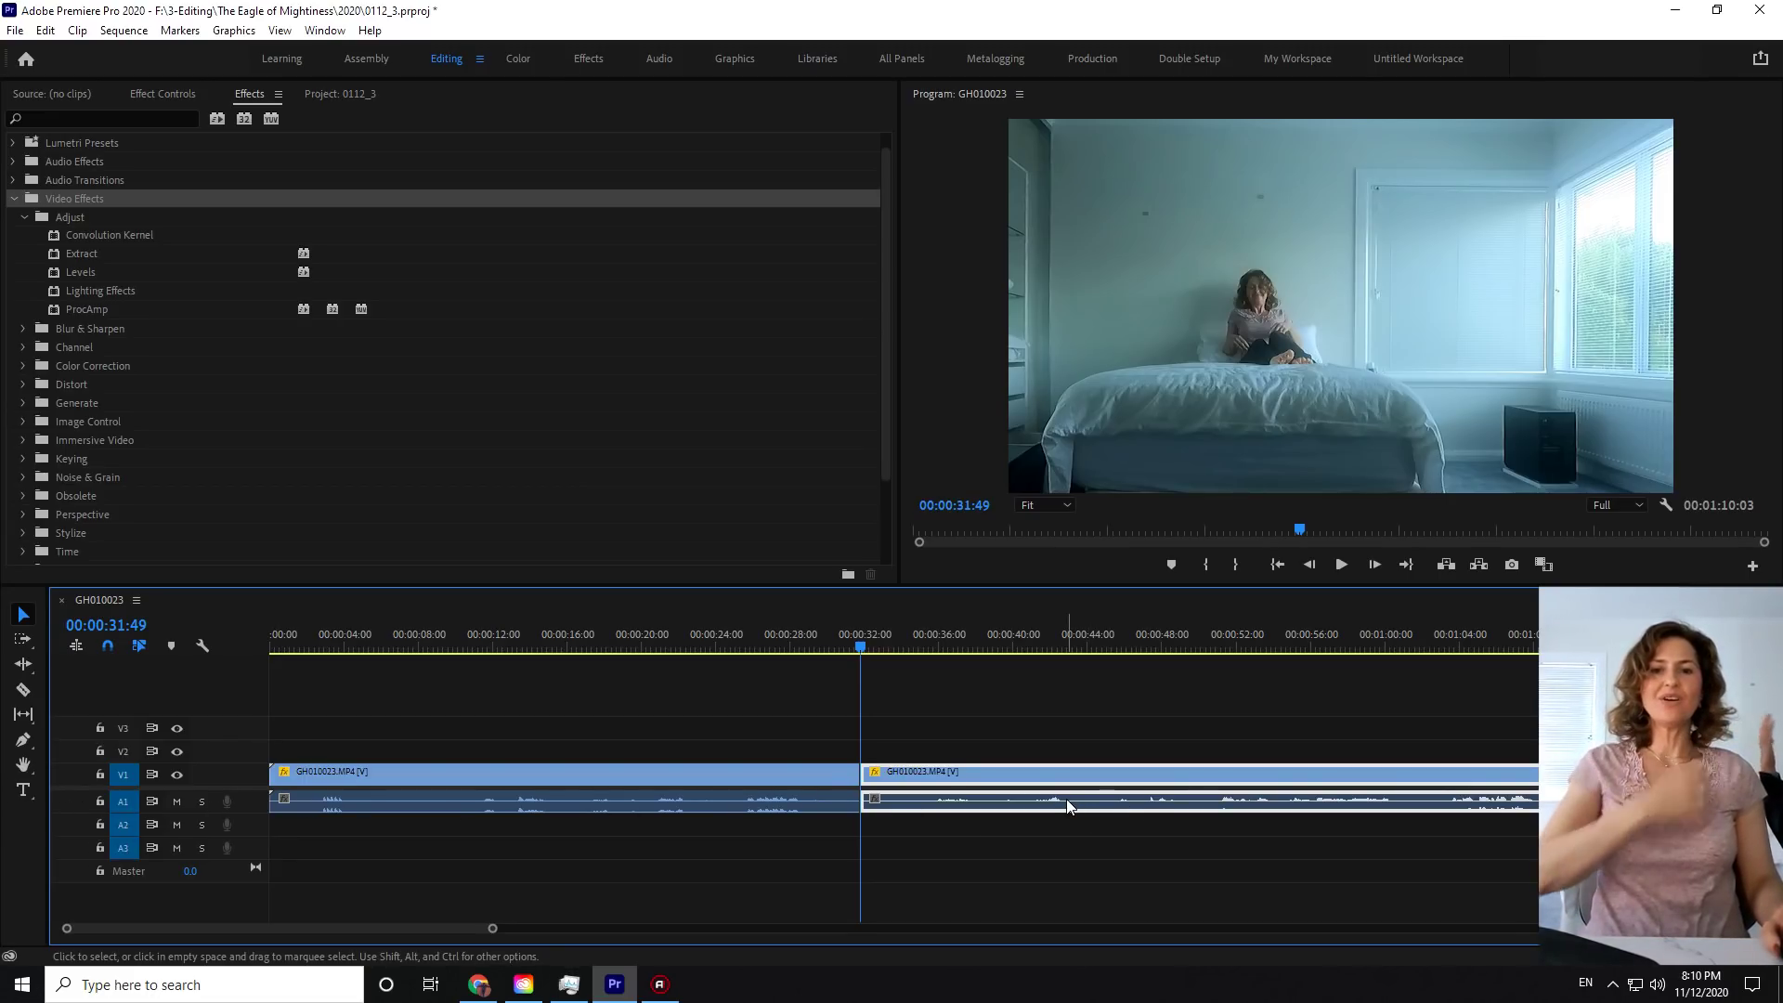
{"action": "mouse_move", "coordinate": [1066, 799]}
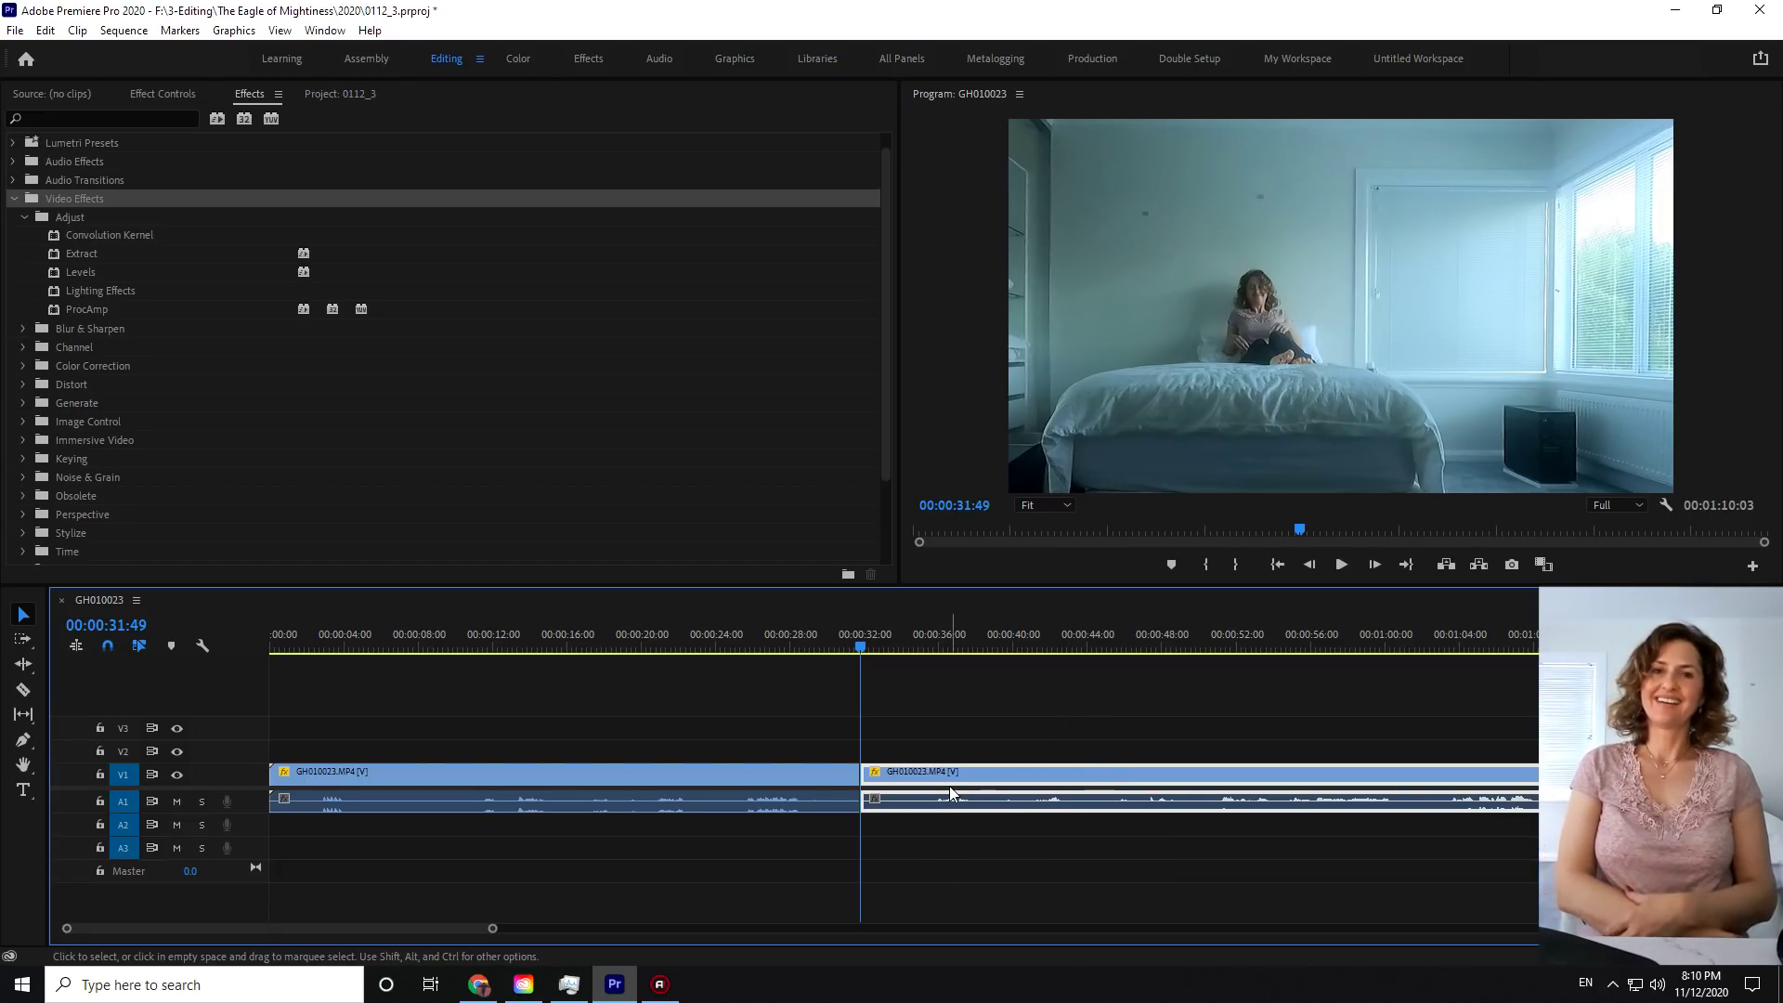
{"action": "mouse_move", "coordinate": [949, 786]}
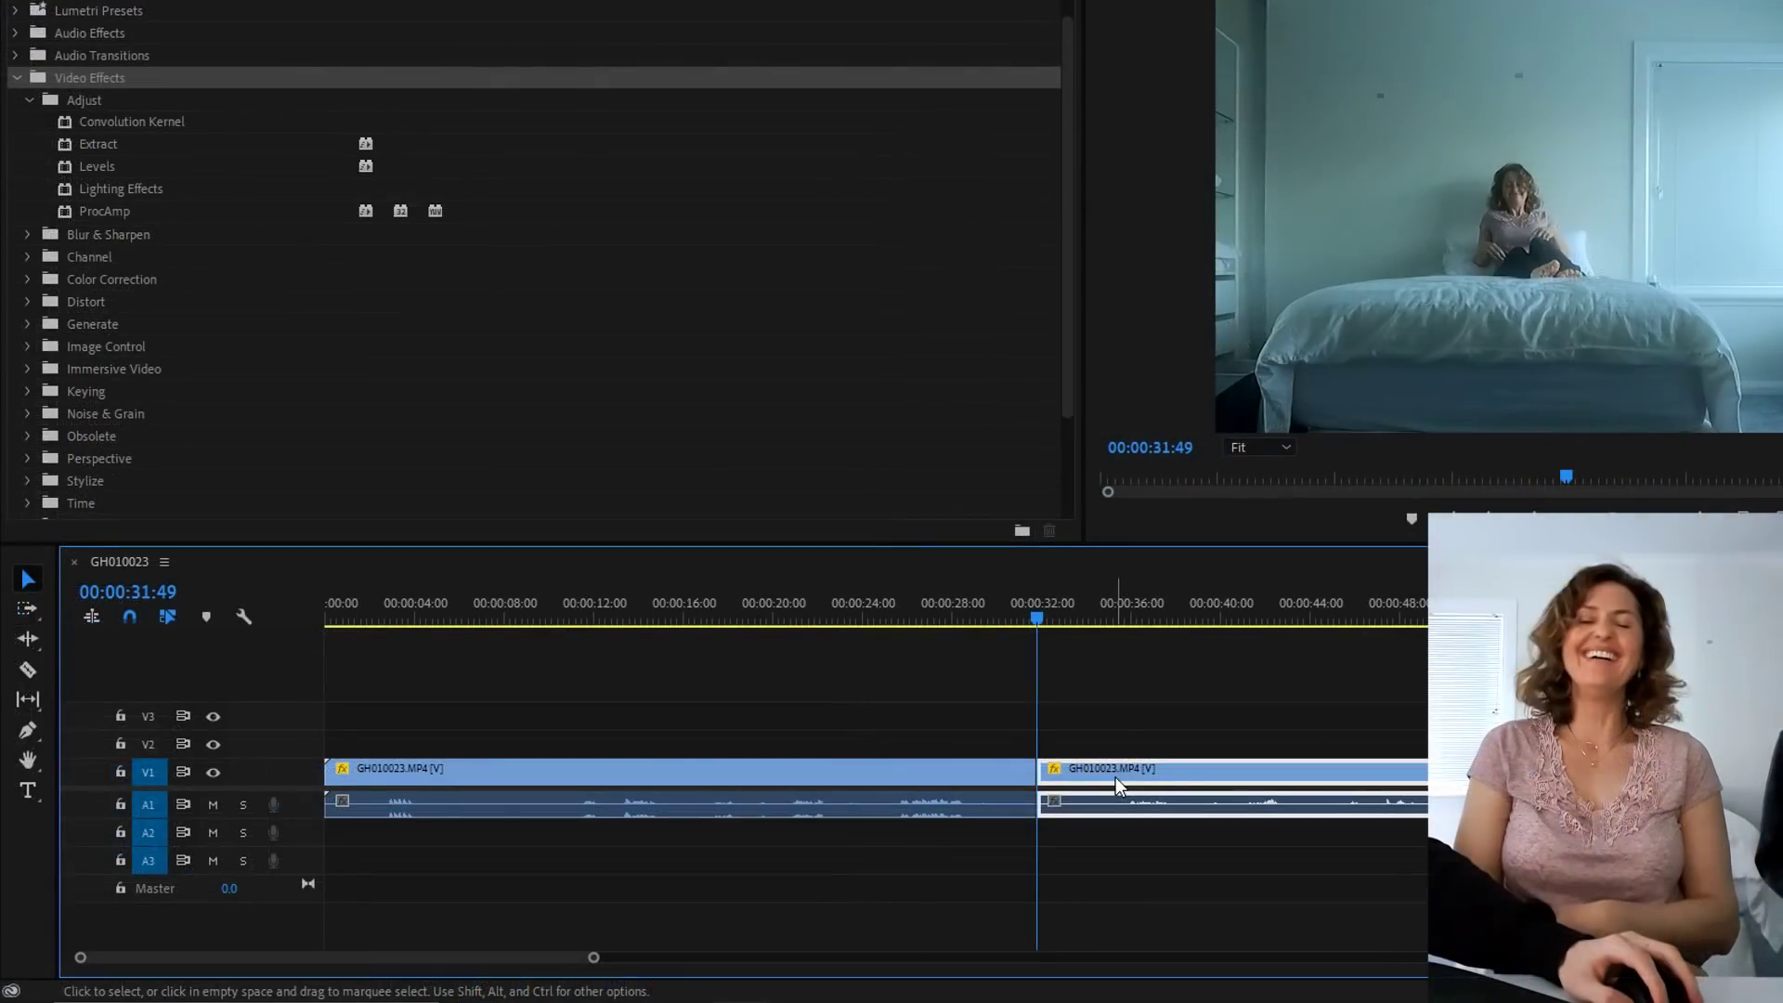
{"action": "left_click_drag", "start_coordinate": [926, 776], "coordinate": [912, 733]}
{"action": "left_click_drag", "start_coordinate": [1102, 724], "coordinate": [1195, 840]}
{"action": "left_click_drag", "start_coordinate": [1201, 749], "coordinate": [376, 749]}
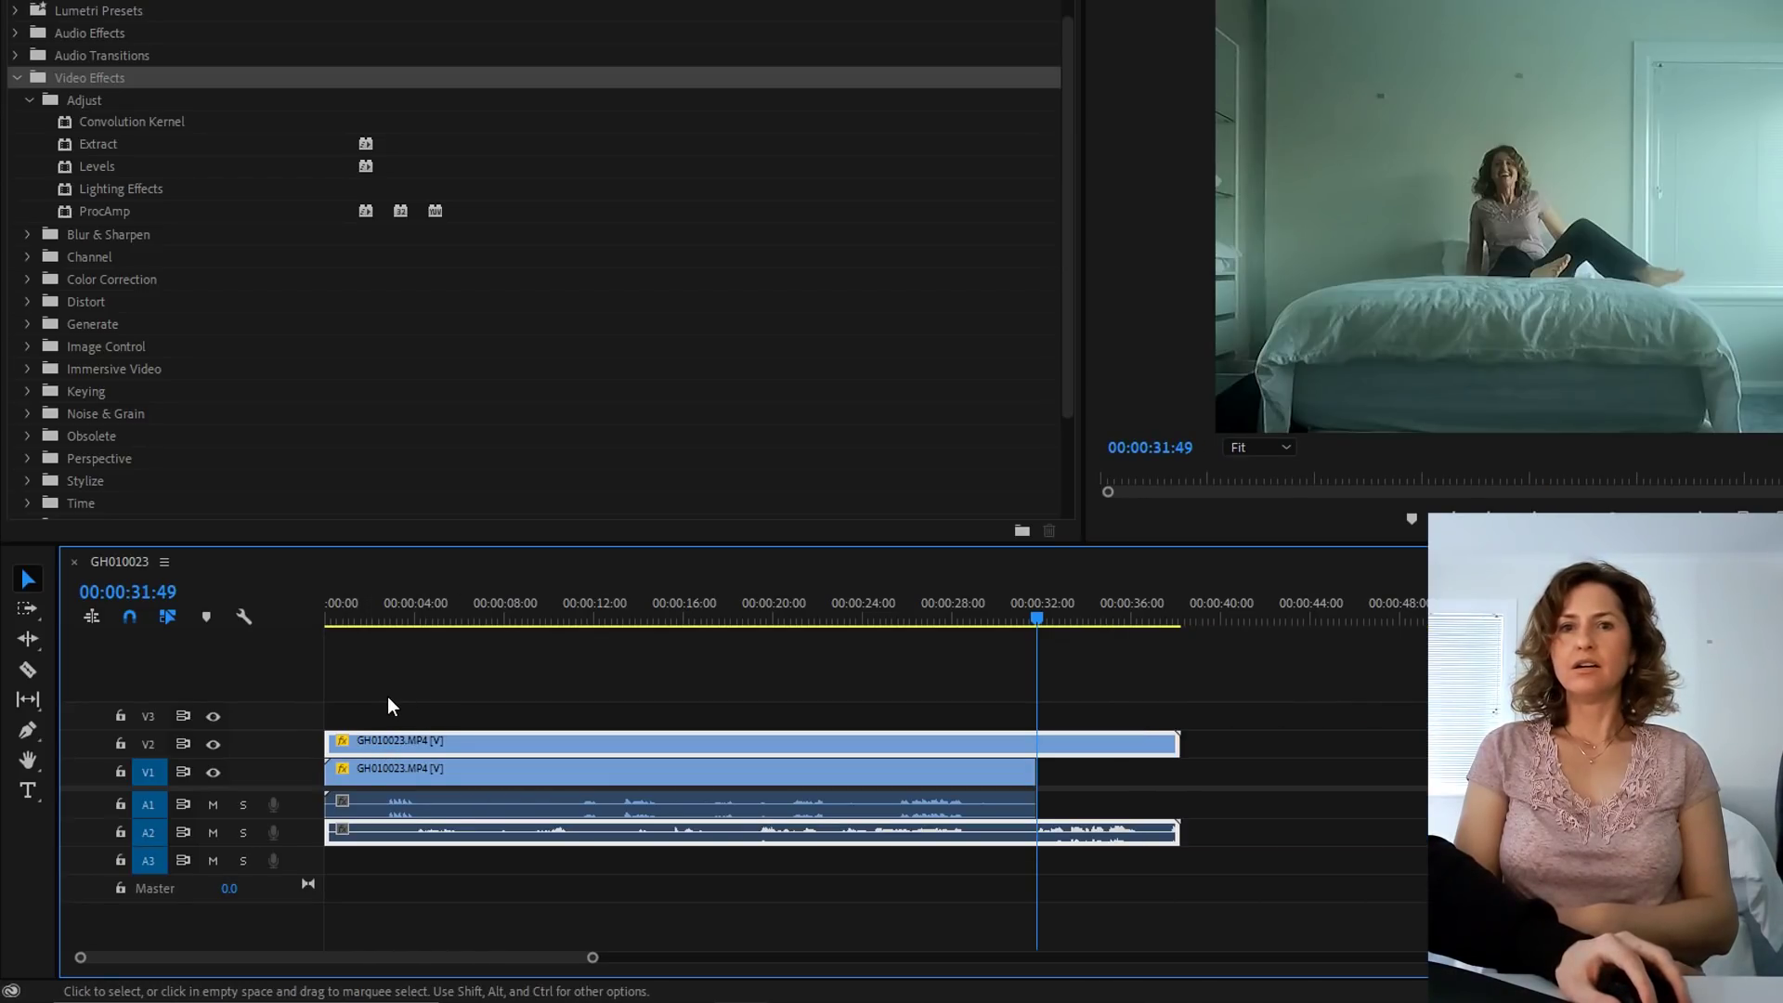
- Move the playhead to 00:00:02:45 and compare the stacked V2 and V1 clips by selecting each in turn
{"action": "left_click", "coordinate": [377, 696]}
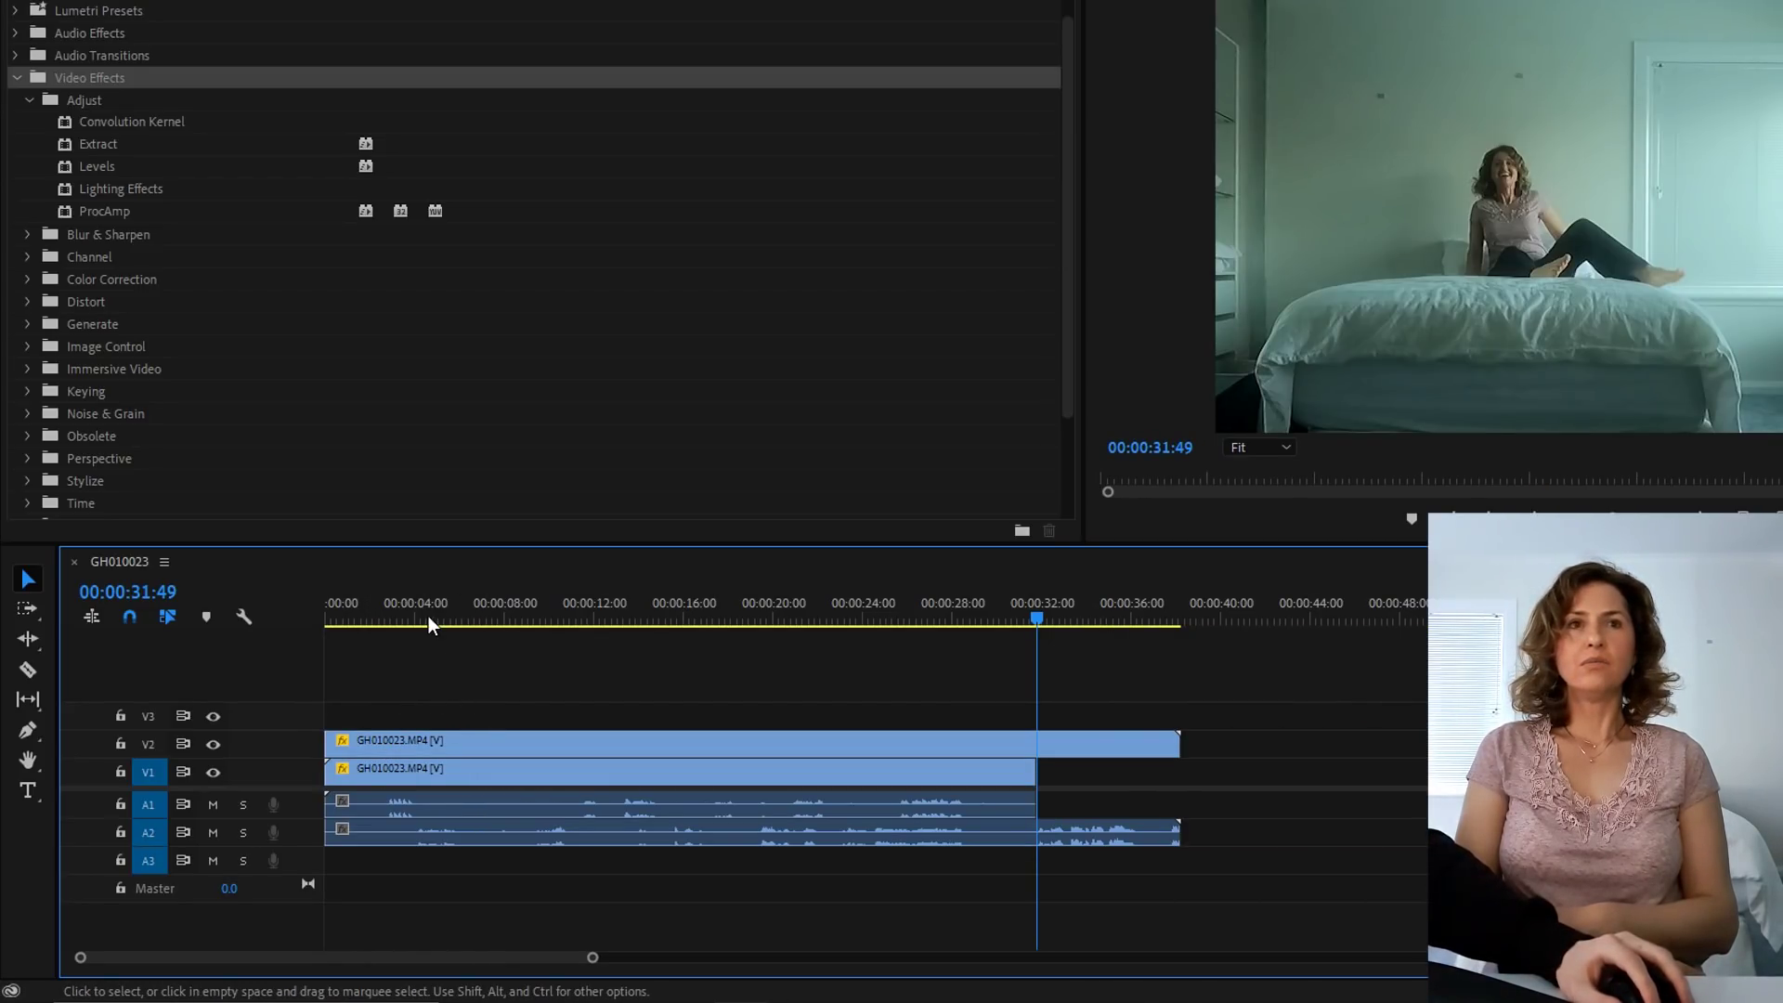
{"action": "left_click", "coordinate": [387, 617]}
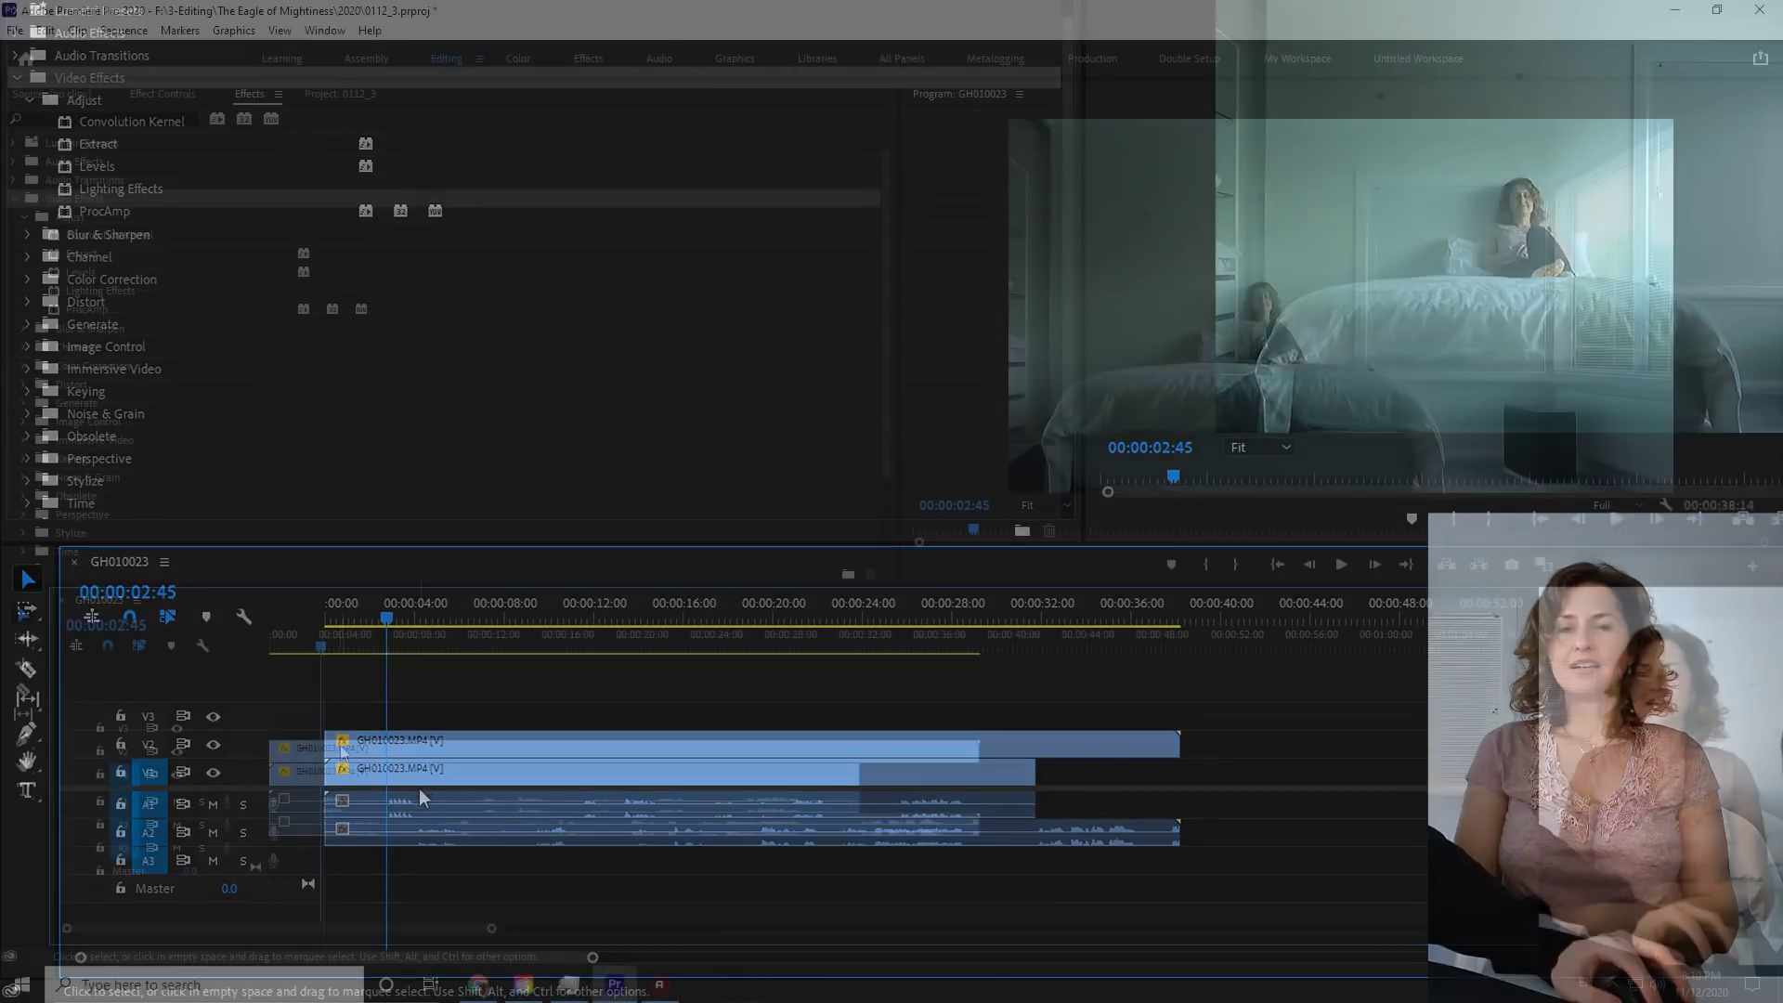
{"action": "left_click", "coordinate": [410, 745]}
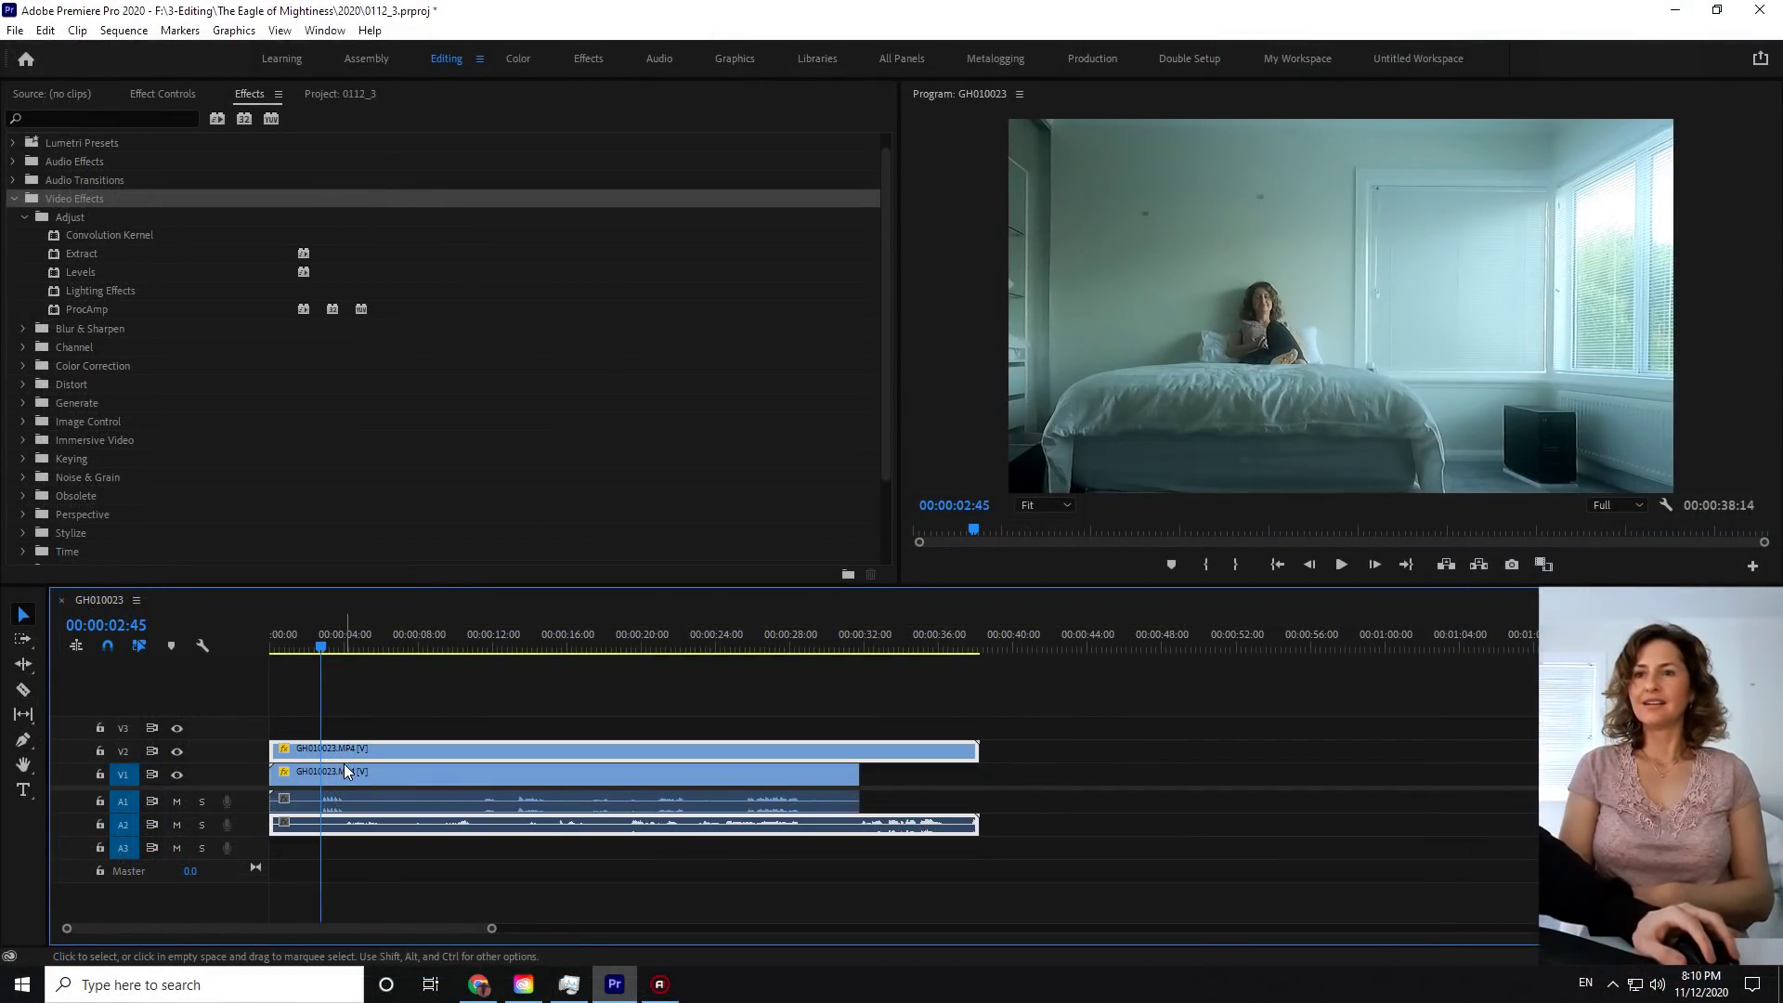
{"action": "left_click", "coordinate": [346, 774]}
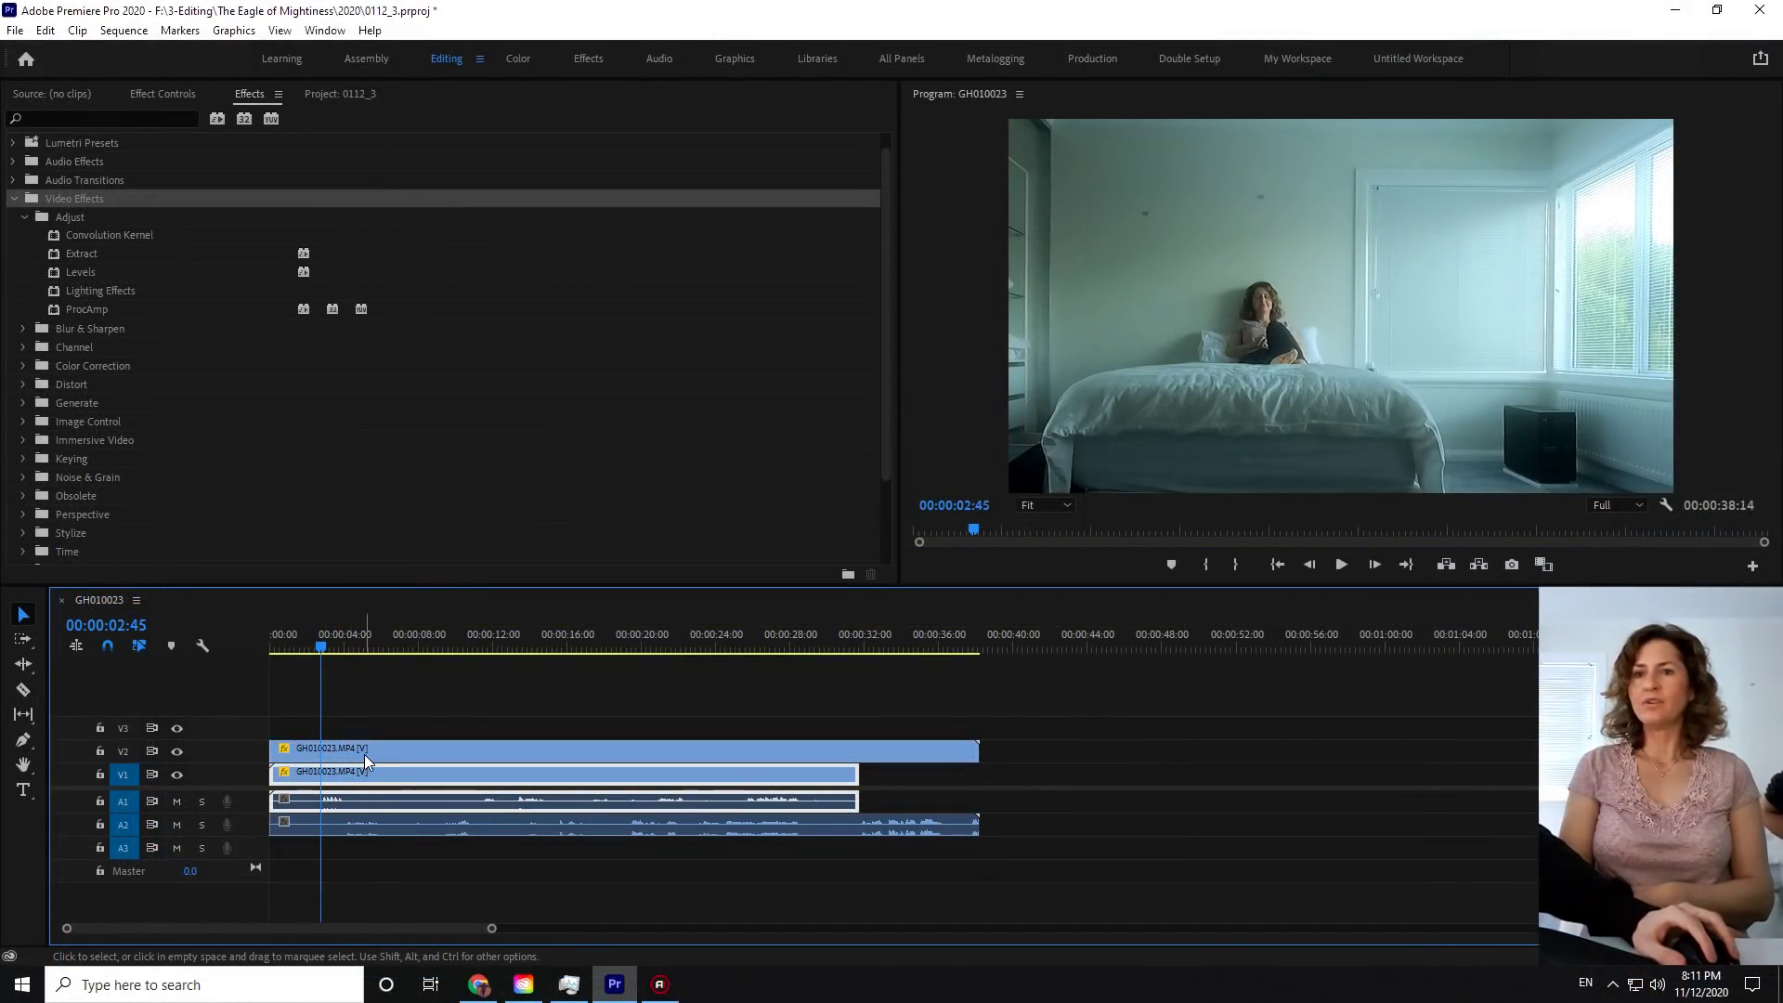
{"action": "left_click", "coordinate": [370, 751]}
{"action": "left_click", "coordinate": [375, 717]}
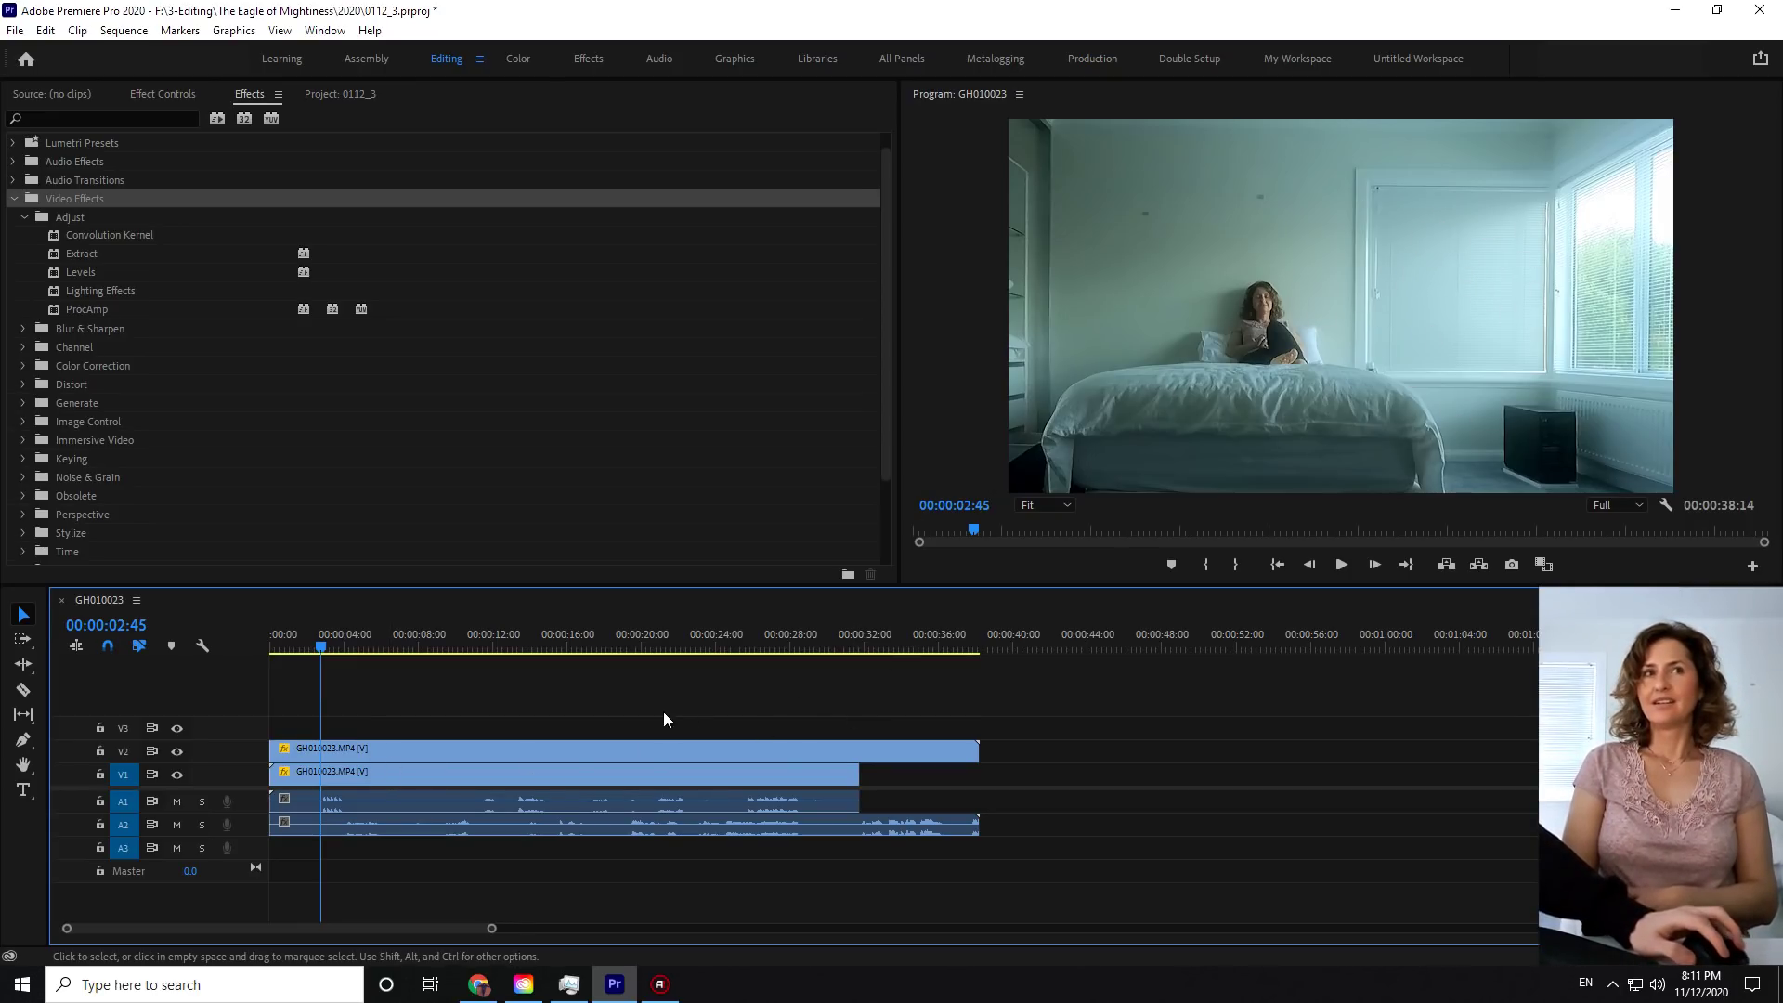
{"action": "left_click", "coordinate": [401, 749]}
{"action": "left_click", "coordinate": [405, 720]}
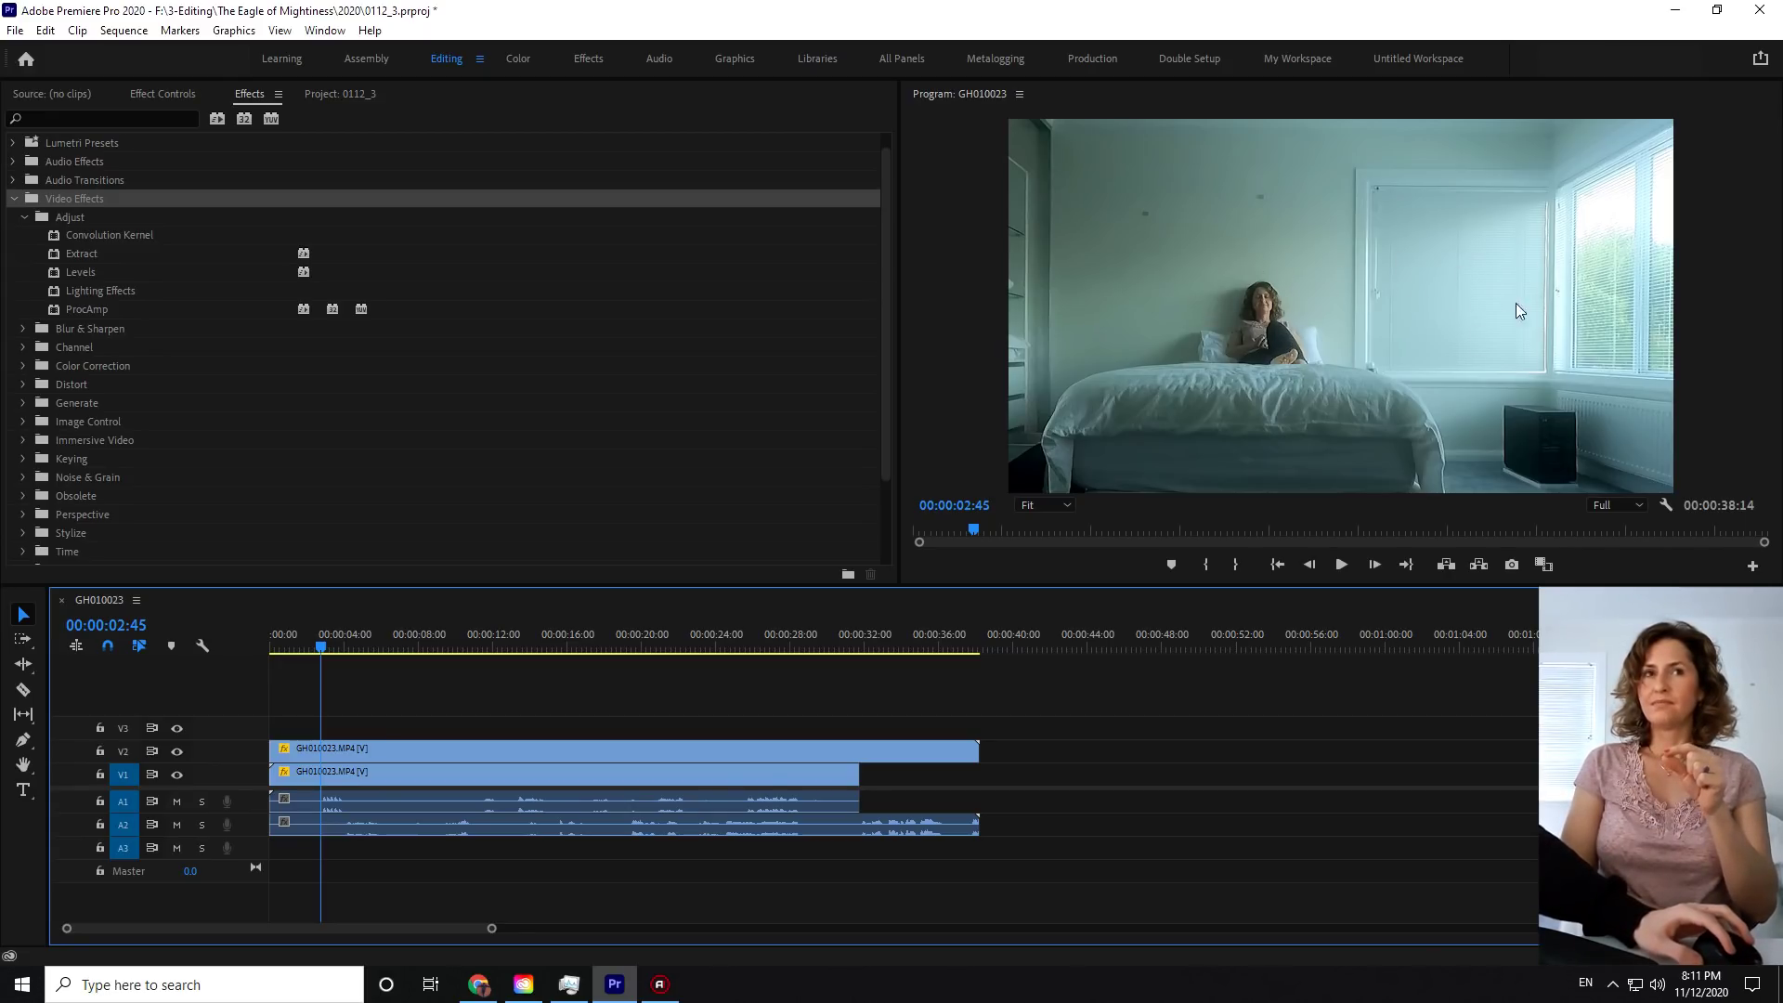
- Move the playhead to 00:00:10:29, select the V1 clip's starting edge, and play the sequence until 00:00:37:12
{"action": "left_click", "coordinate": [466, 631]}
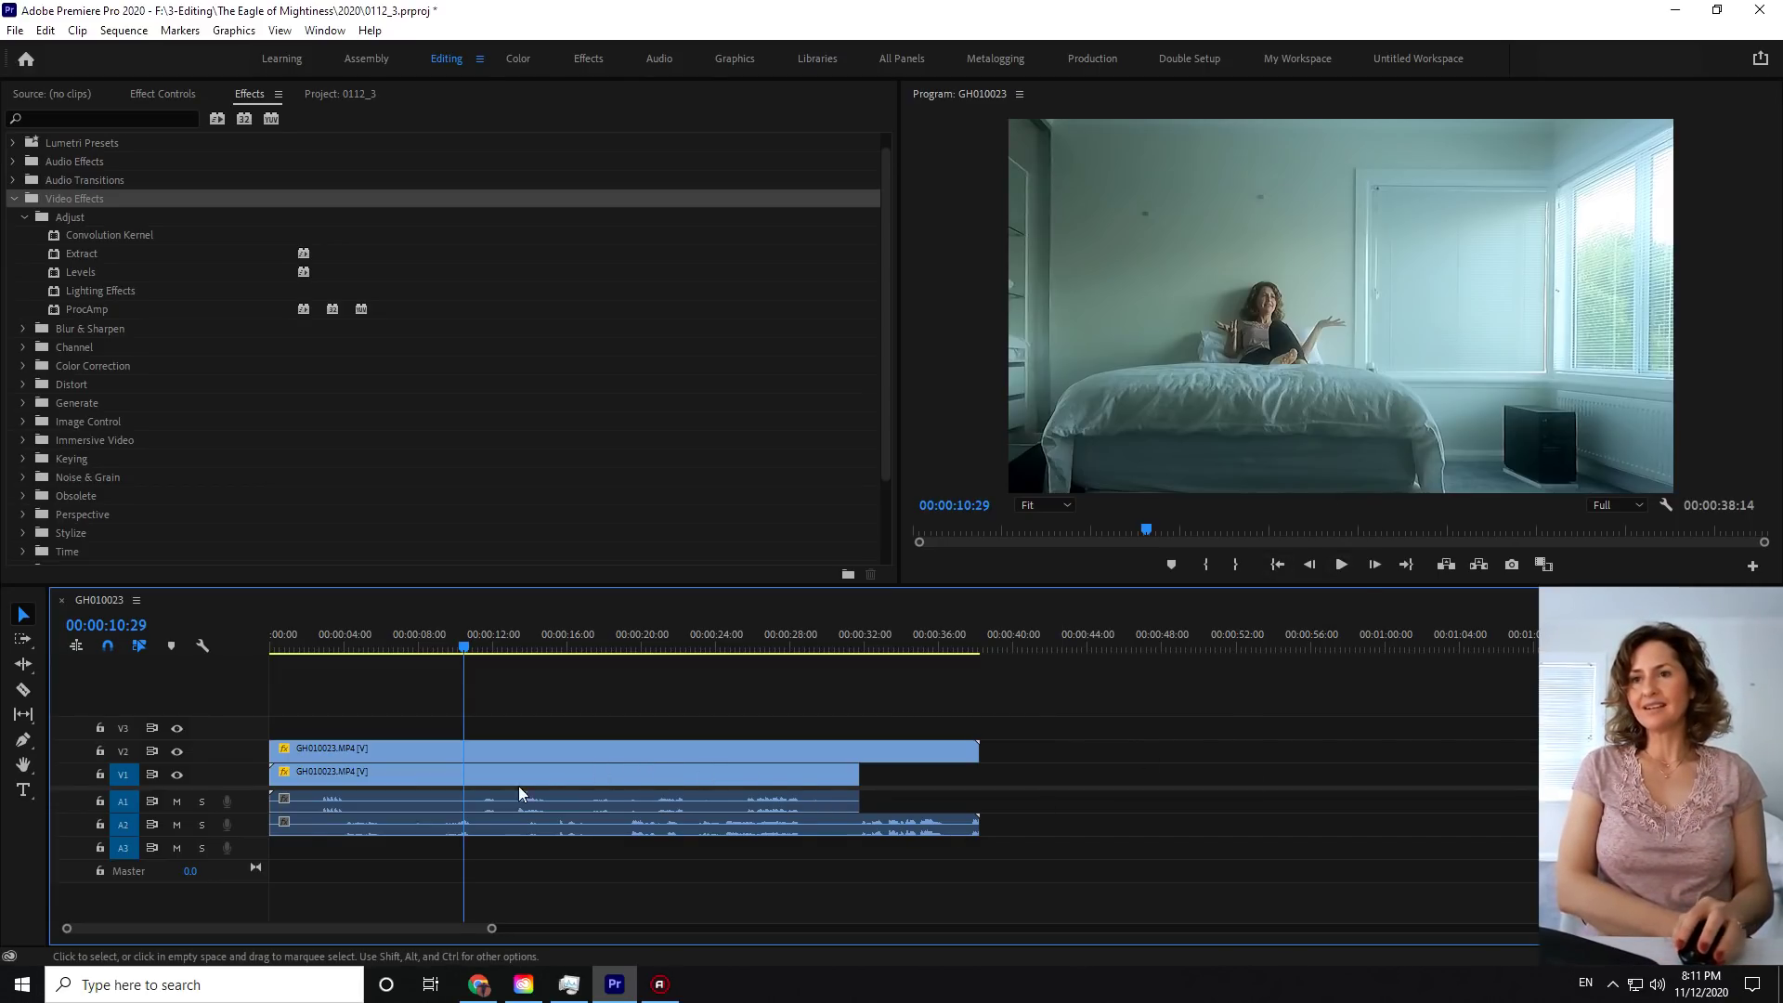
{"action": "left_click", "coordinate": [274, 769]}
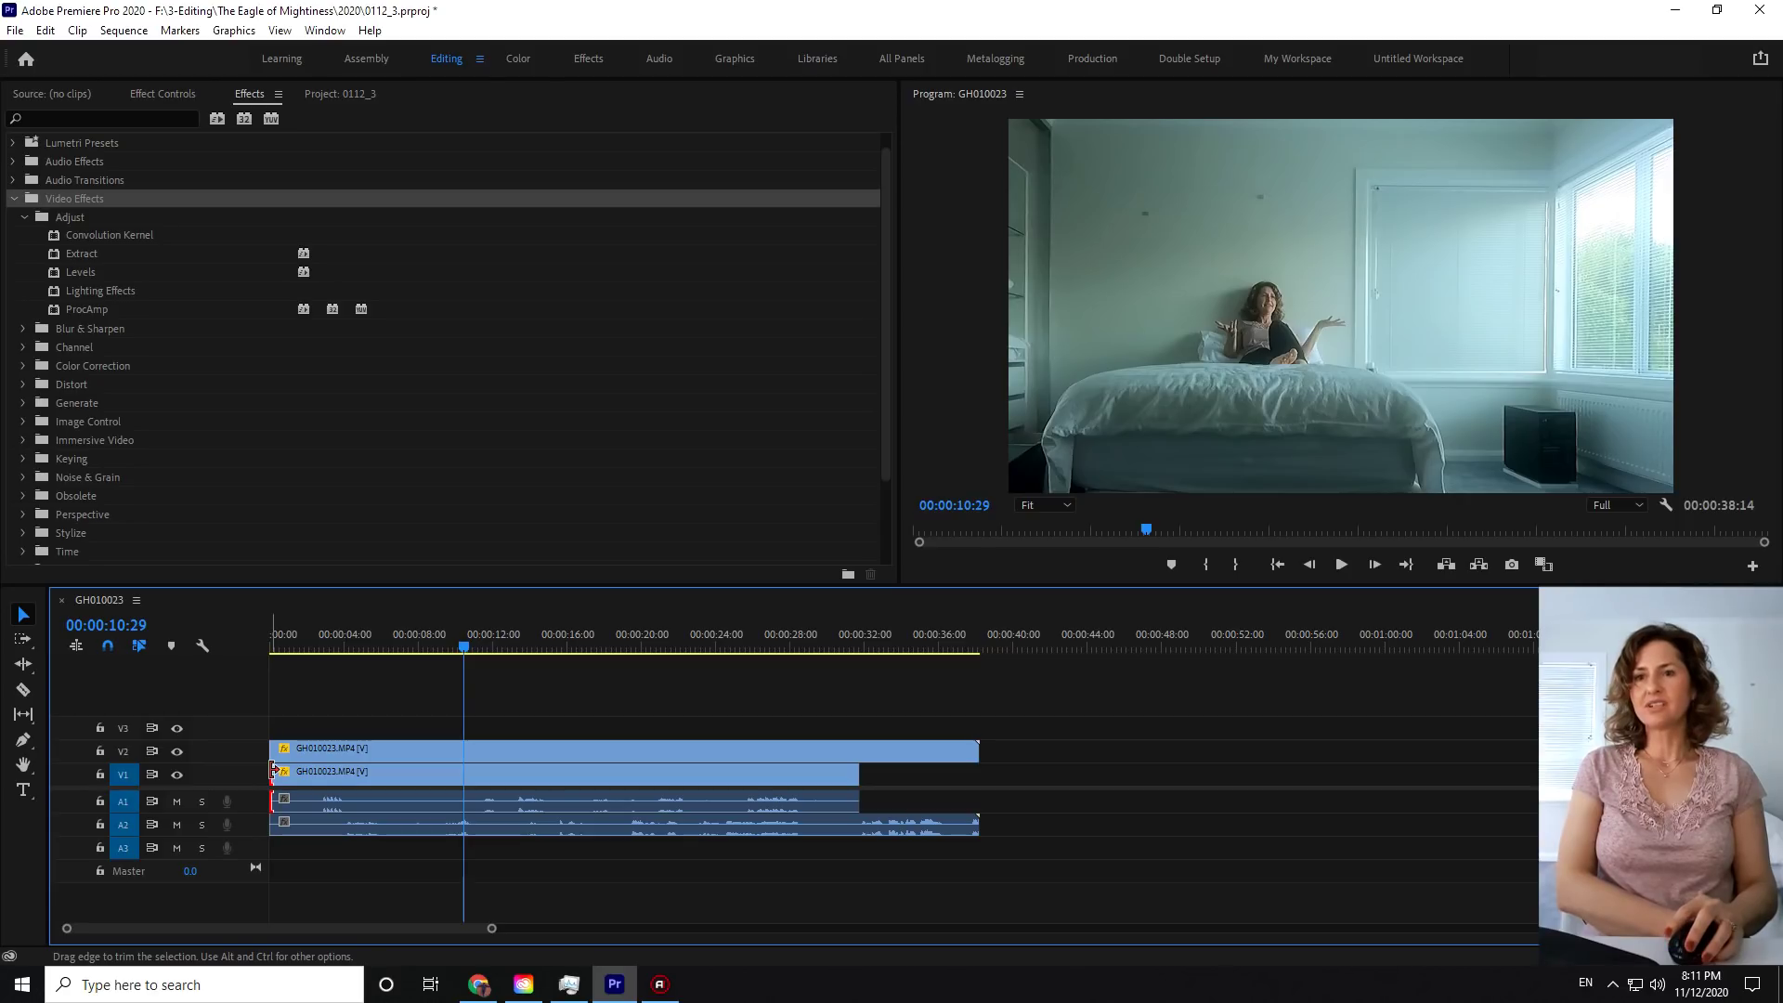
{"action": "left_click", "coordinate": [1343, 566]}
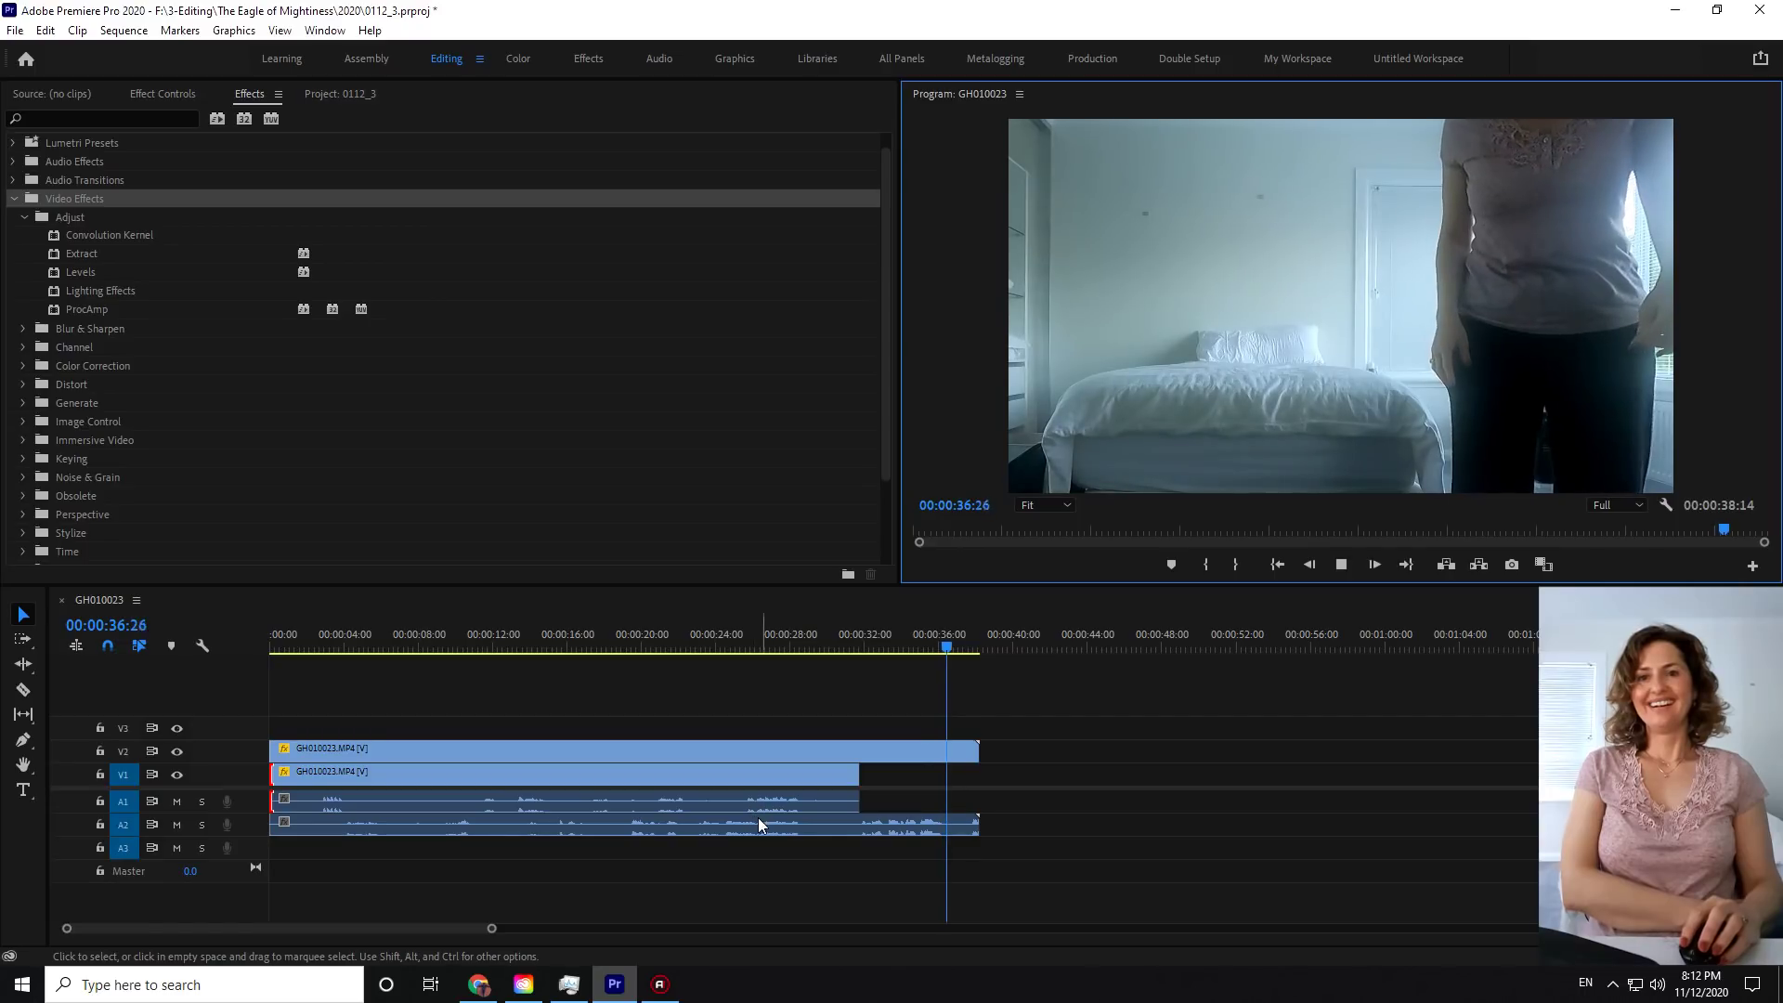
{"action": "key", "text": "space"}
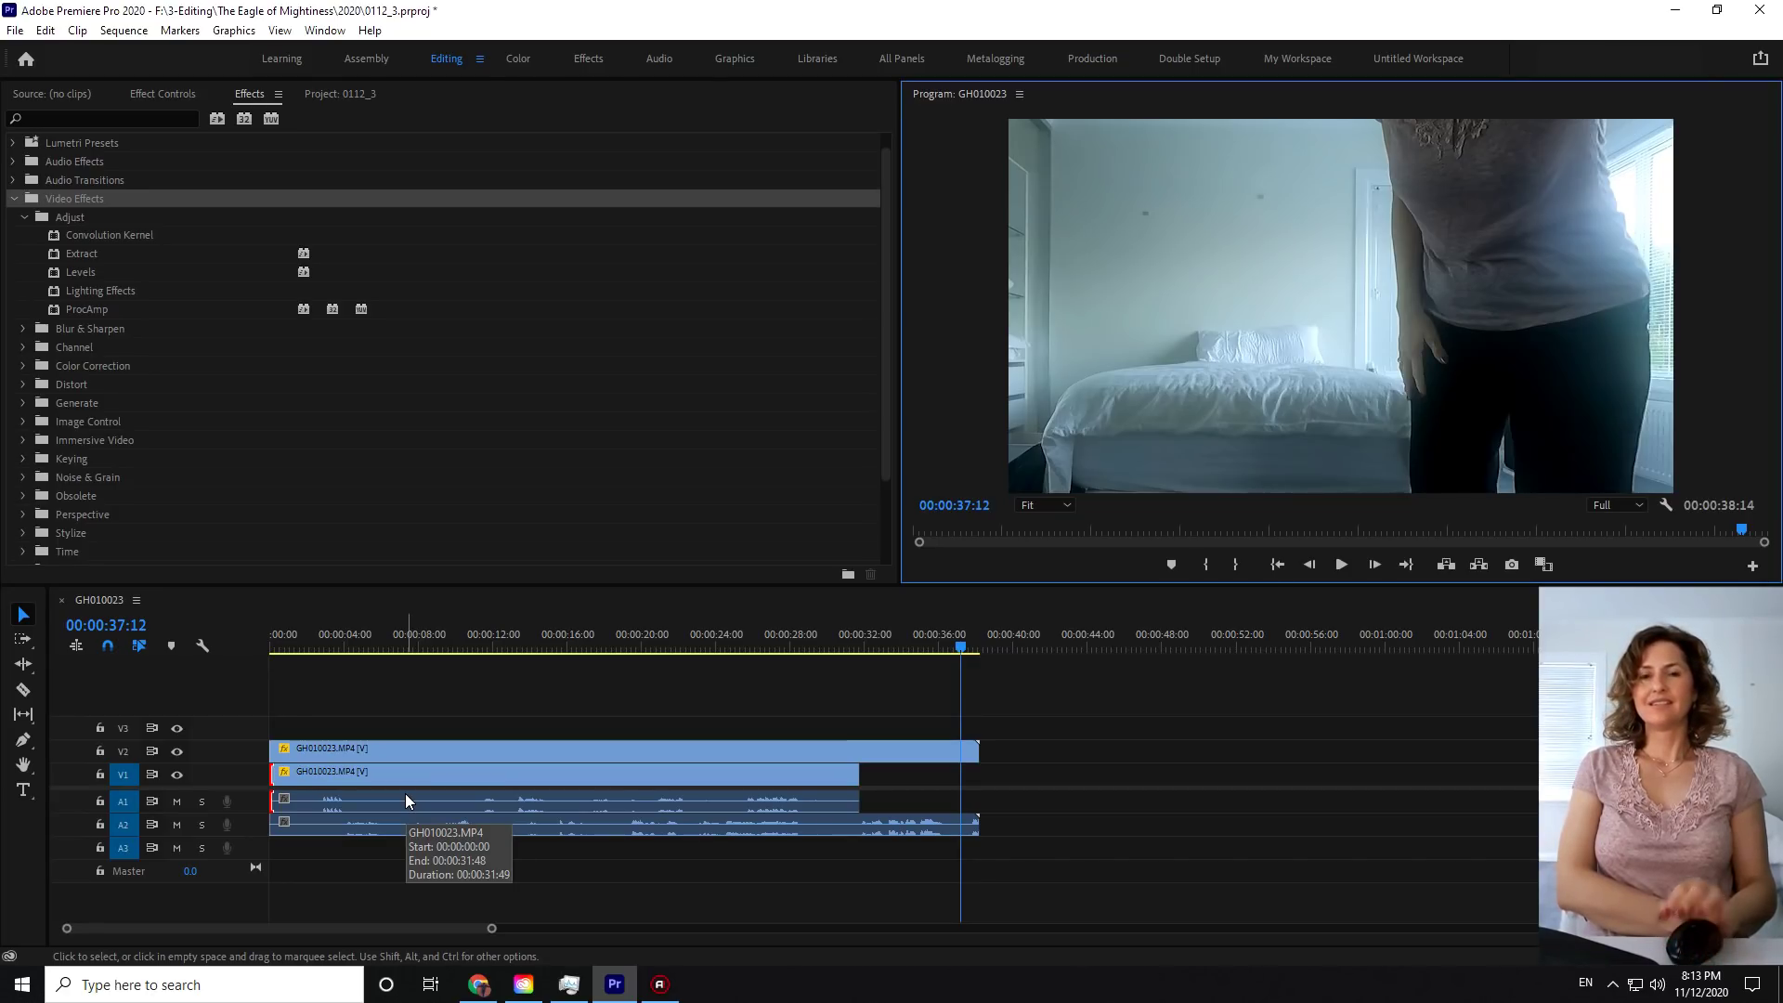
- Expand the audio track height to reveal the waveforms, and briefly try the Razor tool before returning to Selection
{"action": "double_click", "coordinate": [119, 830]}
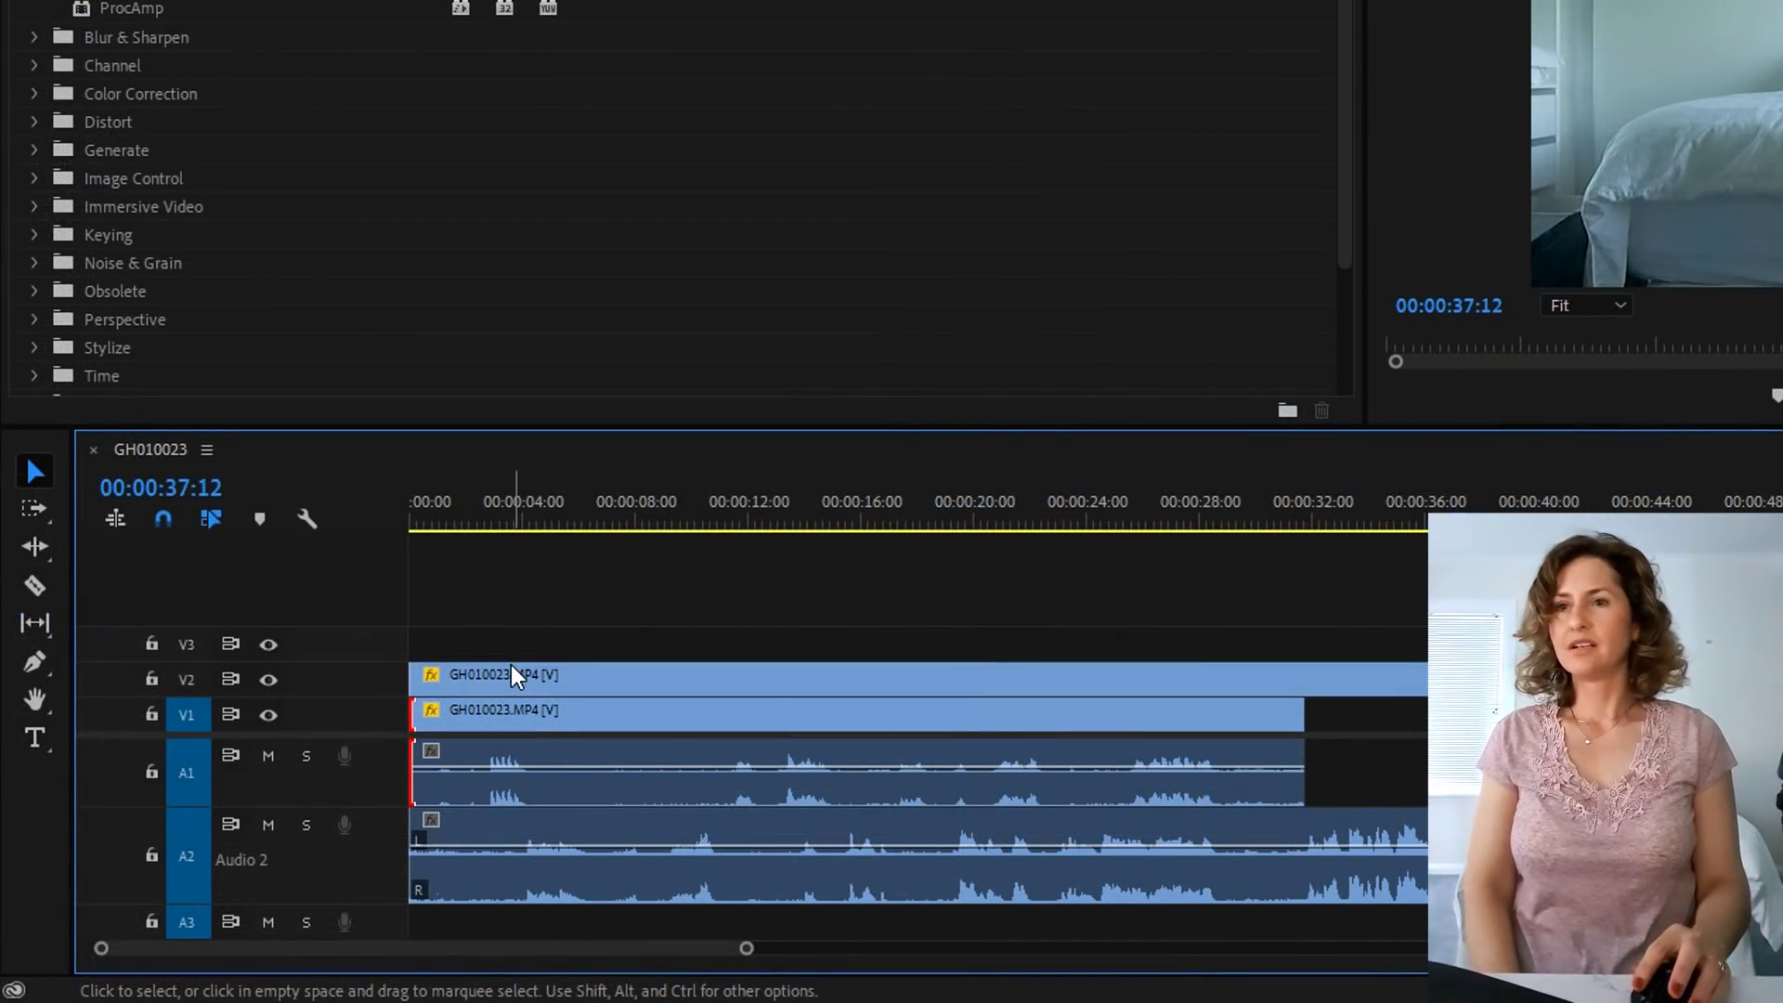
{"action": "left_click", "coordinate": [35, 585]}
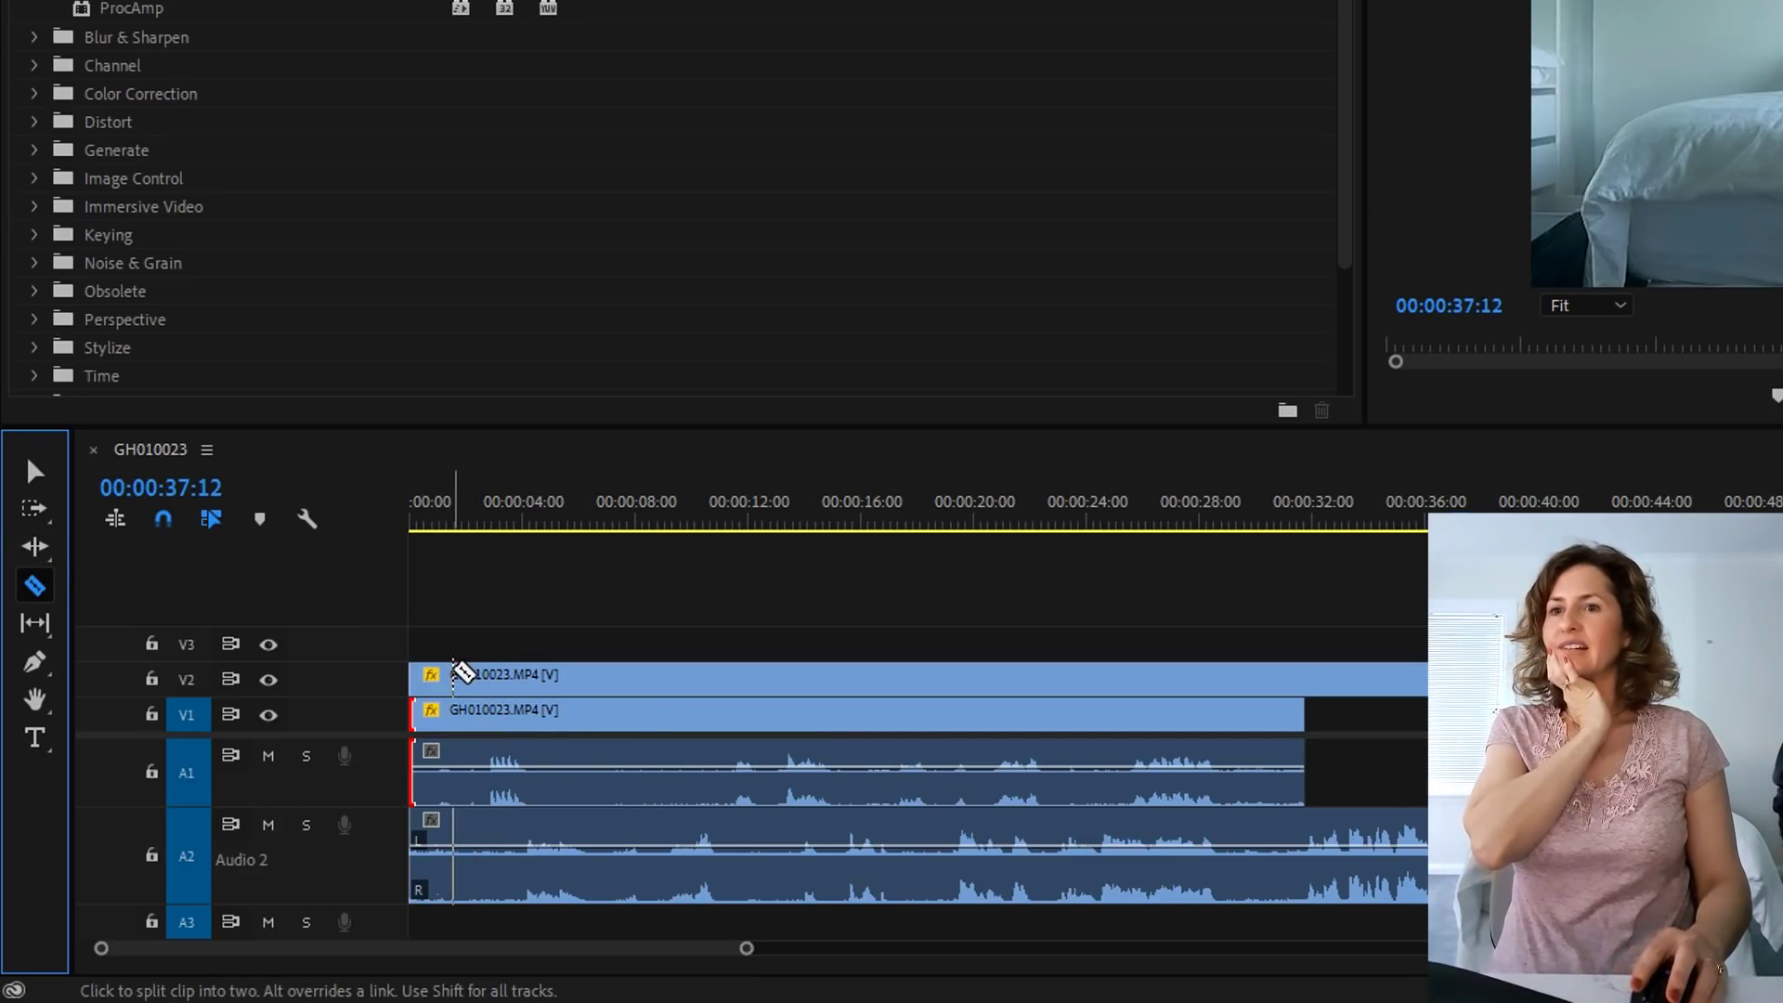
{"action": "left_click", "coordinate": [36, 472]}
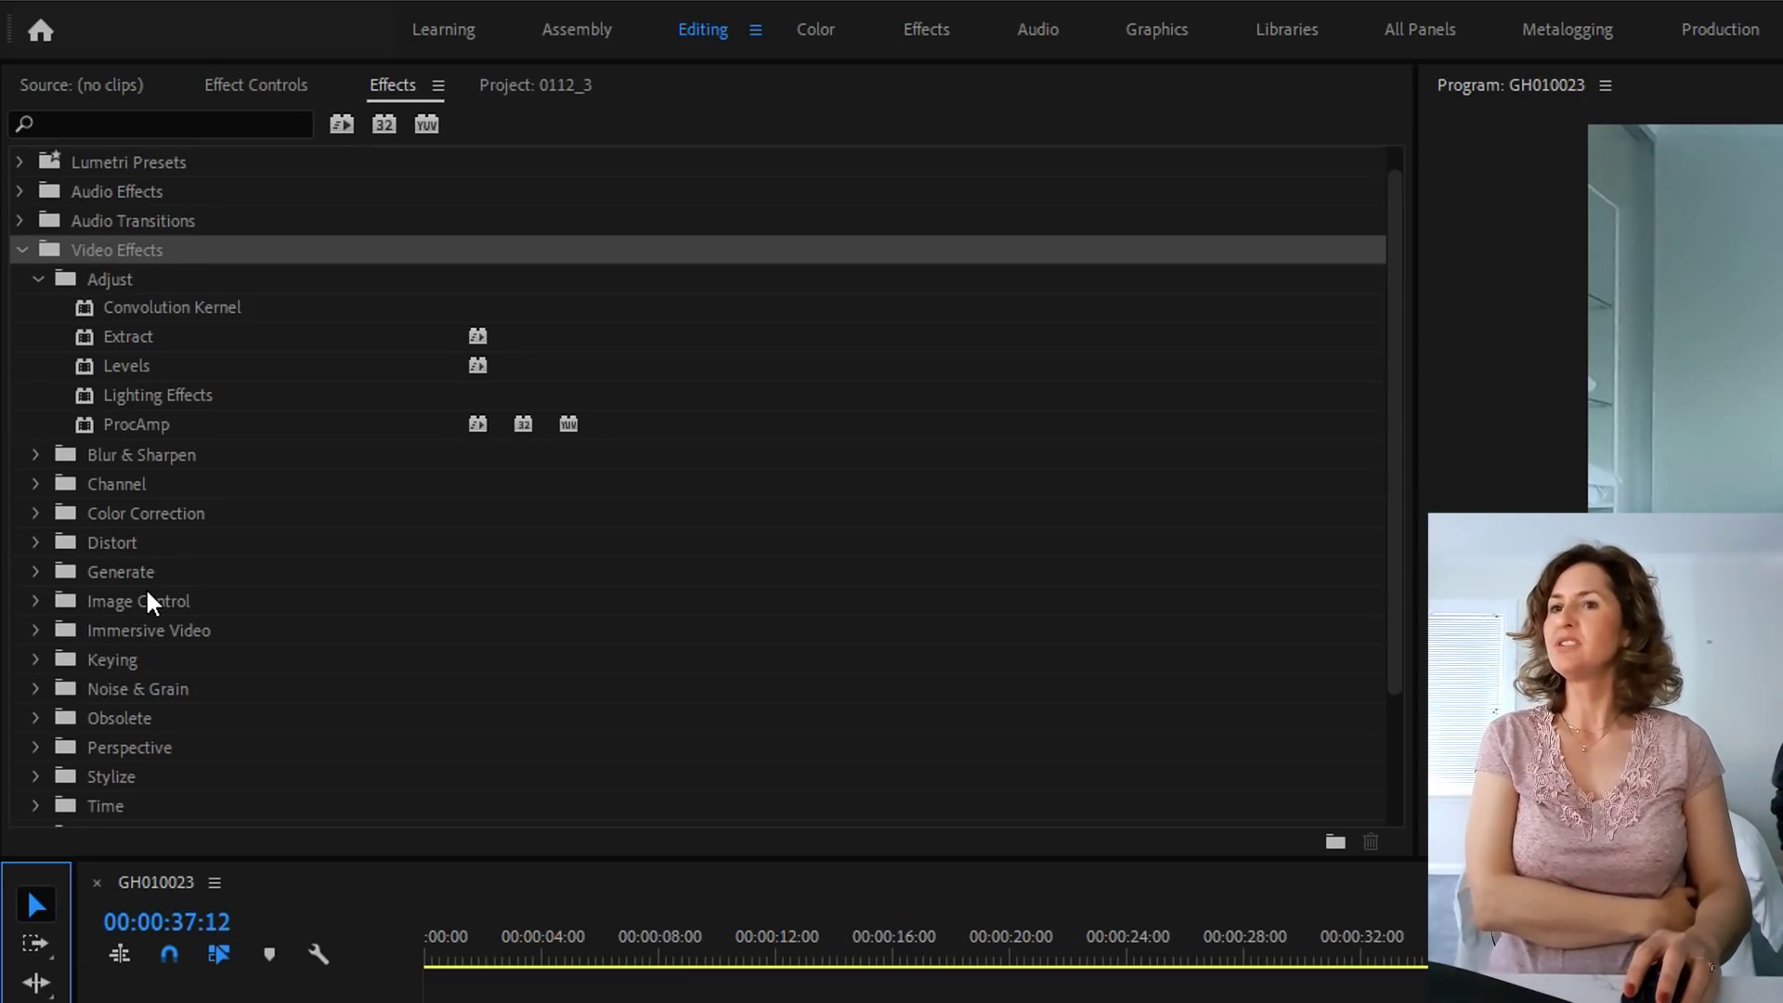
- Expand the Image Control effects and look through the rest of the Video Effects list
{"action": "left_click", "coordinate": [36, 601]}
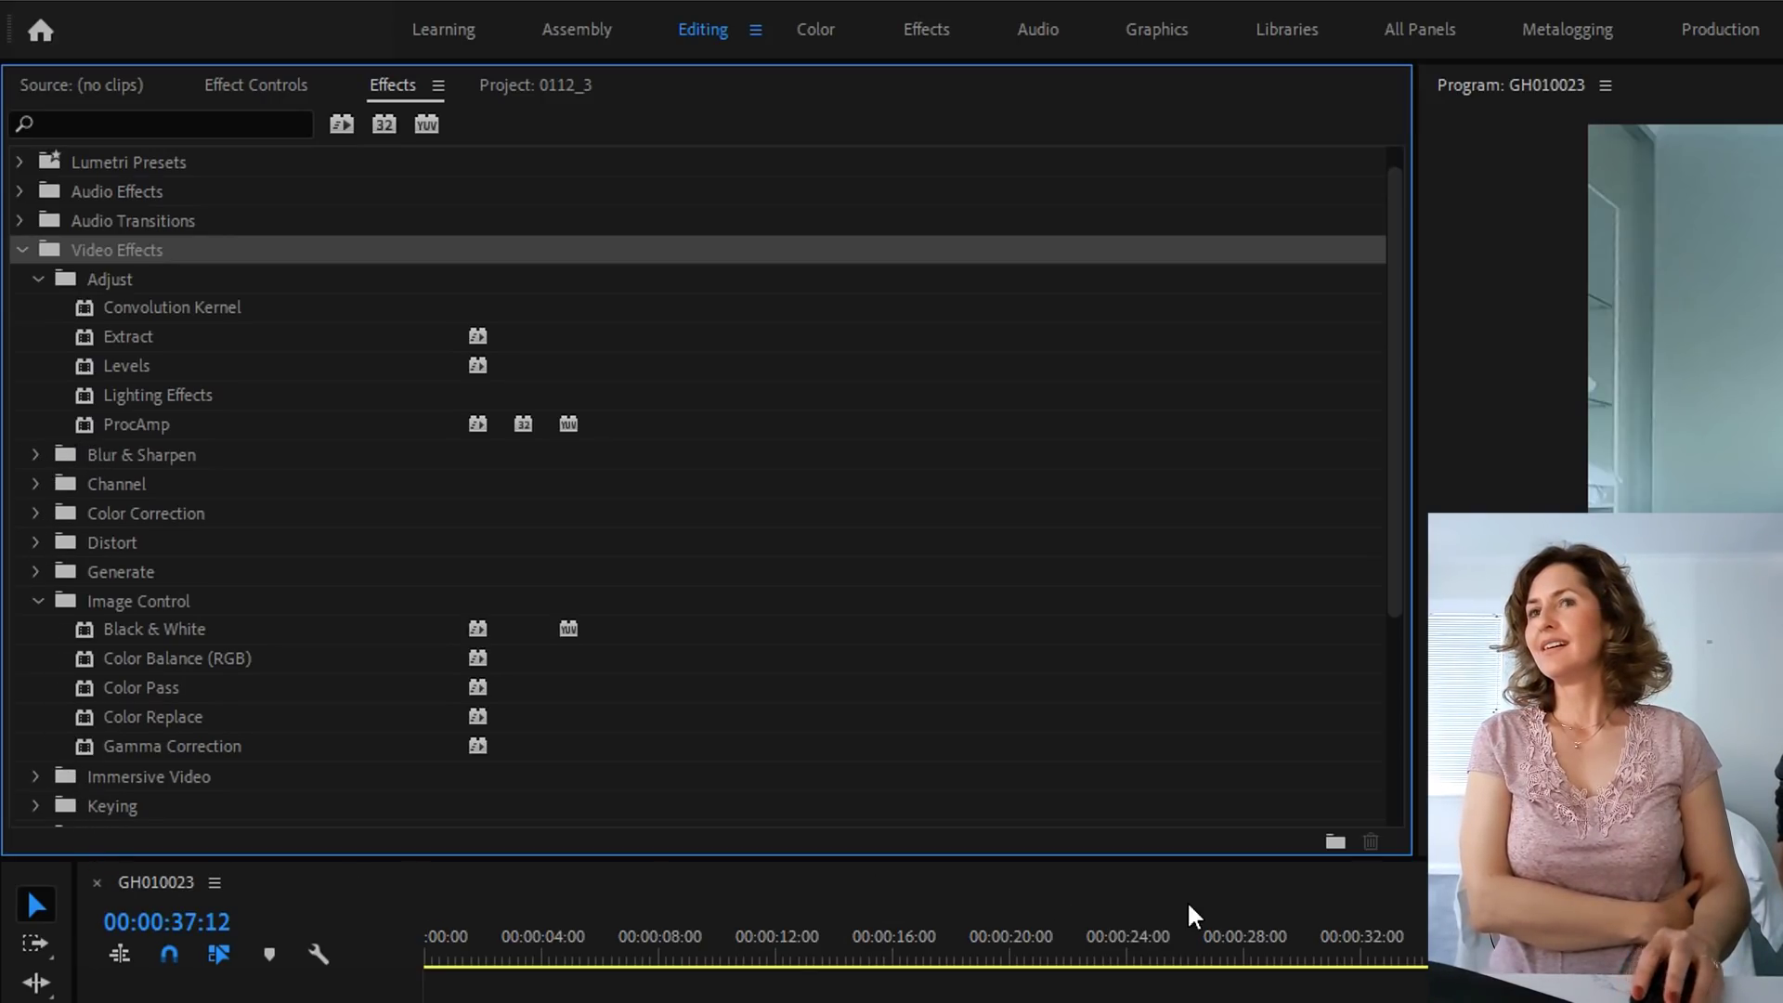
{"action": "scroll", "coordinate": [1401, 548], "scroll_direction": "down", "scroll_amount": 5}
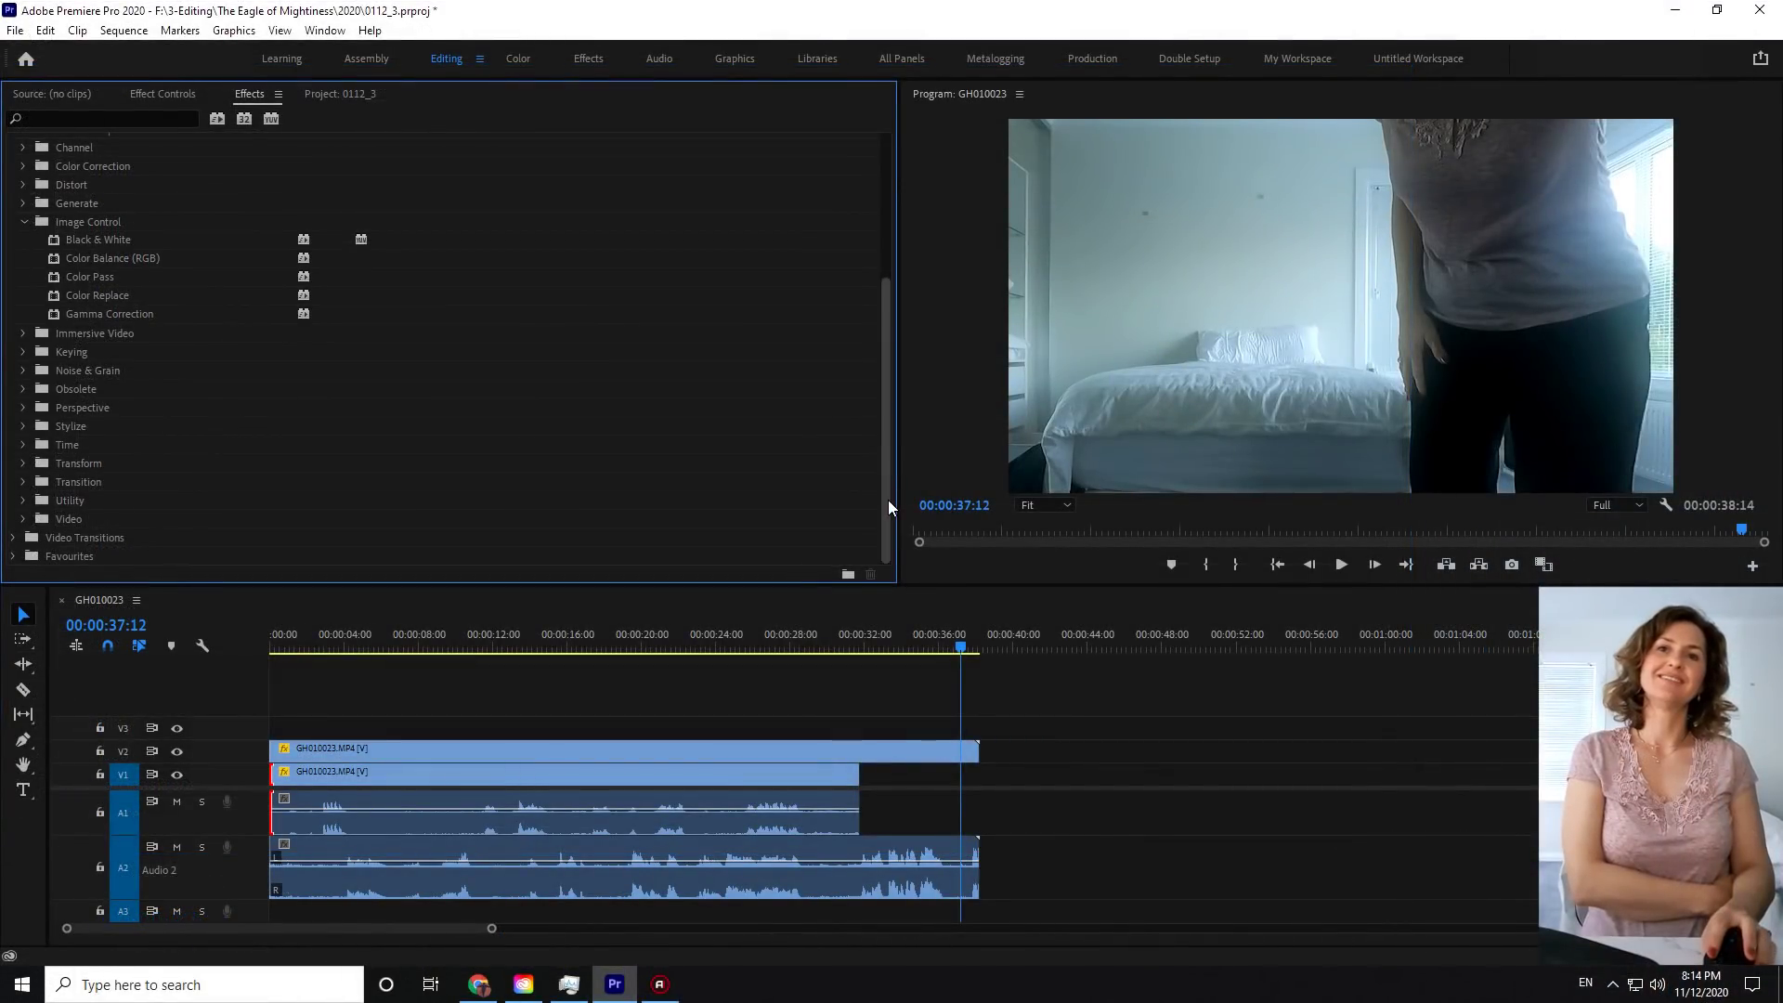
{"action": "left_click_drag", "start_coordinate": [1399, 724], "coordinate": [1386, 467]}
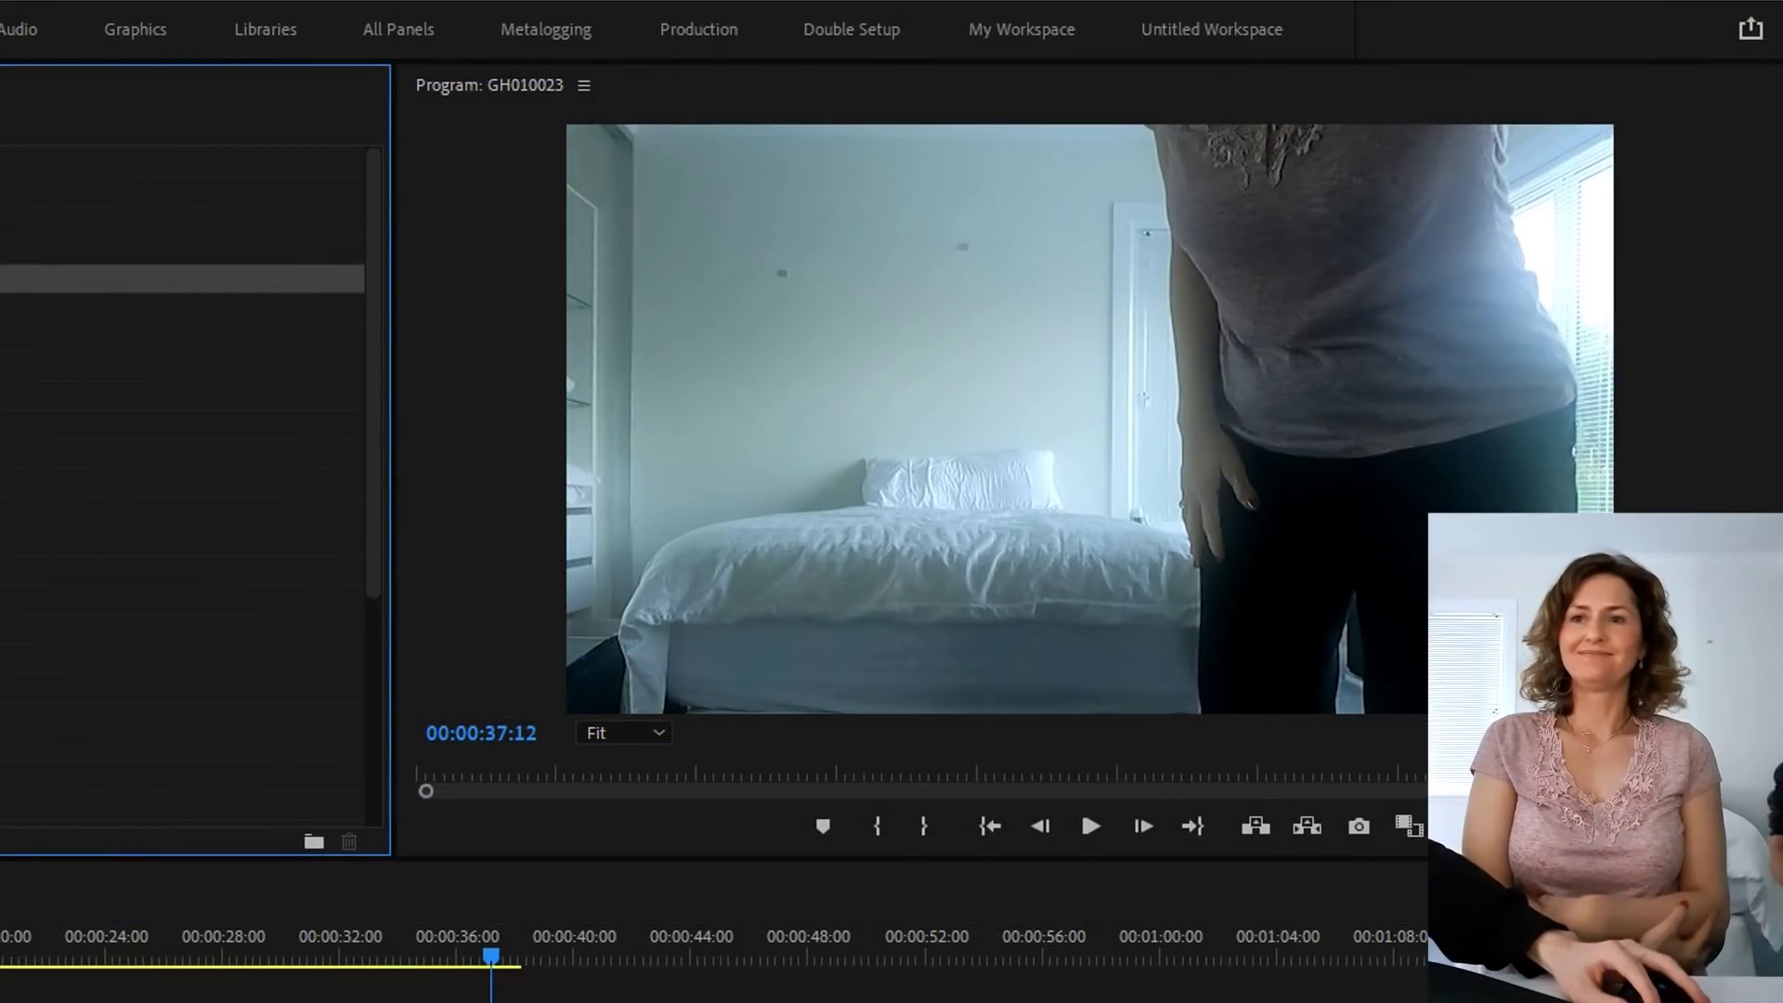
- Move the playhead to 00:00:15:08 and display the effect controls of the clip on track V2
{"action": "left_click", "coordinate": [0, 948]}
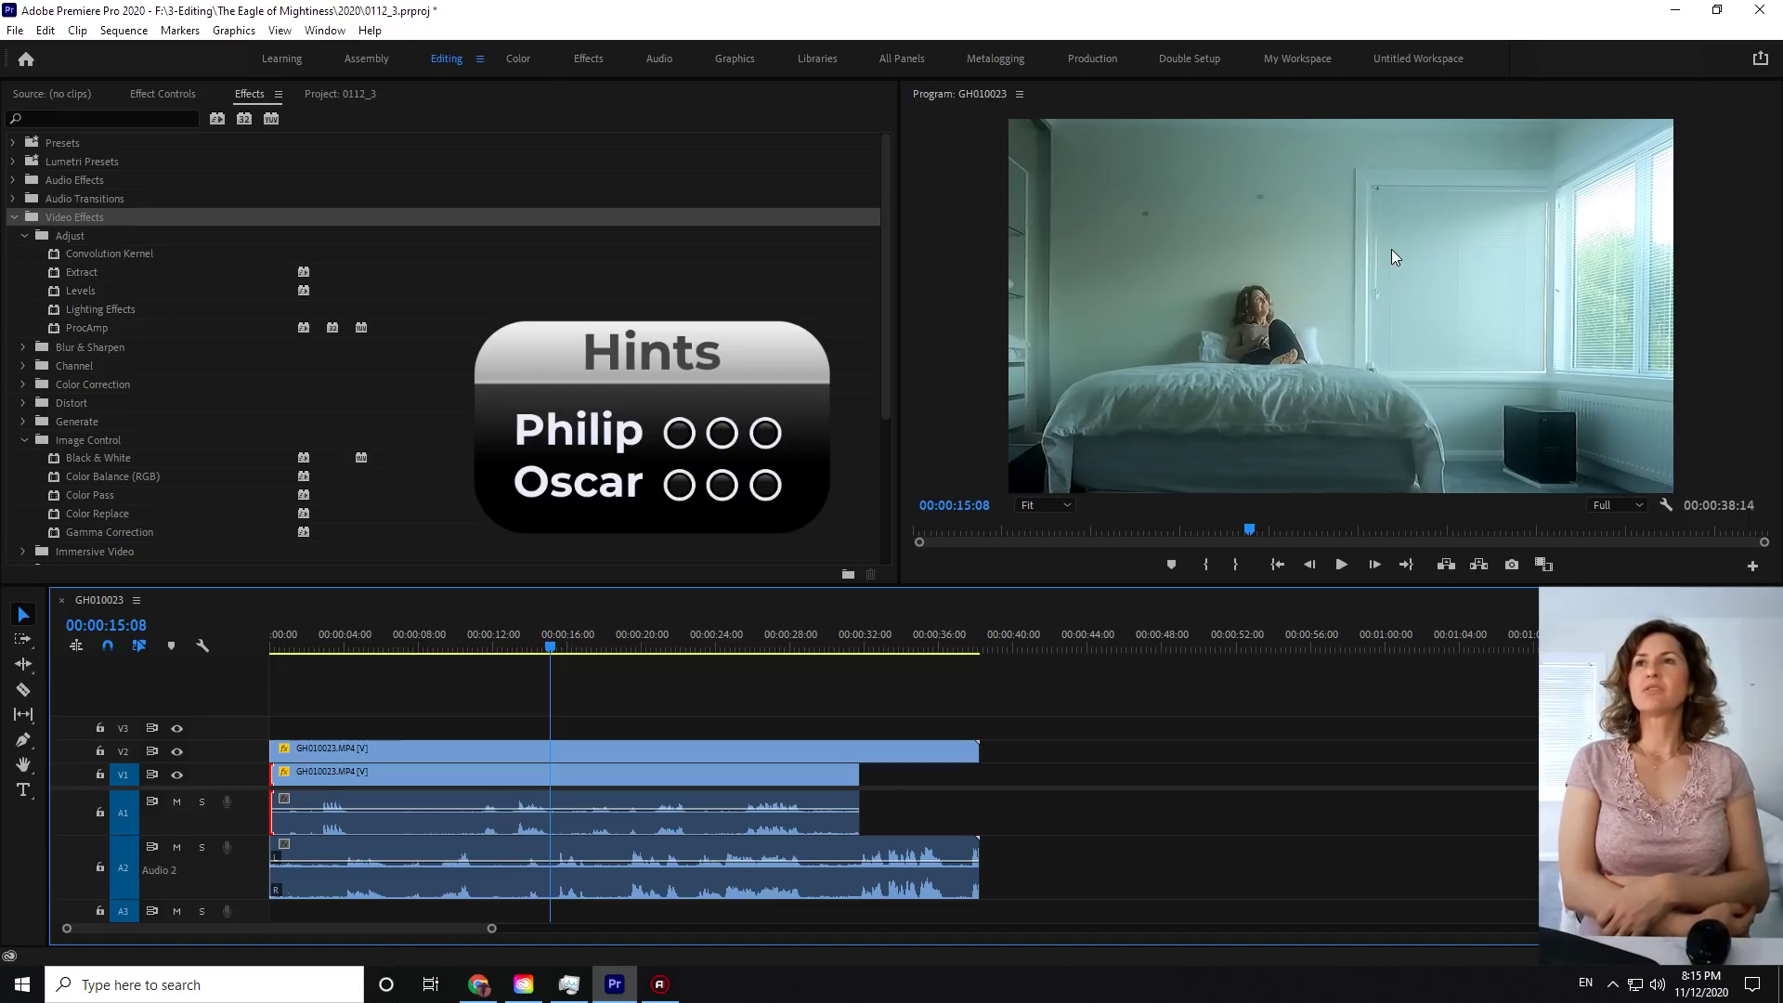
{"action": "left_click", "coordinate": [279, 95]}
{"action": "left_click", "coordinate": [160, 97]}
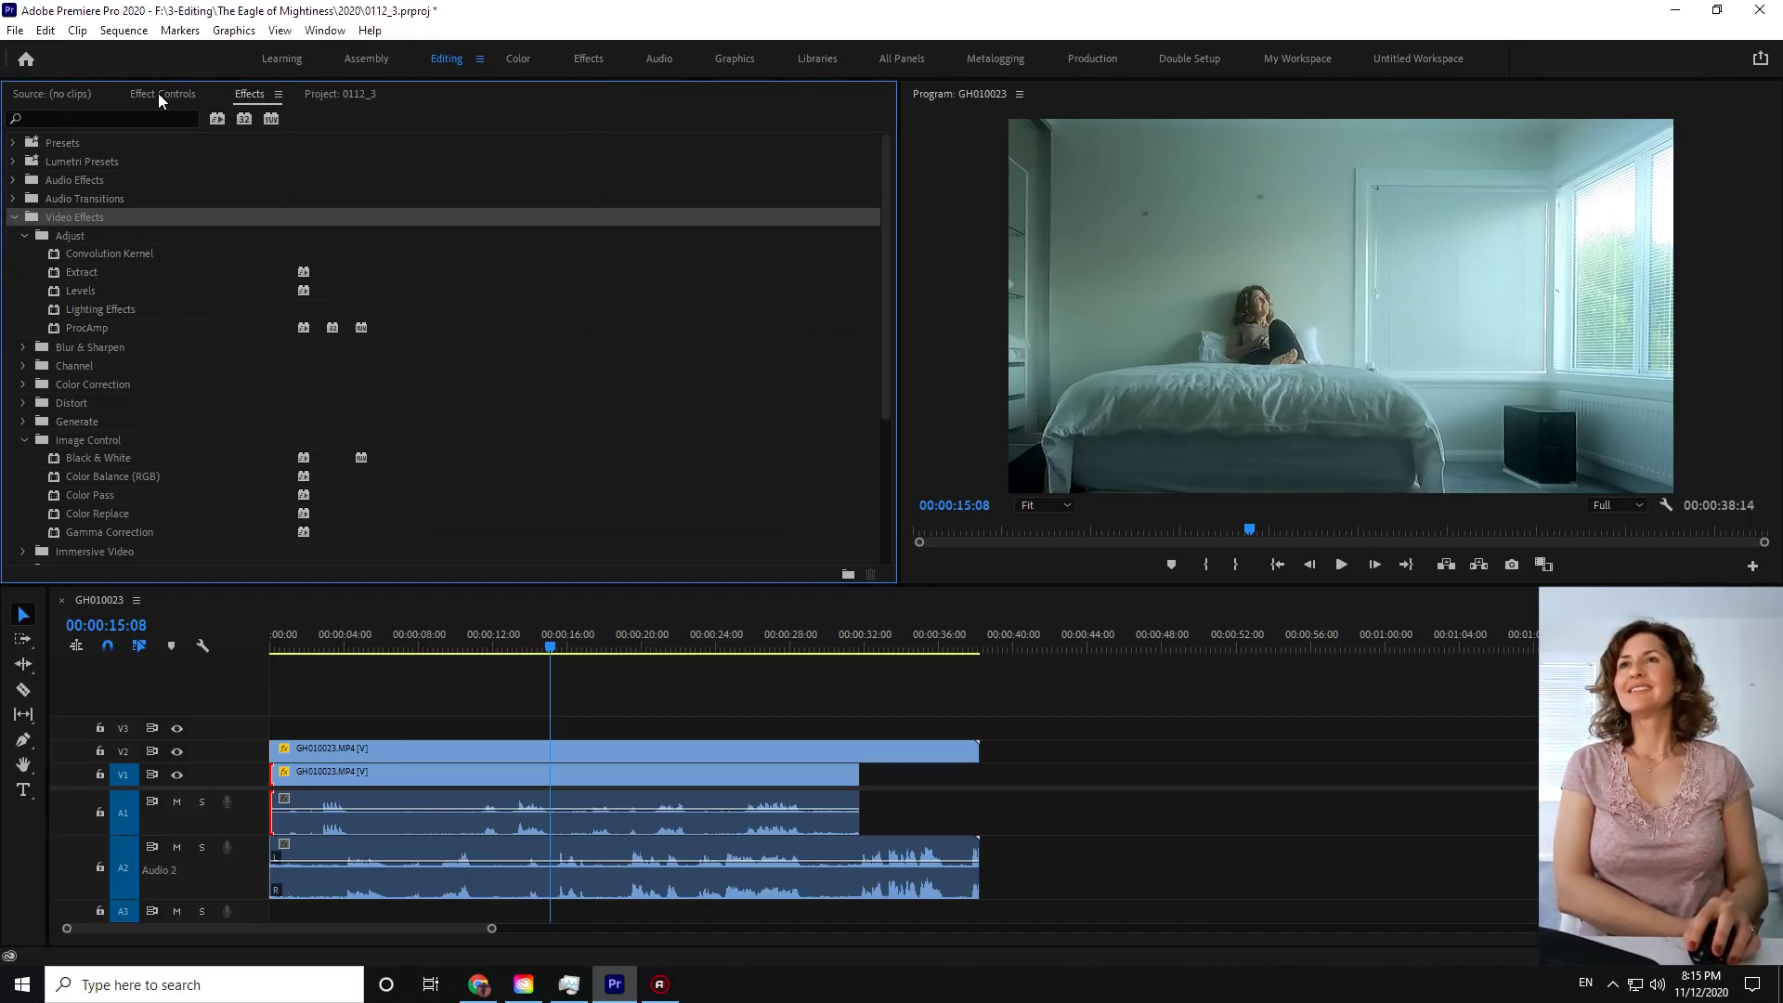
{"action": "left_click", "coordinate": [160, 97]}
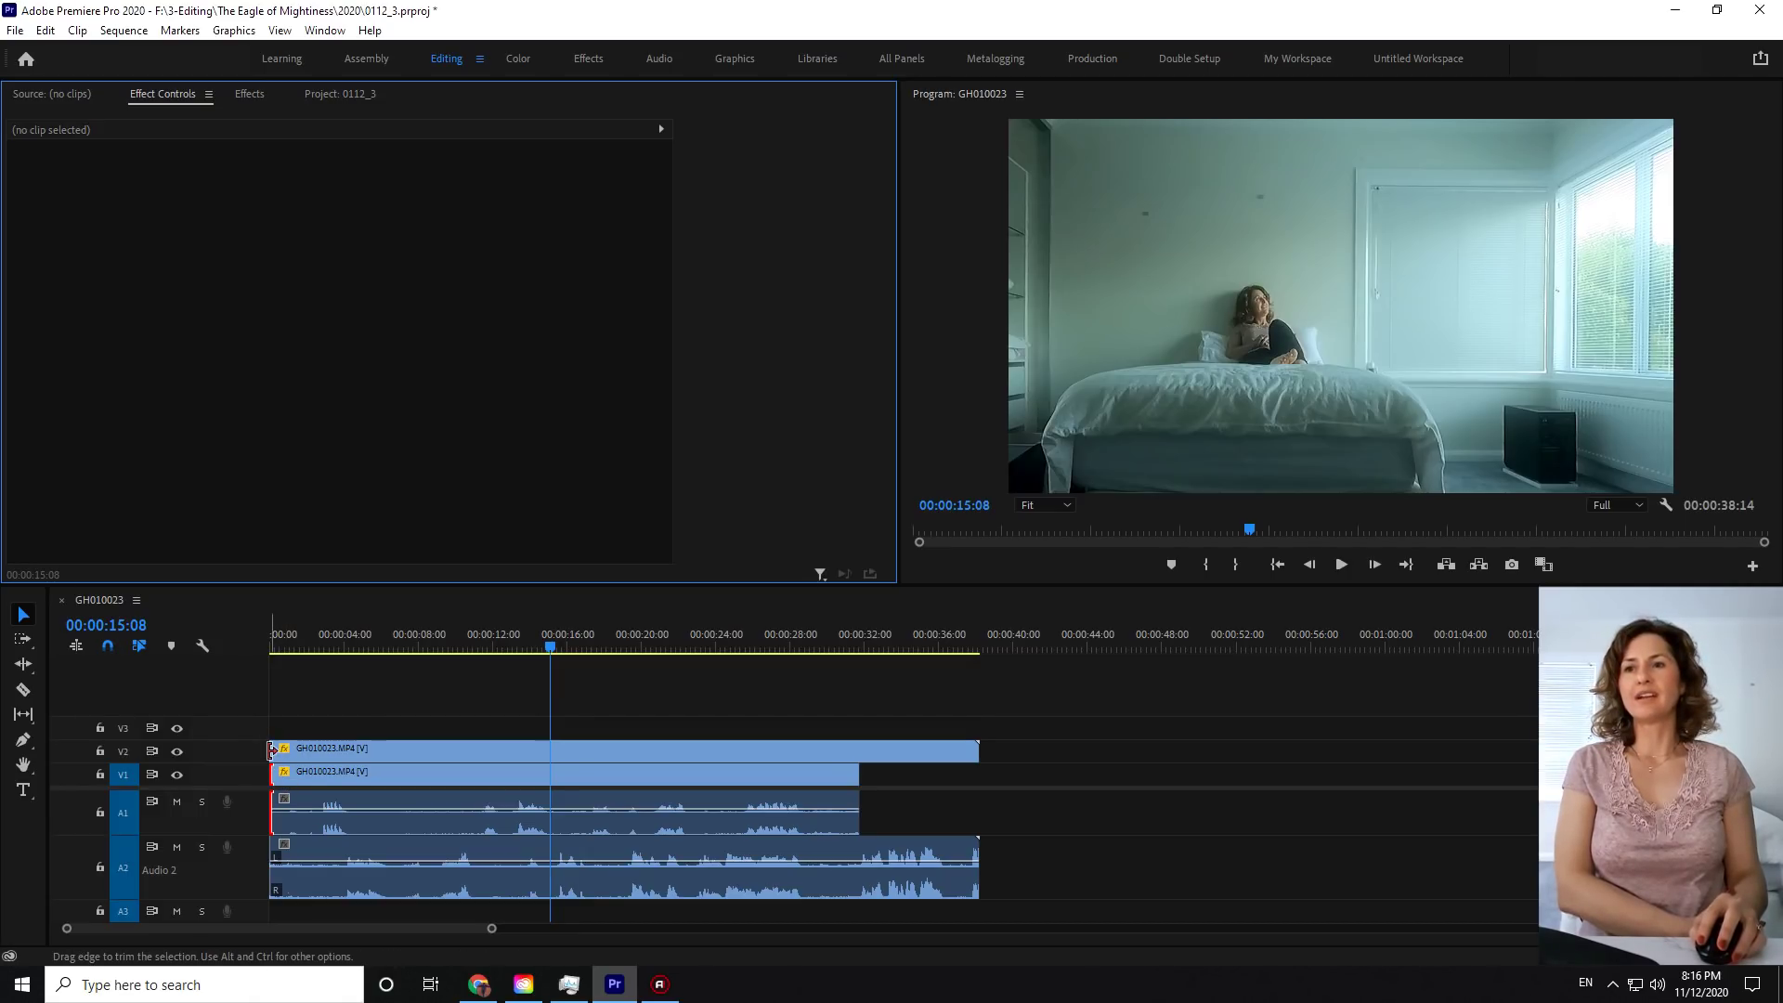
{"action": "left_click", "coordinate": [567, 753]}
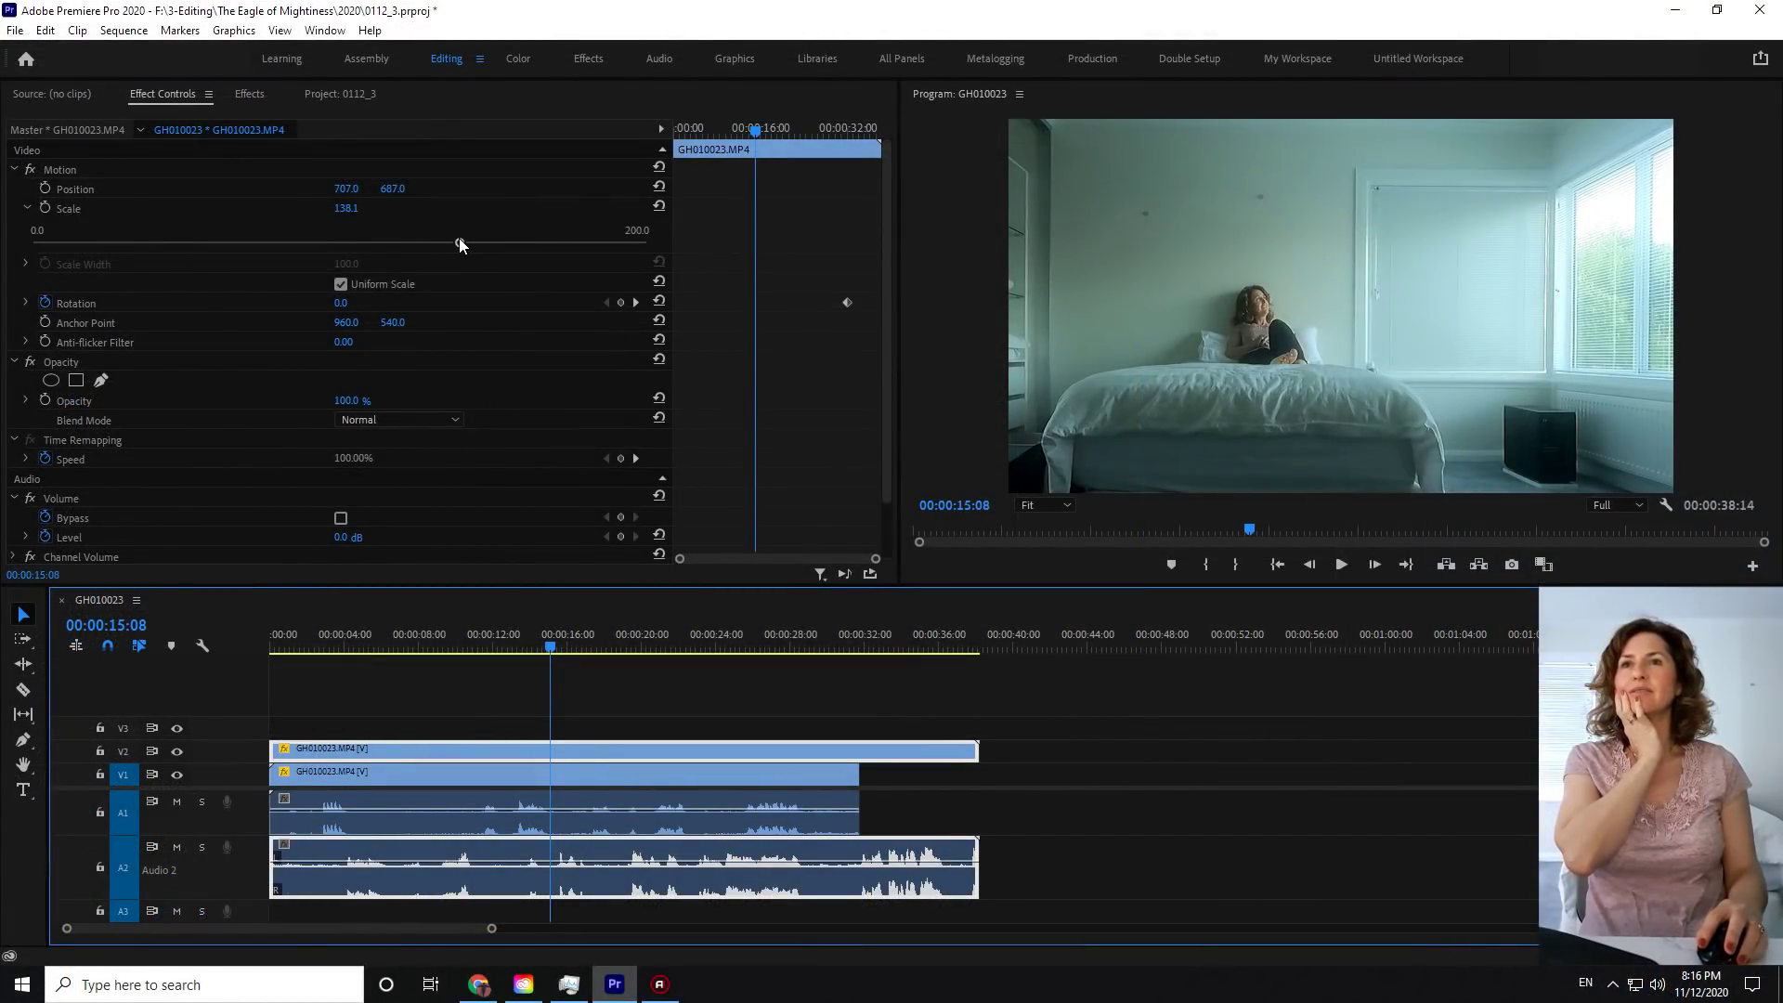
- Try scaling the V2 clip to 141.7 and resizing its frame in the preview, undoing each scale change
{"action": "left_click_drag", "start_coordinate": [460, 239], "coordinate": [468, 241]}
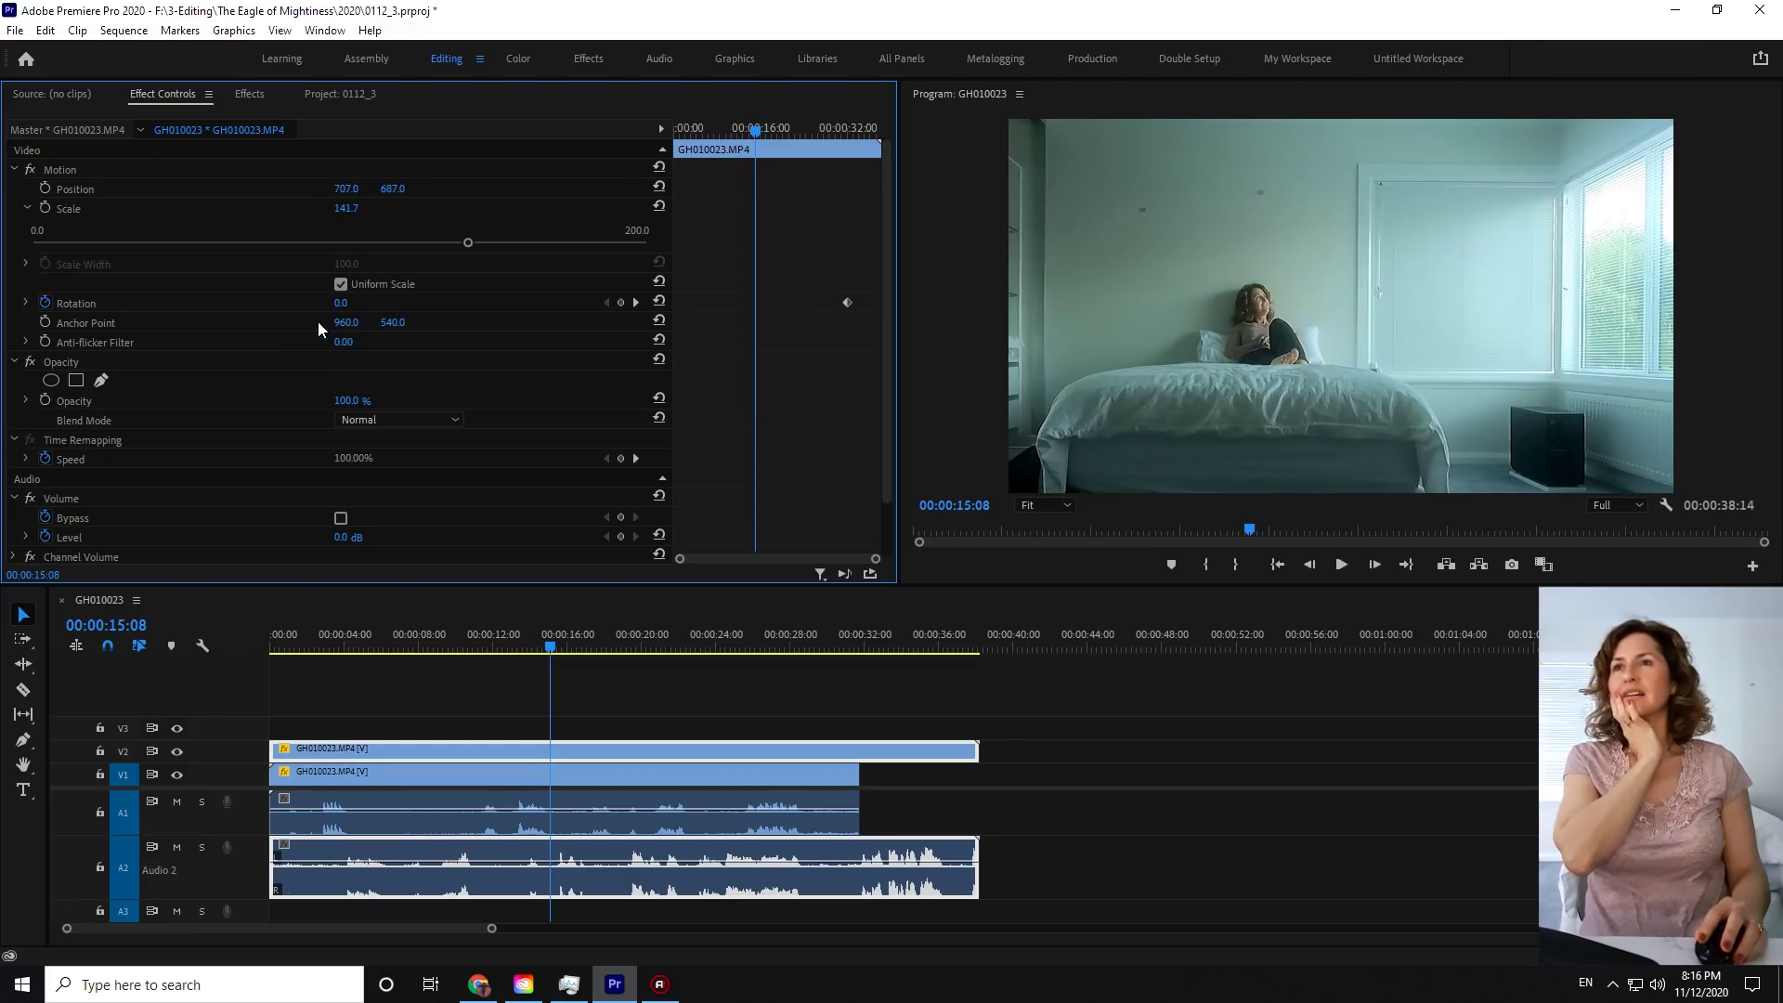
{"action": "key", "text": "ctrl+z"}
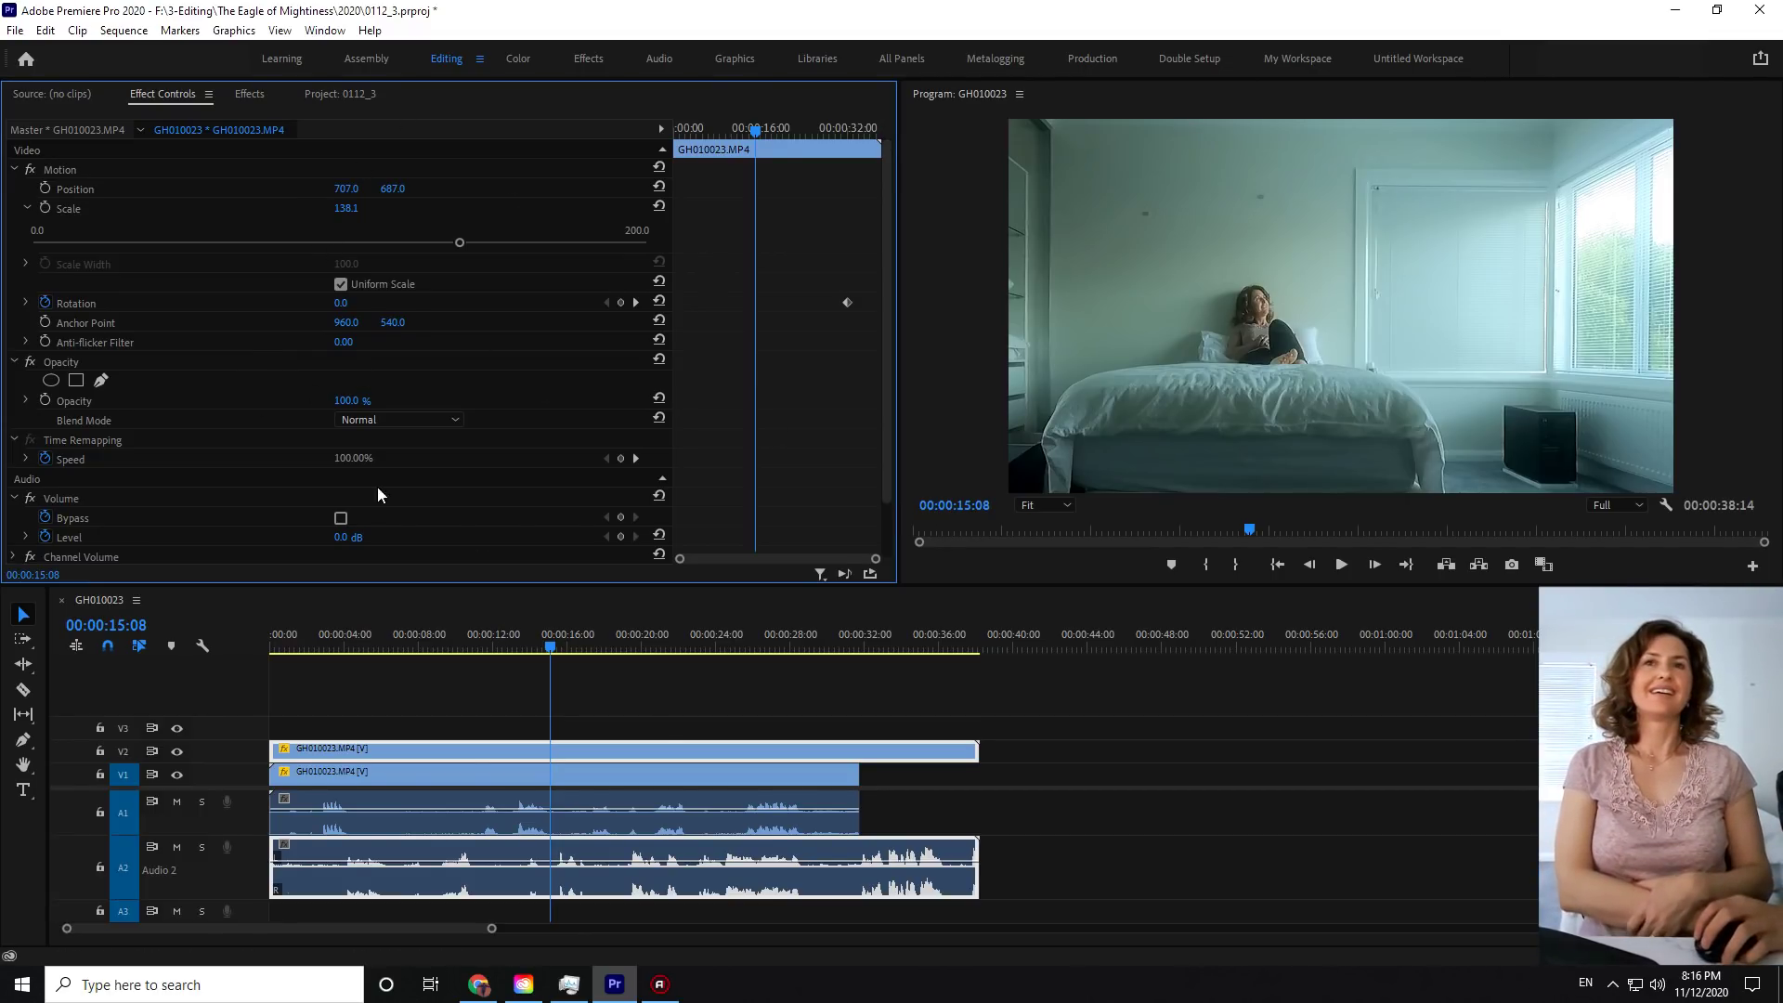
{"action": "left_click", "coordinate": [515, 775]}
{"action": "left_click", "coordinate": [520, 756]}
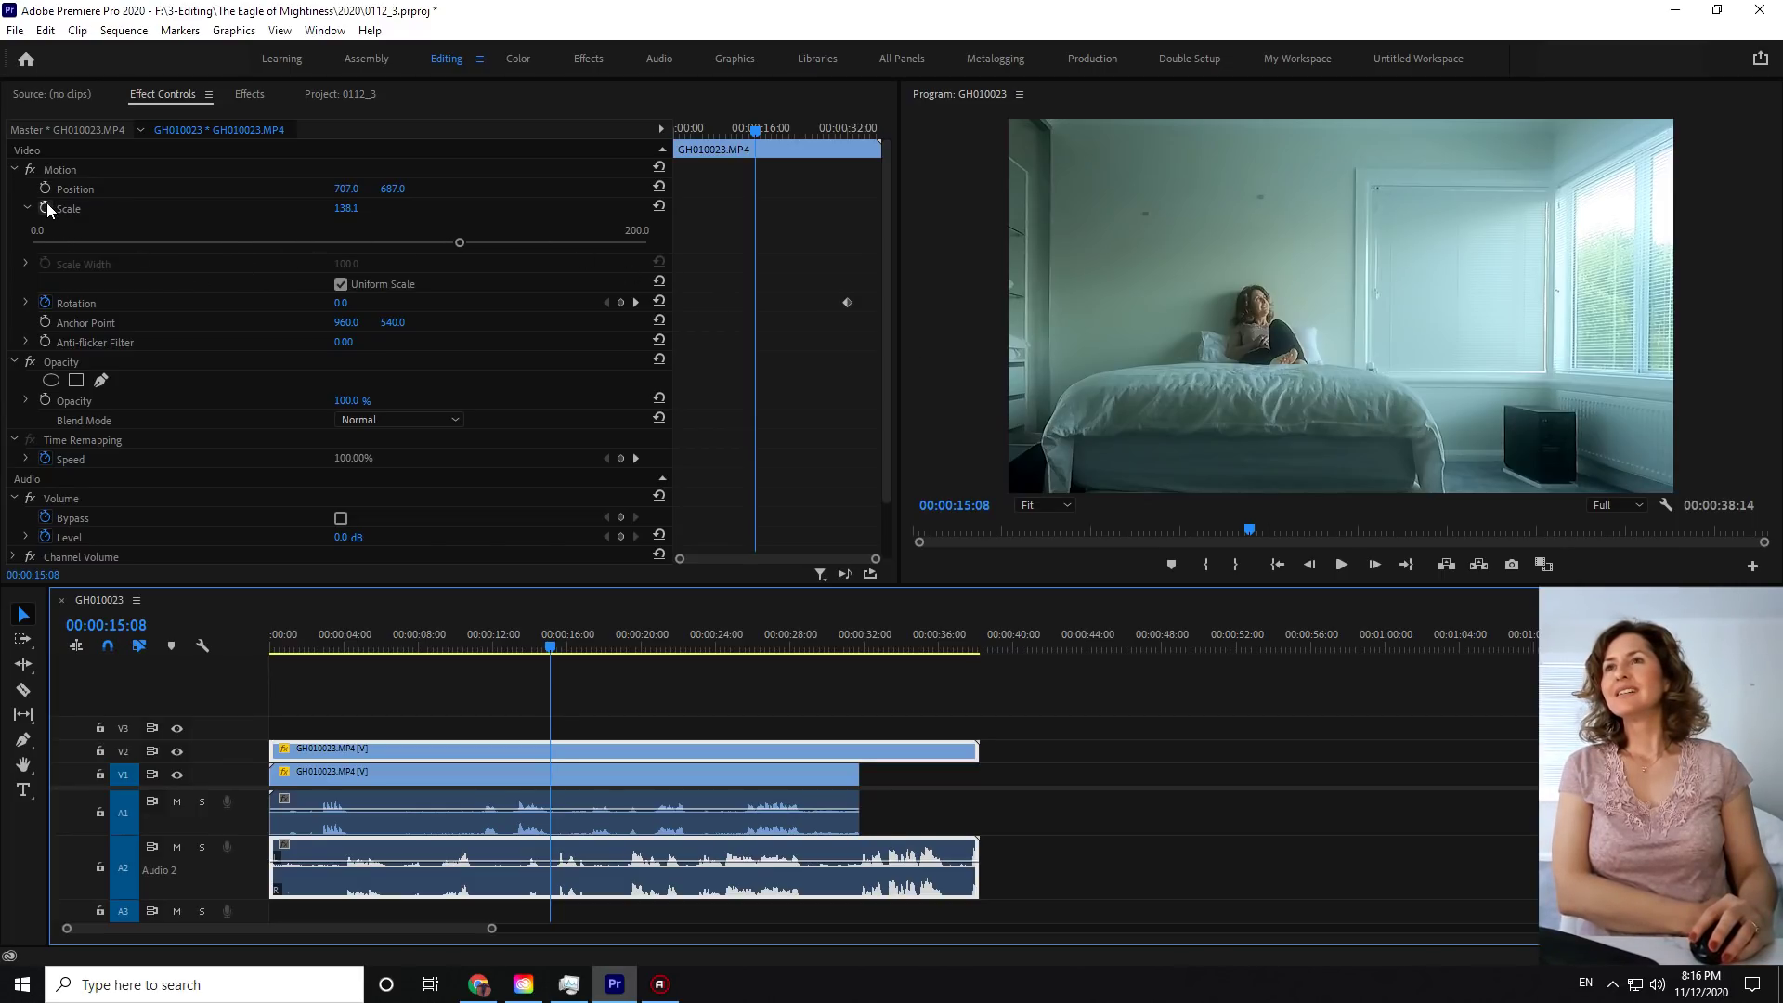
{"action": "left_click", "coordinate": [69, 188]}
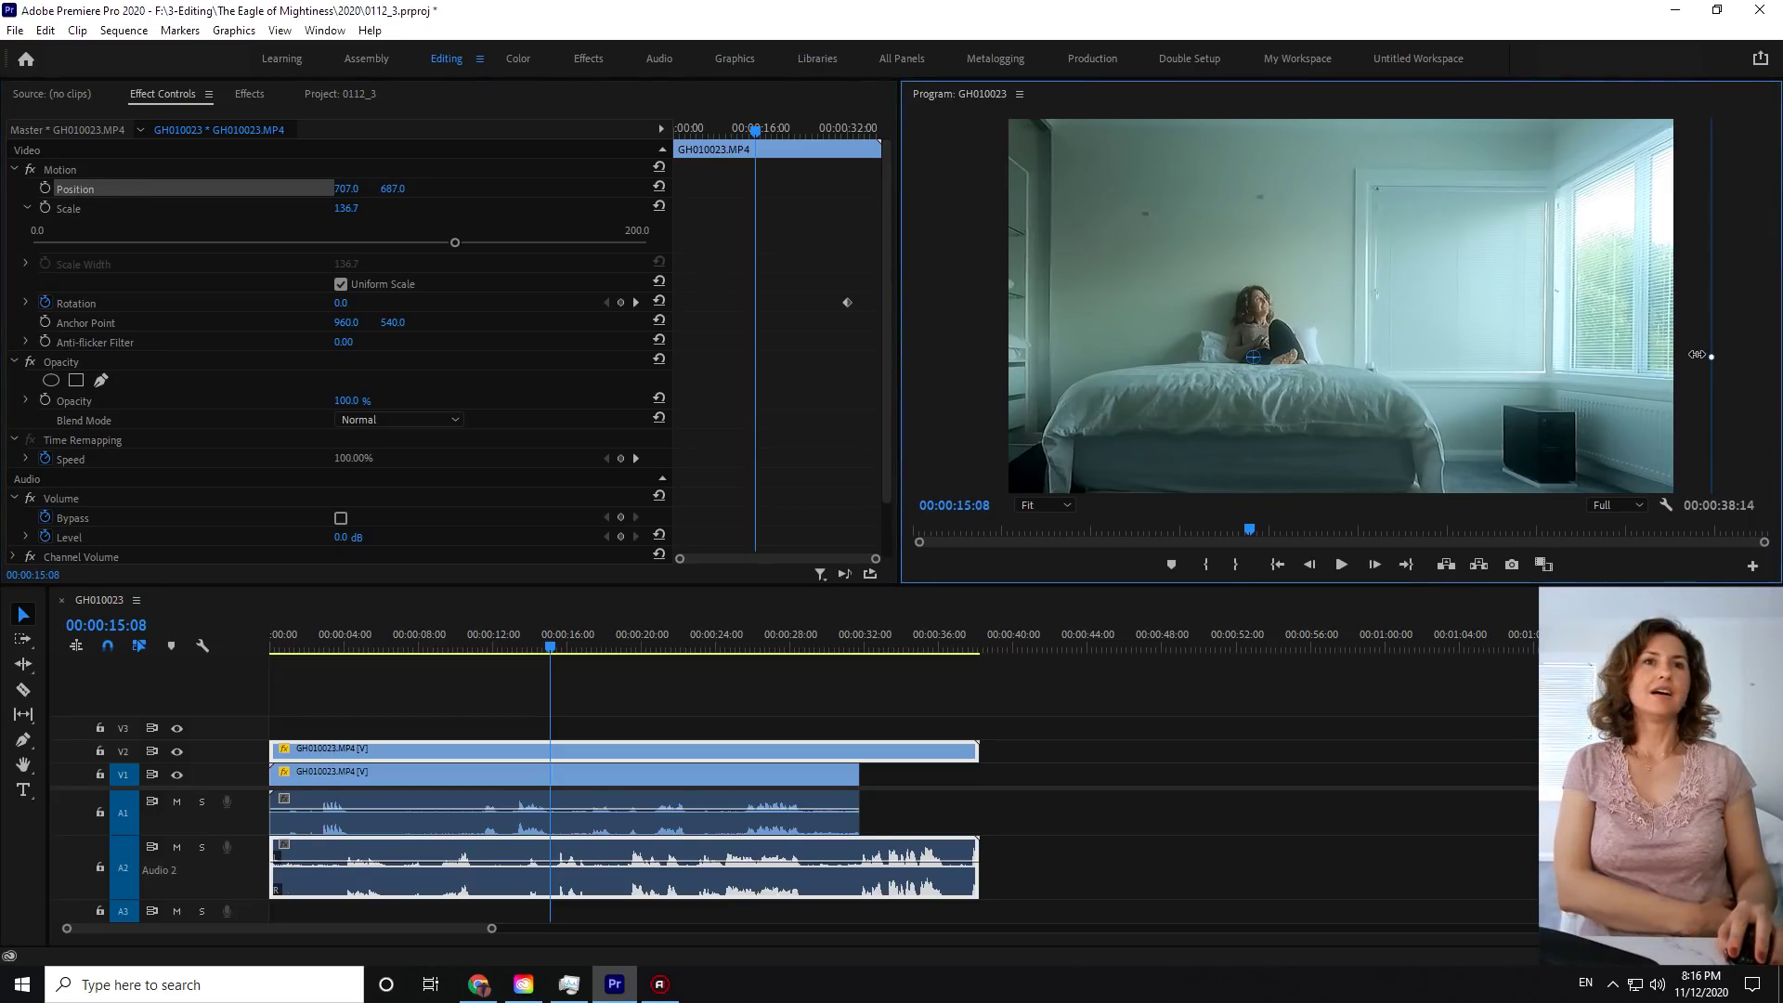
{"action": "left_click_drag", "start_coordinate": [1712, 357], "coordinate": [1674, 353]}
{"action": "key", "text": "ctrl+z"}
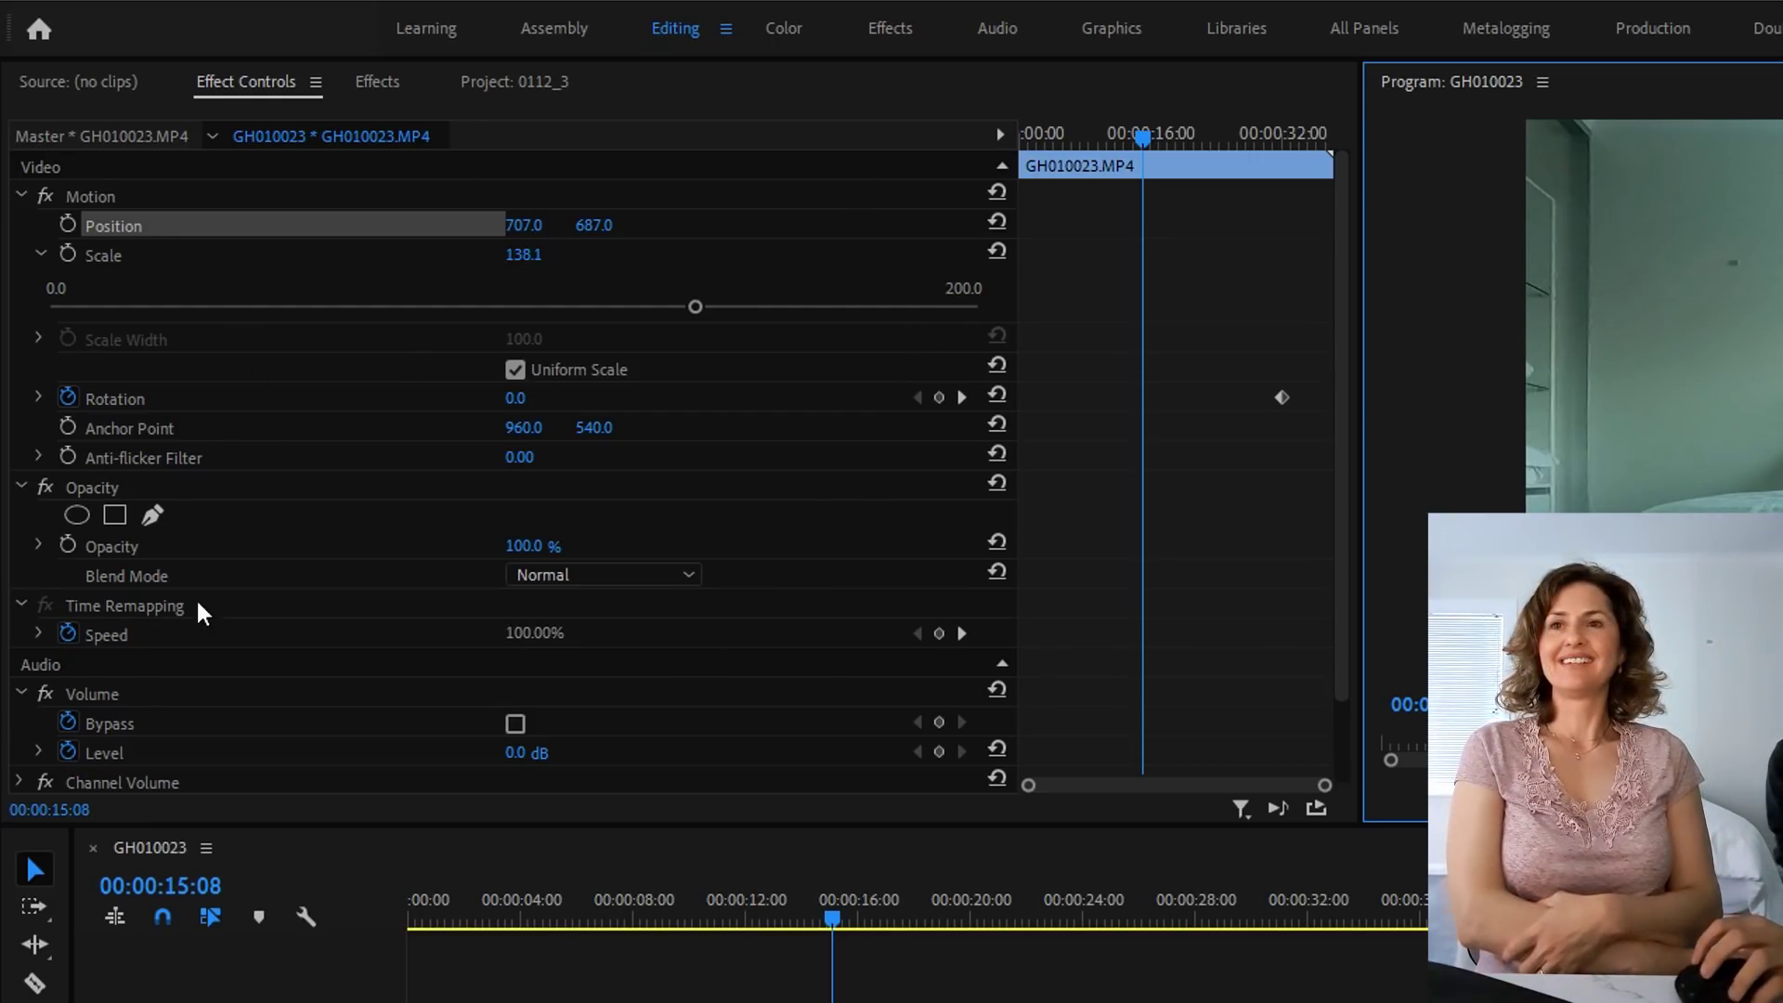
- Examine the V2 clip's Motion, Opacity, Time Remapping and Audio properties in its effect controls
{"action": "scroll", "coordinate": [430, 371], "scroll_direction": "down", "scroll_amount": 1}
{"action": "scroll", "coordinate": [422, 381], "scroll_direction": "up", "scroll_amount": 1}
{"action": "scroll", "coordinate": [418, 378], "scroll_direction": "down", "scroll_amount": 1}
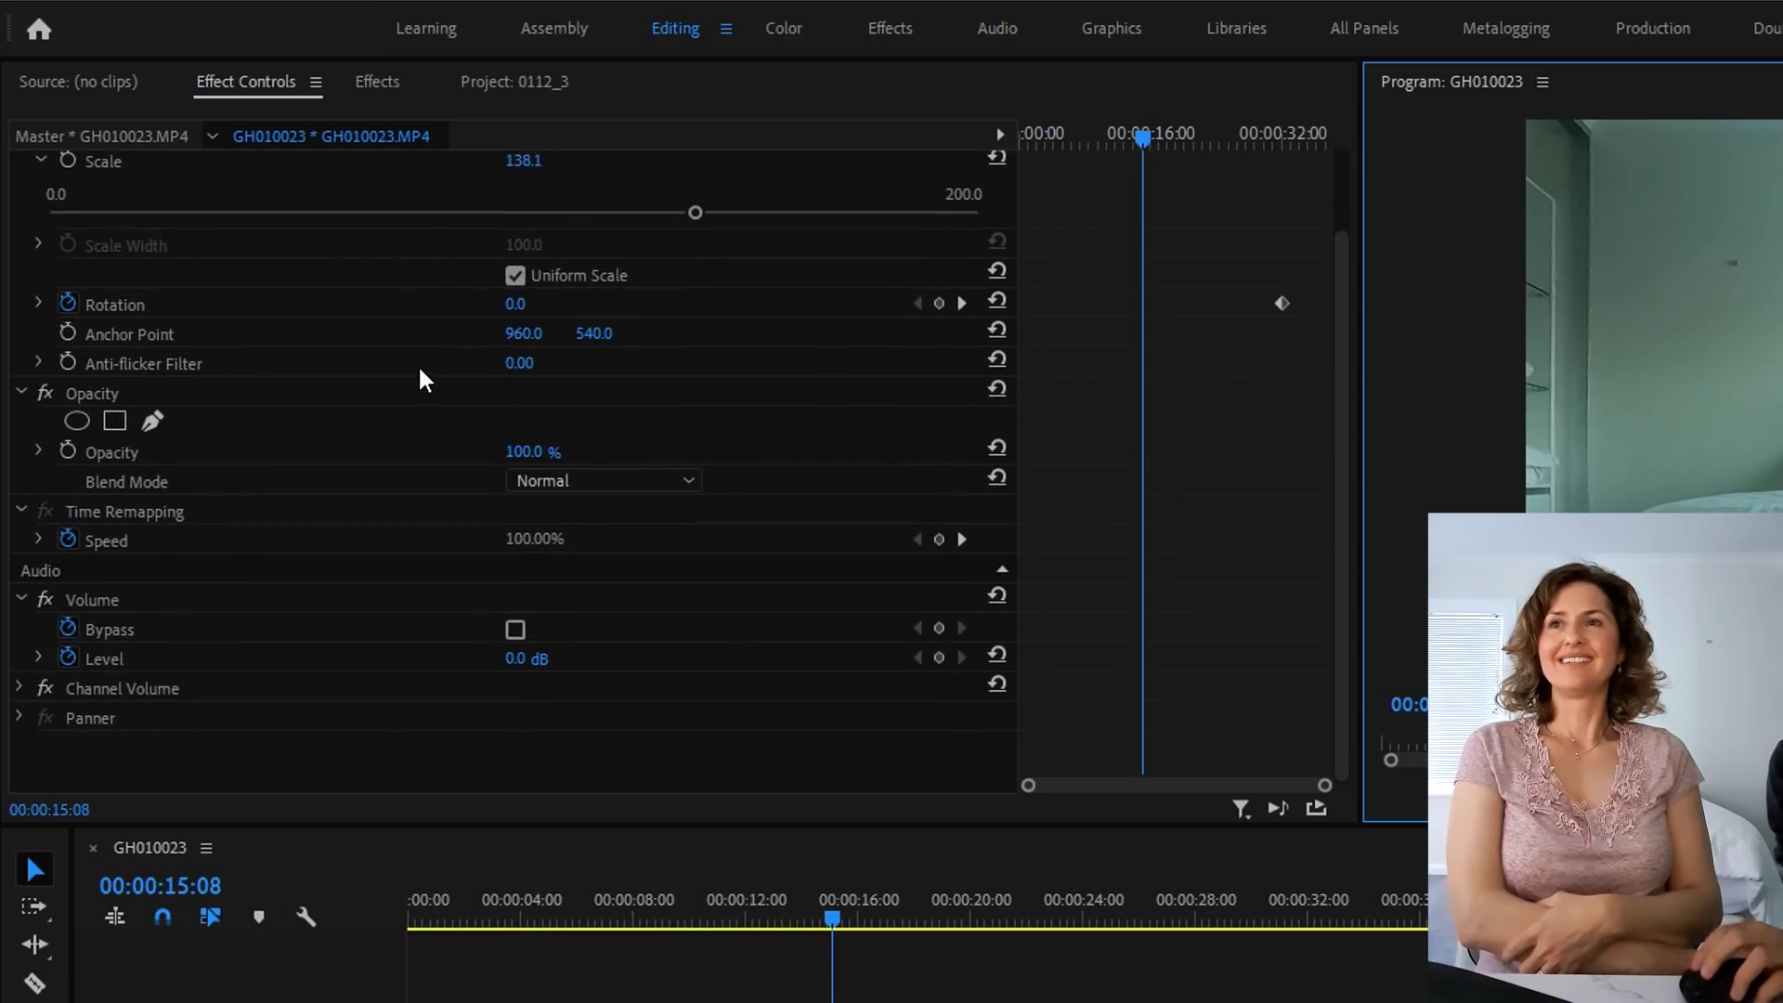
{"action": "scroll", "coordinate": [428, 376], "scroll_direction": "up", "scroll_amount": 1}
{"action": "scroll", "coordinate": [426, 394], "scroll_direction": "down", "scroll_amount": 1}
{"action": "scroll", "coordinate": [669, 545], "scroll_direction": "up", "scroll_amount": 1}
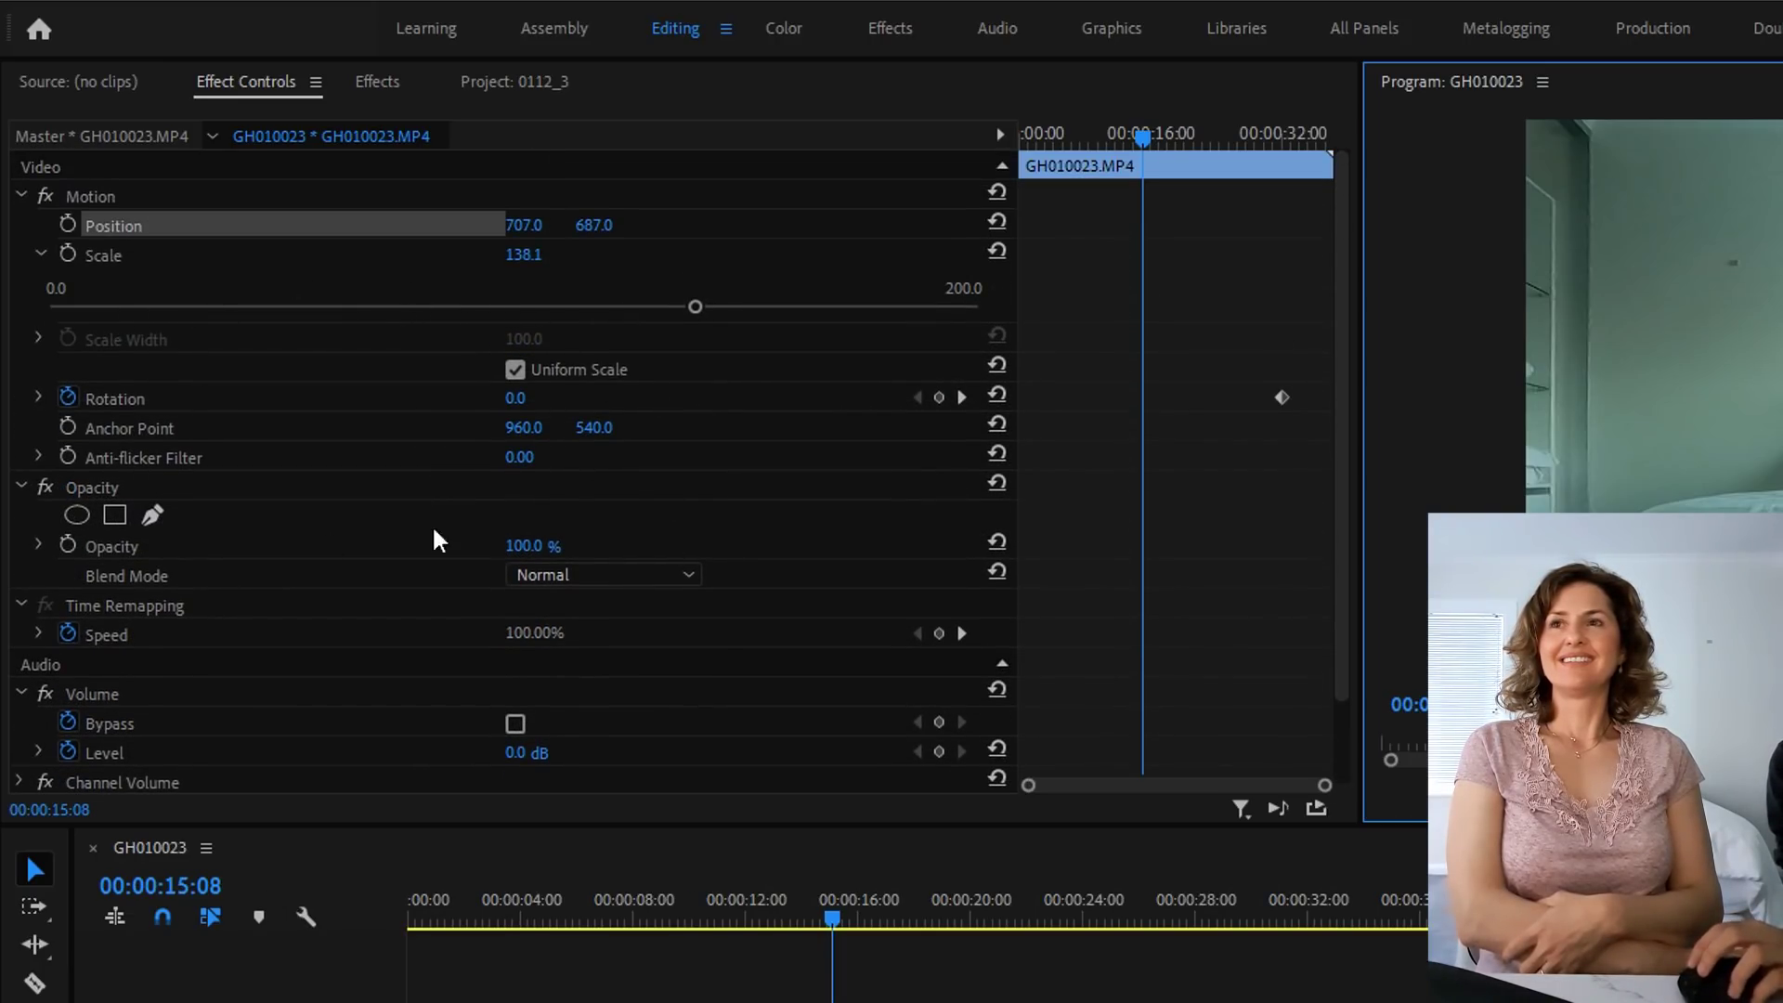
{"action": "scroll", "coordinate": [335, 358], "scroll_direction": "down", "scroll_amount": 1}
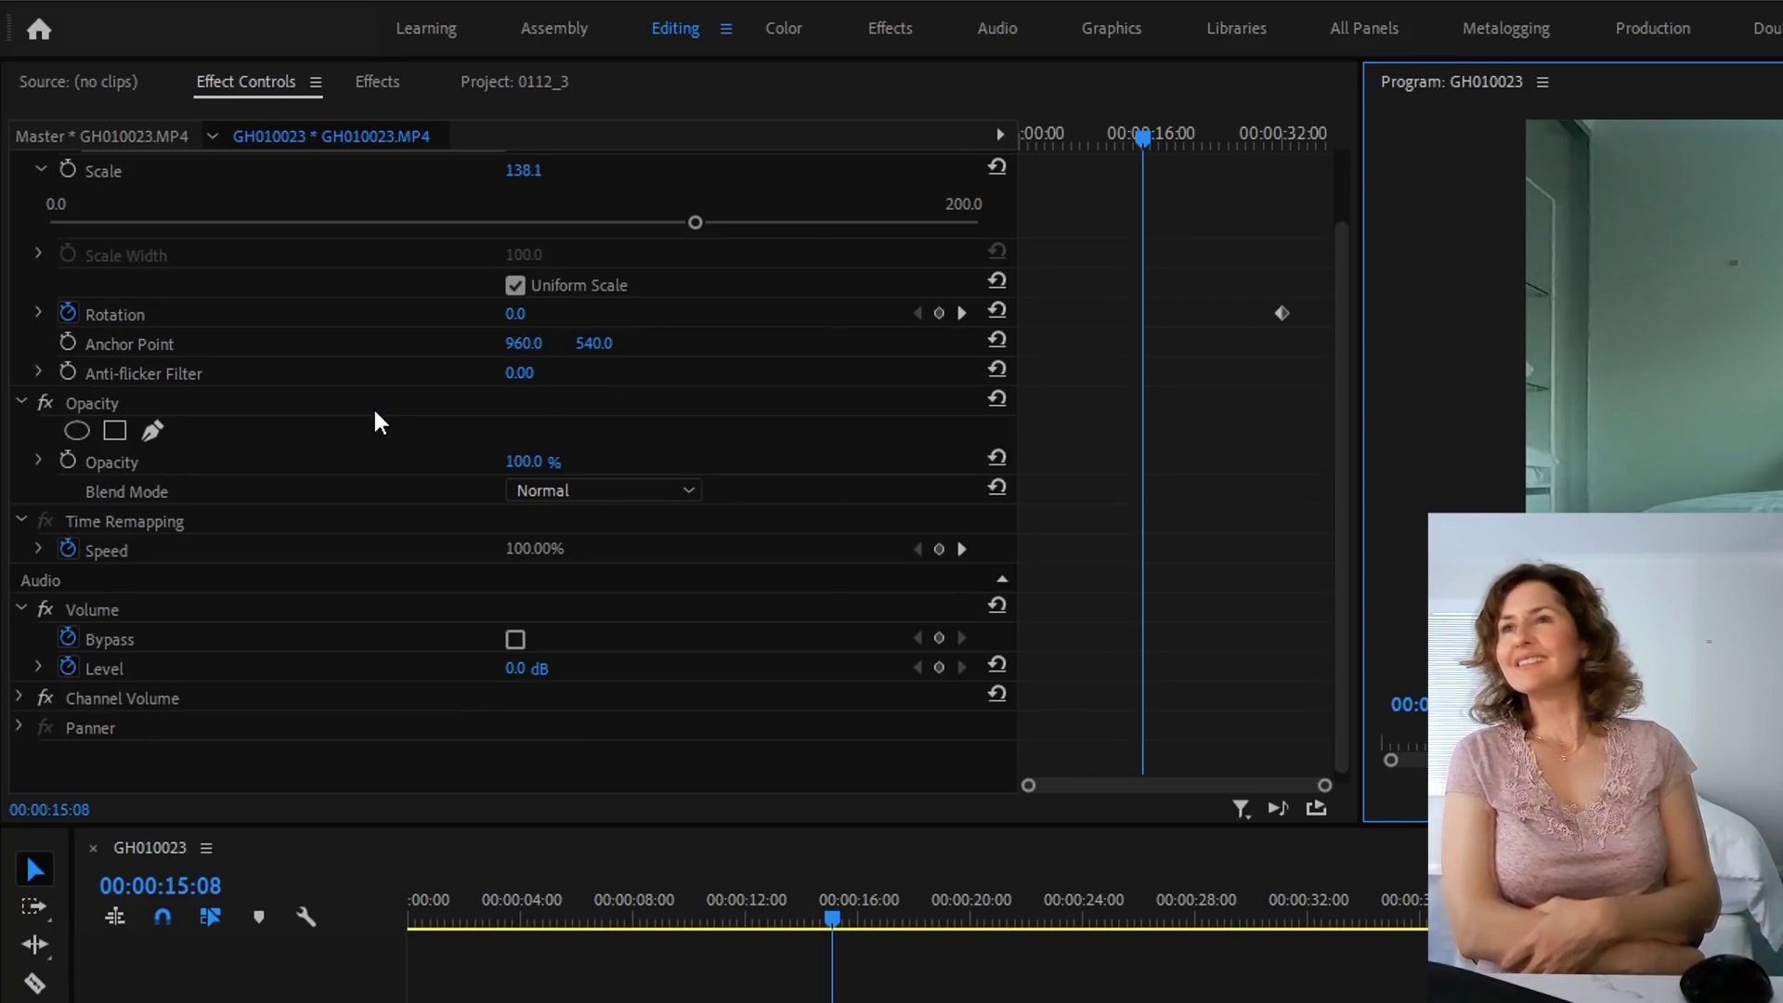
{"action": "scroll", "coordinate": [375, 422], "scroll_direction": "up", "scroll_amount": 1}
{"action": "scroll", "coordinate": [223, 646], "scroll_direction": "down", "scroll_amount": 1}
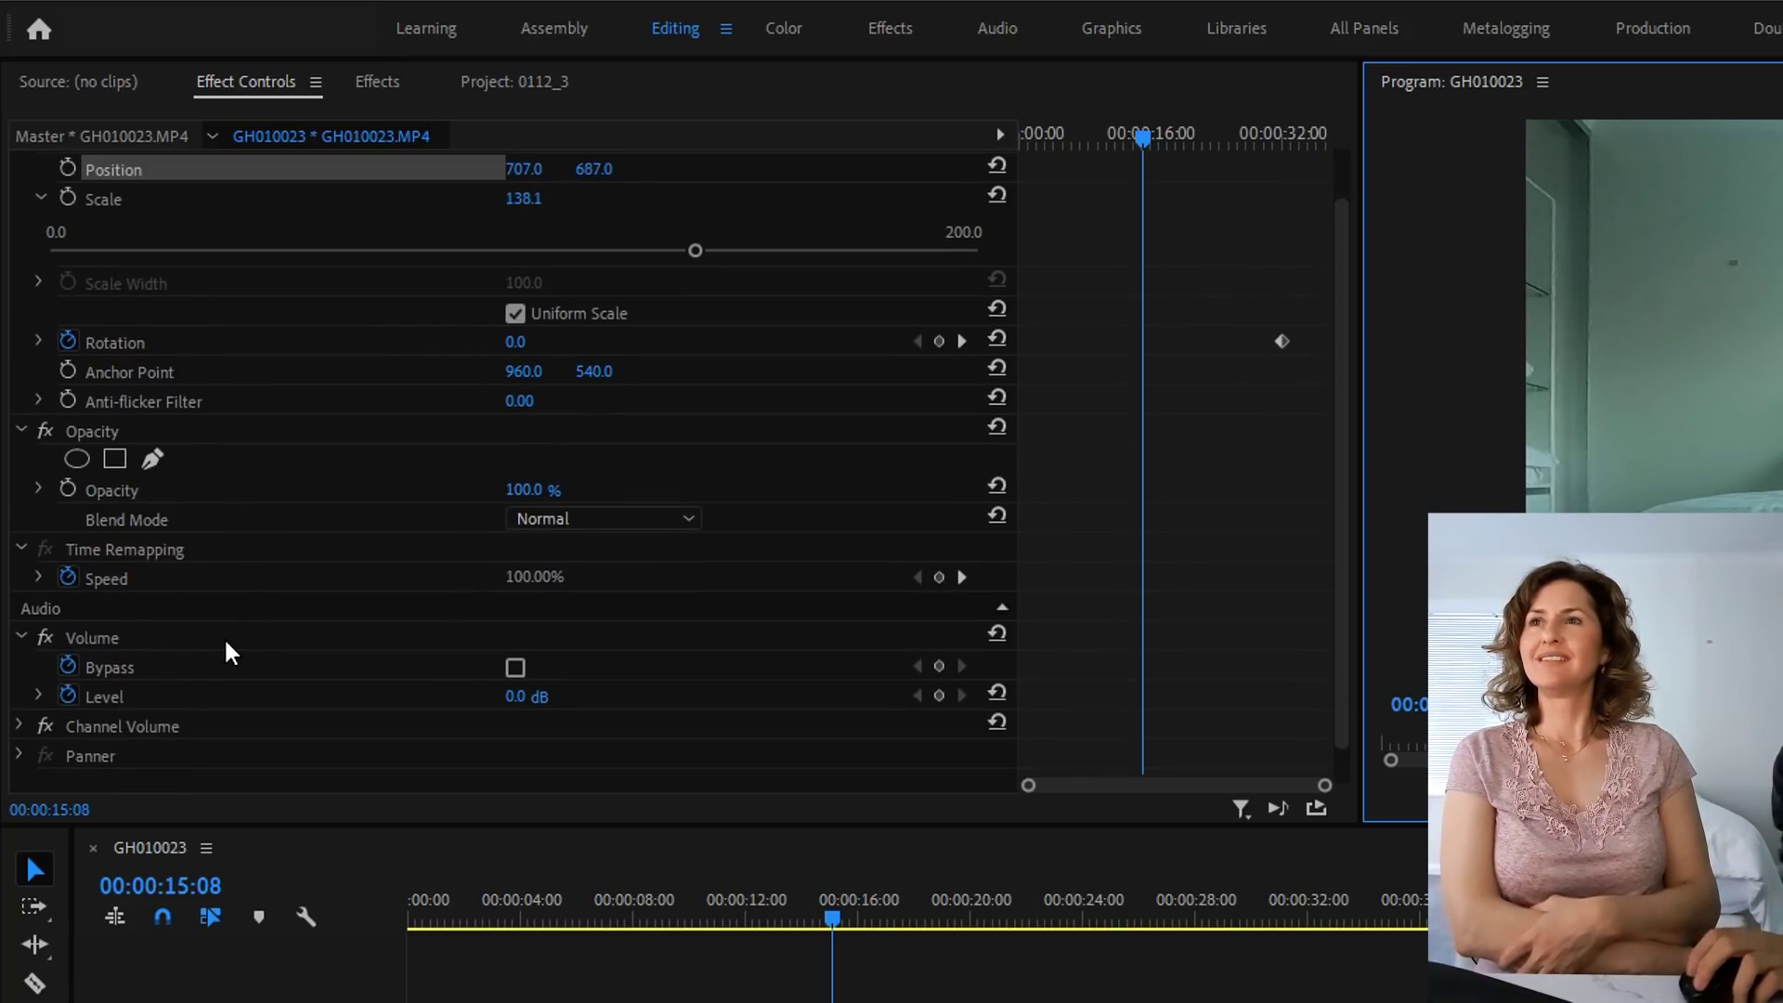
{"action": "scroll", "coordinate": [277, 651], "scroll_direction": "up", "scroll_amount": 1}
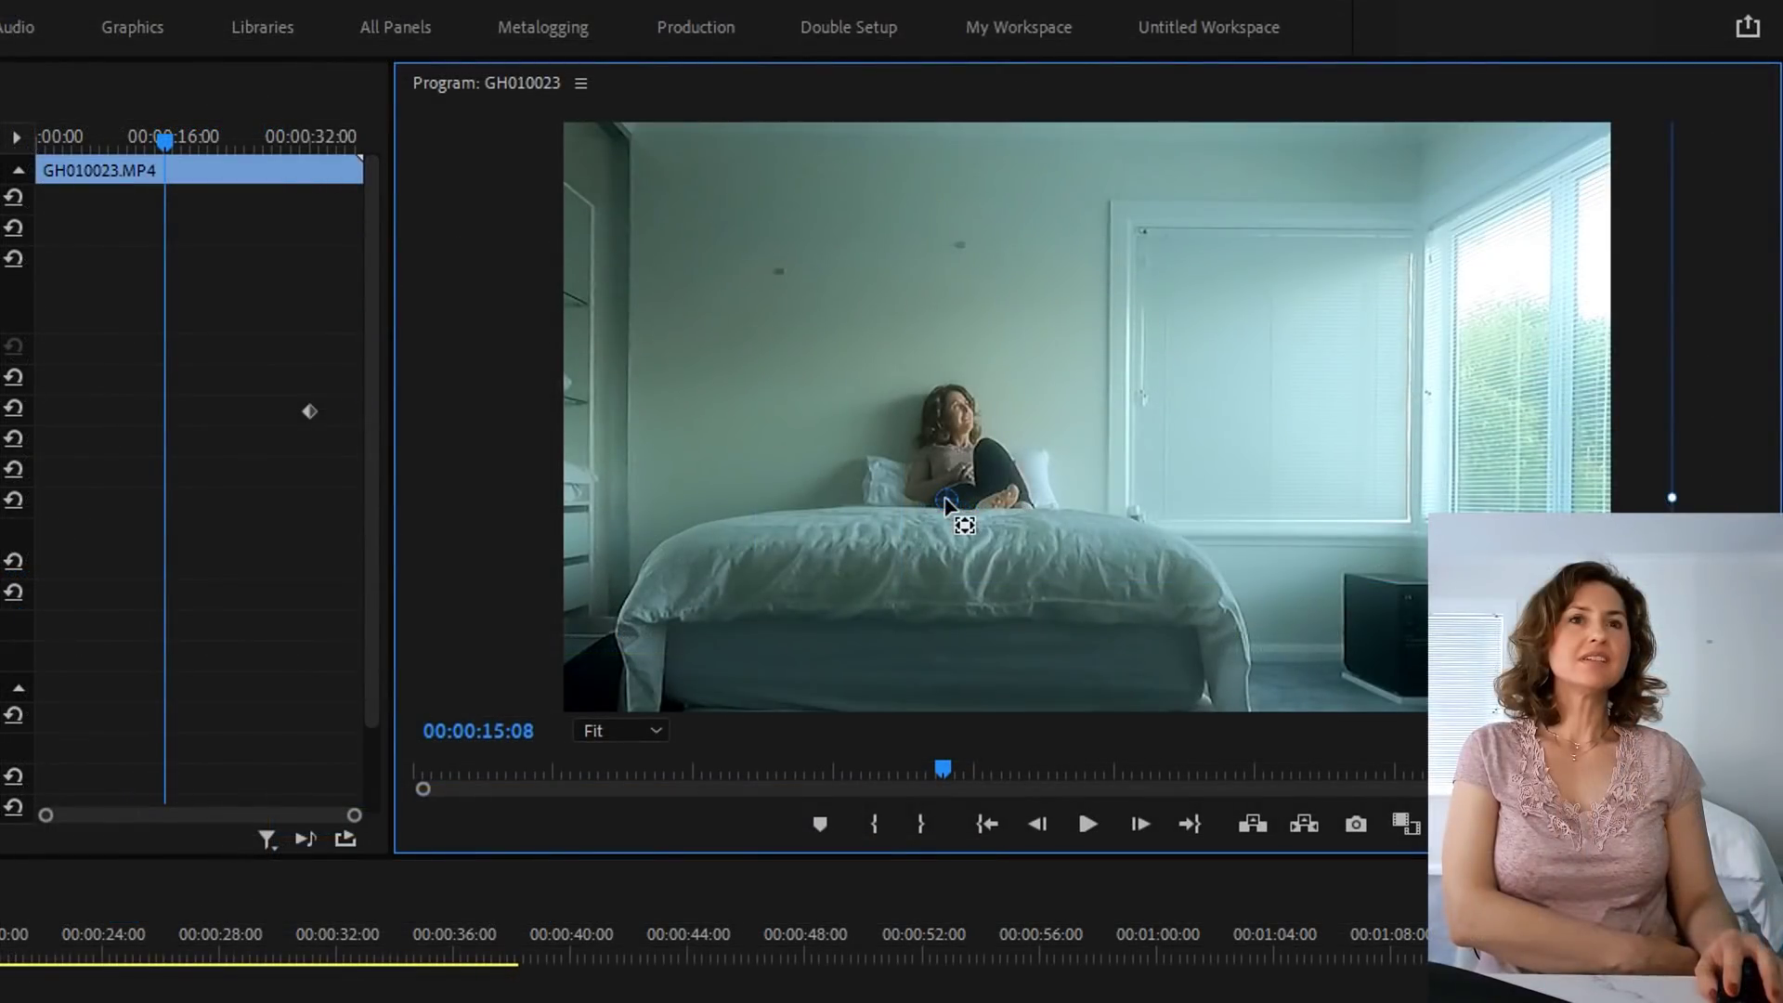
- Reposition the V2 clip's anchor point in the preview, ending beside the window at about 1178.2, 426.7
{"action": "left_click_drag", "start_coordinate": [945, 502], "coordinate": [1071, 435]}
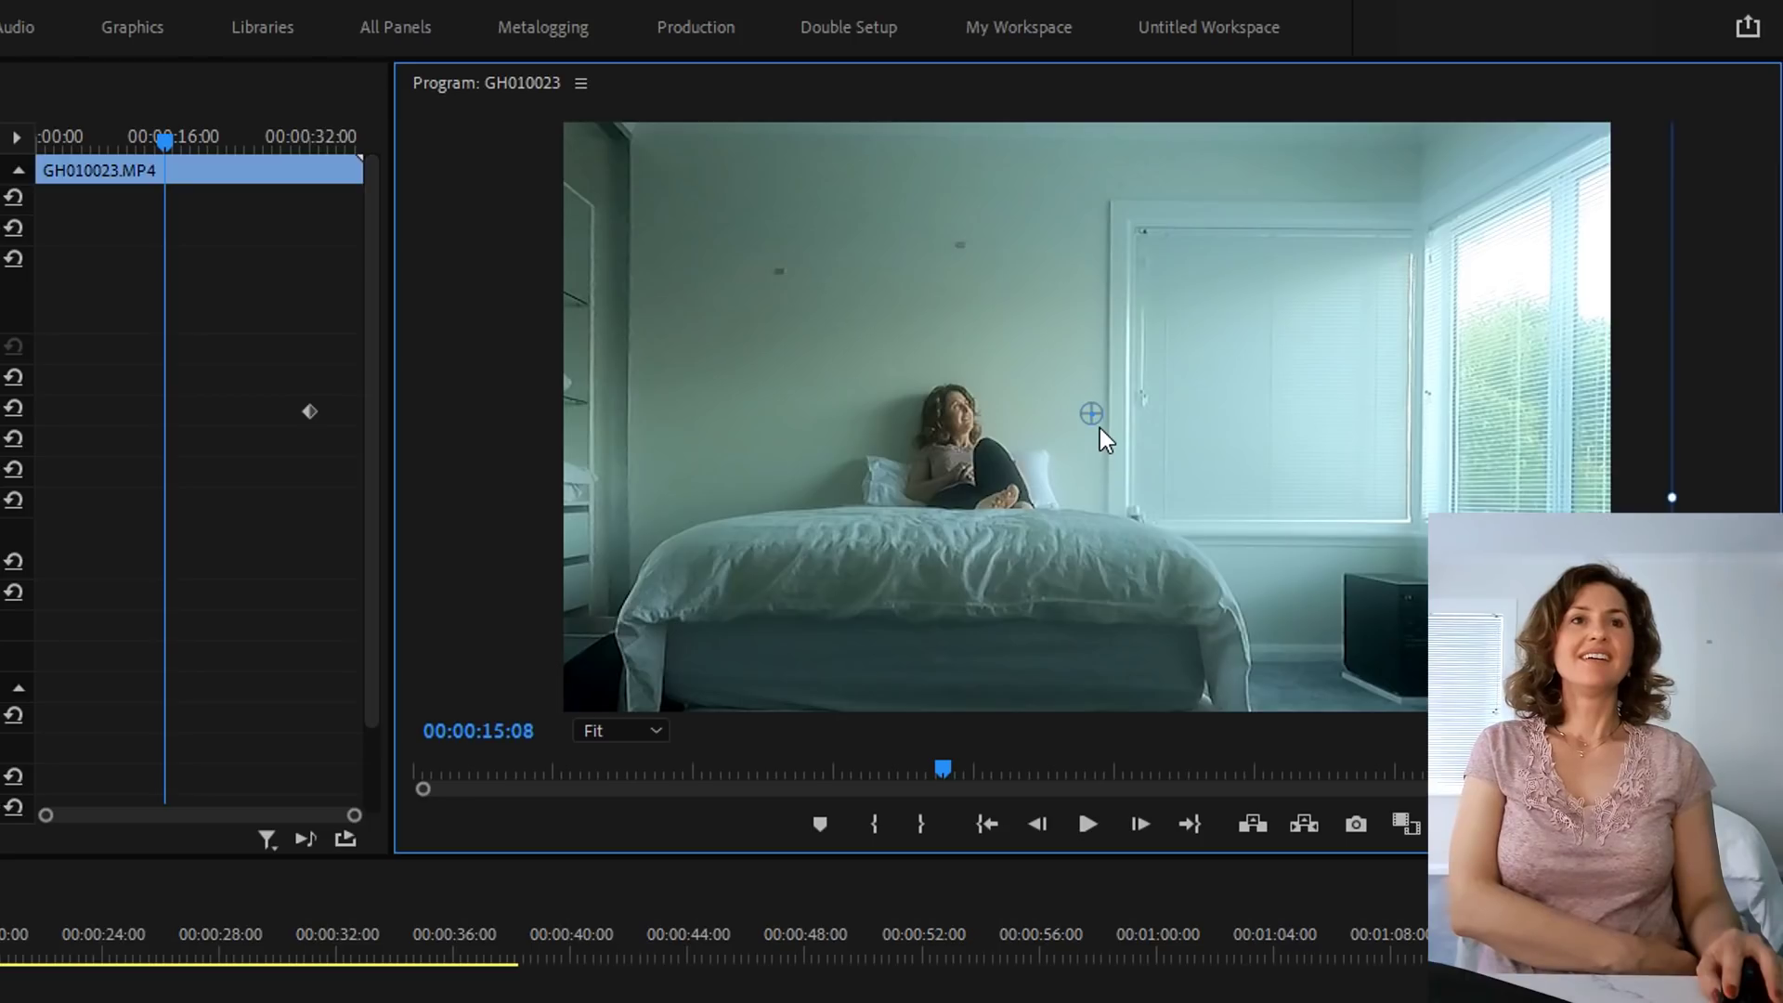
{"action": "left_click_drag", "start_coordinate": [1092, 412], "coordinate": [1093, 409]}
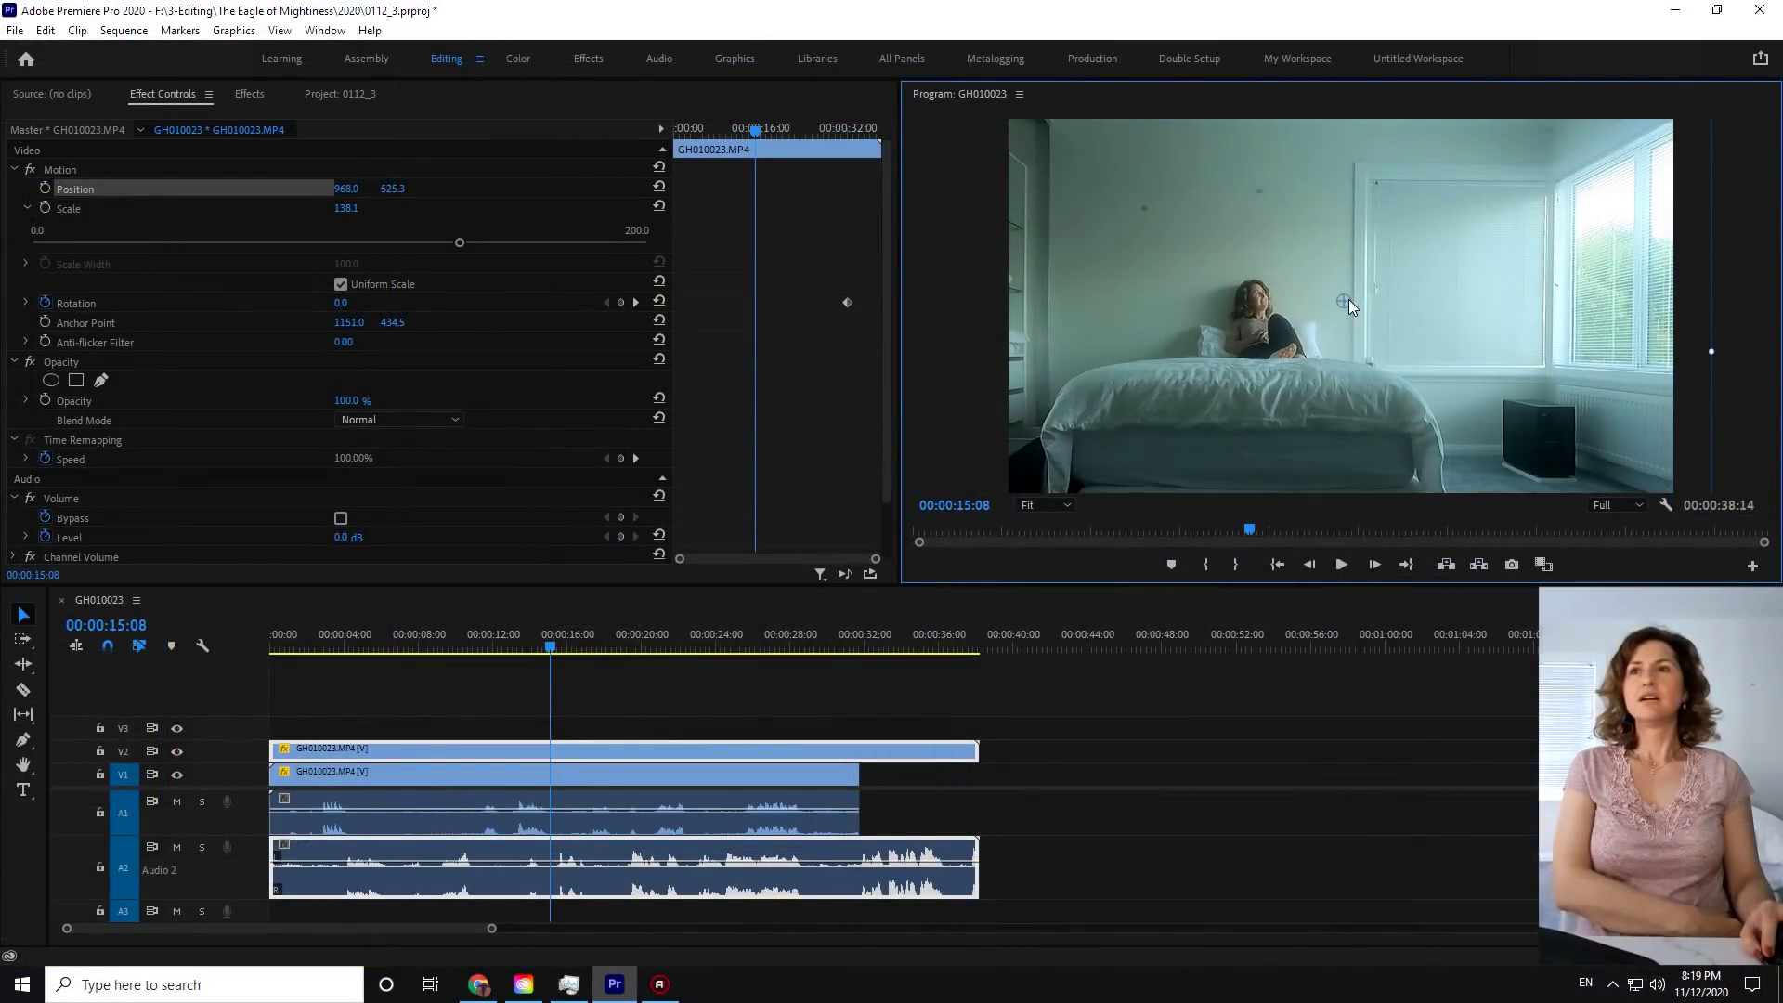
{"action": "left_click_drag", "start_coordinate": [1085, 406], "coordinate": [1184, 389]}
{"action": "left_click_drag", "start_coordinate": [1405, 291], "coordinate": [1309, 327]}
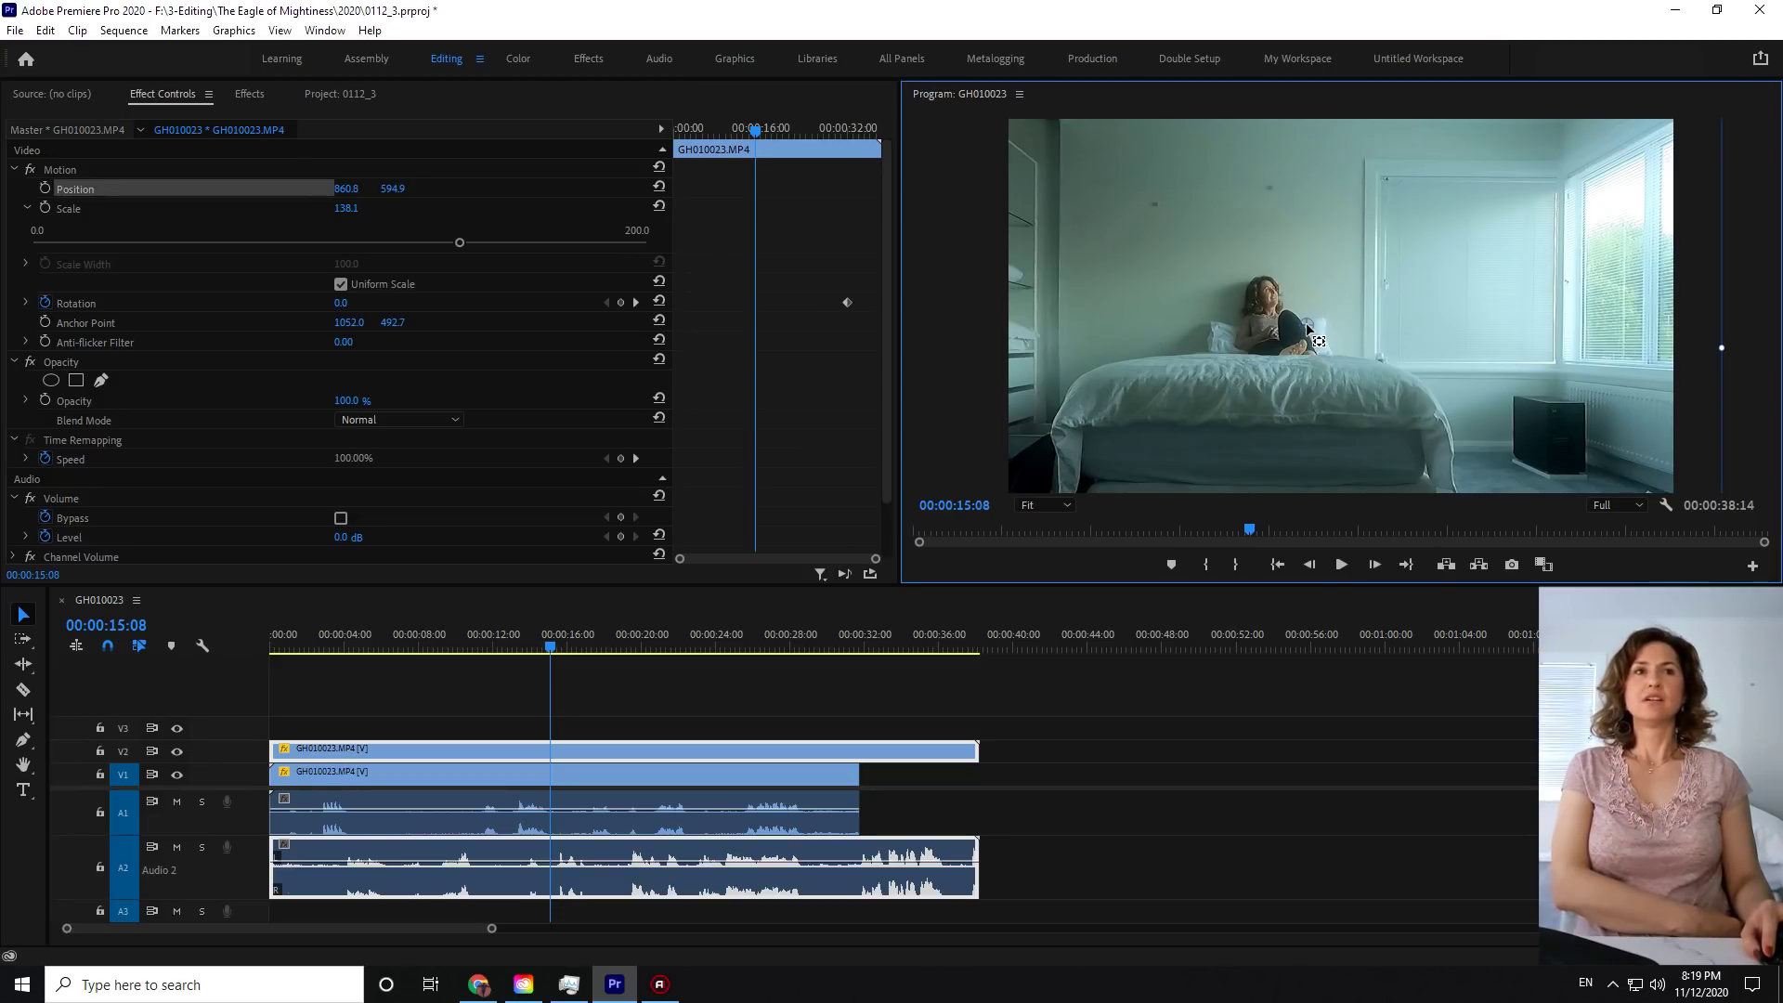
{"action": "left_click_drag", "start_coordinate": [1309, 327], "coordinate": [1381, 281]}
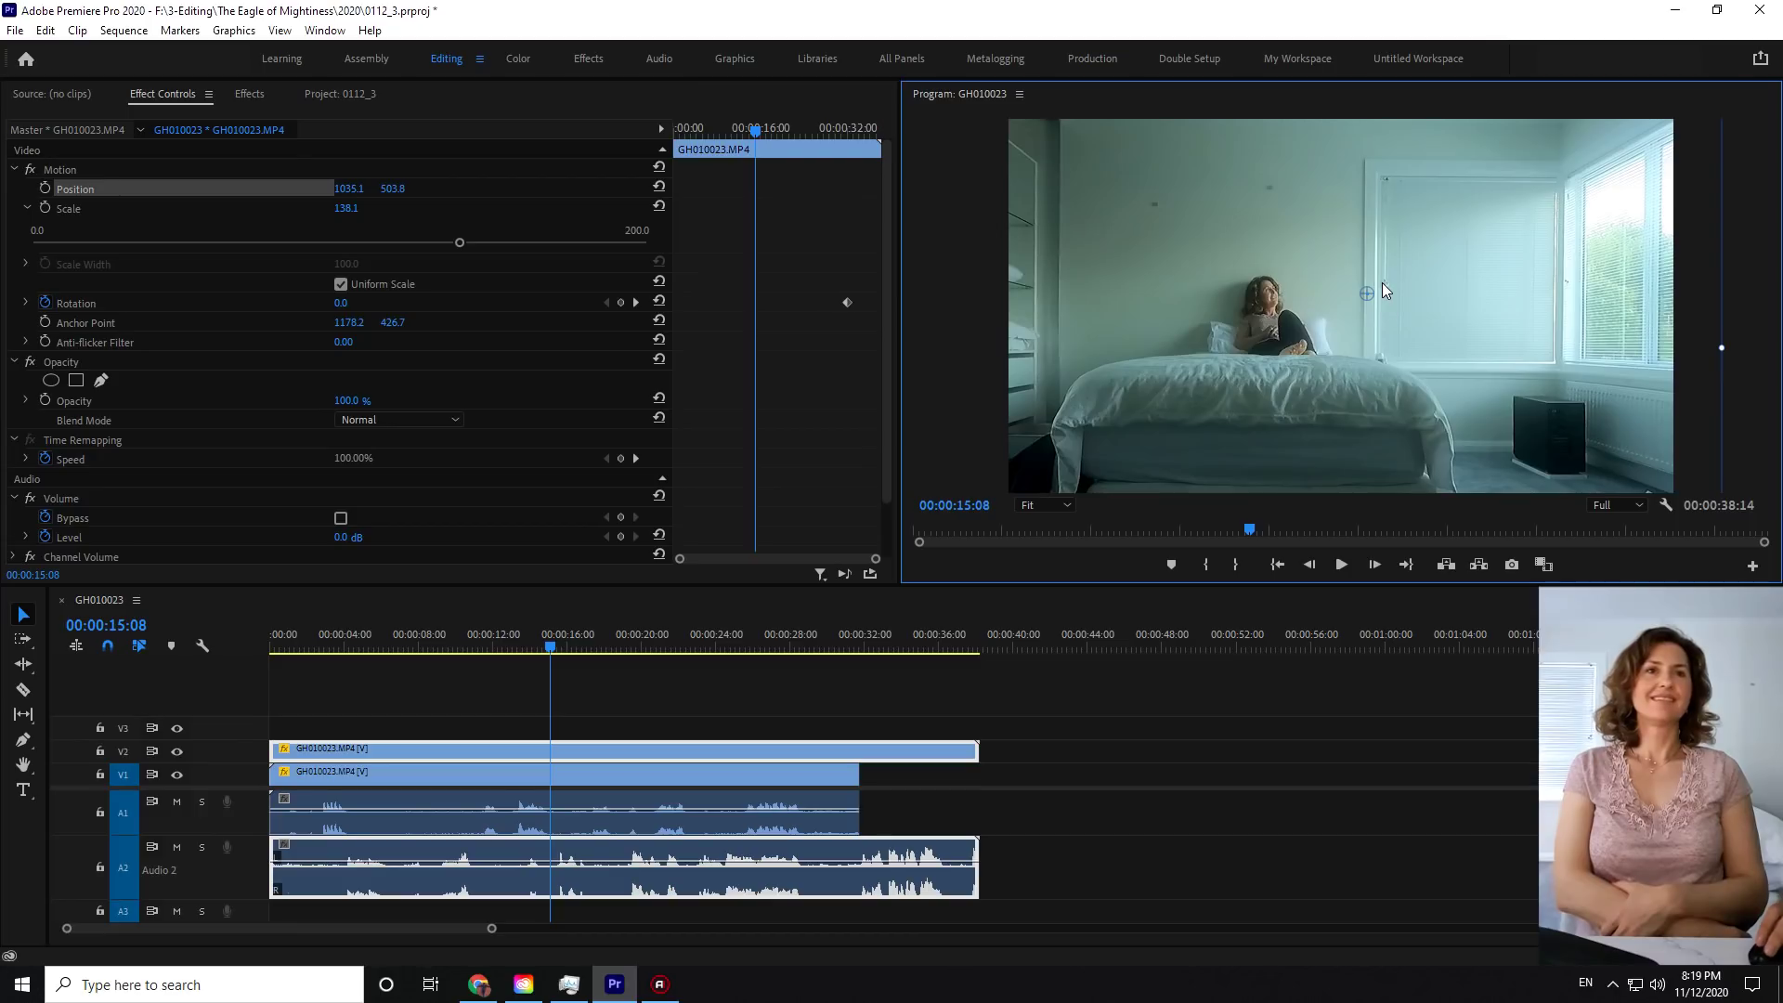
- Collapse the Video Effects folder and return to the V2 clip's effect controls
{"action": "left_click", "coordinate": [249, 94]}
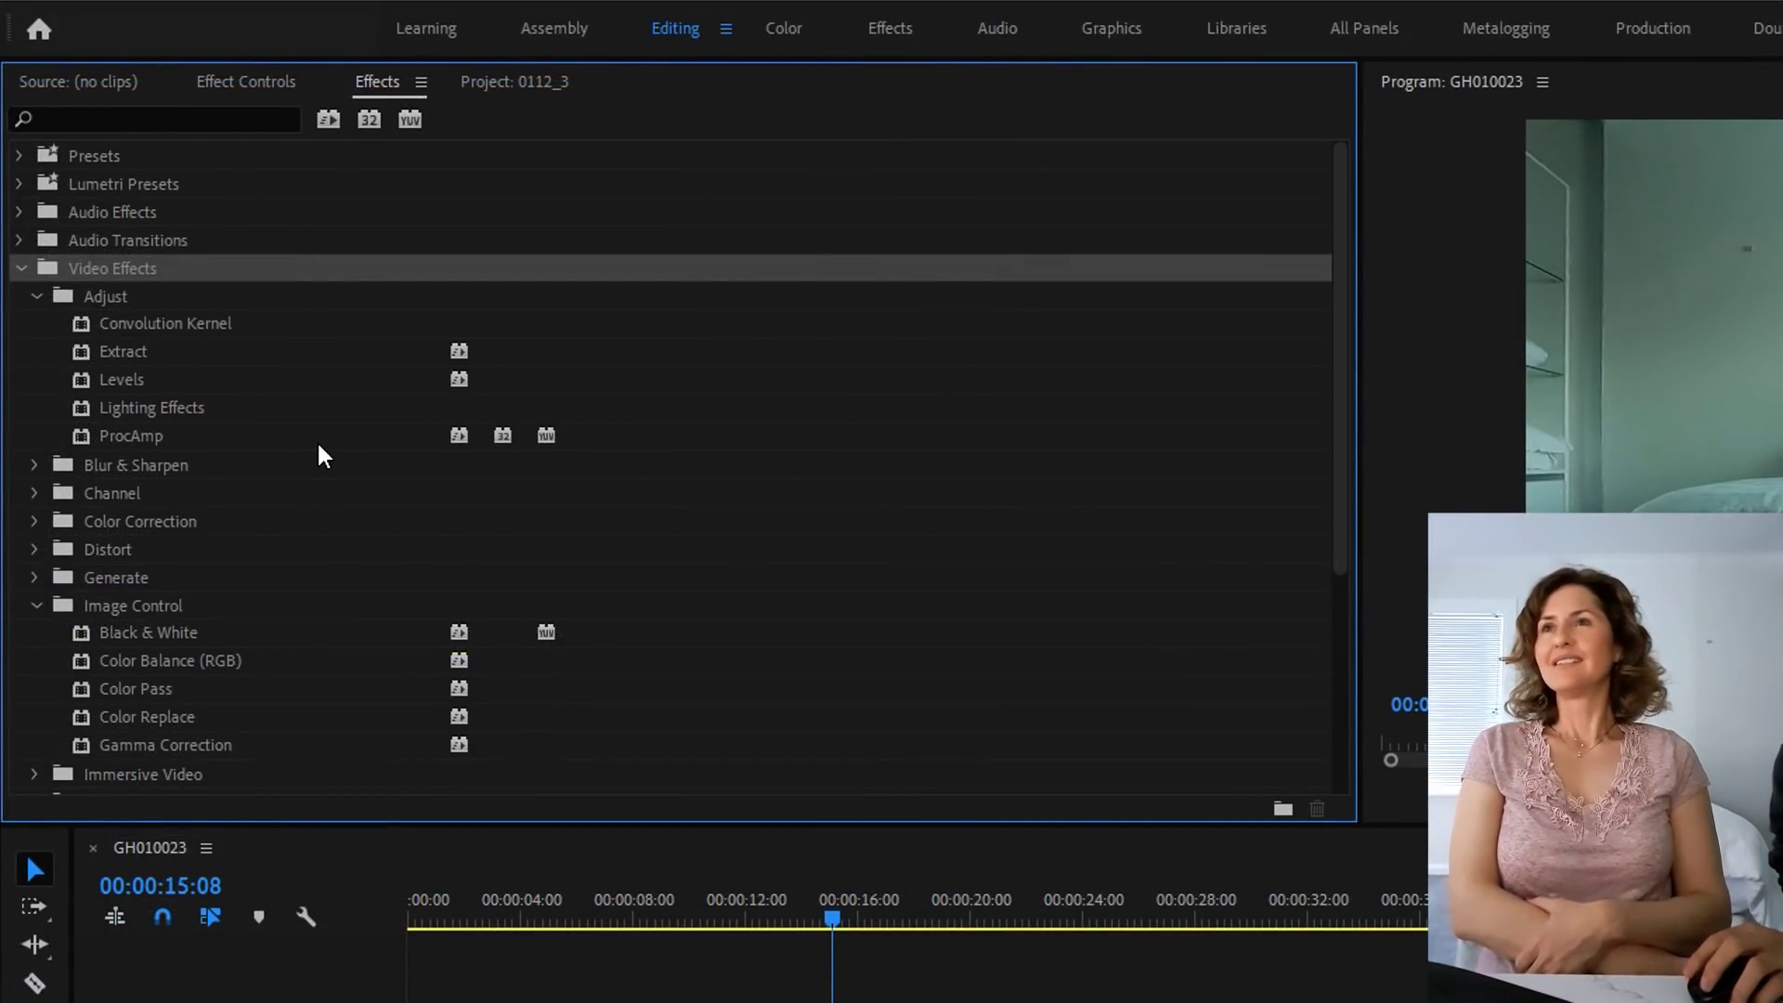
{"action": "left_click", "coordinate": [20, 268]}
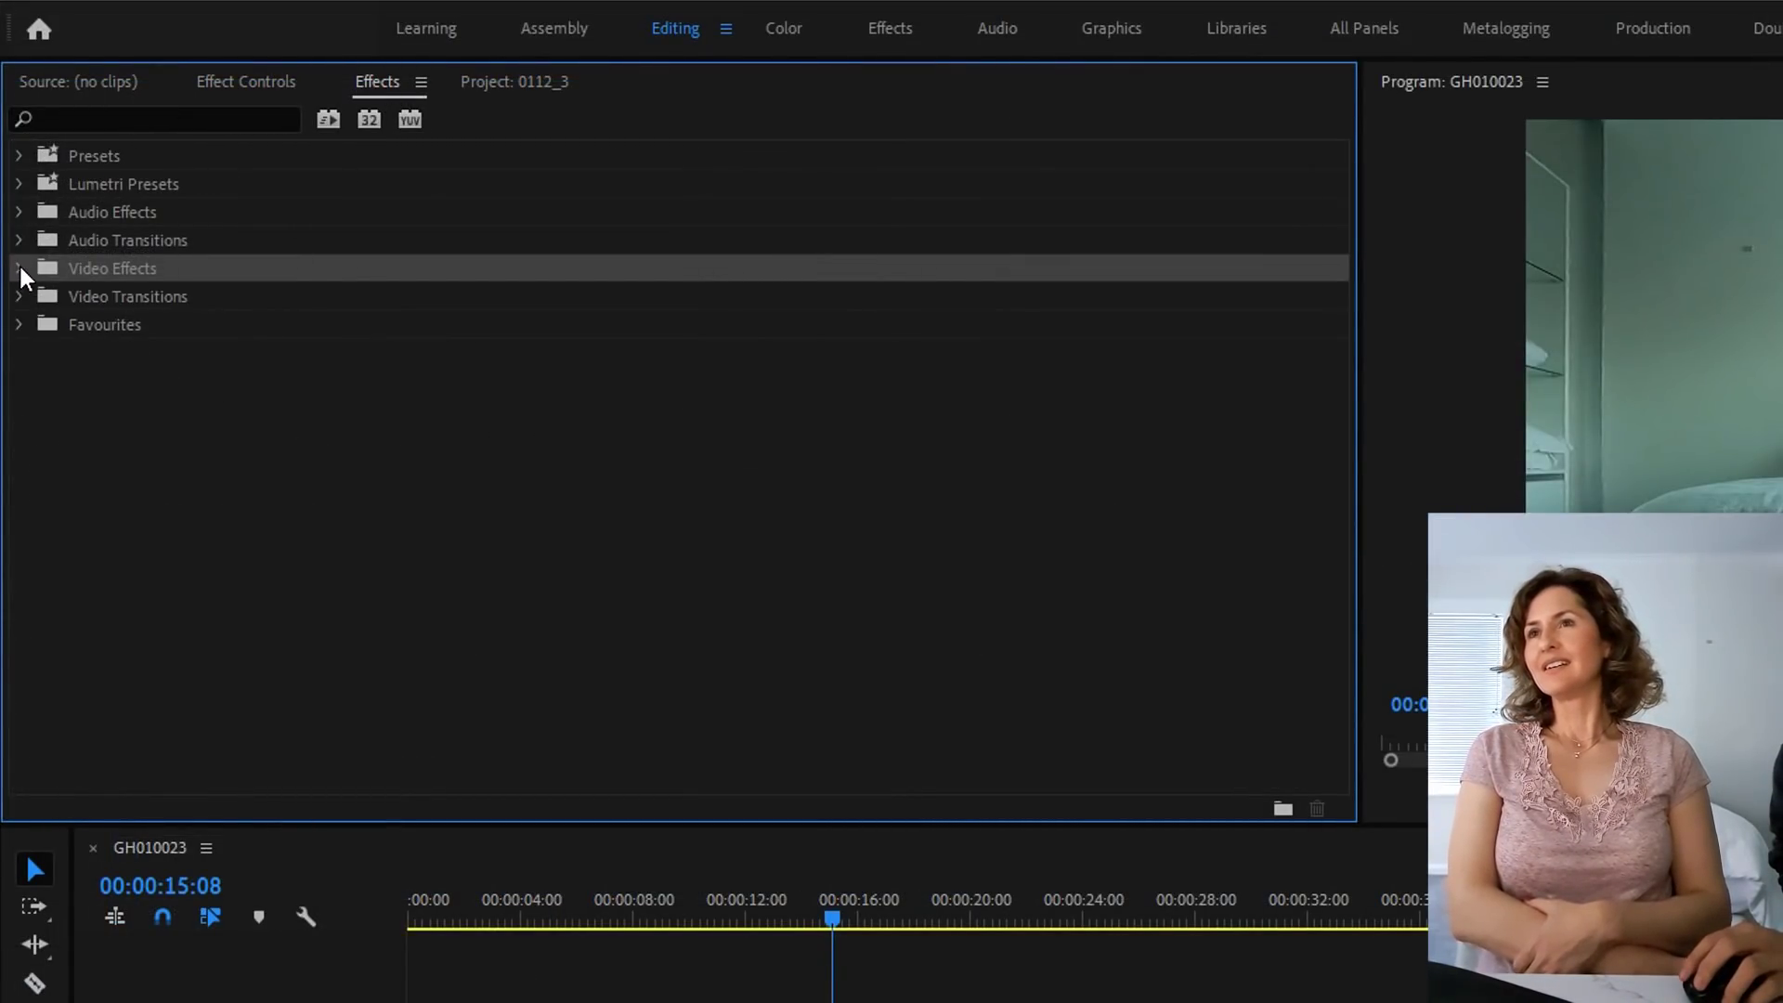
{"action": "left_click", "coordinate": [247, 91]}
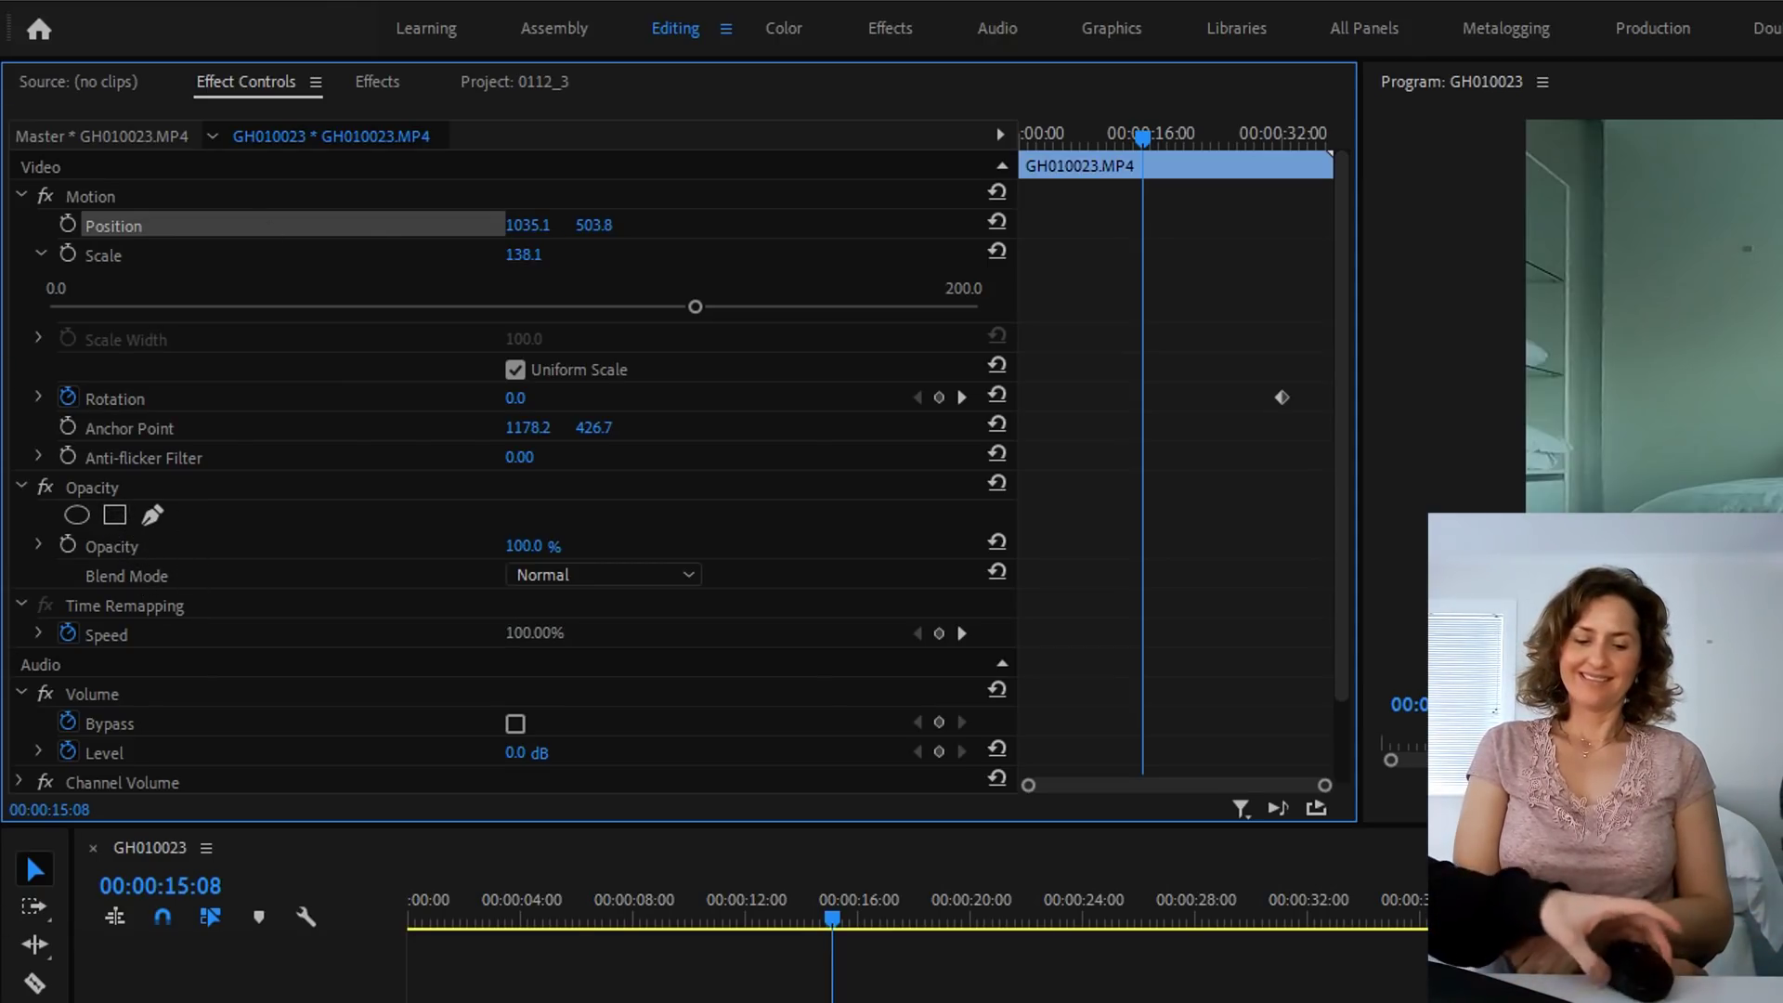
- Add a rectangular opacity mask to the V2 clip and reshape its corners around the seated woman and the bed
{"action": "left_click", "coordinate": [116, 516]}
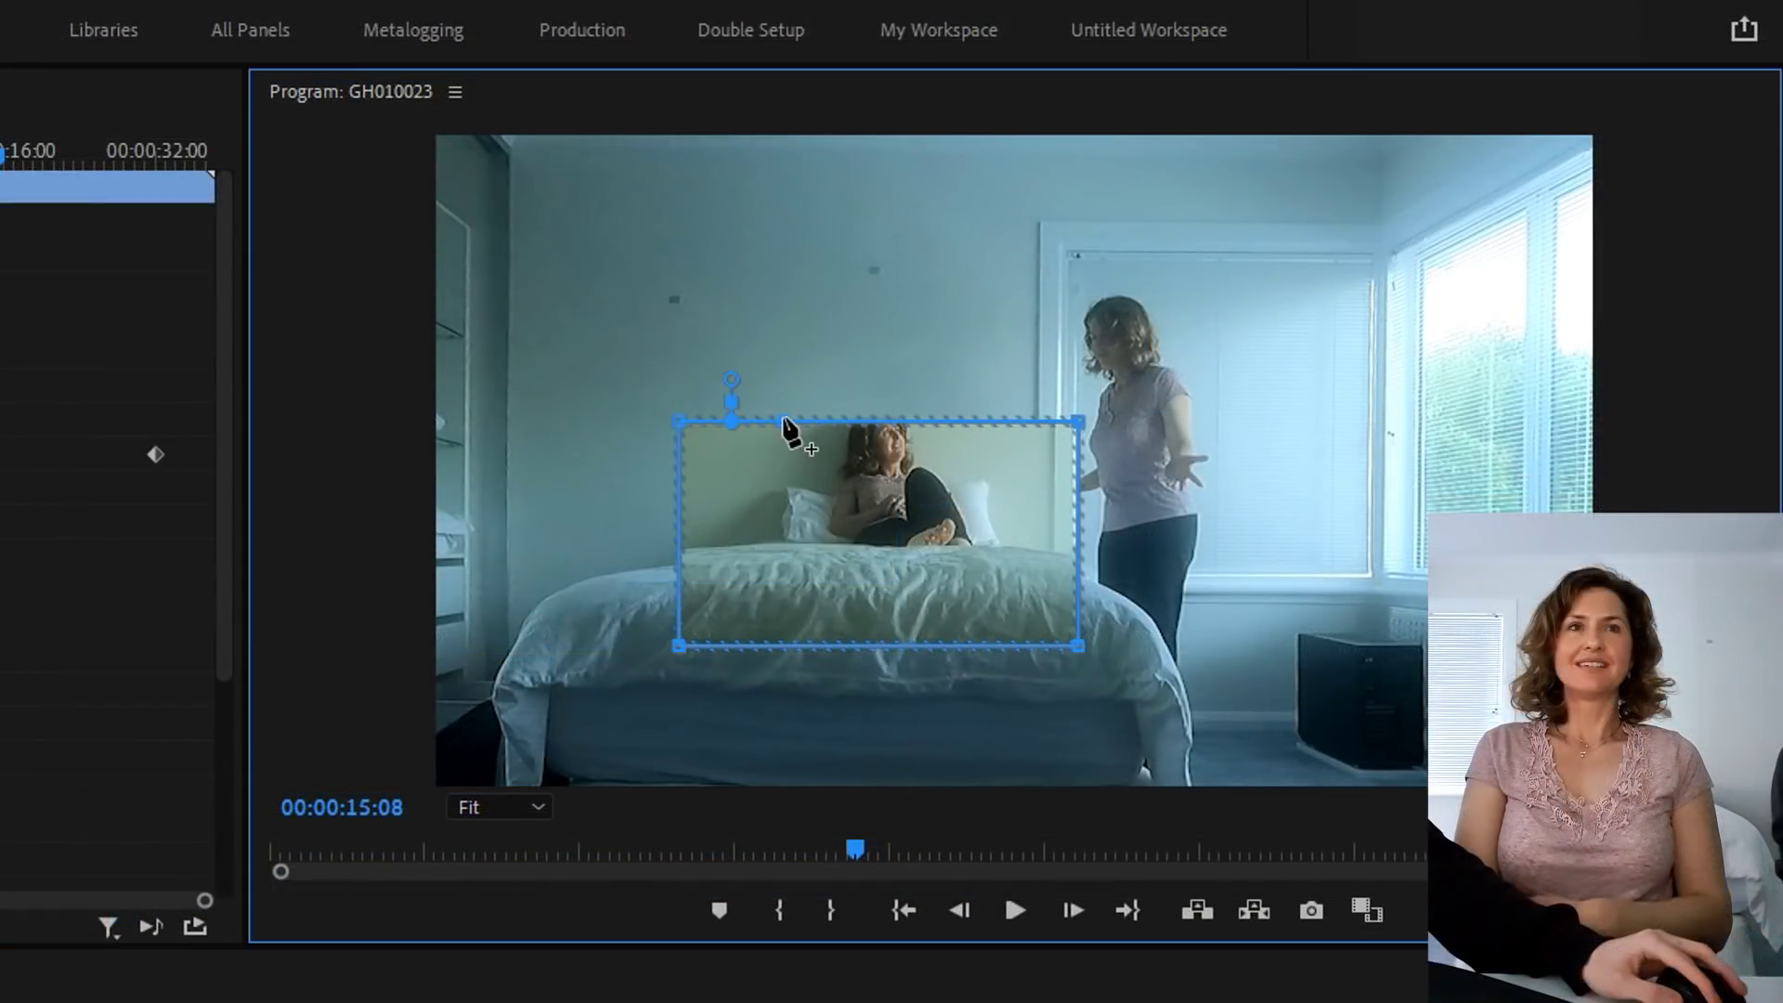
{"action": "left_click_drag", "start_coordinate": [1209, 285], "coordinate": [1152, 213]}
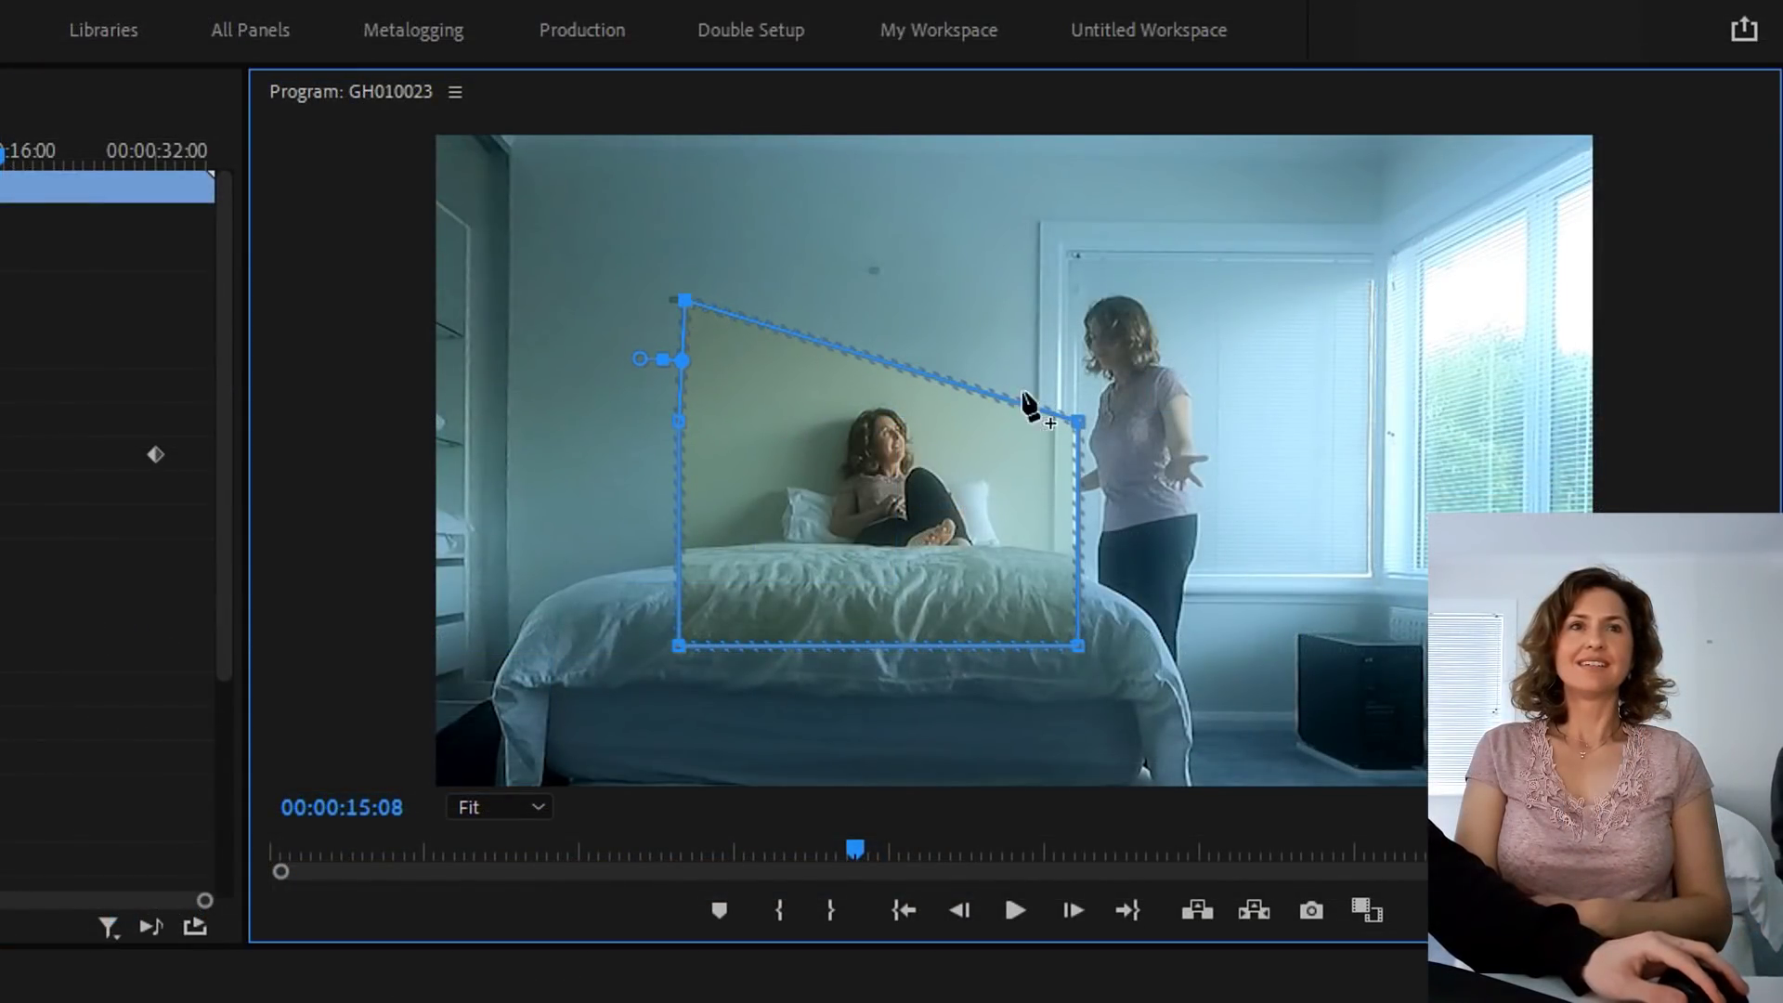
{"action": "left_click_drag", "start_coordinate": [1077, 422], "coordinate": [985, 332]}
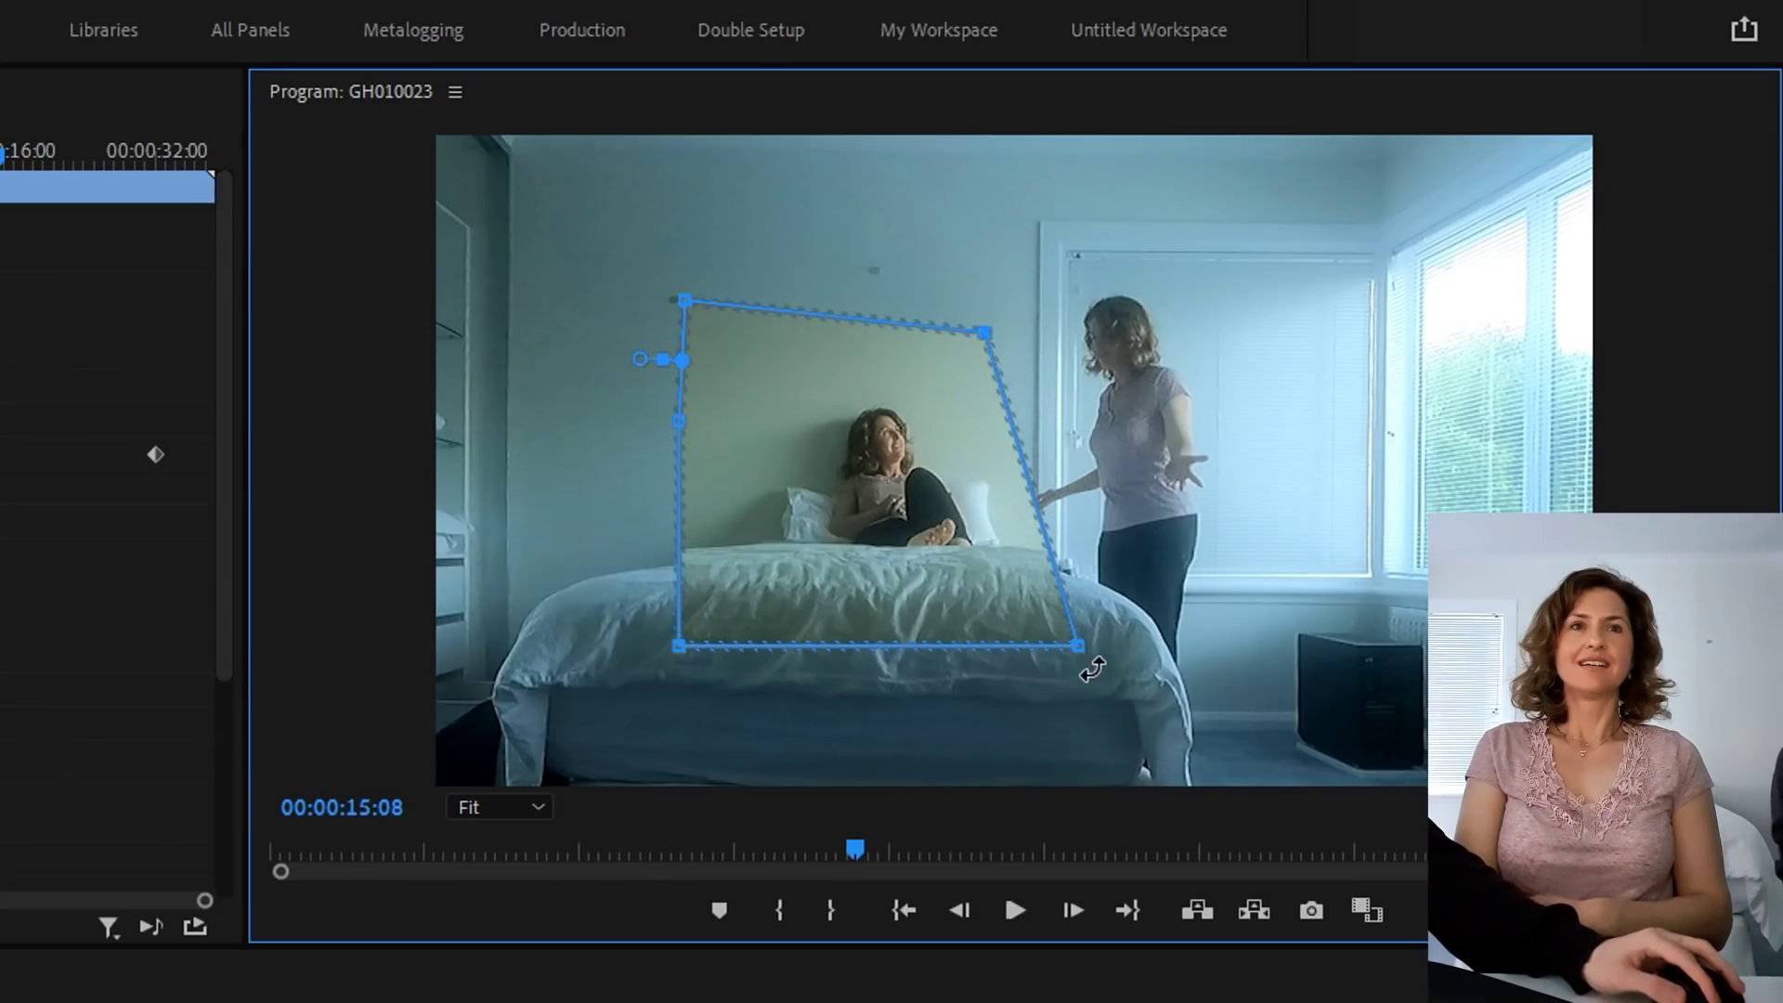
{"action": "left_click_drag", "start_coordinate": [1078, 645], "coordinate": [1012, 780]}
{"action": "left_click", "coordinate": [914, 774]}
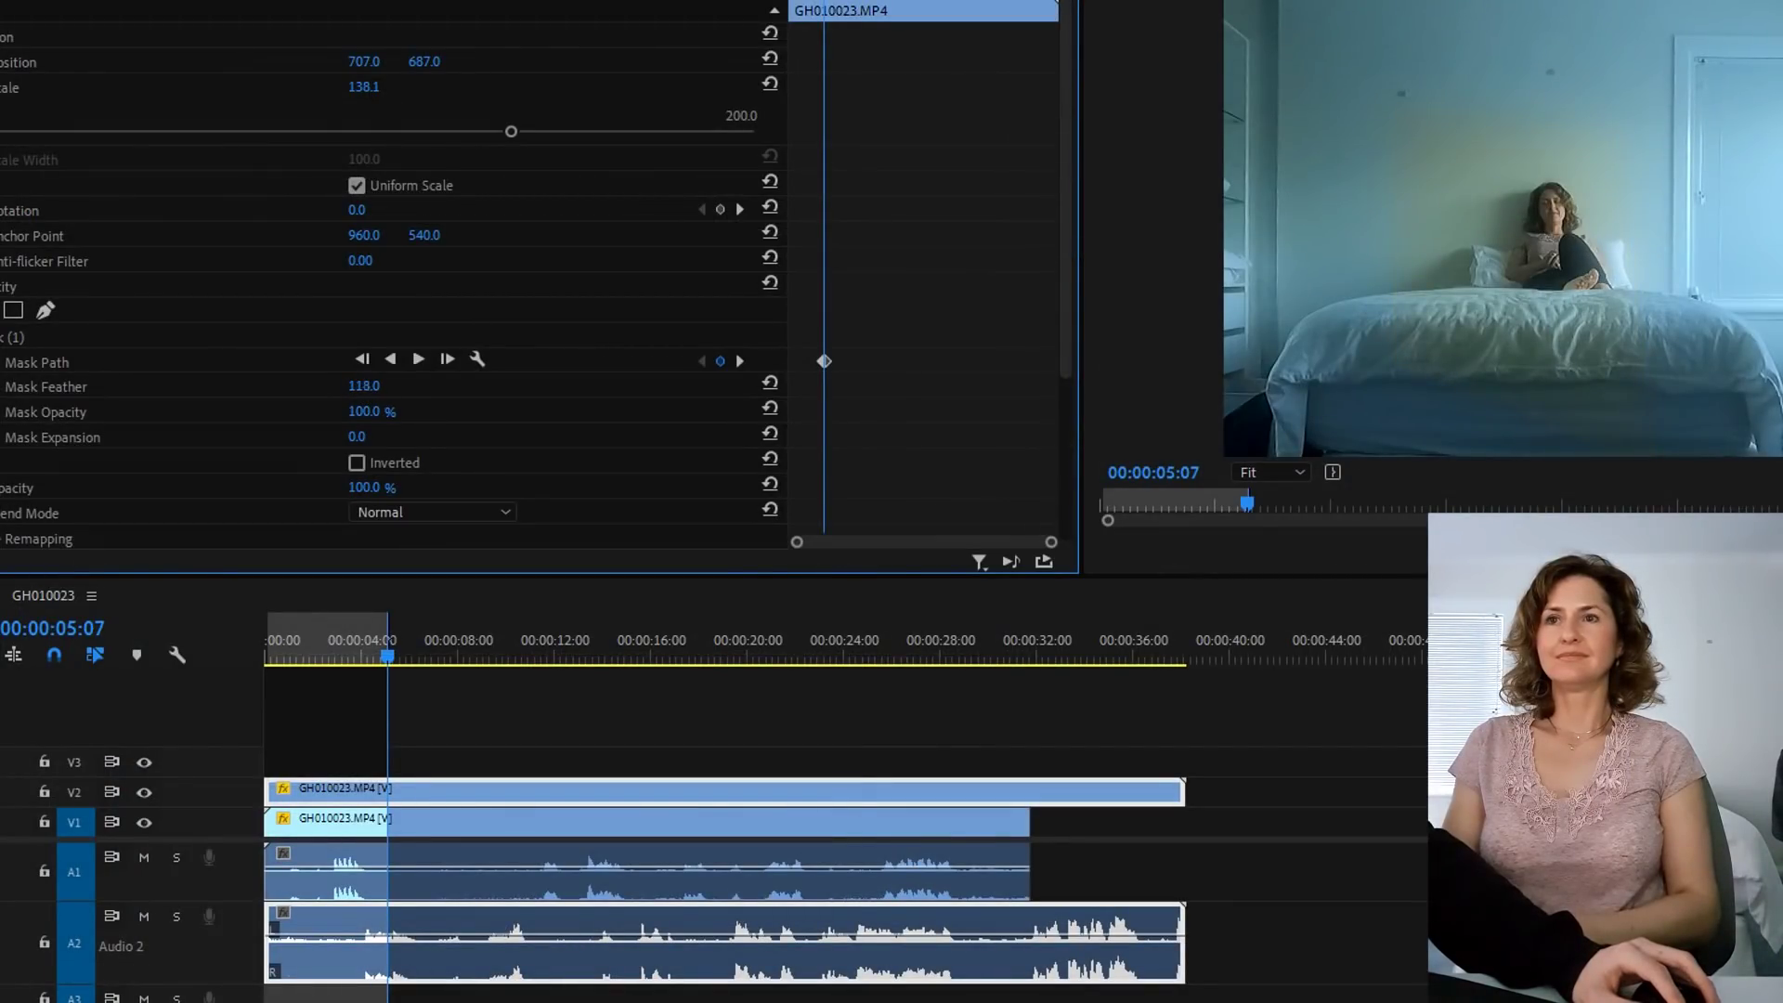
- Adjust the opacity mask's feather, trying 53 and finishing at 164
{"action": "left_click_drag", "start_coordinate": [363, 385], "coordinate": [168, 385]}
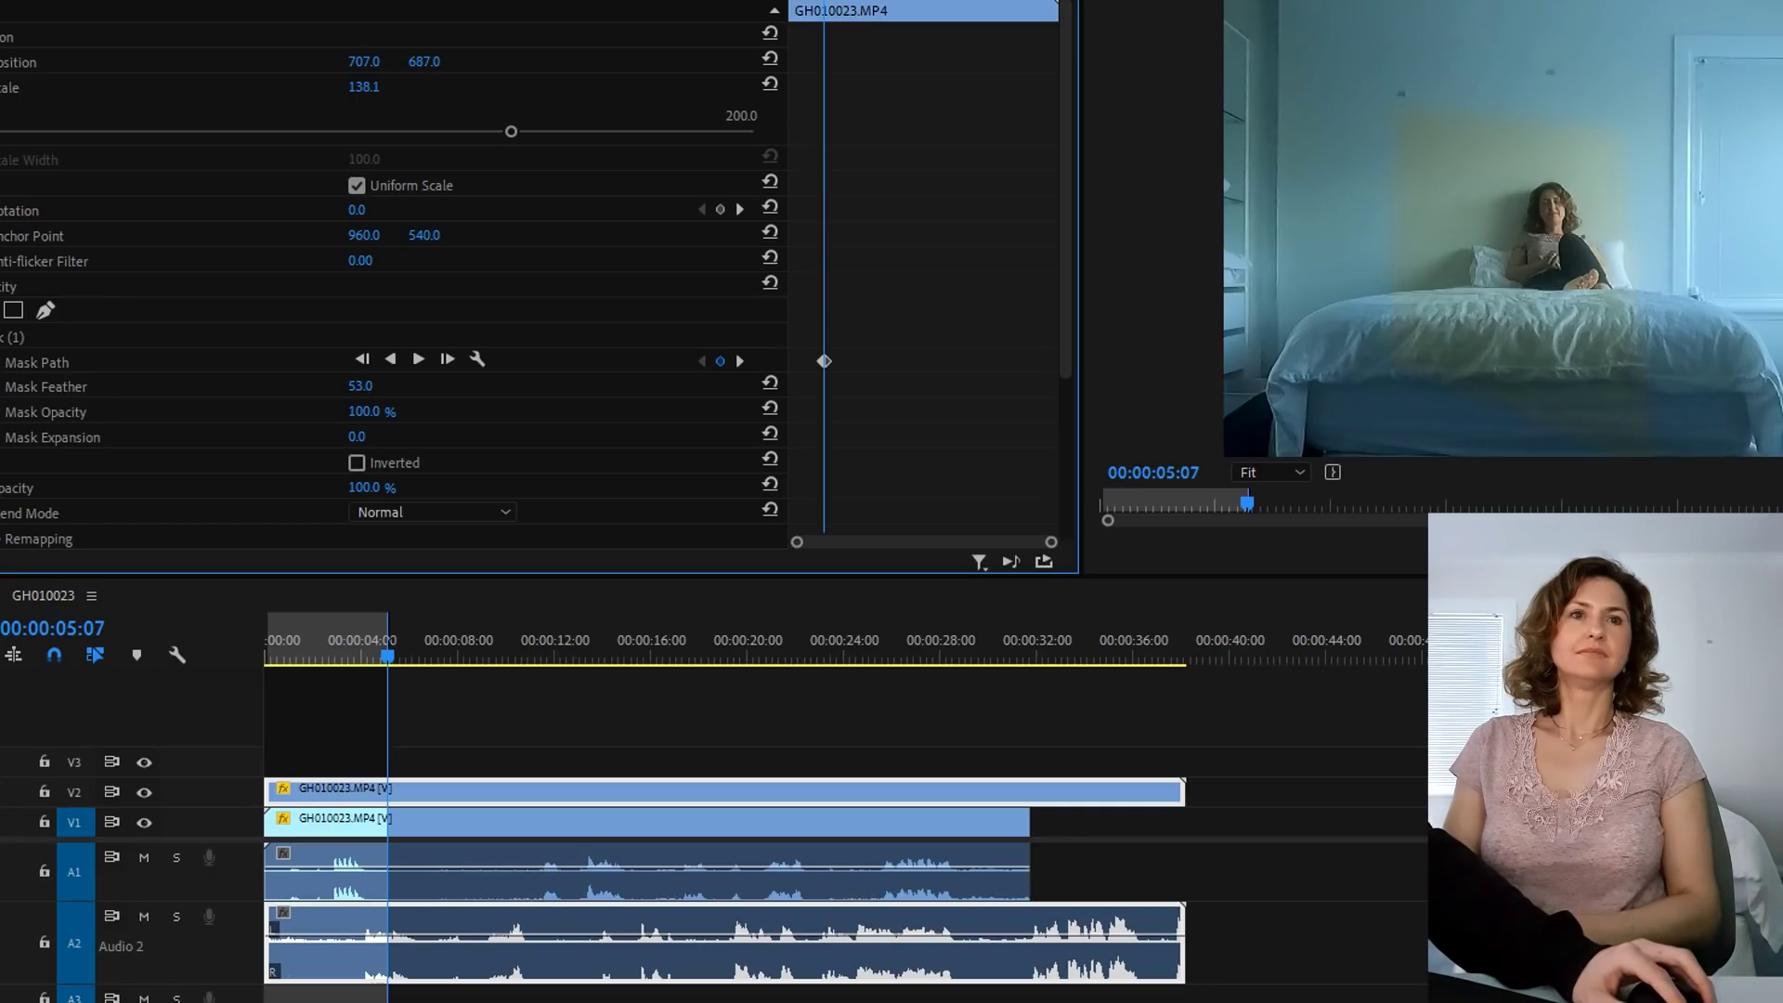
{"action": "left_click_drag", "start_coordinate": [413, 385], "coordinate": [515, 386]}
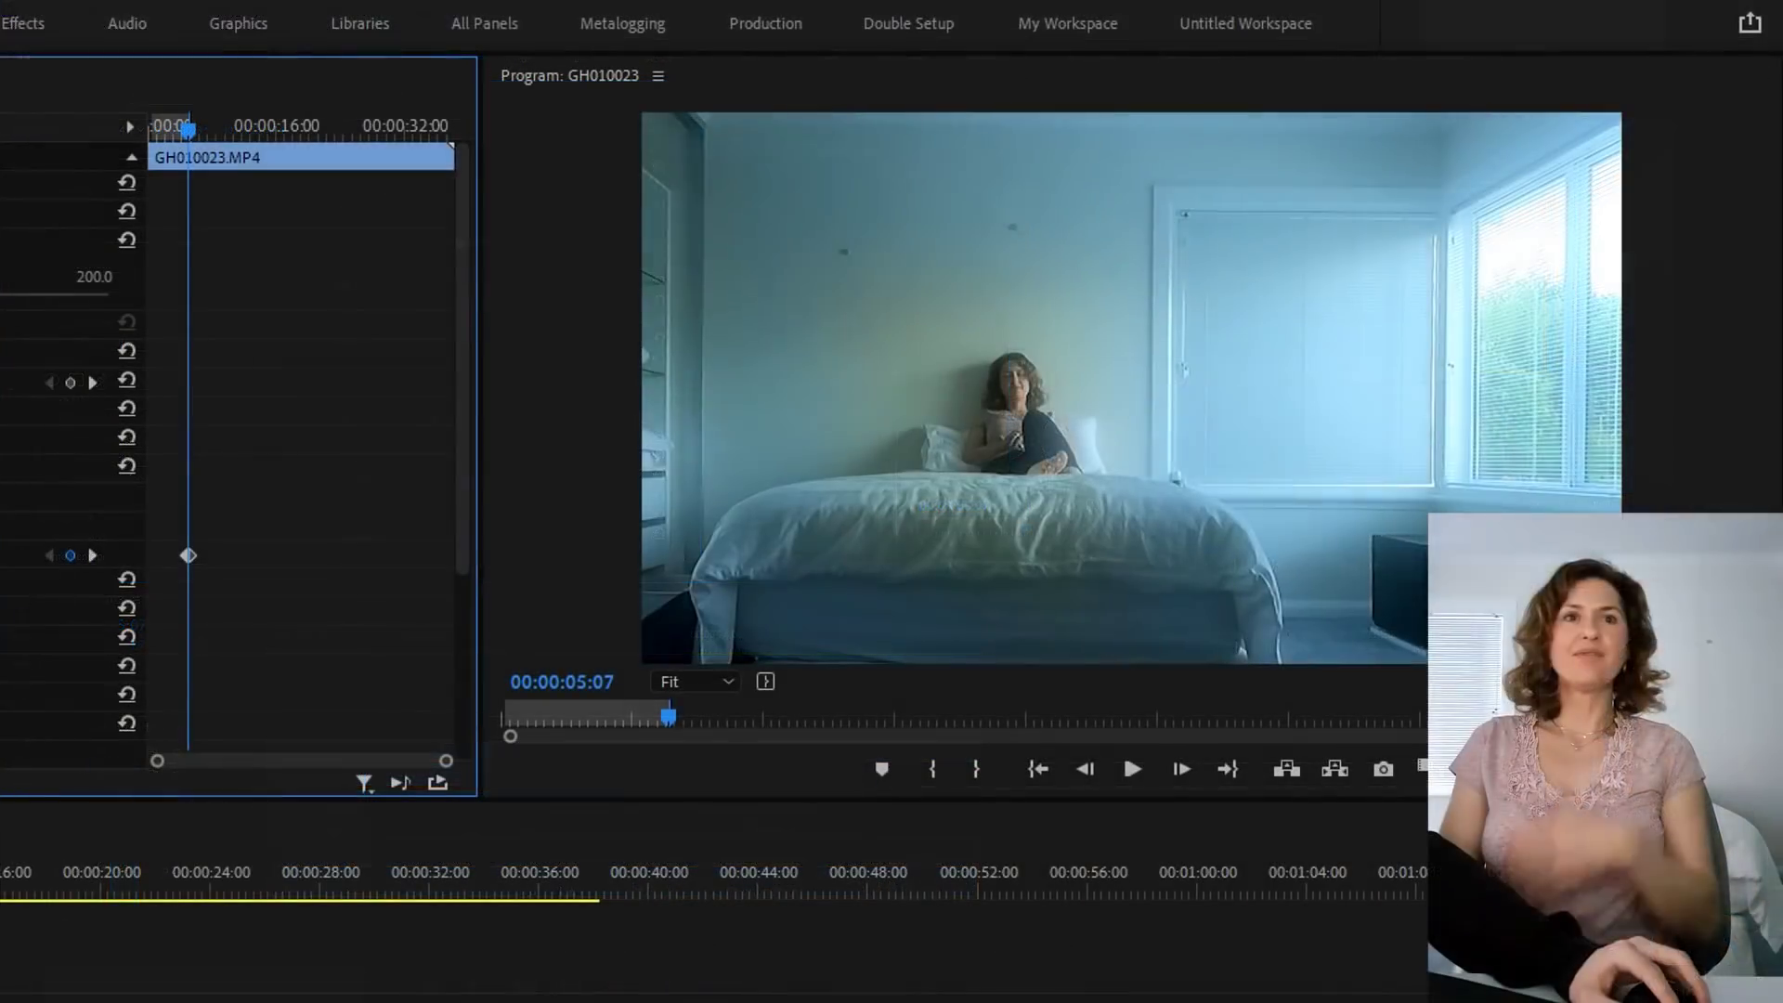
- Select the Mask Path keyframe near 00:00:05:07 and reshape the mask by moving its upper points over the wall
{"action": "left_click", "coordinate": [916, 355]}
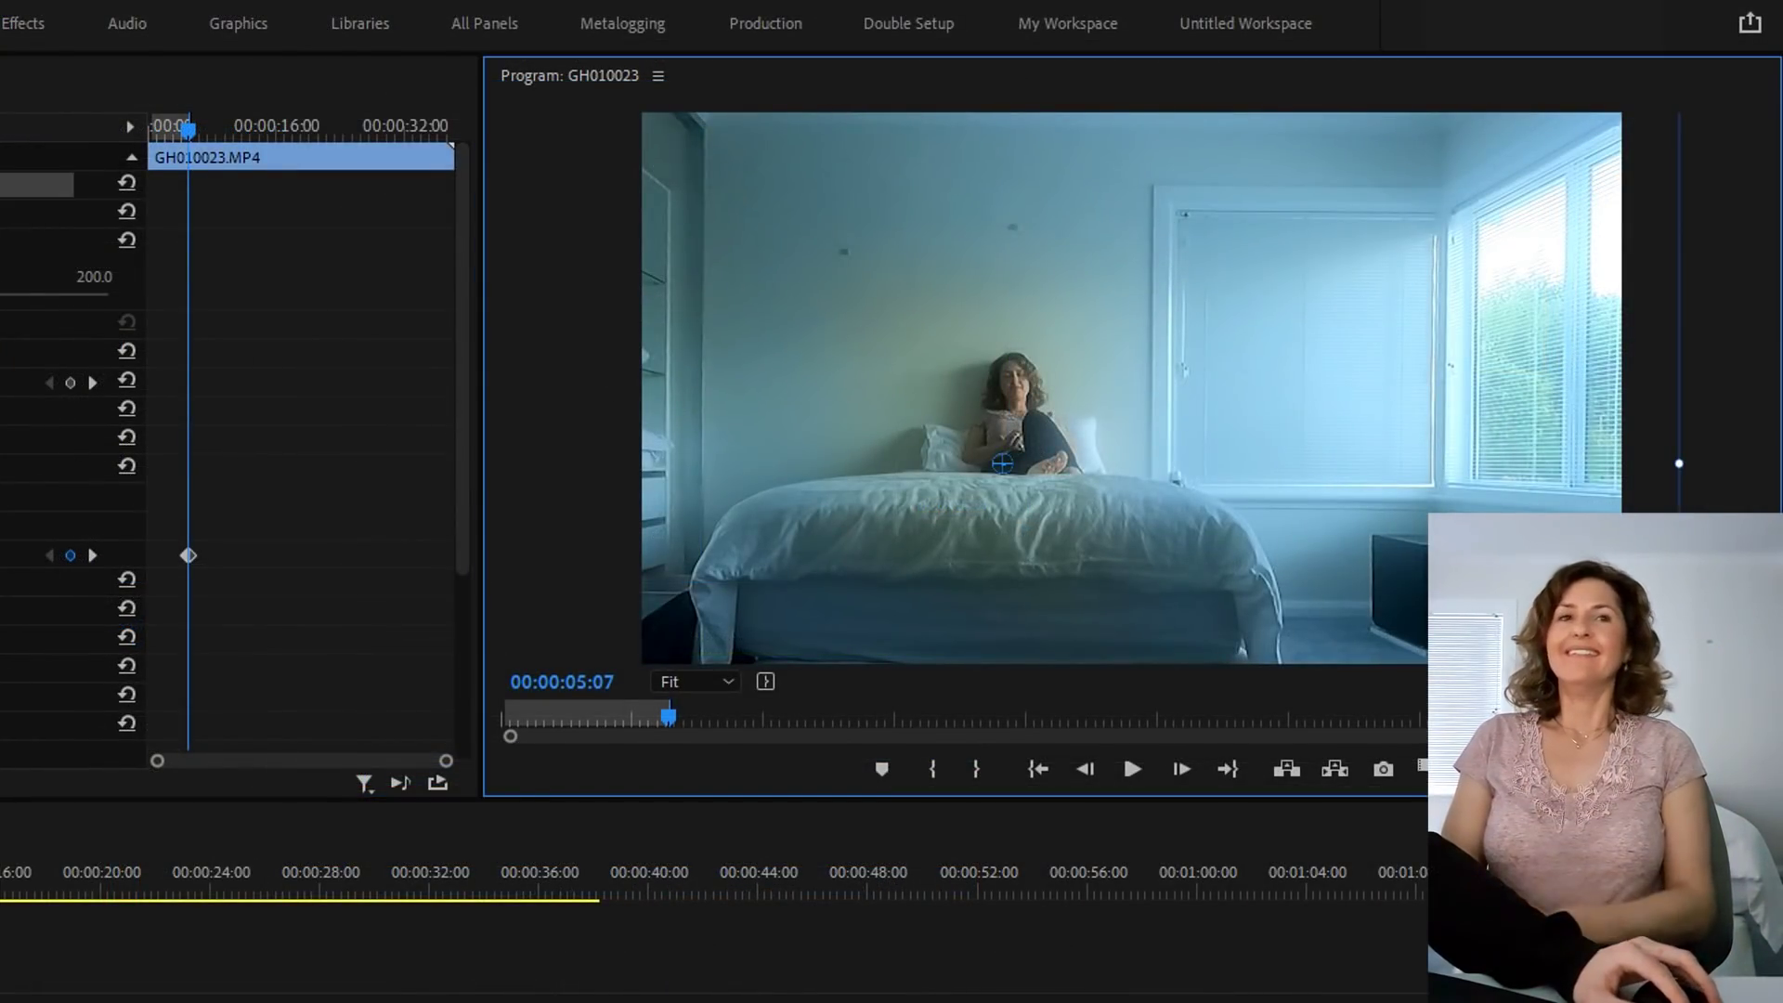
{"action": "left_click", "coordinate": [188, 556]}
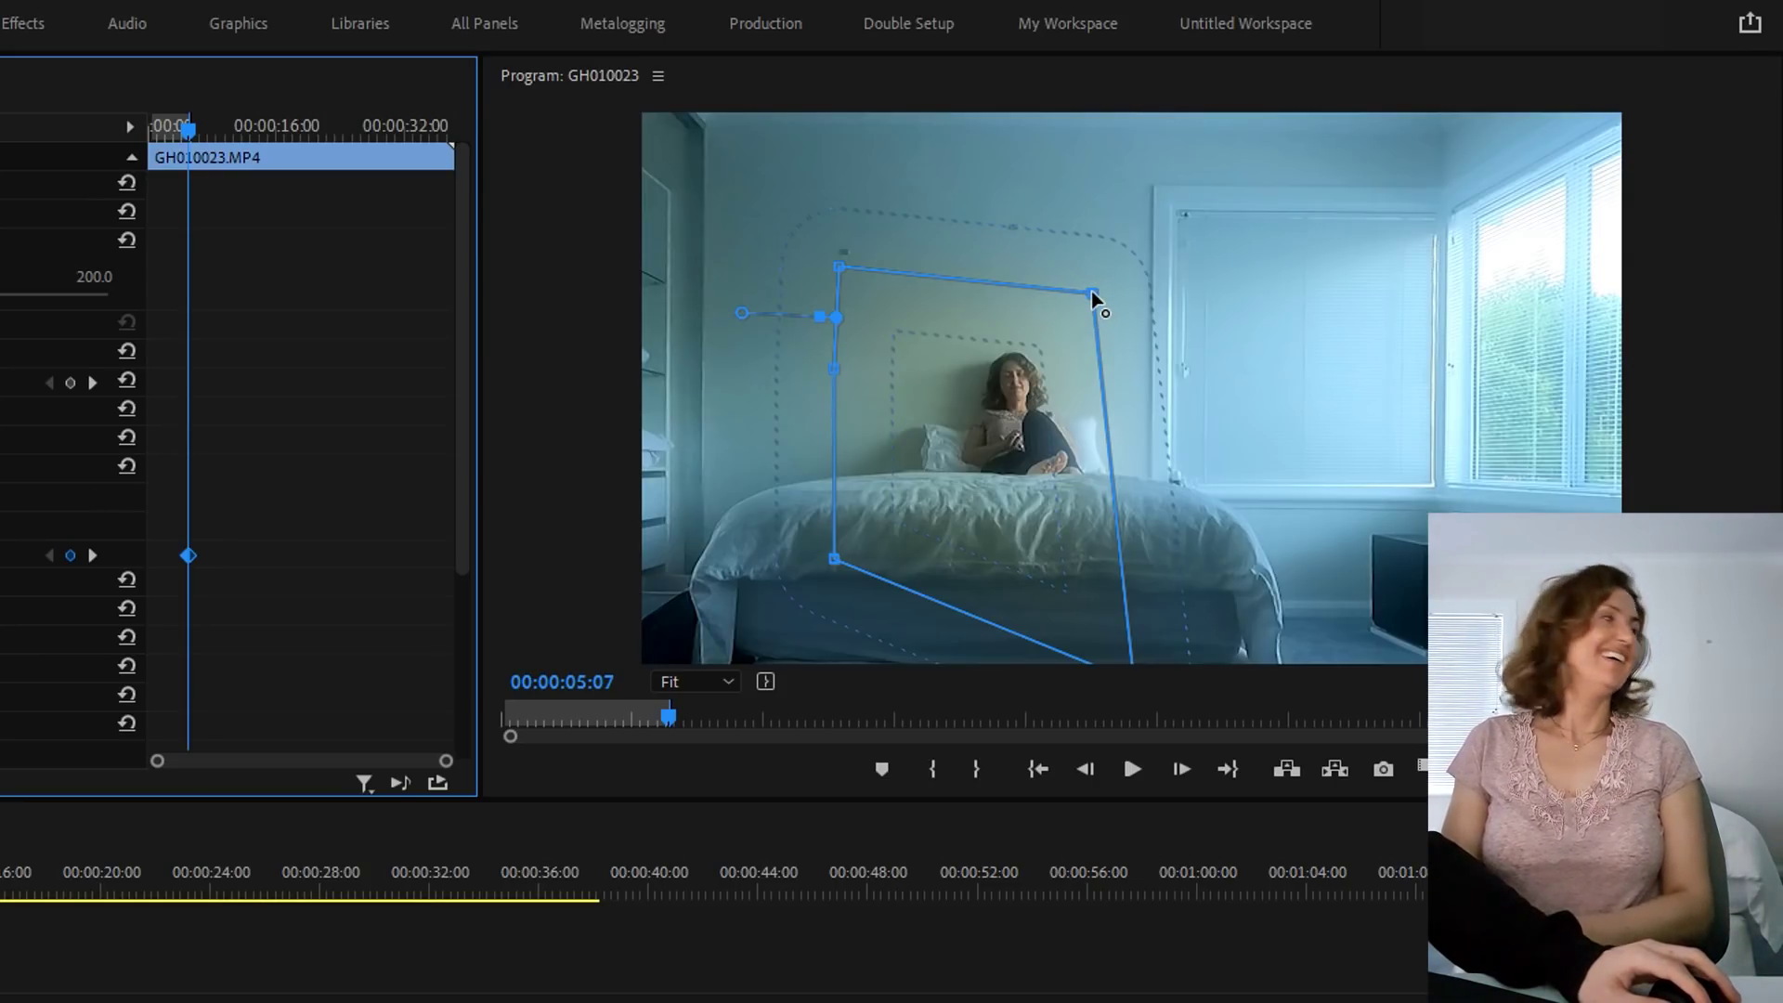
{"action": "left_click_drag", "start_coordinate": [1090, 294], "coordinate": [1087, 76]}
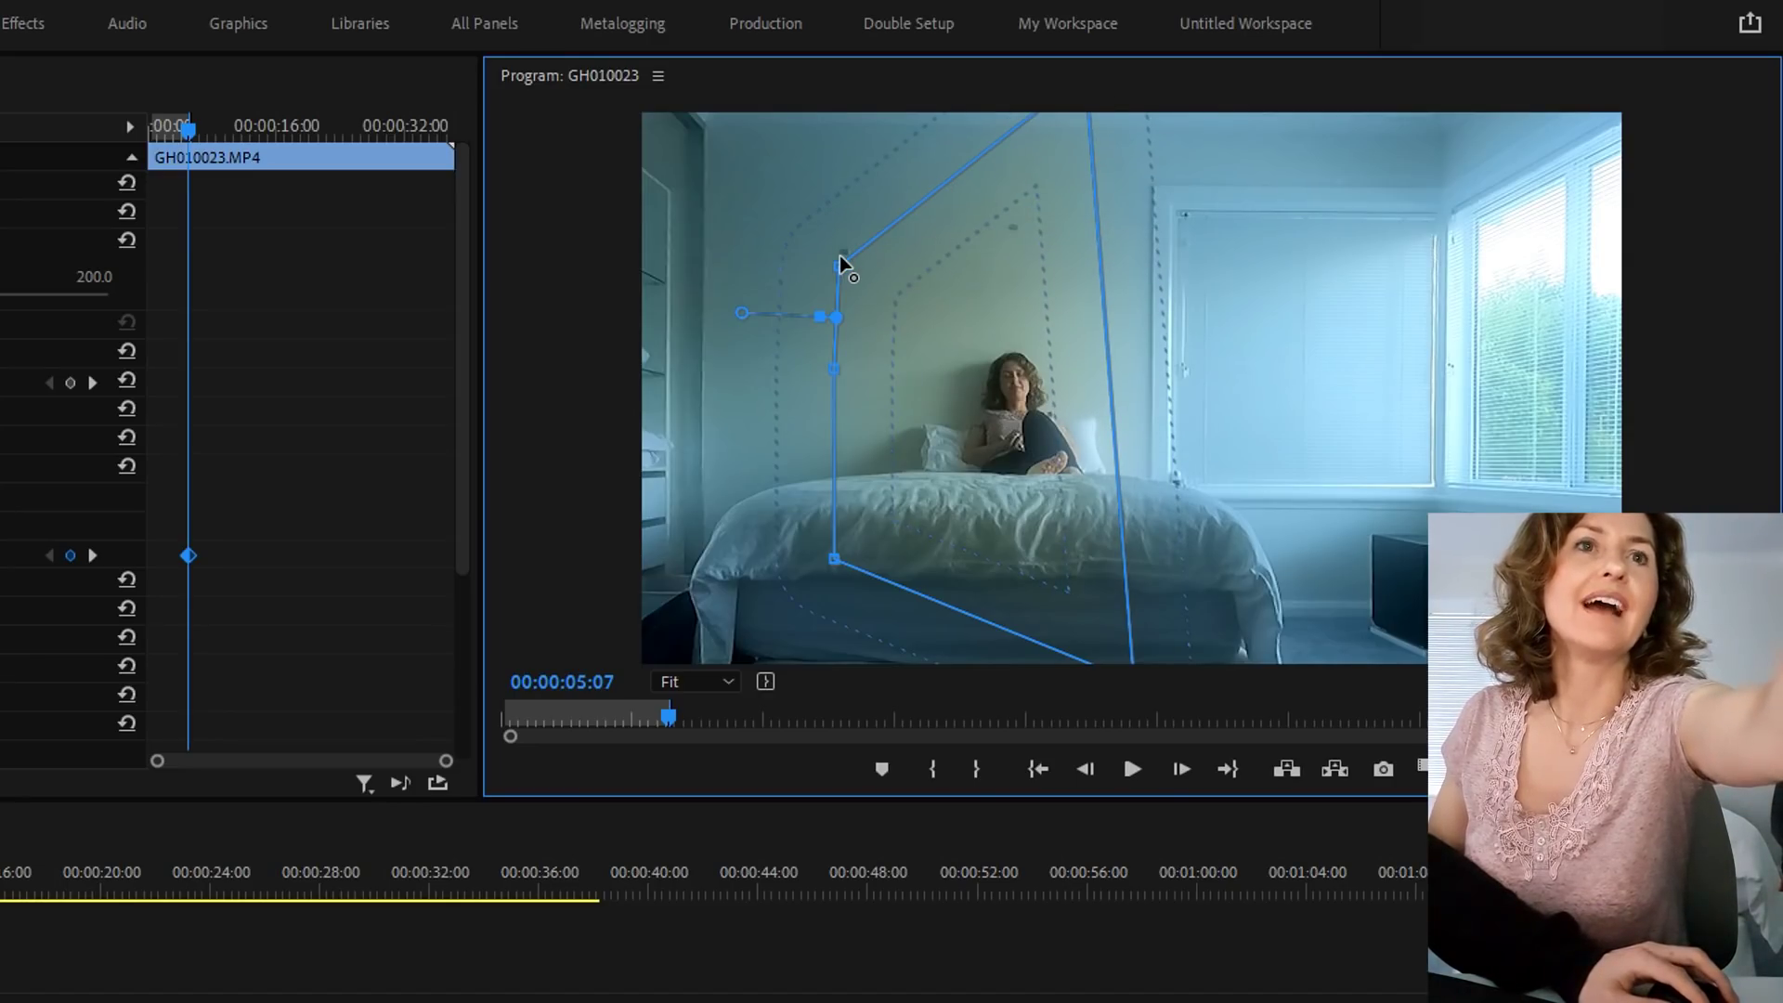
{"action": "left_click_drag", "start_coordinate": [843, 266], "coordinate": [1056, 155]}
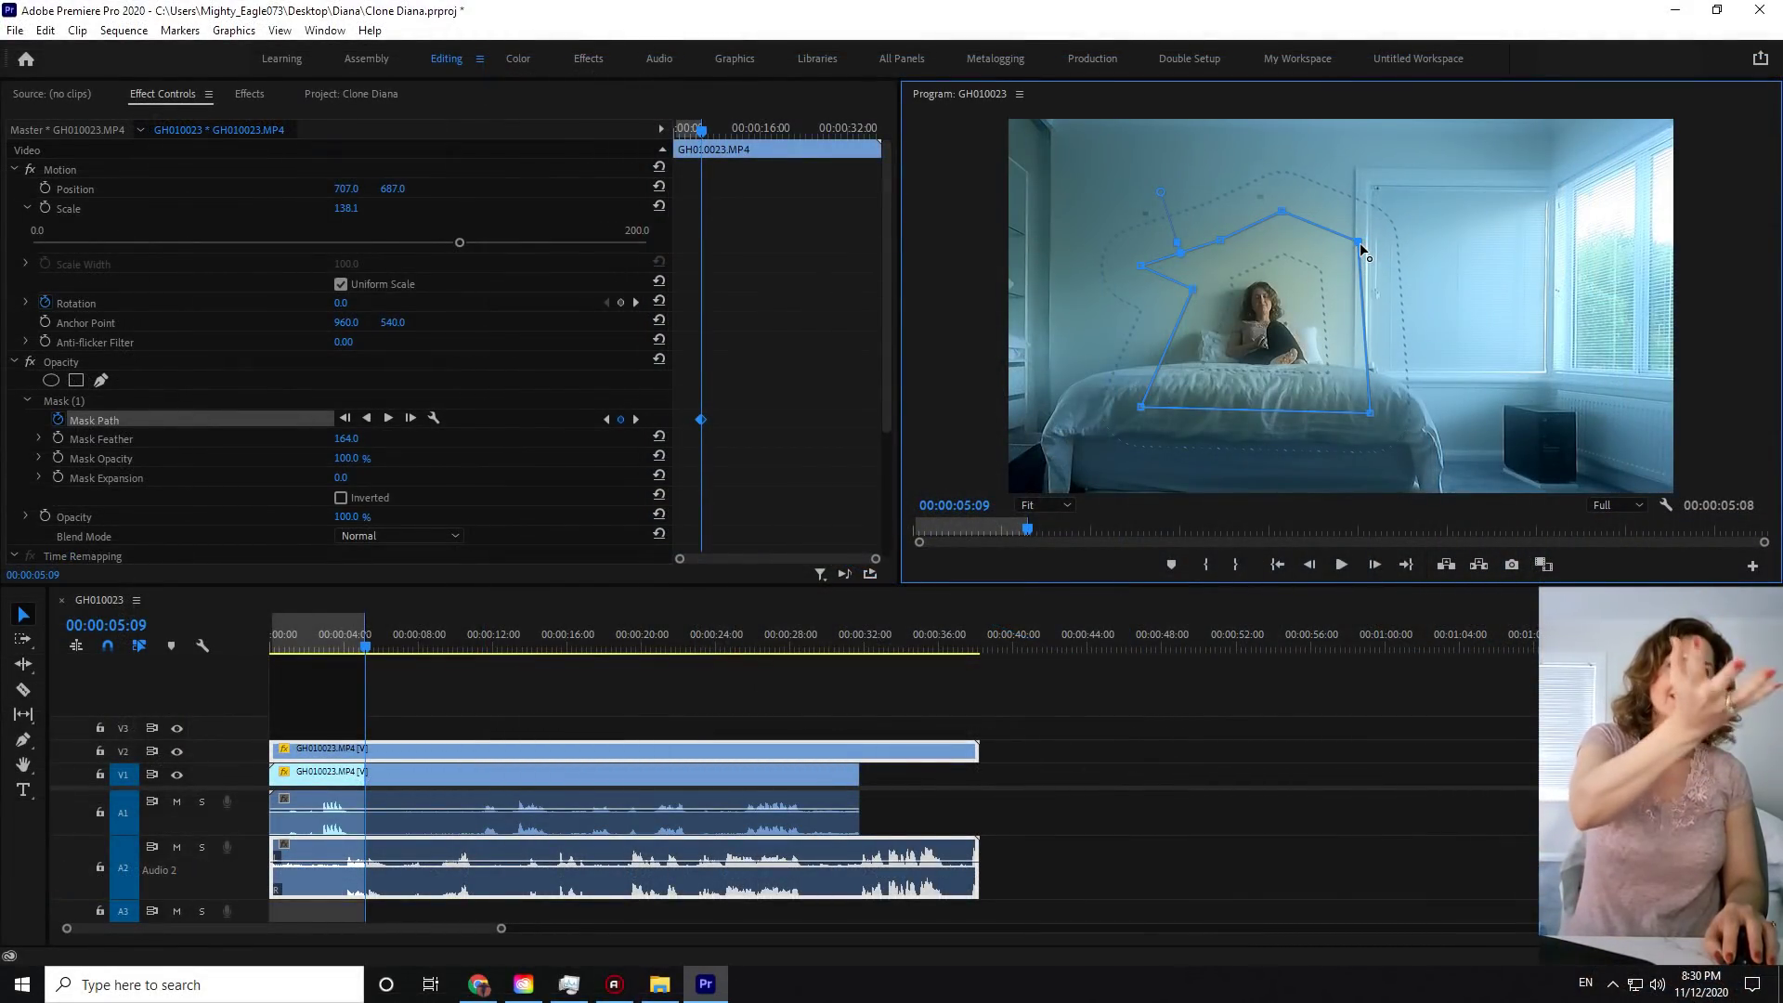
{"action": "left_click_drag", "start_coordinate": [1361, 245], "coordinate": [1376, 252]}
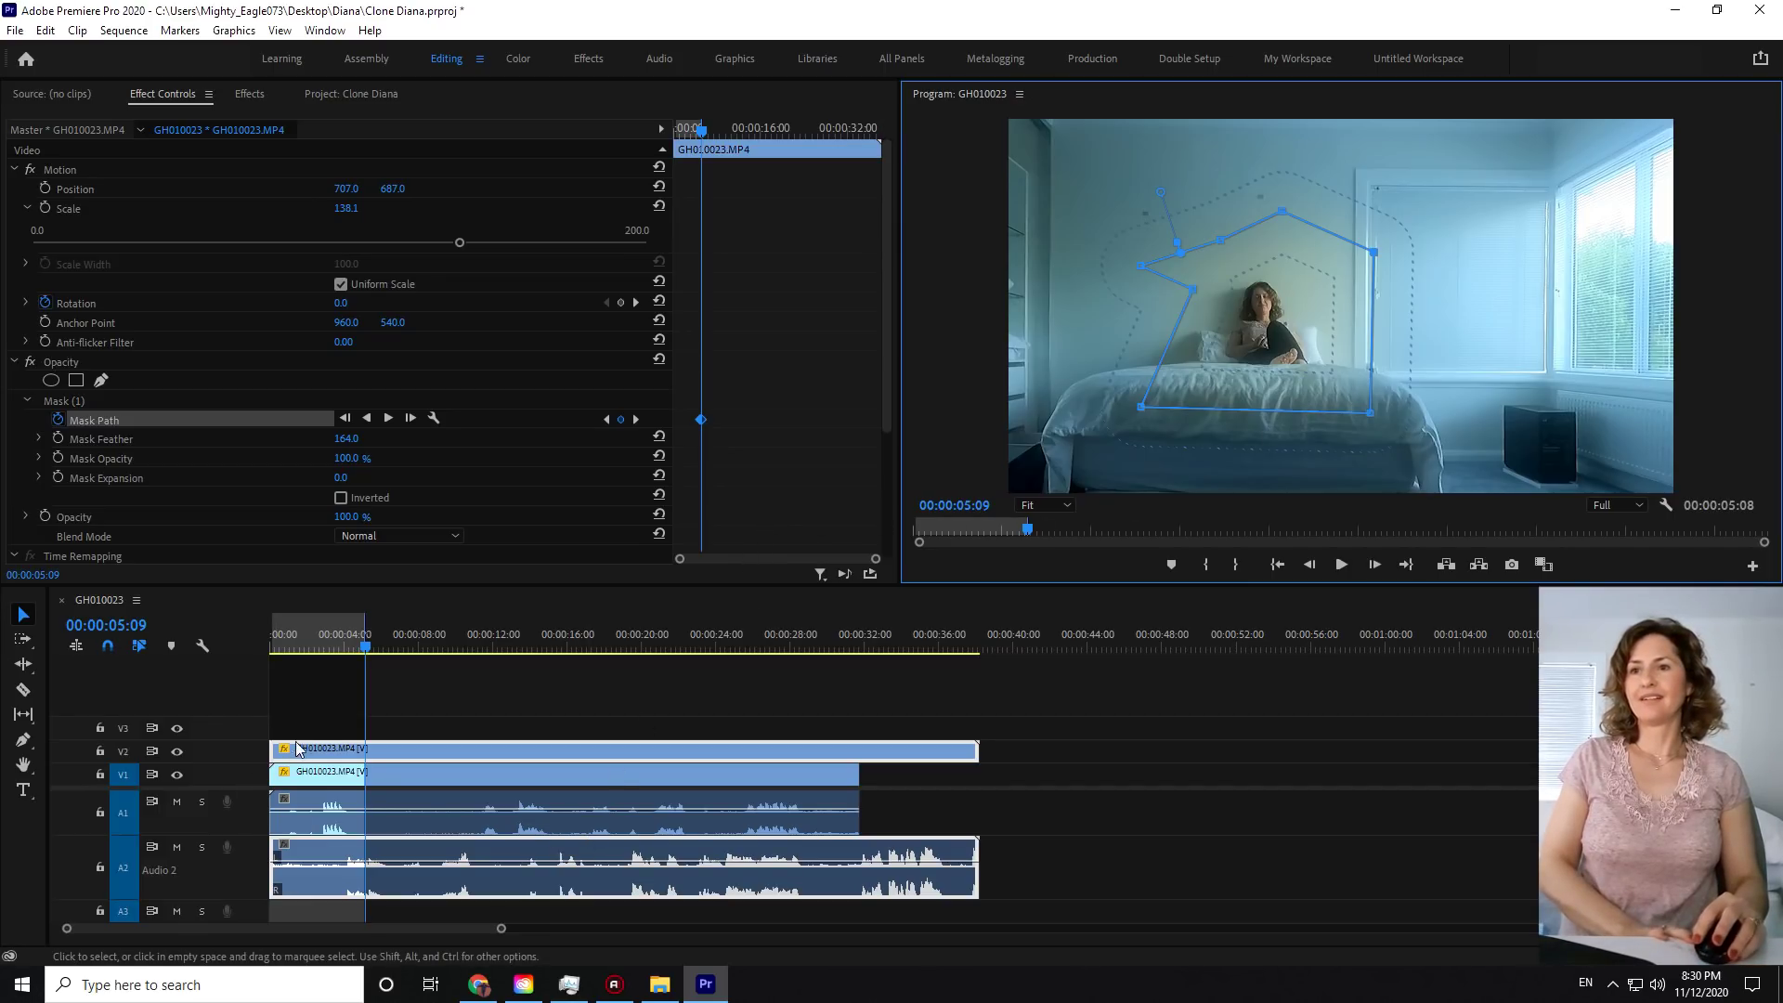
- Play the masked sequence on from 00:00:05:09 and check the GPU load in Task Manager
{"action": "left_click", "coordinate": [1347, 566]}
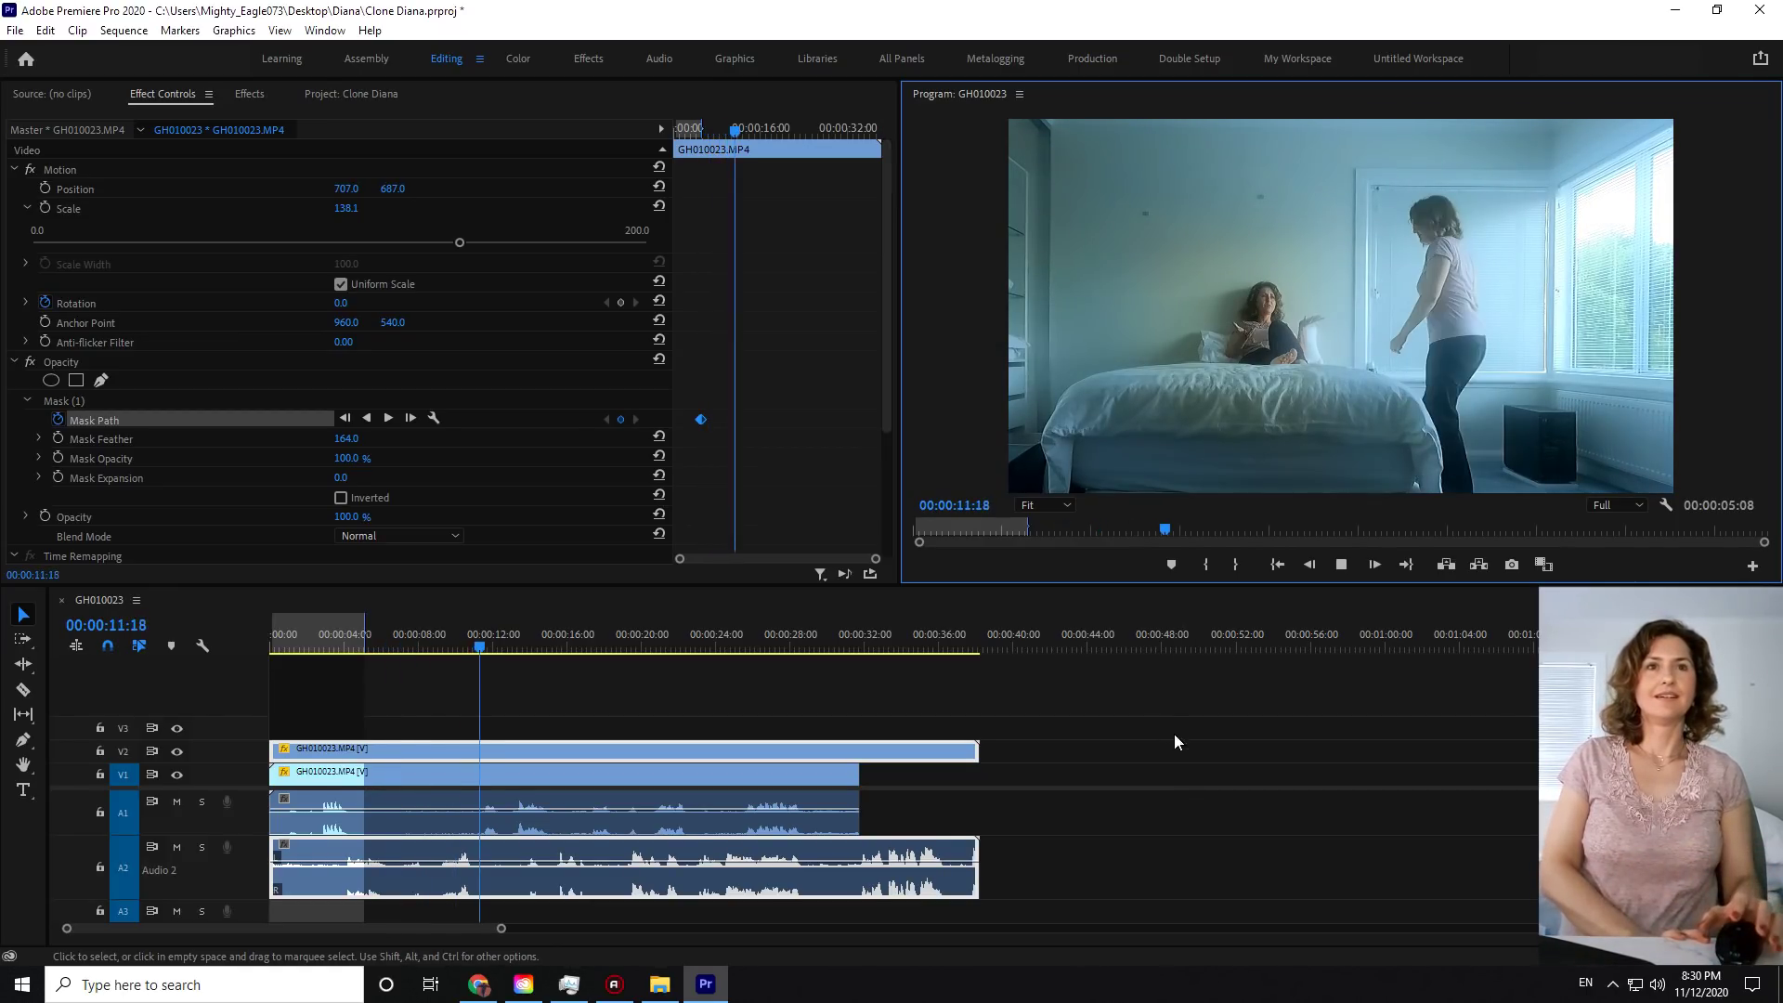
{"action": "left_click", "coordinate": [1342, 567]}
{"action": "left_click", "coordinate": [590, 993]}
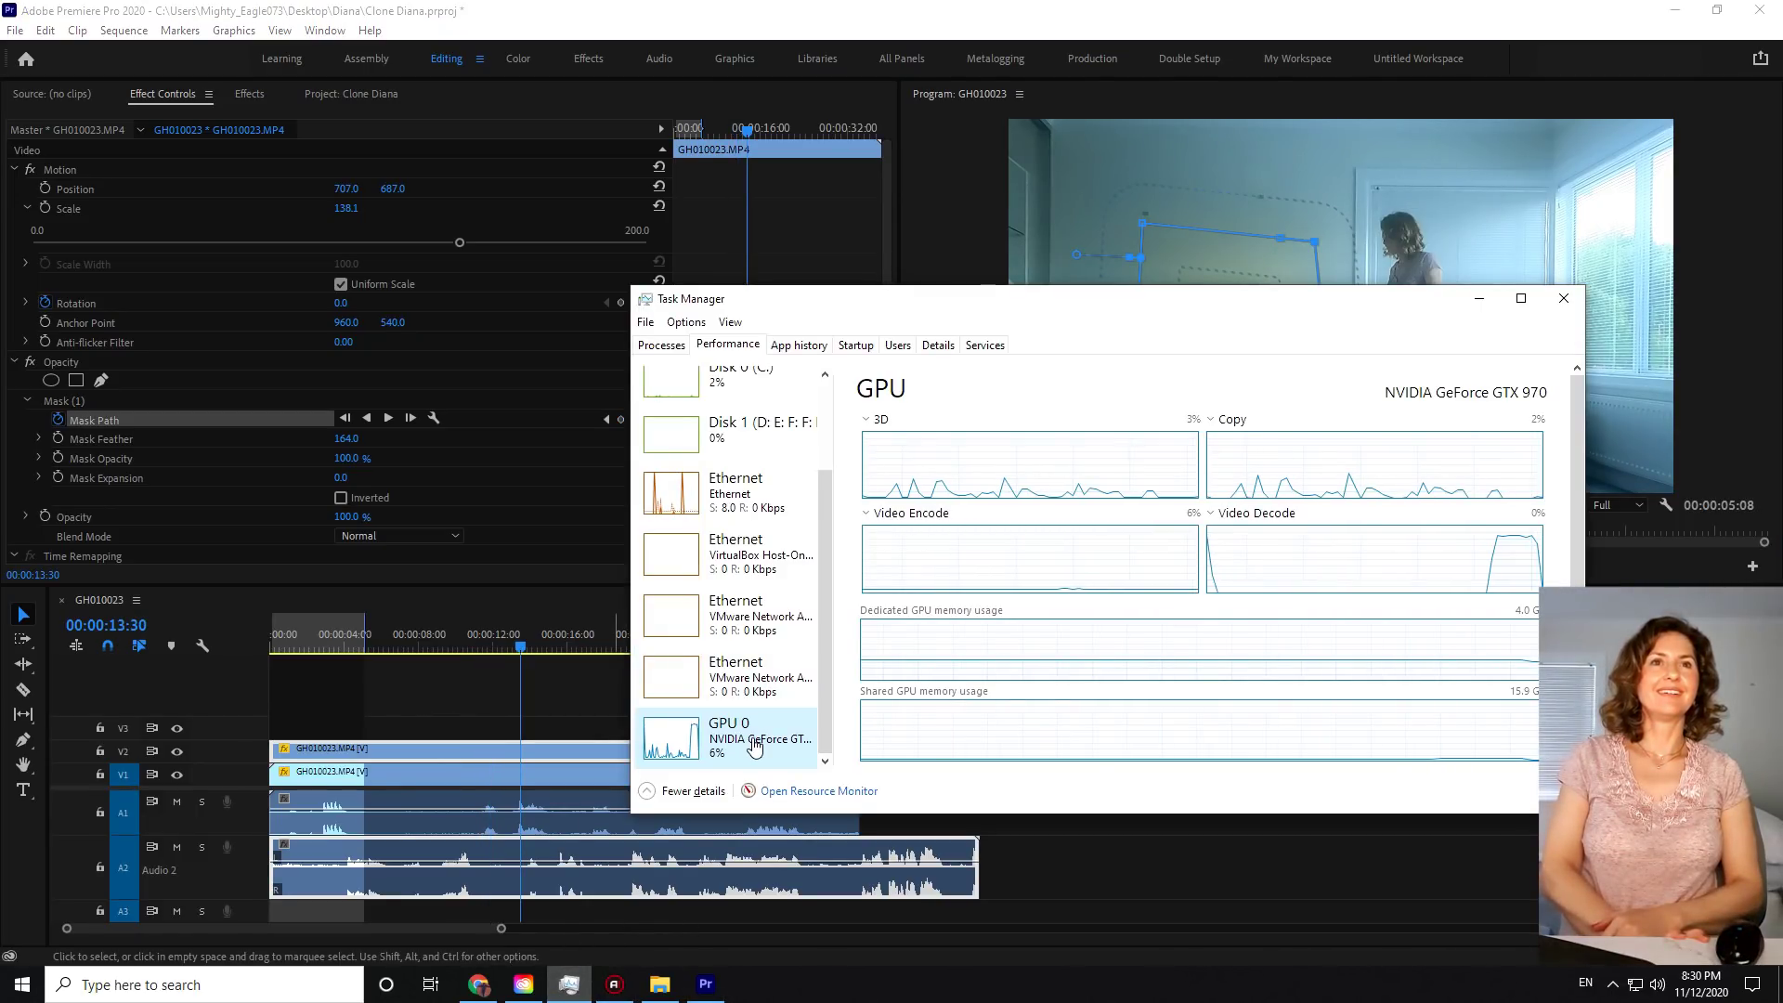
{"action": "left_click", "coordinate": [557, 709]}
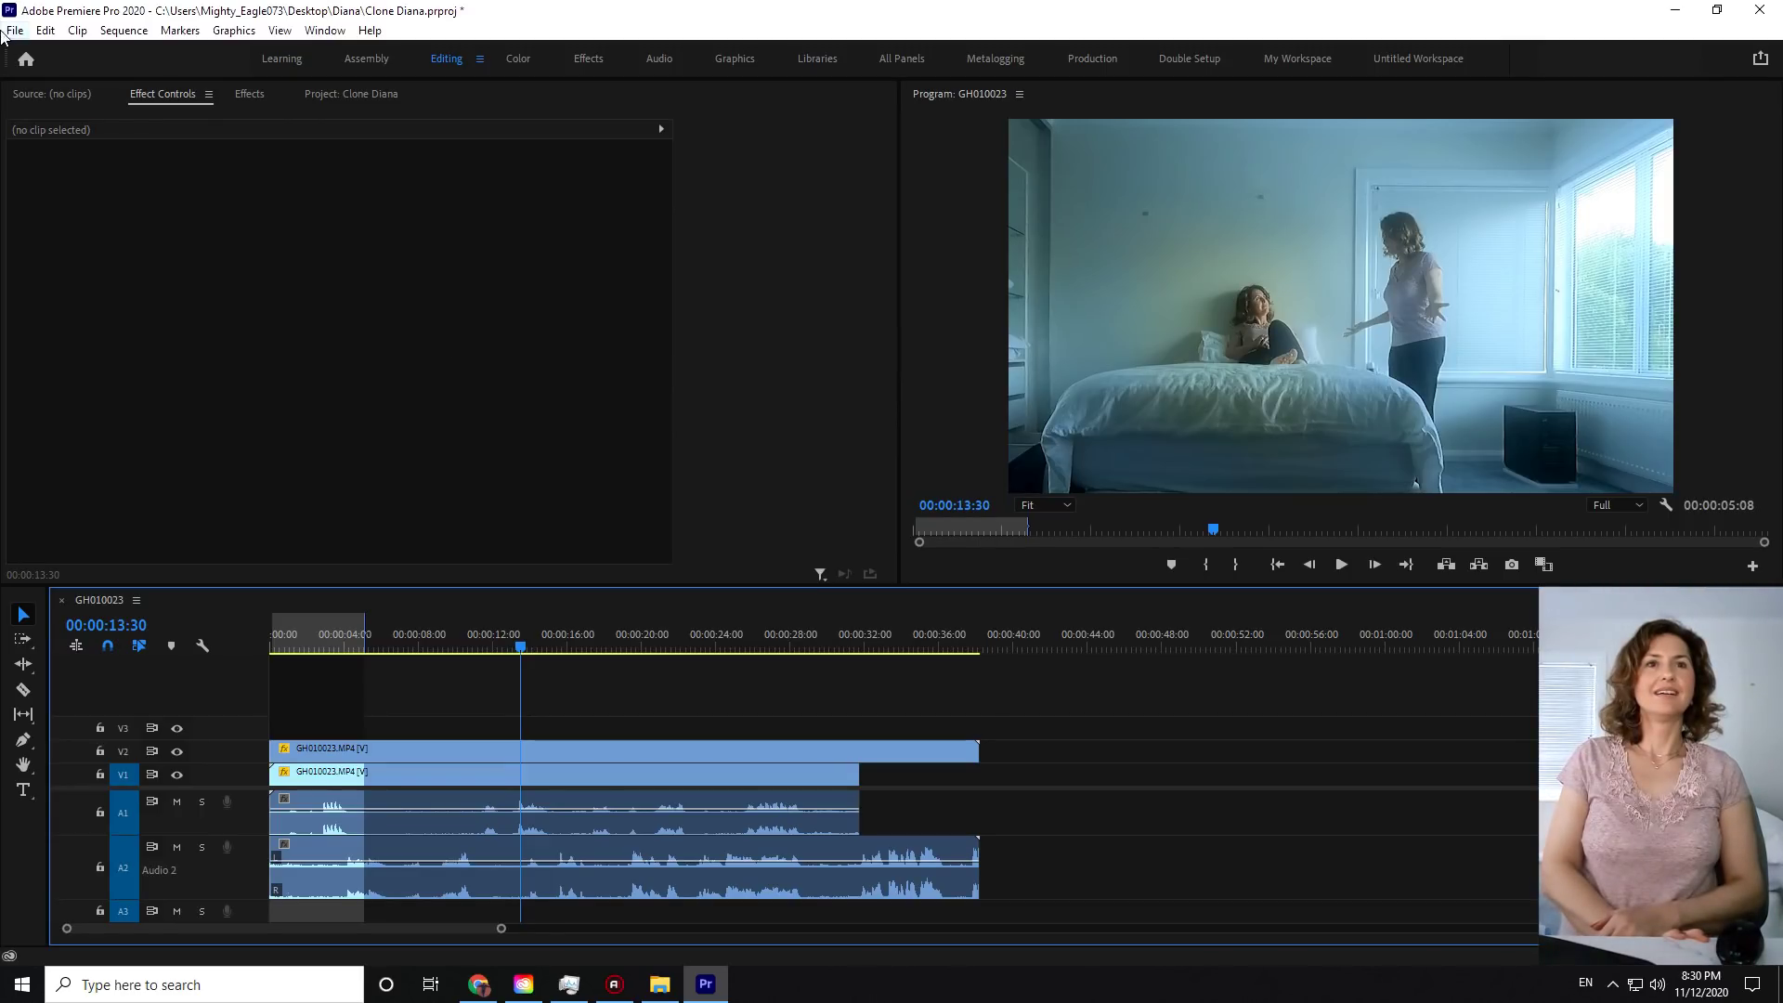
- Open the 0107a.prproj project and play its Sequence 01 while checking the GPU performance graphs in Task Manager
{"action": "left_click", "coordinate": [15, 31]}
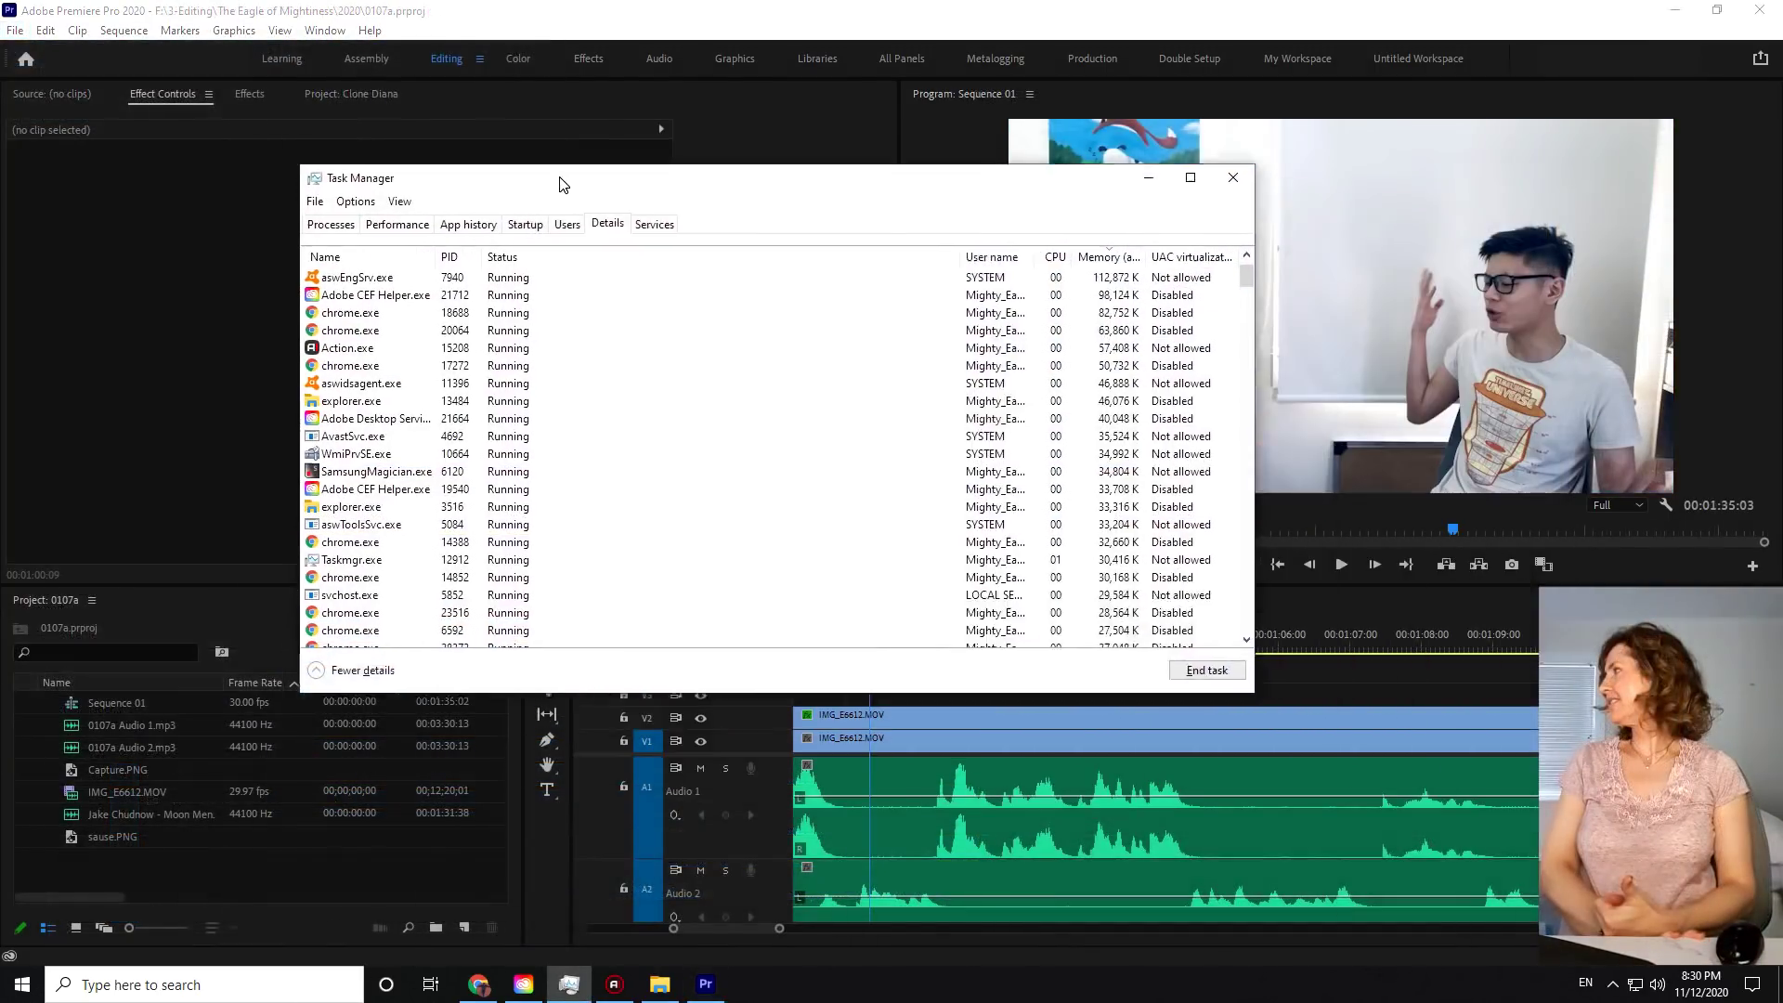
{"action": "left_click_drag", "start_coordinate": [561, 183], "coordinate": [455, 124]}
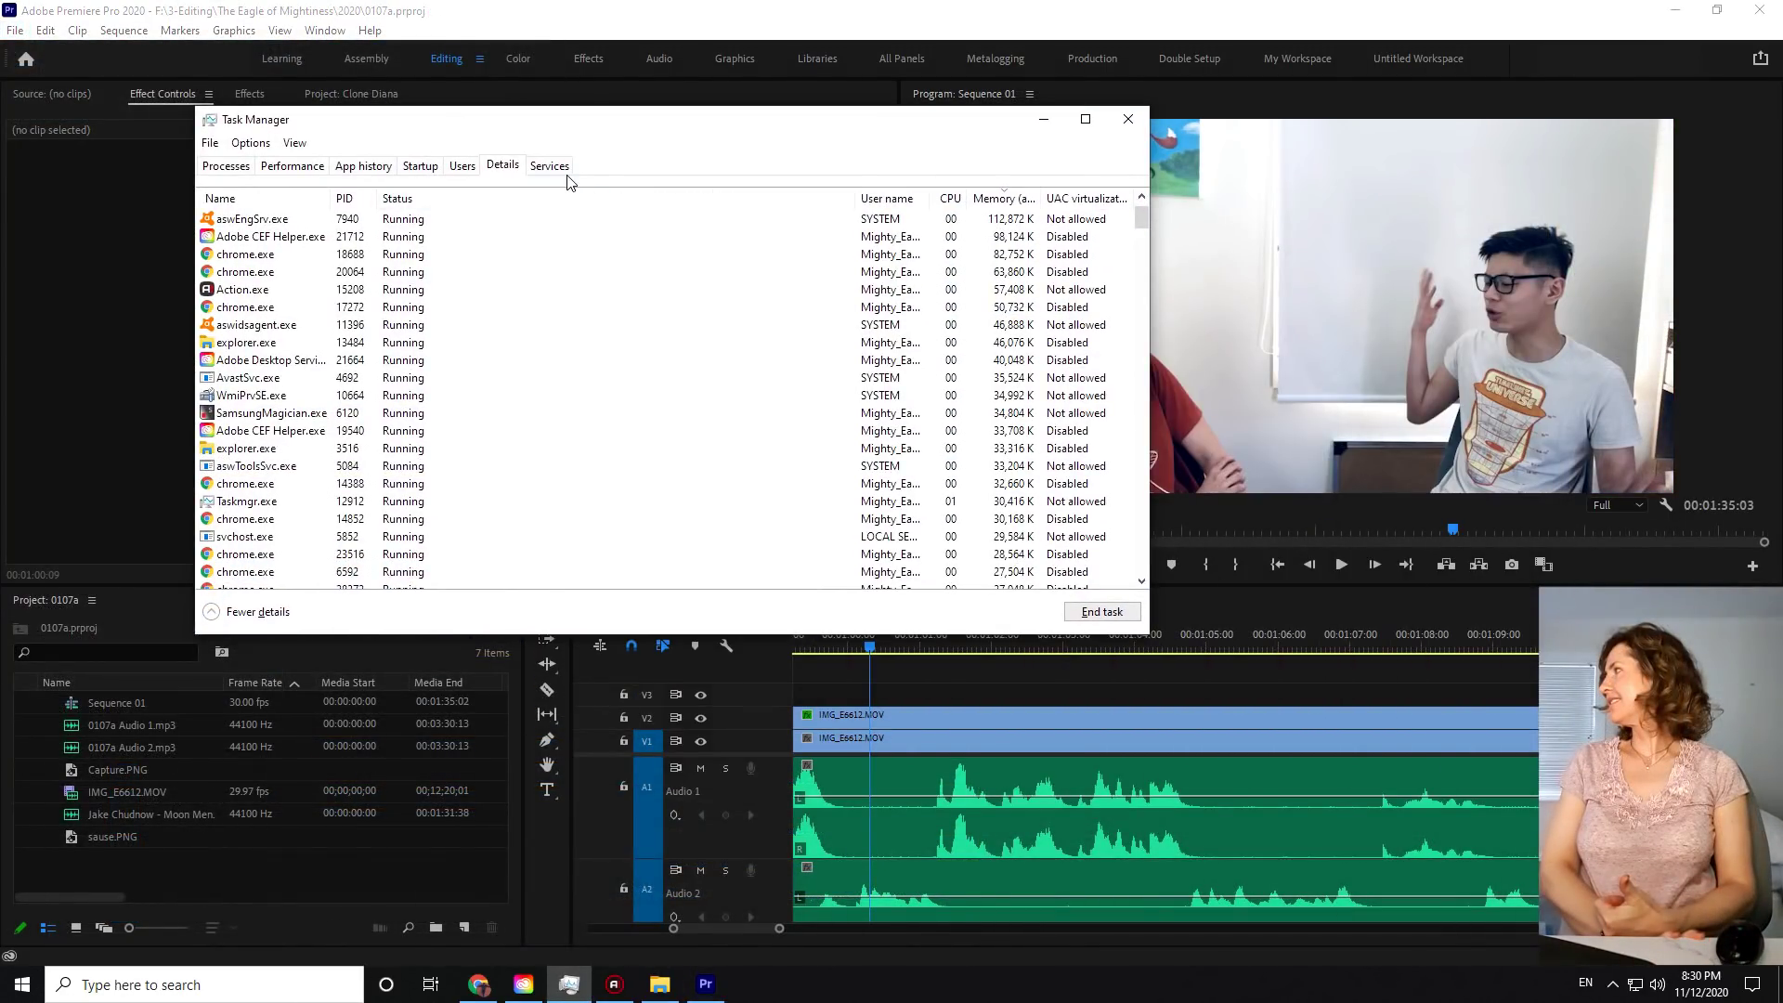
{"action": "left_click", "coordinate": [1347, 564]}
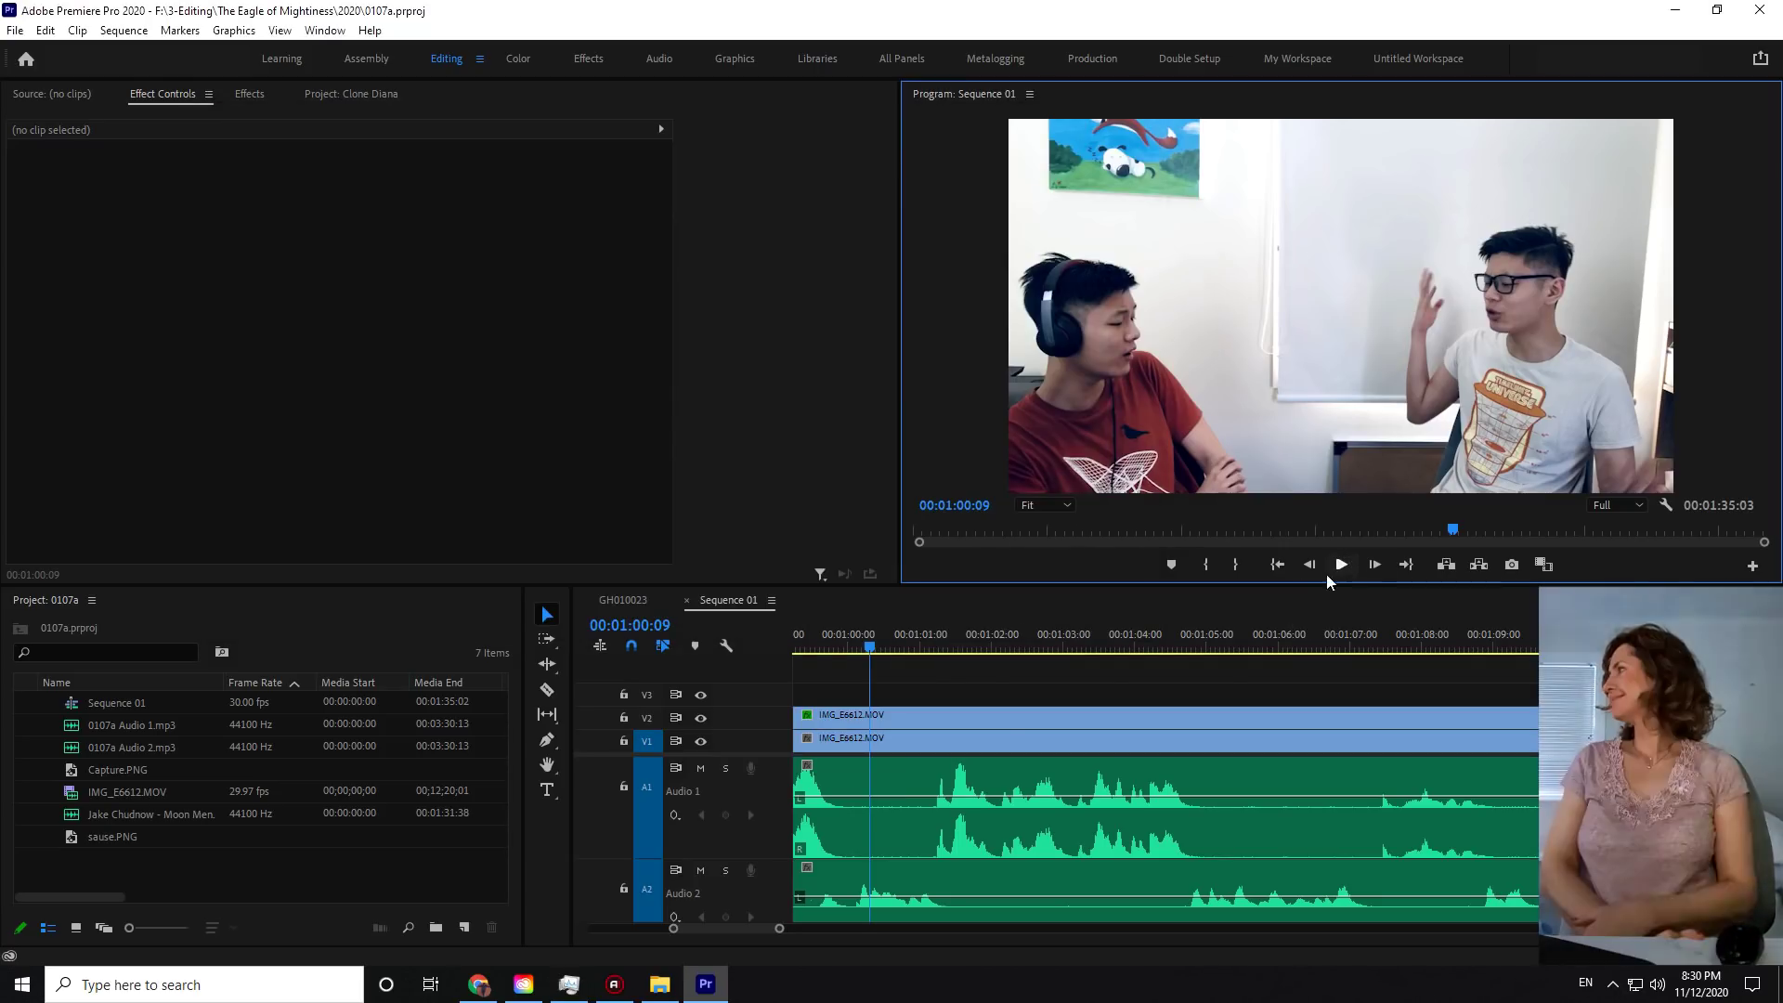
{"action": "left_click", "coordinate": [569, 985]}
{"action": "left_click", "coordinate": [321, 168]}
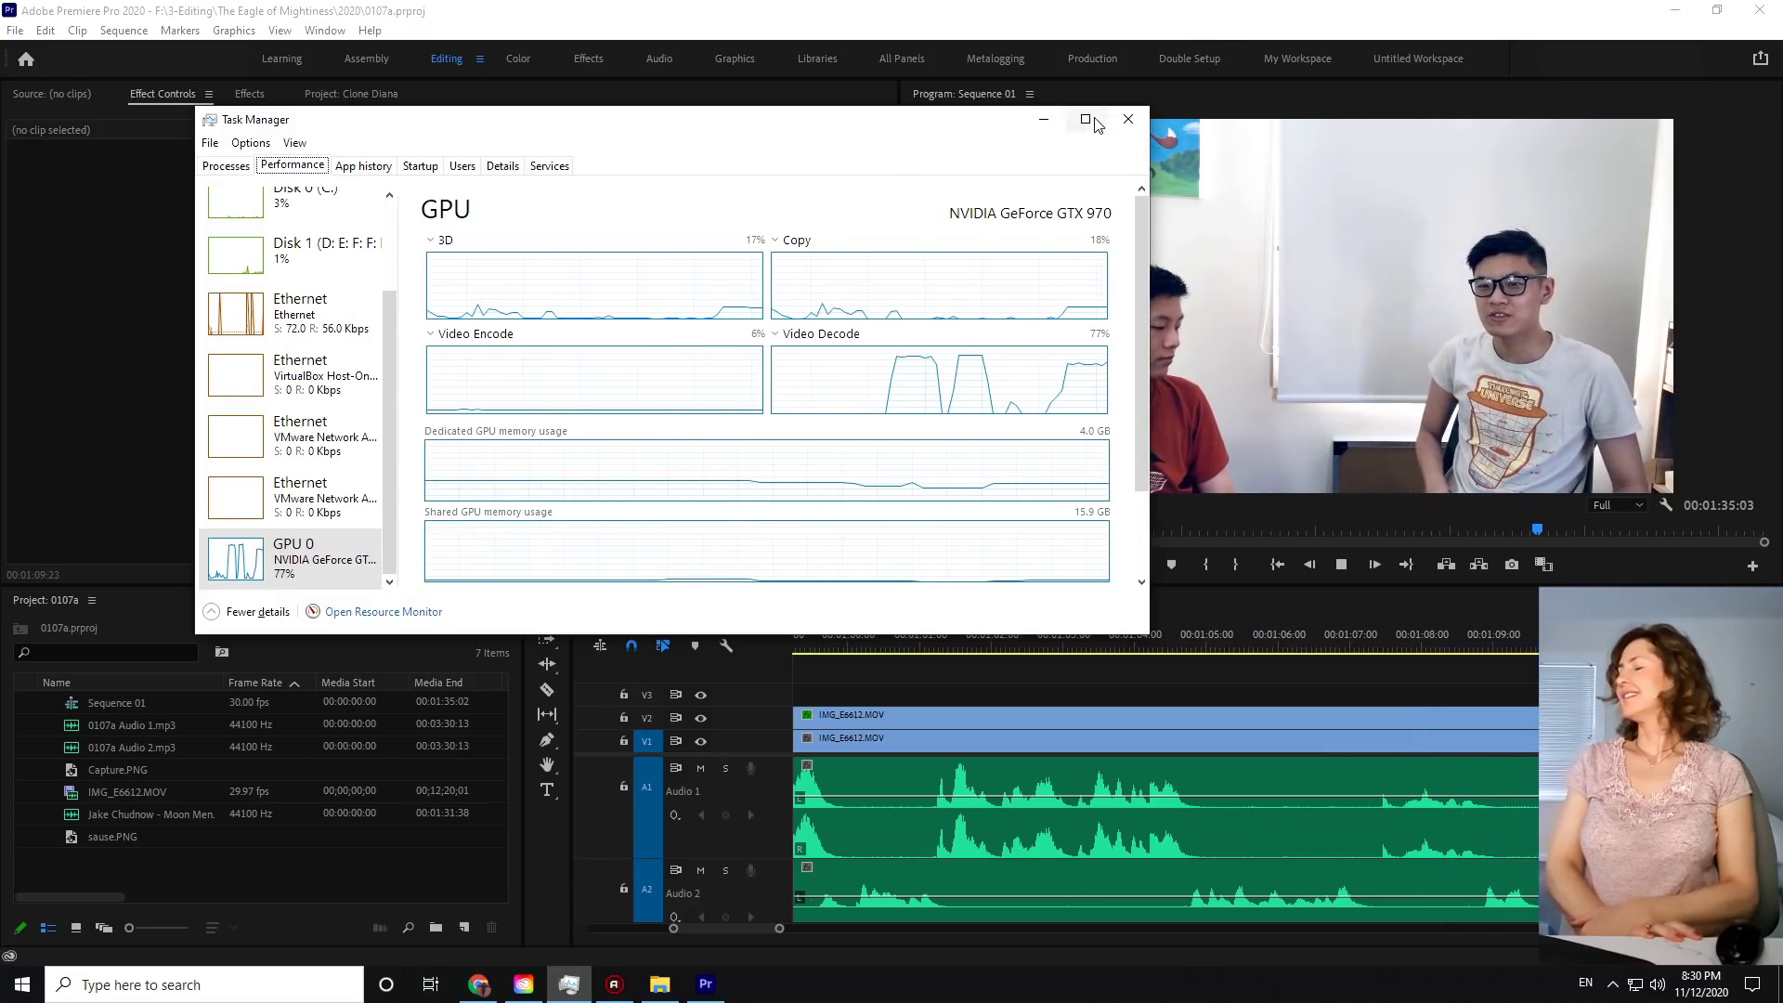
{"action": "left_click", "coordinate": [1129, 119]}
{"action": "left_click", "coordinate": [1342, 565]}
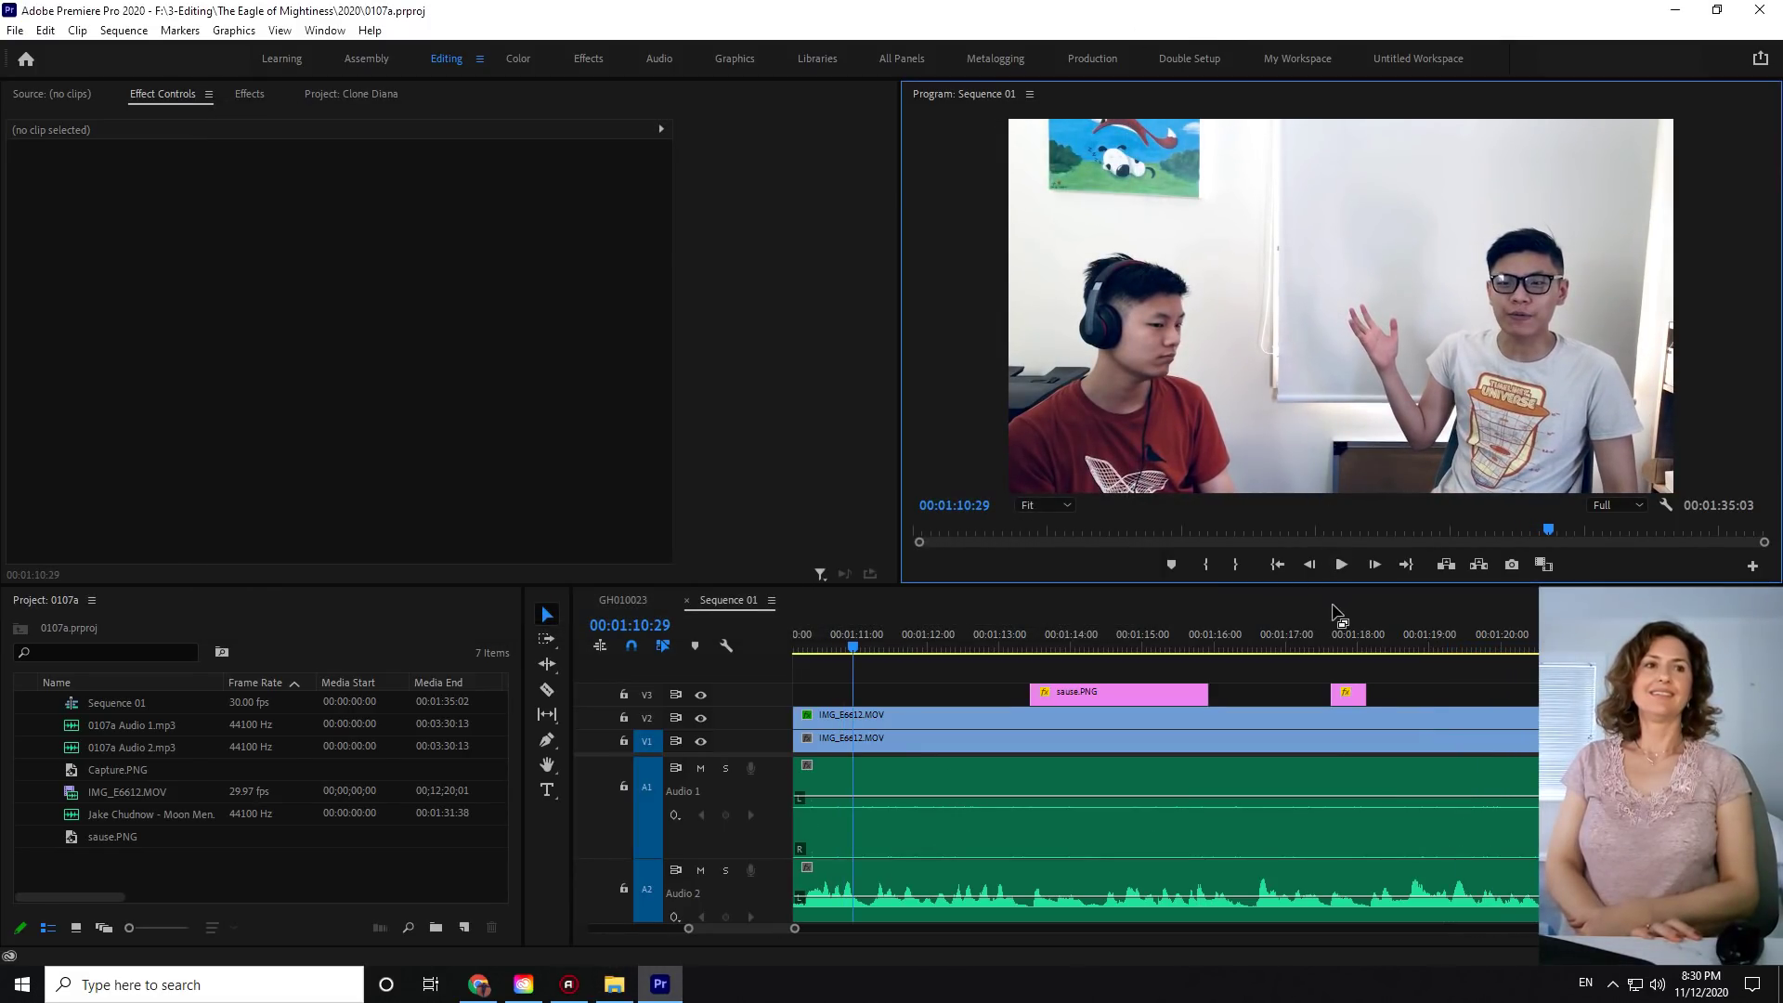
{"action": "left_click", "coordinate": [915, 688]}
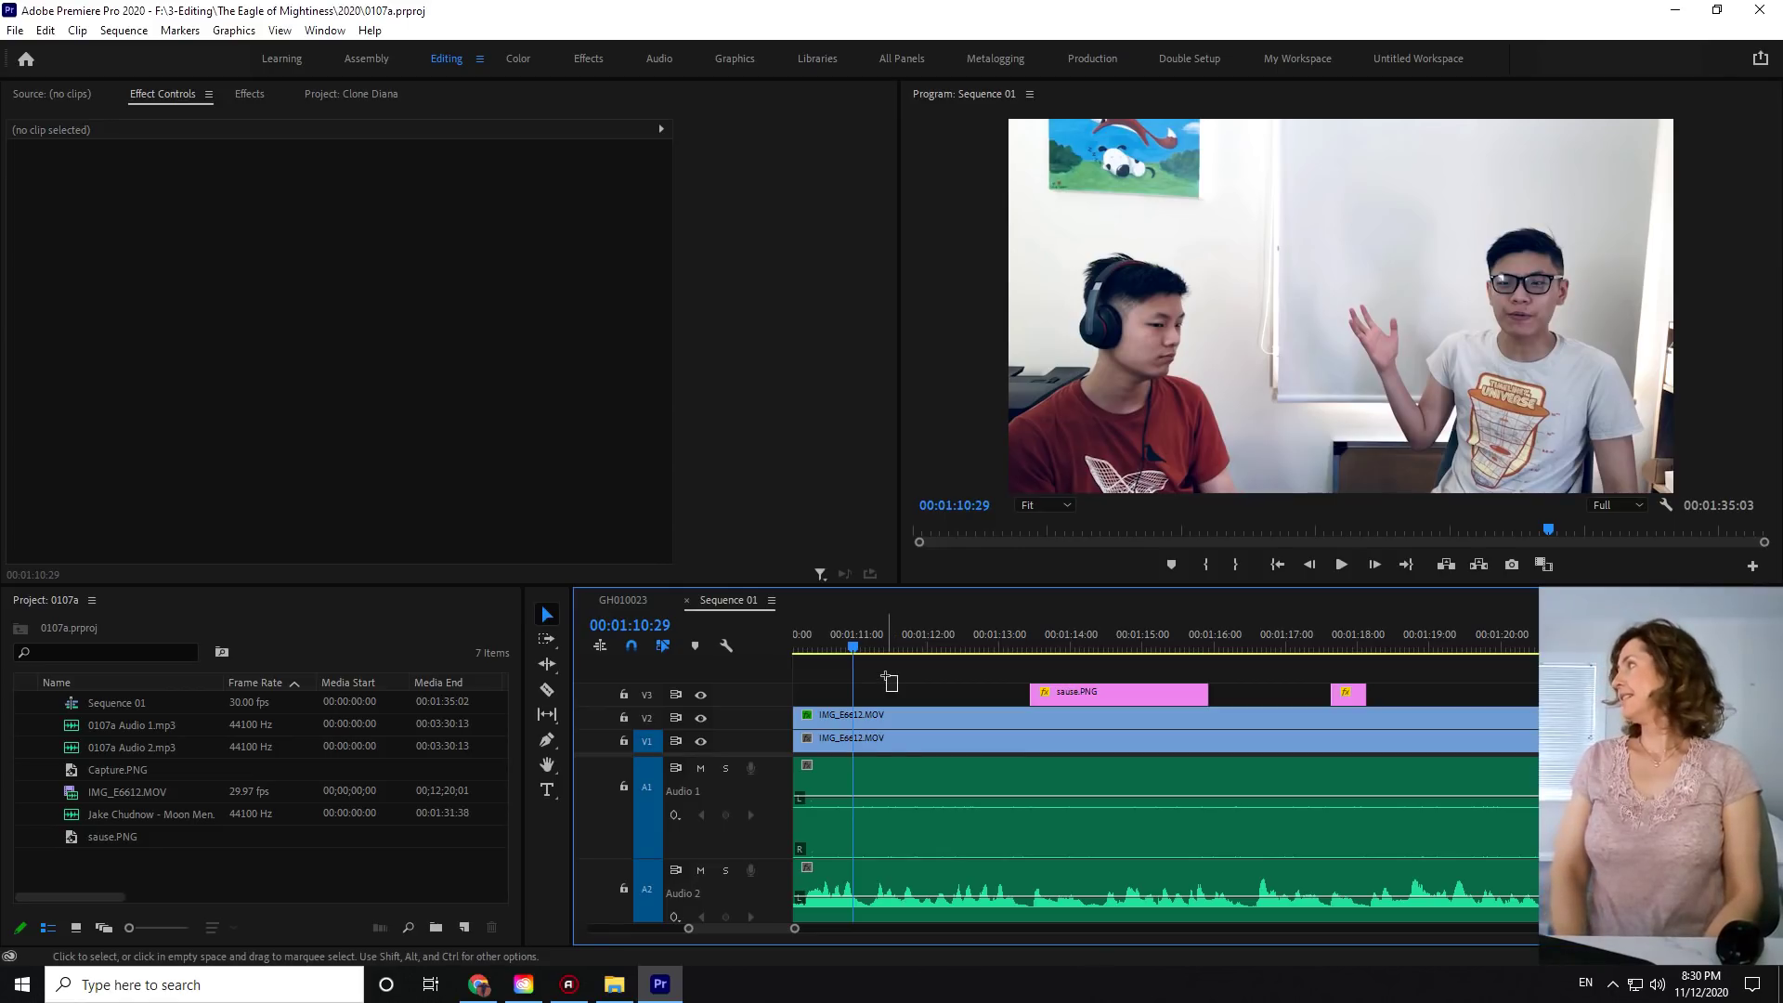
- In File Explorer, examine the detailed video and audio properties of GH010023.MP4 in the Diana folder
{"action": "right_click", "coordinate": [1094, 454]}
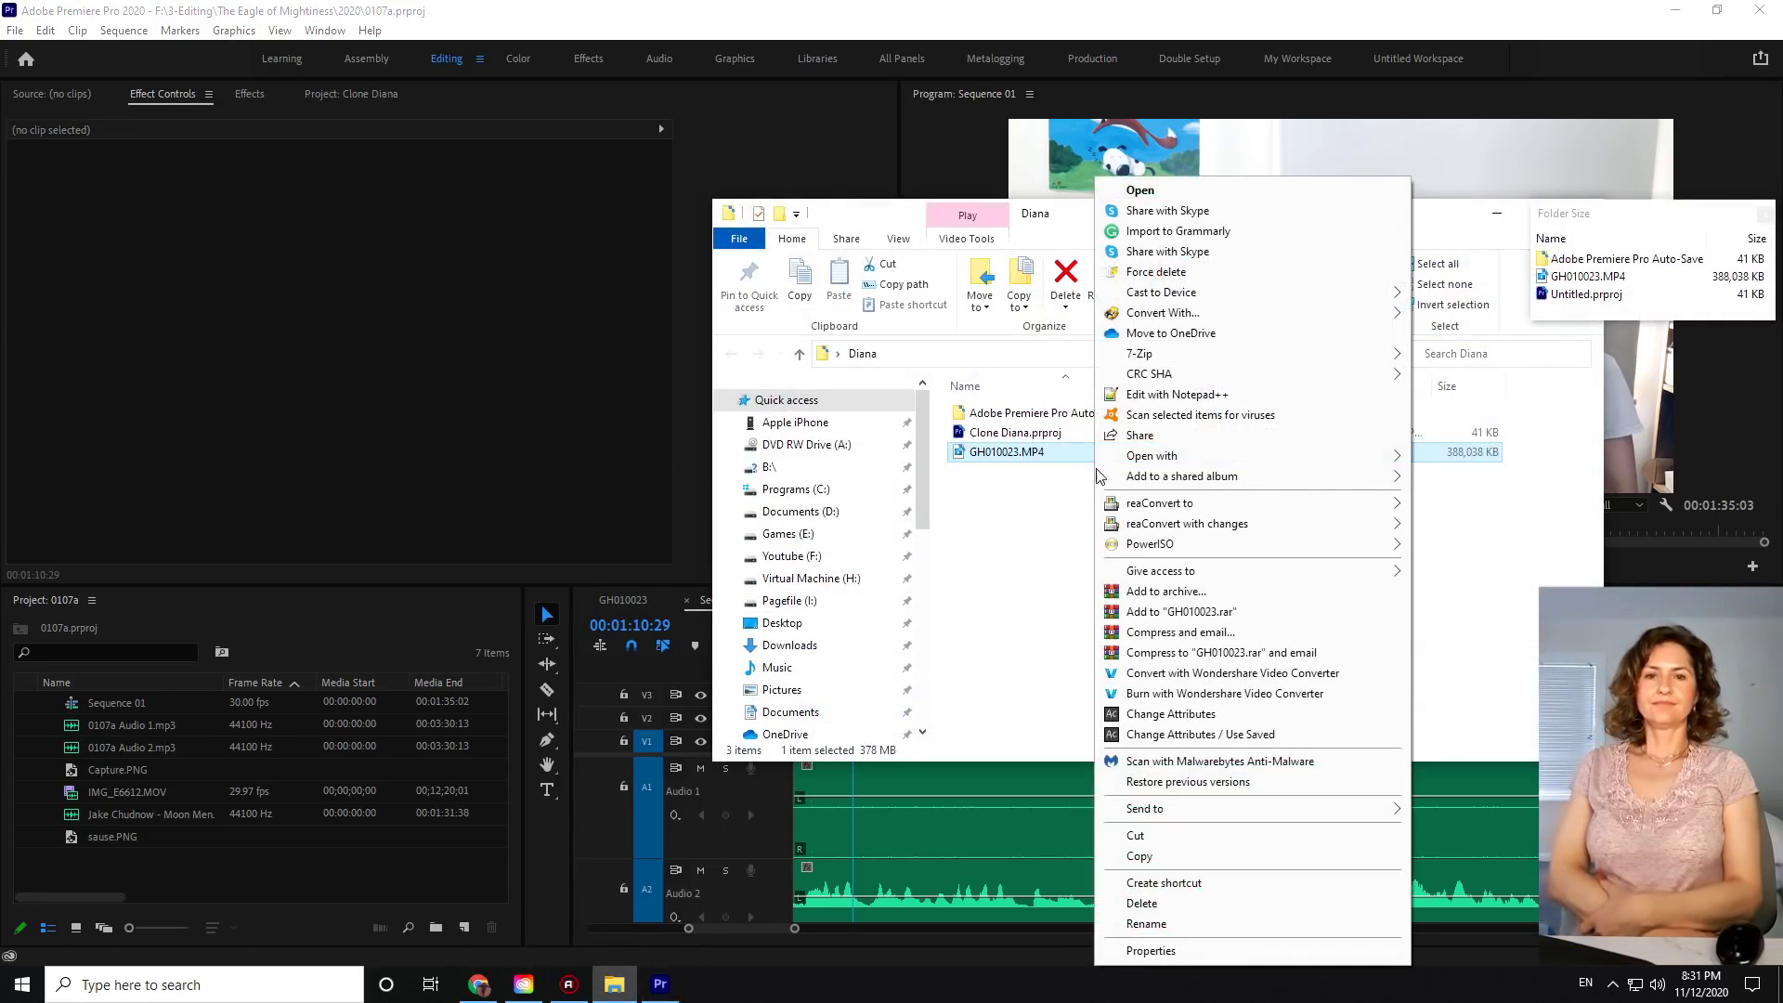
{"action": "left_click", "coordinate": [1151, 952]}
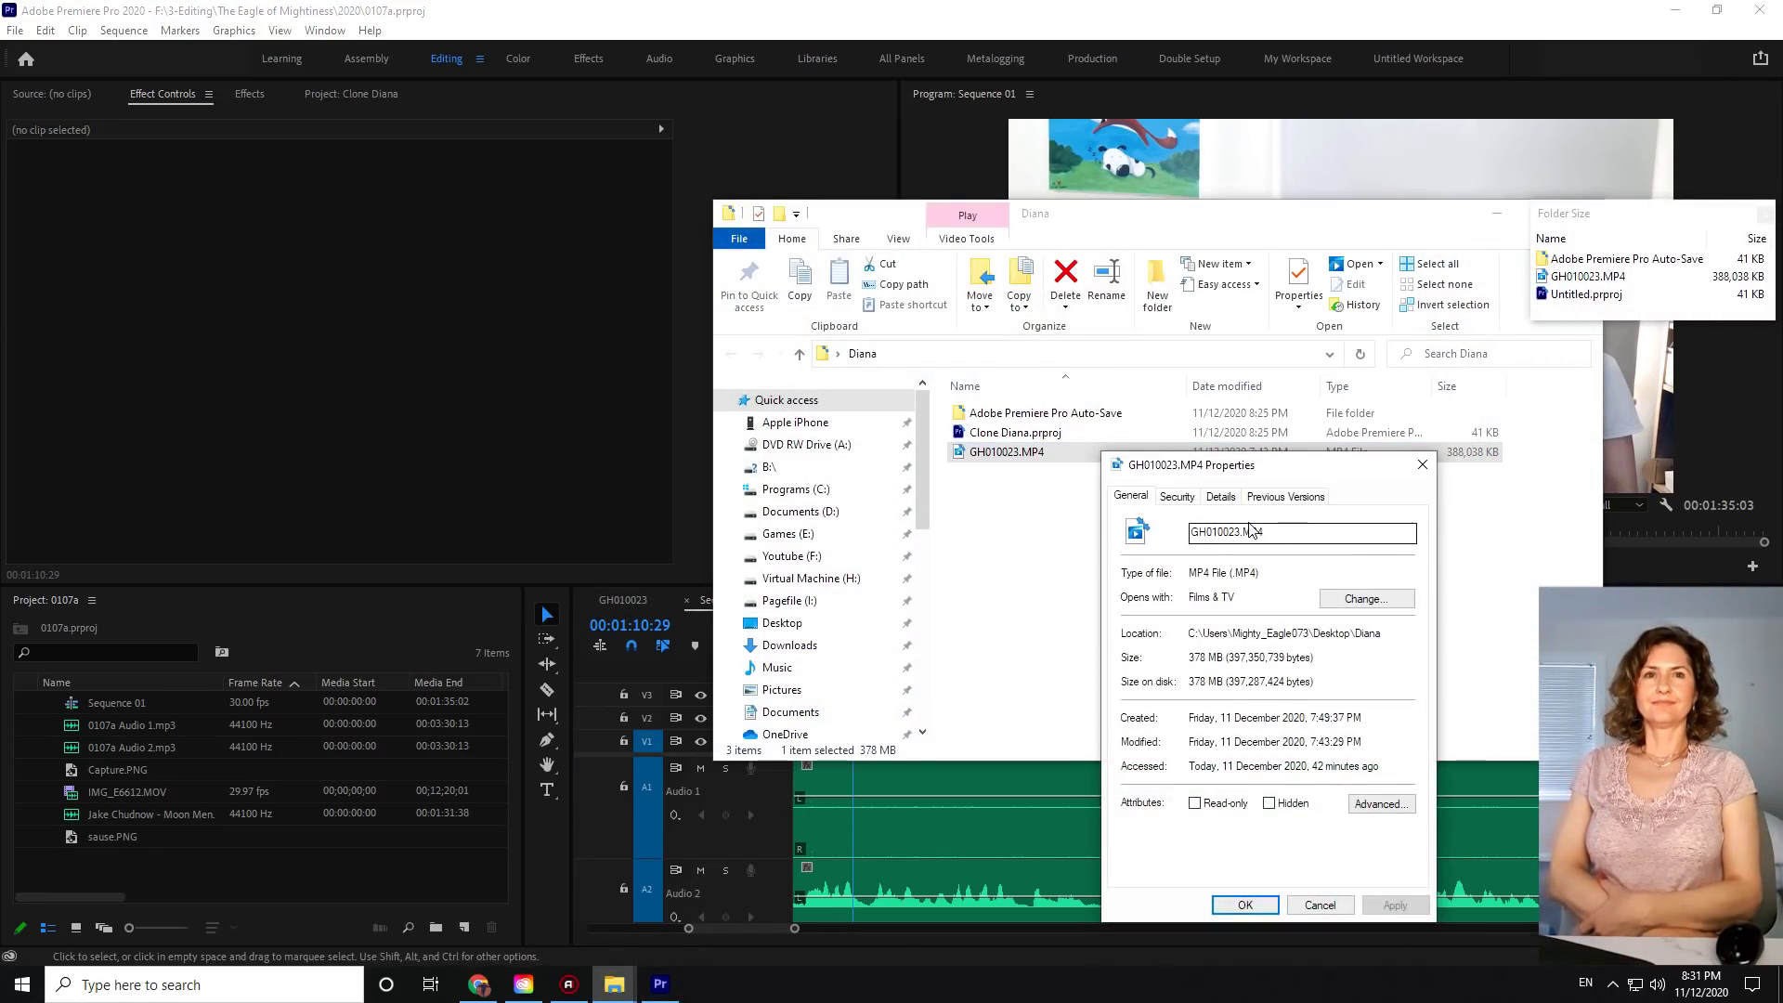
{"action": "left_click", "coordinate": [1212, 499]}
{"action": "scroll", "coordinate": [1273, 743], "scroll_direction": "down", "scroll_amount": 10}
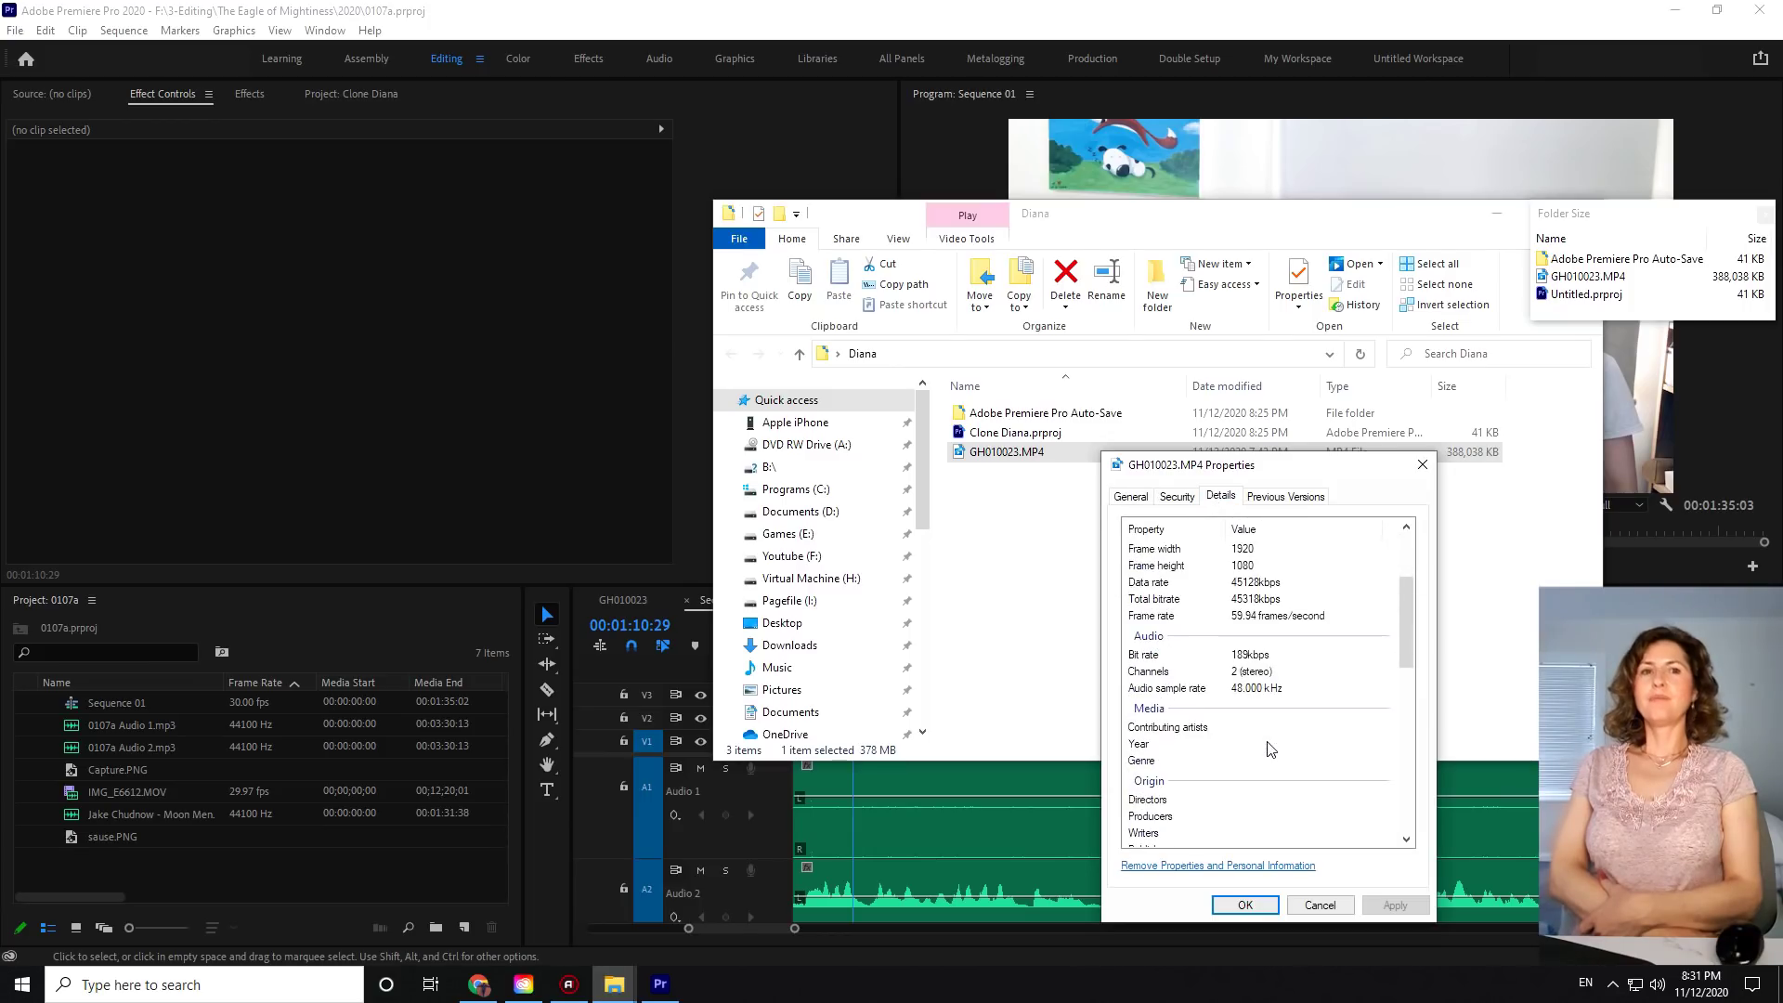
{"action": "scroll", "coordinate": [1275, 741], "scroll_direction": "down", "scroll_amount": 3}
{"action": "left_click", "coordinate": [1278, 731]}
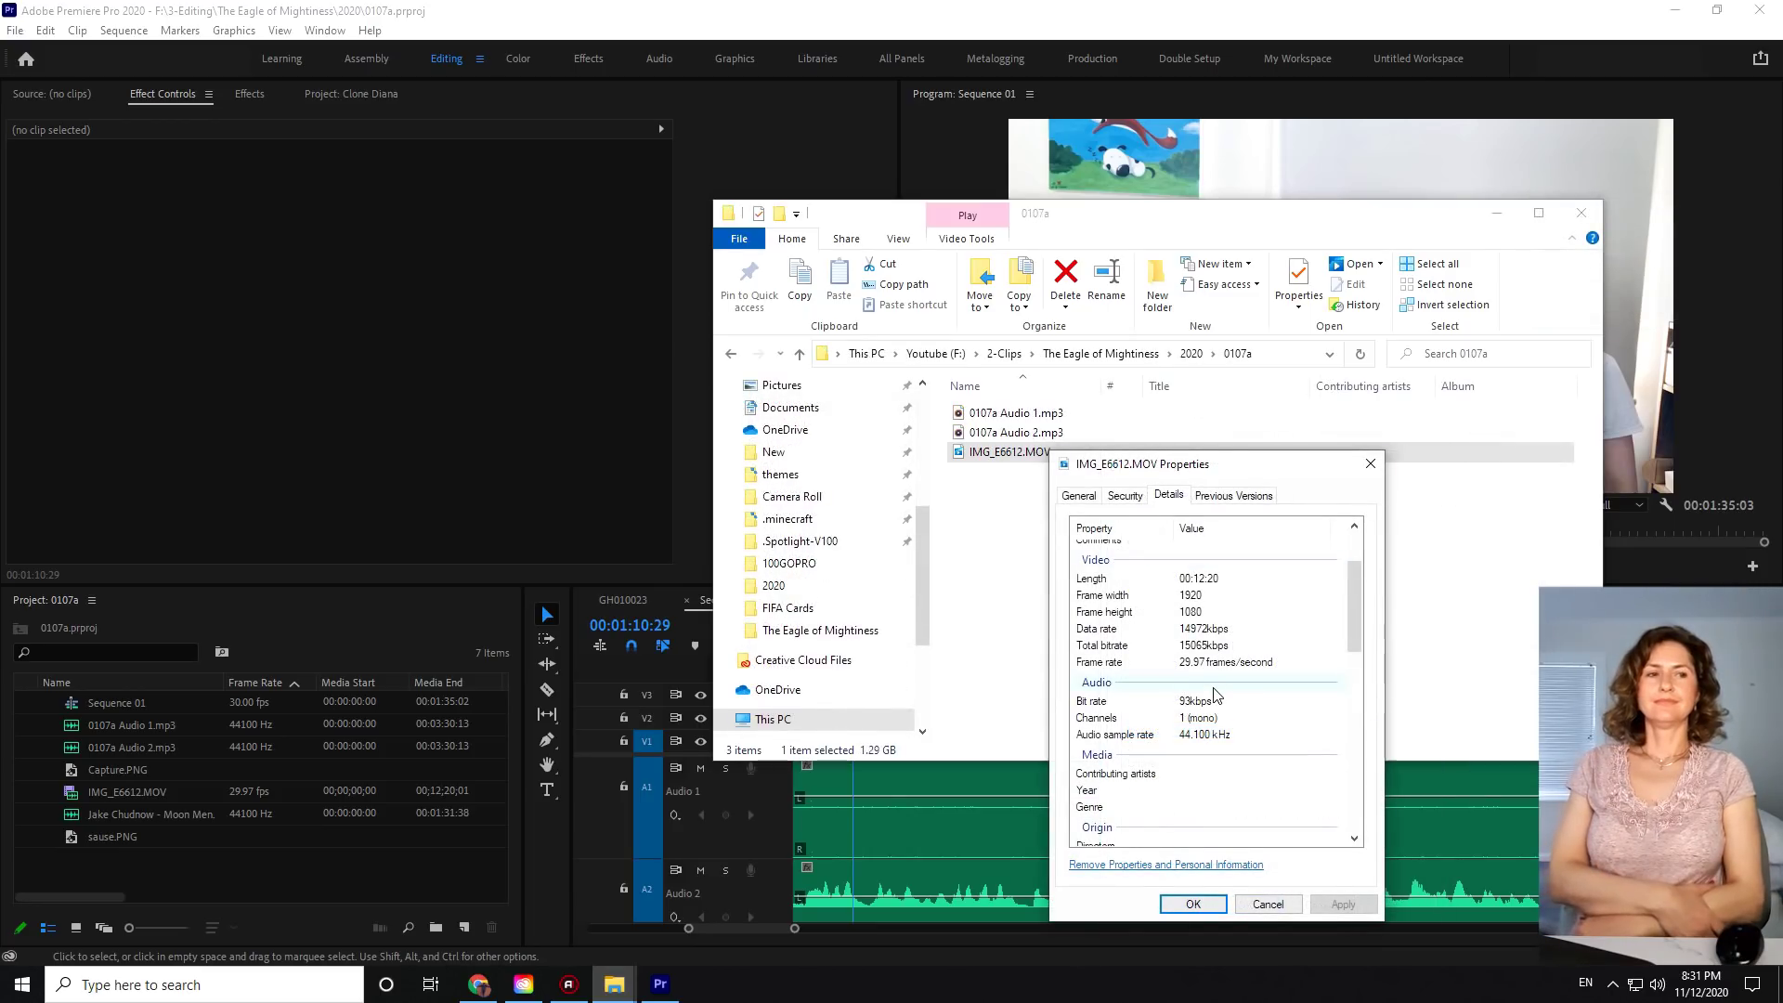
- Examine the detailed properties of IMG_E6612.MOV in the 0107a folder, especially its frame rate, and close them
{"action": "scroll", "coordinate": [1192, 682], "scroll_direction": "down", "scroll_amount": 3}
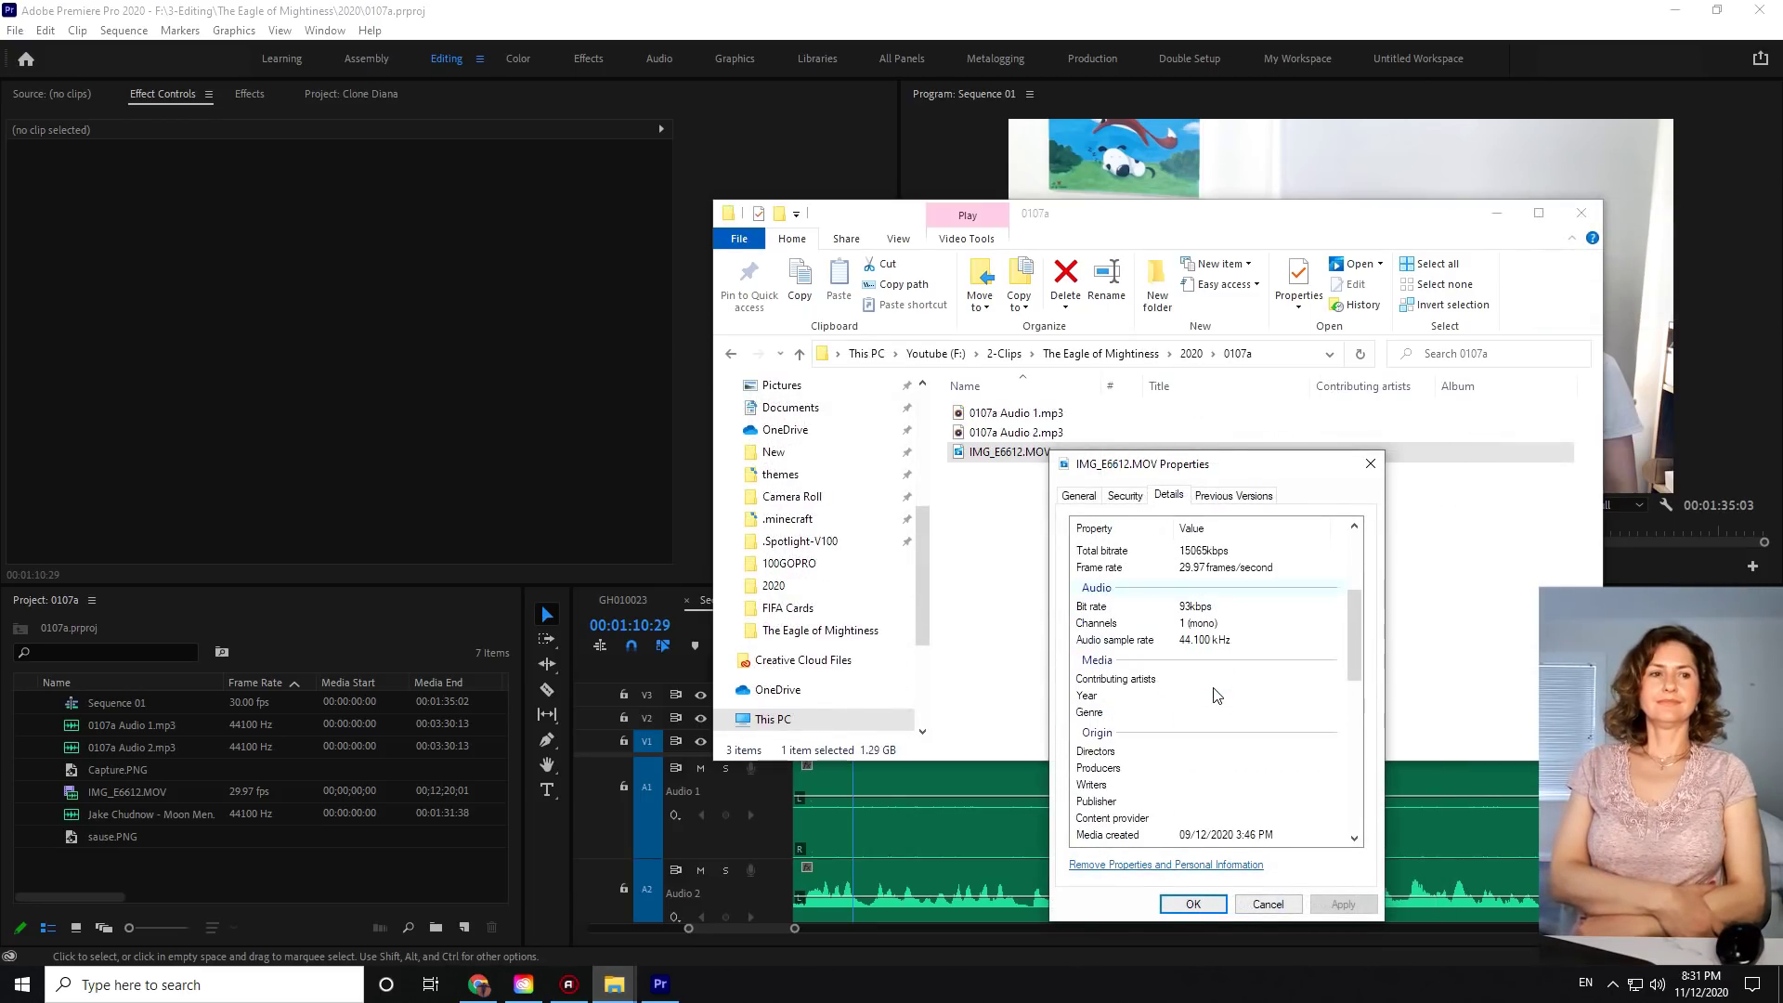
{"action": "left_click", "coordinate": [1201, 665]}
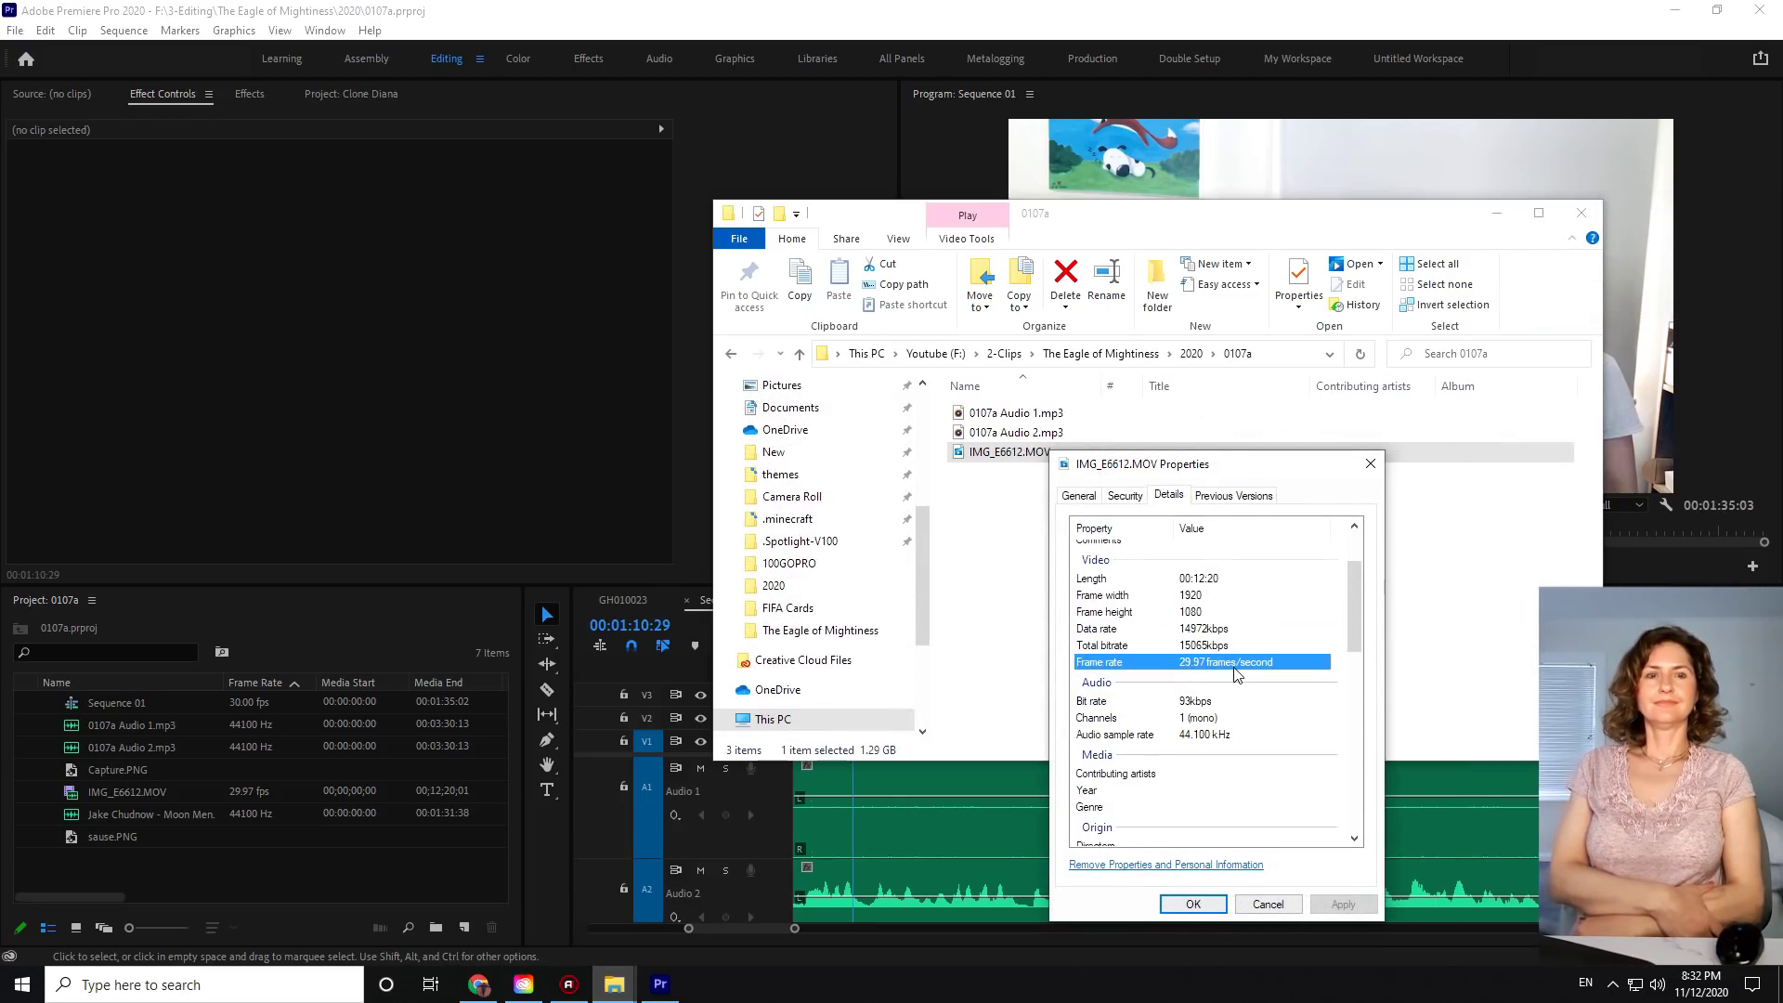
{"action": "scroll", "coordinate": [1241, 670], "scroll_direction": "down", "scroll_amount": 2}
{"action": "scroll", "coordinate": [1241, 661], "scroll_direction": "down", "scroll_amount": 3}
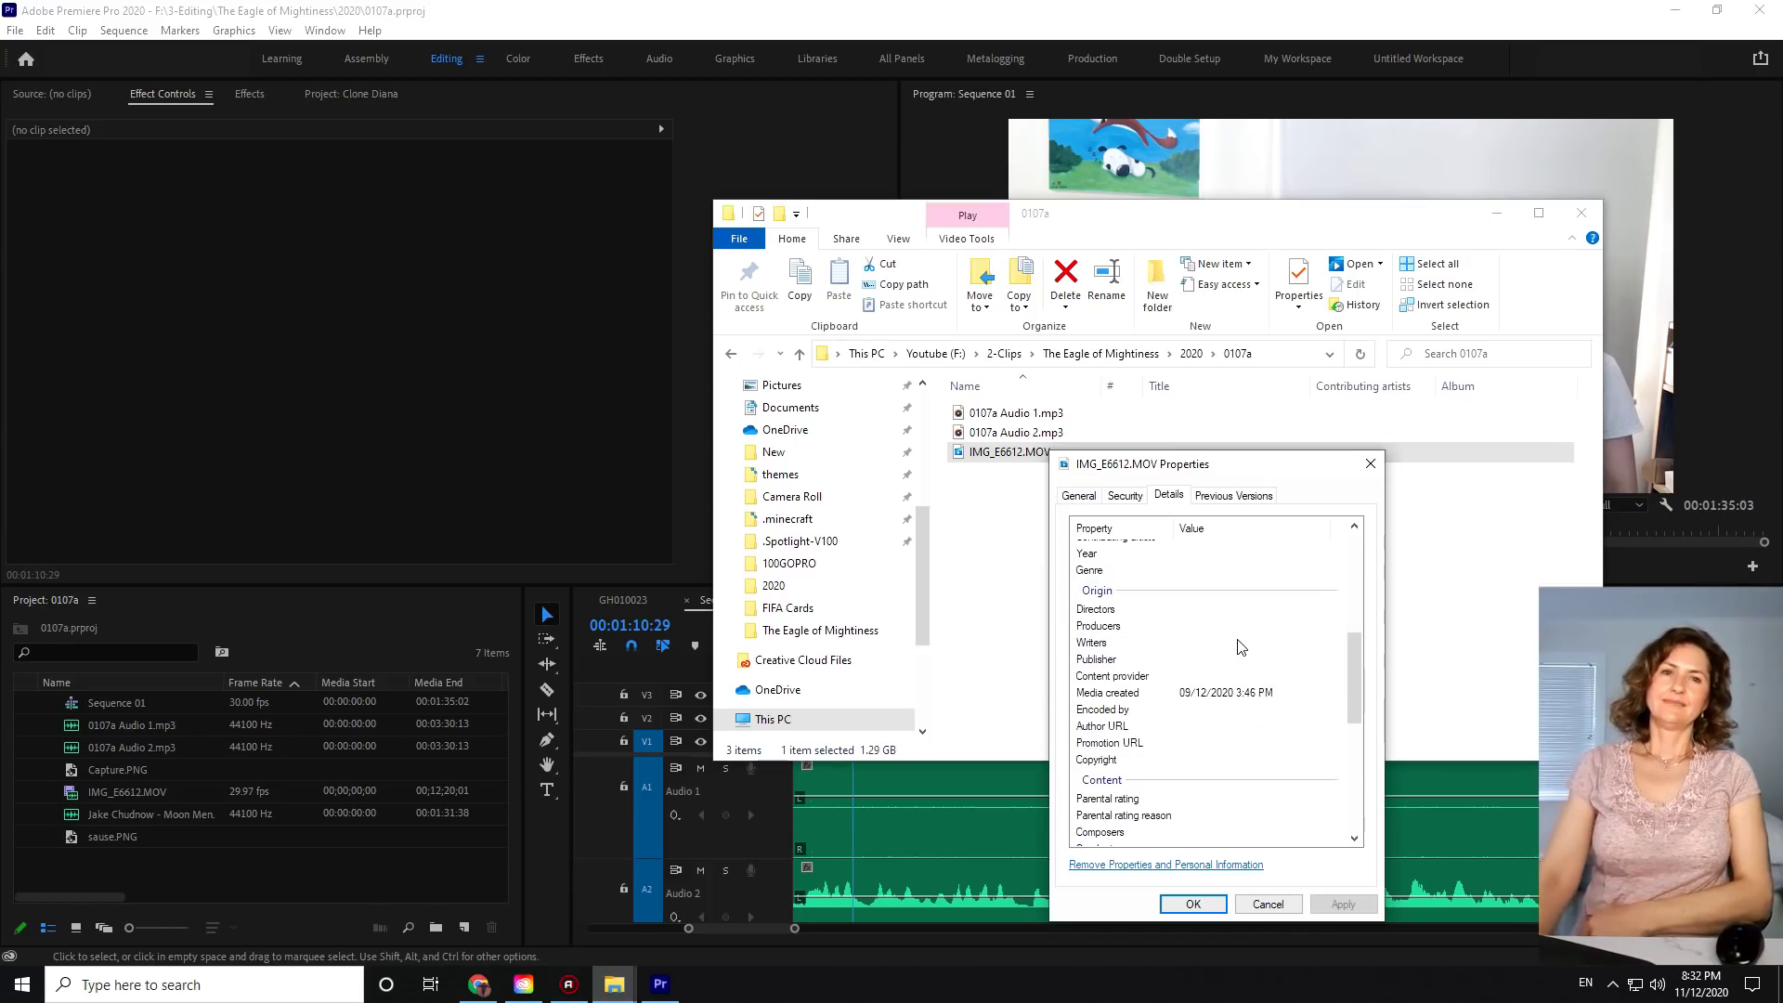
{"action": "scroll", "coordinate": [1241, 655], "scroll_direction": "up", "scroll_amount": 3}
{"action": "scroll", "coordinate": [1239, 631], "scroll_direction": "down", "scroll_amount": 1}
{"action": "scroll", "coordinate": [1238, 622], "scroll_direction": "up", "scroll_amount": 1}
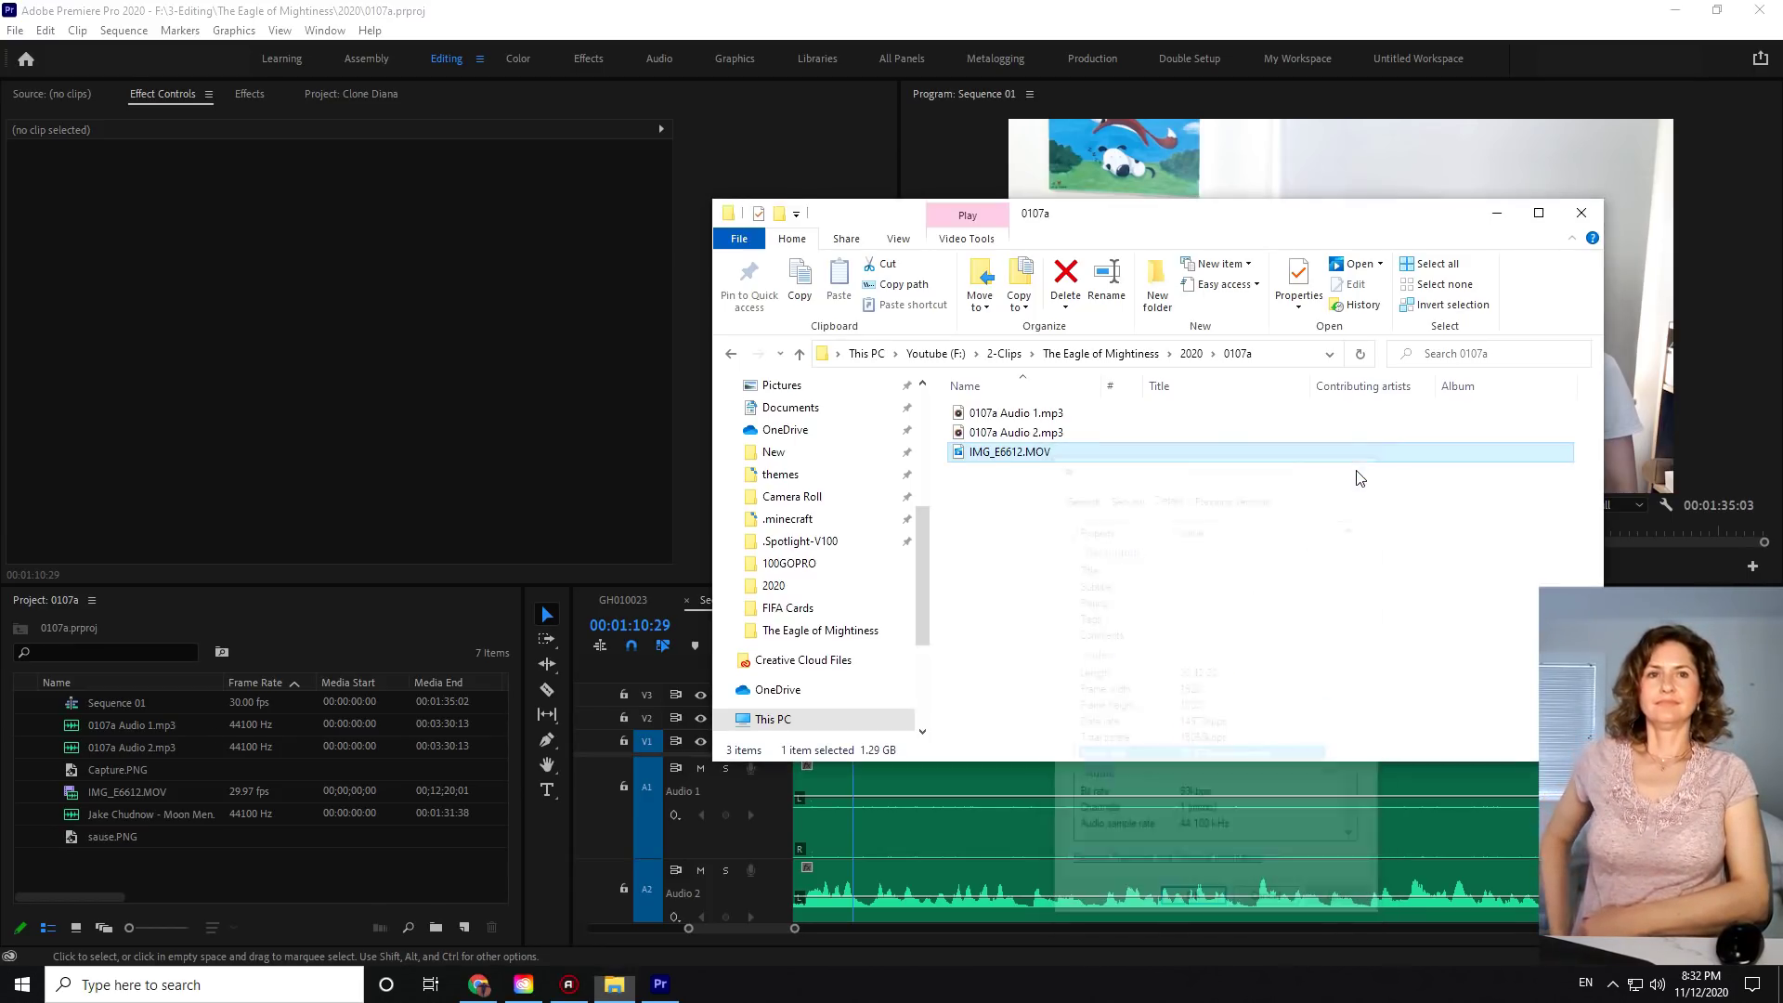
{"action": "left_click_drag", "start_coordinate": [1193, 539], "coordinate": [1148, 532]}
{"action": "left_click_drag", "start_coordinate": [1088, 556], "coordinate": [1254, 516]}
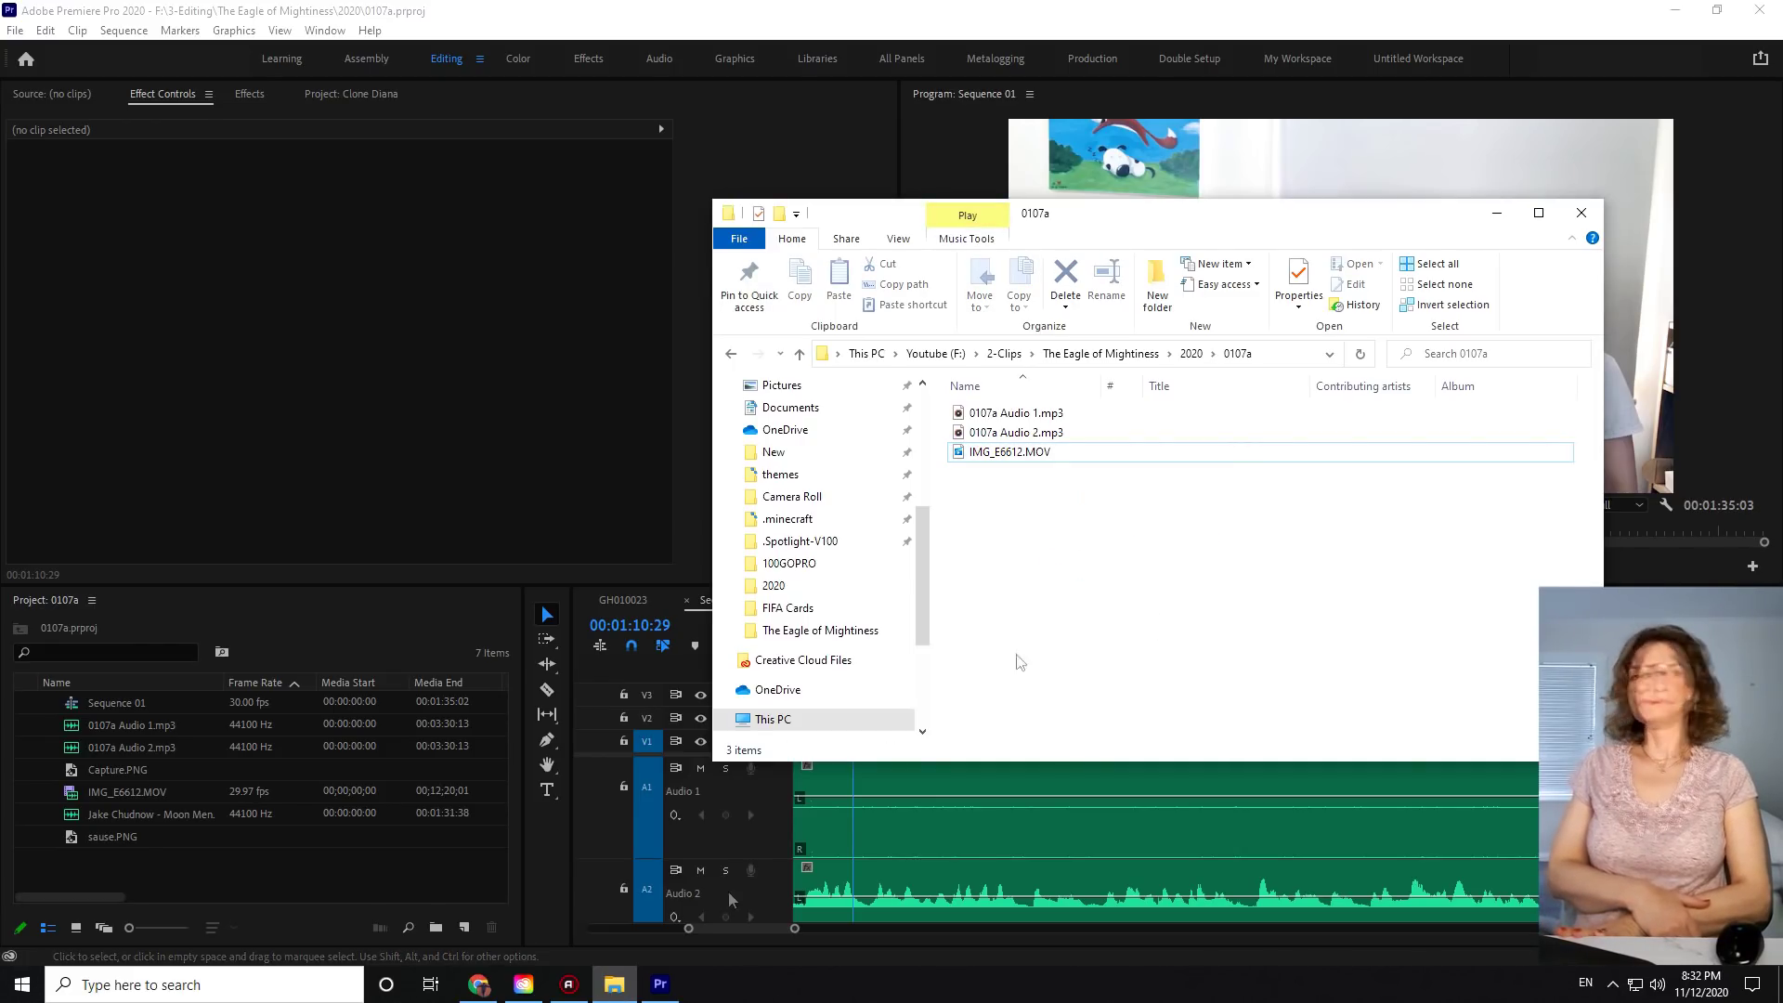
- Switch back to Premiere Pro and shift the V1 clip with its A1 audio to start at about 00:00:04:03
{"action": "key", "text": "alt+Tab"}
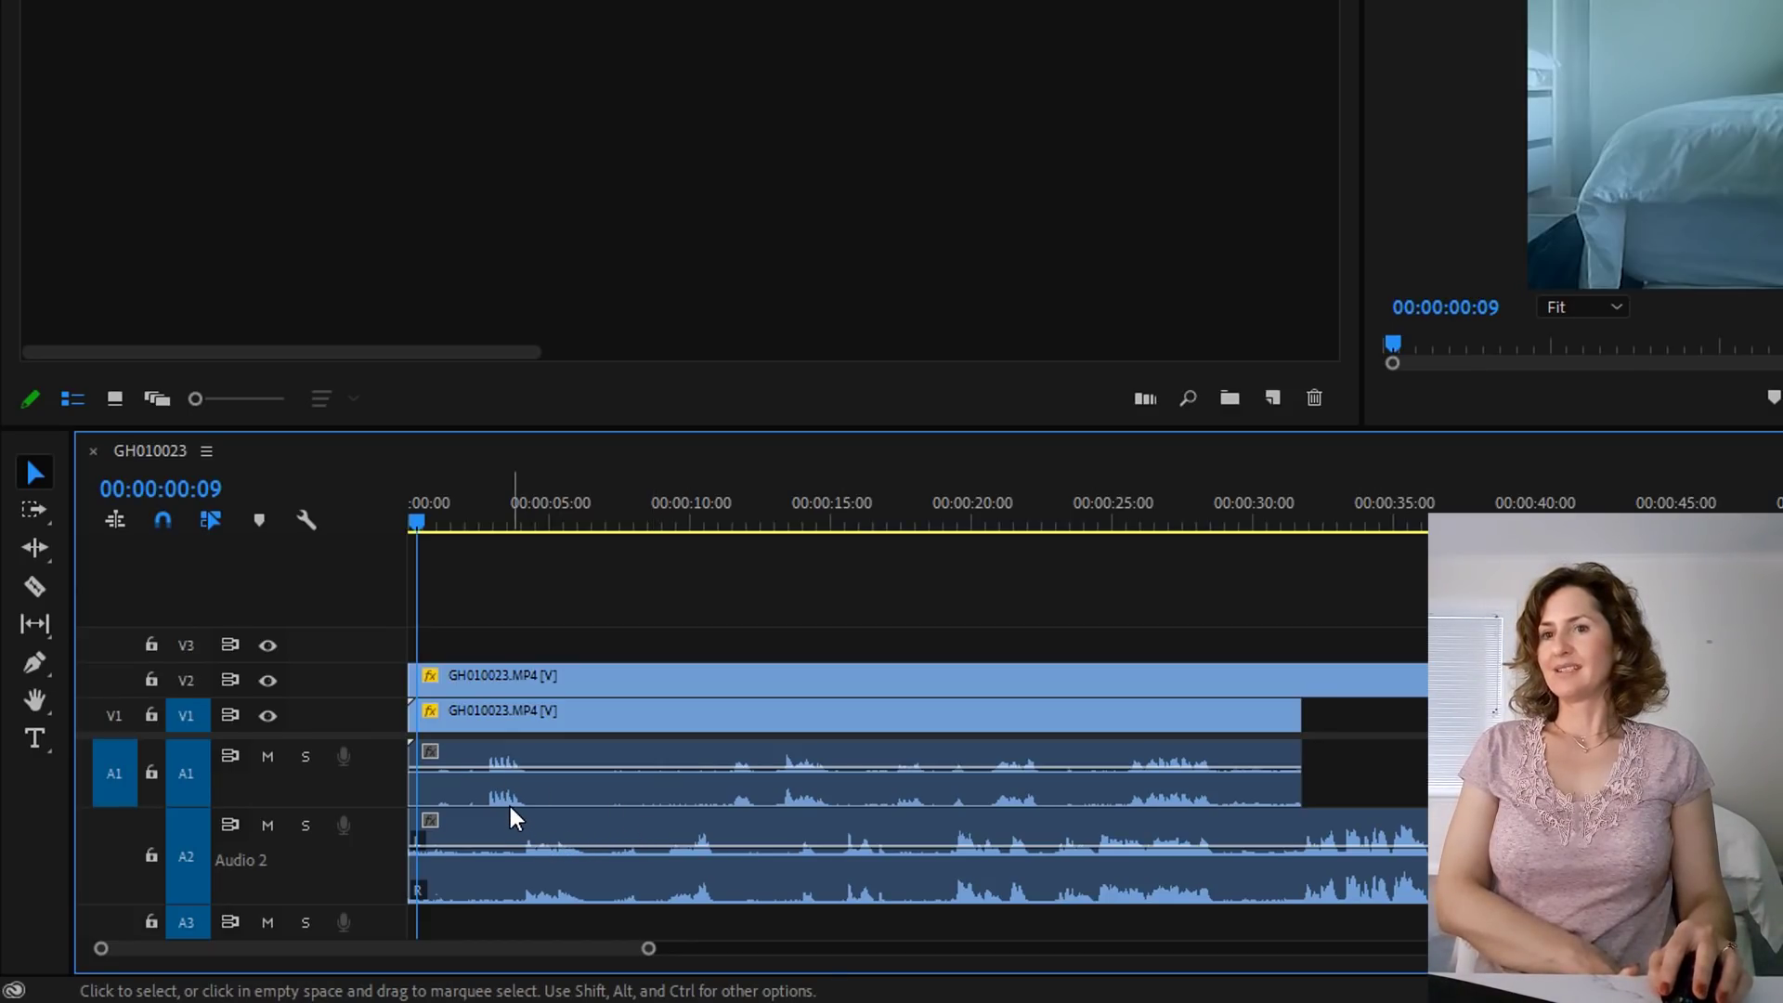
{"action": "left_click", "coordinate": [511, 848]}
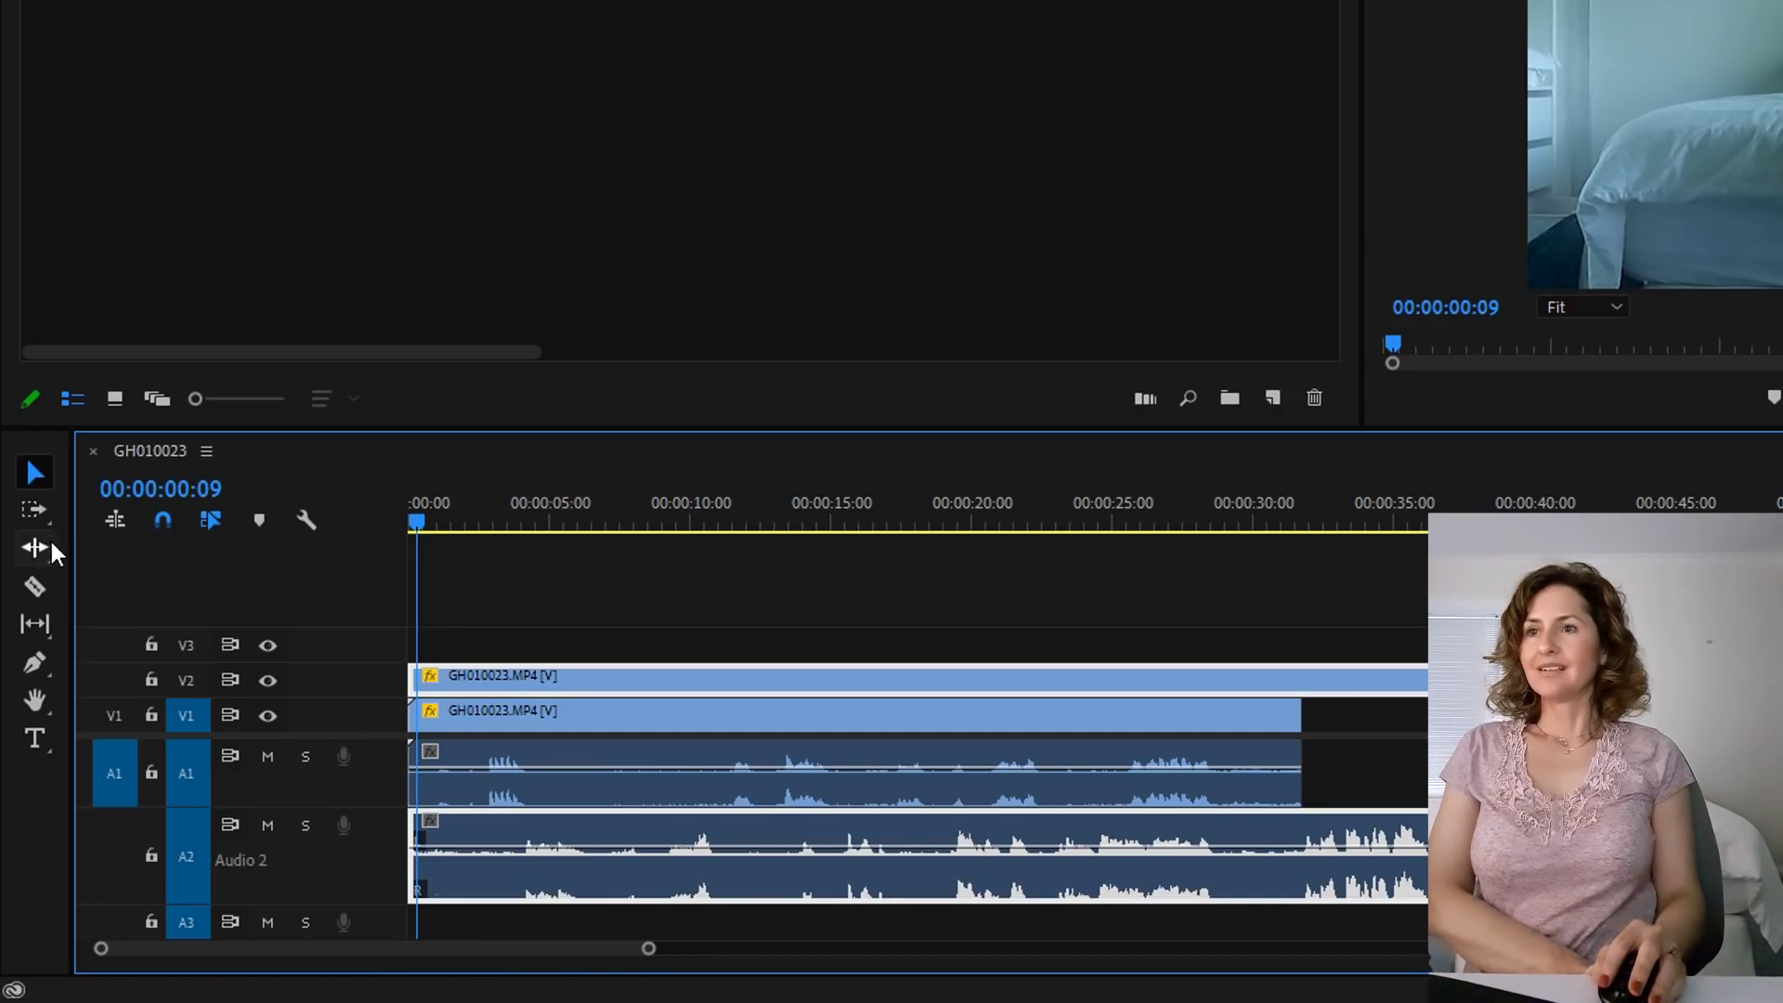
{"action": "left_click", "coordinate": [513, 782]}
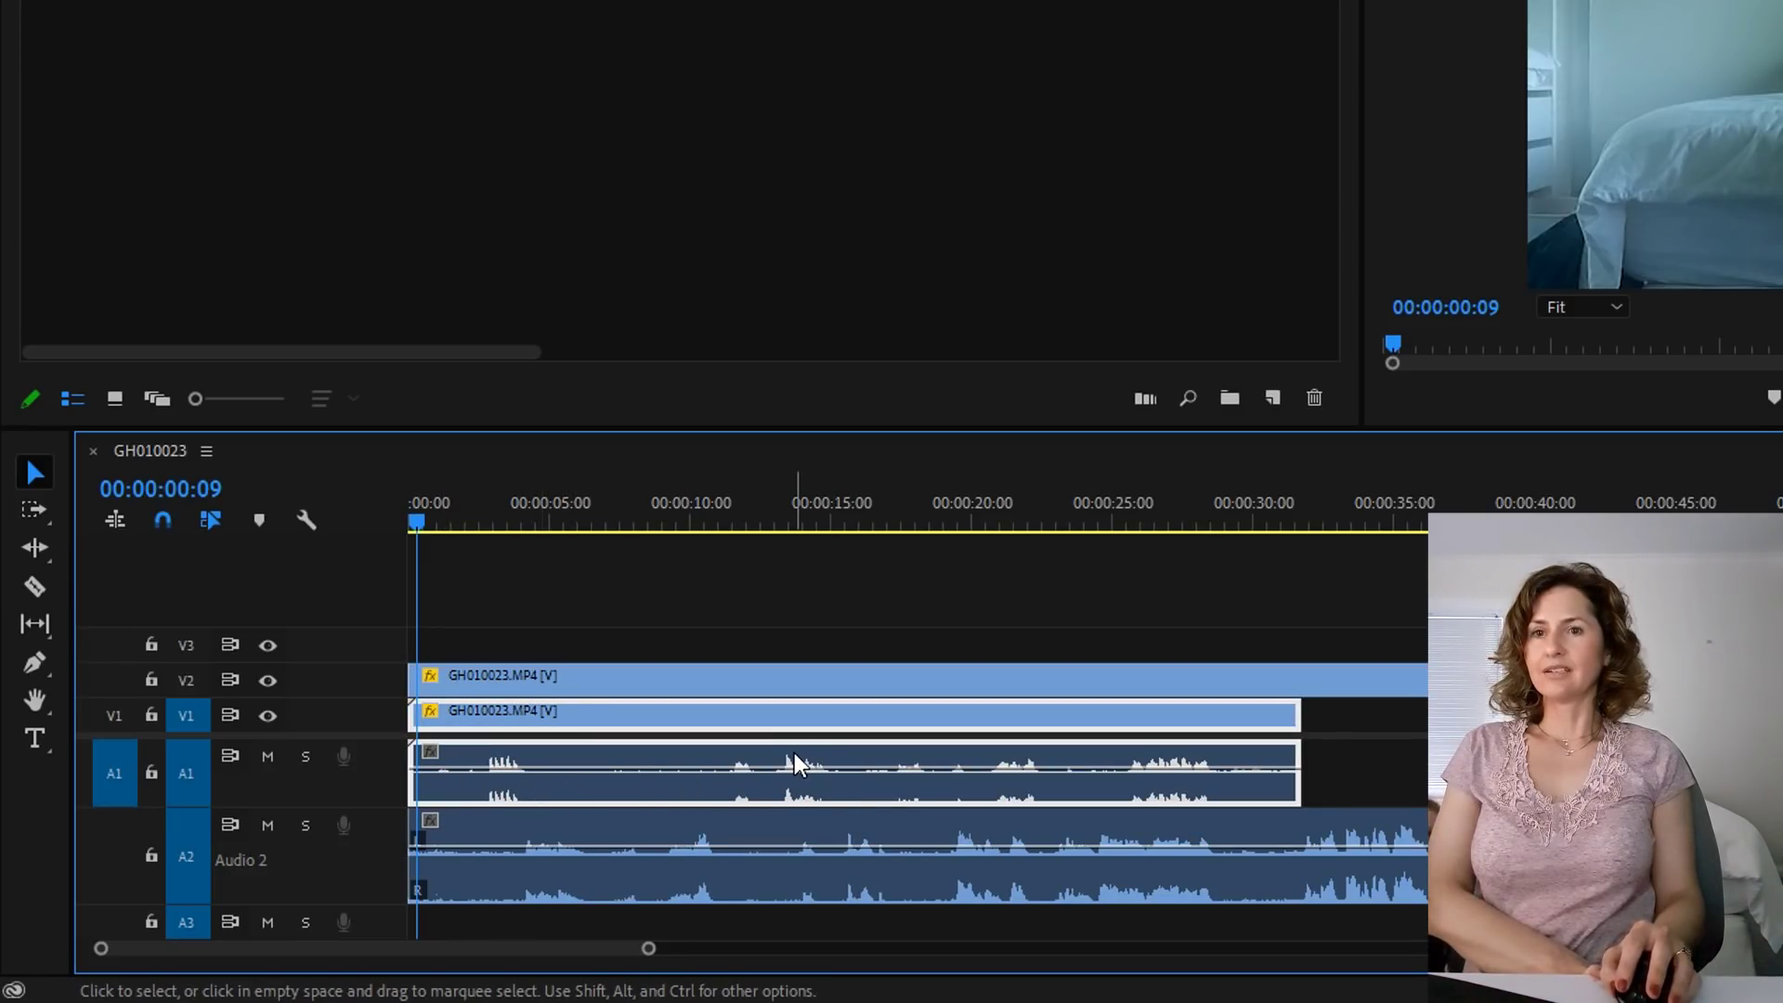
{"action": "left_click_drag", "start_coordinate": [794, 755], "coordinate": [907, 748]}
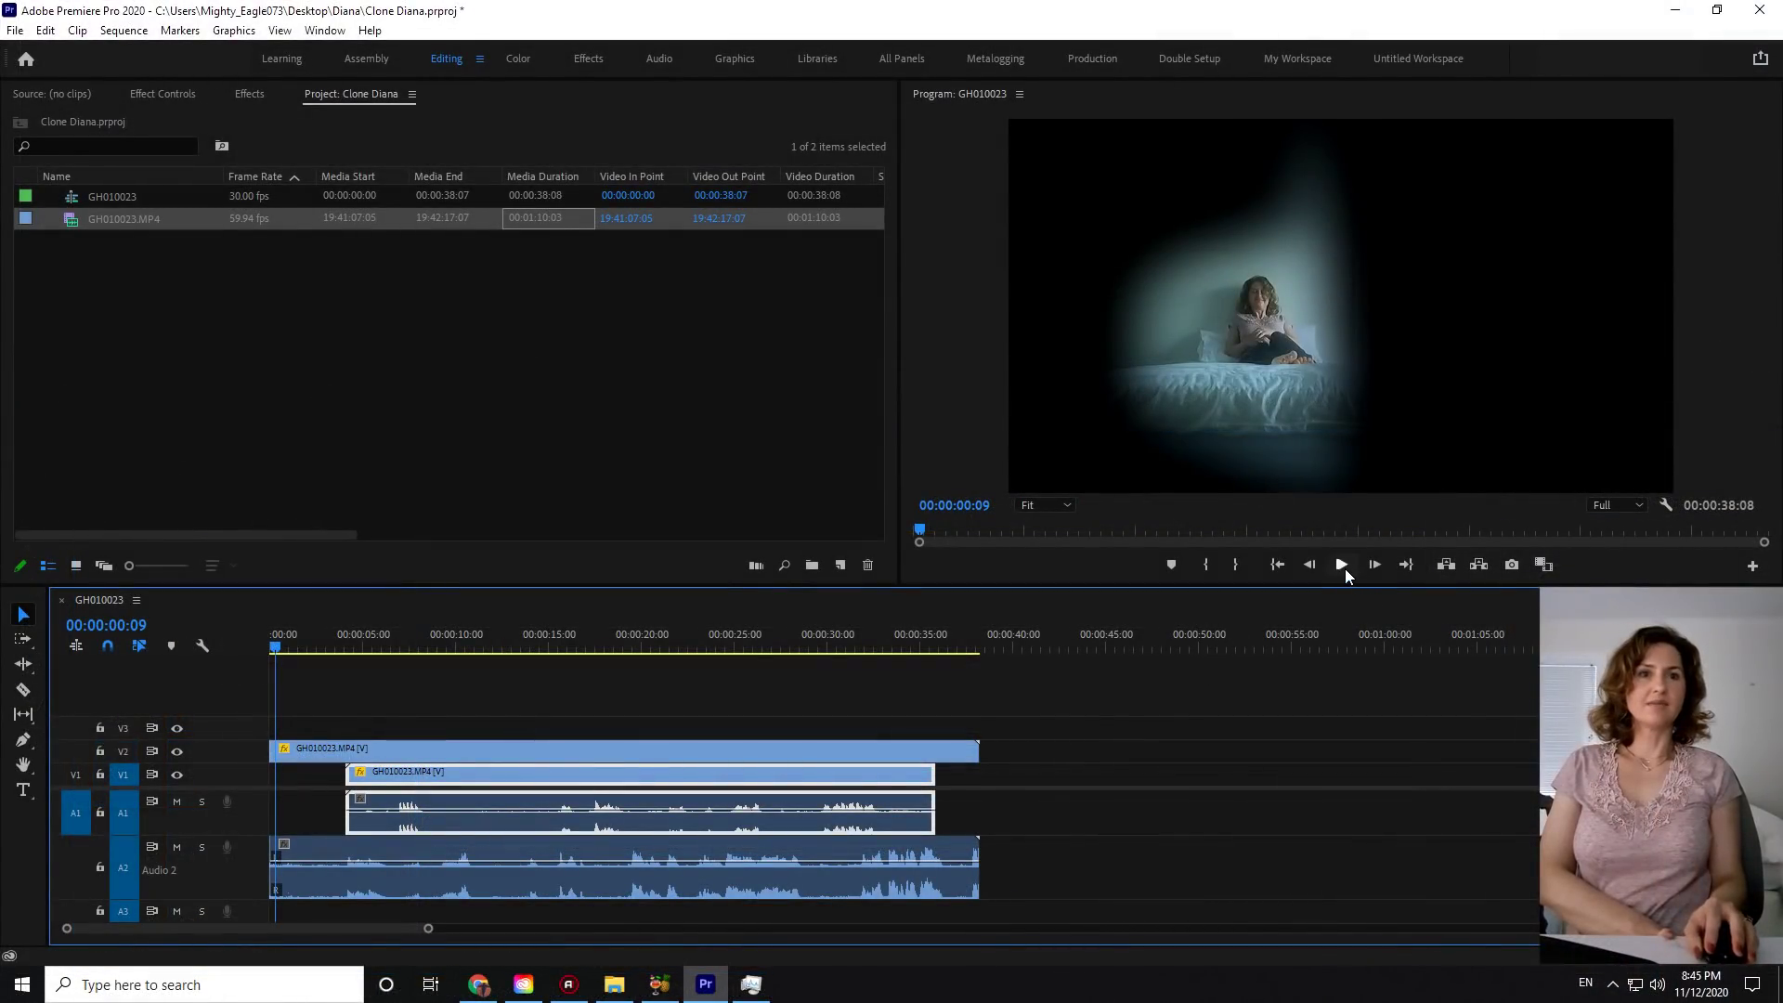
- Play the sequence from 00:00:00:09 to review how the two clips interact with the shifted V1 clip
{"action": "left_click", "coordinate": [1345, 566]}
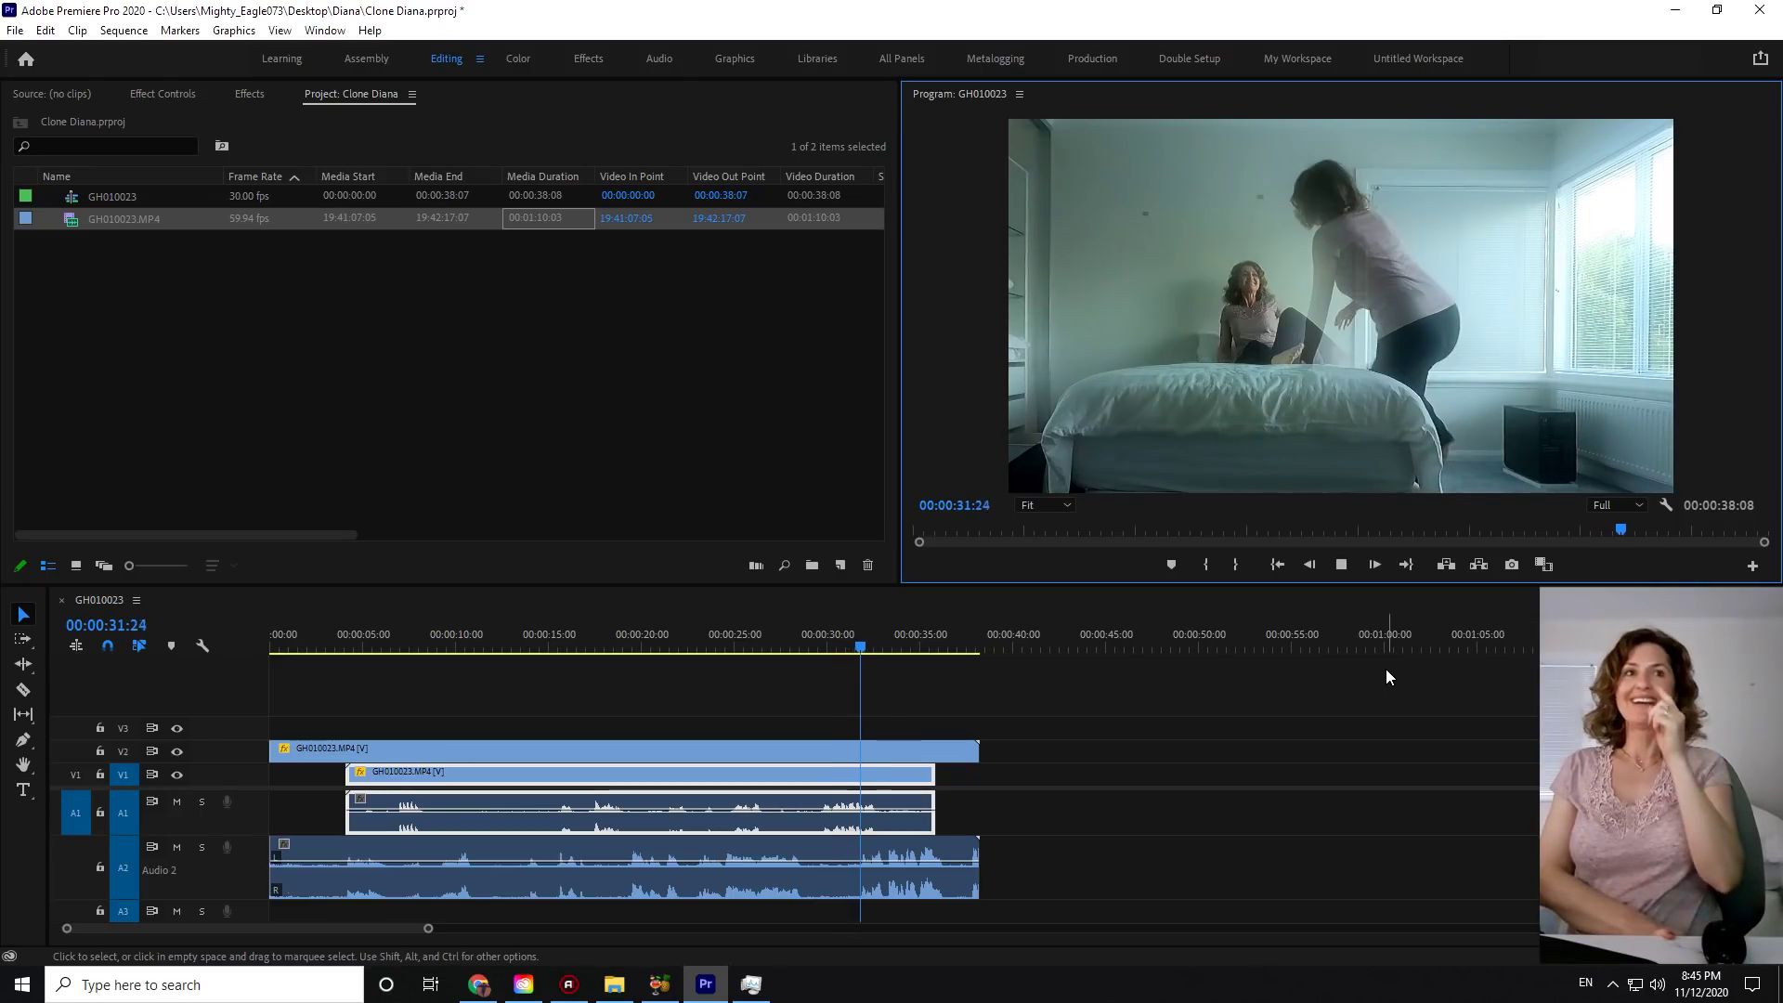
{"action": "key", "text": "space"}
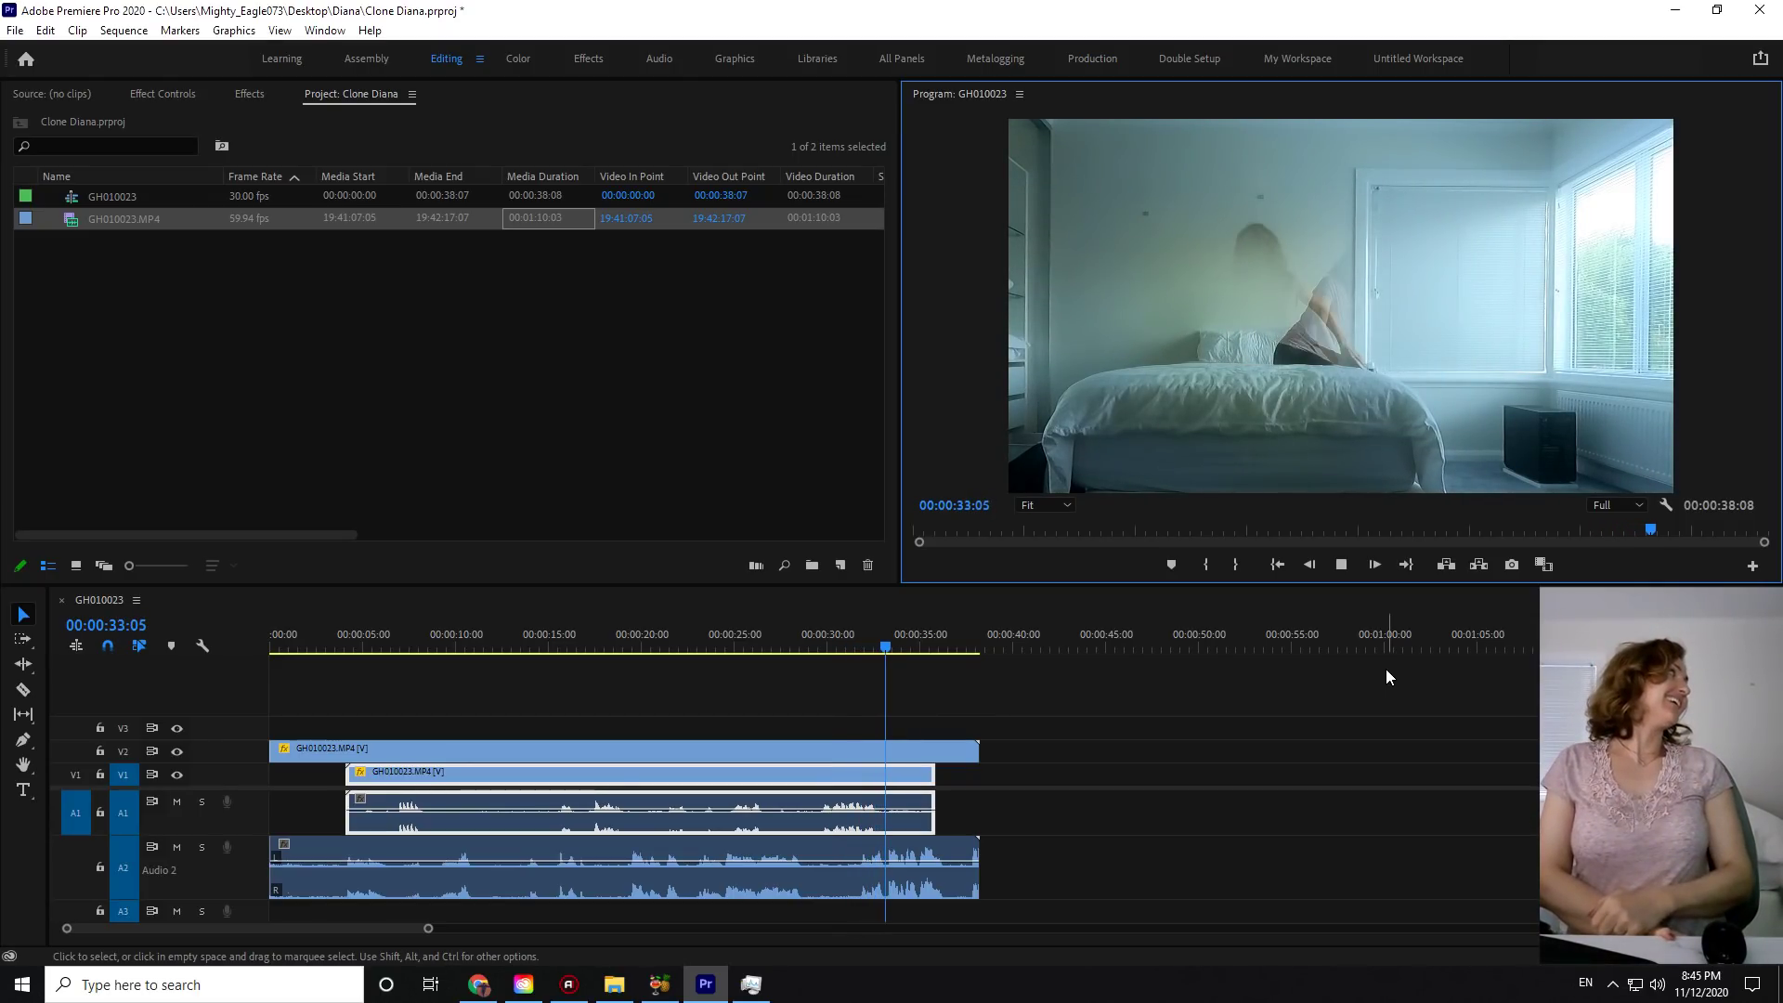
{"action": "key", "text": "space"}
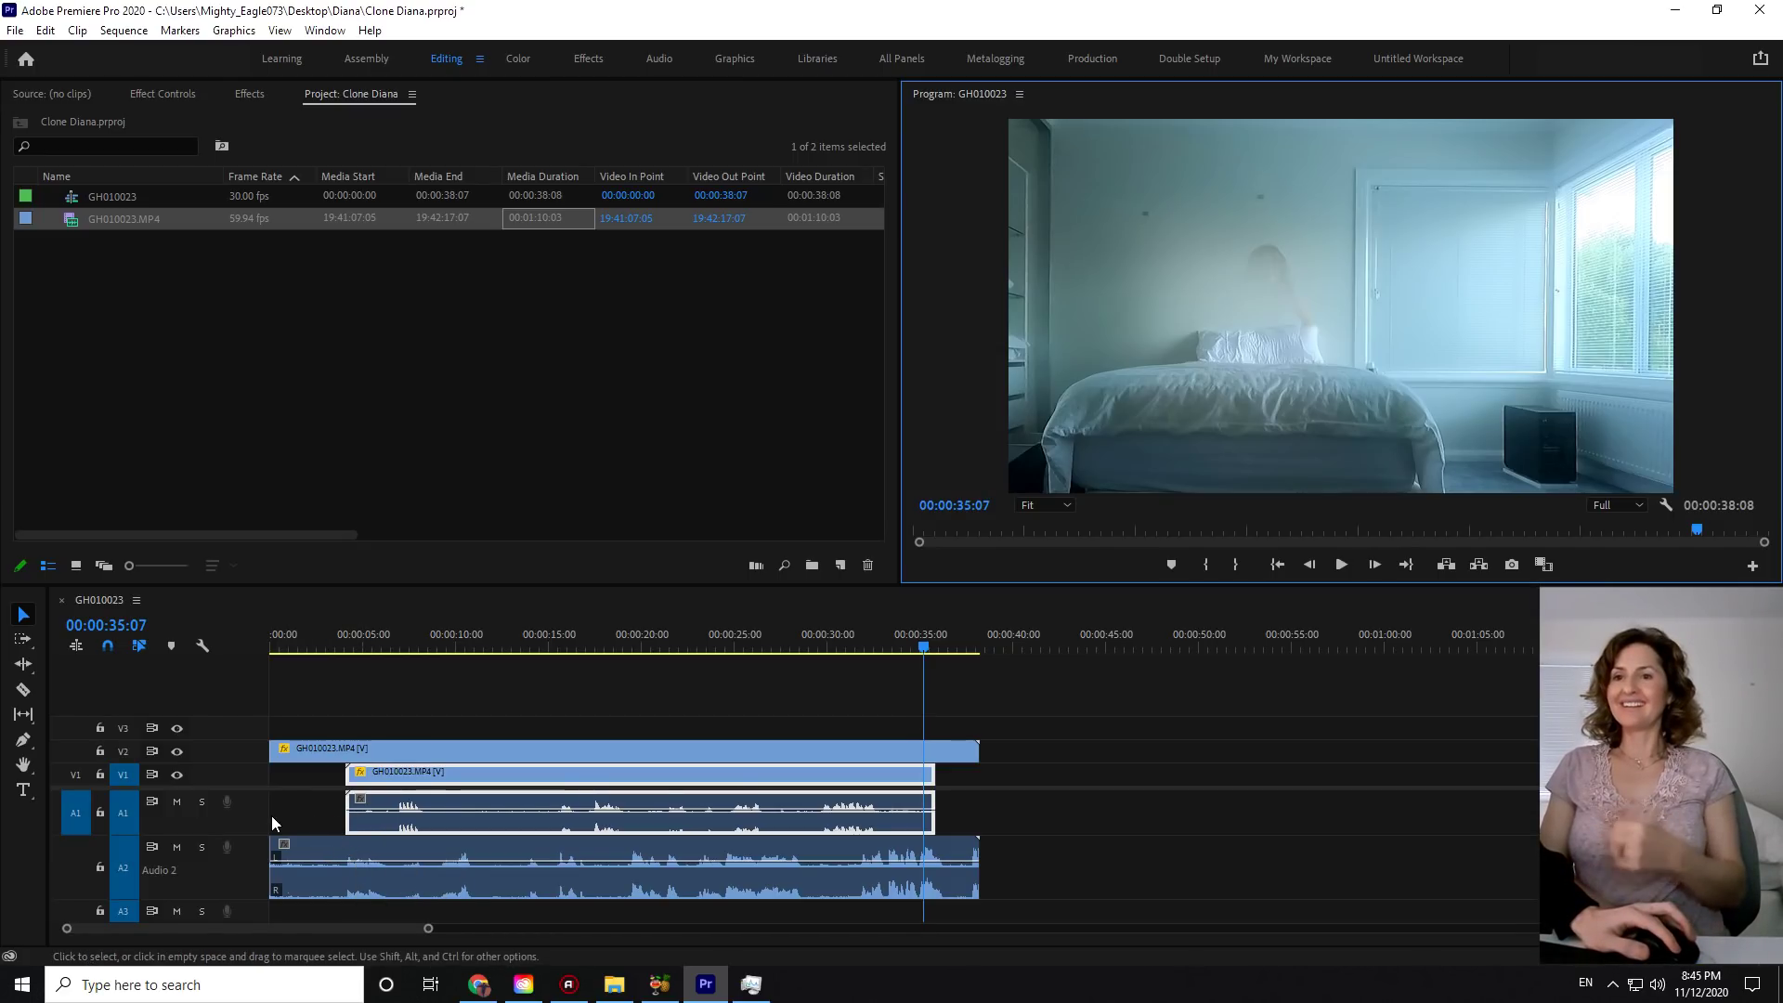
- Inspect the gap before the V1 clip up to 00:00:04:03 and replay the sequence's opening from the start
{"action": "left_click", "coordinate": [300, 812]}
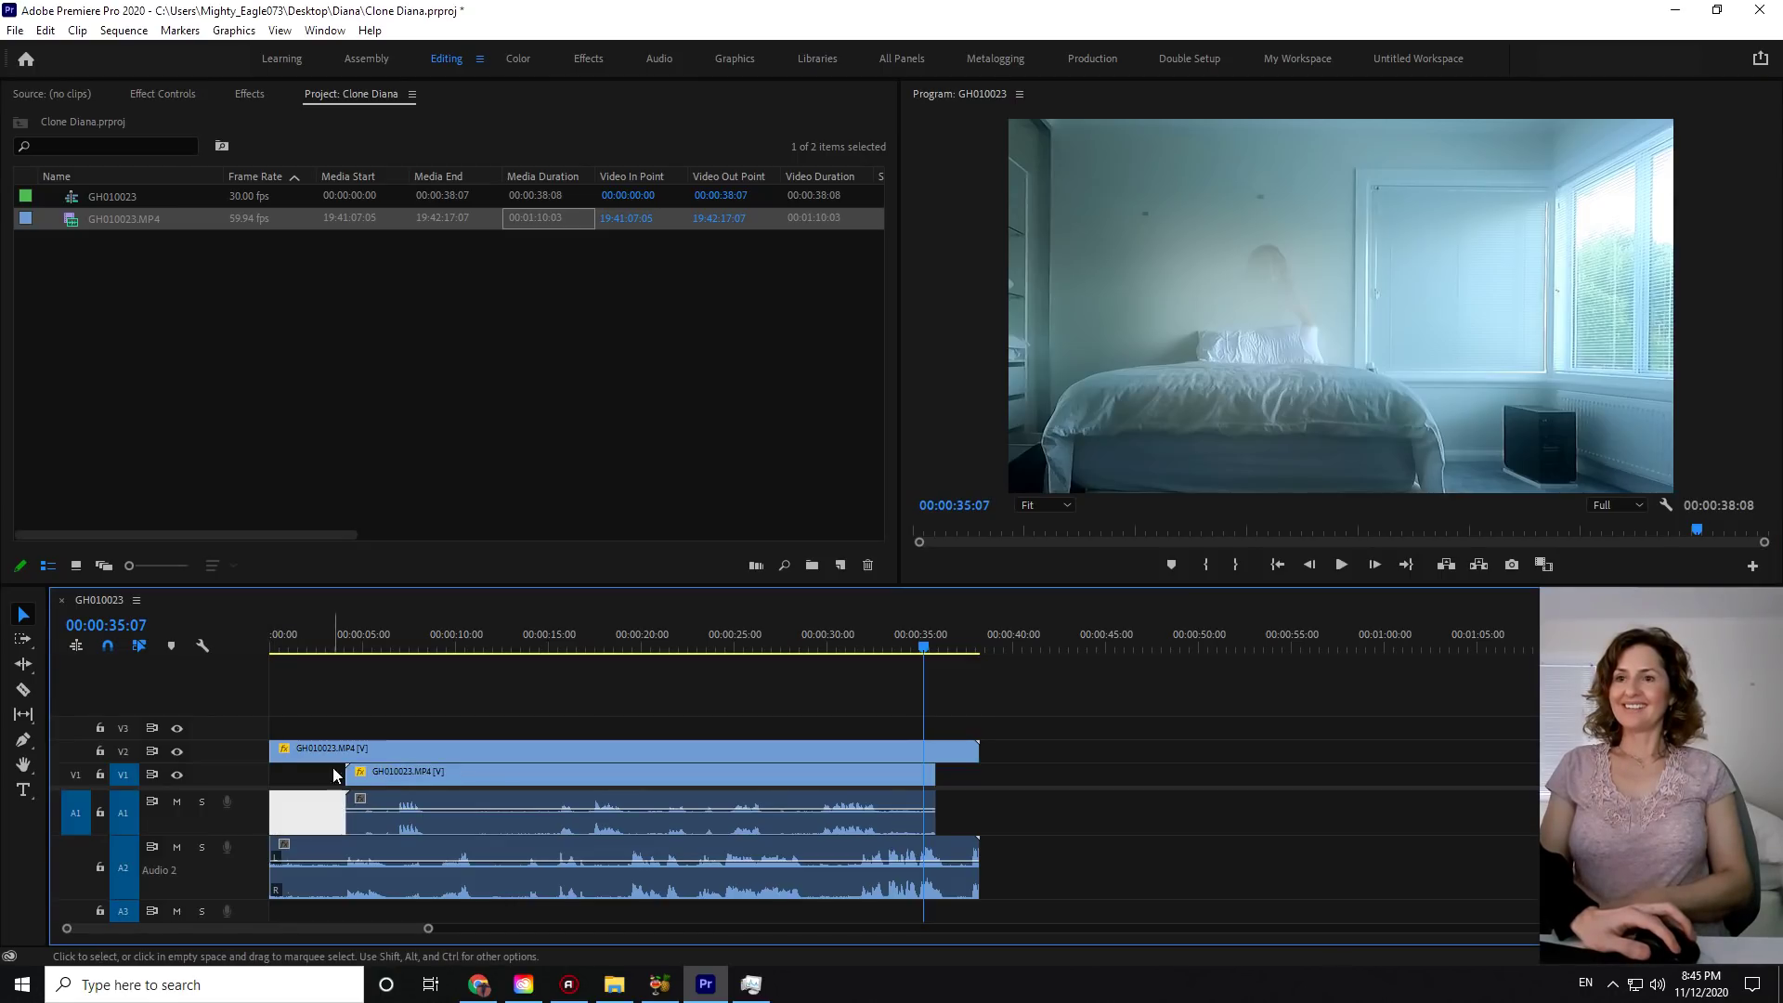
{"action": "left_click", "coordinate": [295, 717]}
{"action": "left_click", "coordinate": [297, 648]}
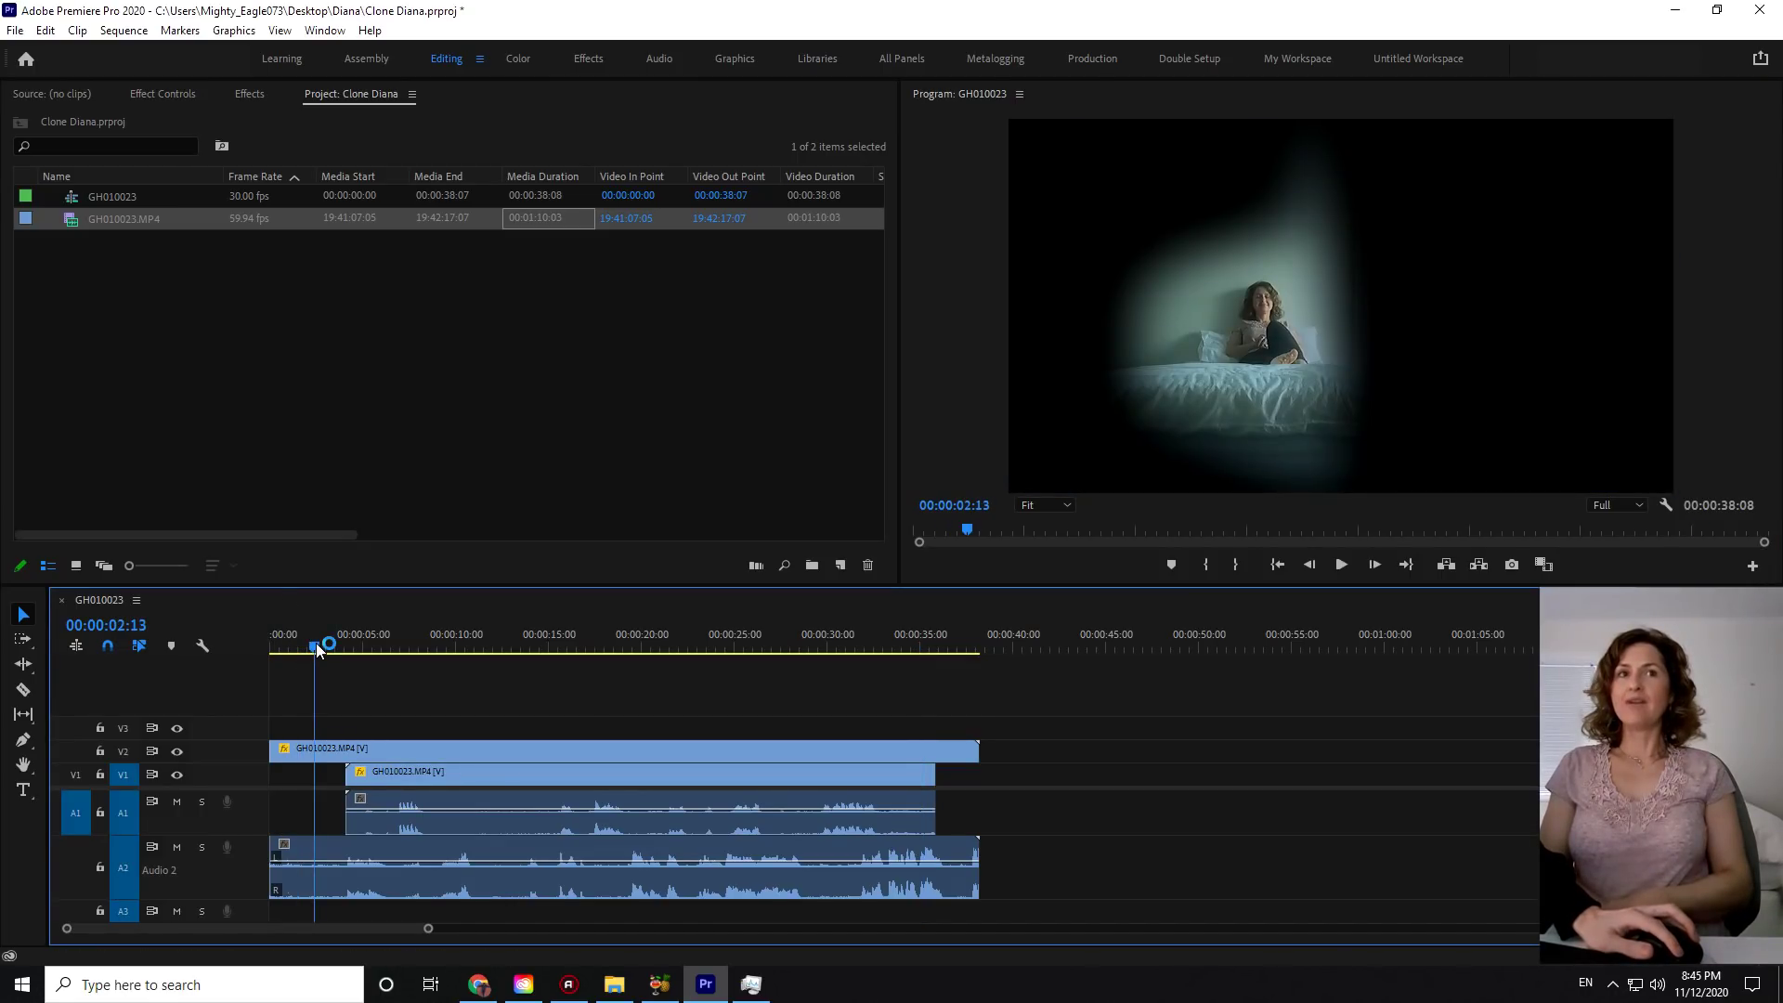
{"action": "mouse_move", "coordinate": [316, 643]}
{"action": "left_mouse_down"}
{"action": "mouse_move", "coordinate": [392, 639]}
{"action": "mouse_move", "coordinate": [347, 637]}
{"action": "left_mouse_up"}
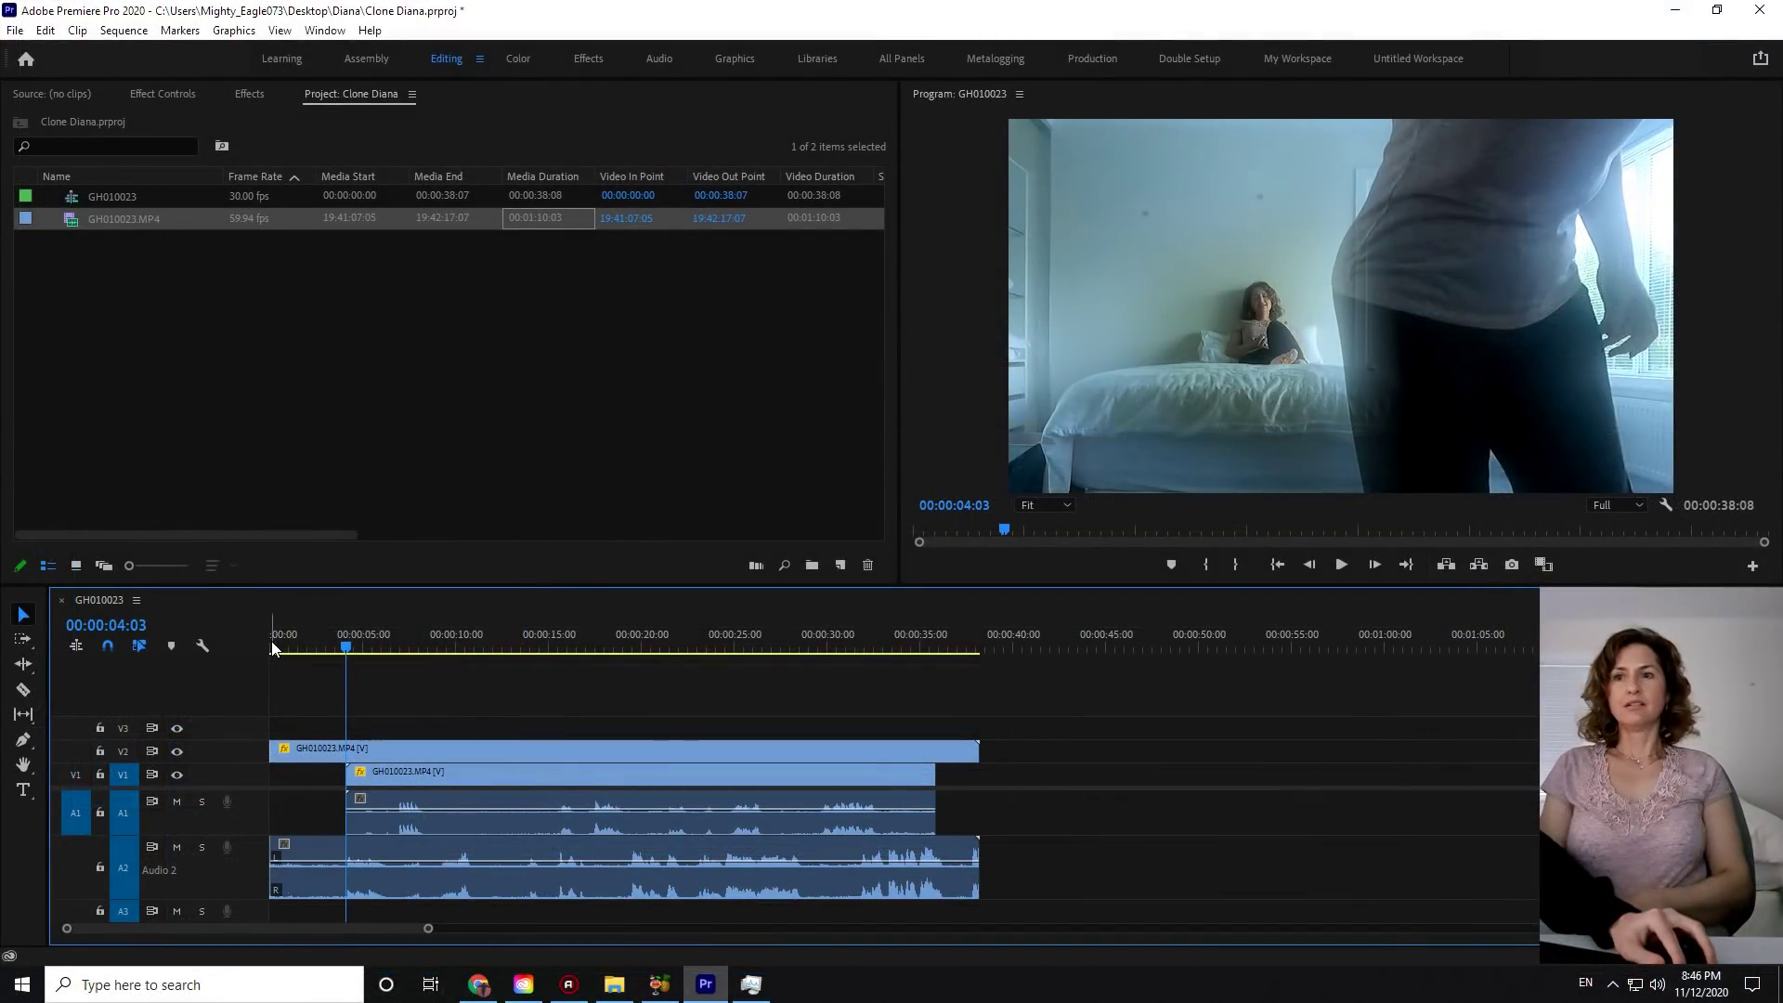
{"action": "left_click", "coordinate": [271, 641]}
{"action": "key", "text": "space"}
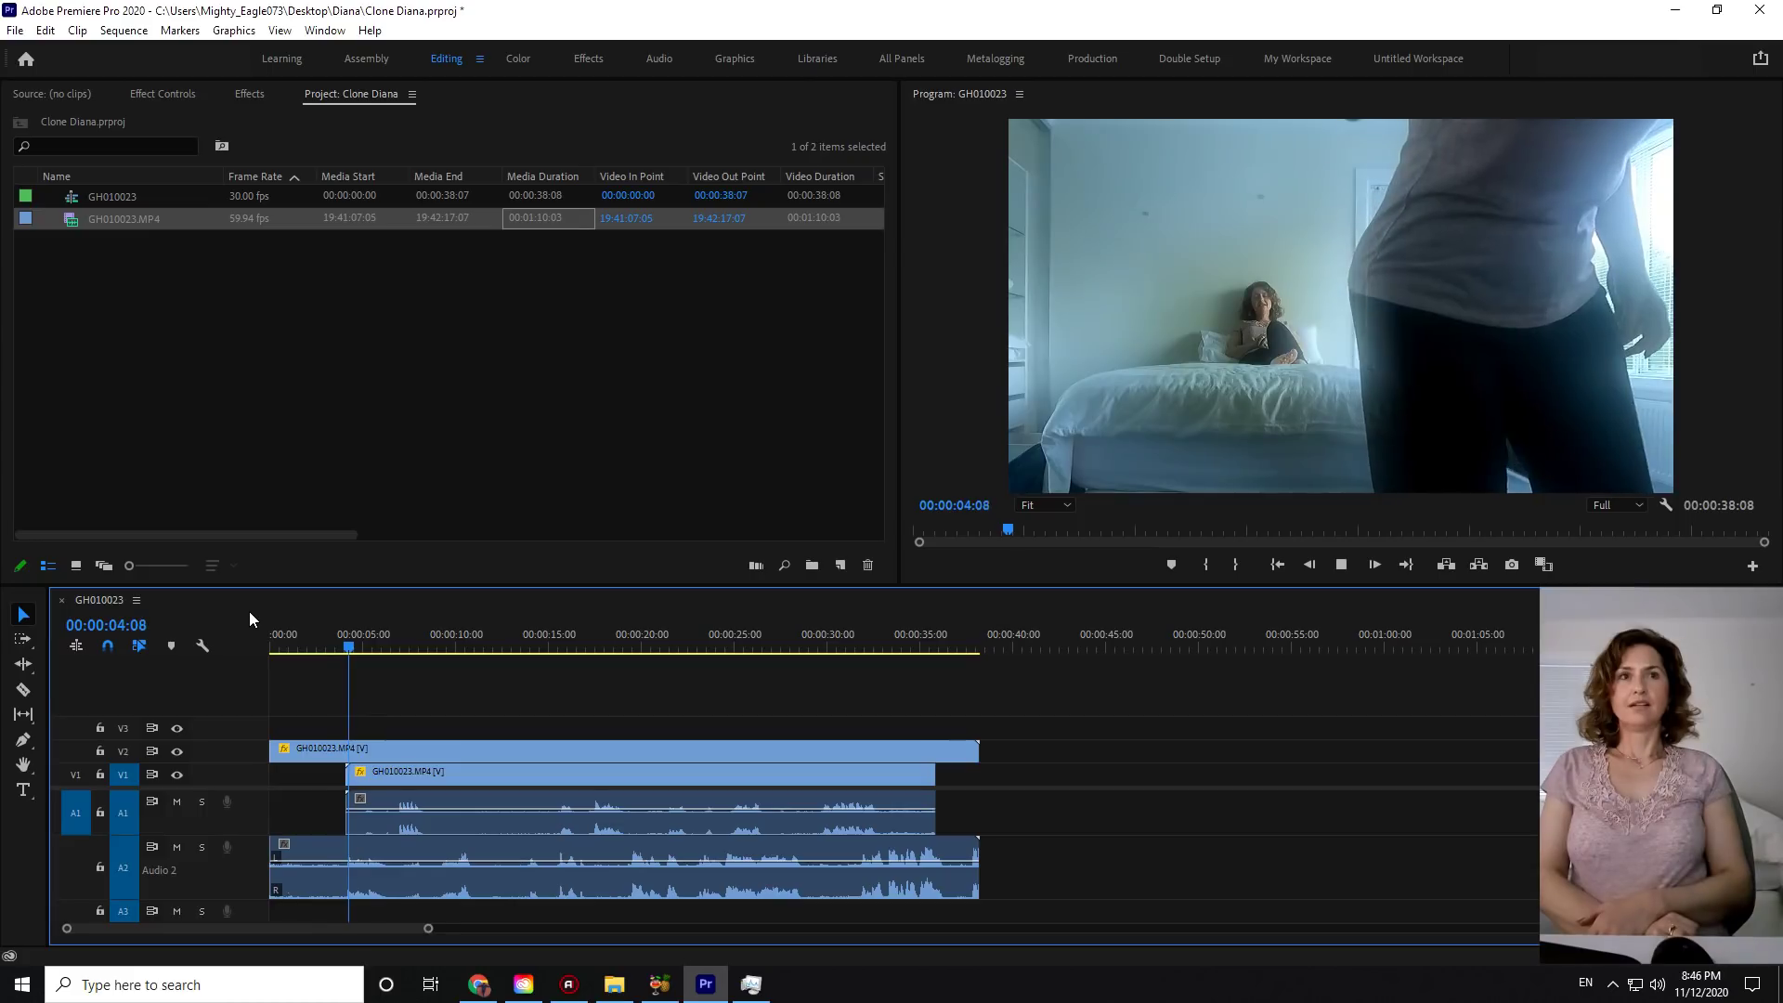
{"action": "key", "text": "space"}
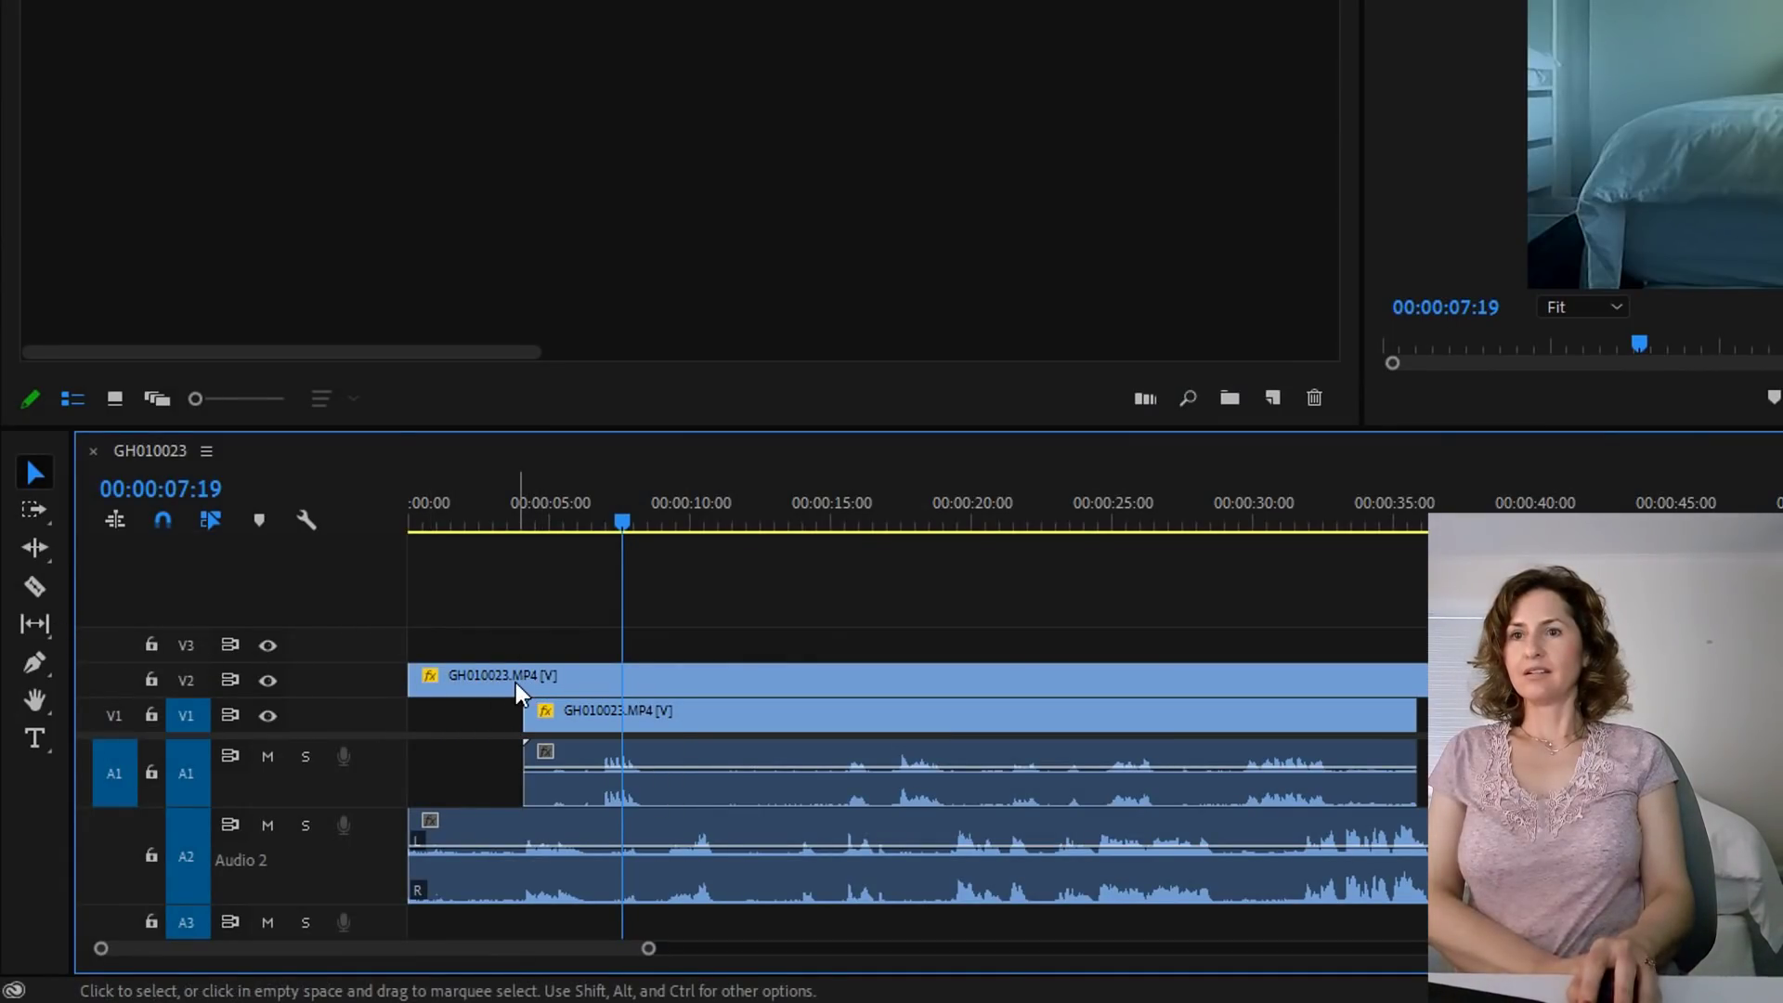
- Split the V2 clip and its audio at the V1 clip's start and delete the segment before the cut
{"action": "left_click", "coordinate": [516, 675]}
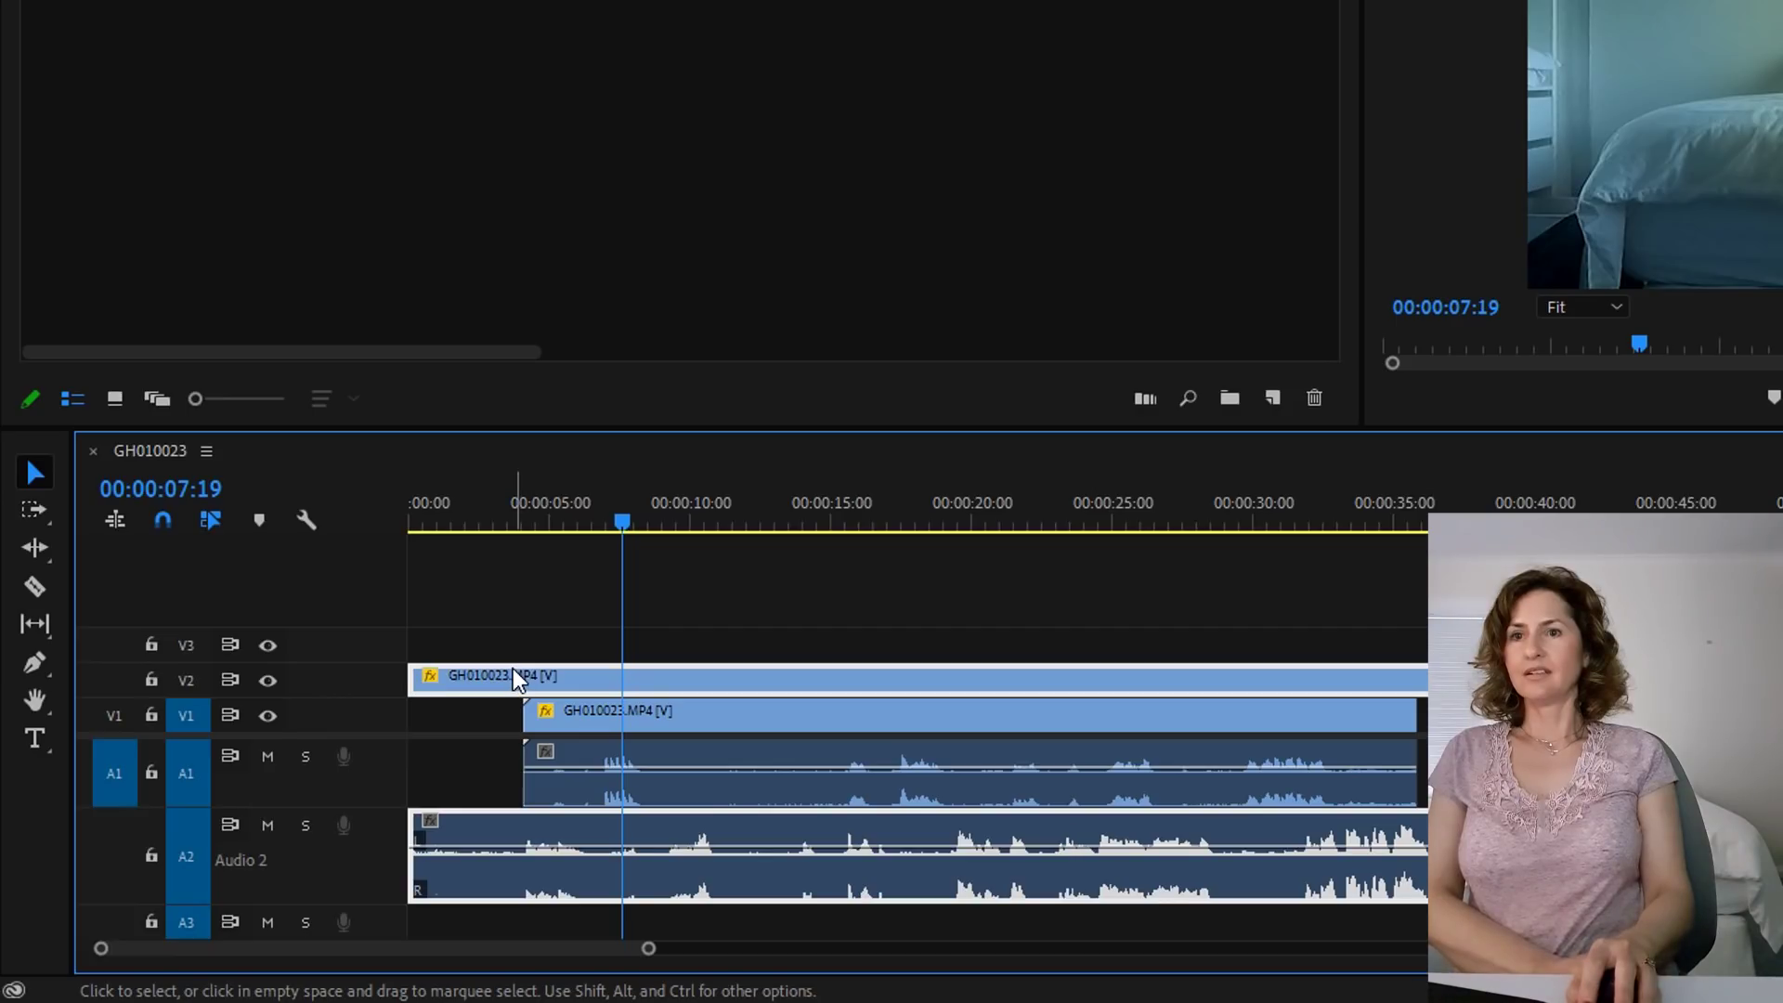
{"action": "left_click", "coordinate": [35, 587]}
{"action": "left_click", "coordinate": [522, 676]}
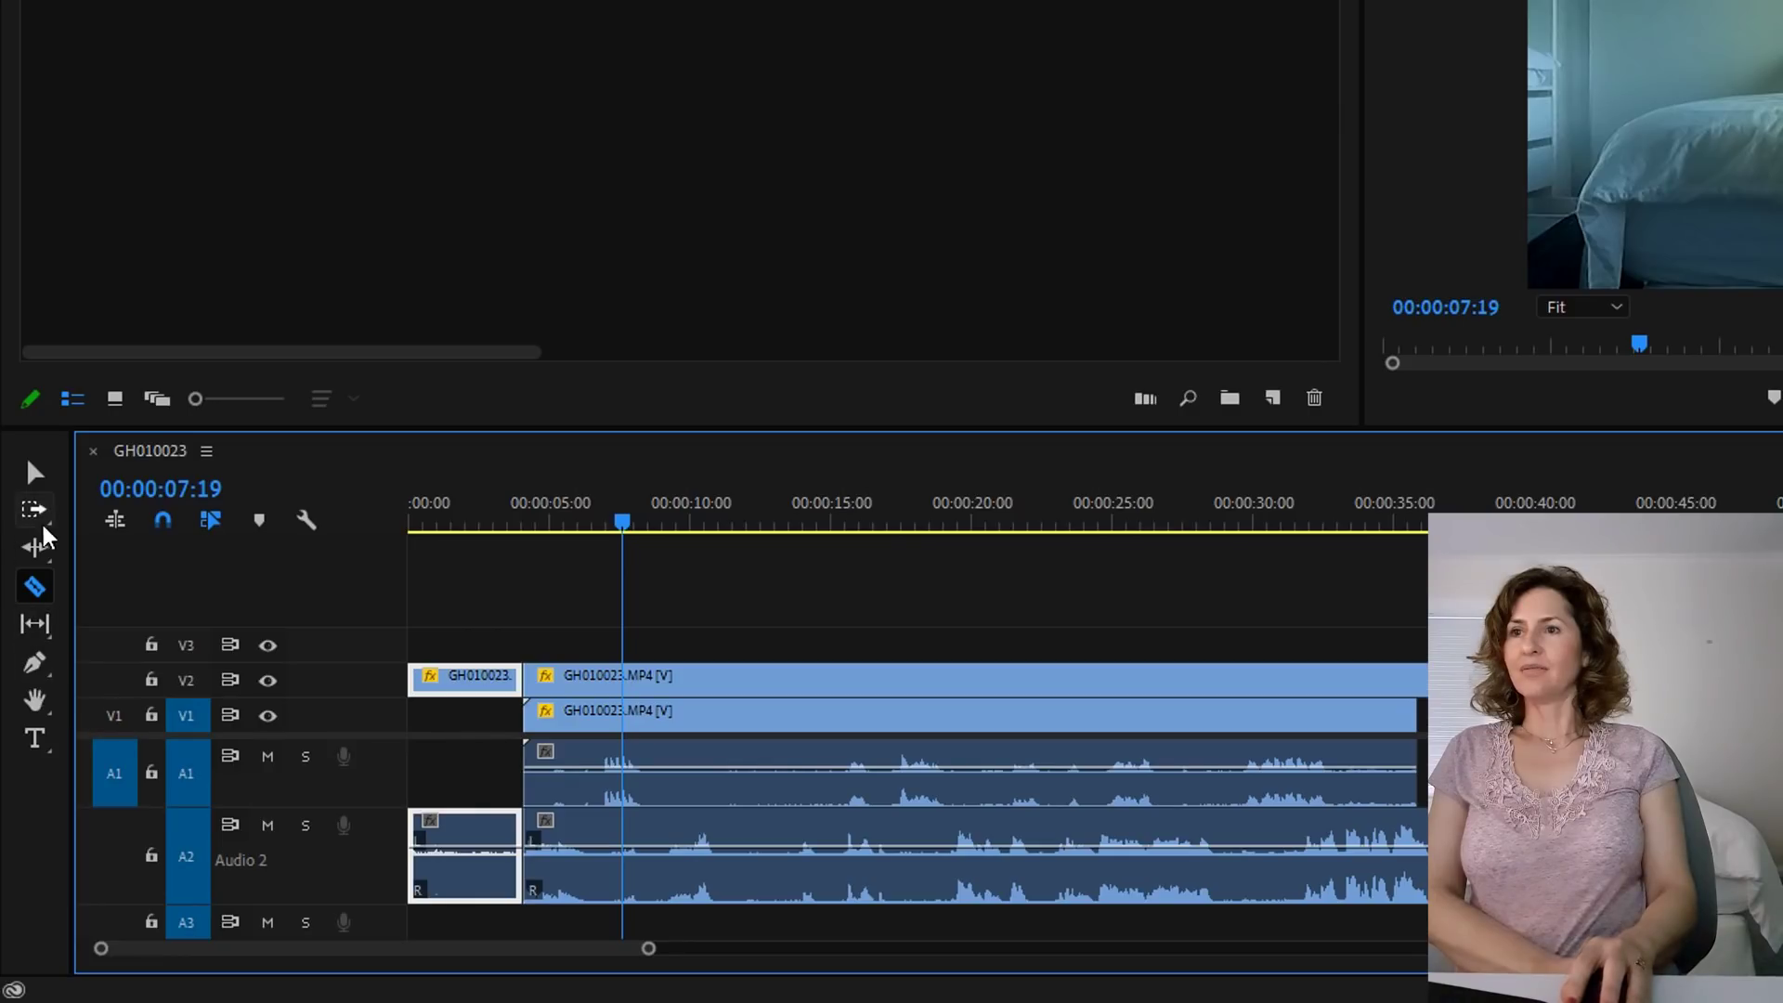
{"action": "left_click", "coordinate": [39, 703]}
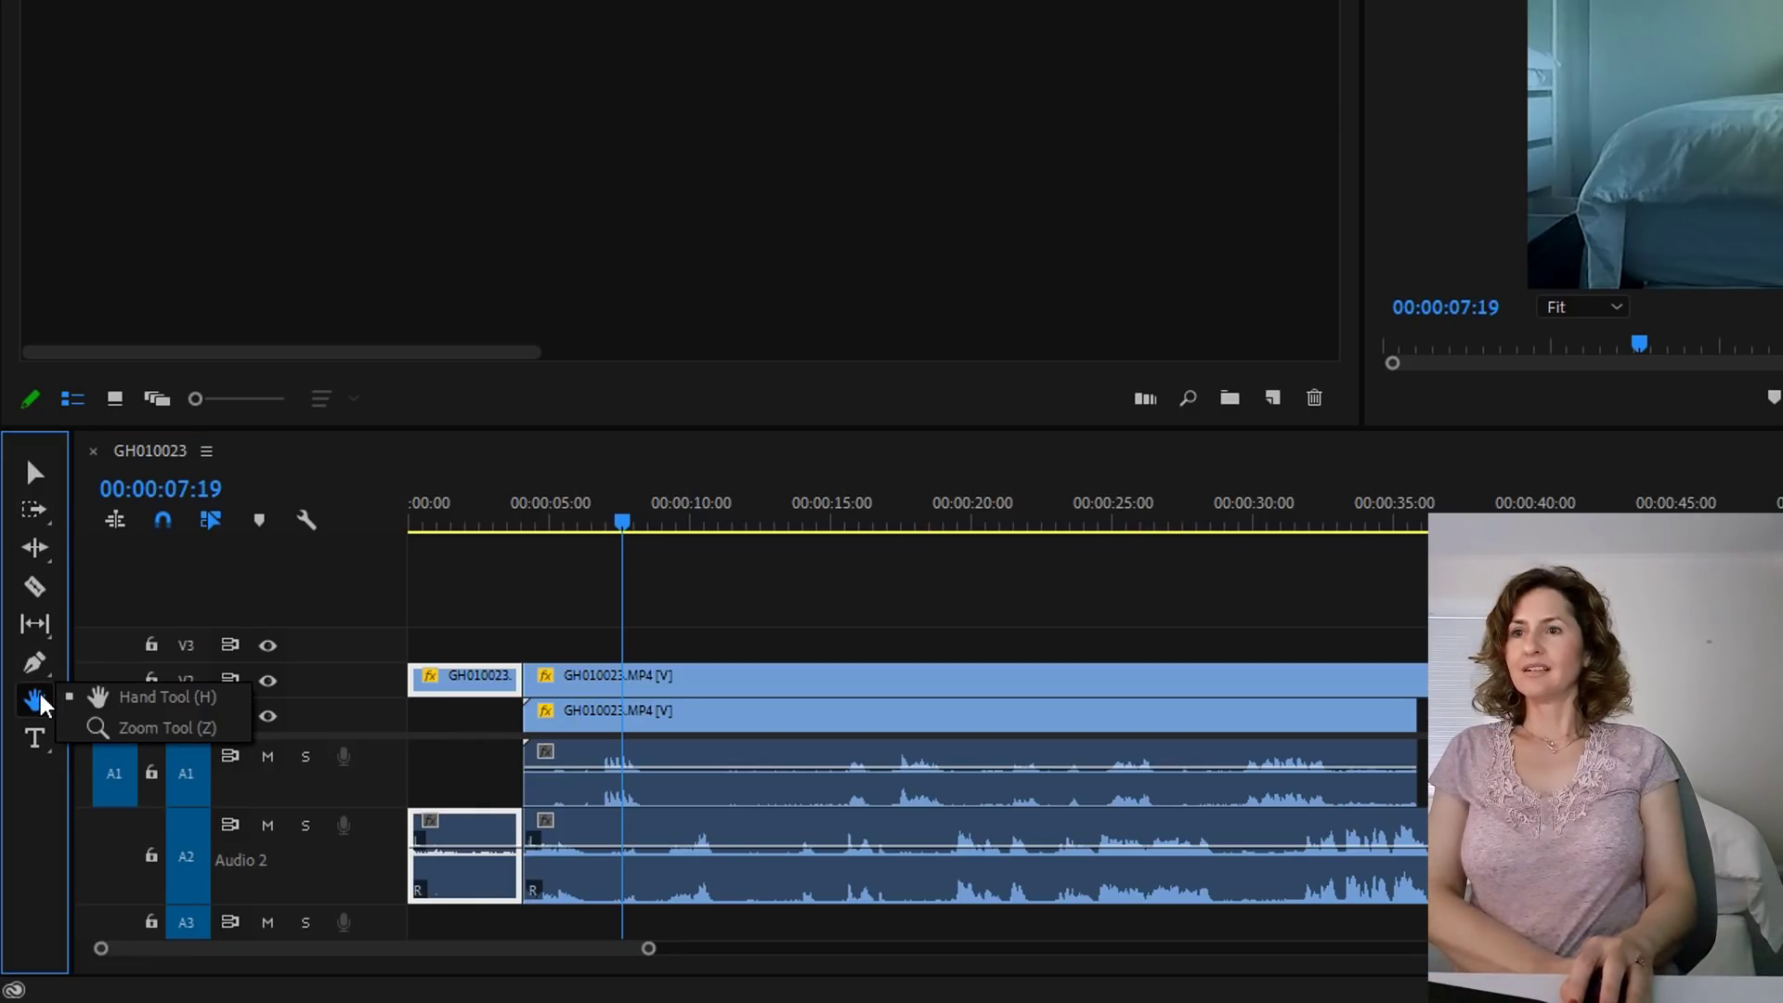
{"action": "left_click", "coordinate": [462, 685]}
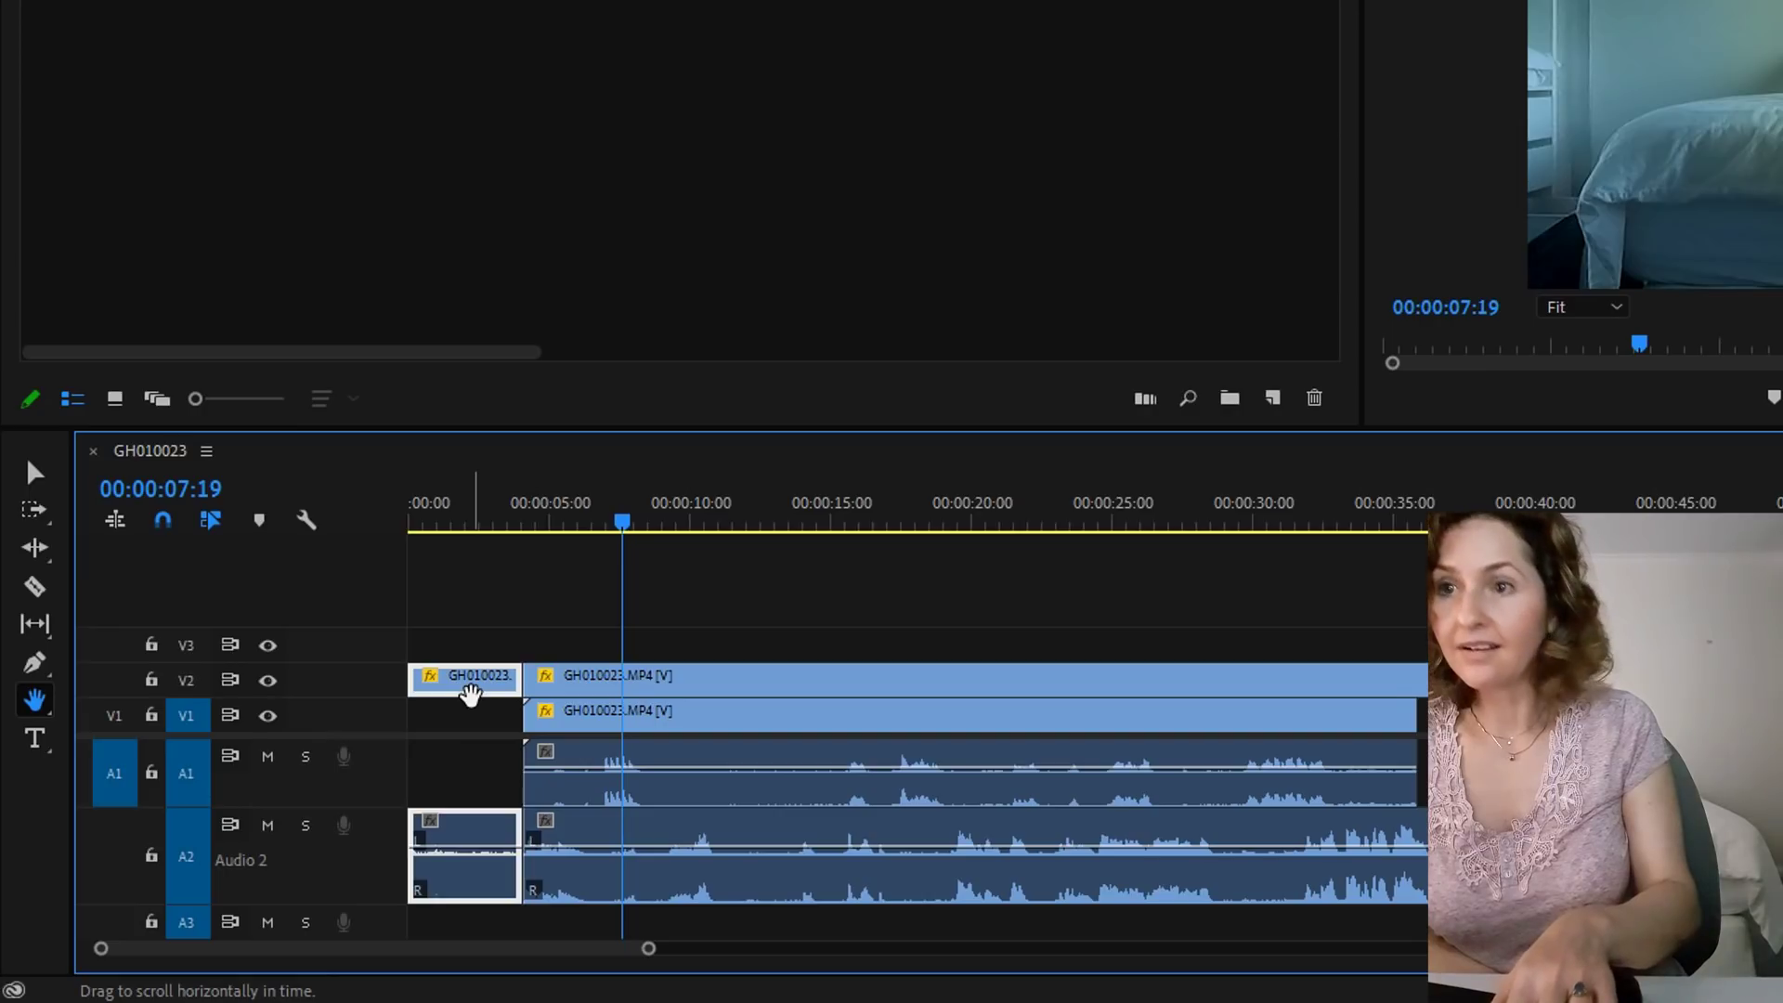
{"action": "key", "text": "Delete"}
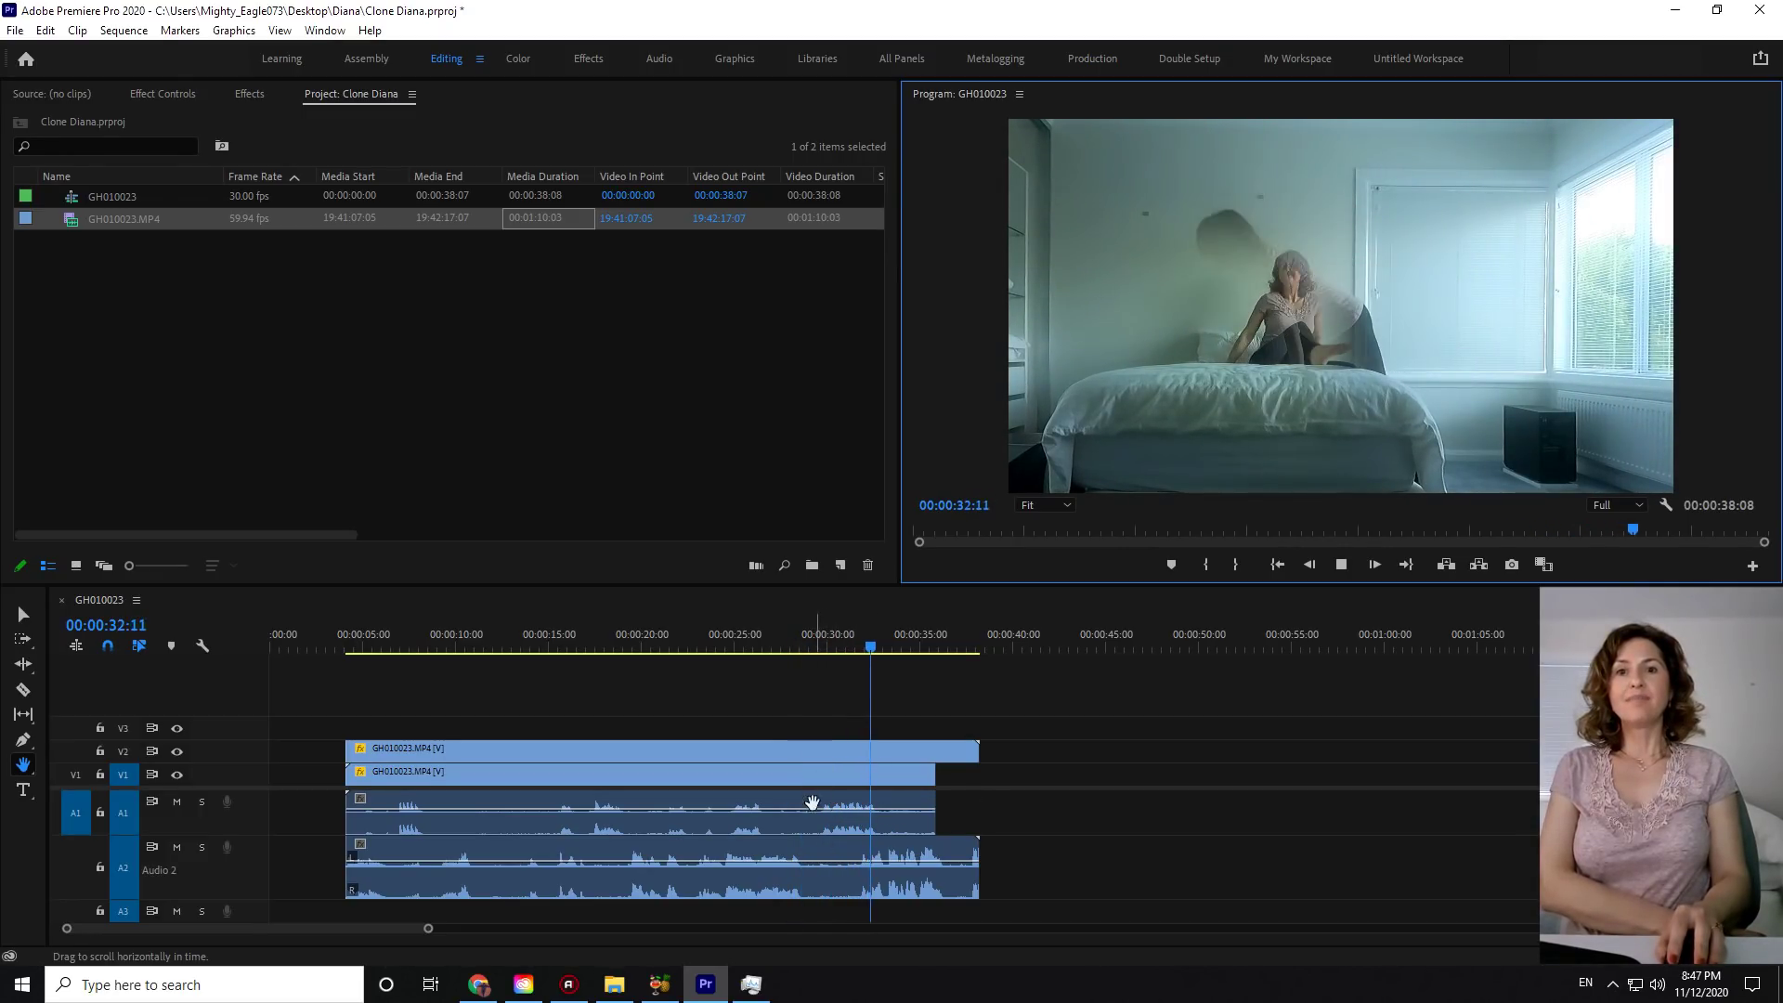
- Hide the V1 and V2 video tracks and listen to the audio alone from 00:00:04:00, replaying it from about 00:00:14
{"action": "left_click", "coordinate": [813, 750]}
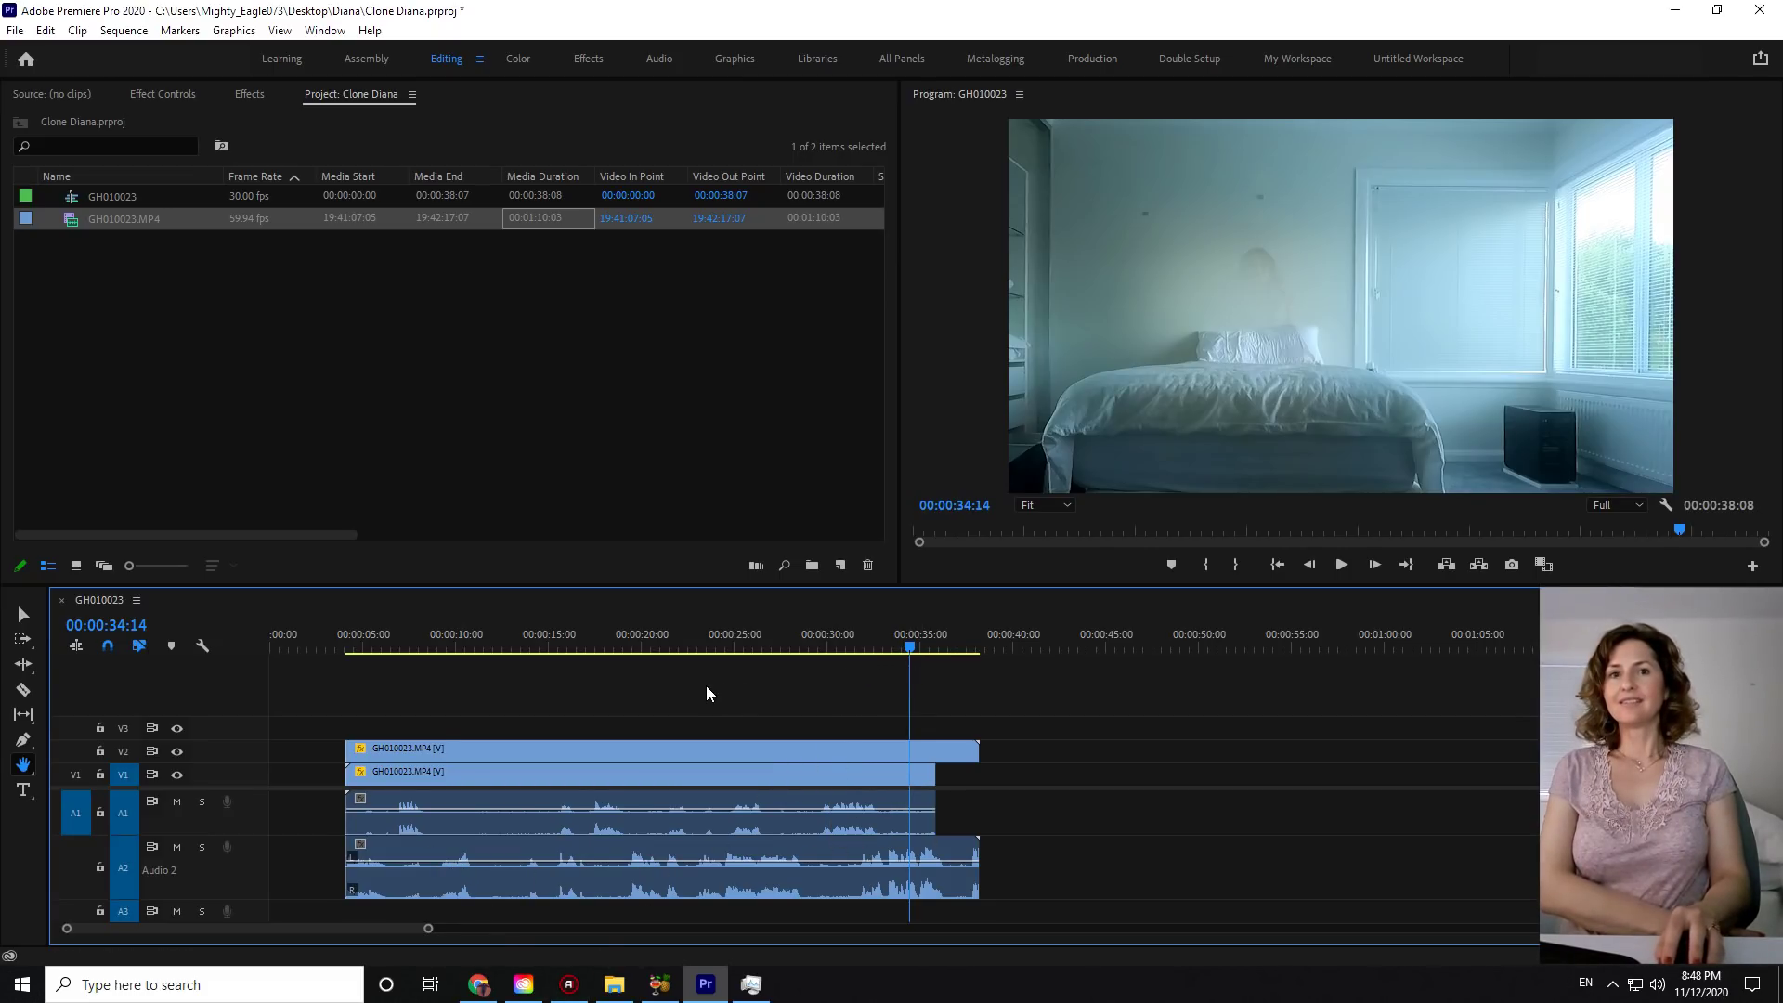
{"action": "key", "text": "Up"}
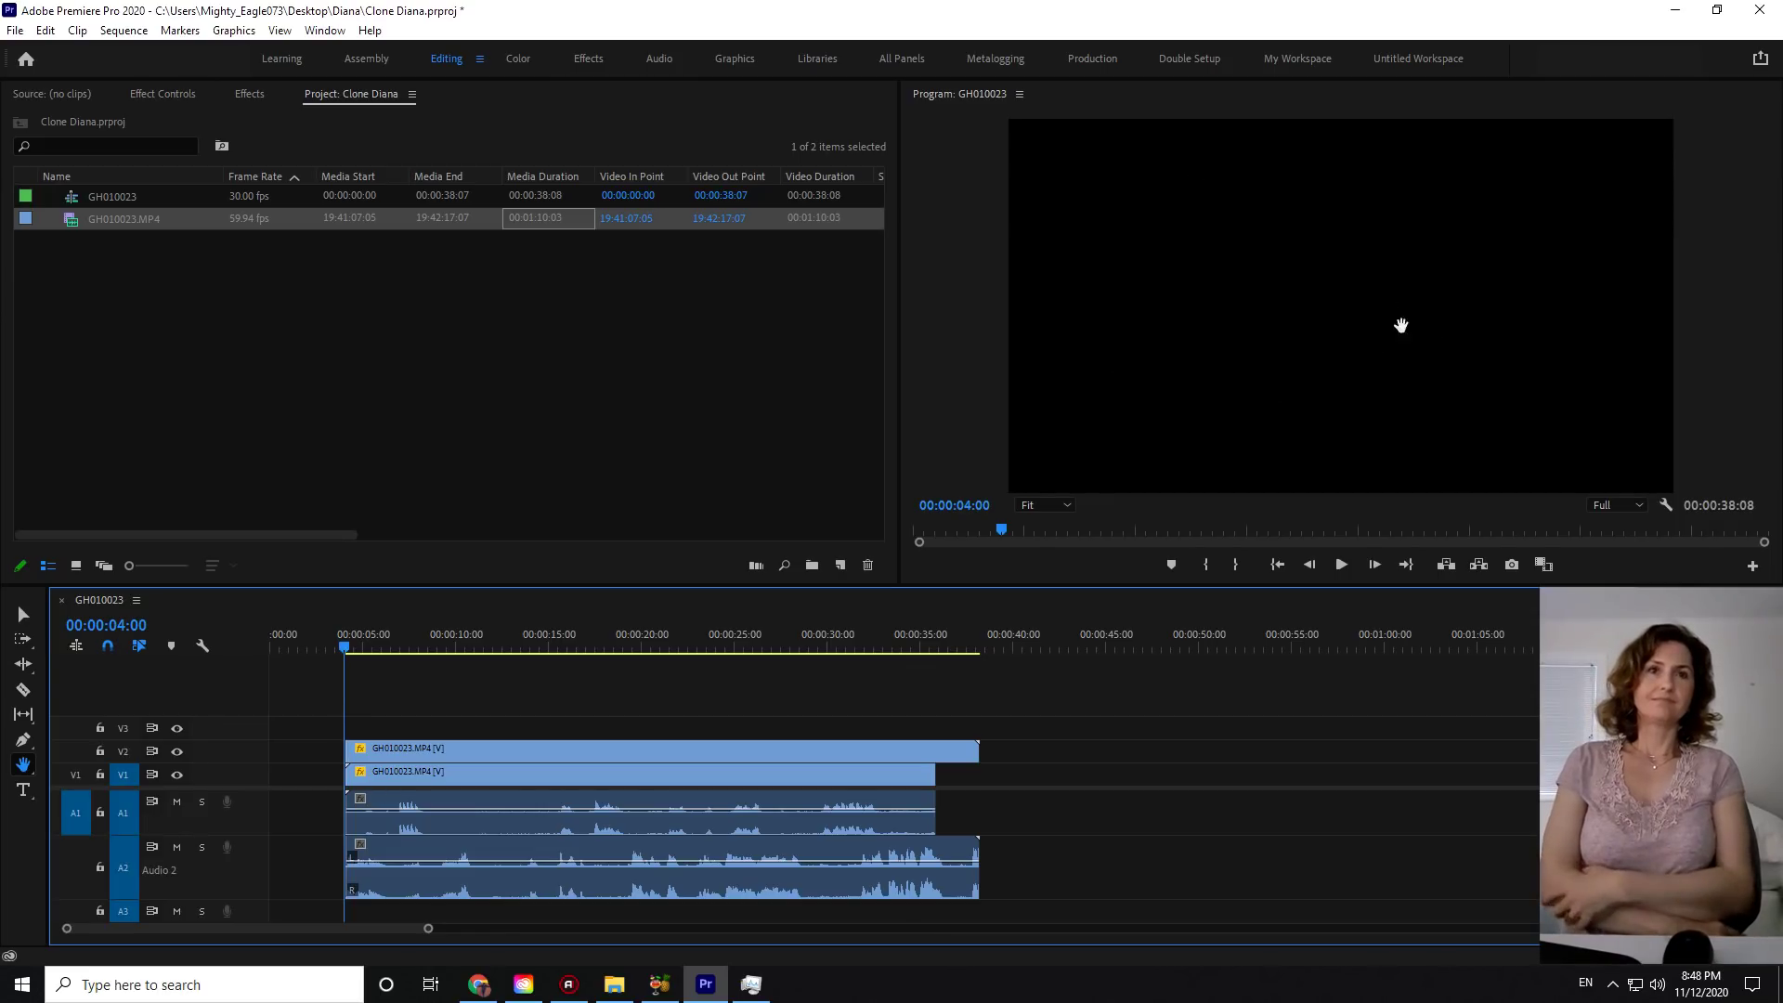
{"action": "left_click", "coordinate": [177, 775]}
{"action": "left_click", "coordinate": [177, 751]}
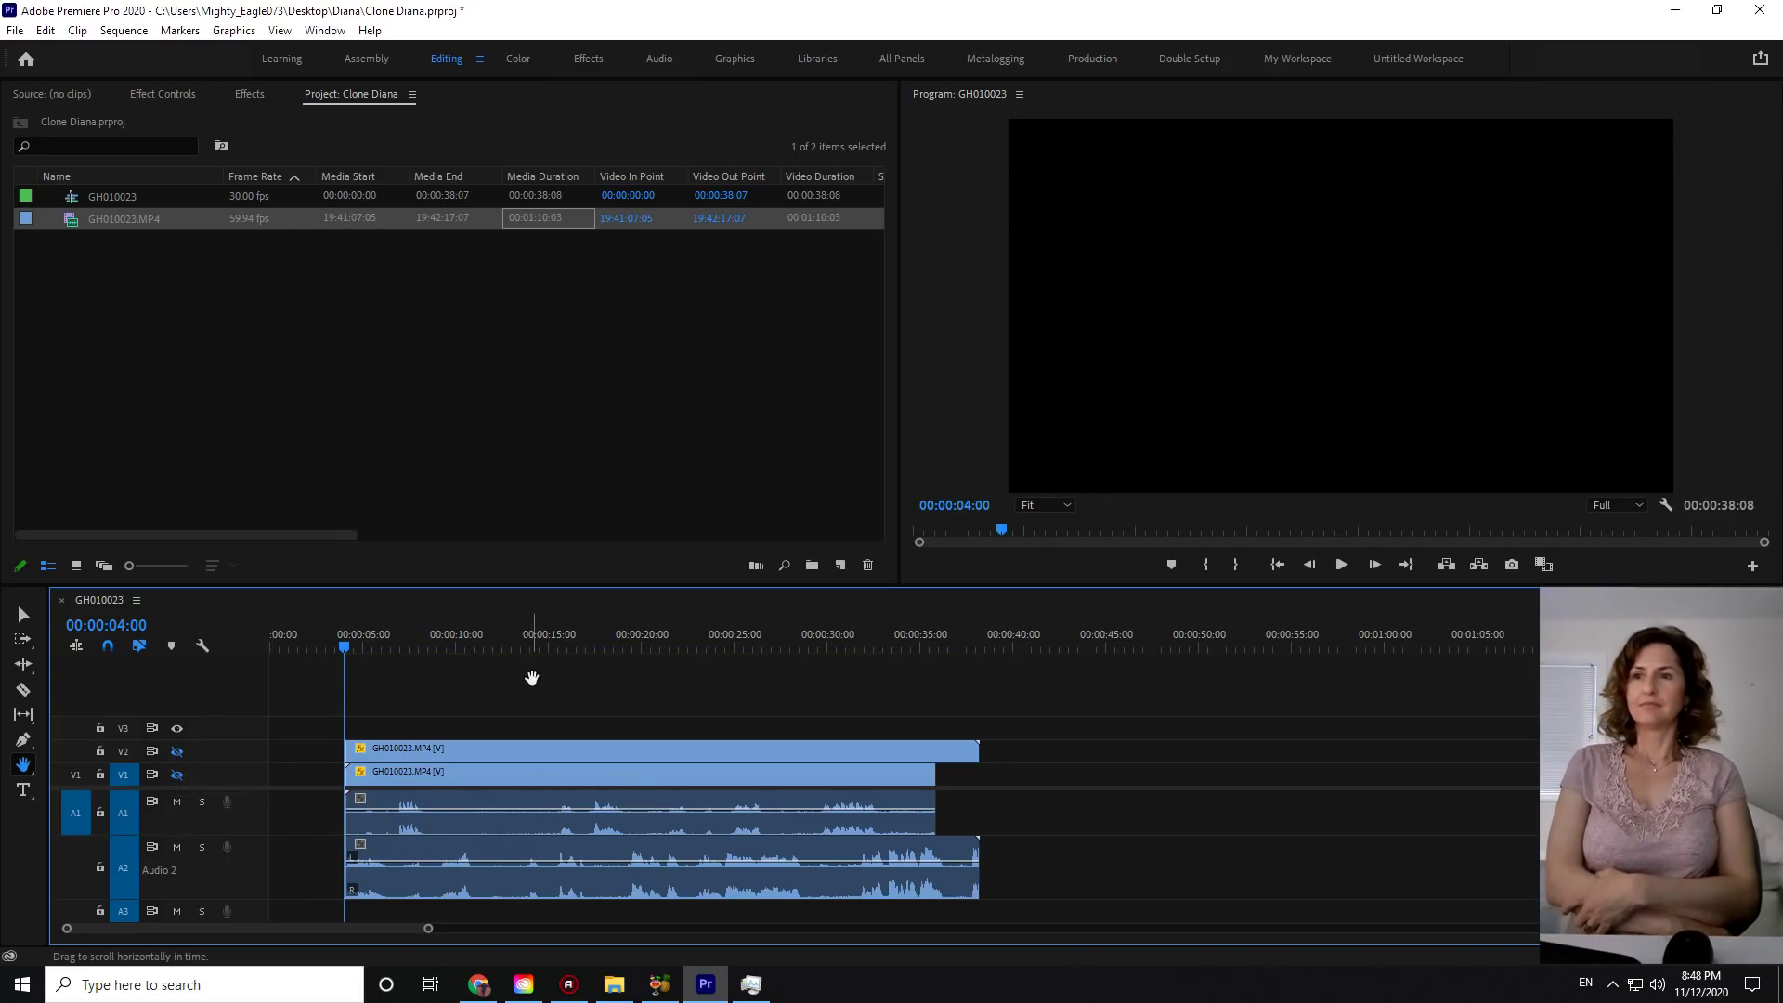
{"action": "left_click", "coordinate": [1341, 565]}
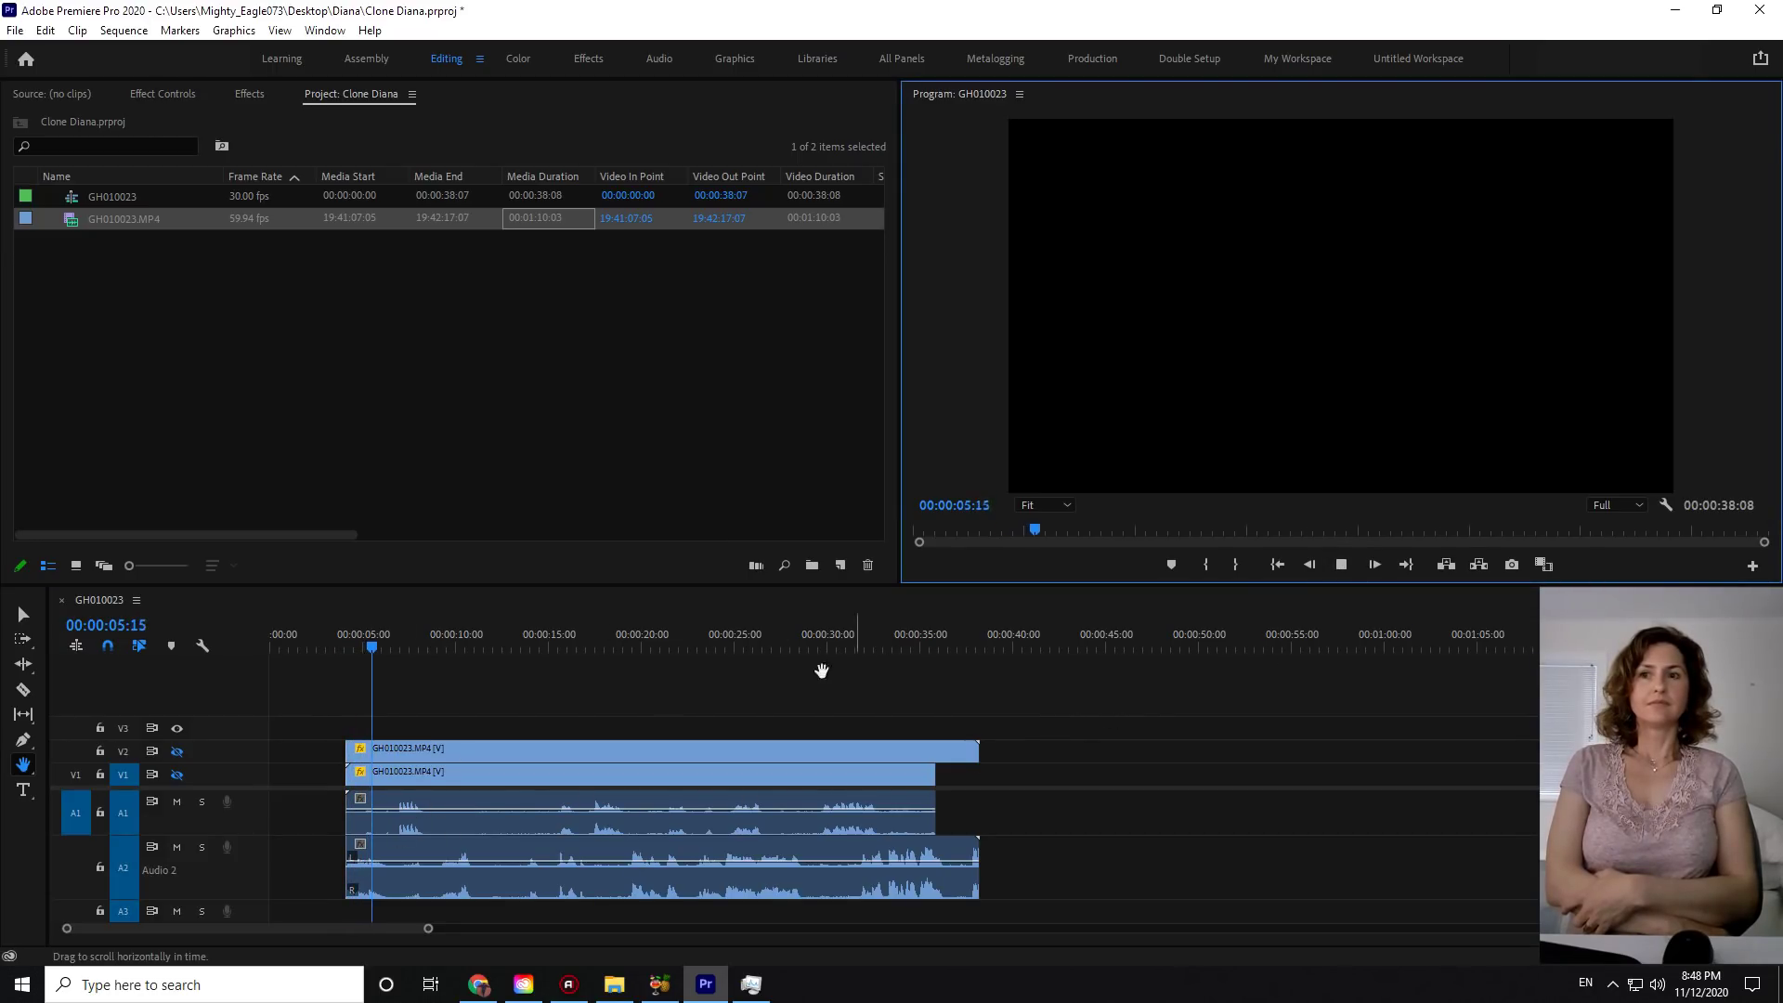
{"action": "left_click", "coordinate": [1345, 566]}
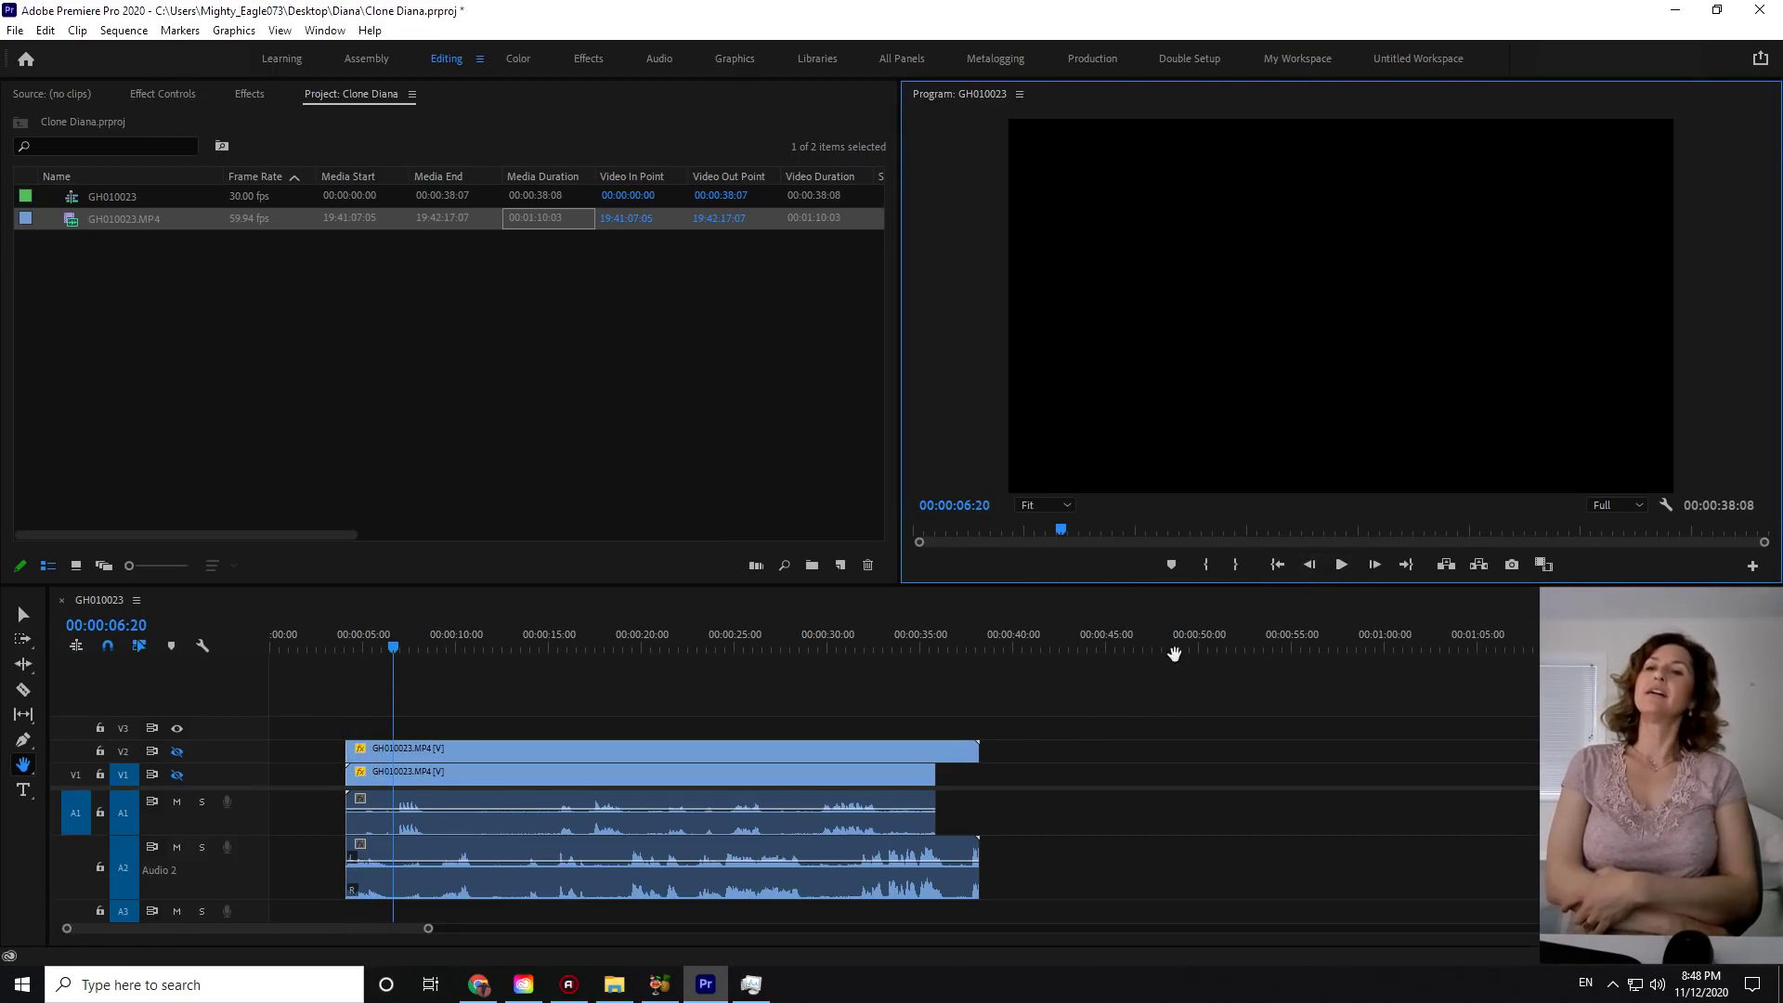
{"action": "left_click", "coordinate": [359, 641]}
{"action": "key", "text": "space"}
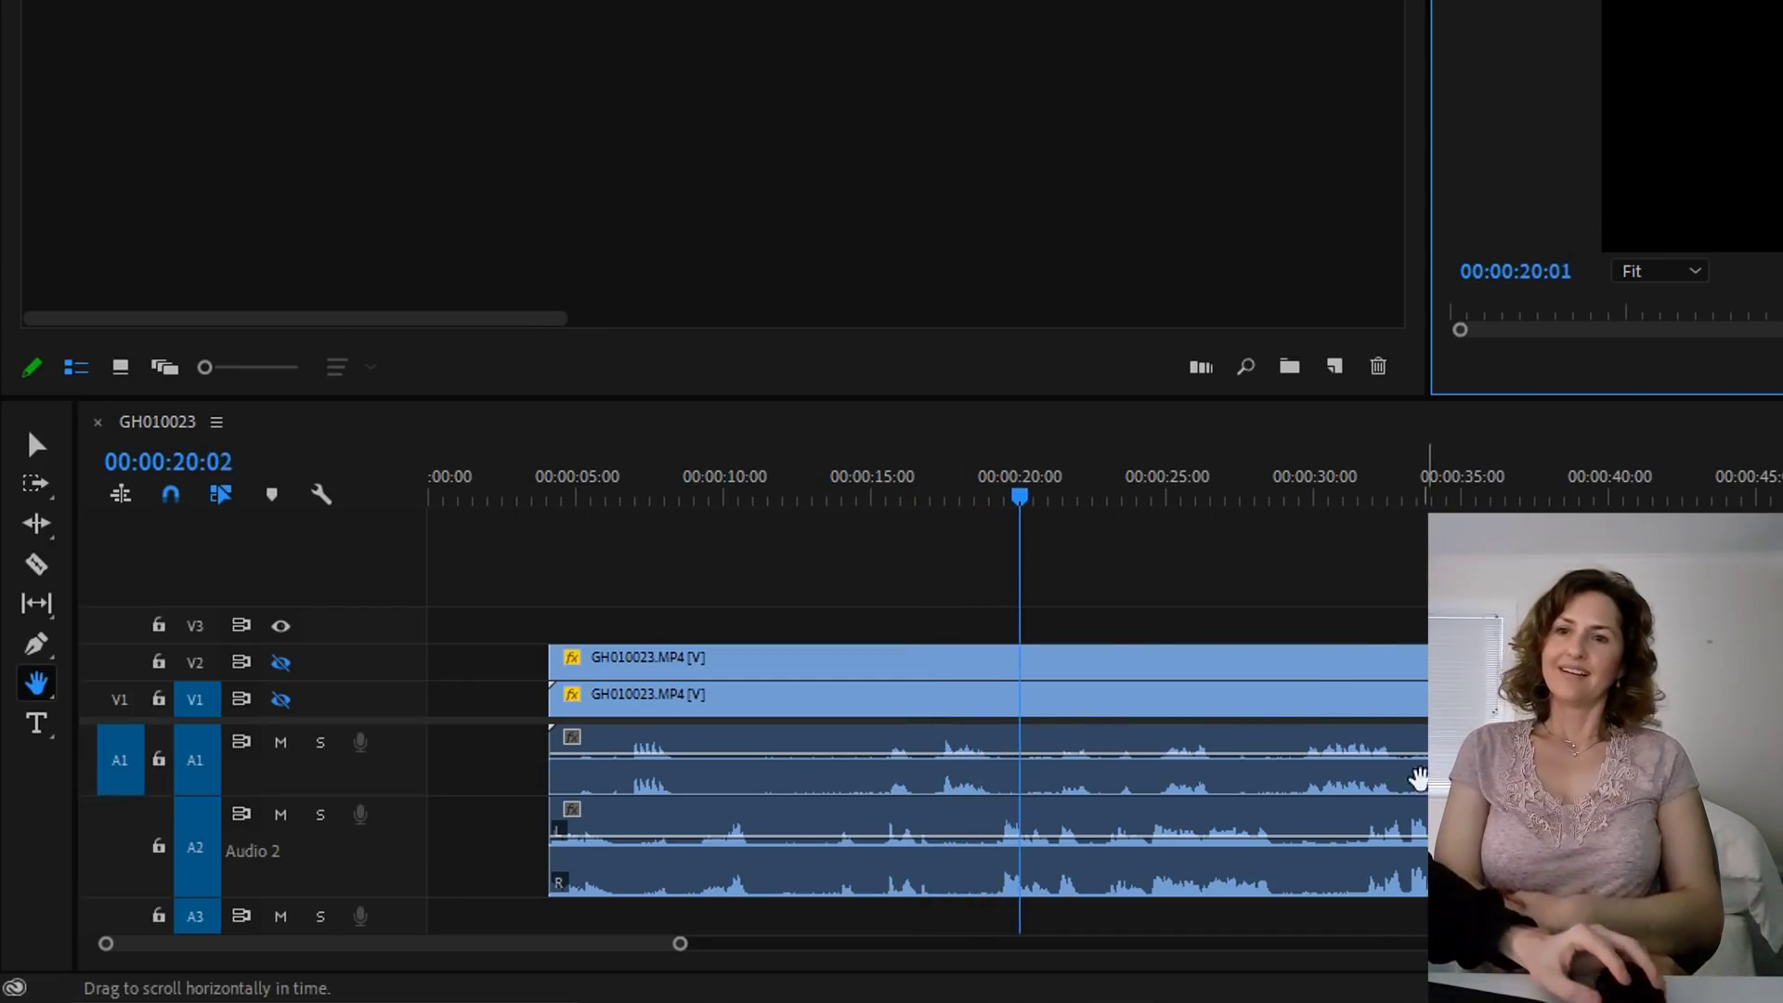
{"action": "left_click", "coordinate": [832, 500]}
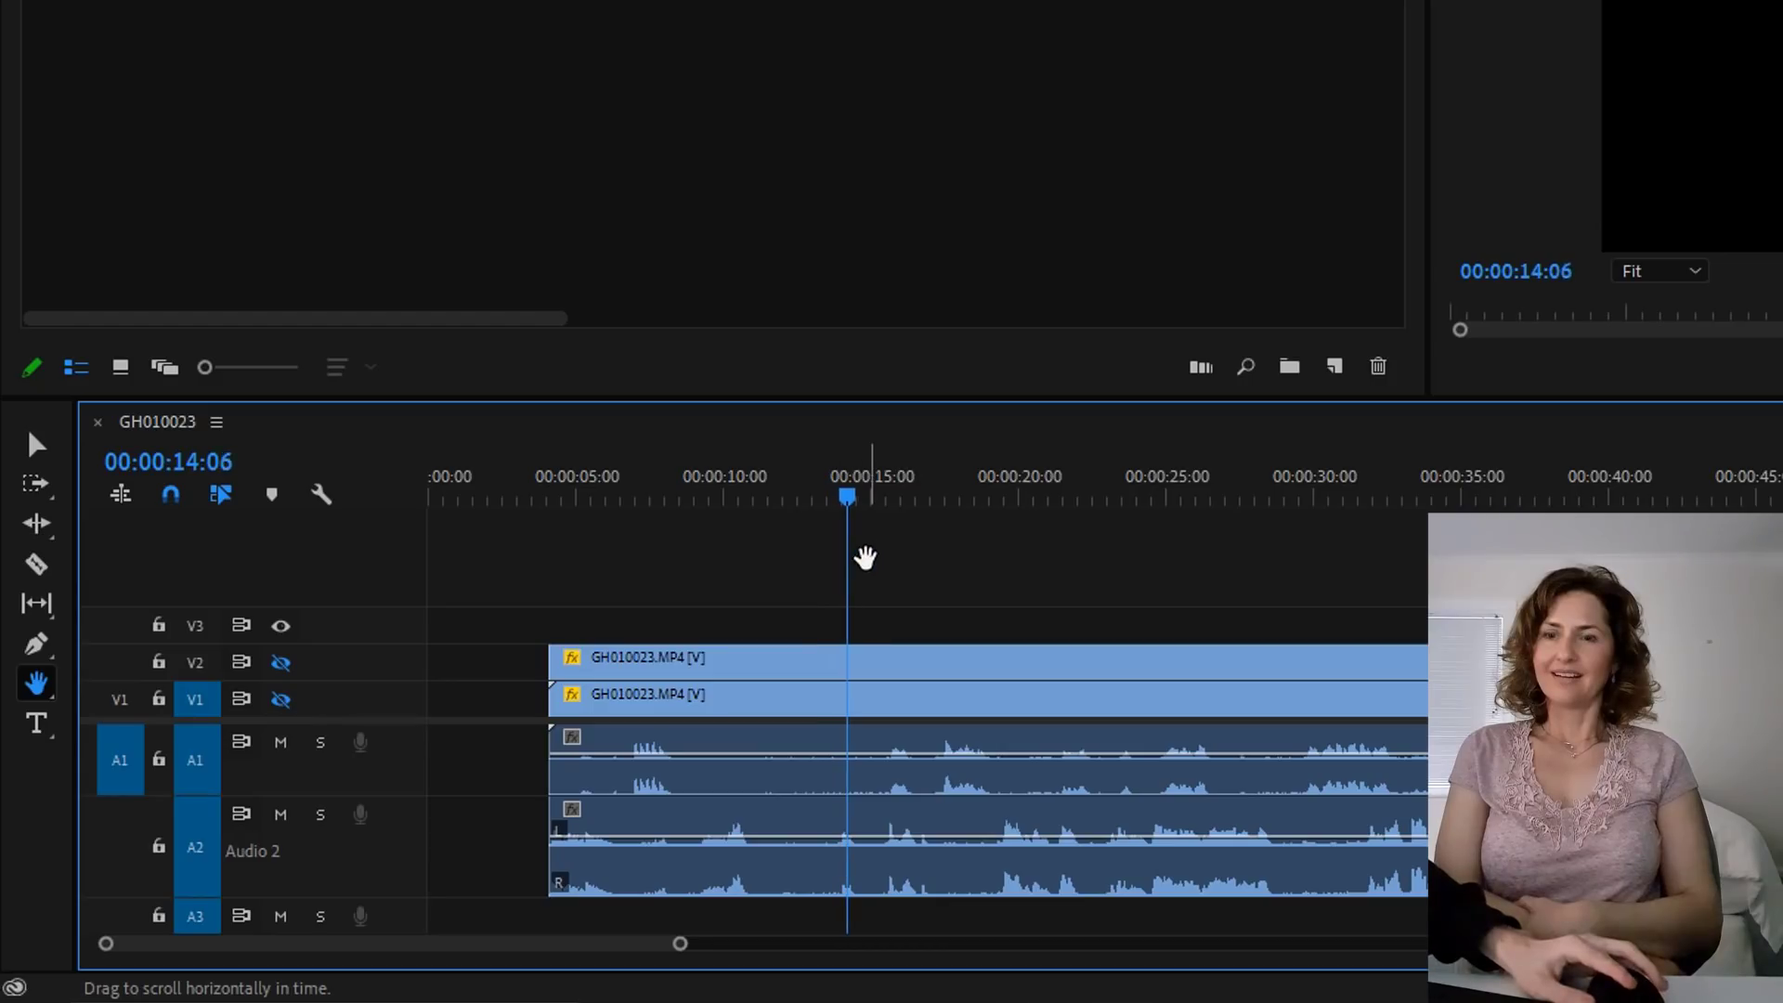
{"action": "key", "text": "space"}
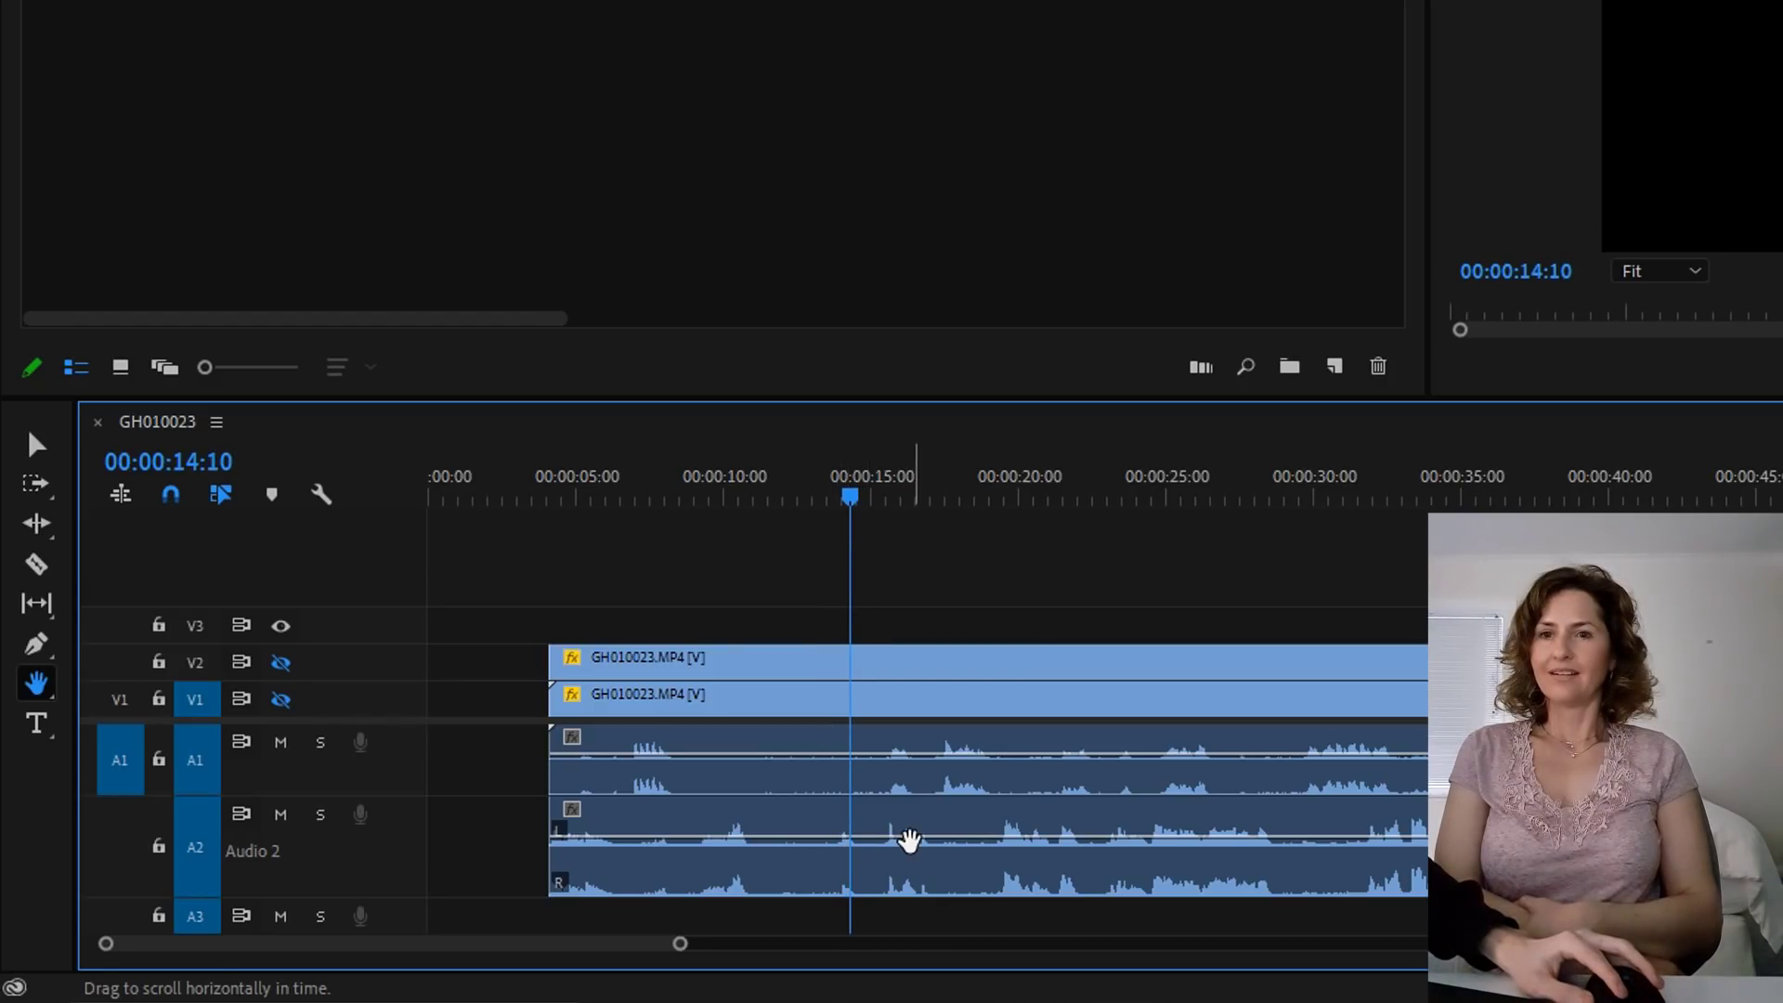
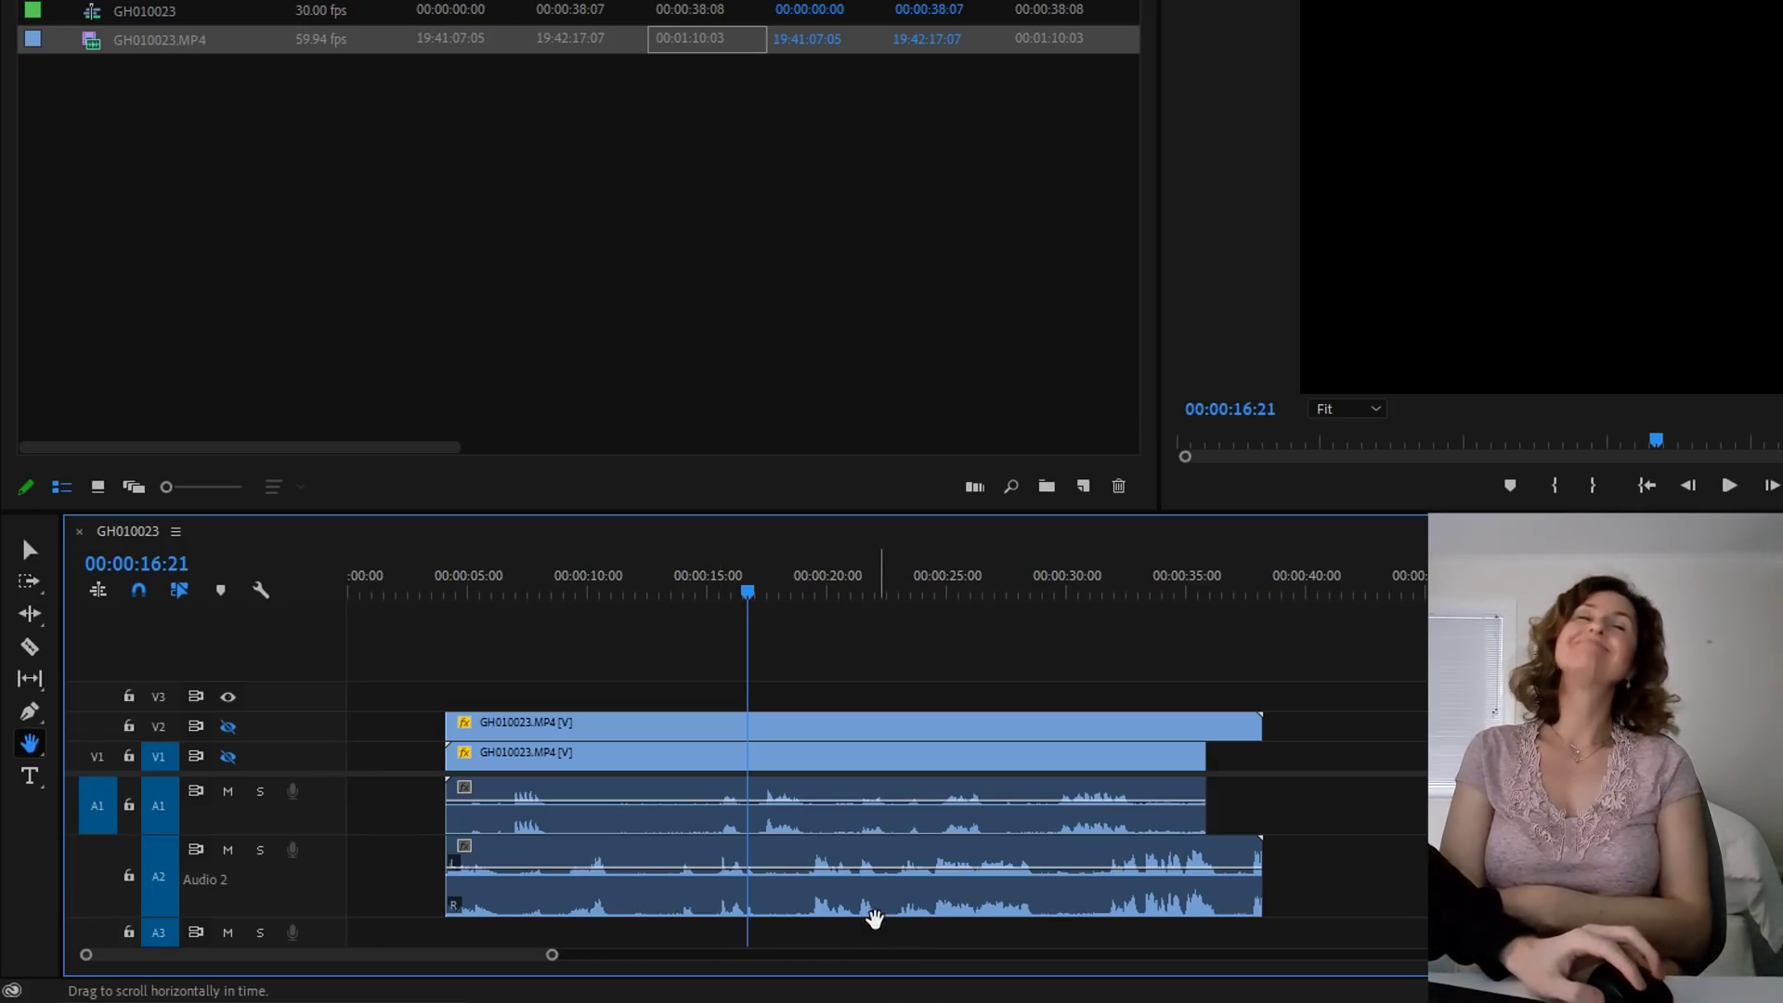
- Try shifting the V1 clip with its A1 audio earlier to start at 00:00:02:24, and undo the move
{"action": "mouse_move", "coordinate": [721, 752]}
{"action": "left_mouse_down"}
{"action": "mouse_move", "coordinate": [697, 770]}
{"action": "mouse_move", "coordinate": [728, 753]}
{"action": "left_mouse_up"}
{"action": "left_click_drag", "start_coordinate": [721, 824], "coordinate": [744, 792]}
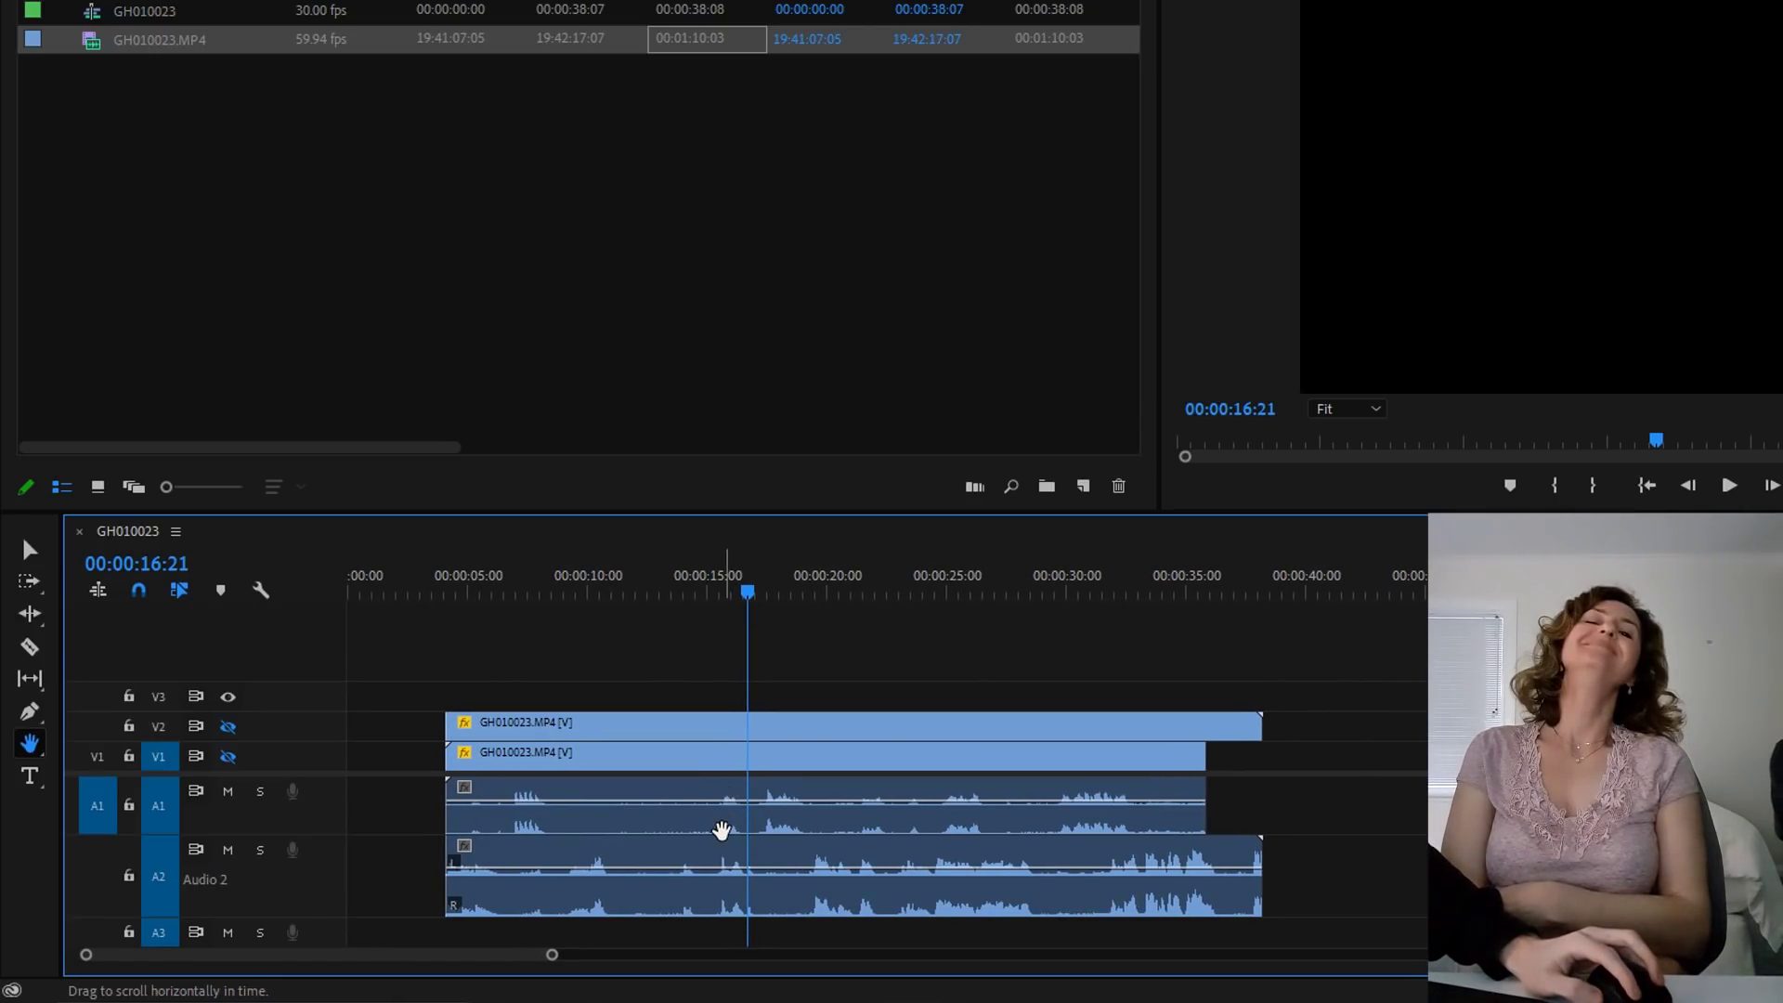
{"action": "left_click", "coordinate": [29, 550]}
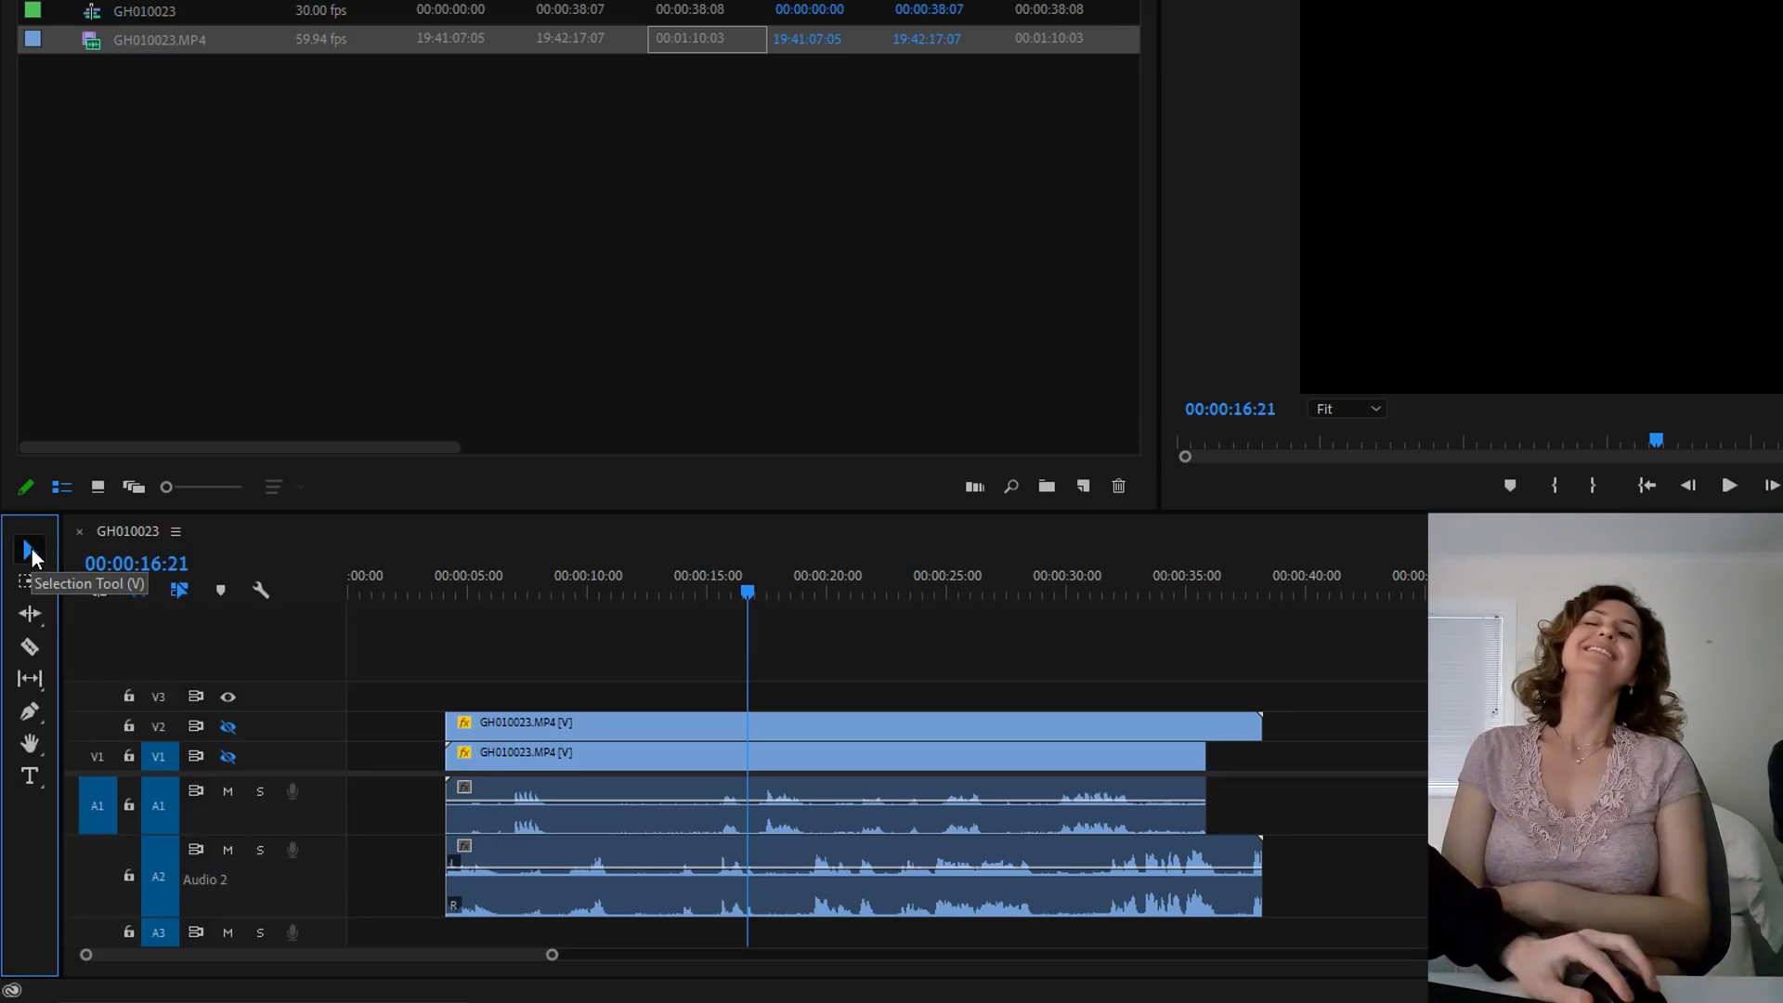
{"action": "left_click_drag", "start_coordinate": [732, 762], "coordinate": [700, 769]}
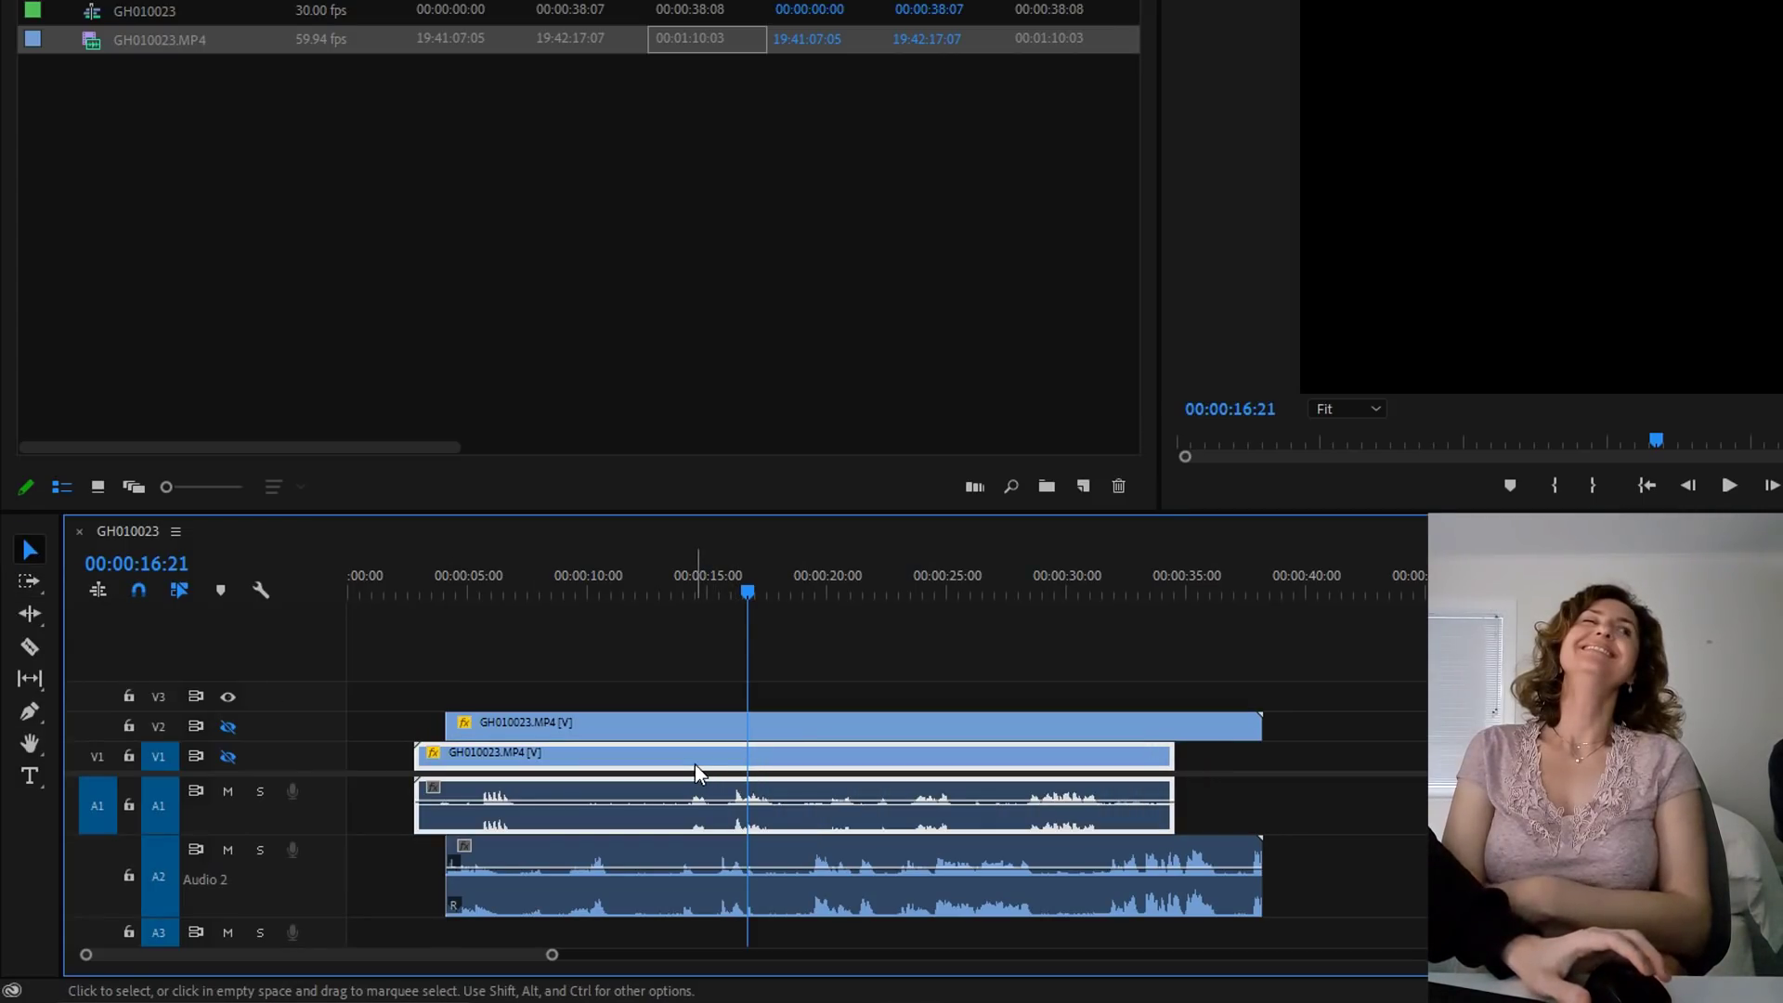
{"action": "key", "text": "ctrl+z"}
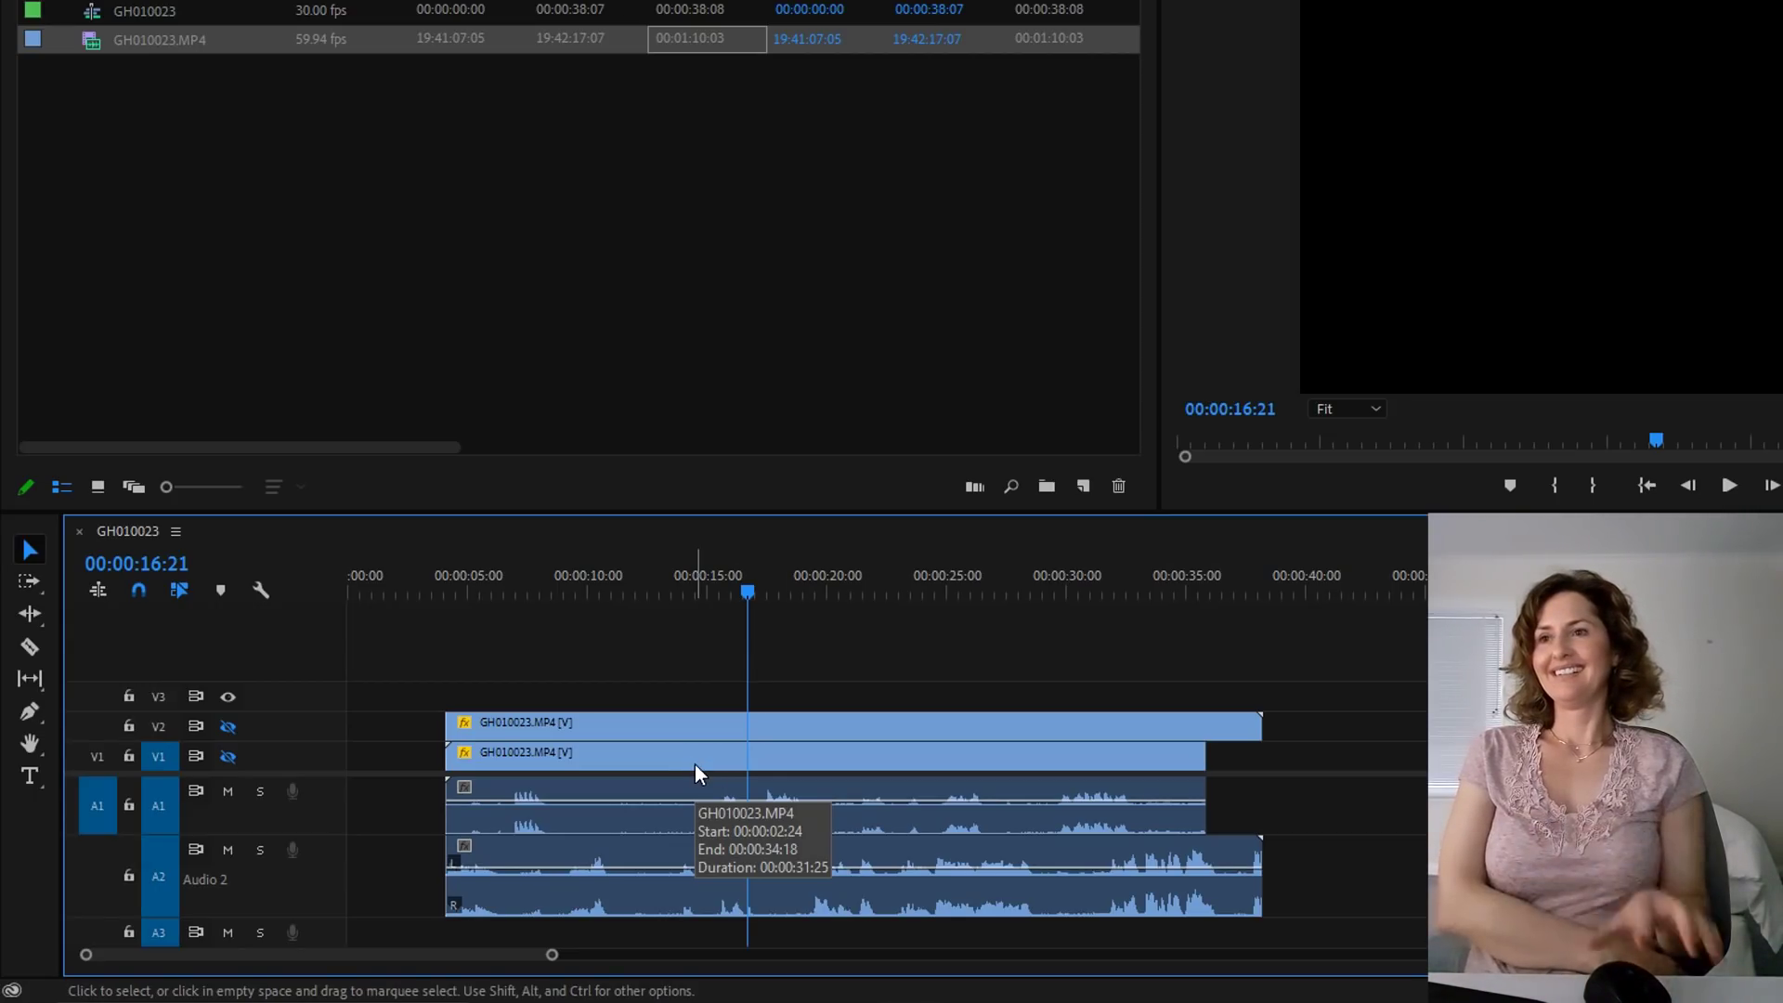
- Split the V1 clip and its A1 audio at 00:00:15:05 and 00:00:08:16
{"action": "left_click", "coordinate": [28, 551]}
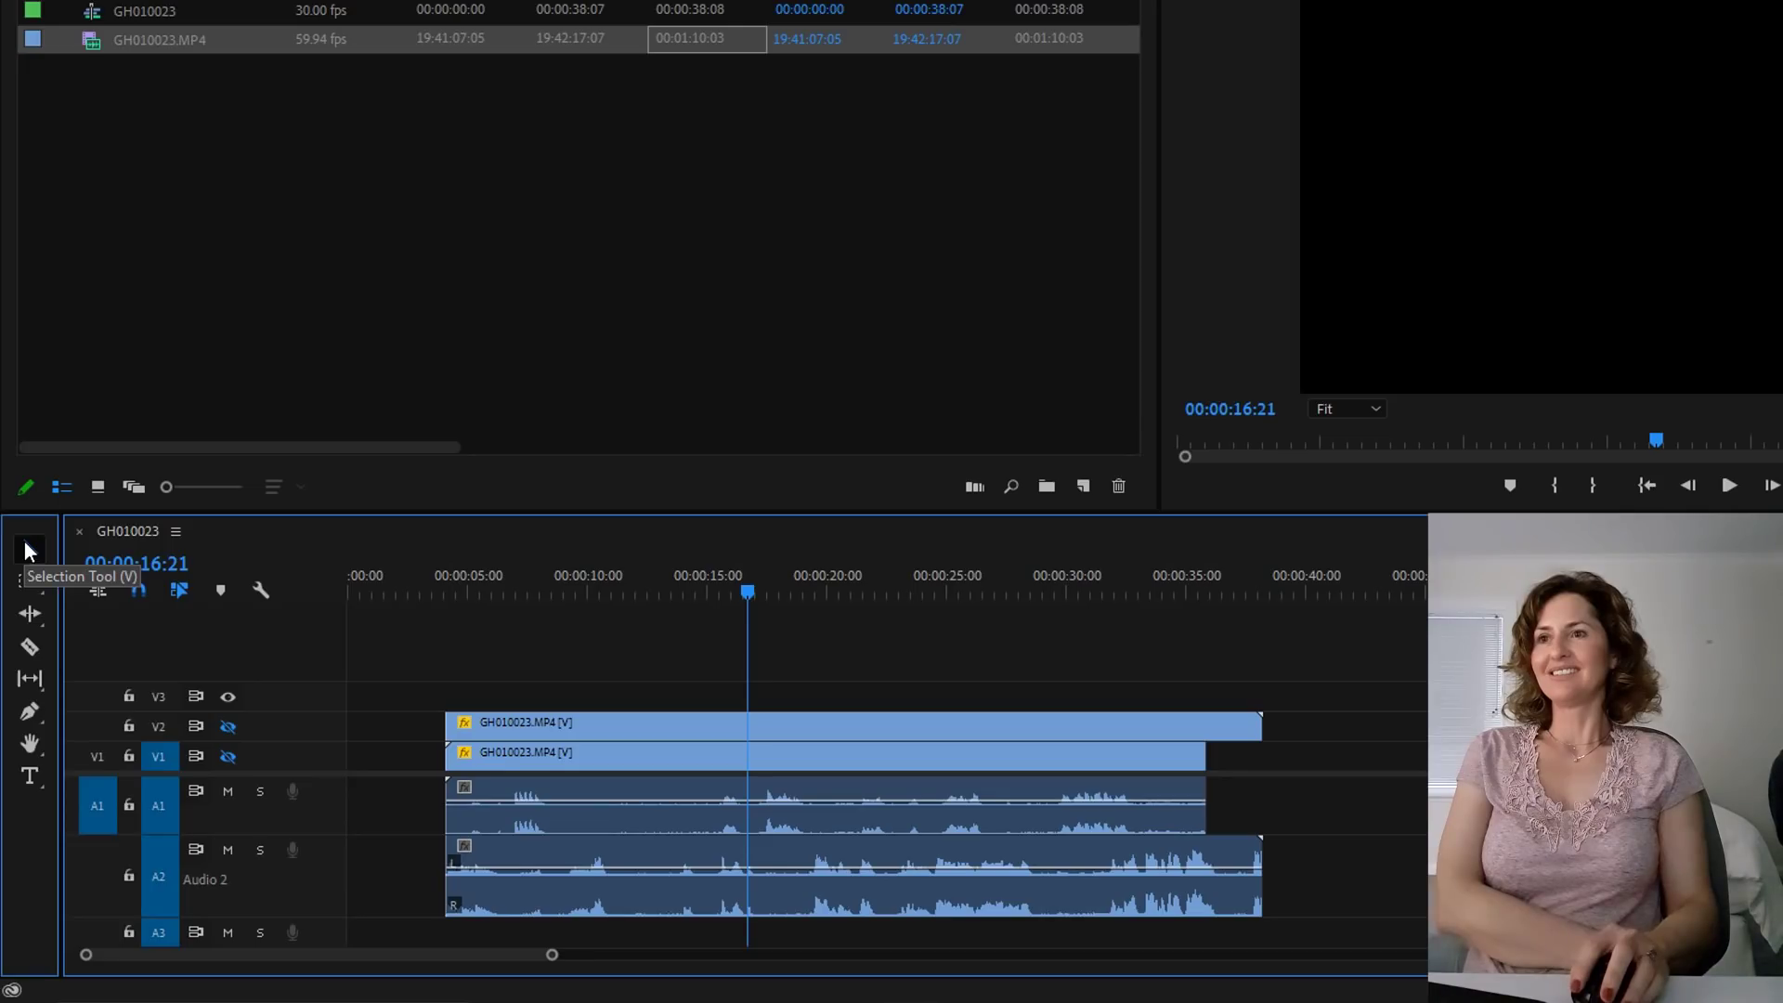
{"action": "left_click", "coordinate": [757, 753]}
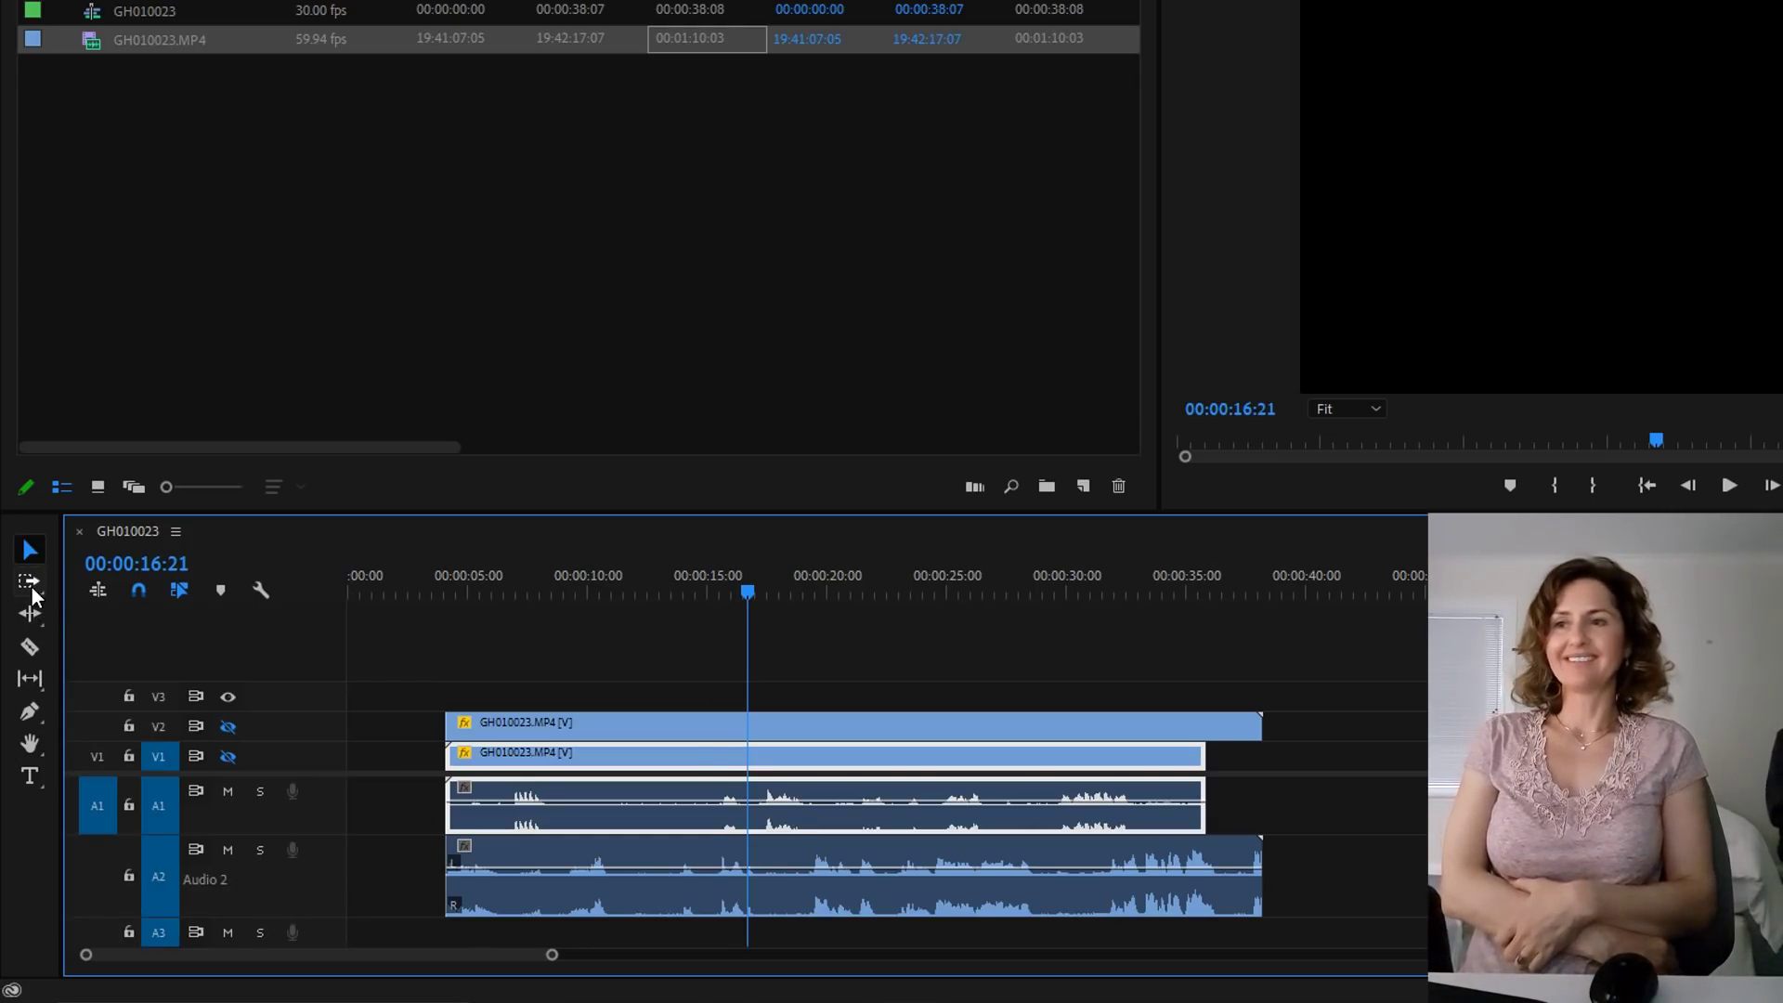
{"action": "left_click", "coordinate": [21, 653]}
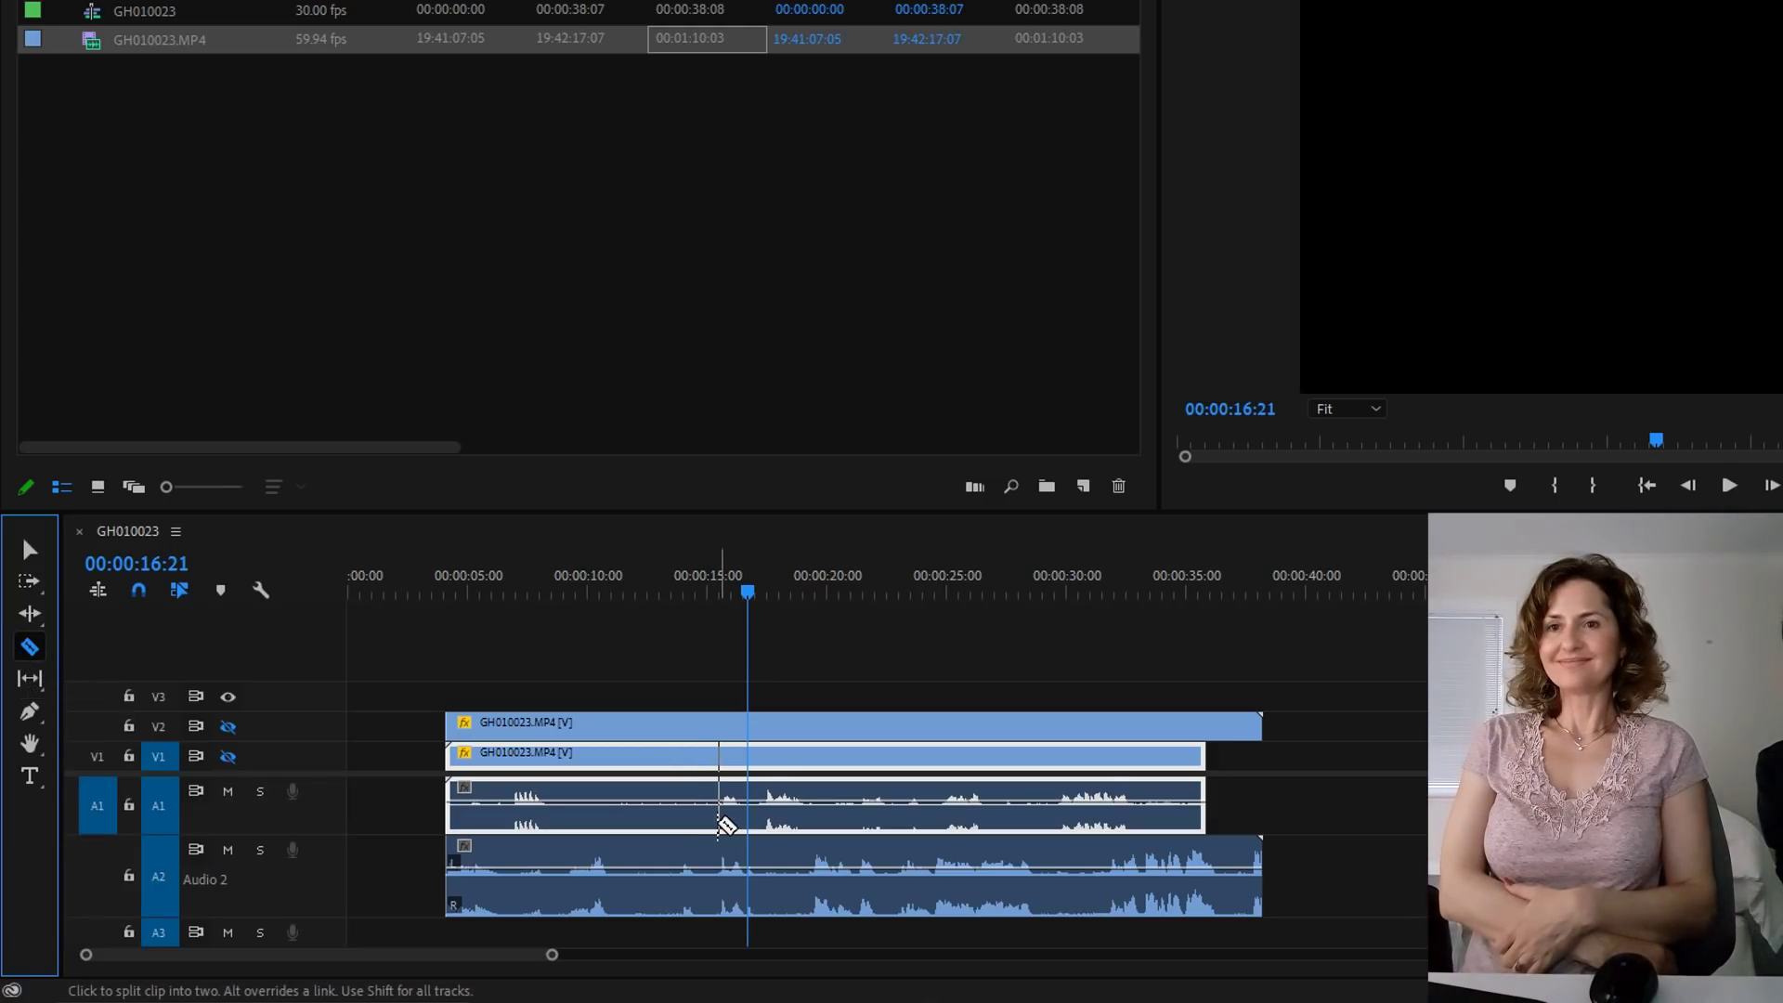
{"action": "left_click", "coordinate": [710, 822]}
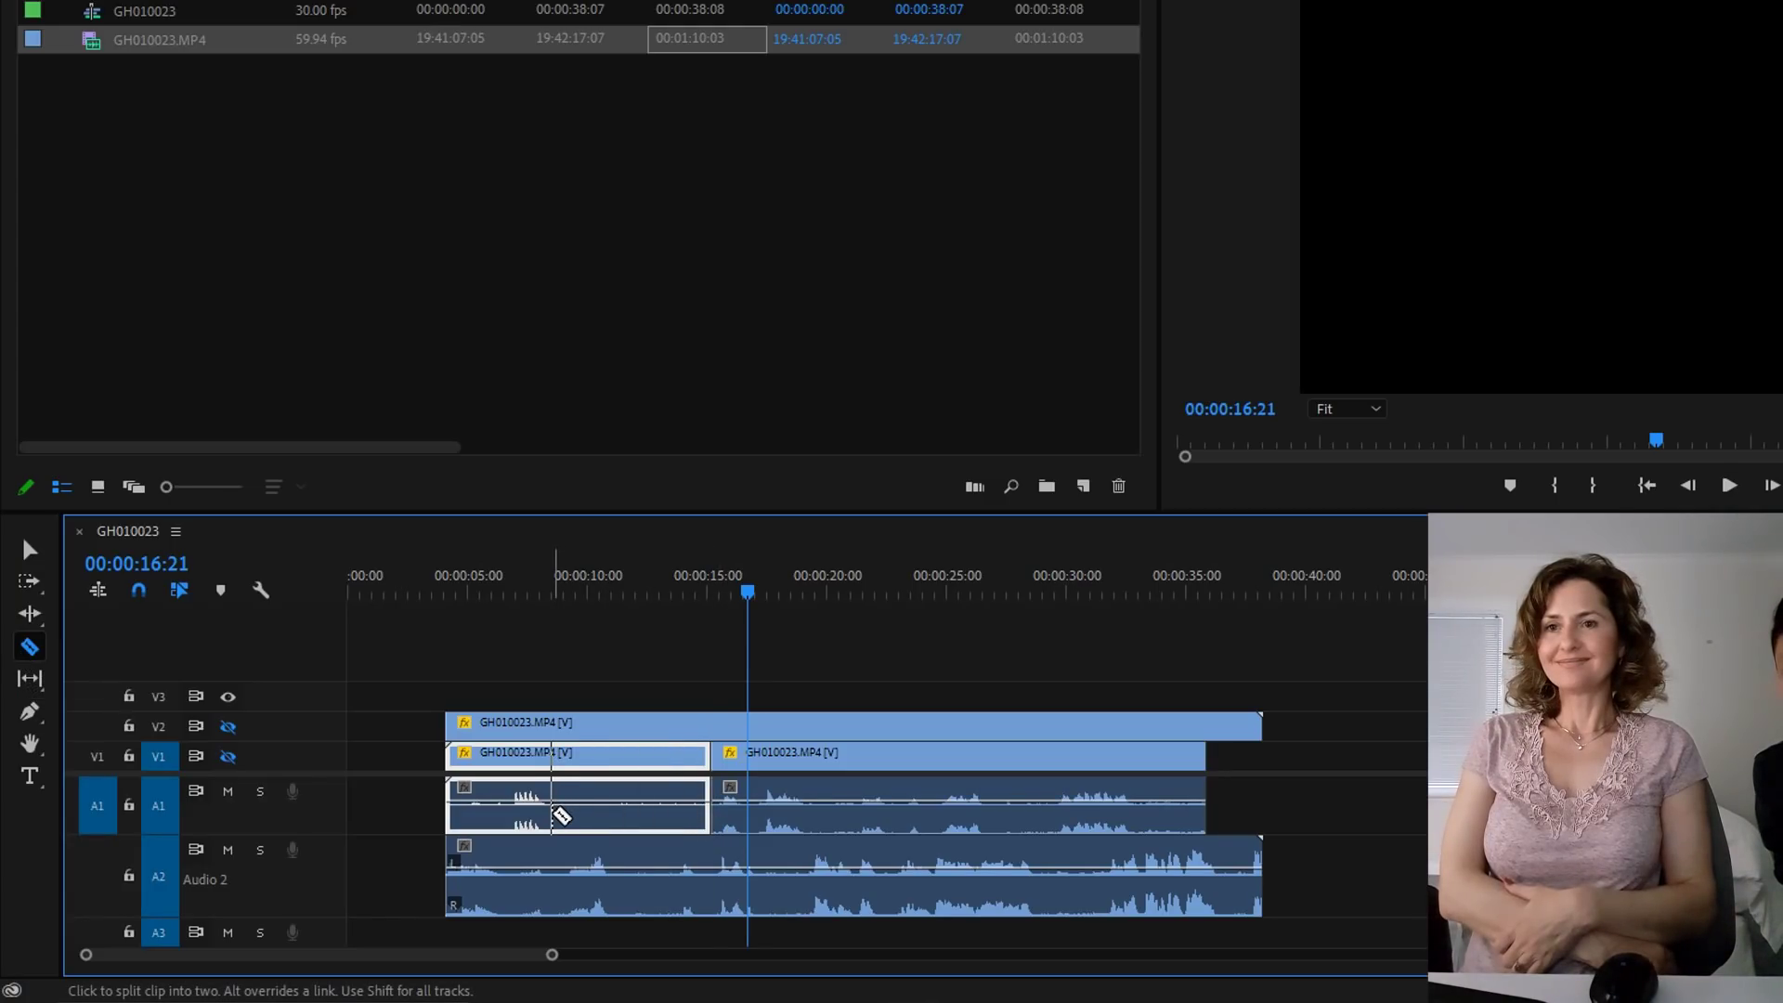
{"action": "left_click", "coordinate": [553, 815]}
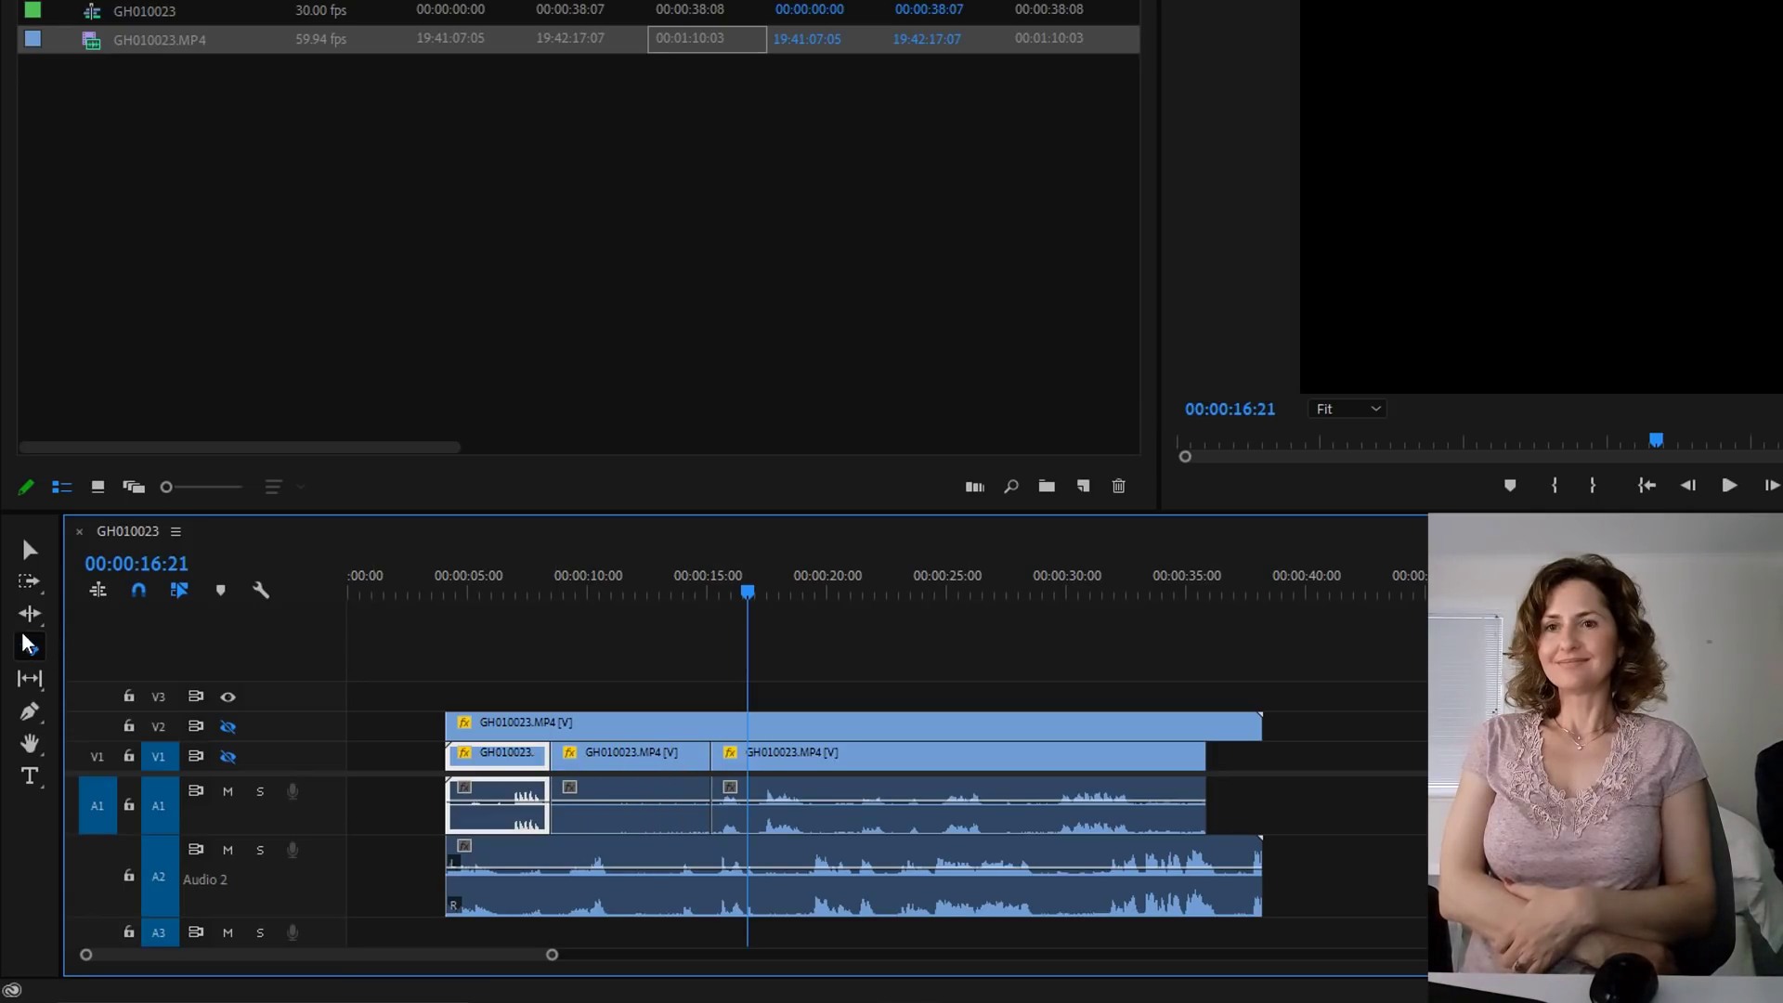
{"action": "key", "text": "v"}
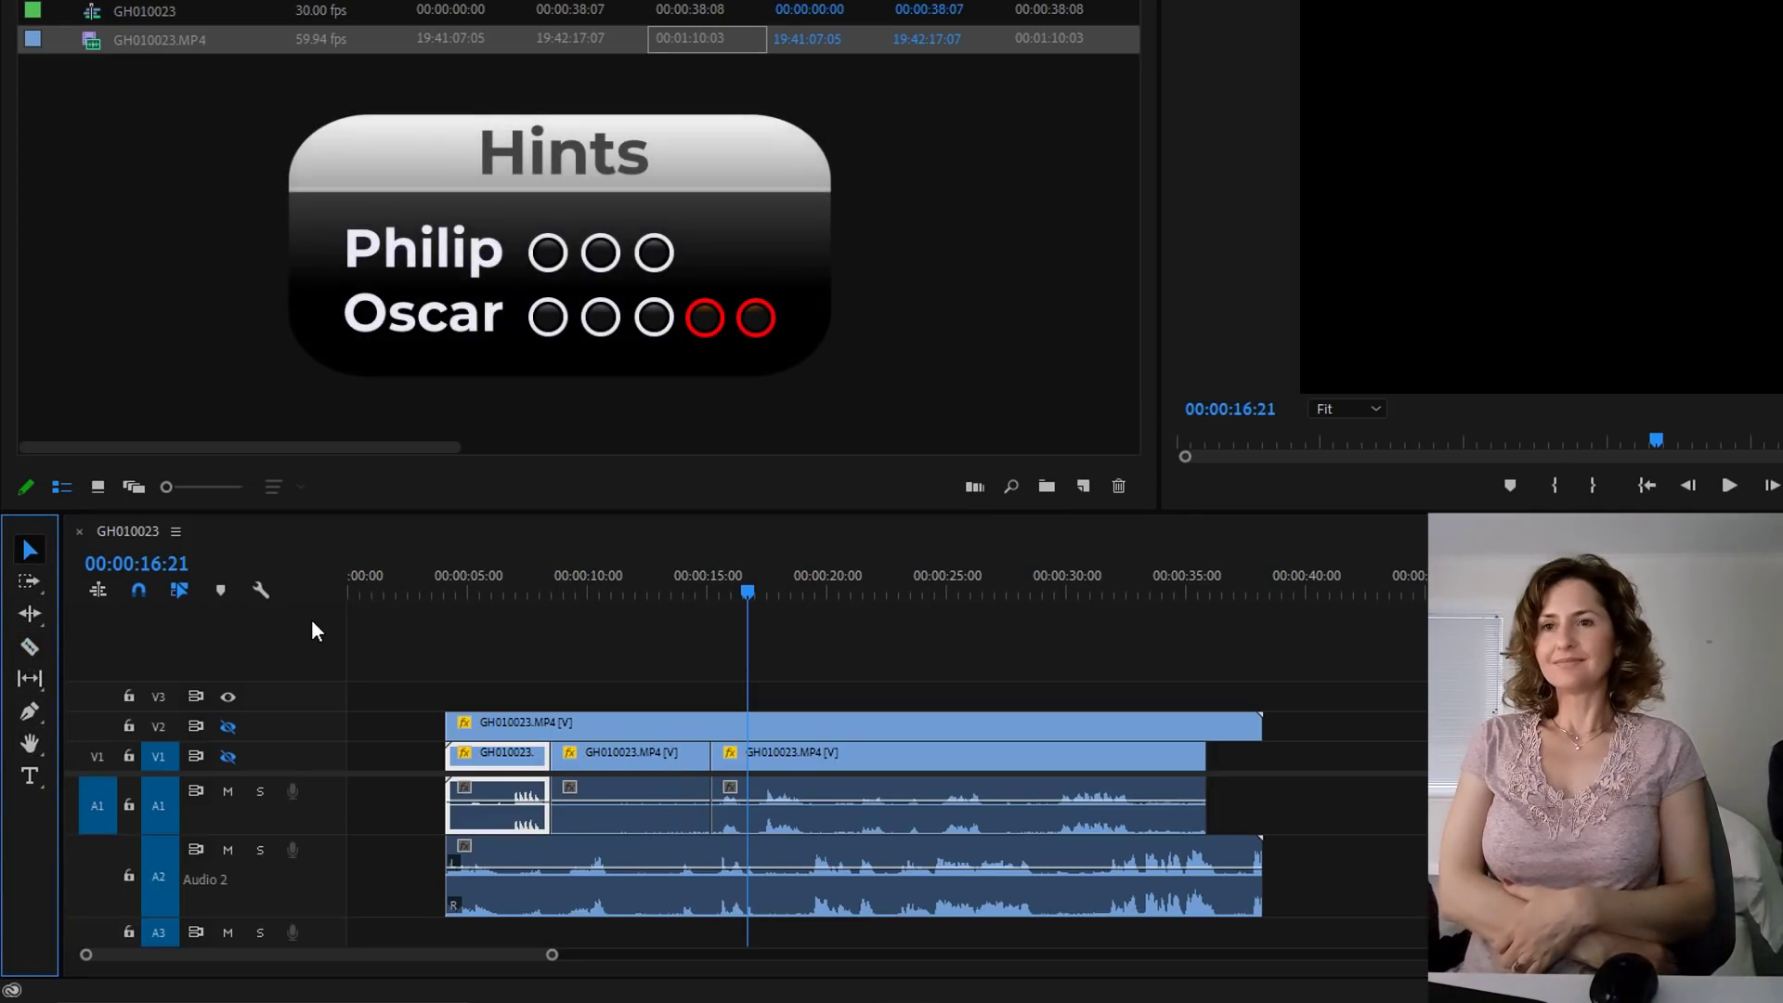
- Try shortening the middle V1 segment's end with the last segment moved up against it, and review the join from 00:00:13:21
{"action": "left_click", "coordinate": [659, 767]}
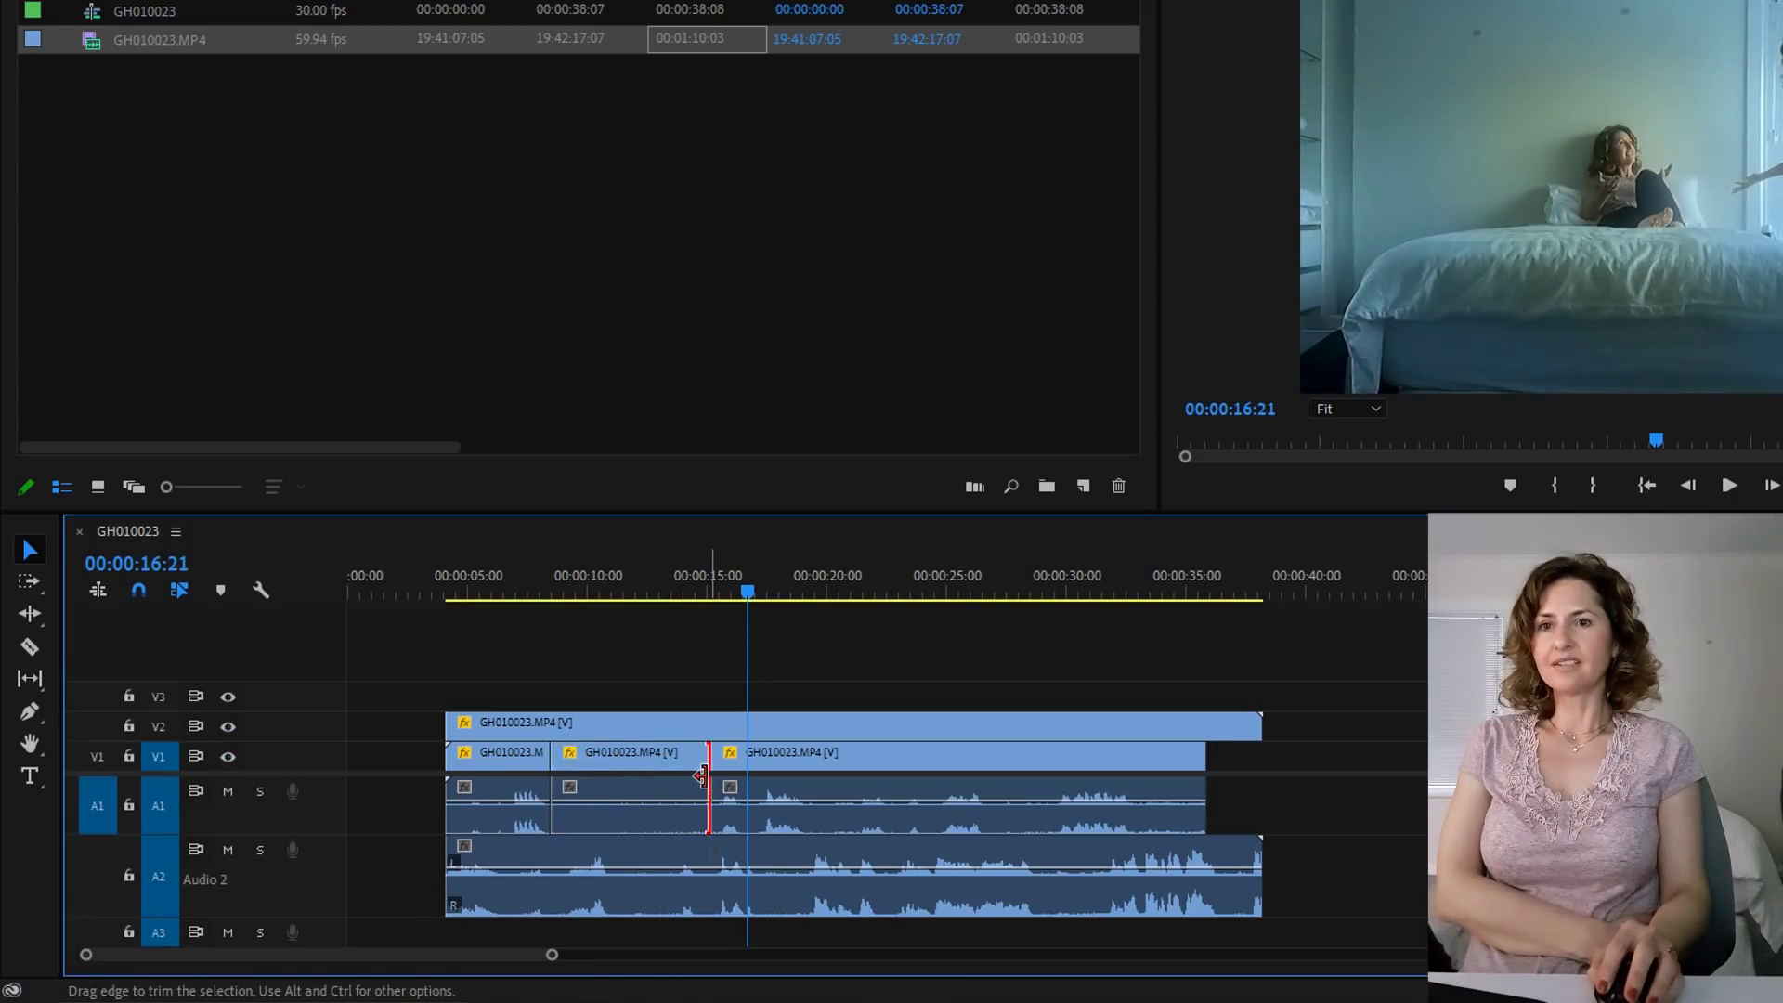
{"action": "left_click_drag", "start_coordinate": [708, 774], "coordinate": [691, 774]}
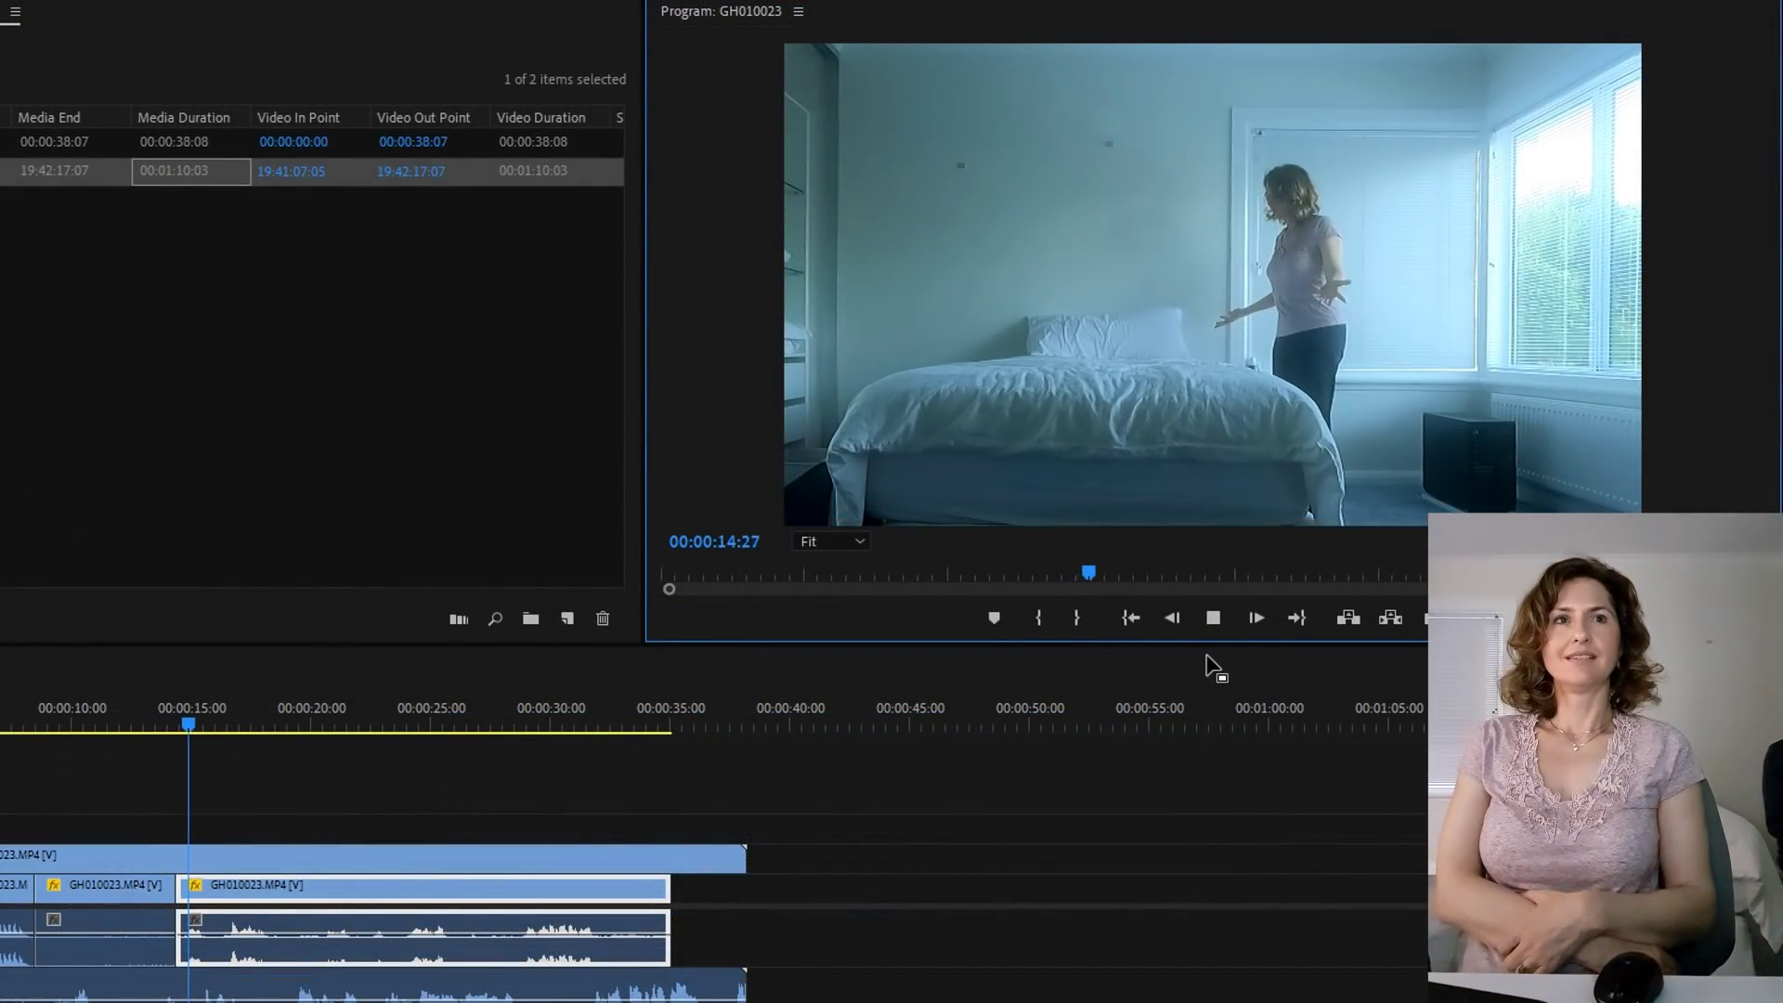
{"action": "left_click_drag", "start_coordinate": [190, 717], "coordinate": [162, 774]}
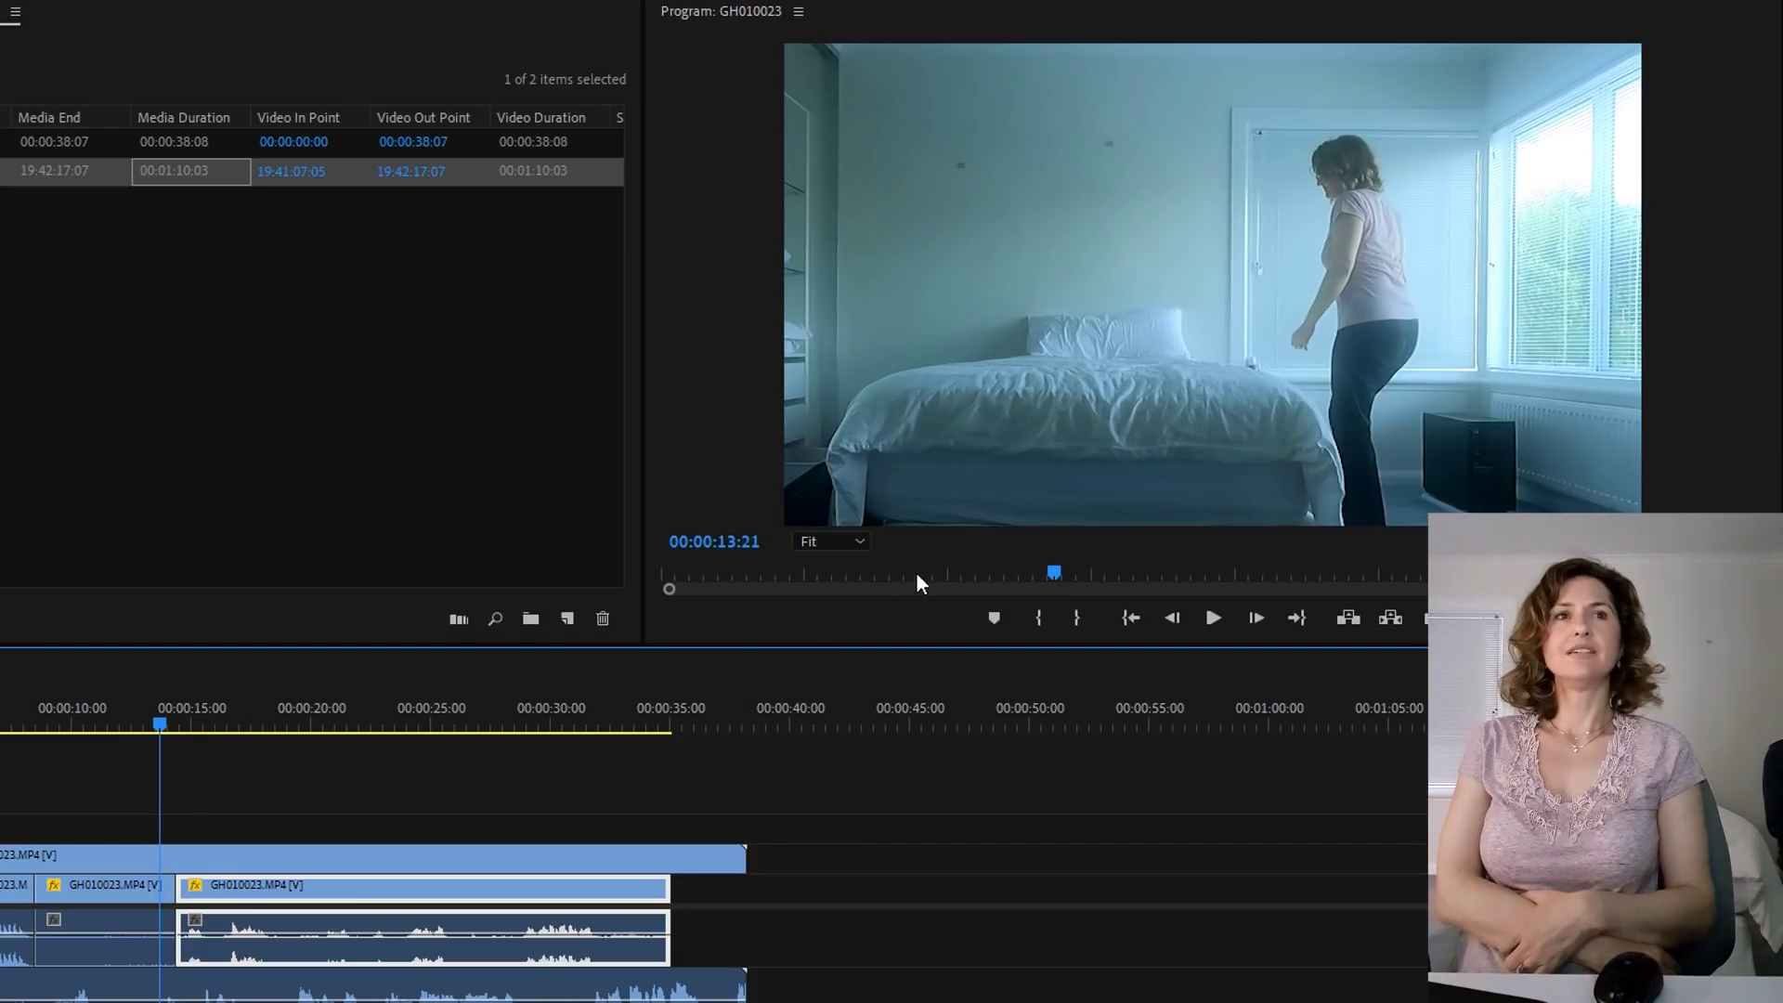
{"action": "left_click", "coordinate": [1217, 622]}
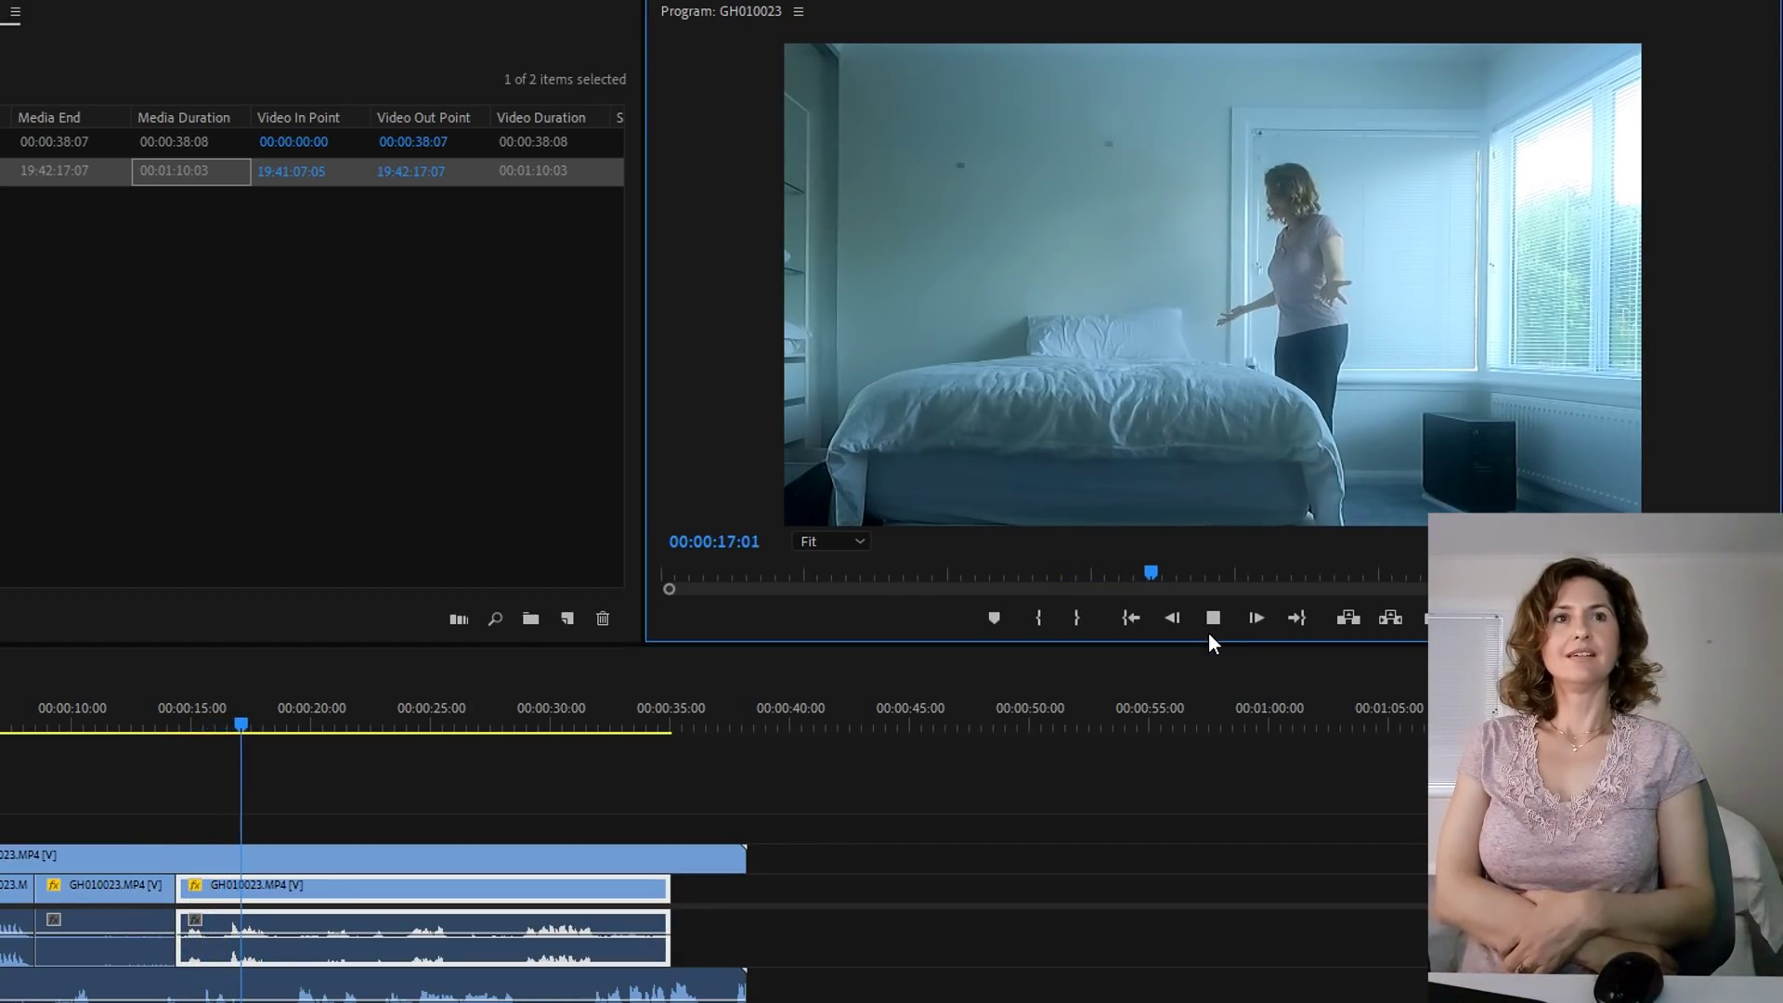
{"action": "left_click", "coordinate": [162, 725]}
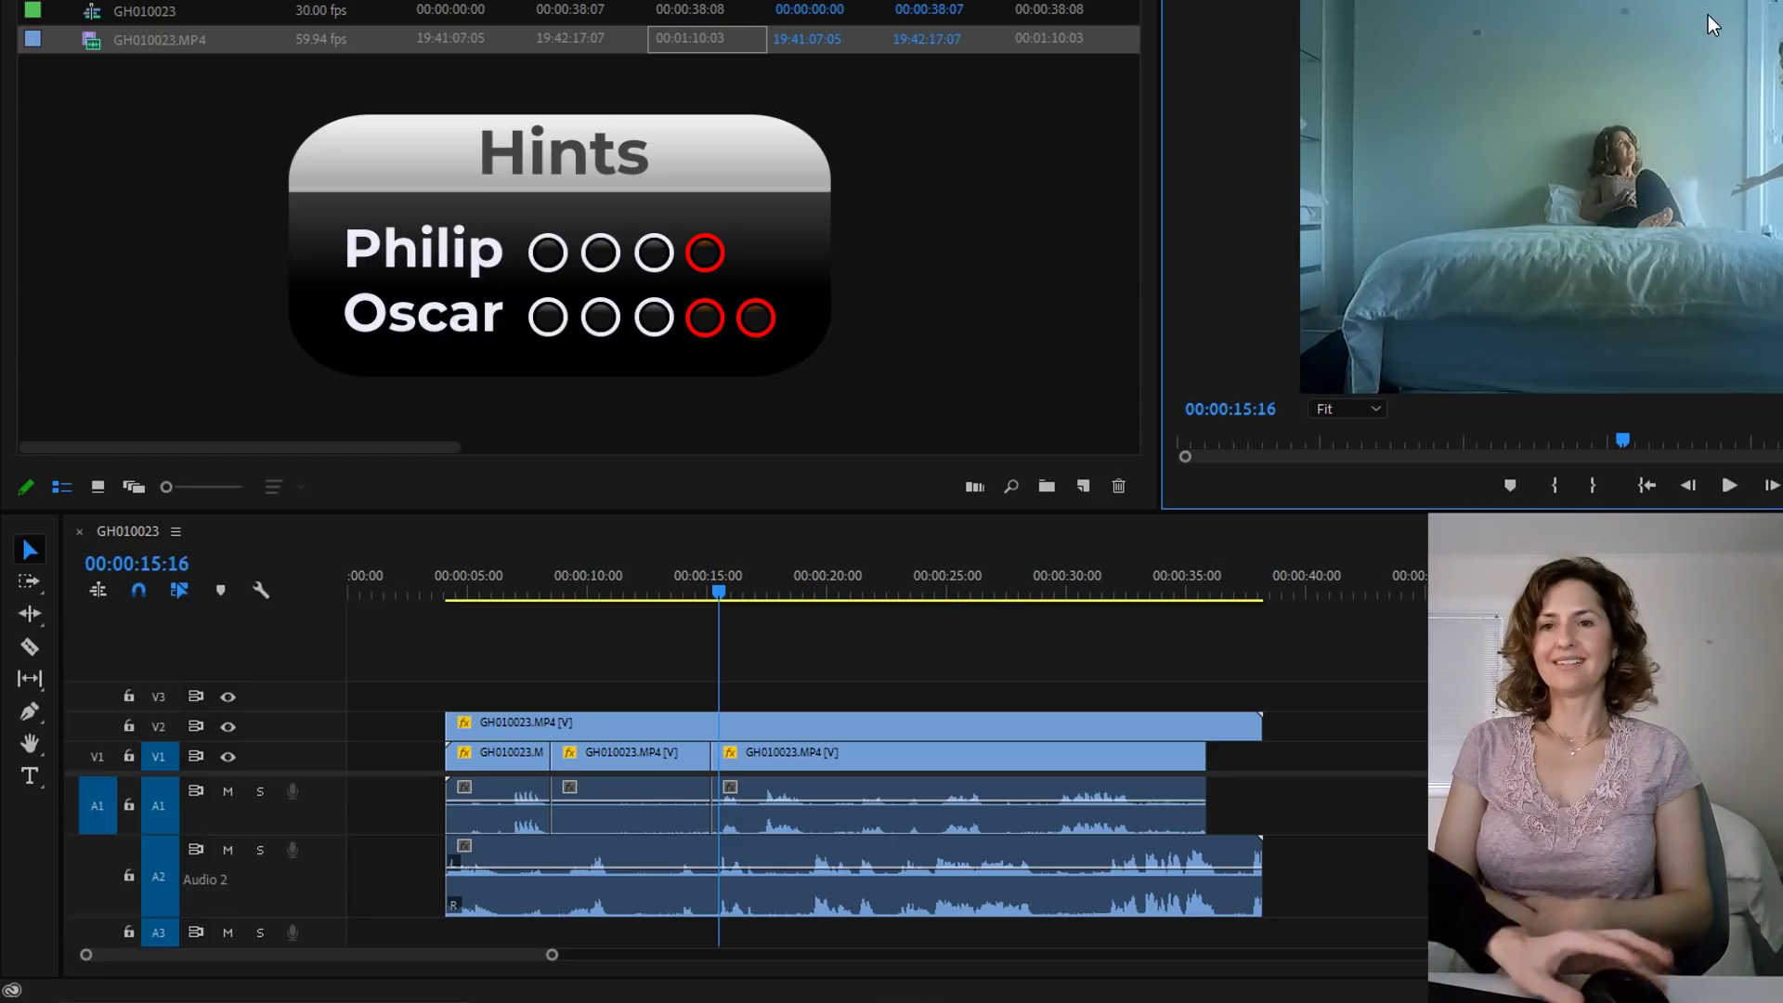
- Try rolling the edit point between the middle and last V1 segments
{"action": "left_click", "coordinate": [701, 764]}
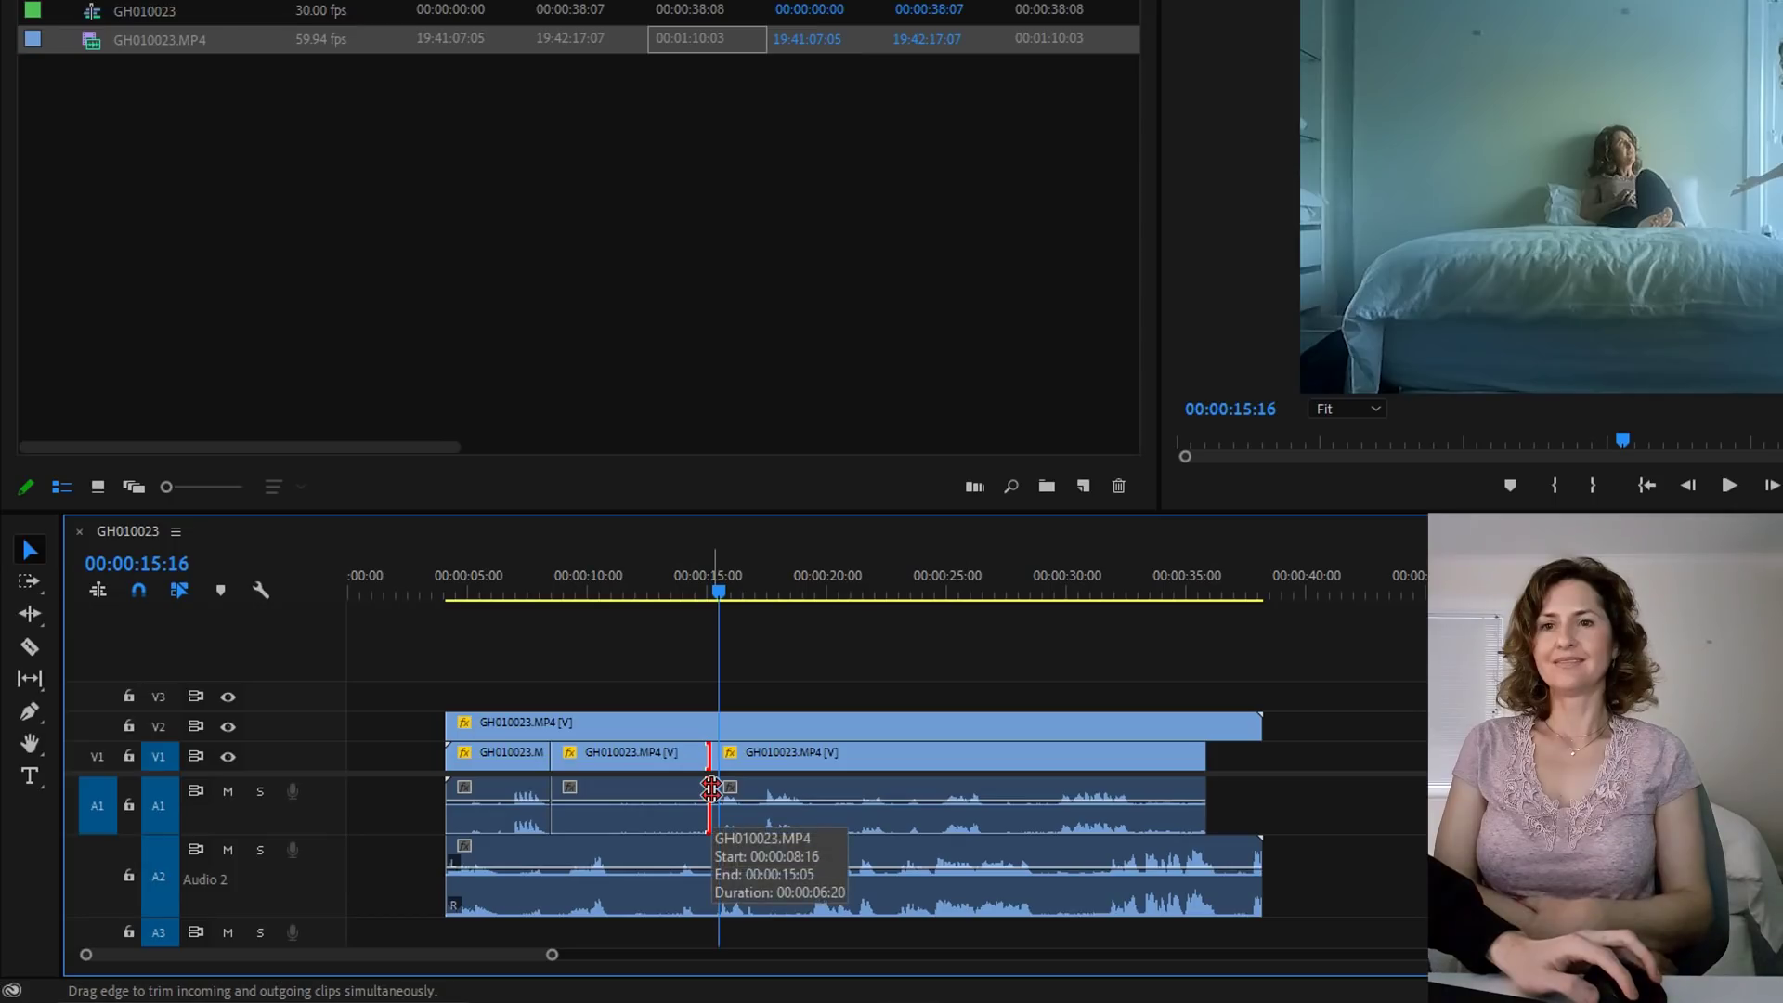
{"action": "mouse_move", "coordinate": [706, 788]}
{"action": "left_mouse_down"}
{"action": "mouse_move", "coordinate": [674, 800]}
{"action": "mouse_move", "coordinate": [719, 800]}
{"action": "left_mouse_up"}
{"action": "key", "text": "ctrl+shift+Left"}
{"action": "key", "text": "ctrl+shift+Left"}
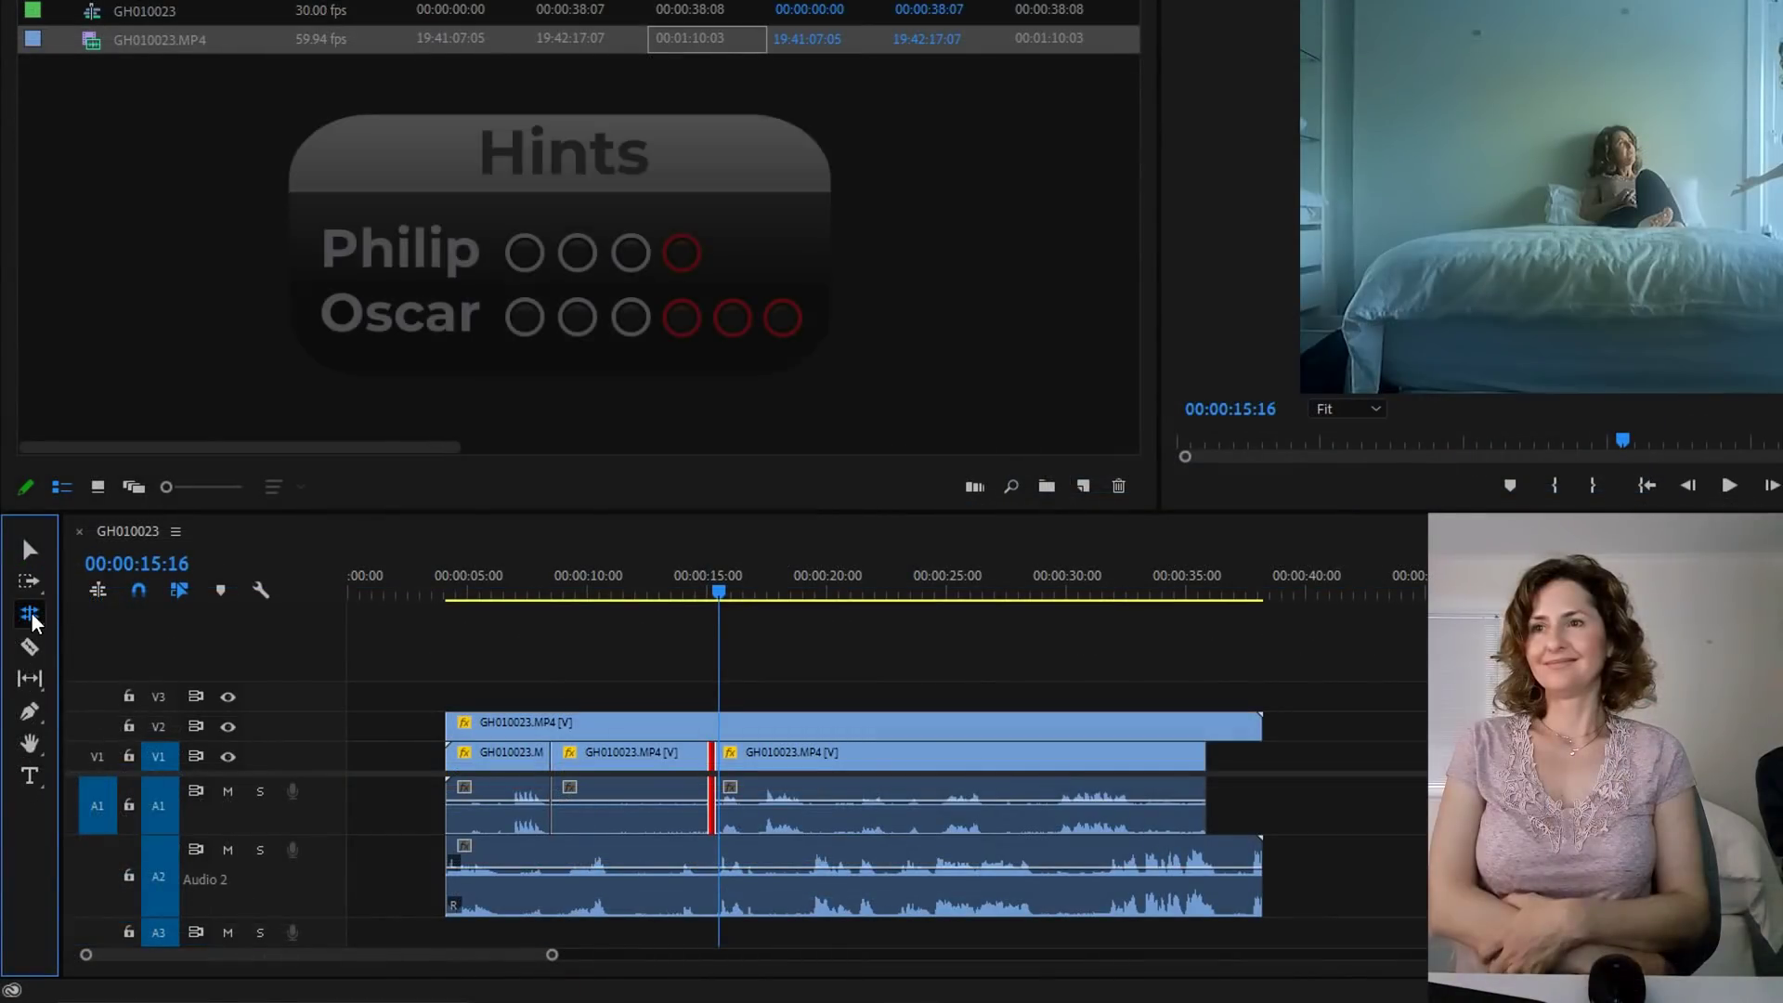
- Rate-stretch the middle V1 segment and its audio to a shorter duration at about 136% speed
{"action": "left_click", "coordinate": [23, 664]}
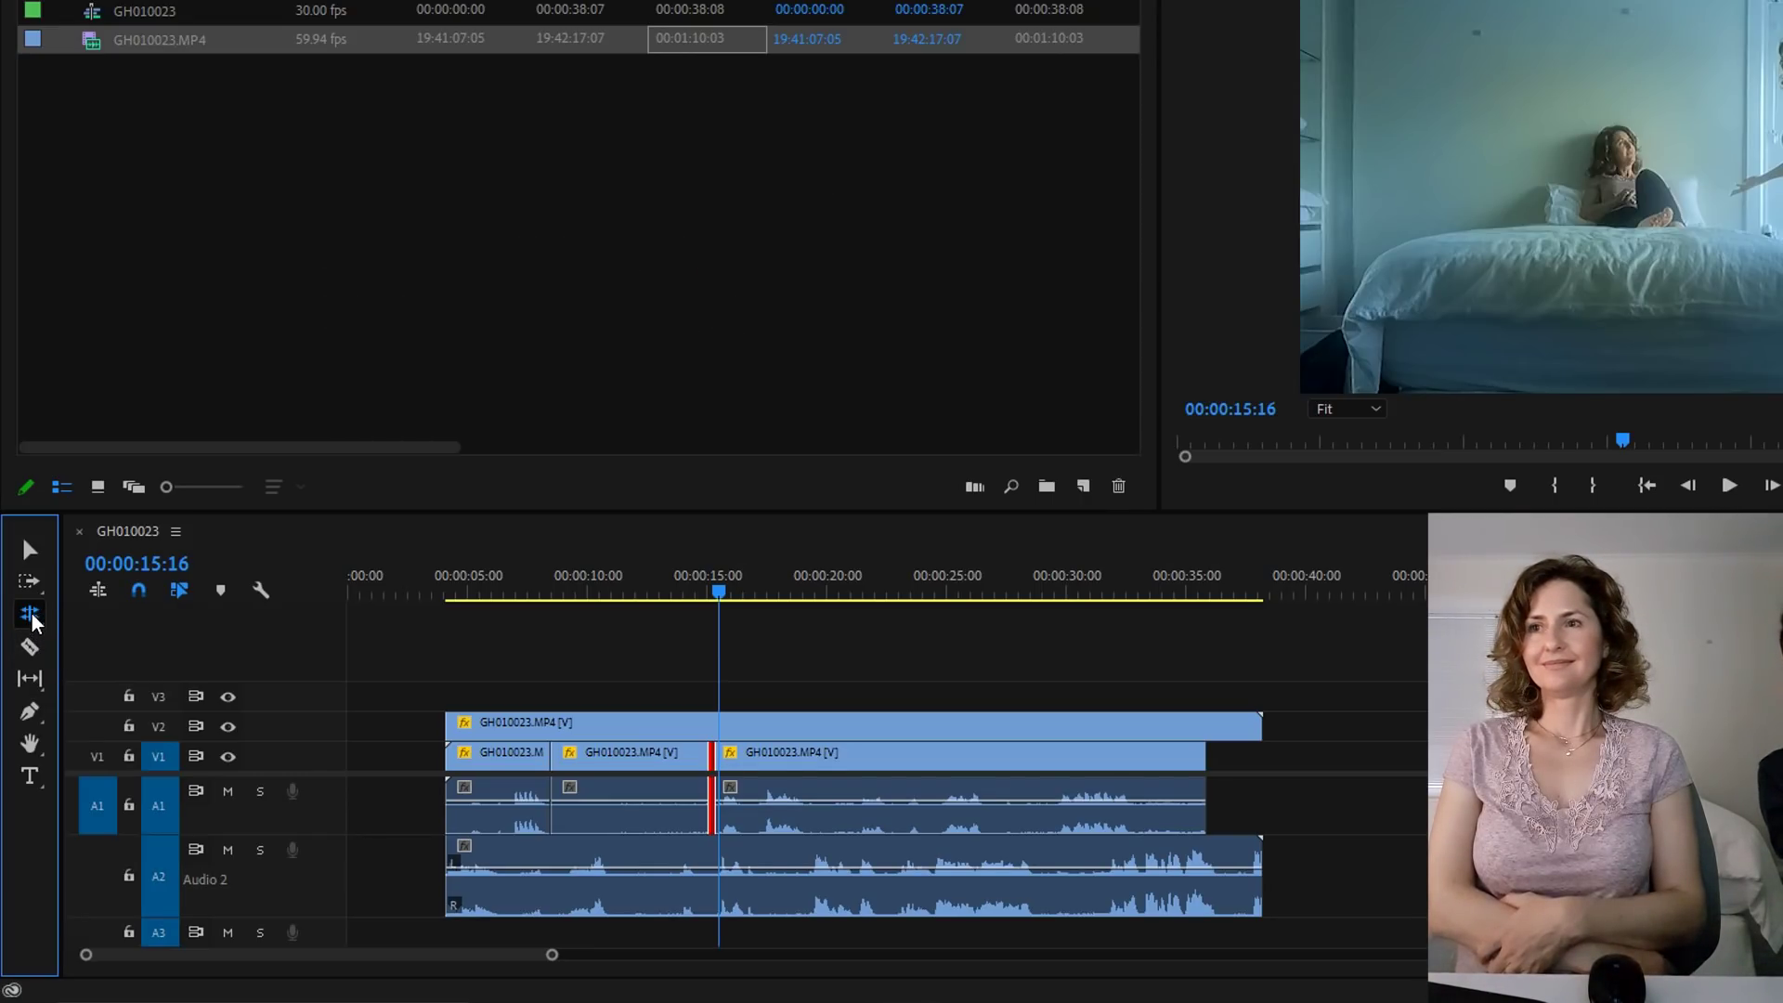
{"action": "key", "text": "n"}
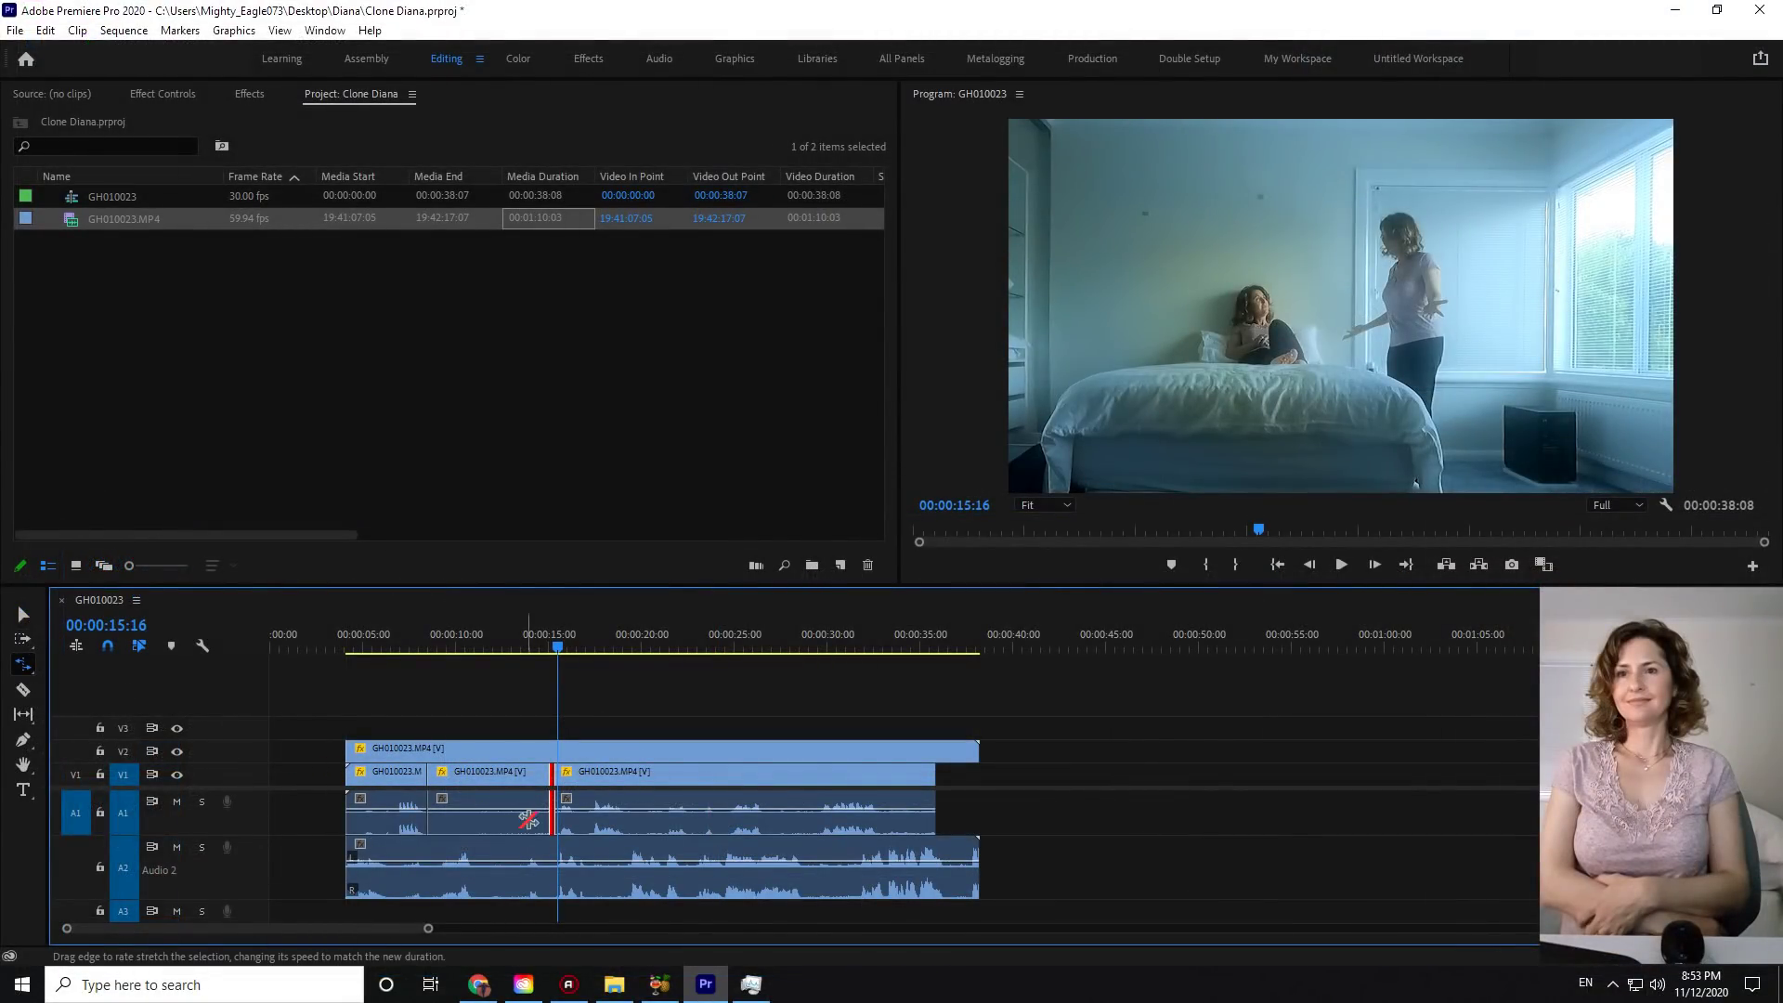
{"action": "left_click_drag", "start_coordinate": [542, 774], "coordinate": [516, 774]}
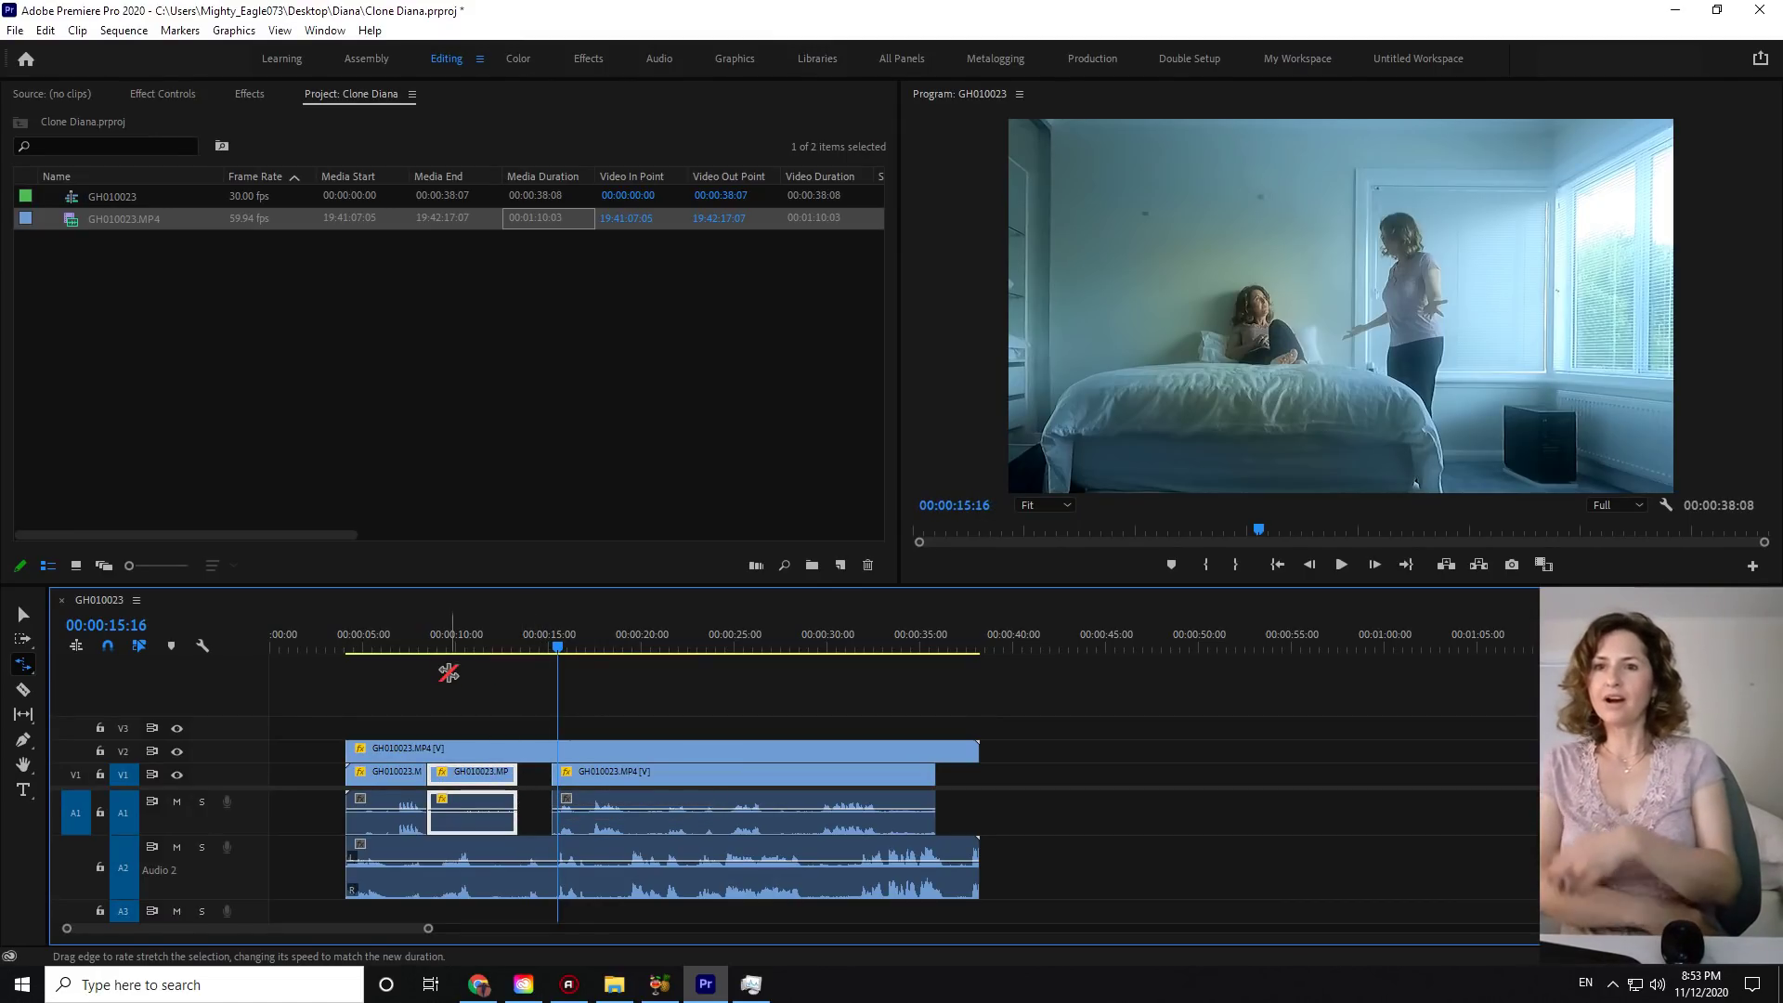
- Move the last V1 segment with its A1 audio earlier to close the gap after the rate-stretched segment
{"action": "key", "text": "="}
{"action": "key", "text": "="}
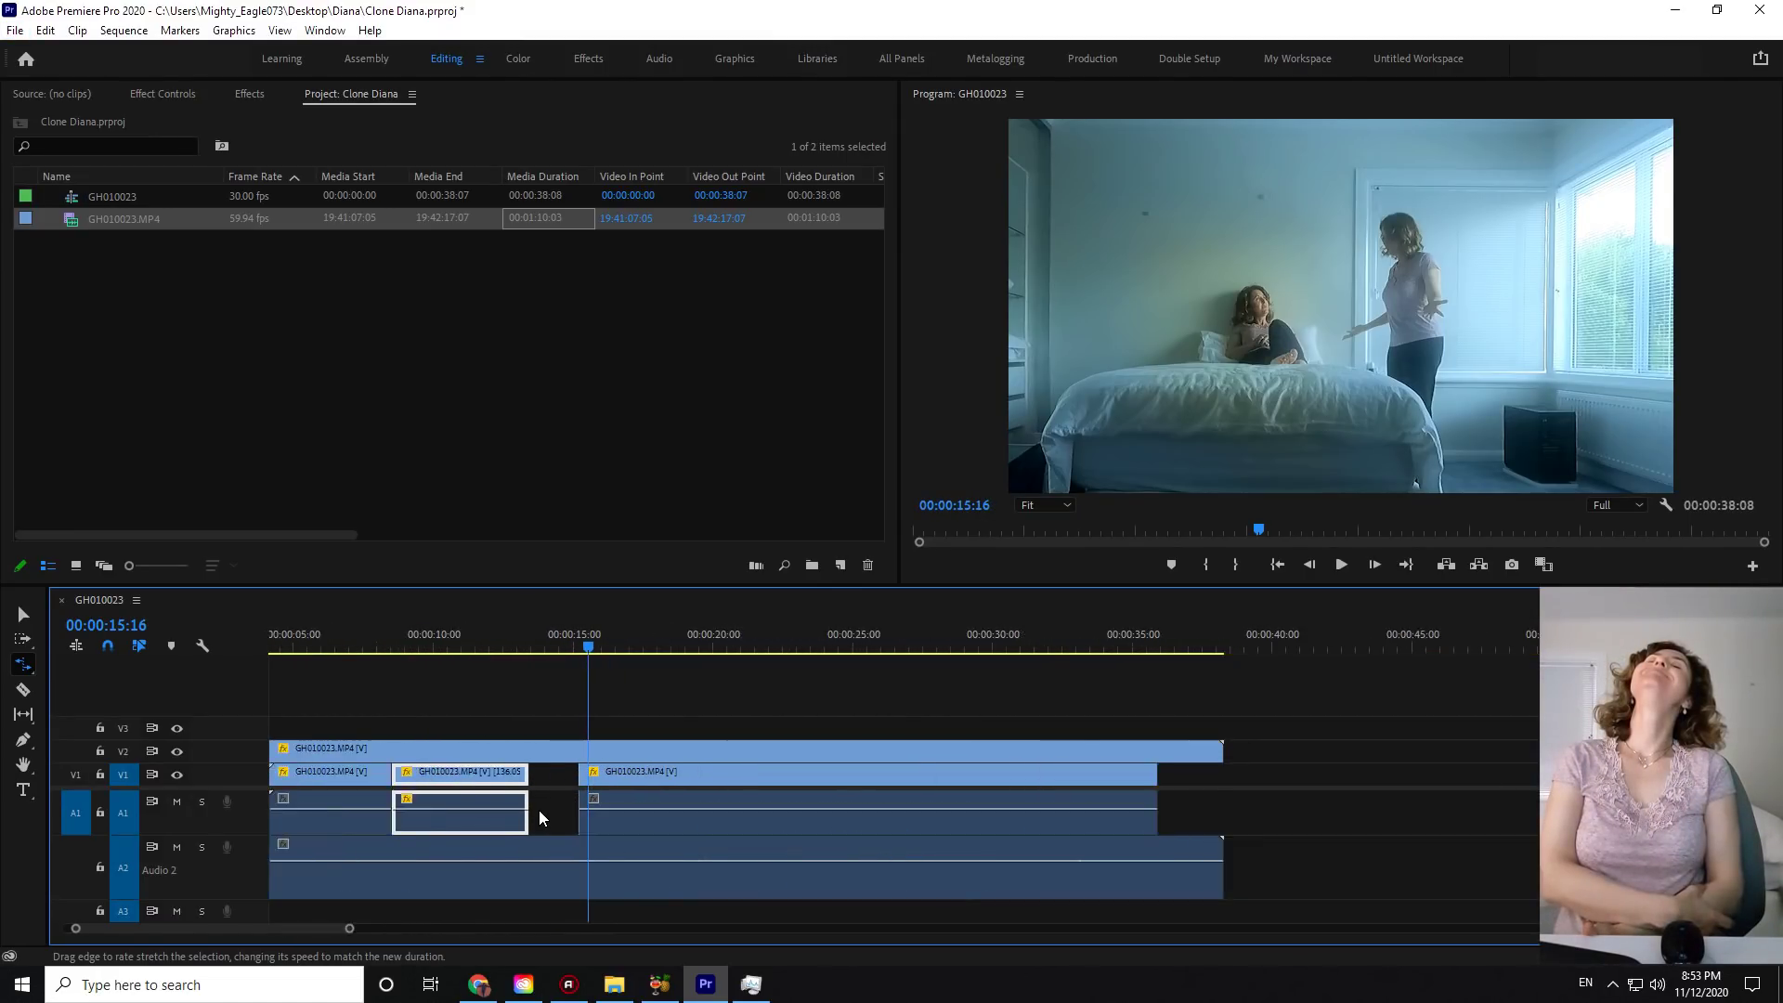
{"action": "scroll", "coordinate": [539, 812], "scroll_direction": "down", "scroll_amount": 3}
{"action": "scroll", "coordinate": [538, 812], "scroll_direction": "up", "scroll_amount": 2}
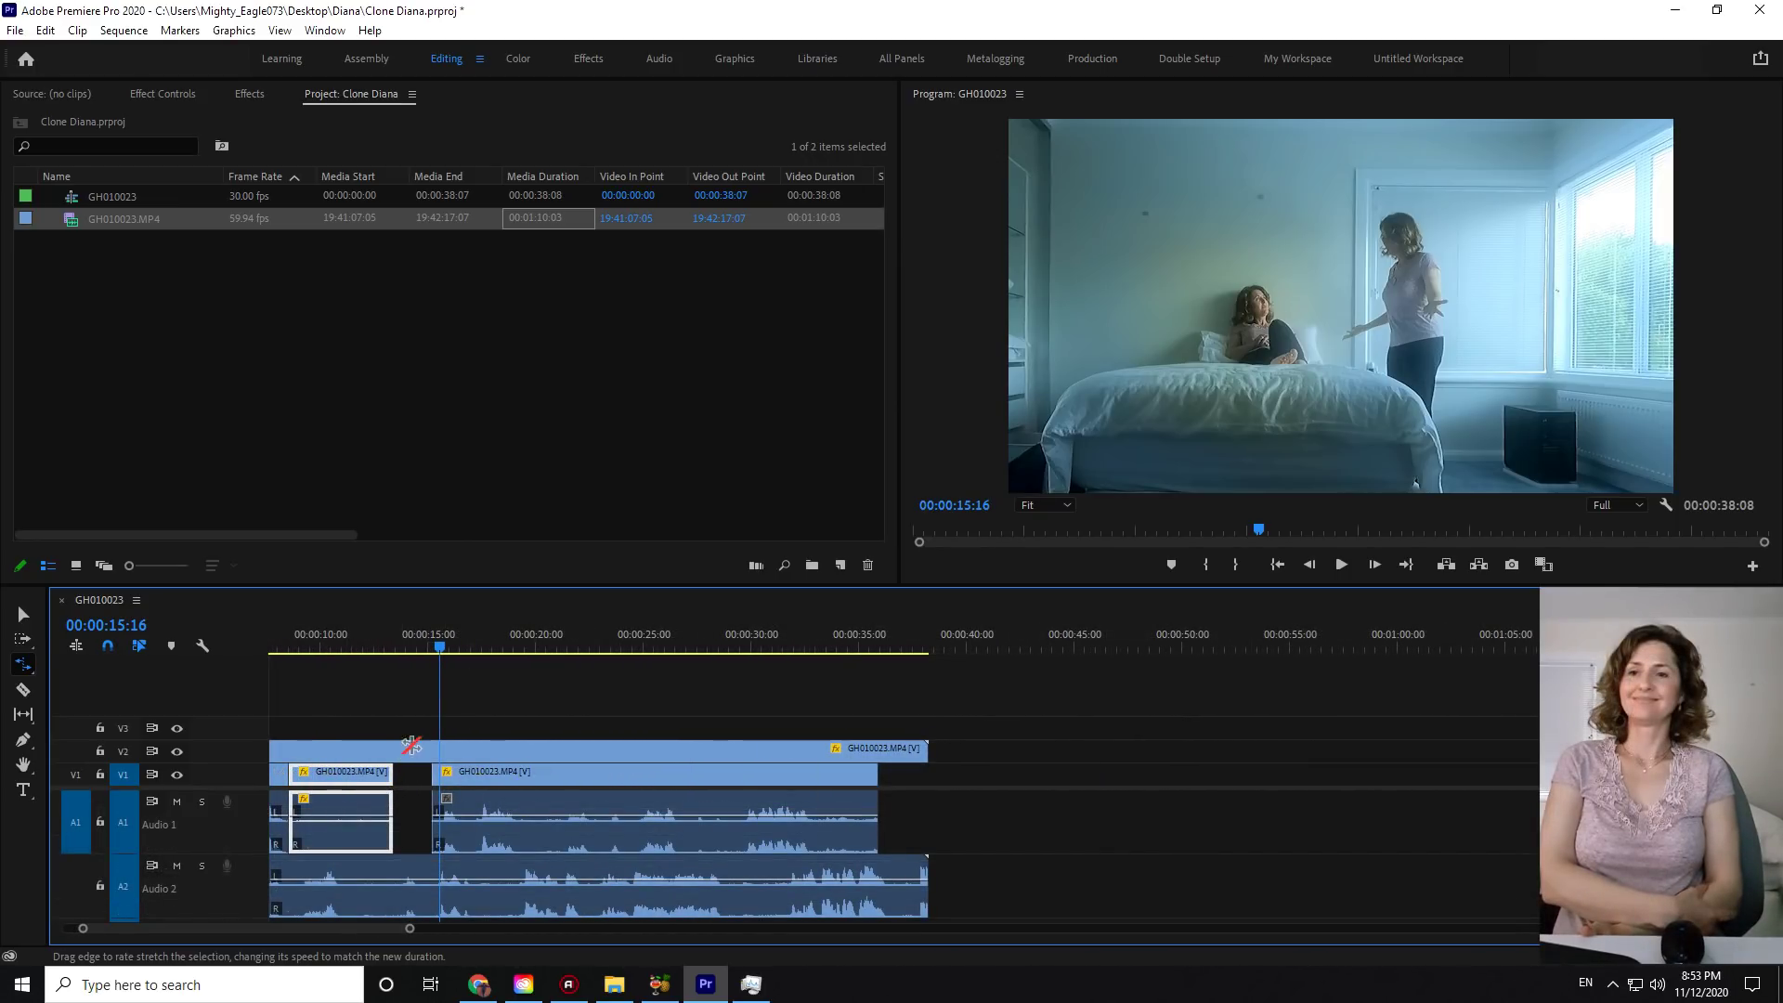
{"action": "left_click", "coordinate": [23, 614]}
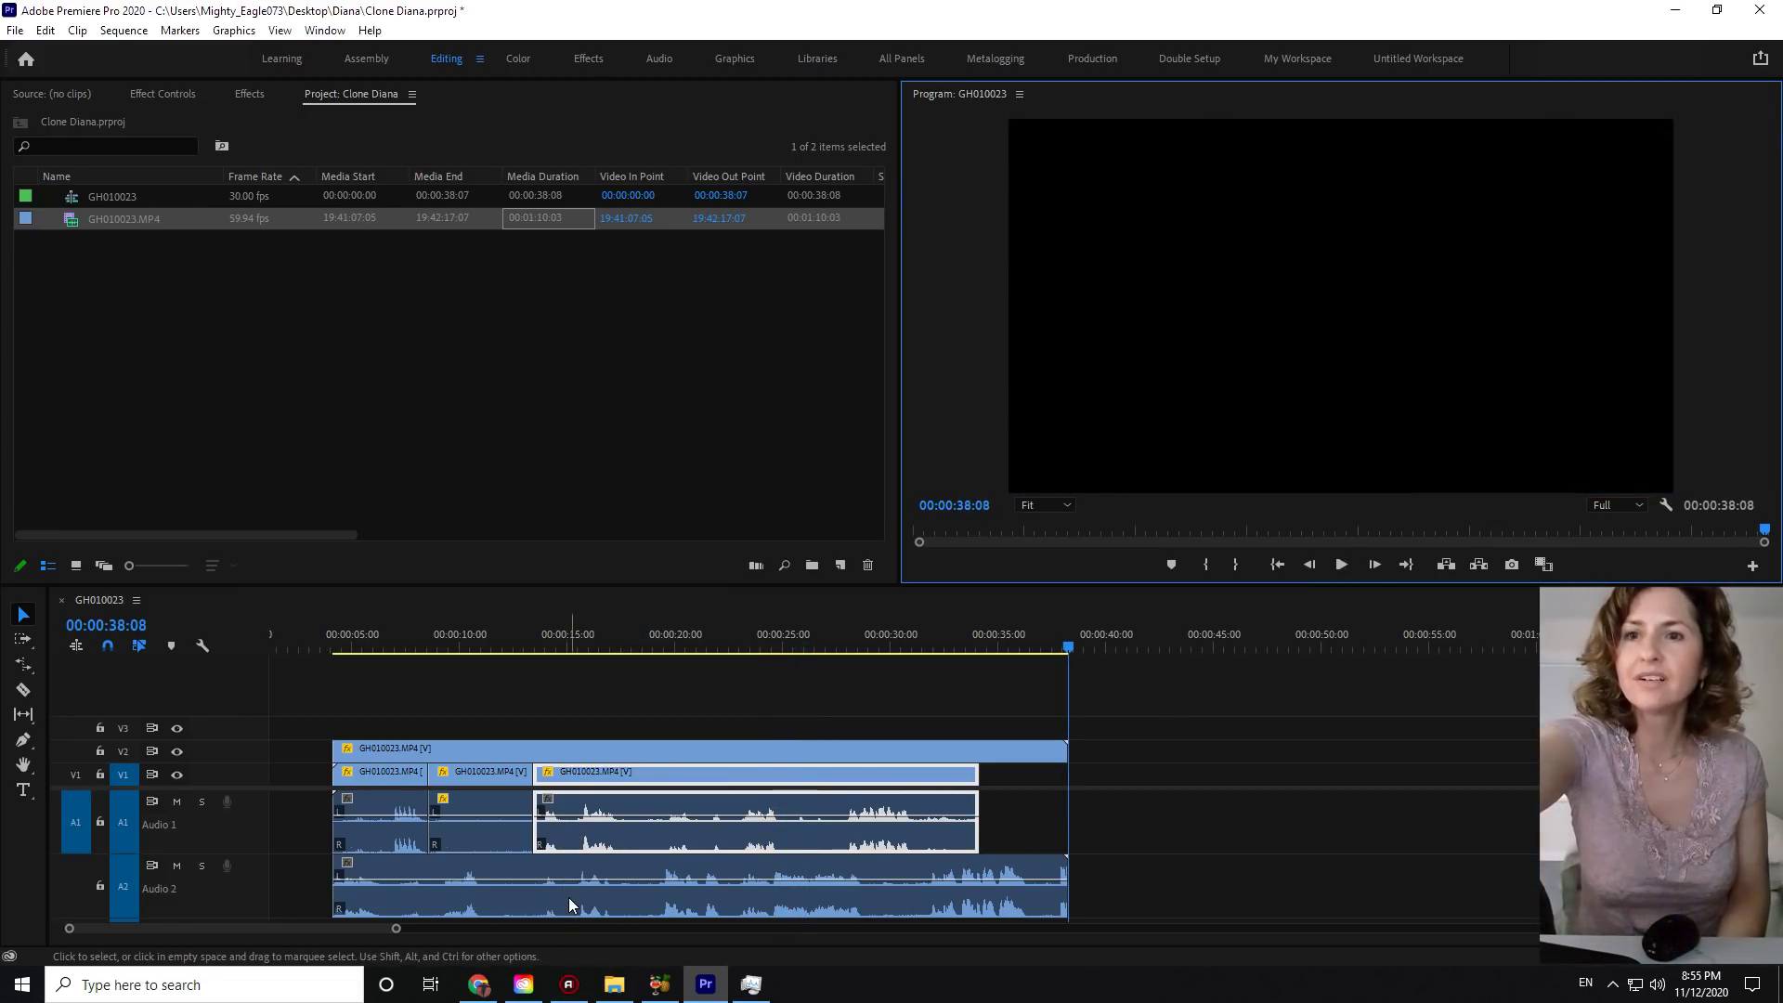
- Mute Audio 1 and play past the cut before the last V1 segment, then hide the V1 and V2 video tracks
{"action": "left_click", "coordinate": [177, 801]}
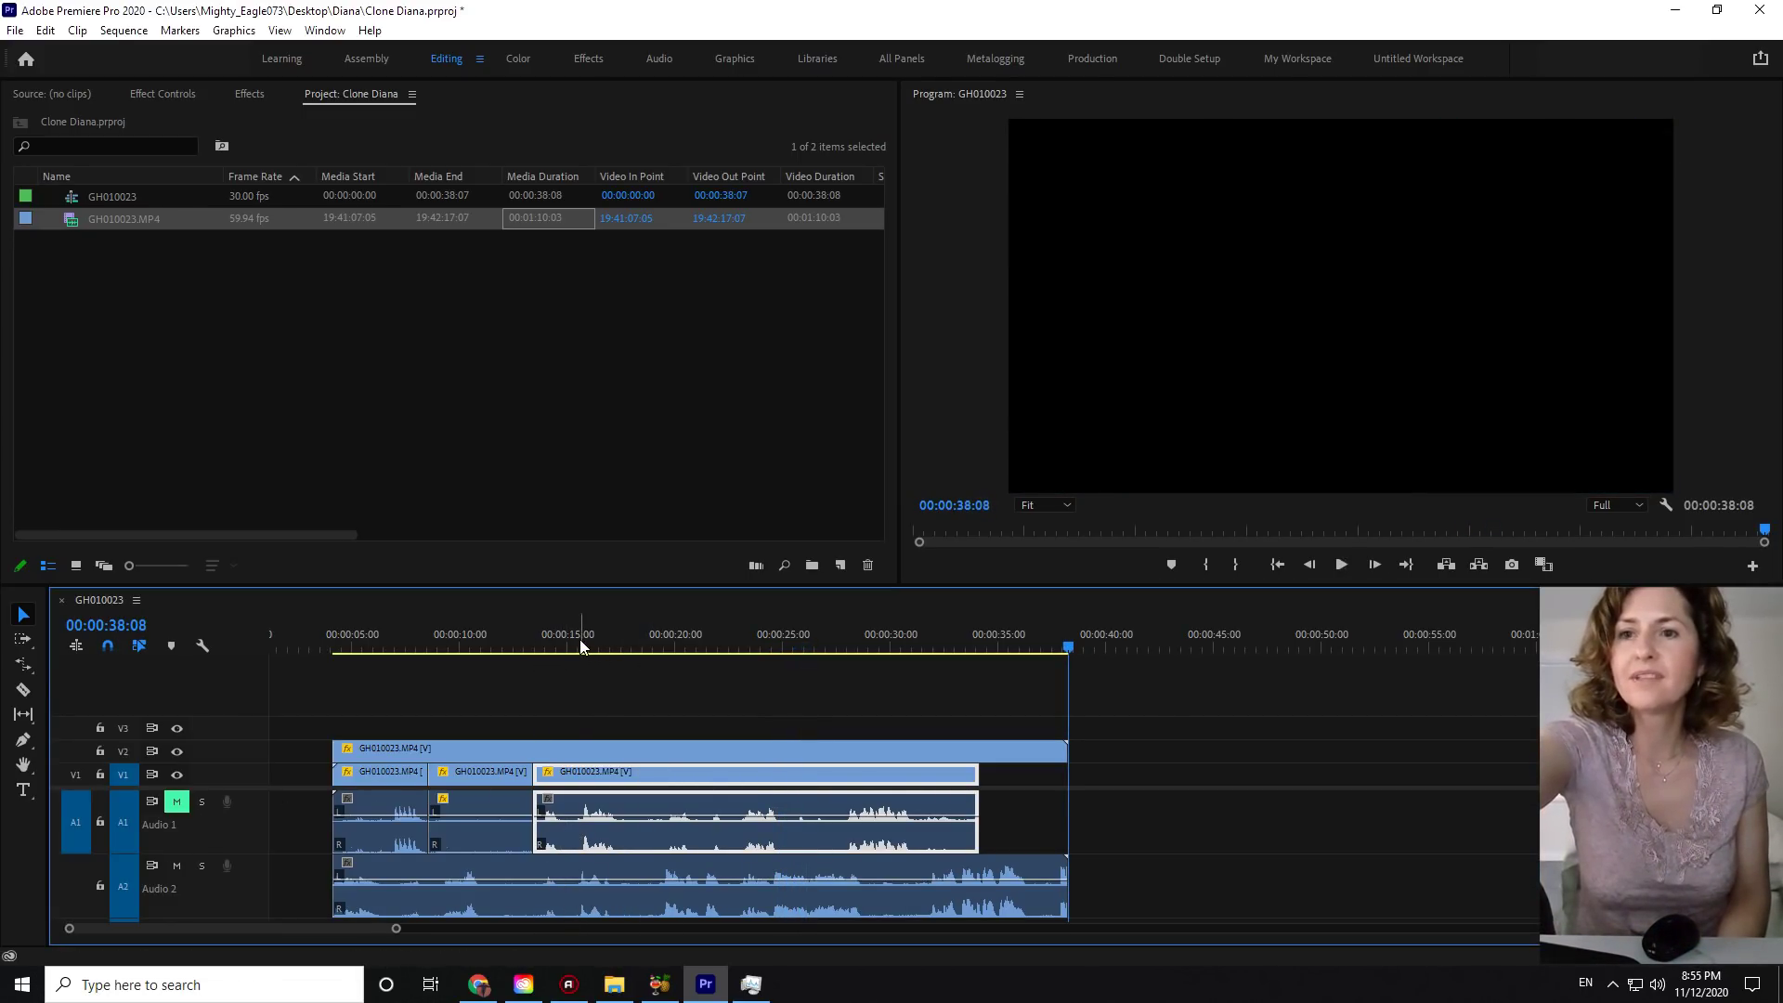
{"action": "left_click", "coordinate": [538, 643]}
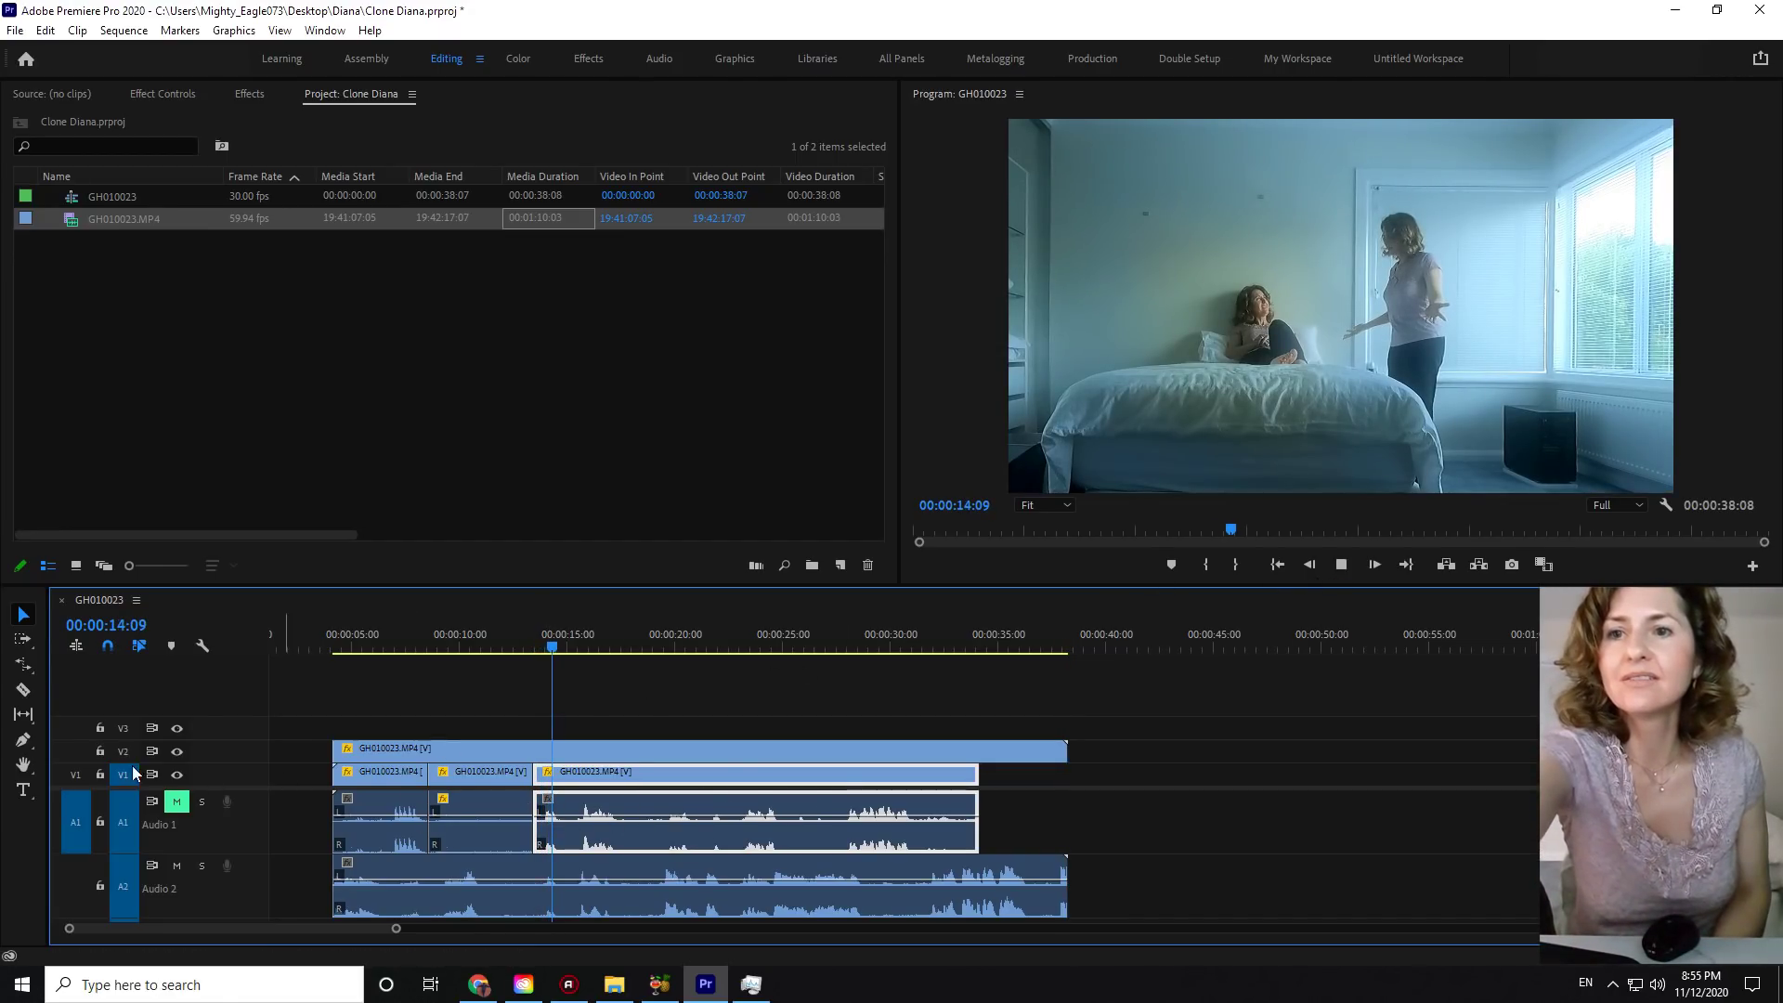
{"action": "left_click", "coordinate": [176, 775]}
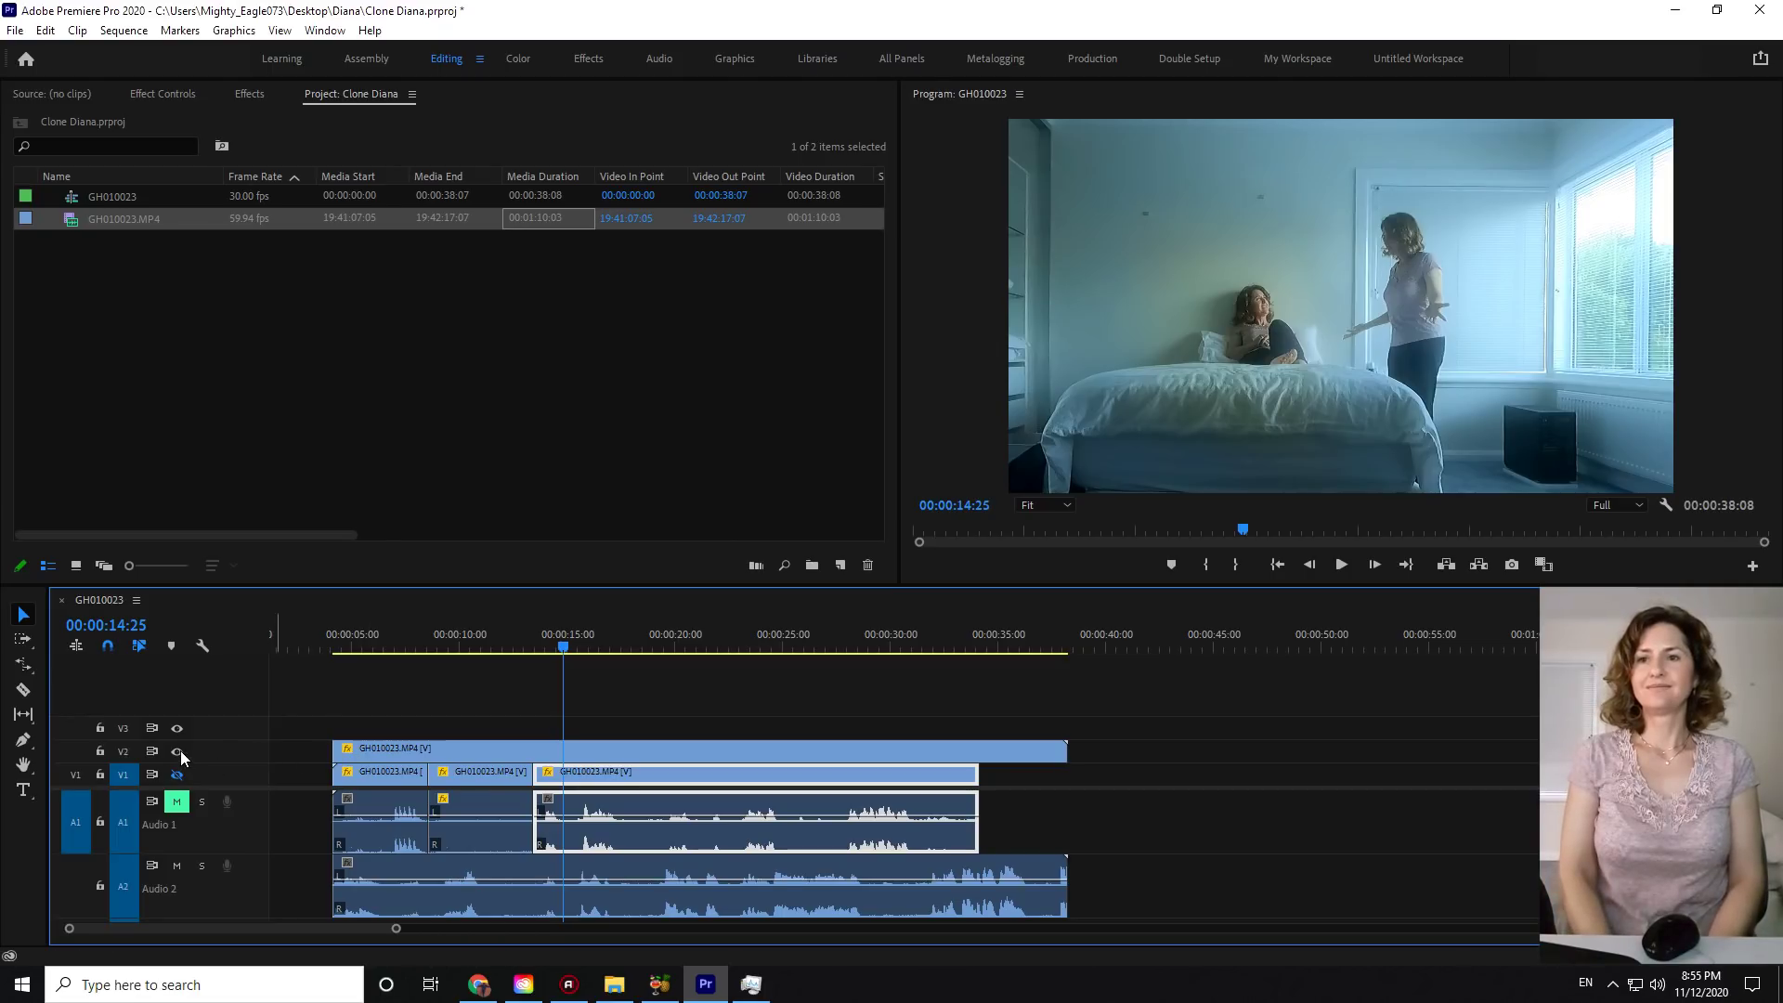
{"action": "left_click", "coordinate": [177, 751]}
- Rate-stretch the middle V1 segment and its A1 audio shorter so they end at 00:00:12:14
{"action": "left_click", "coordinate": [526, 630]}
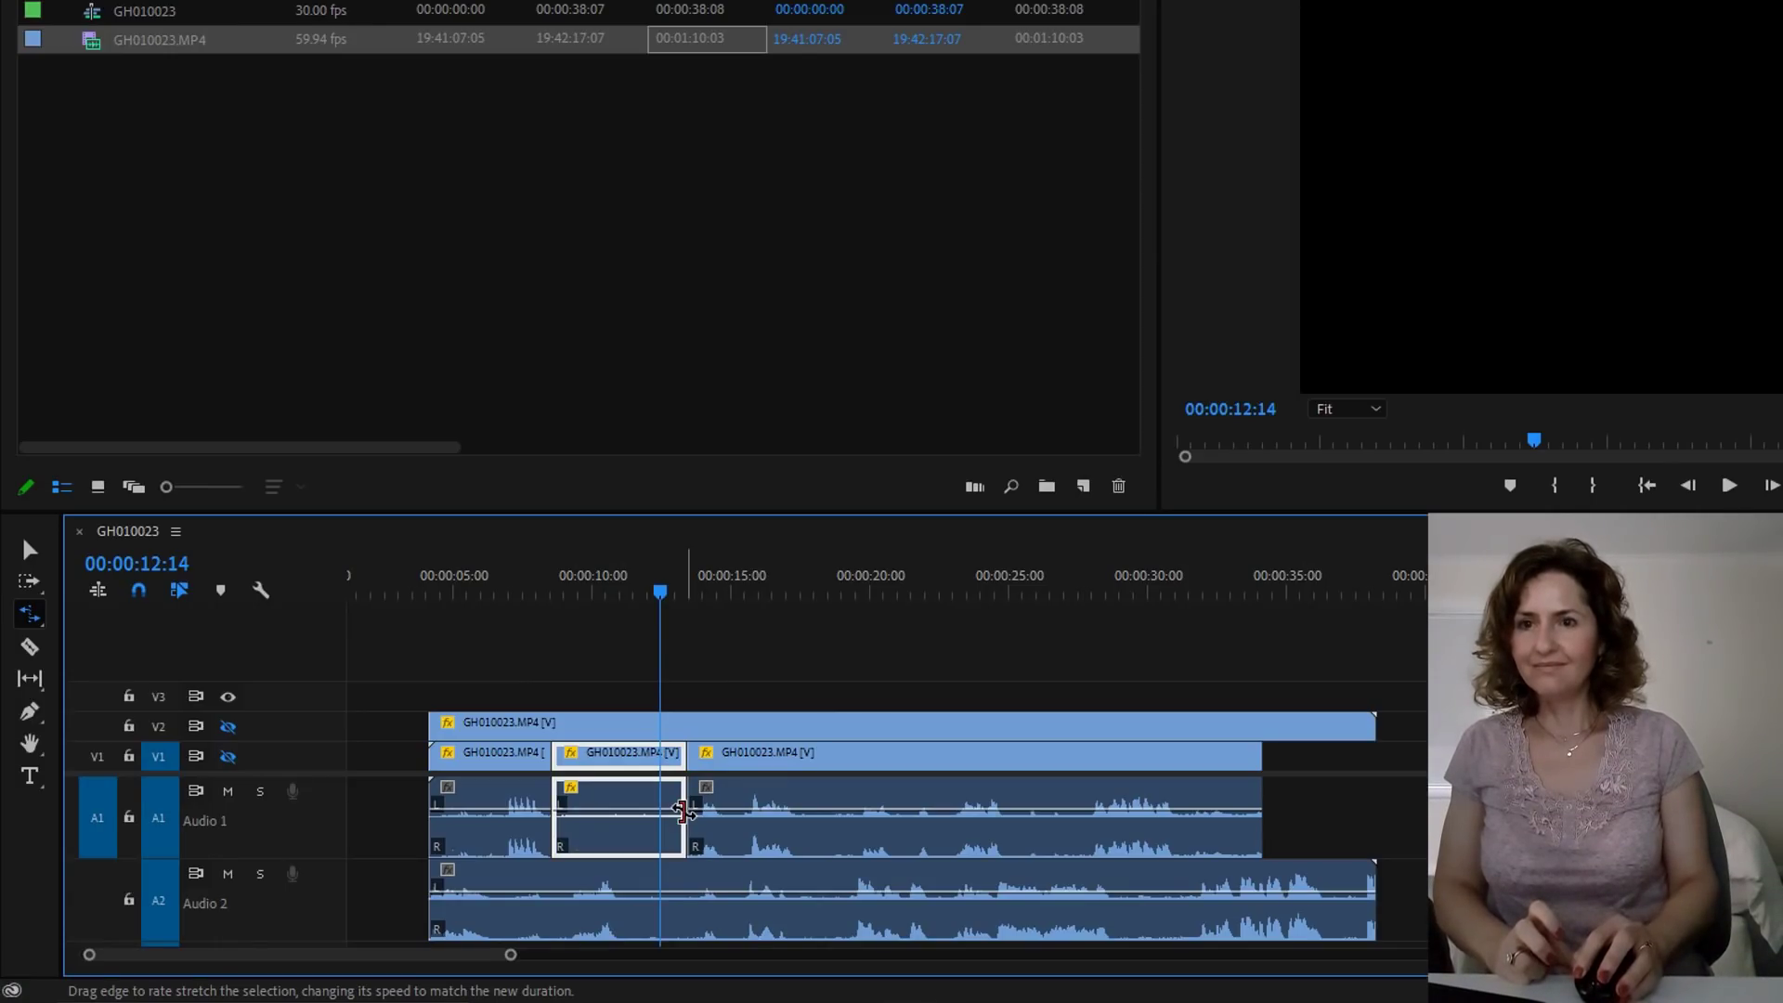
{"action": "left_click_drag", "start_coordinate": [684, 812], "coordinate": [663, 813]}
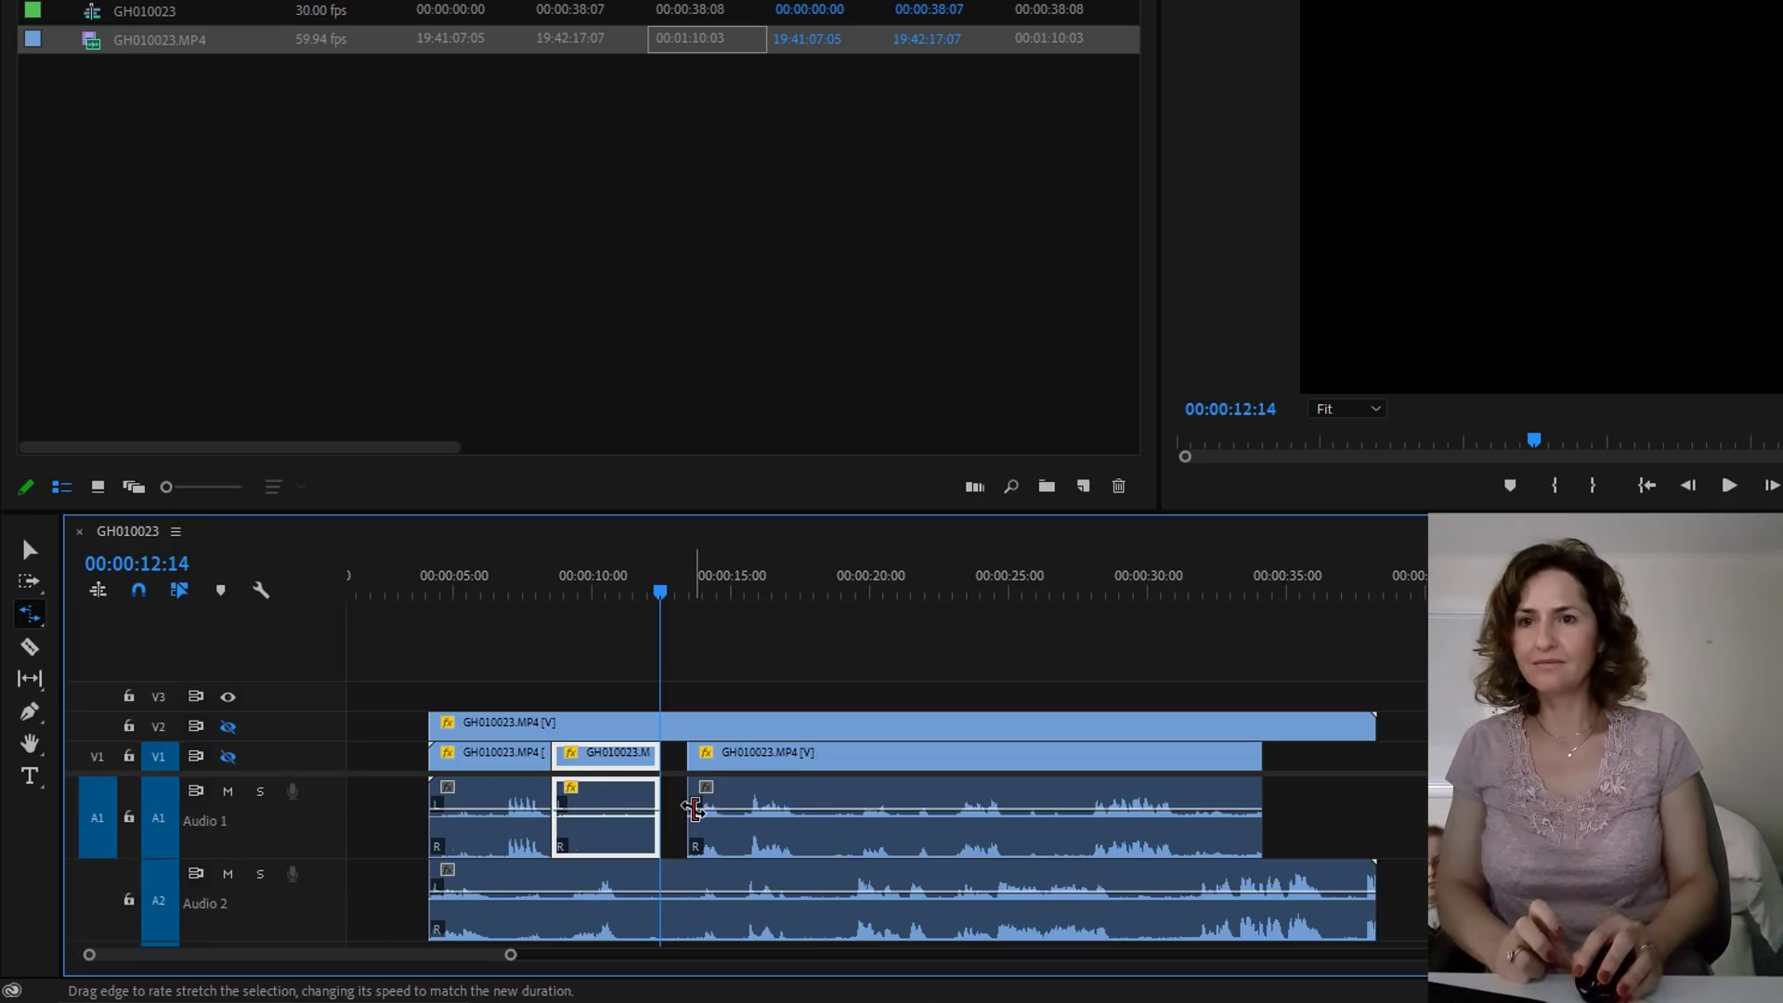
- Try rate-stretching the start of the last V1 segment back to the middle segment, and undo that stretch
{"action": "left_click", "coordinate": [695, 810]}
{"action": "left_click_drag", "start_coordinate": [695, 810], "coordinate": [686, 821]}
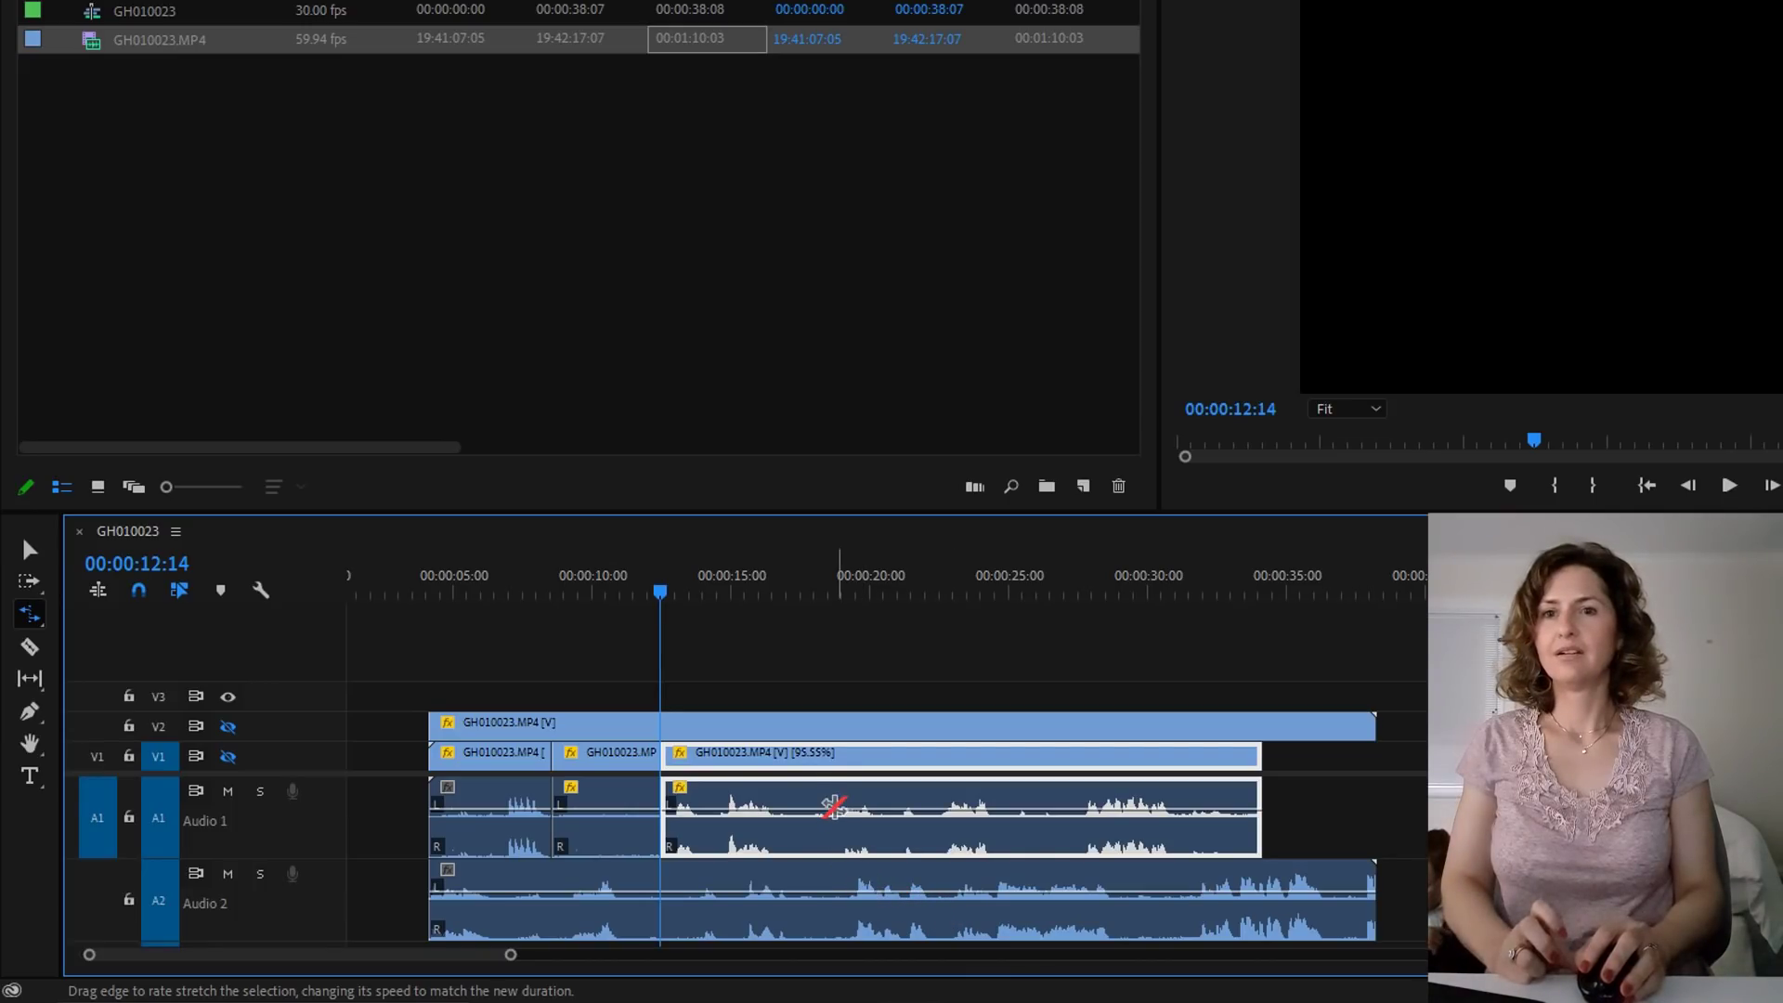
{"action": "key", "text": "ctrl+z"}
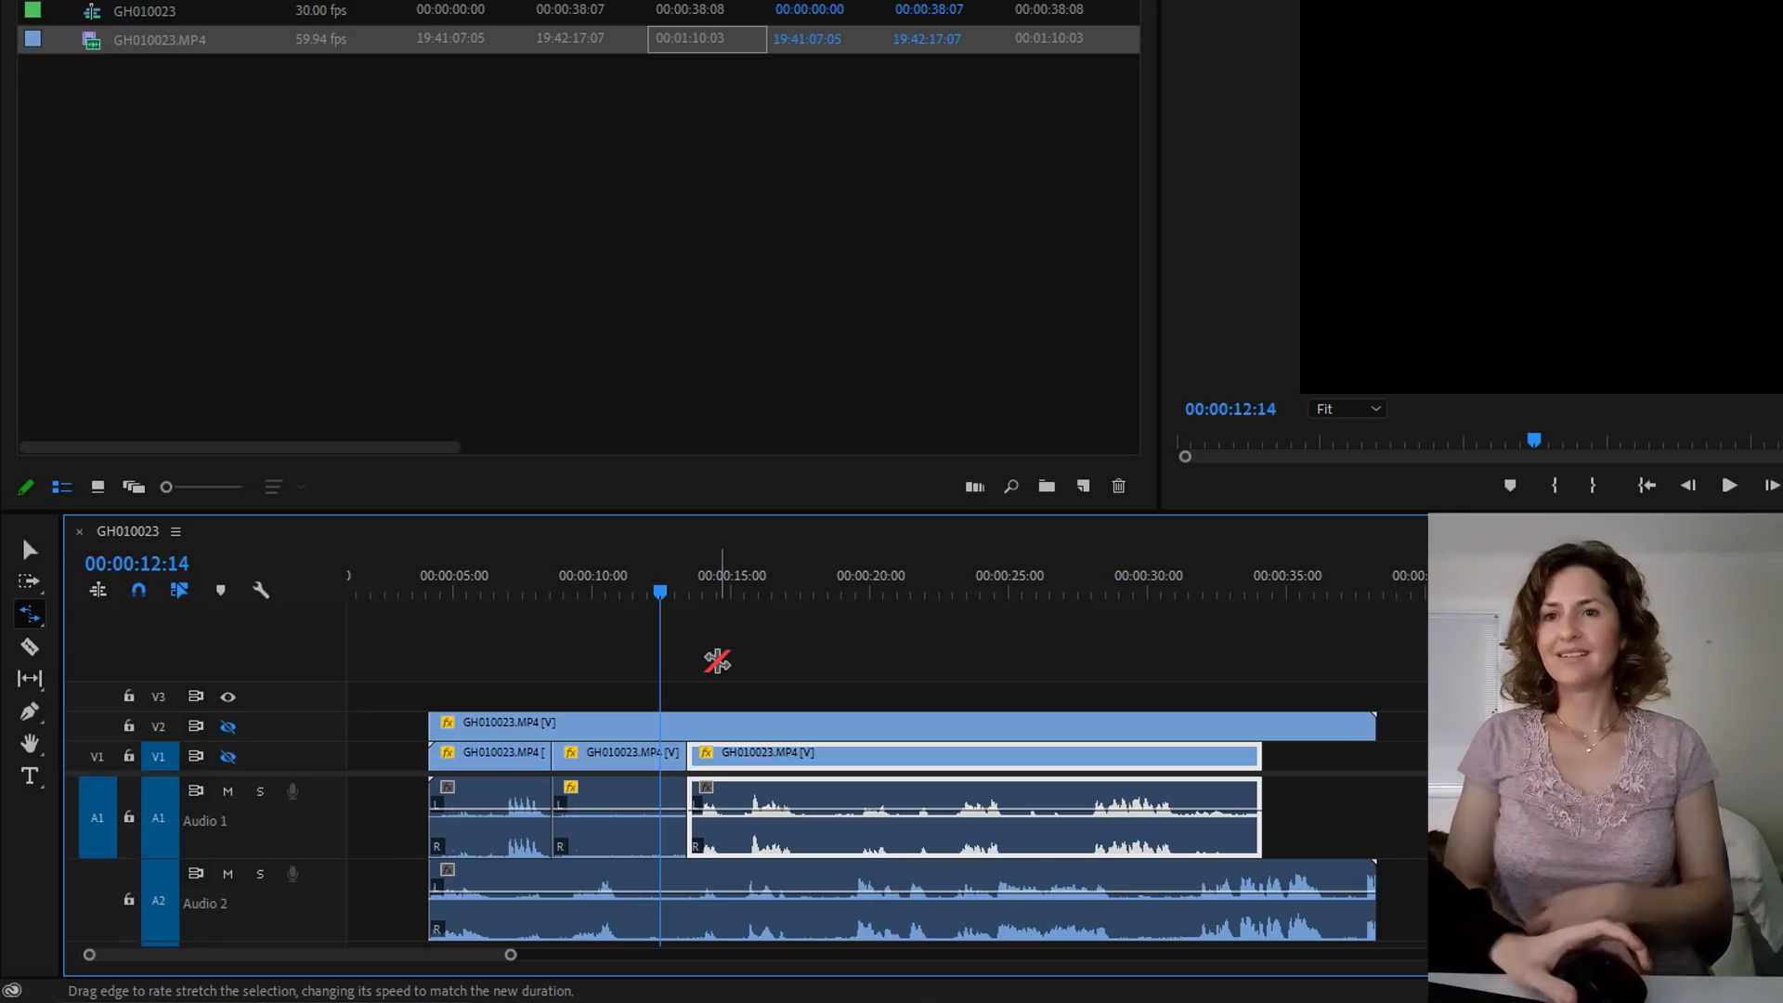
{"action": "key", "text": "ctrl+z"}
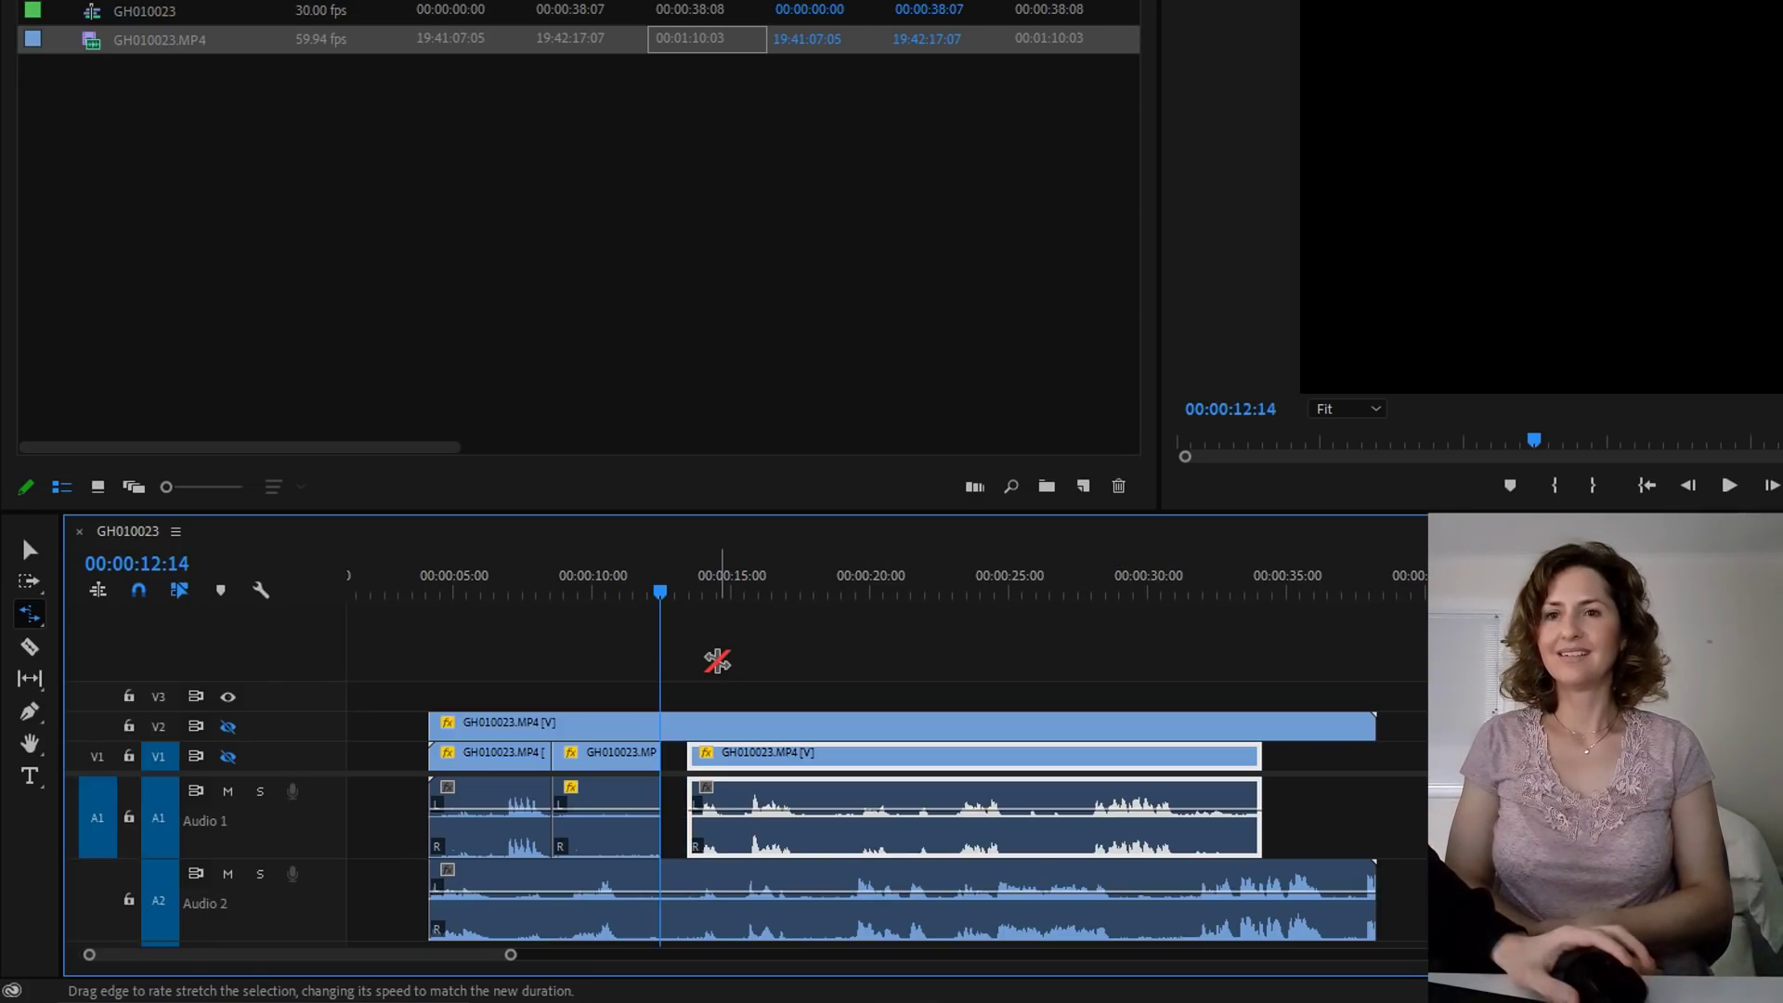
- Move the last V1 segment with its A1 audio earlier so it starts at 00:00:12:14
{"action": "key", "text": "v"}
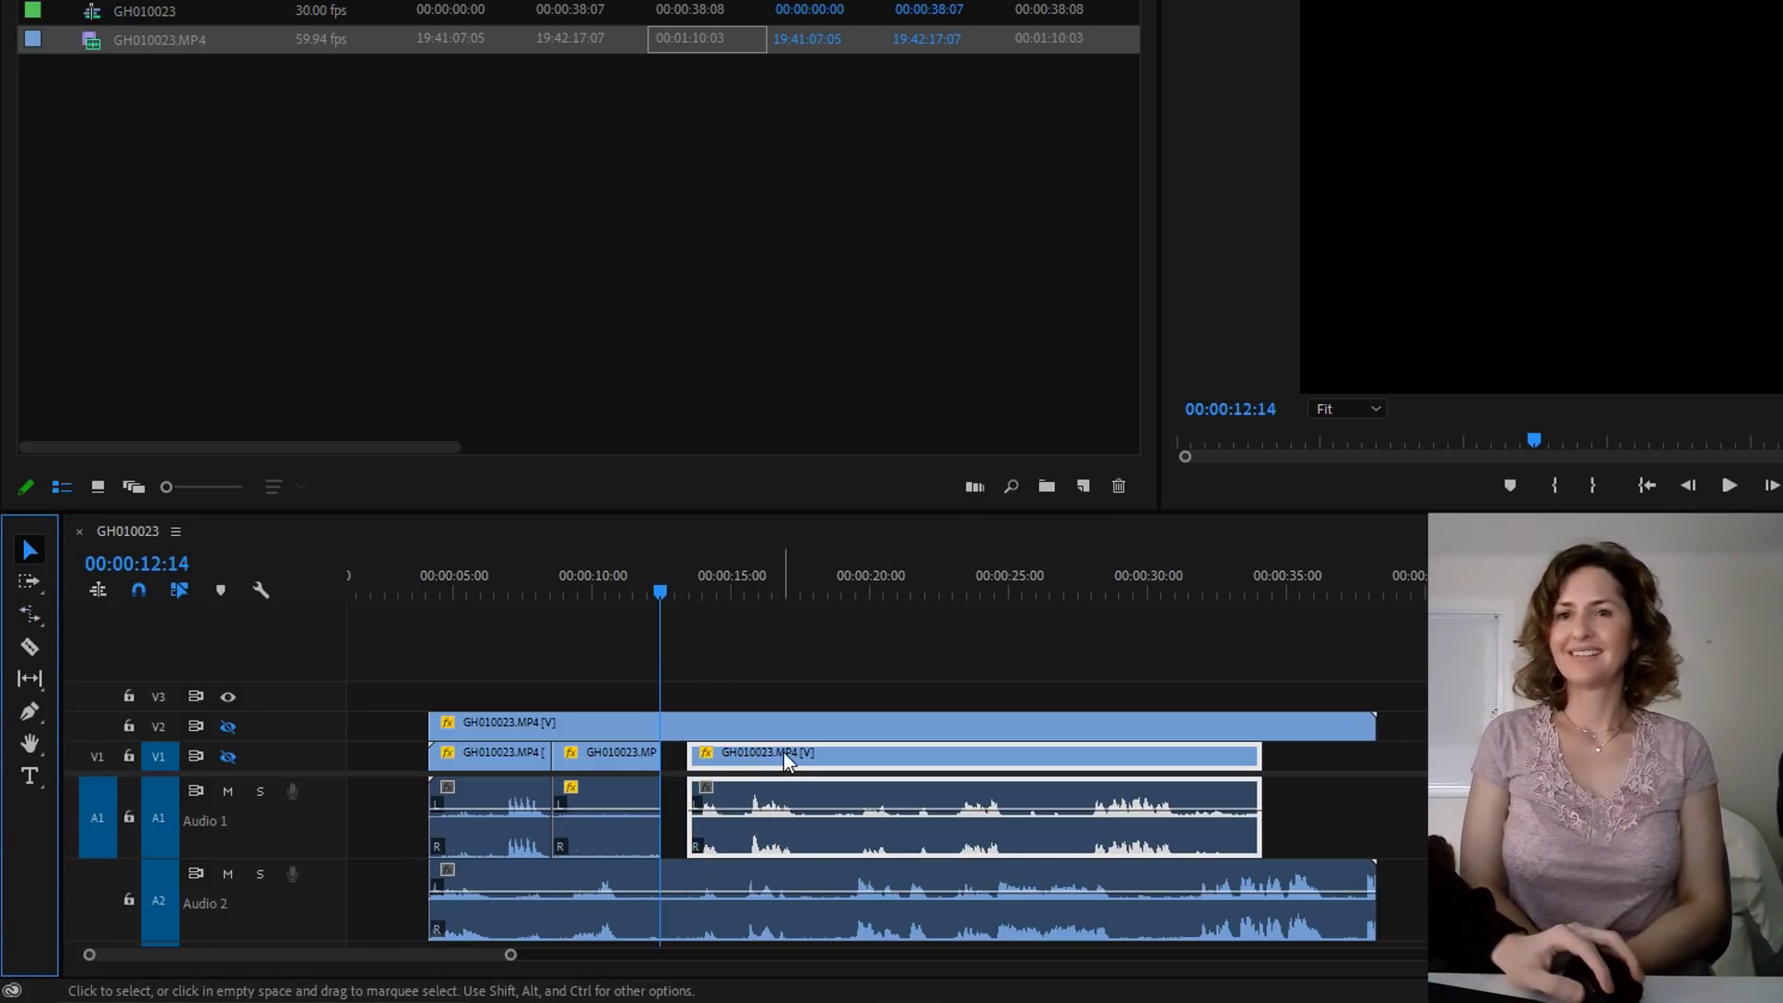
{"action": "left_click_drag", "start_coordinate": [784, 753], "coordinate": [757, 754]}
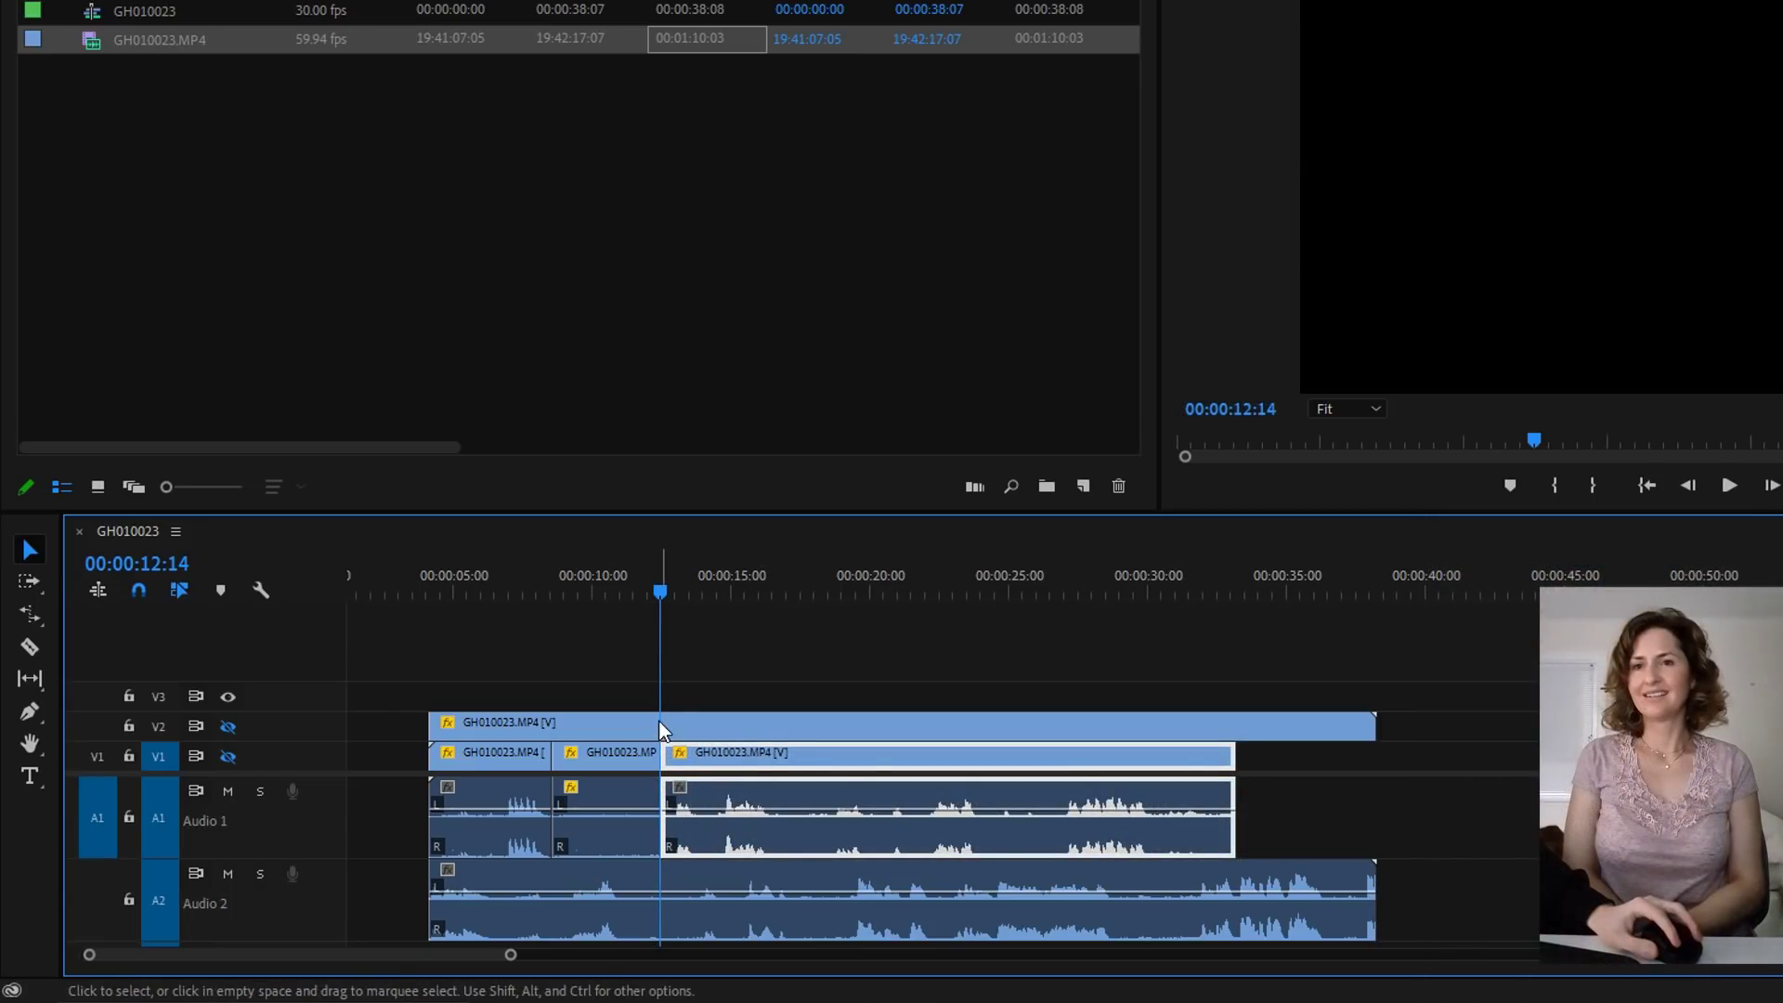
- Play back the sequence from several points, including 00:00:09:09, to check the timing between the two clones
{"action": "left_click", "coordinate": [1730, 485]}
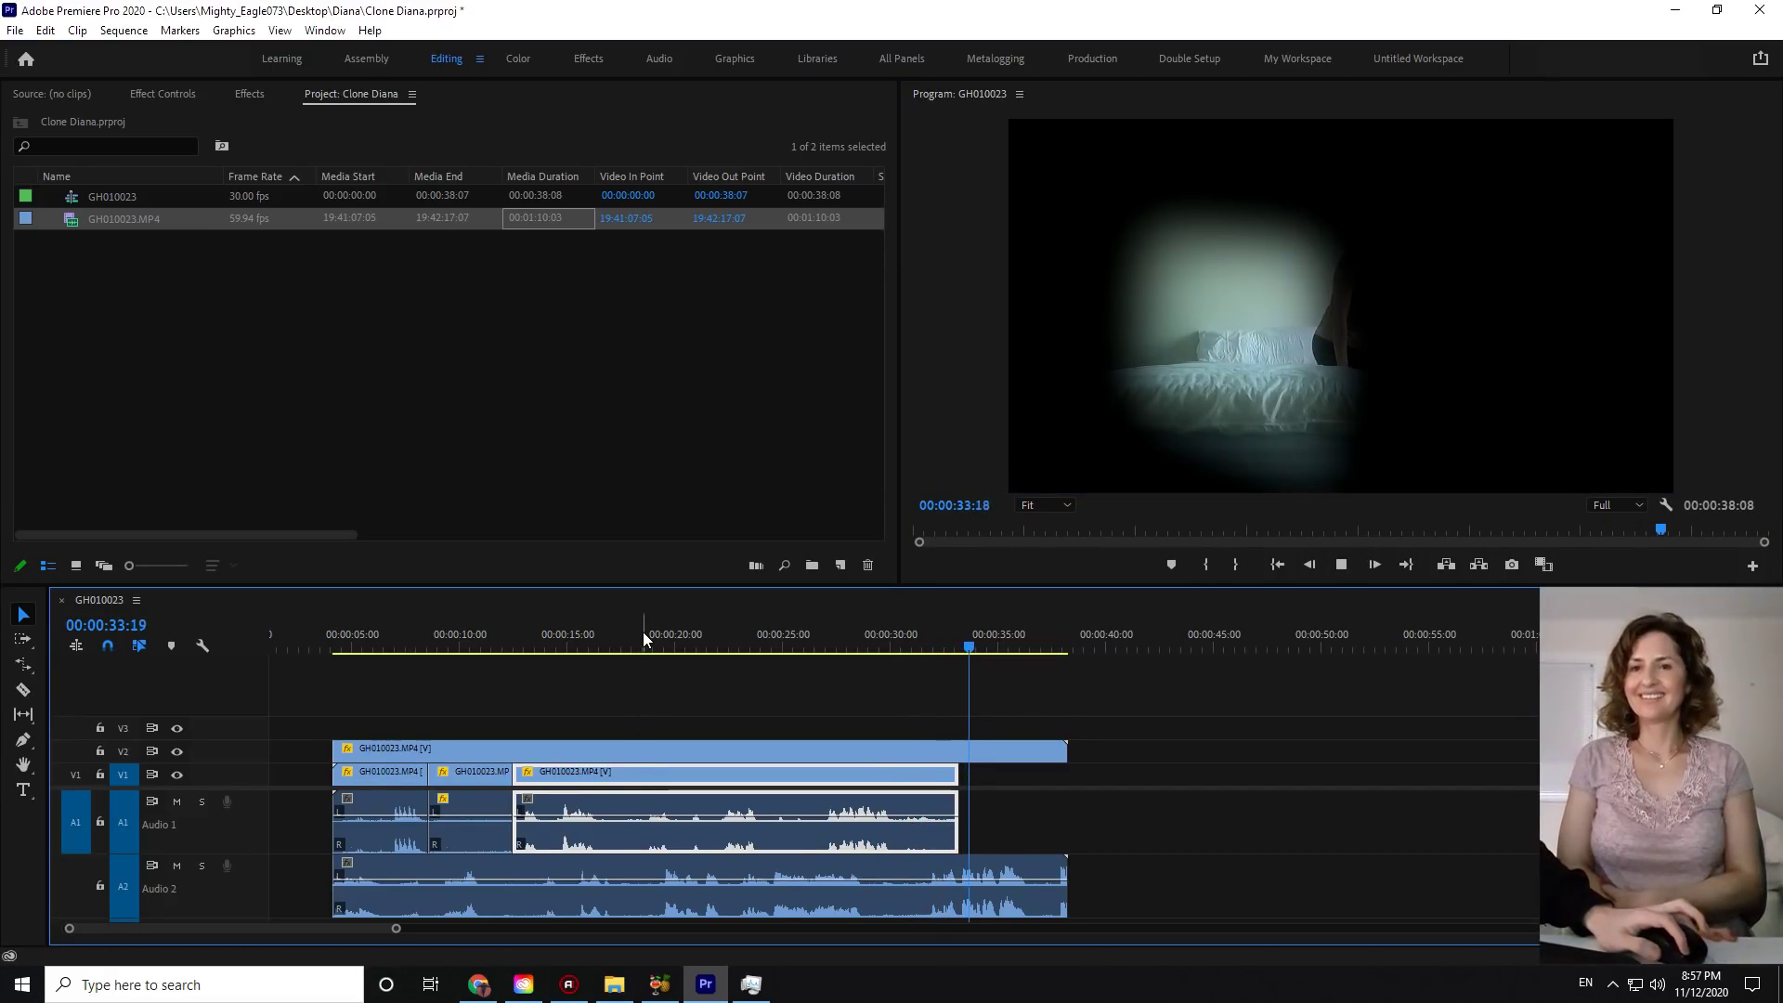
{"action": "left_click", "coordinate": [640, 634]}
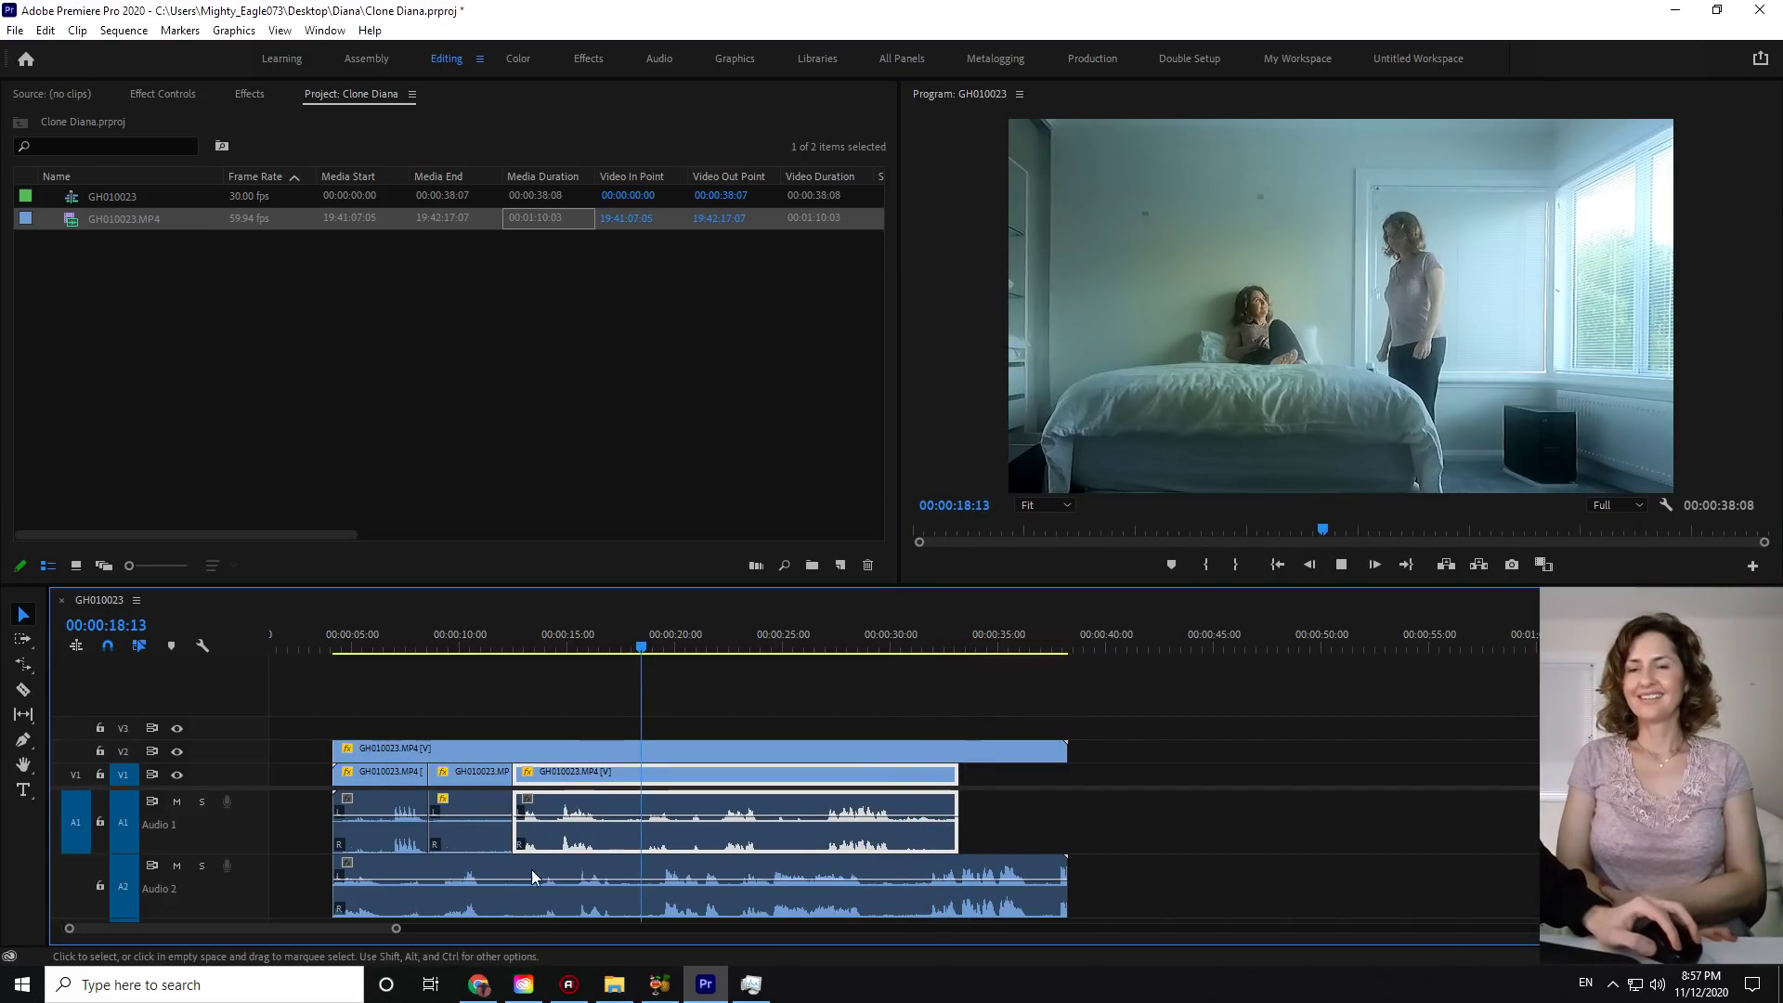
{"action": "left_click", "coordinate": [474, 632]}
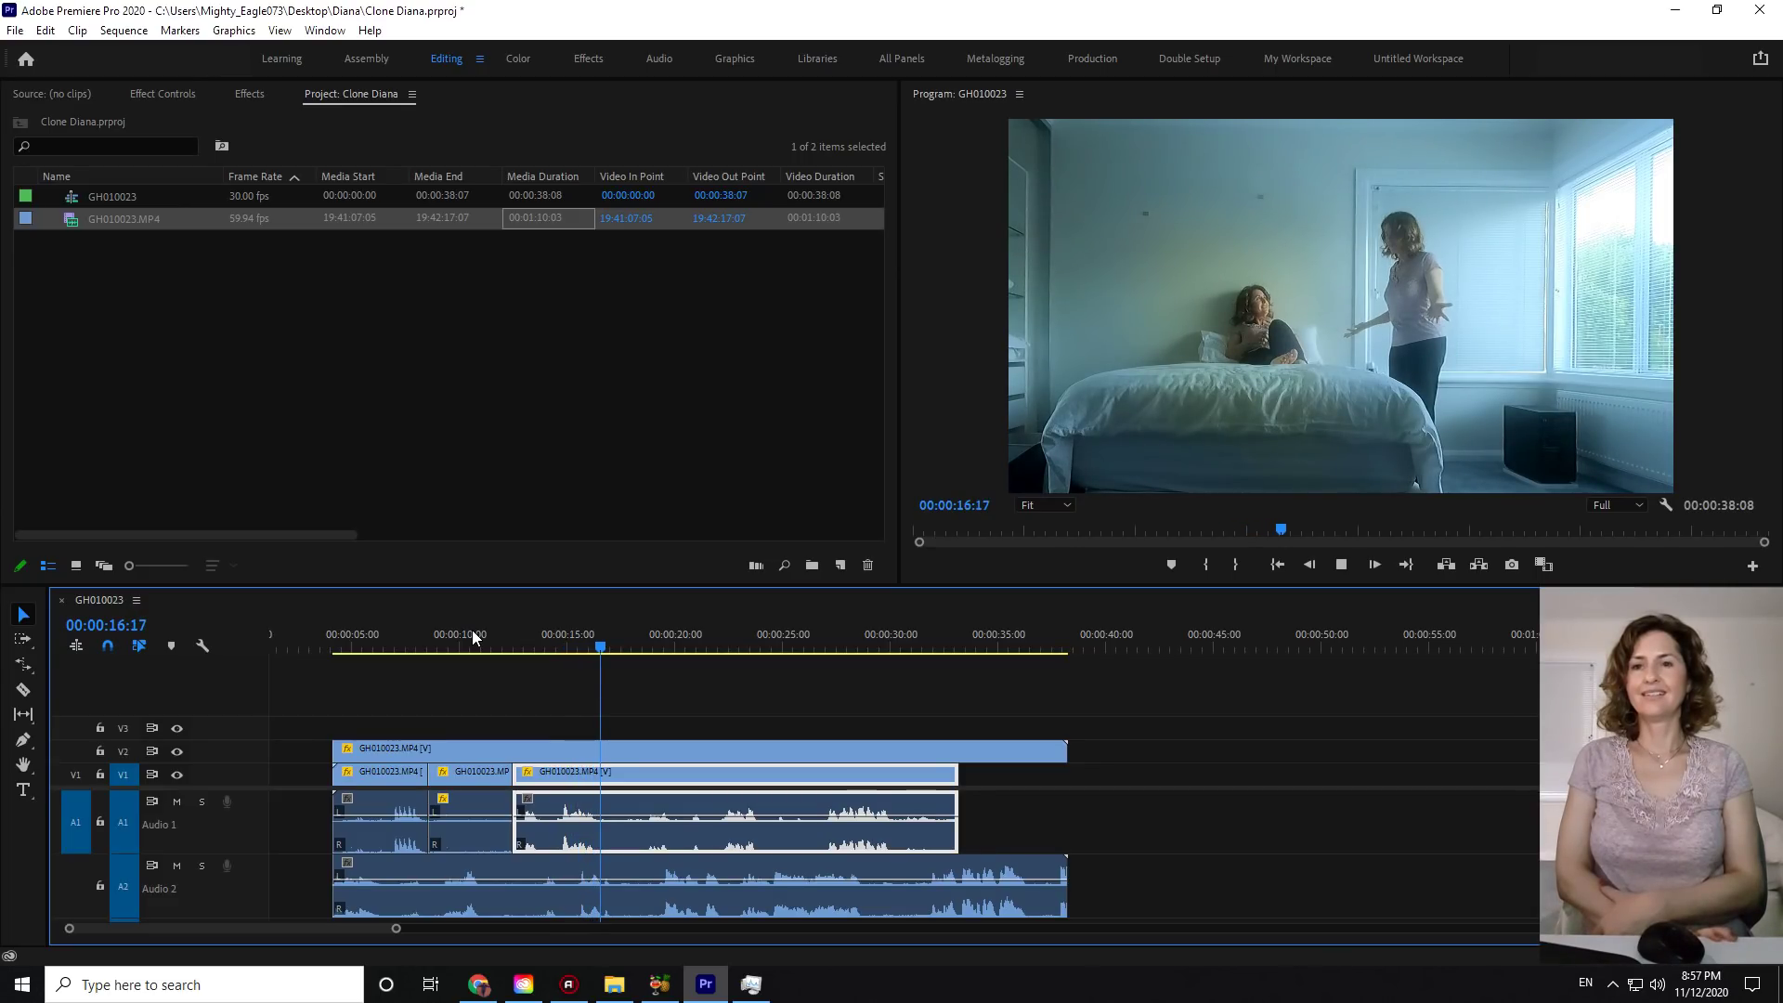
{"action": "key", "text": "space"}
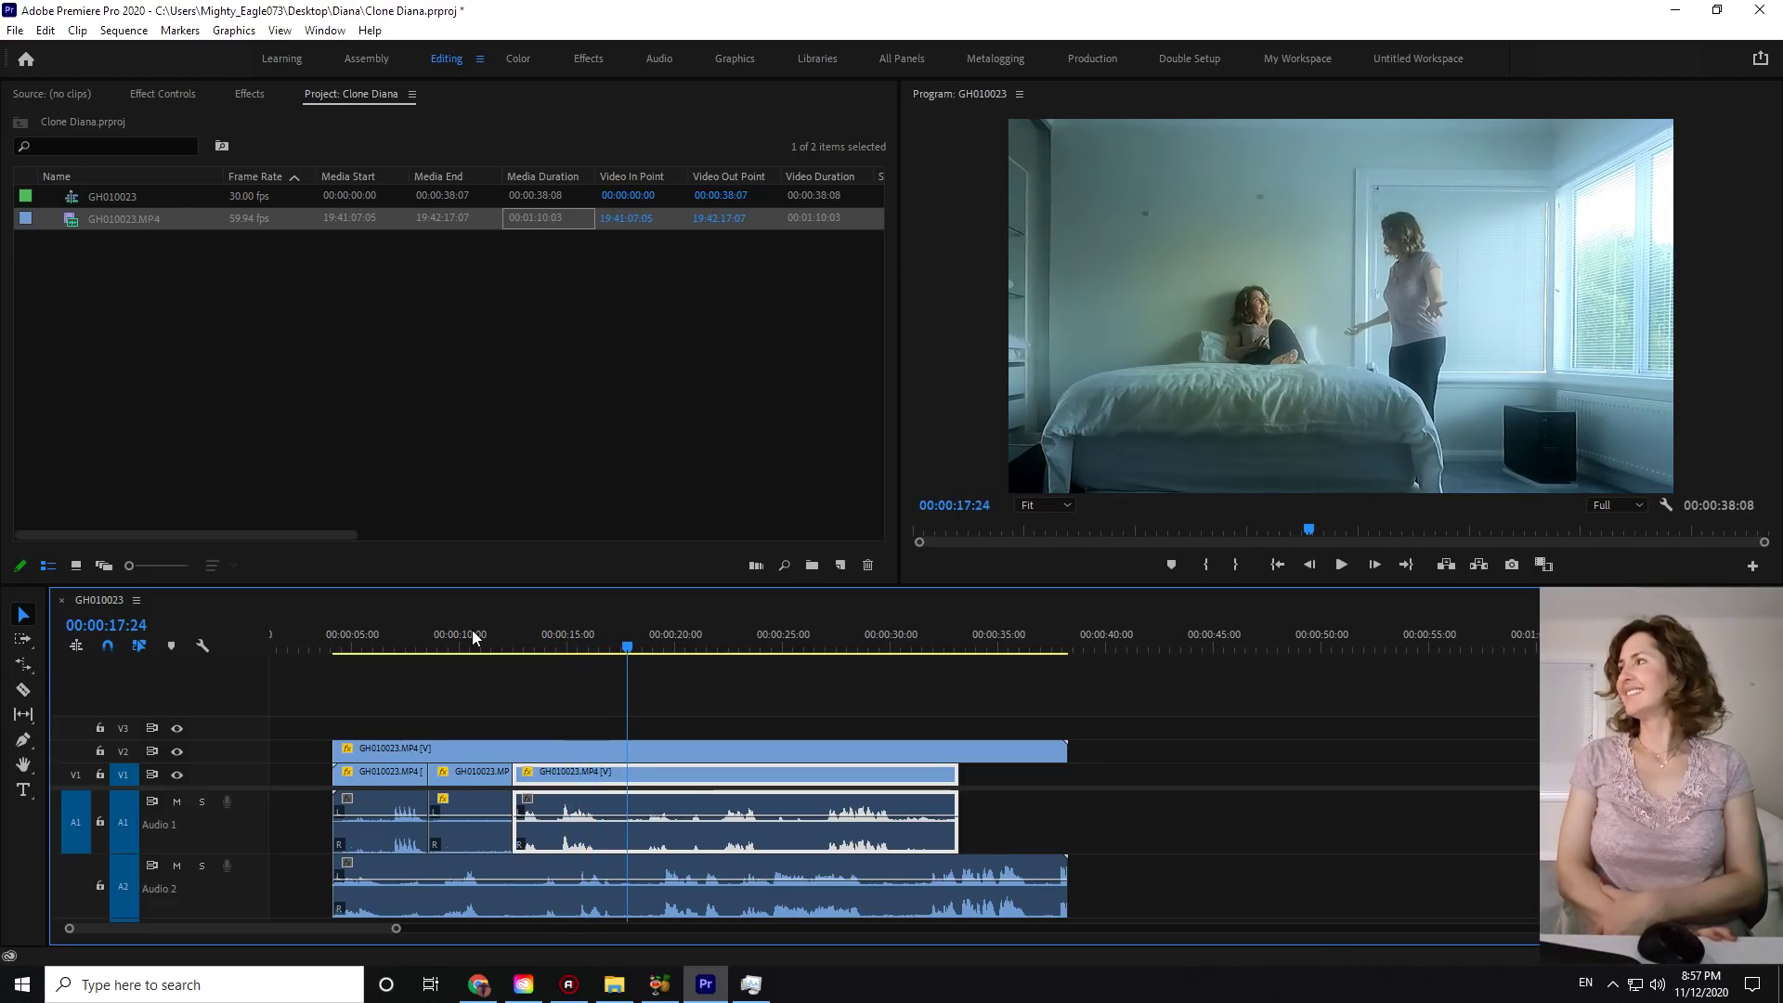
{"action": "left_click", "coordinate": [446, 626]}
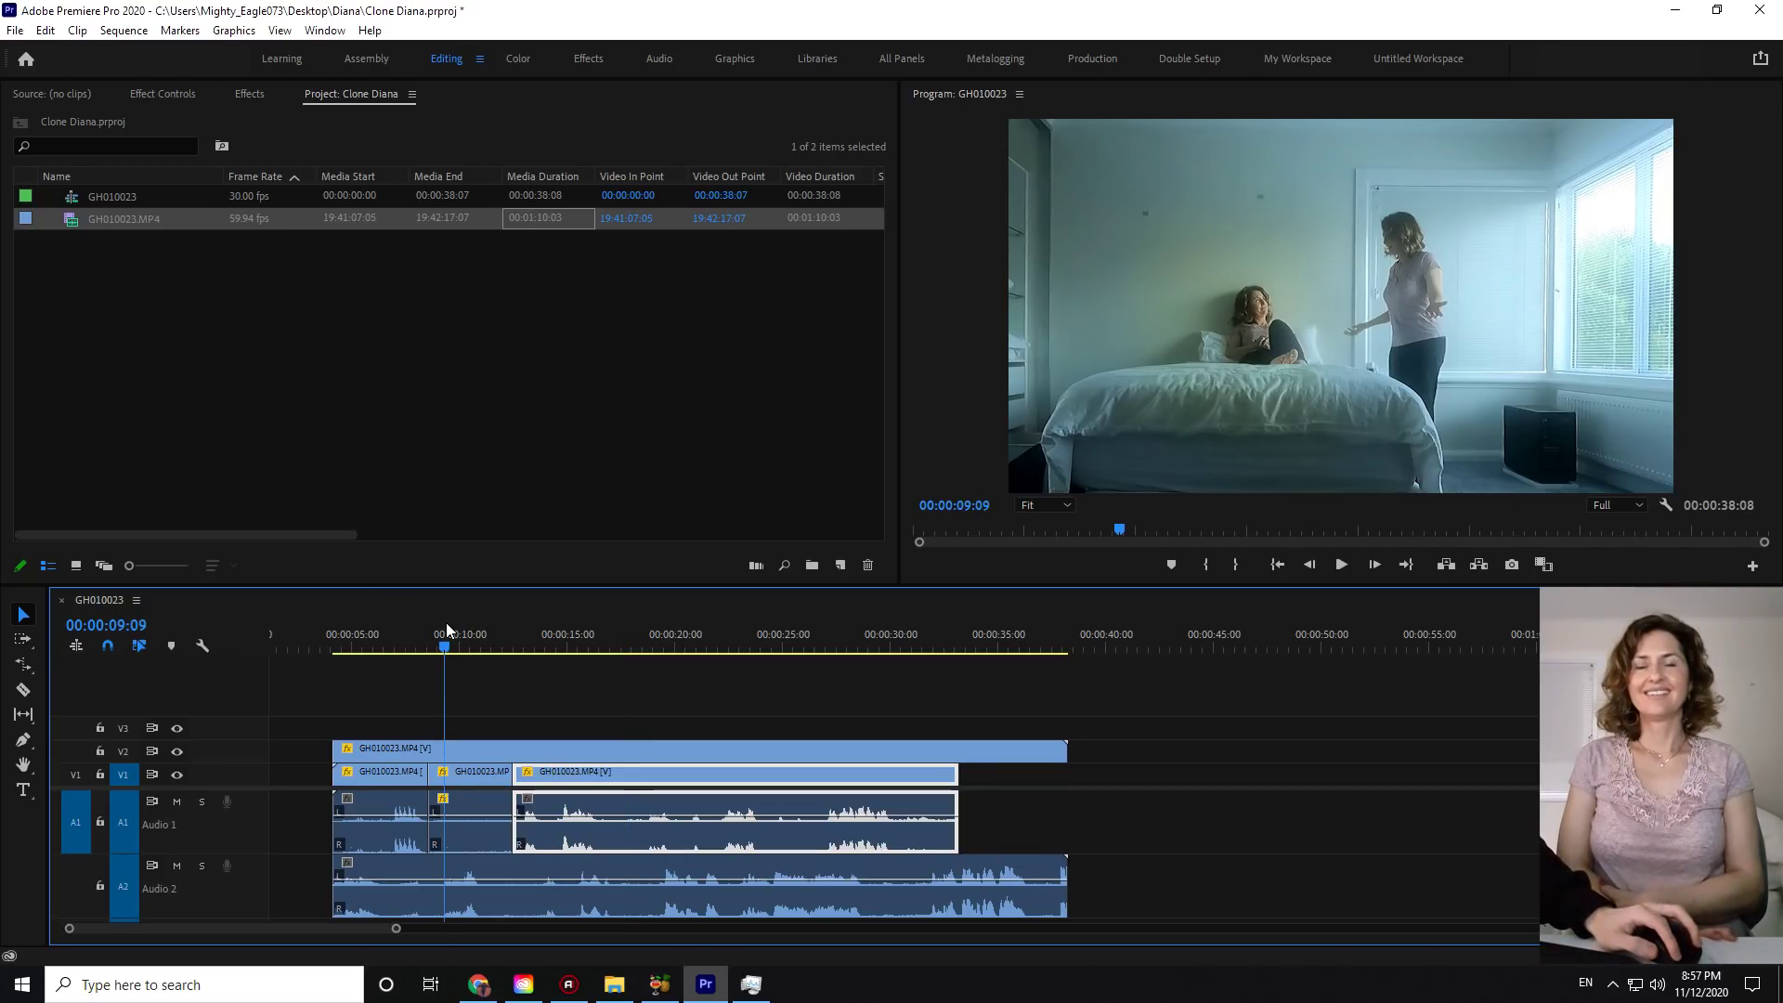
{"action": "key", "text": "space"}
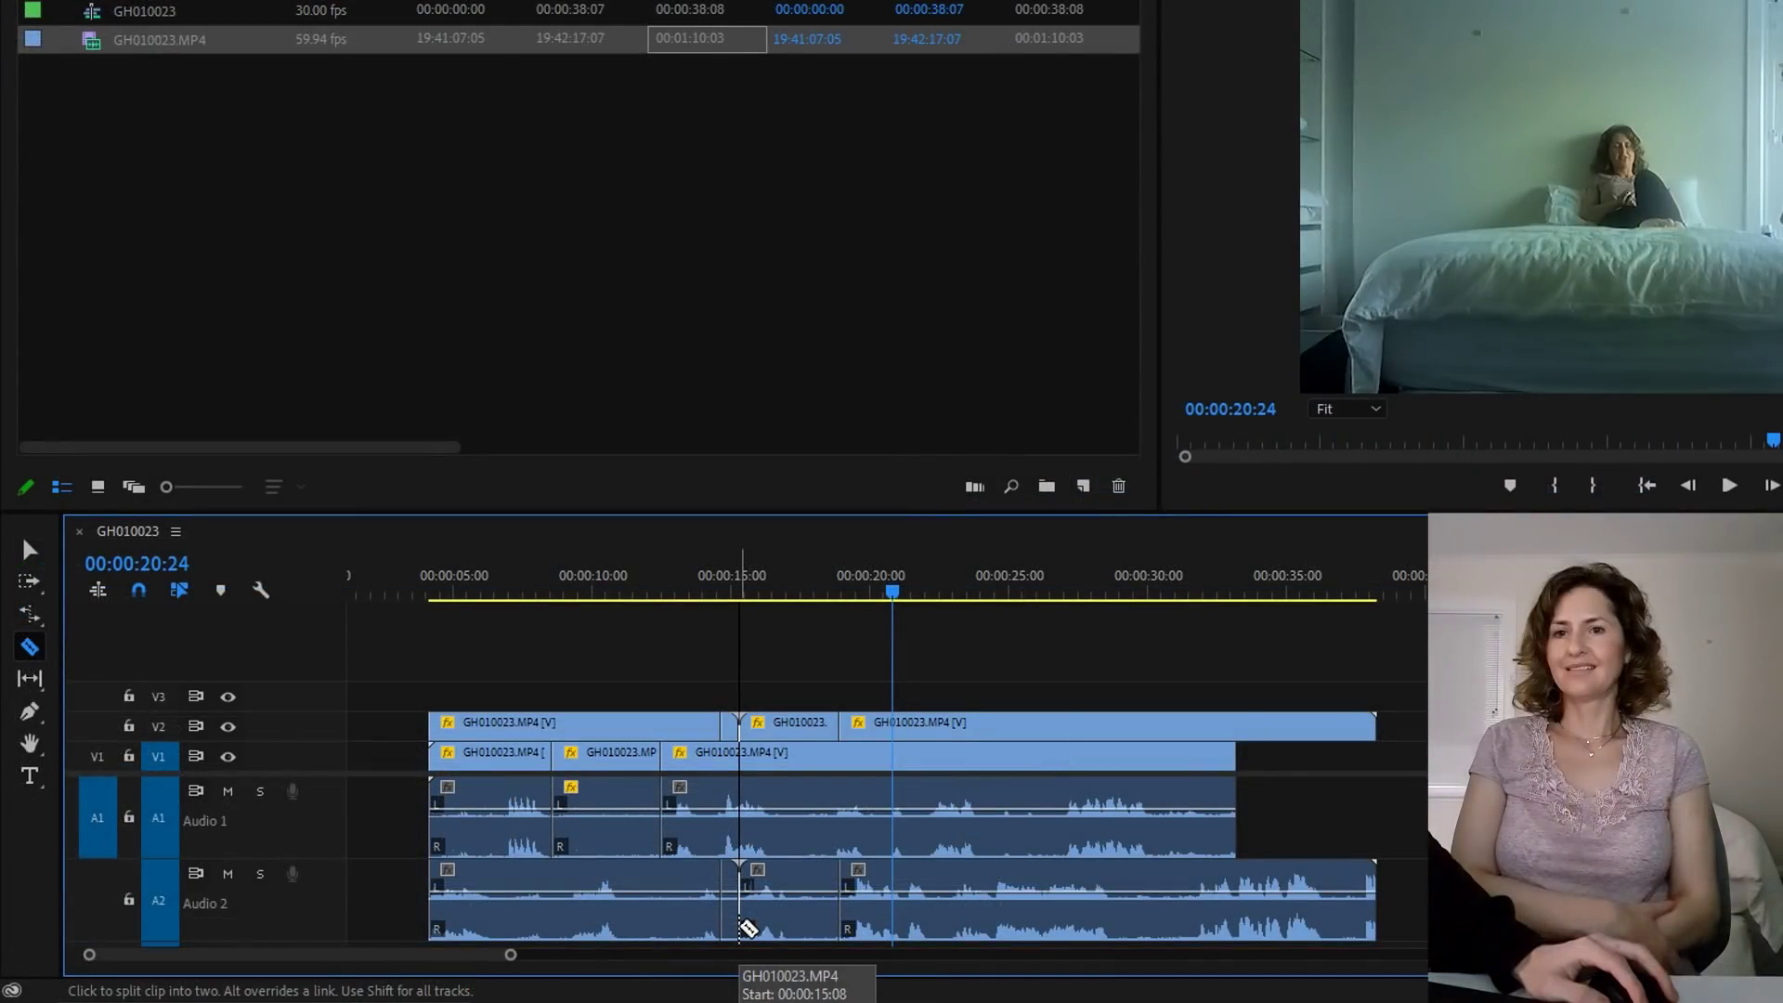
- Split the V2 clip and its A2 audio at 00:00:15:08
{"action": "left_click", "coordinate": [740, 925]}
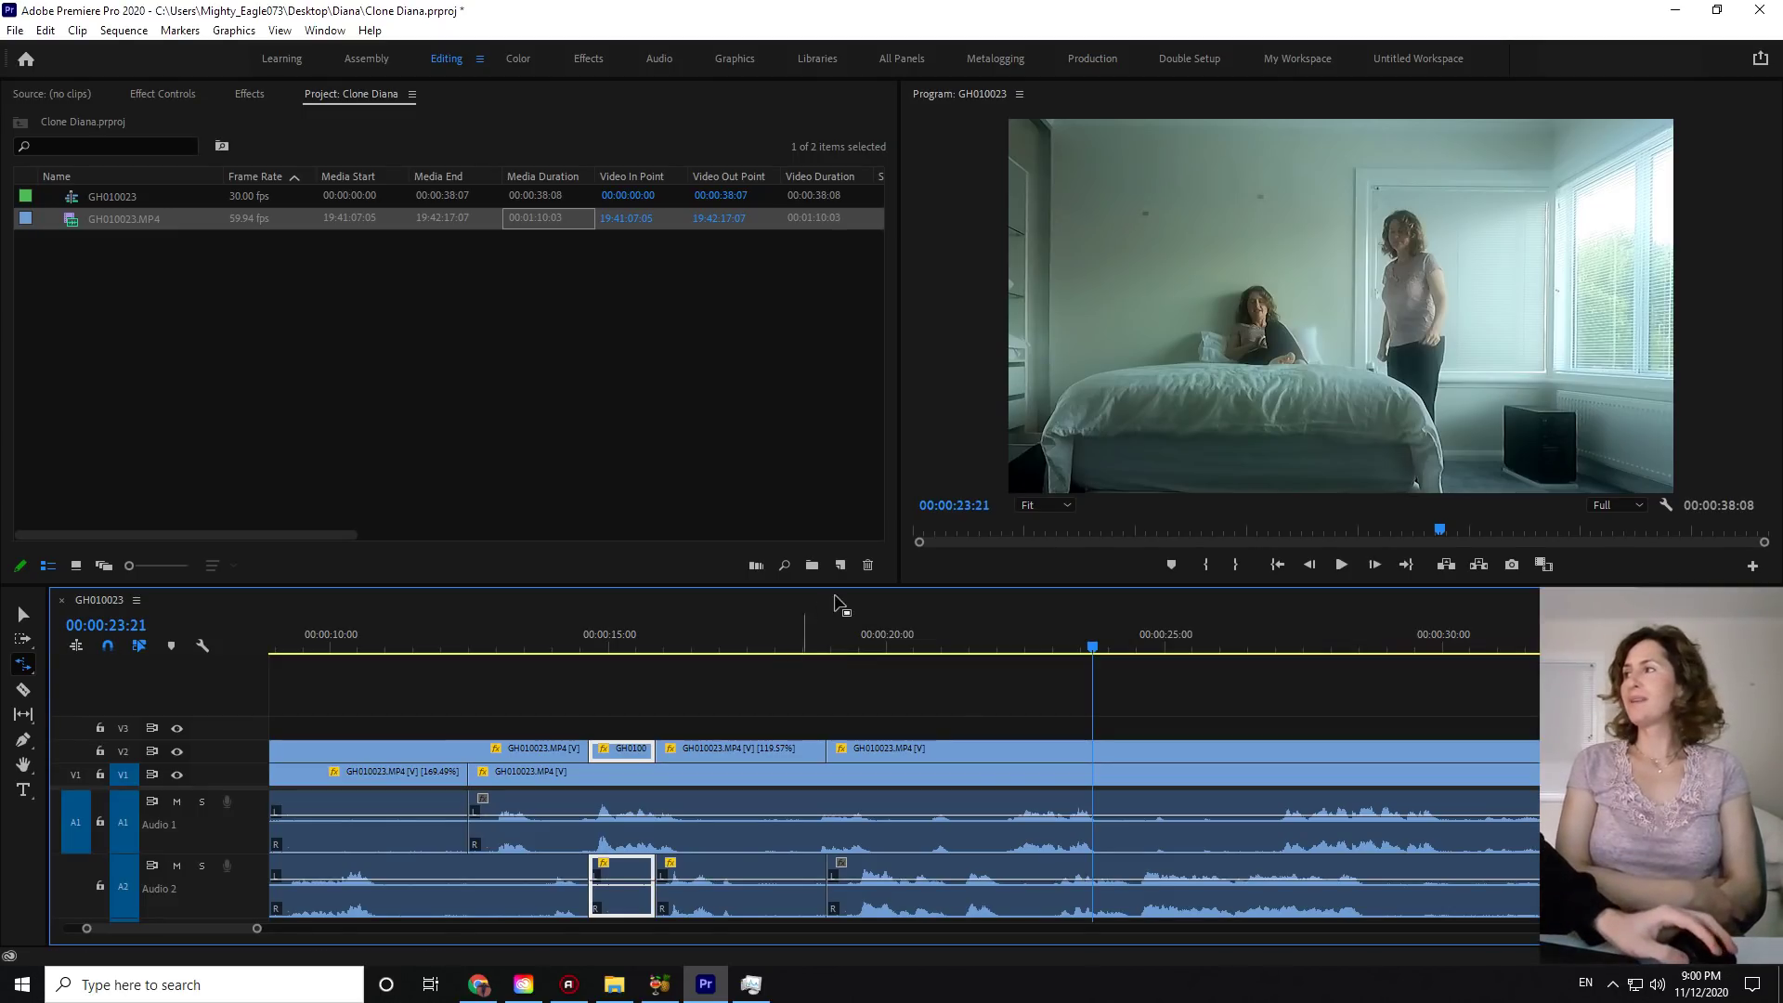
- Play back from about 00:00:11:20 through the rate-stretched V2 segments to check their synchronization
{"action": "left_click", "coordinate": [426, 639]}
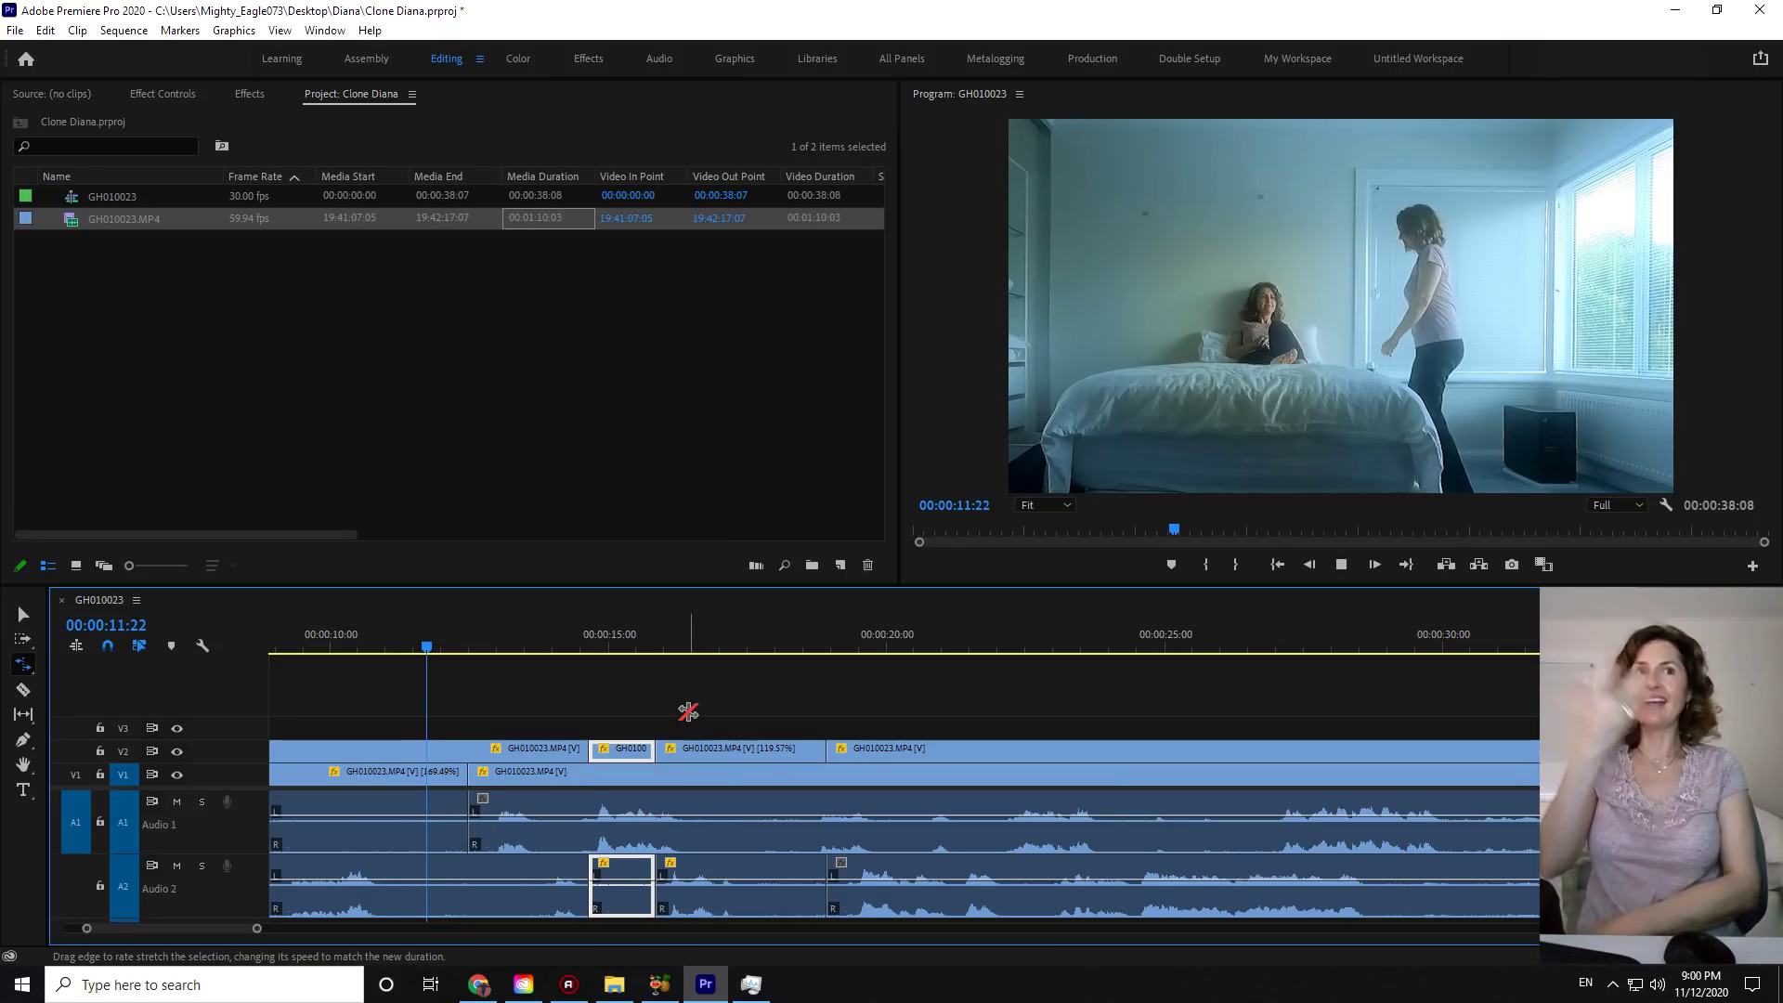
{"action": "key", "text": "space"}
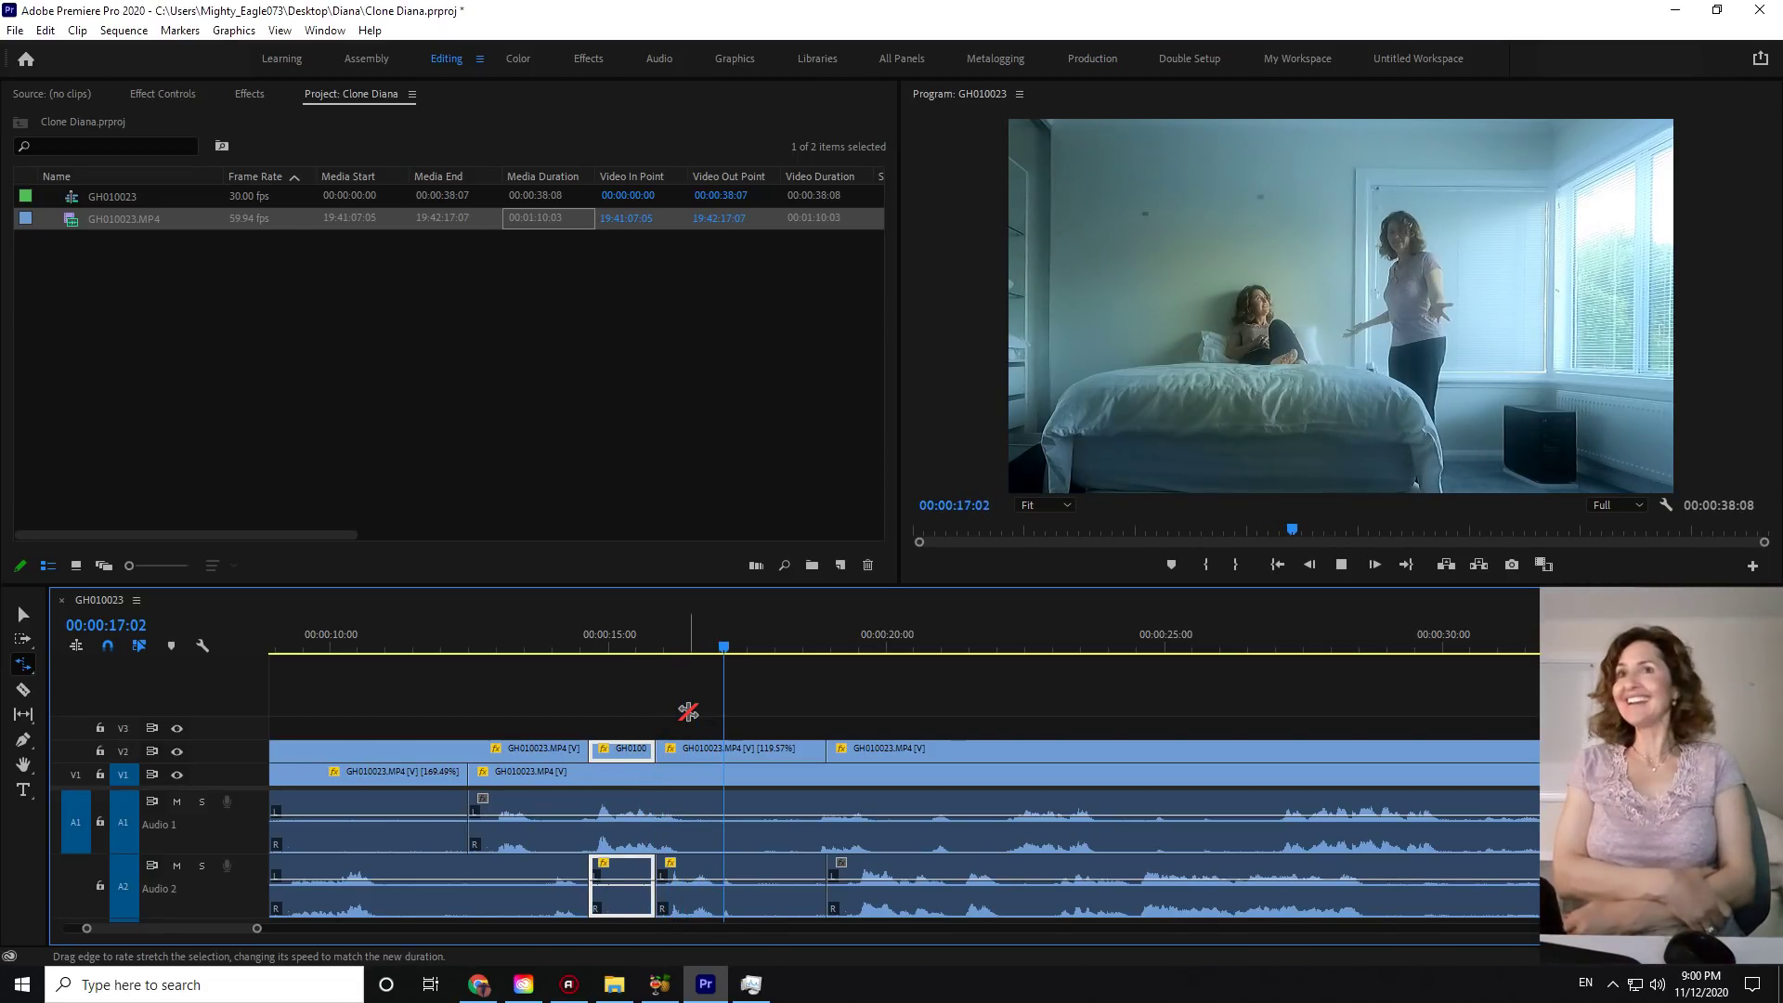
{"action": "key", "text": "space"}
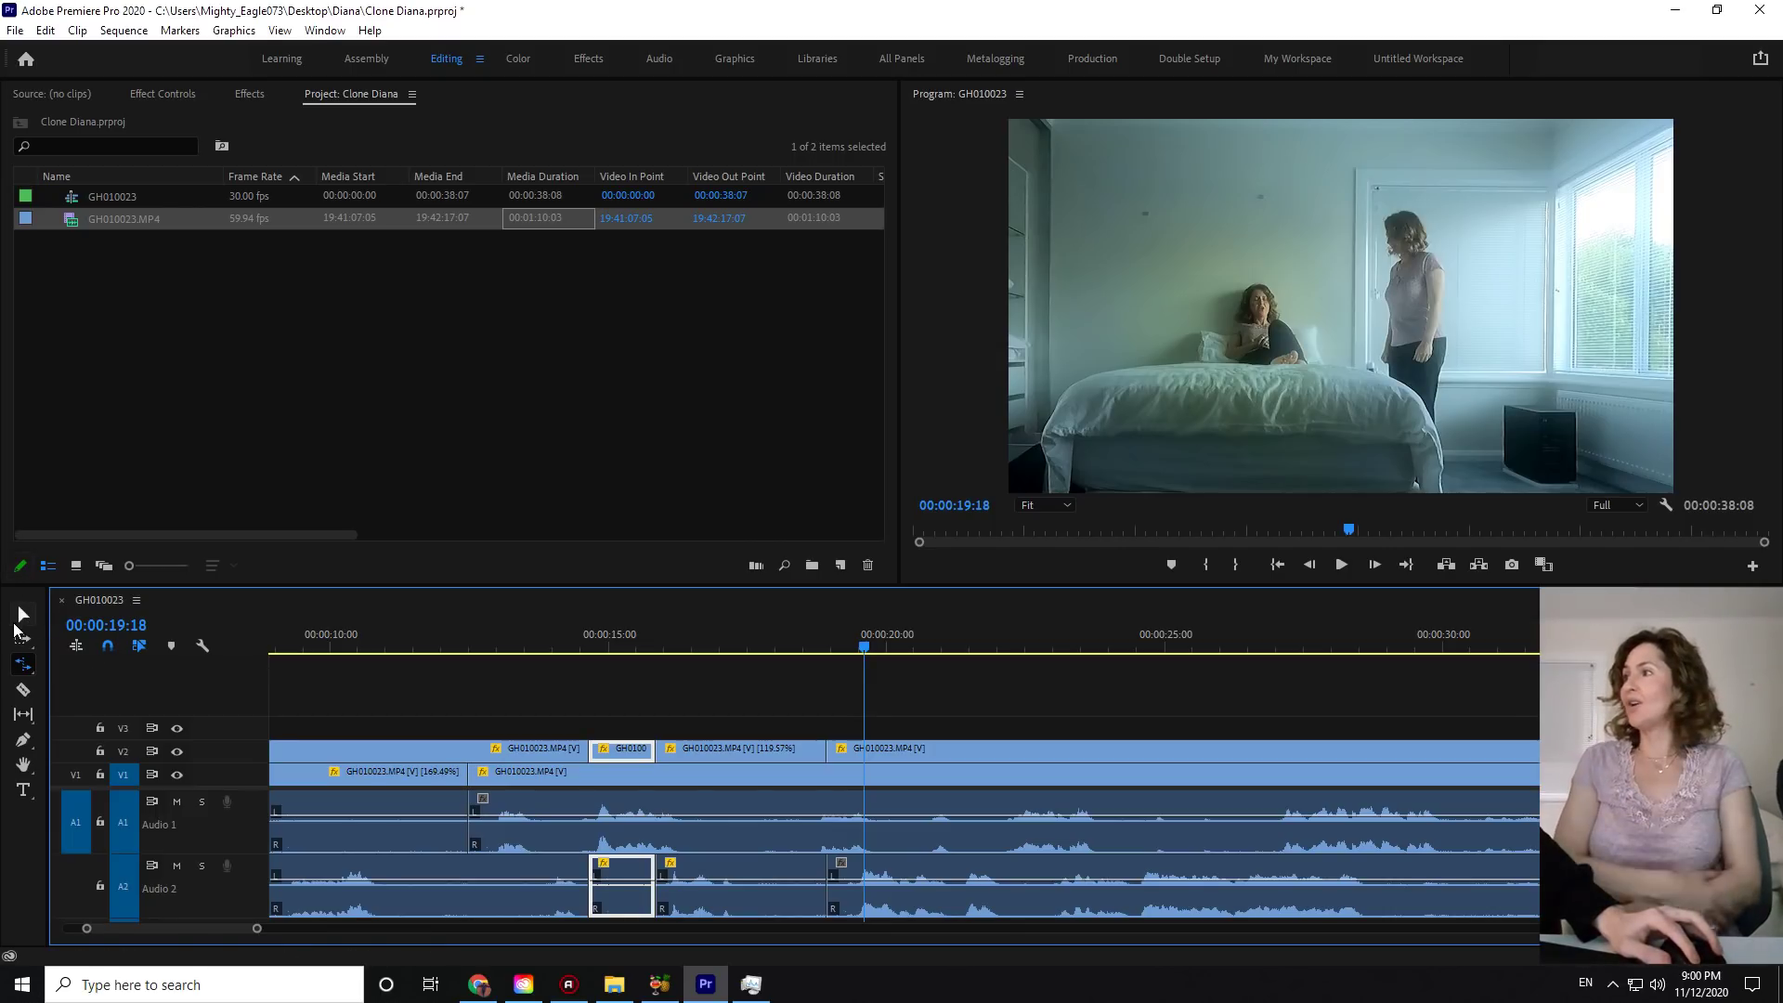
- Apply the Pitch Shifter audio effect from Time and Pitch to the A2 audio of the 119.57% V2 segment
{"action": "left_click", "coordinate": [17, 621]}
{"action": "left_click", "coordinate": [743, 874]}
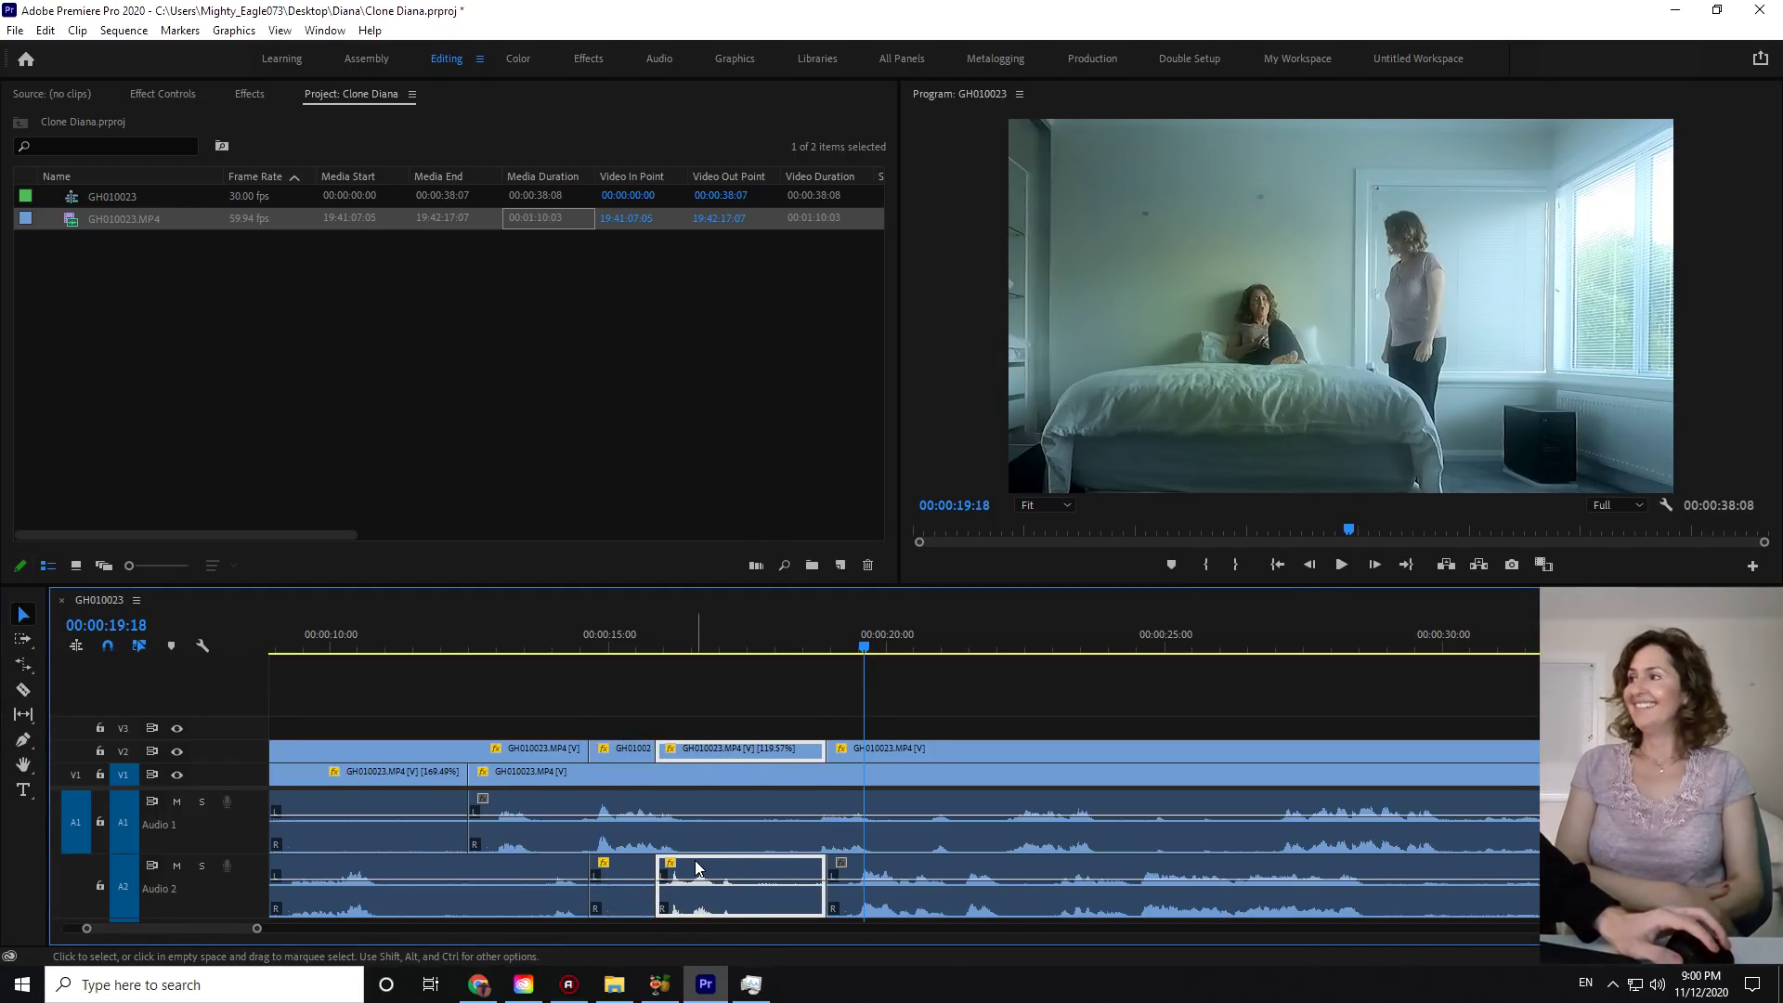
{"action": "right_click", "coordinate": [699, 879]}
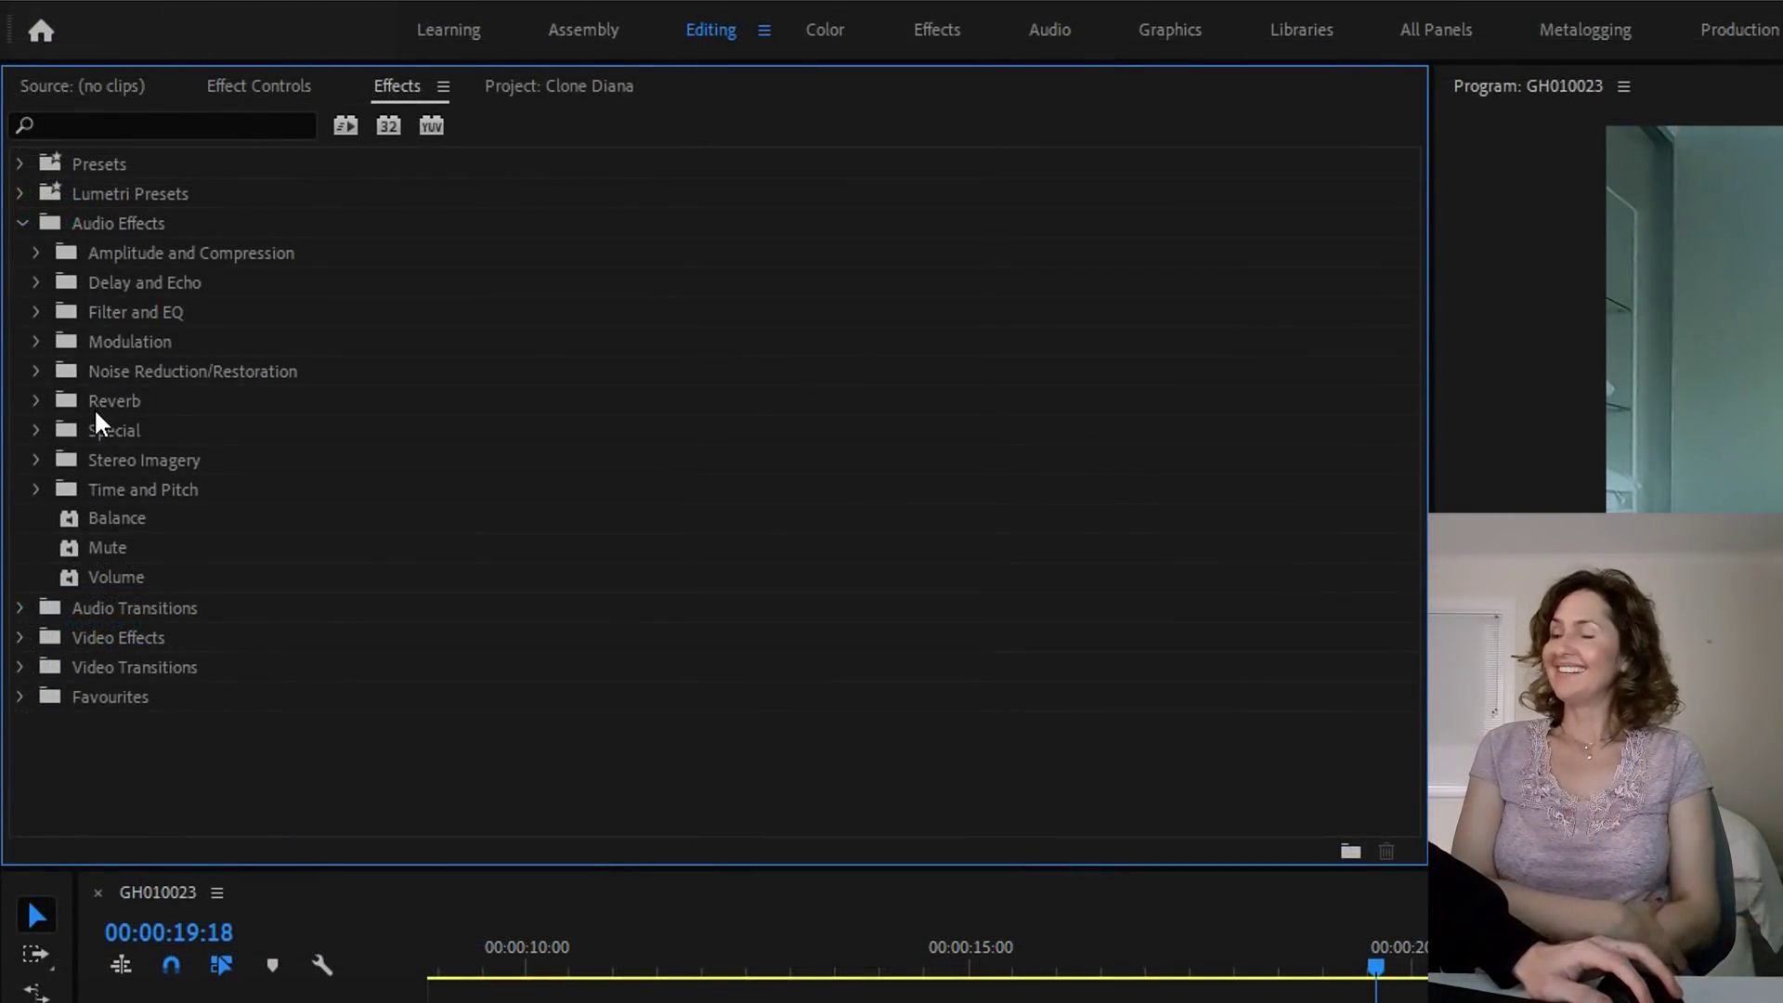
{"action": "left_click", "coordinate": [35, 489]}
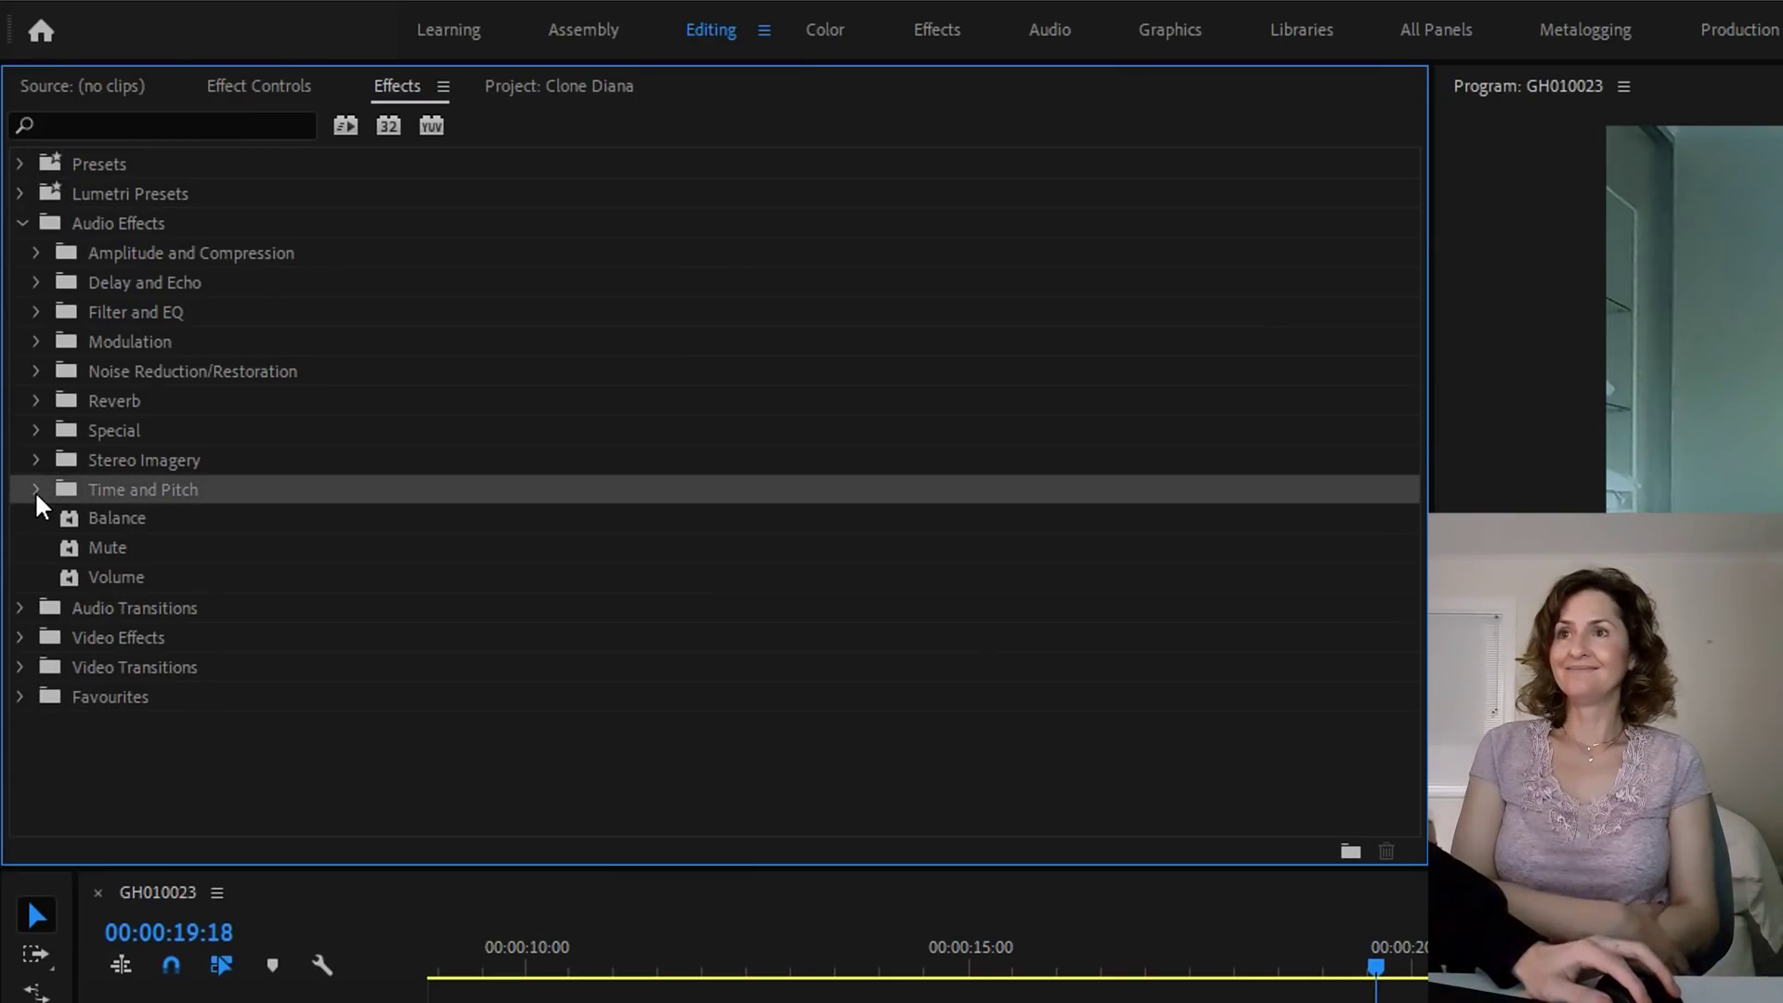
{"action": "left_click", "coordinate": [35, 490]}
{"action": "left_click", "coordinate": [122, 520]}
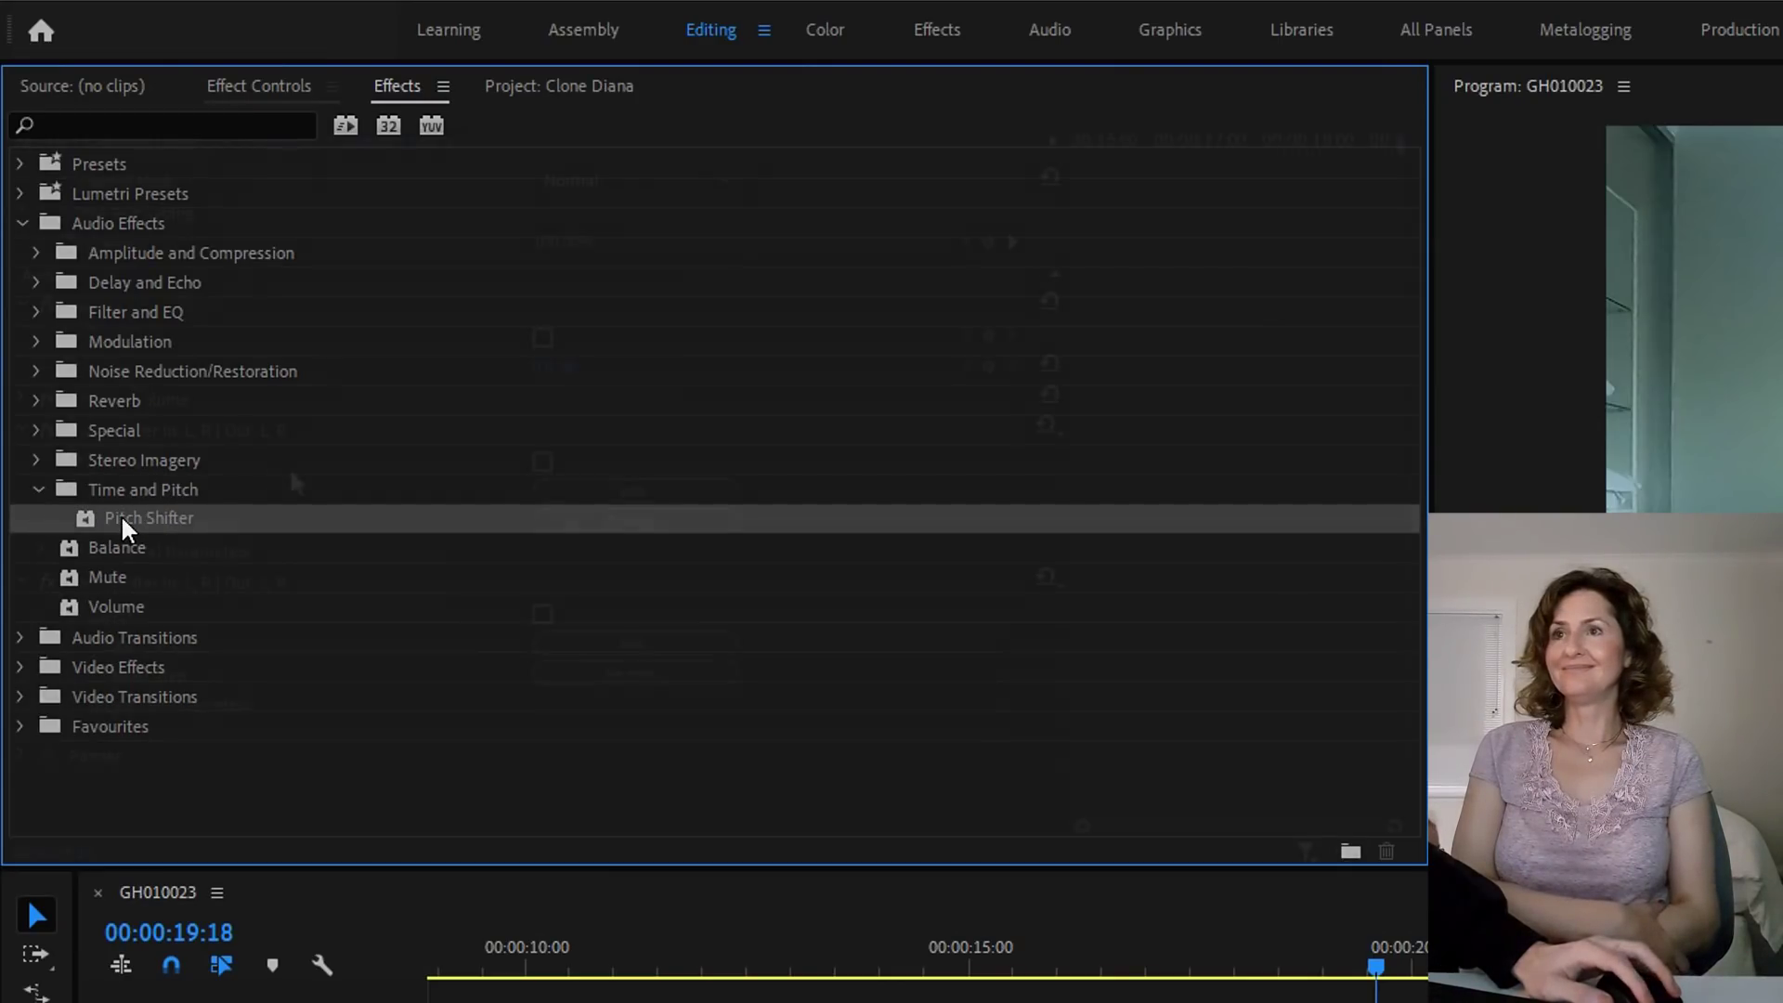
{"action": "left_click_drag", "start_coordinate": [122, 520], "coordinate": [411, 461]}
{"action": "key", "text": "ctrl+z"}
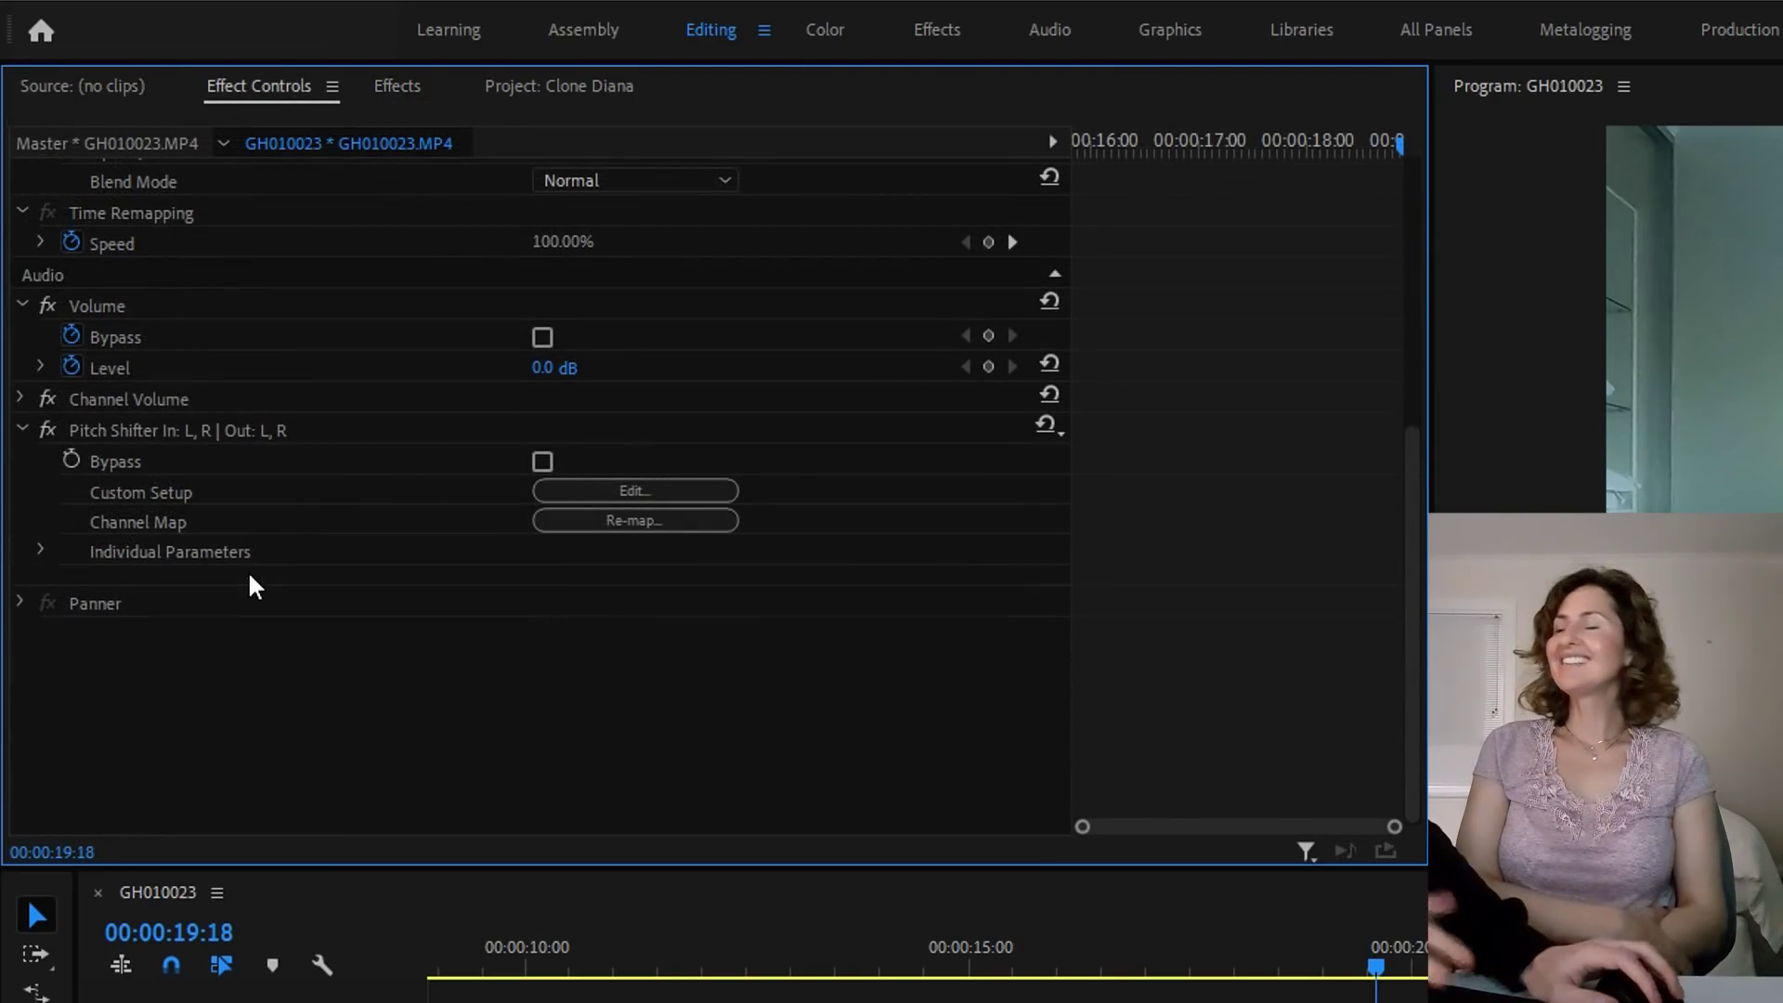
- Examine the Pitch Shifter's options and individual parameters on the selected segment
{"action": "left_click", "coordinate": [229, 429]}
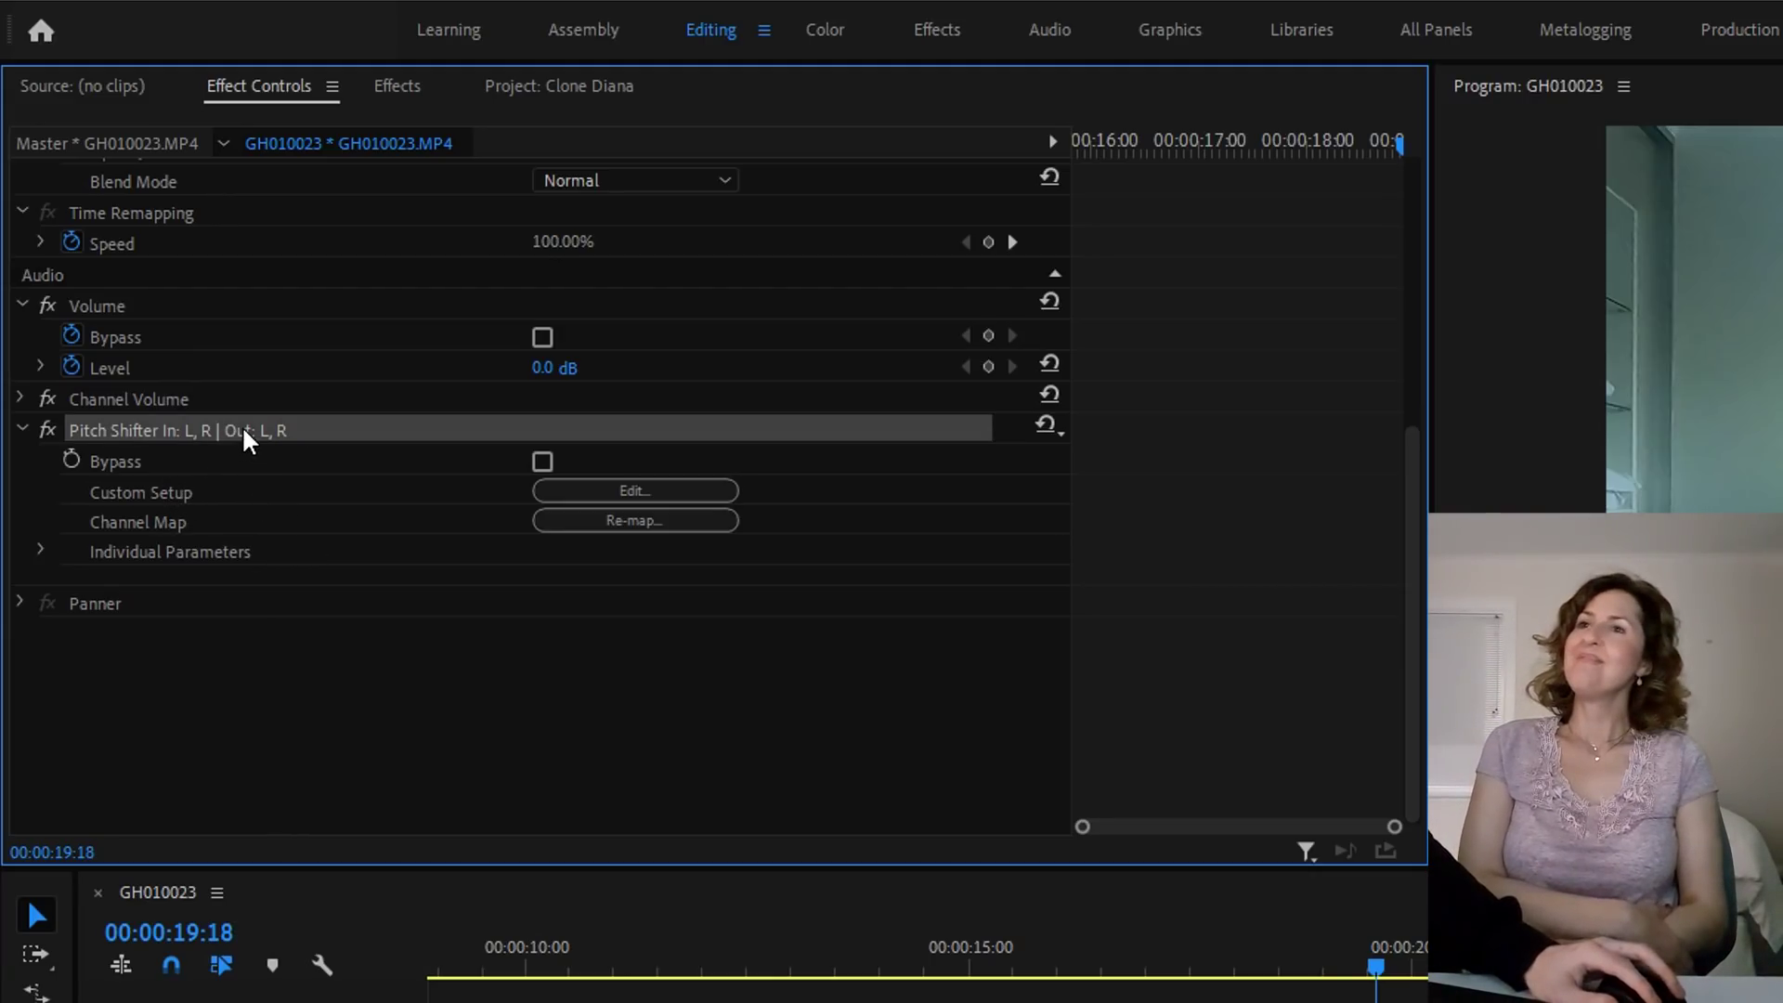
{"action": "right_click", "coordinate": [236, 428]}
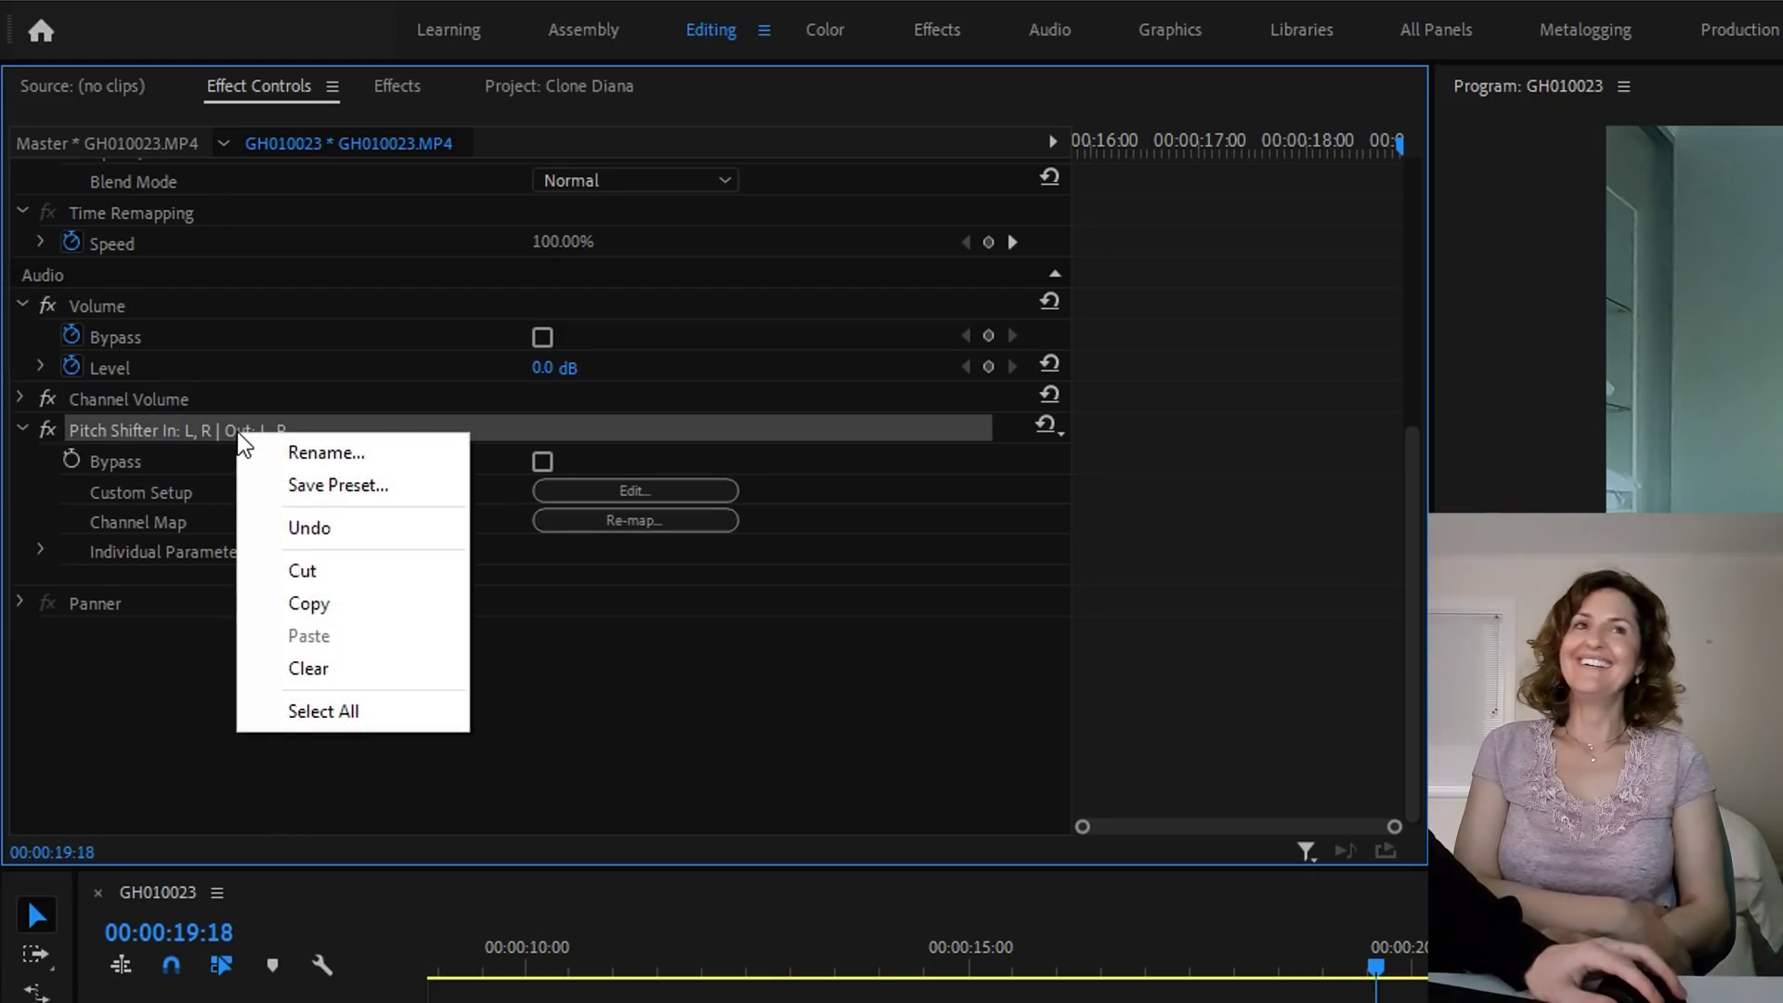
{"action": "left_click", "coordinate": [163, 658]}
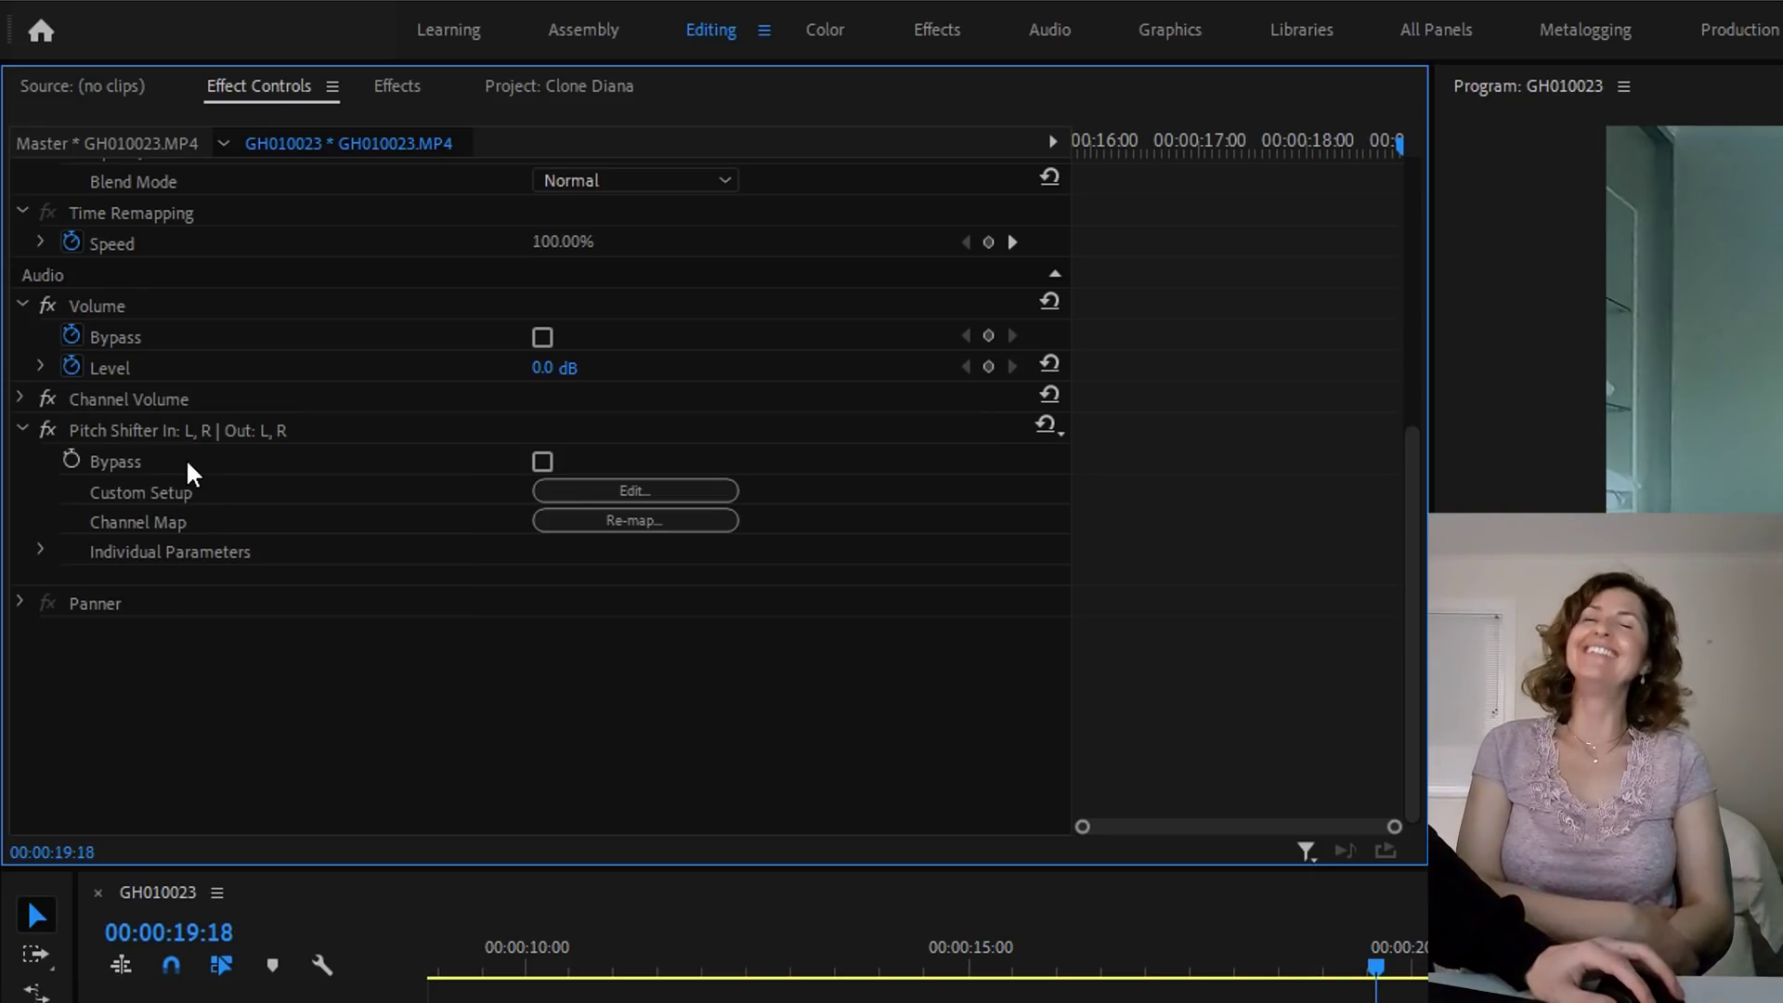
{"action": "left_click", "coordinate": [19, 429]}
{"action": "left_click", "coordinate": [21, 725]}
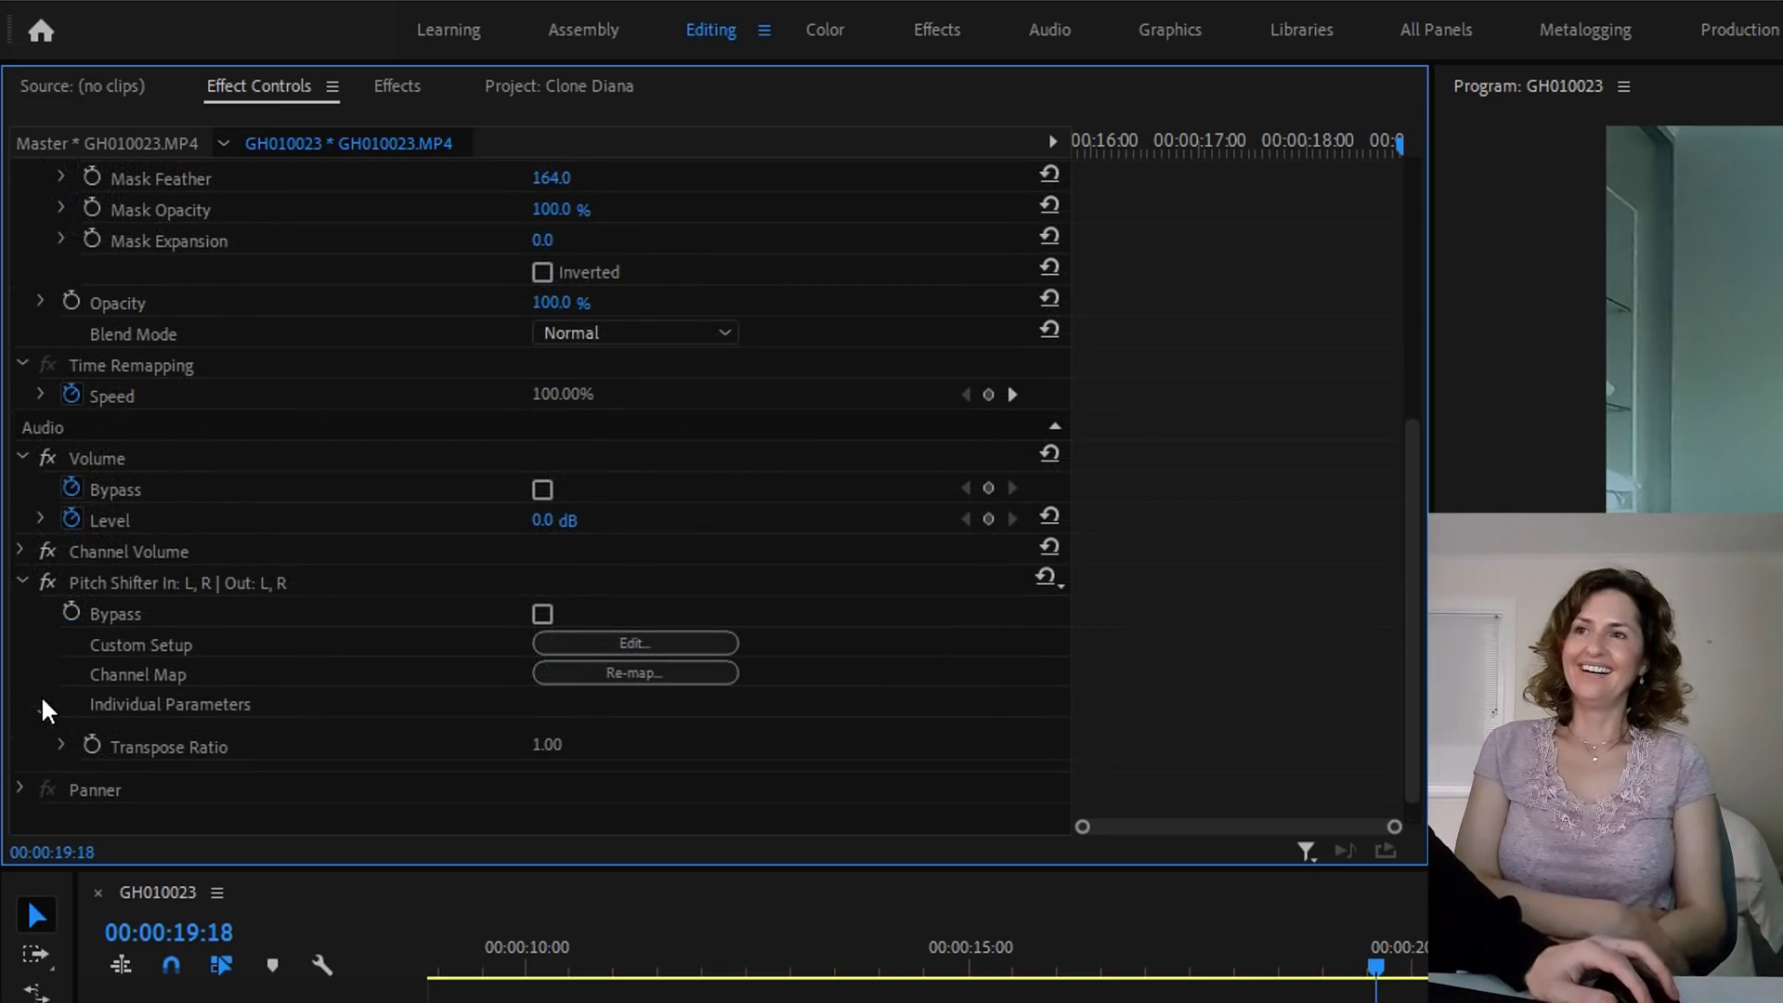
{"action": "left_click", "coordinate": [41, 710]}
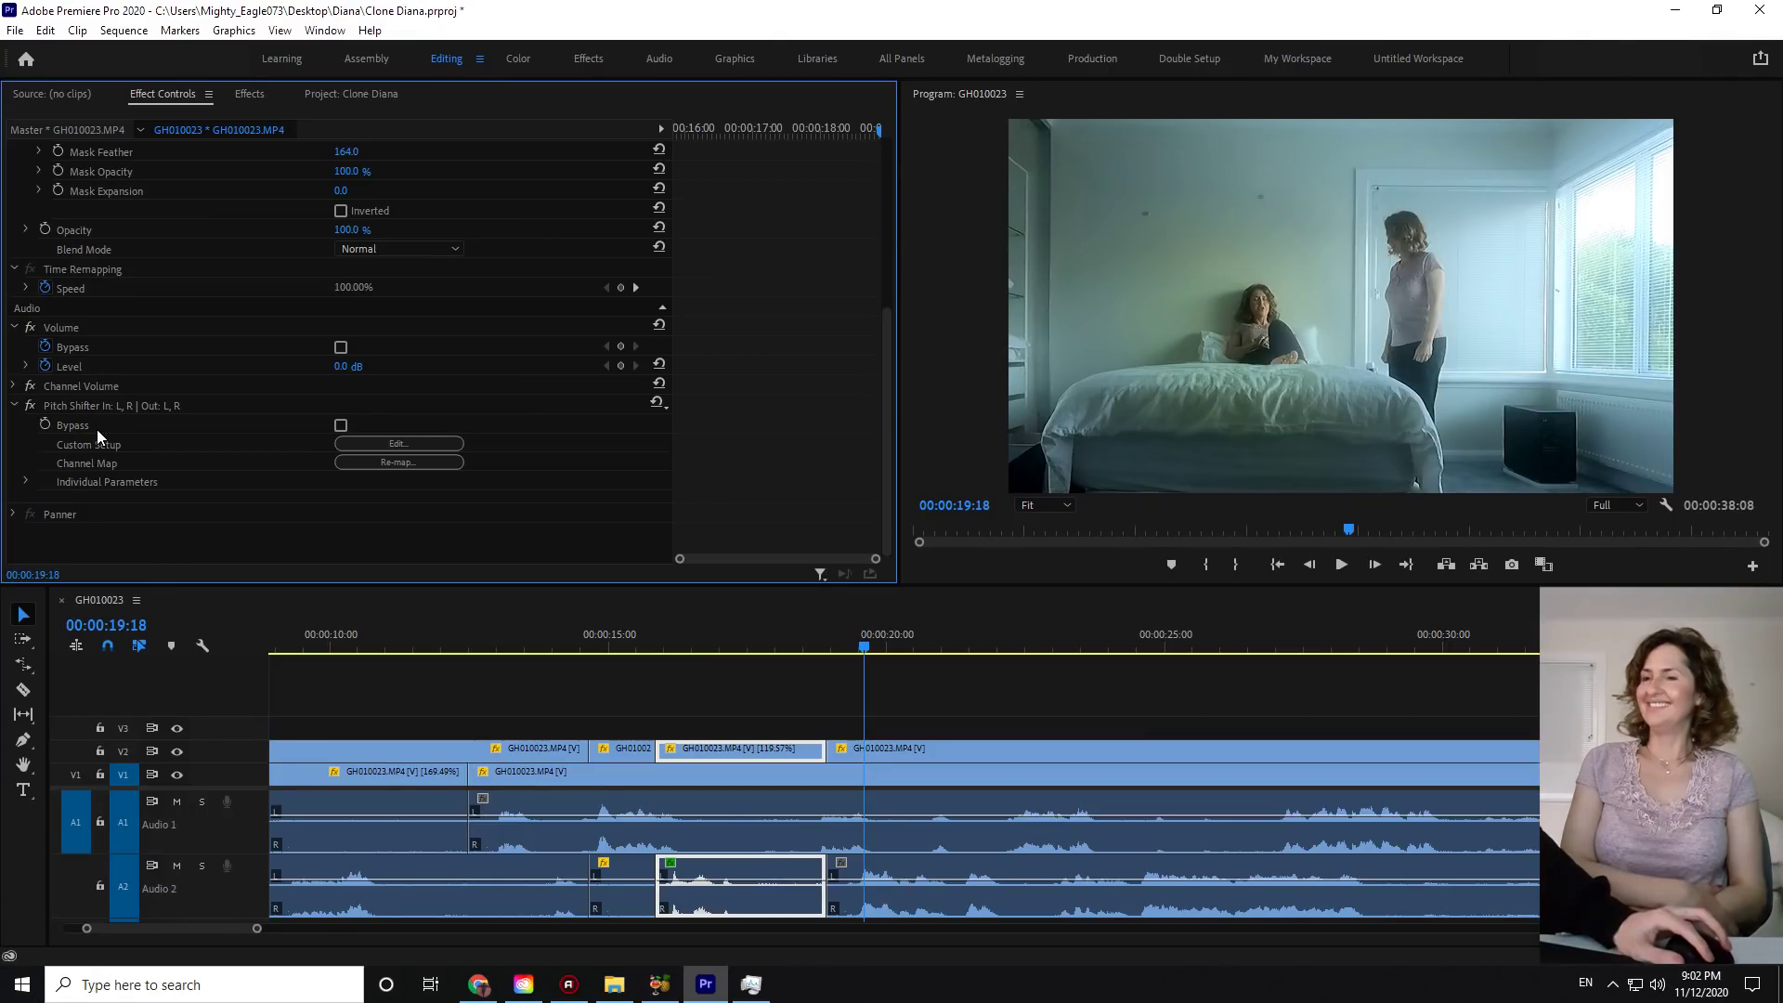
- Open the Pitch Shifter's custom setup and listen to the pitch-shifted A2 segment
{"action": "left_click", "coordinate": [399, 443]}
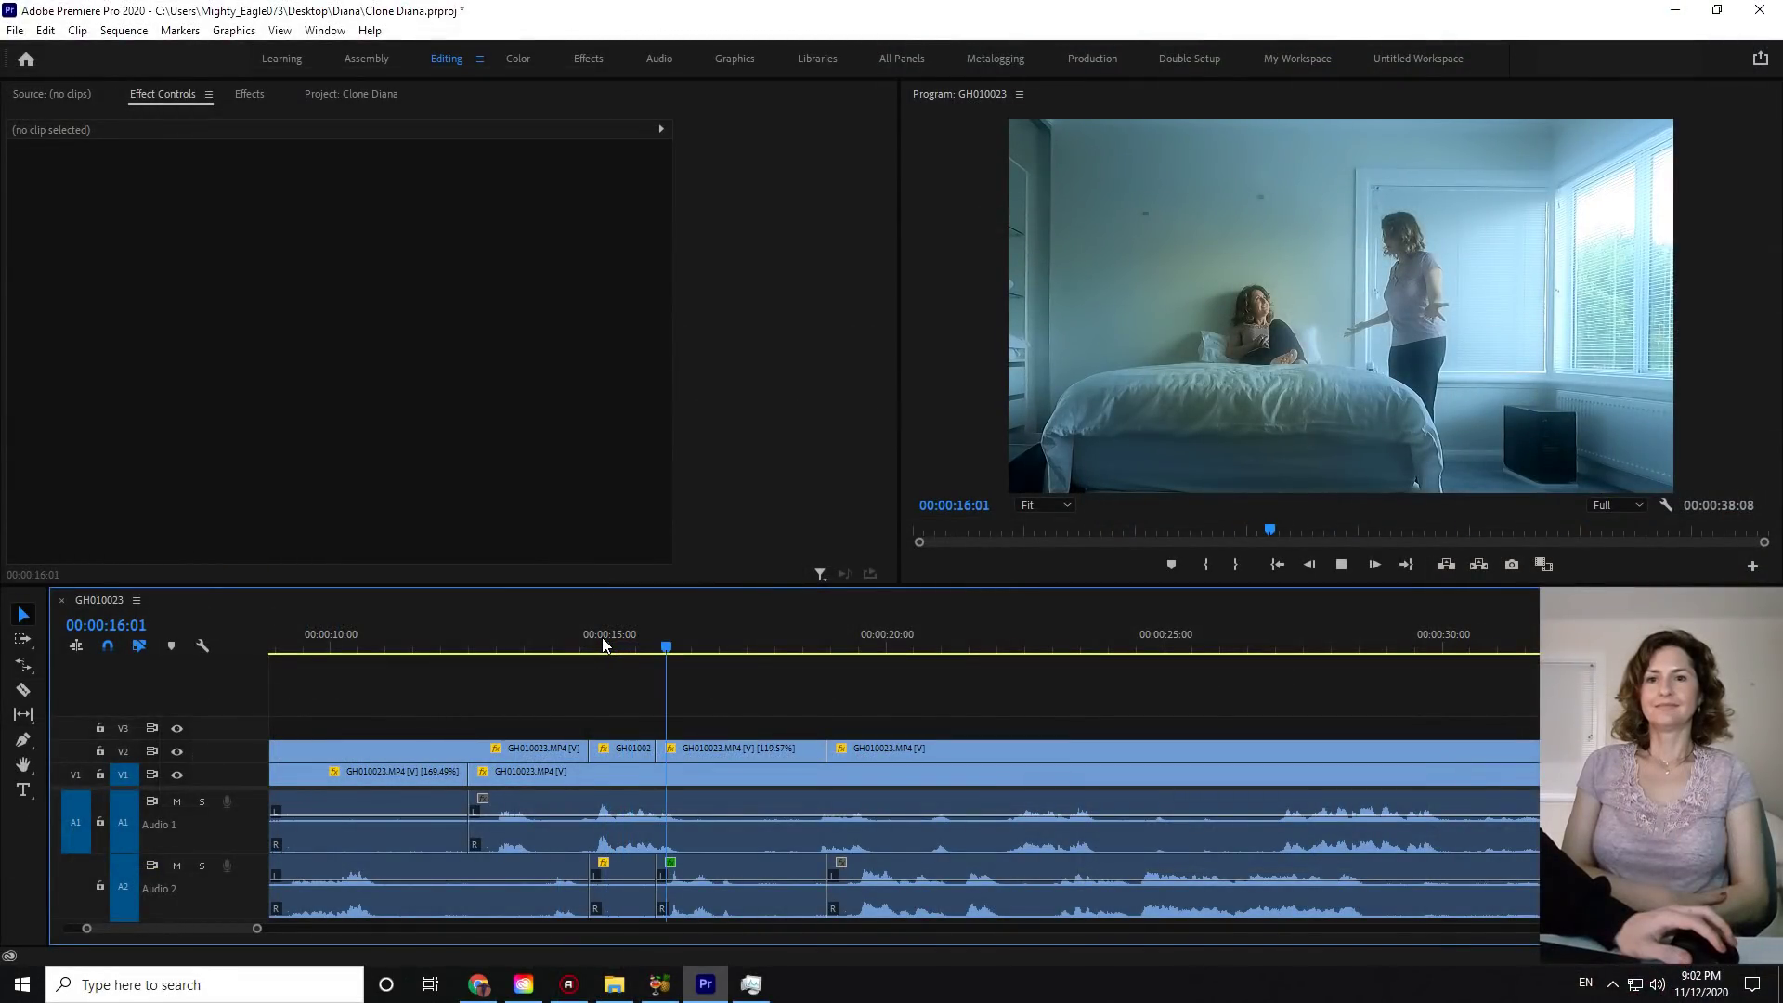
{"action": "key", "text": "space"}
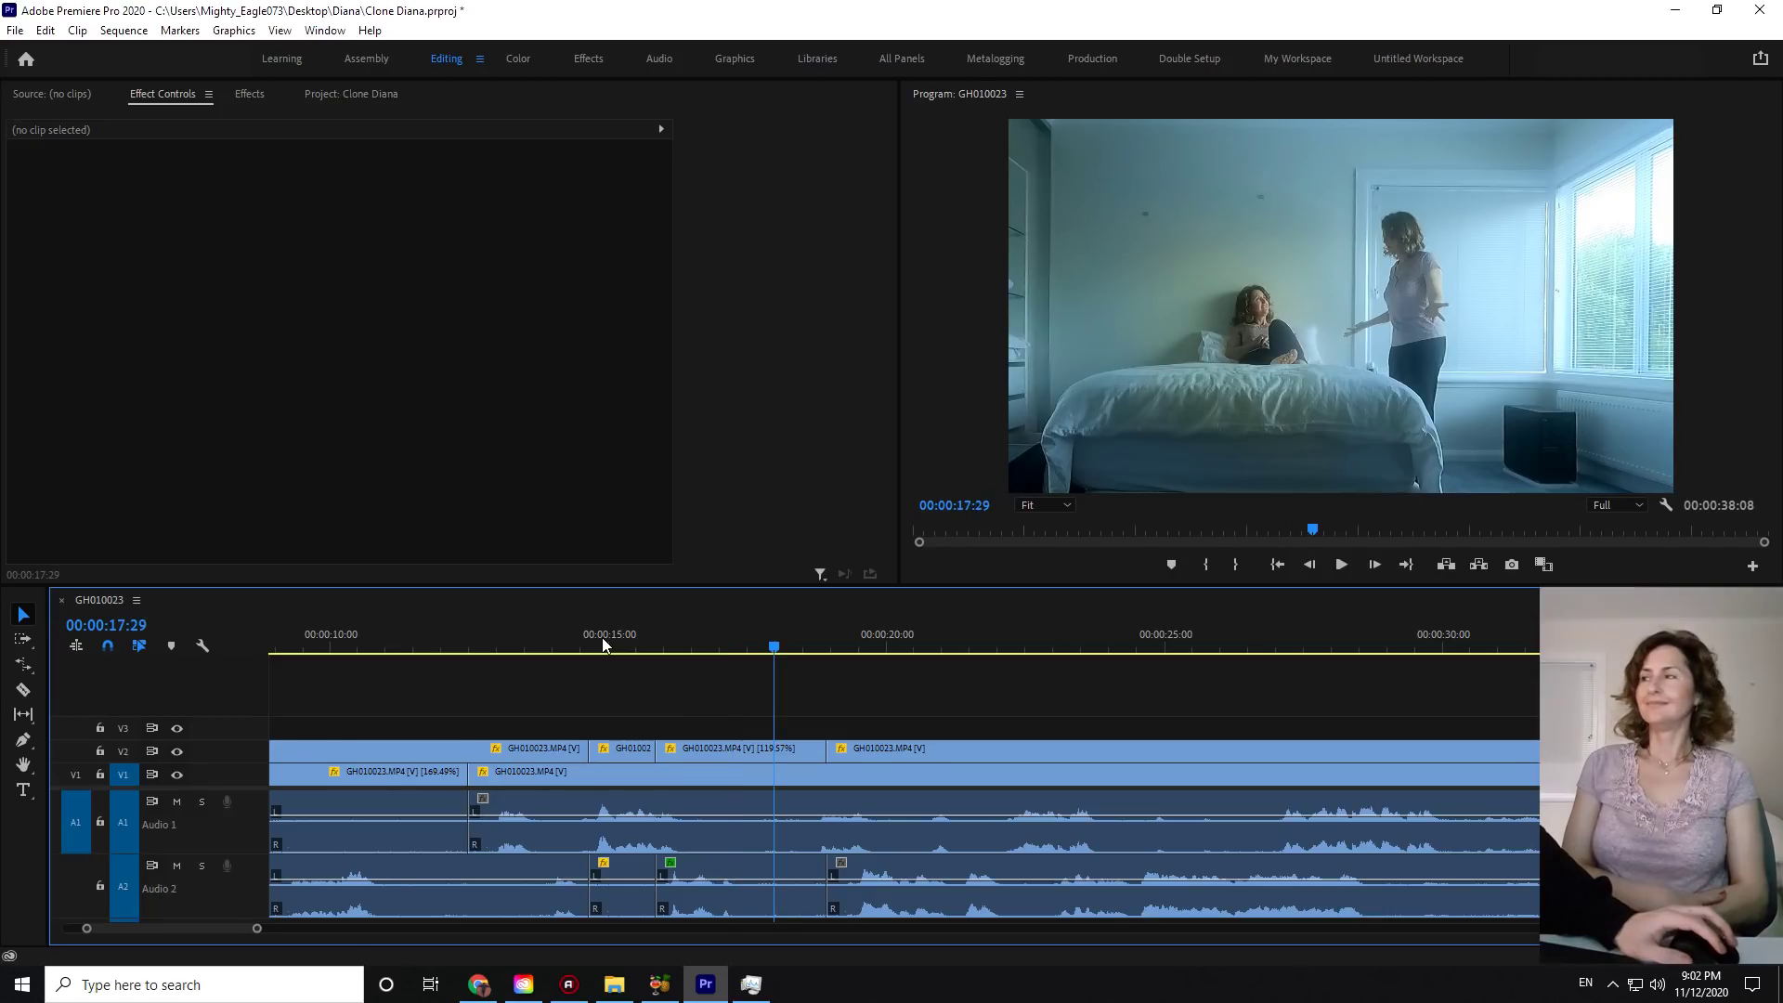
{"action": "key", "text": "Down"}
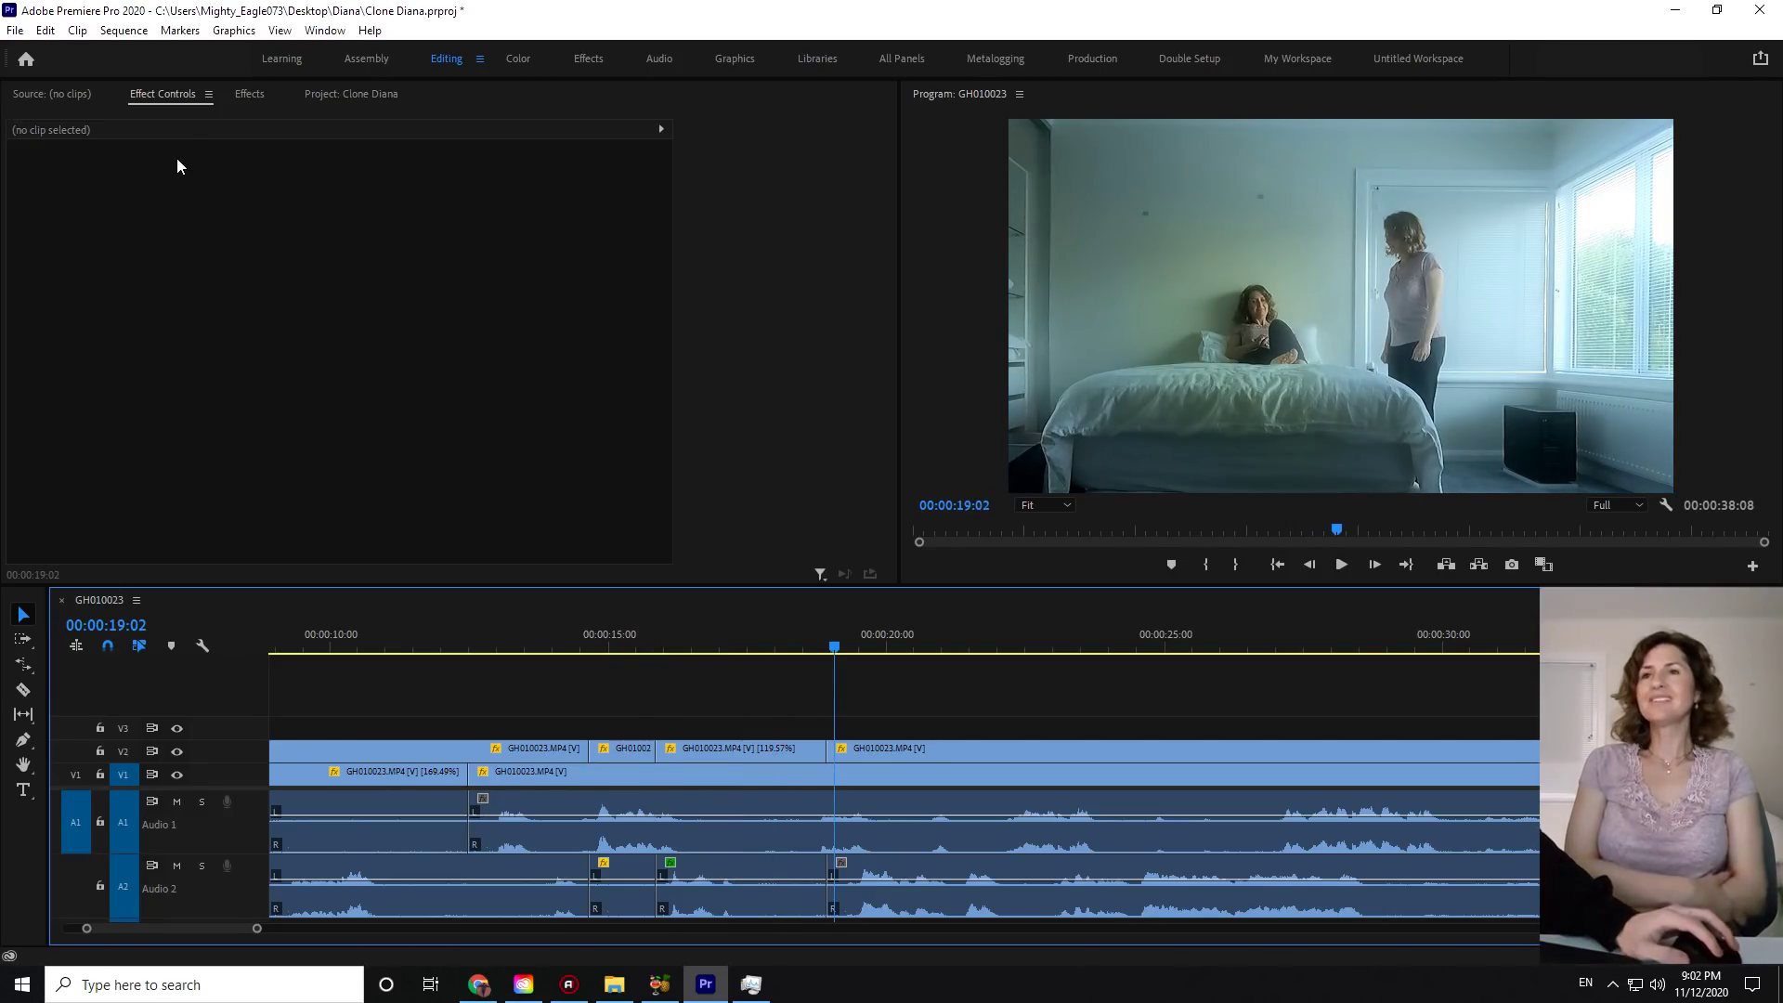
- Set the Pitch Shifter's semi-tones to -6 for the A2 segment starting at 00:00:15:25
{"action": "left_click", "coordinate": [745, 865]}
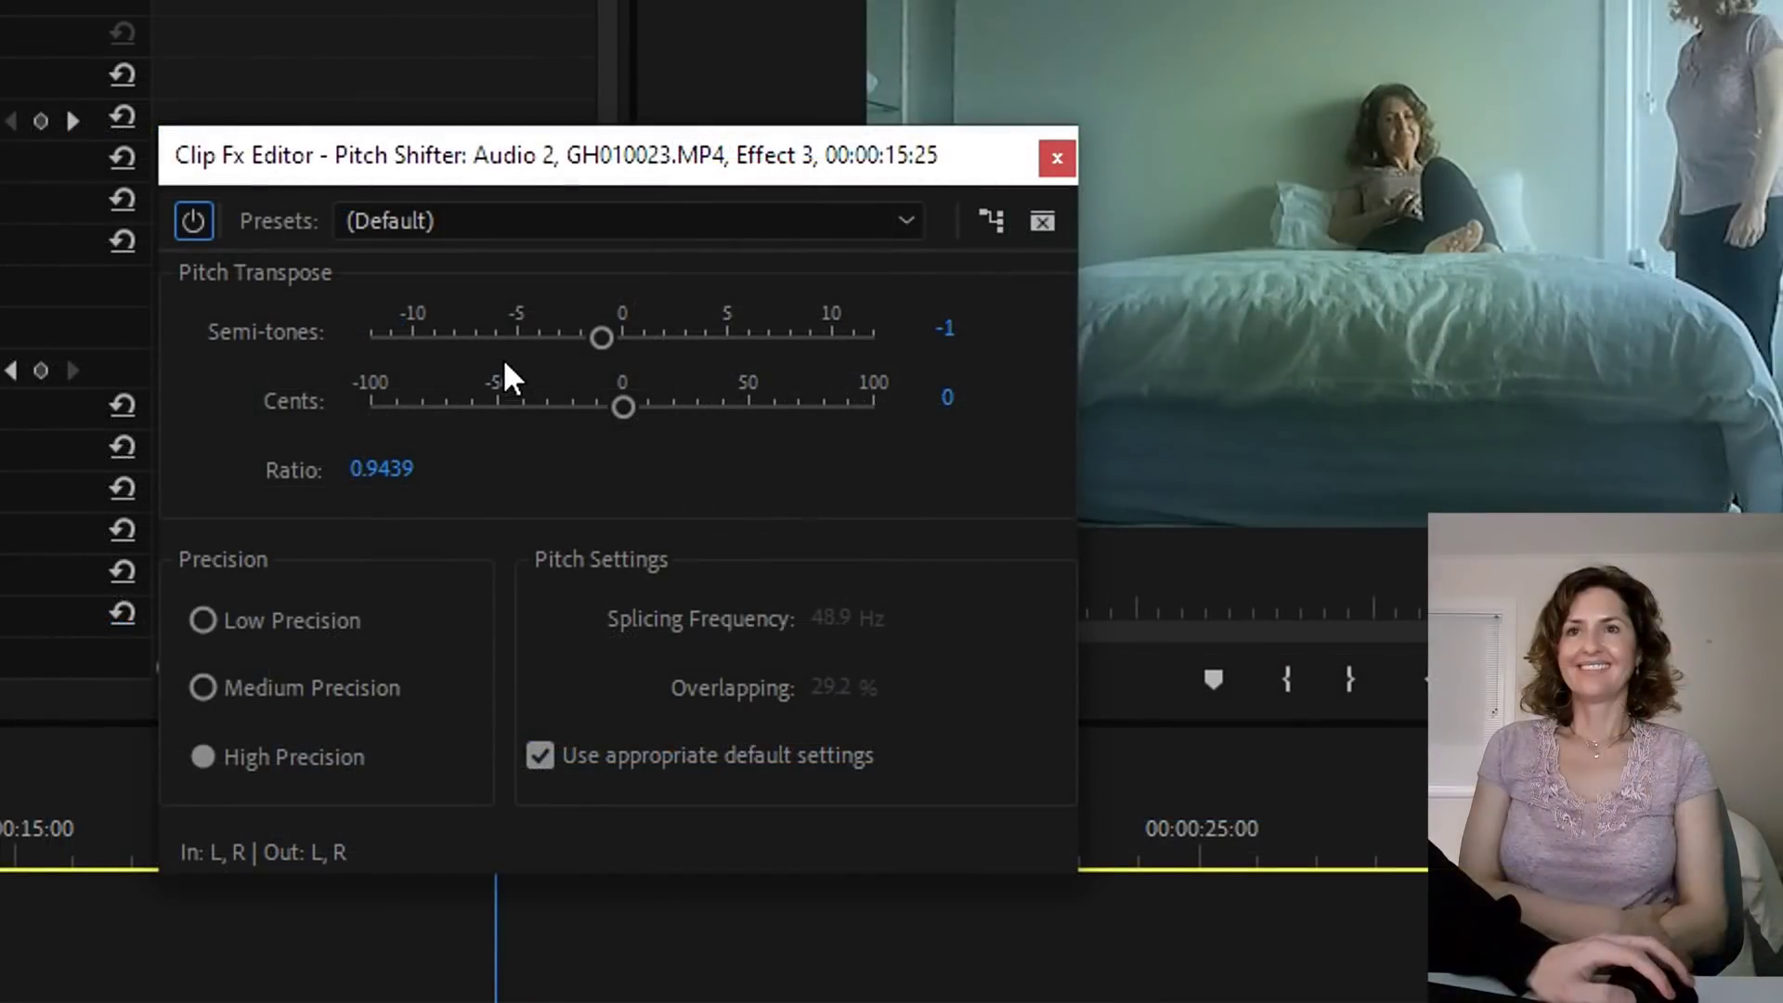
{"action": "left_click_drag", "start_coordinate": [598, 340], "coordinate": [494, 359]}
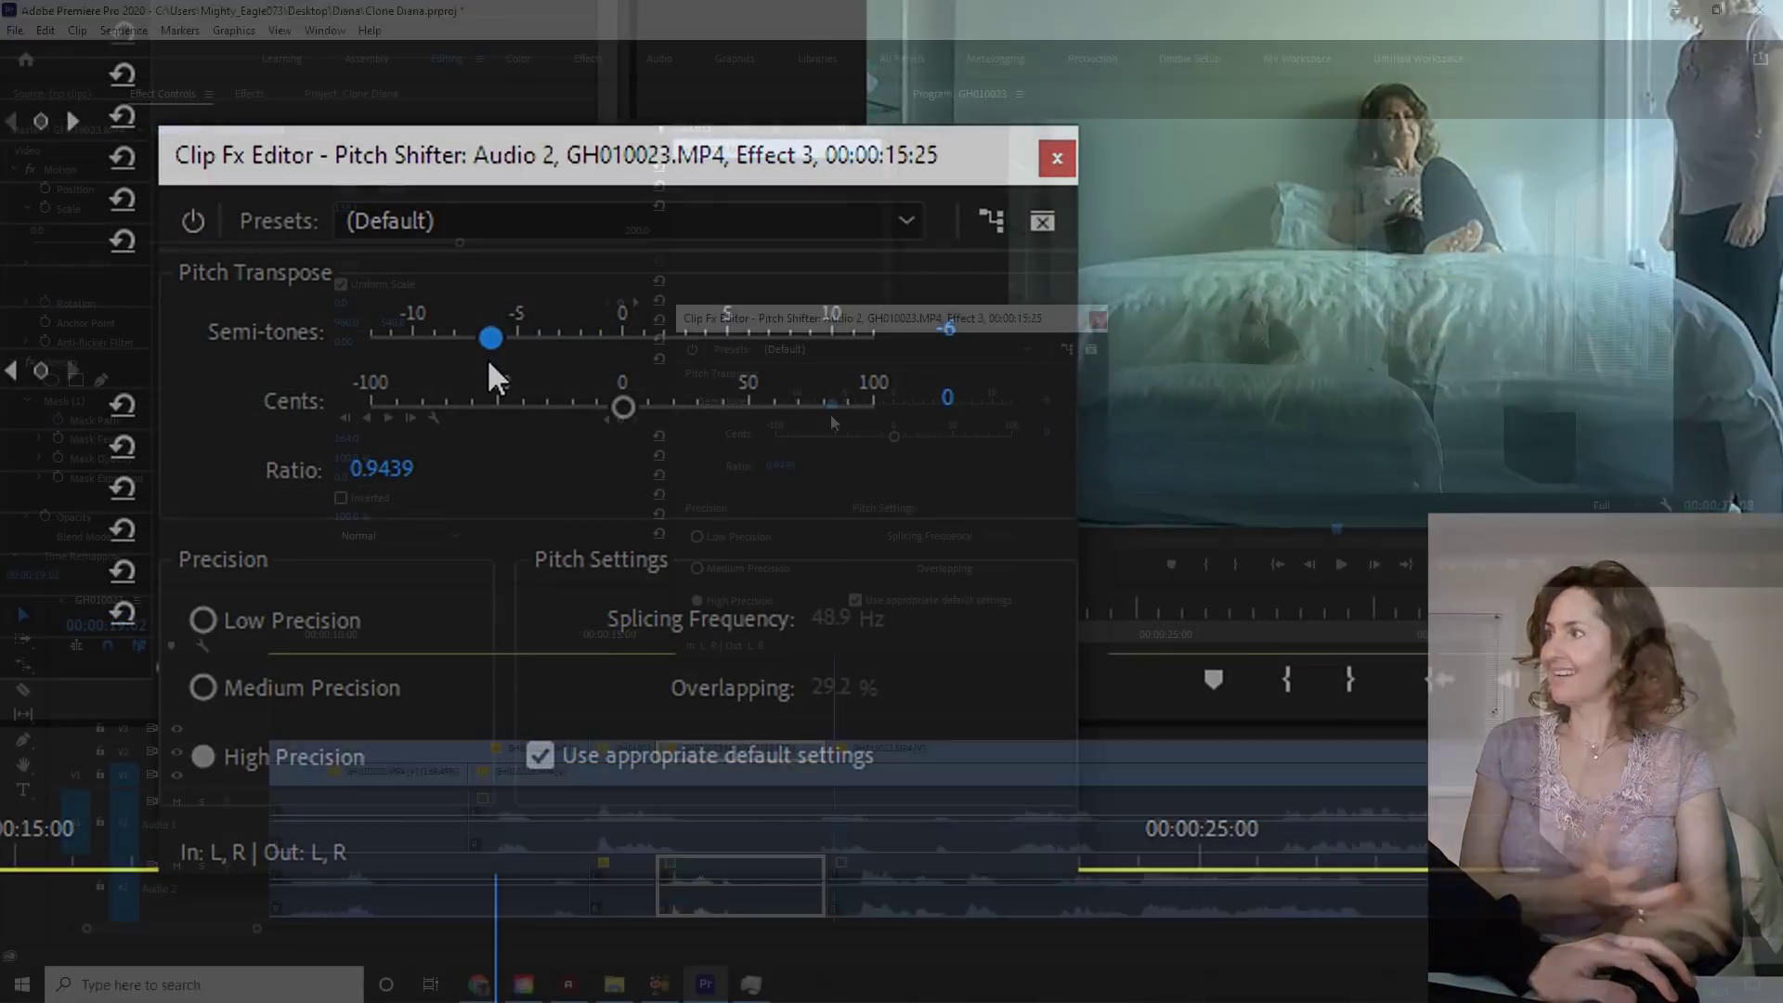
- Play back the pitch-shifted A2 segment from just before 00:00:15:00 with no clip selected
{"action": "left_click", "coordinate": [551, 689]}
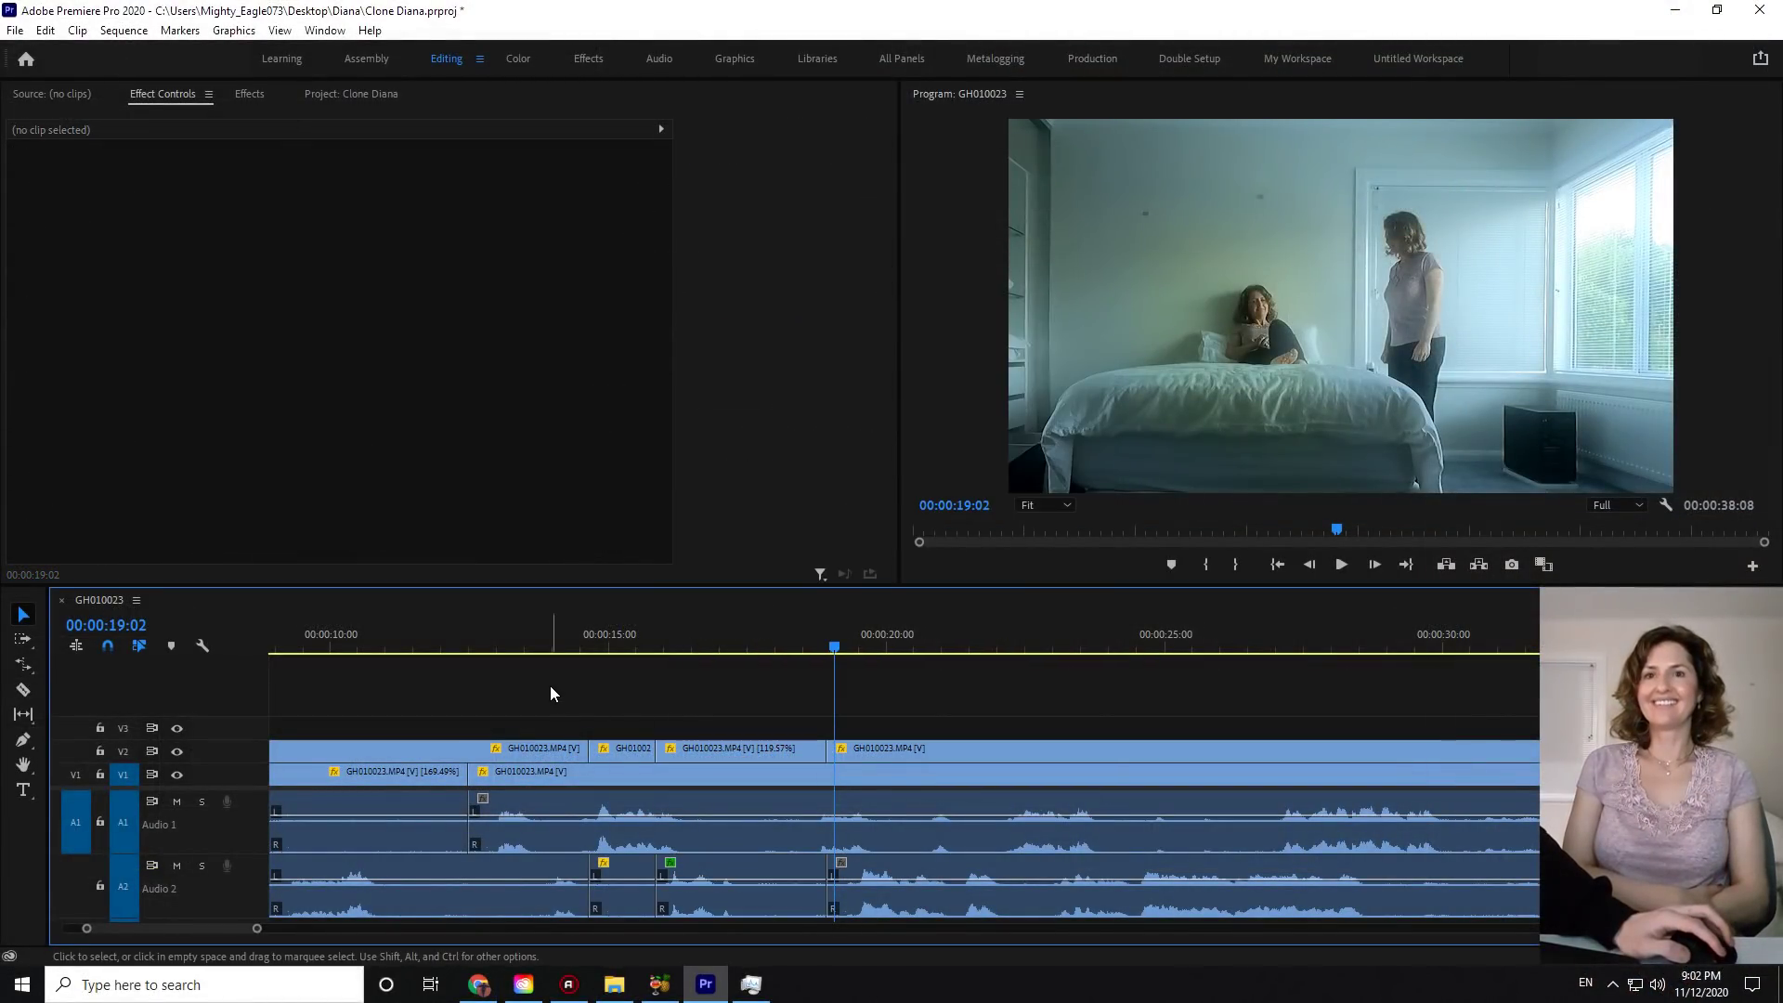
{"action": "left_click", "coordinate": [595, 641]}
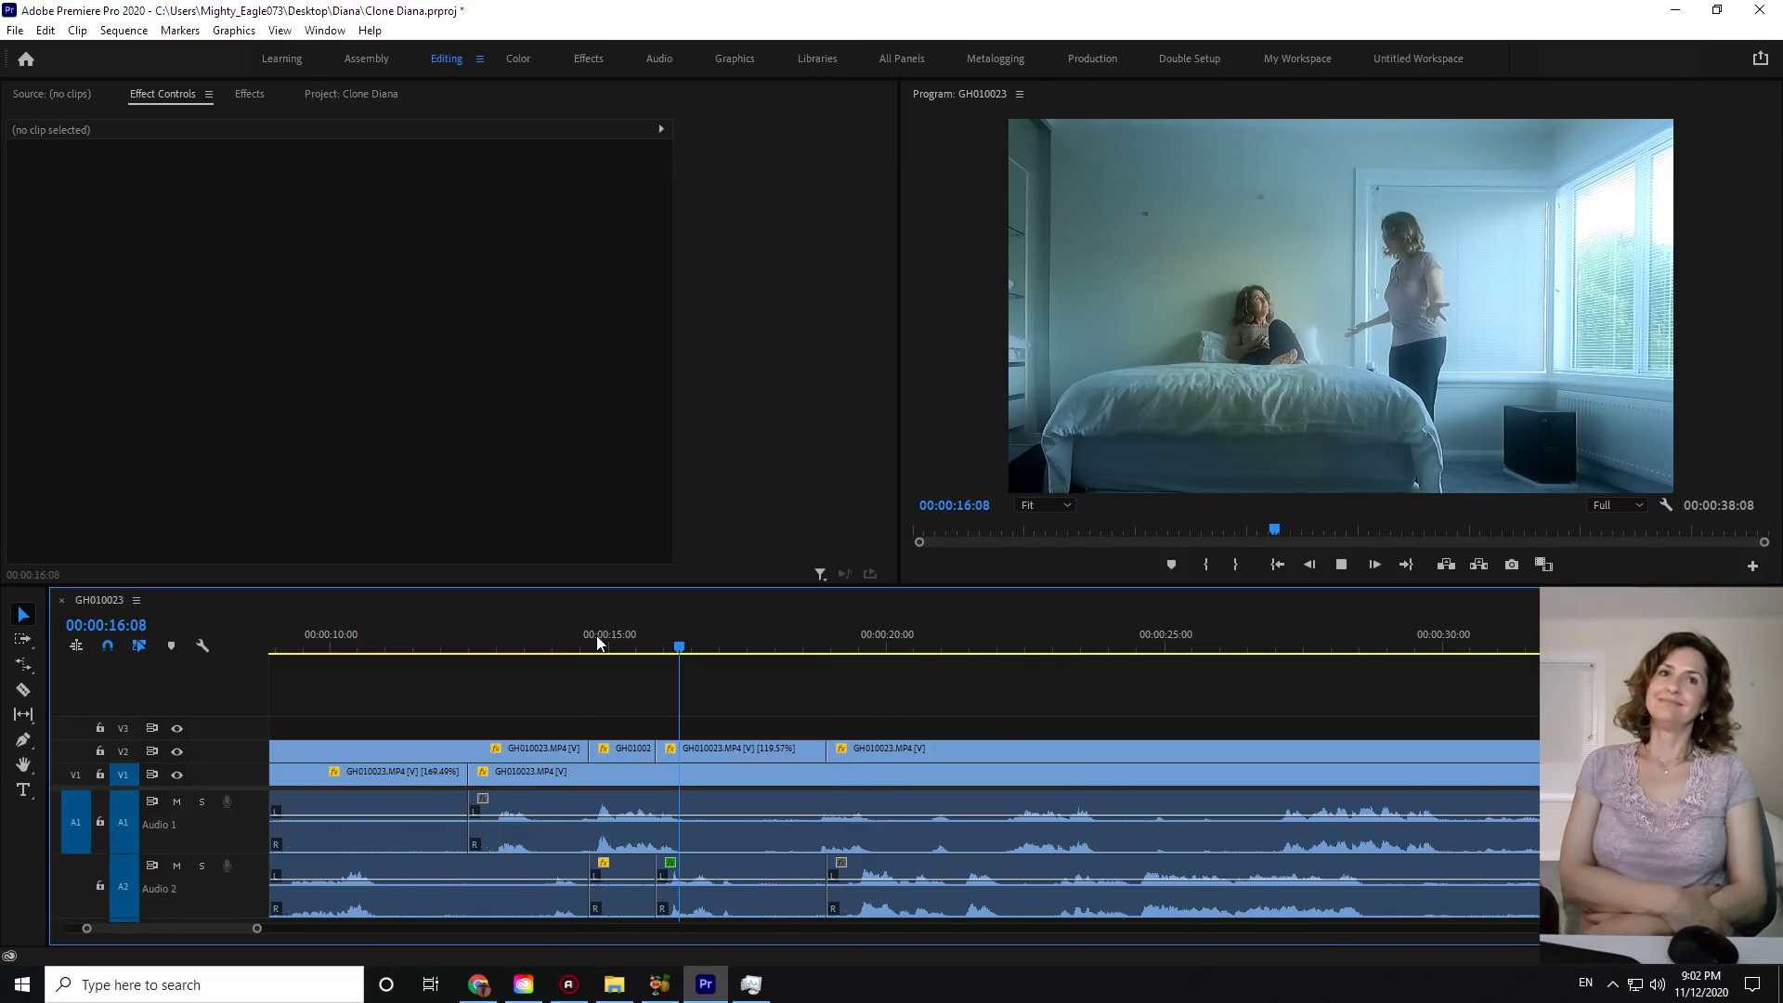
{"action": "key", "text": "space"}
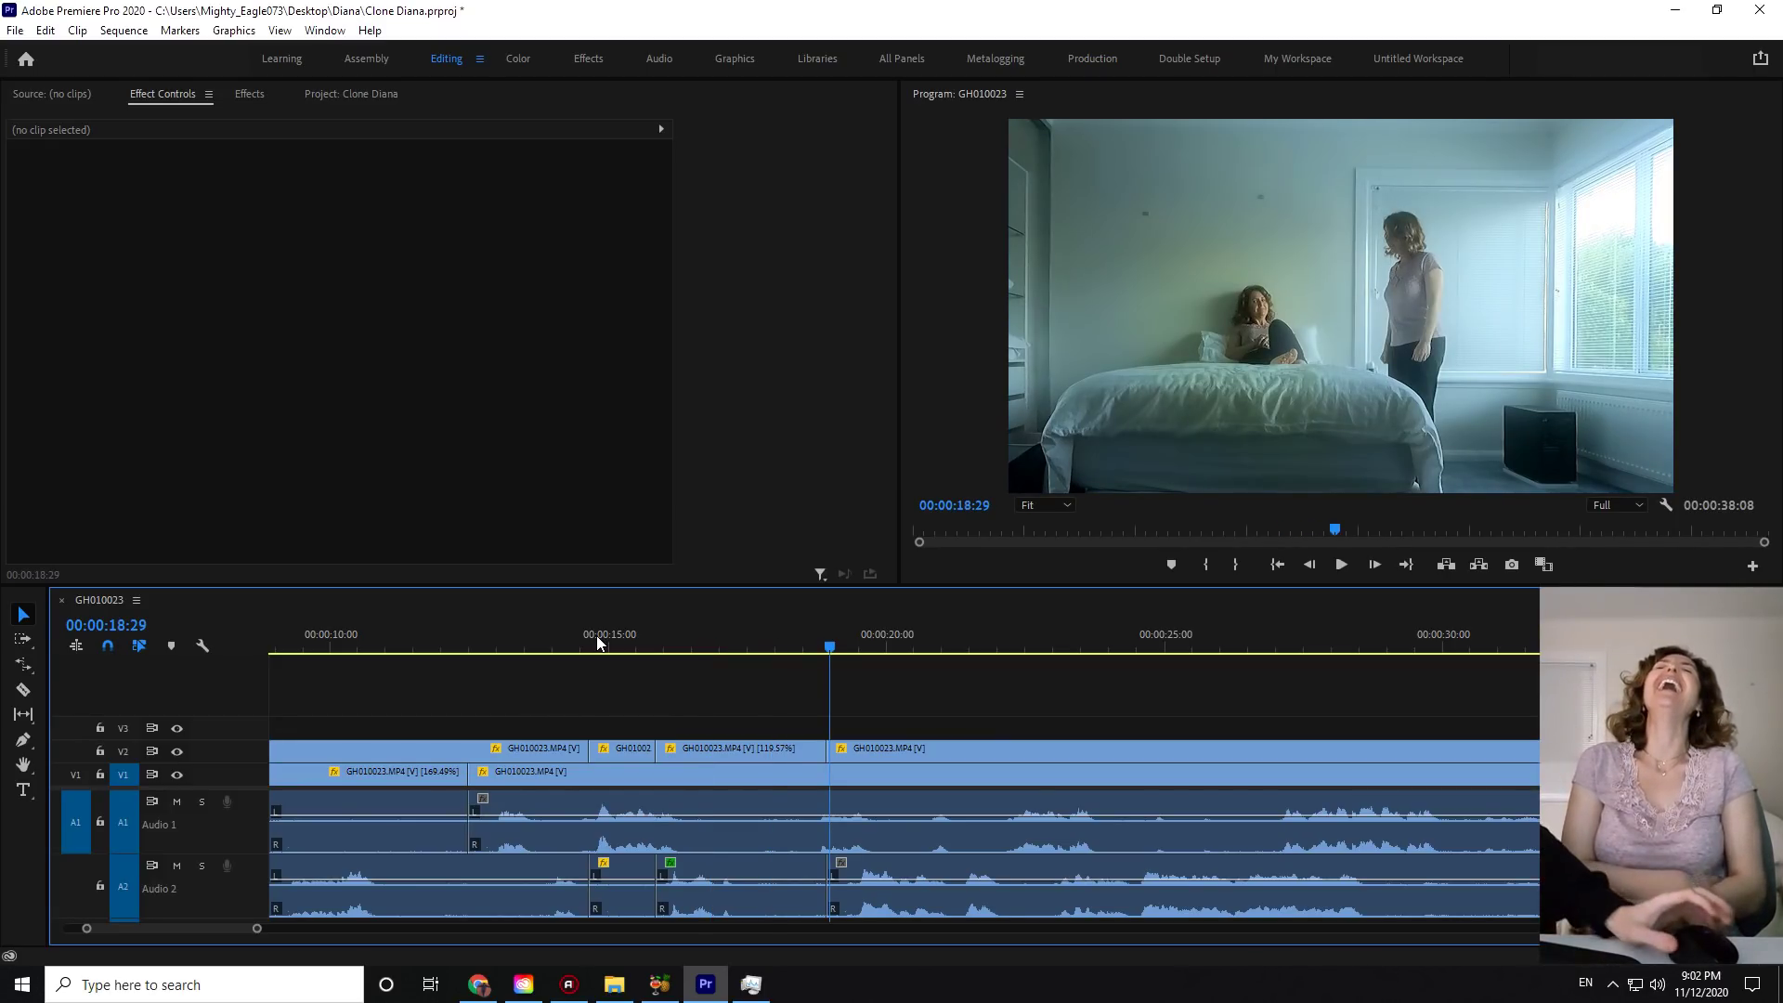
- Reopen the Pitch Shifter on the A2 segment starting at 00:00:15:25, set its semi-tones to -3 and close the editor
{"action": "double_click", "coordinate": [689, 860]}
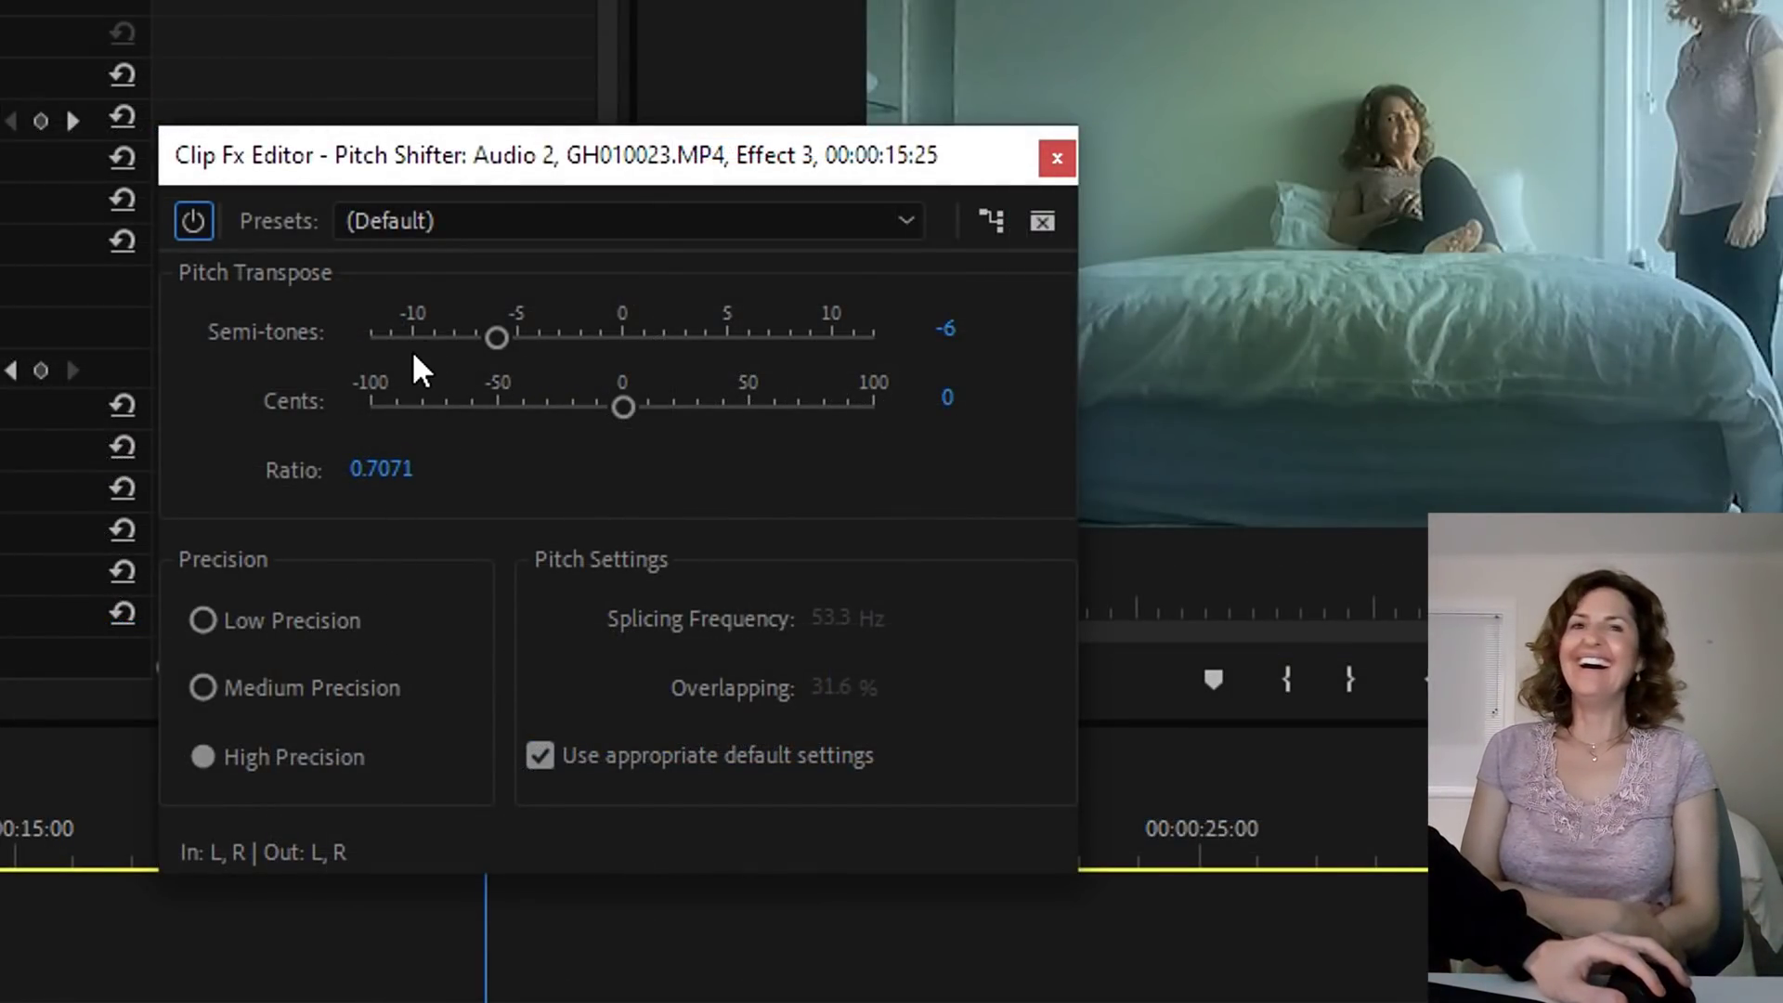
{"action": "left_click", "coordinate": [501, 333]}
{"action": "mouse_move", "coordinate": [505, 329]}
{"action": "left_mouse_down"}
{"action": "mouse_move", "coordinate": [611, 325]}
{"action": "mouse_move", "coordinate": [502, 346]}
{"action": "left_mouse_up"}
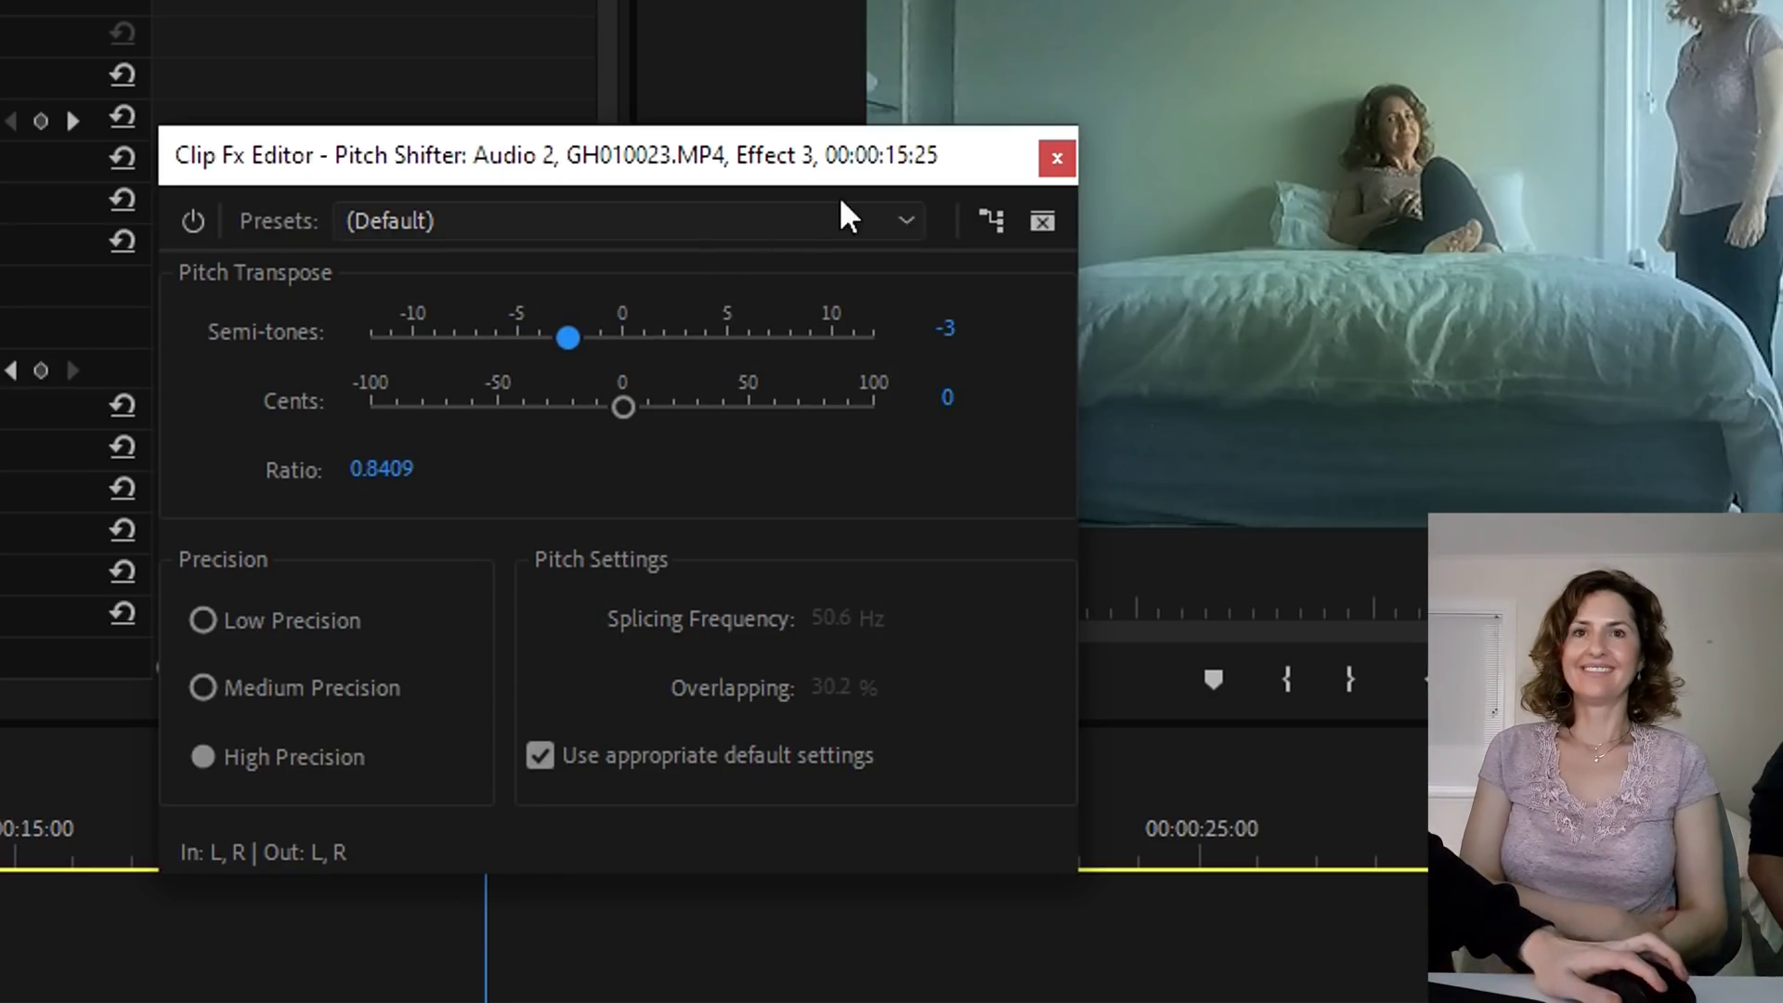
{"action": "left_click", "coordinate": [1063, 162]}
- Play back the sequence from 00:00:13:15, then review the stretch around 00:00:27:27
{"action": "left_click", "coordinate": [526, 647]}
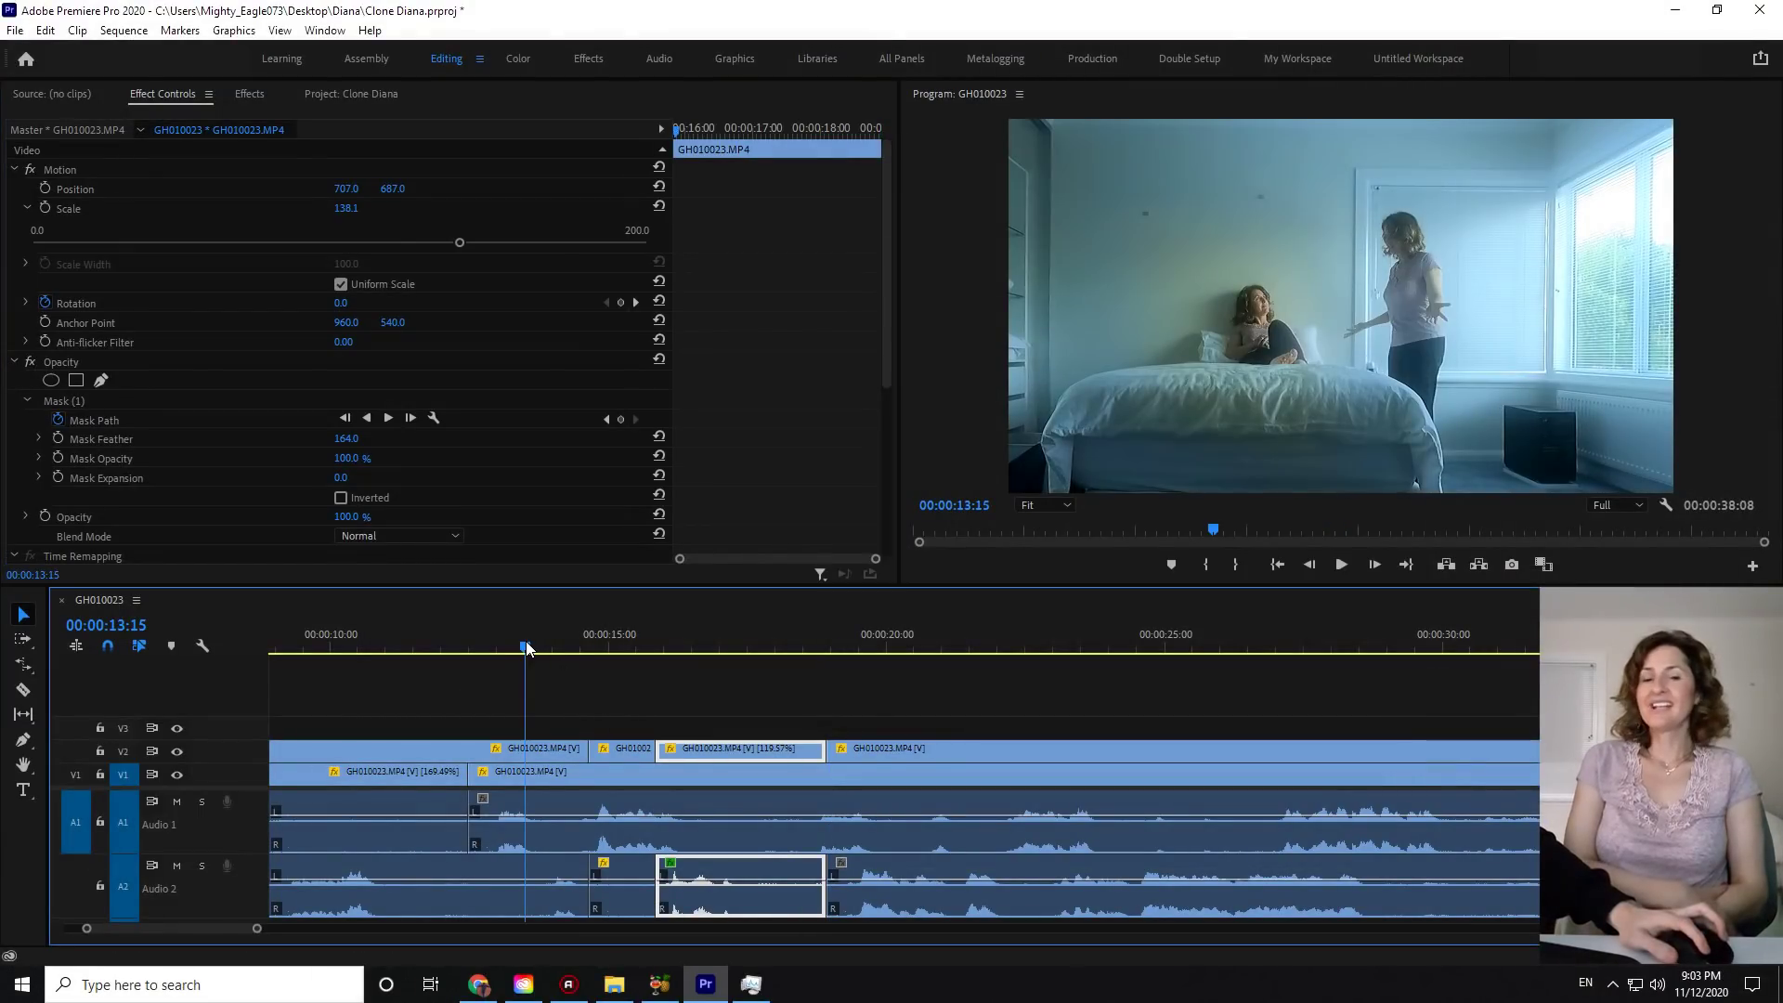
{"action": "key", "text": "space"}
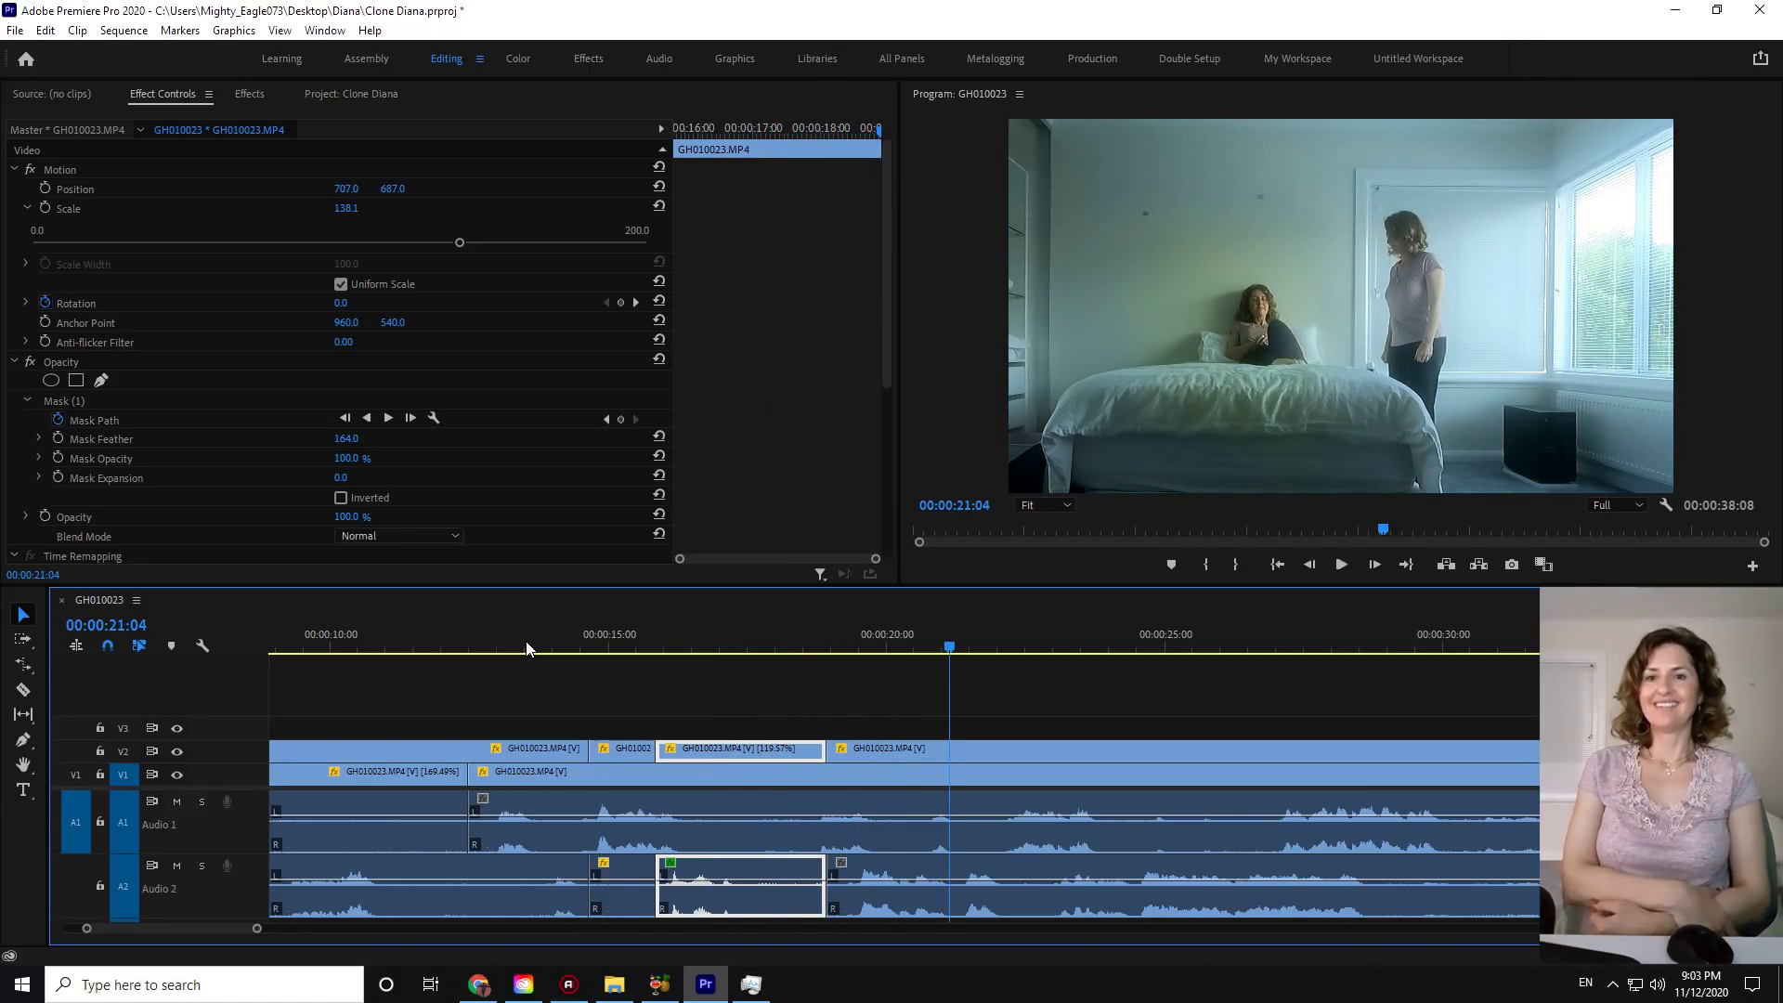
{"action": "key", "text": "space"}
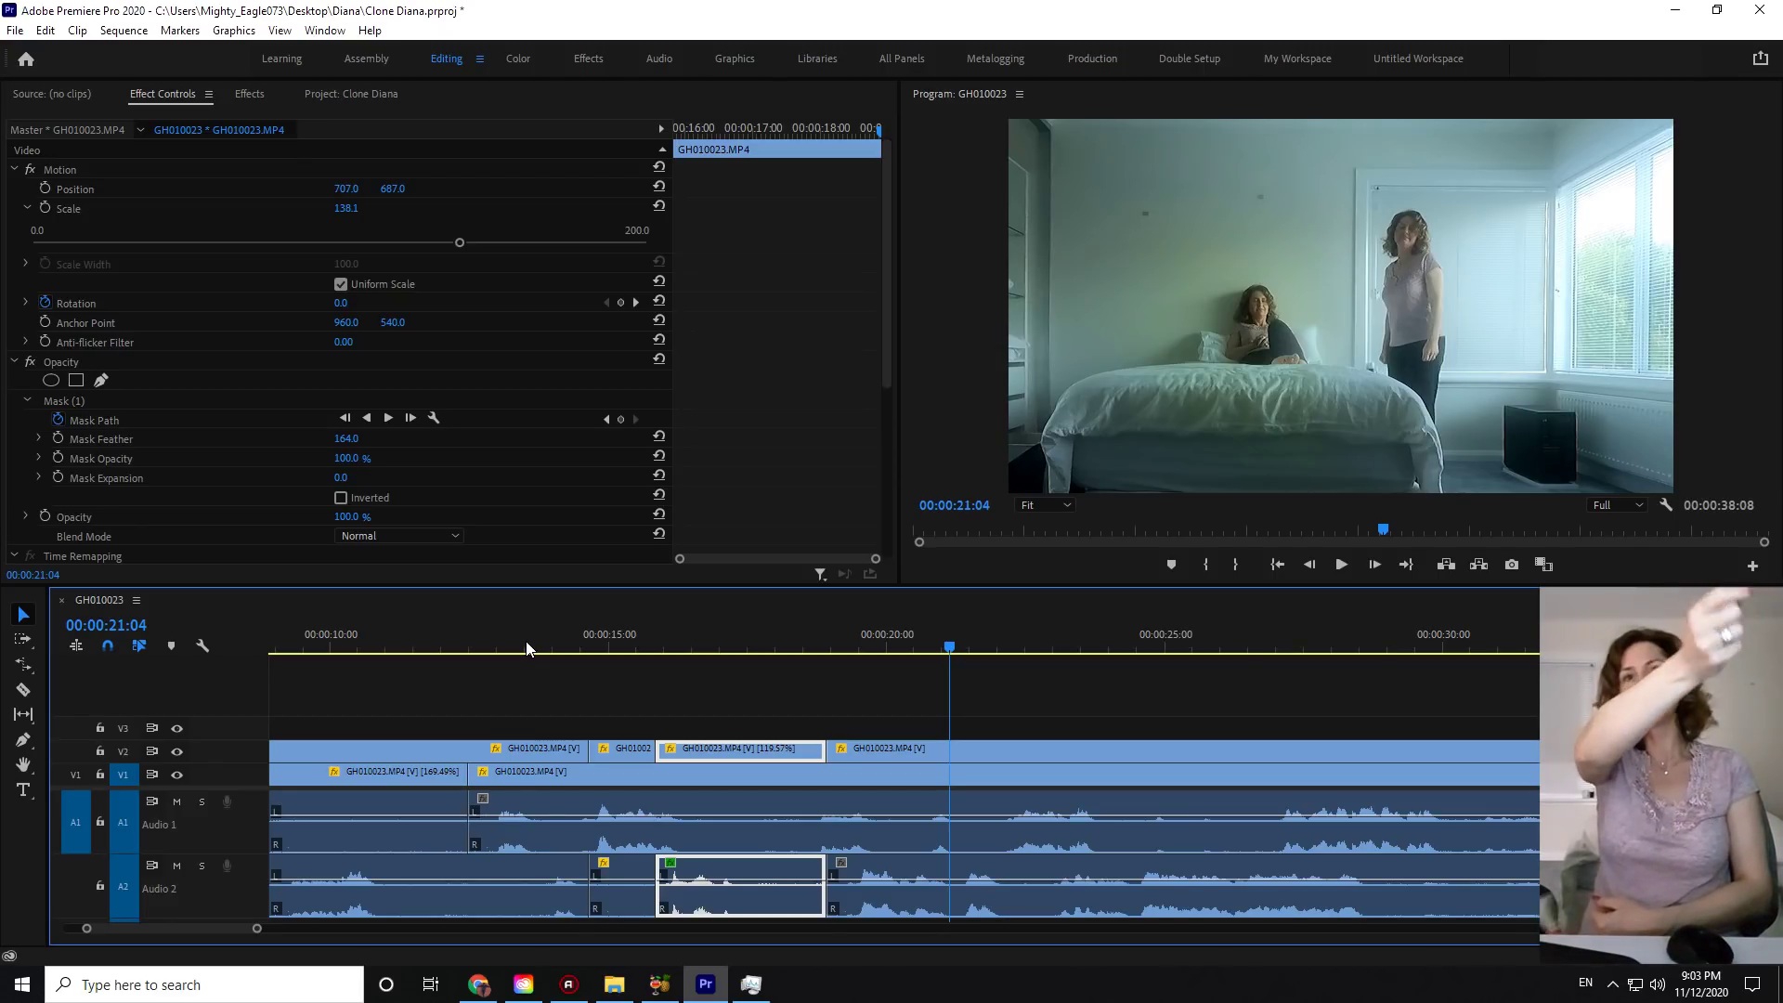
{"action": "scroll", "coordinate": [645, 708], "scroll_direction": "down", "scroll_amount": 8}
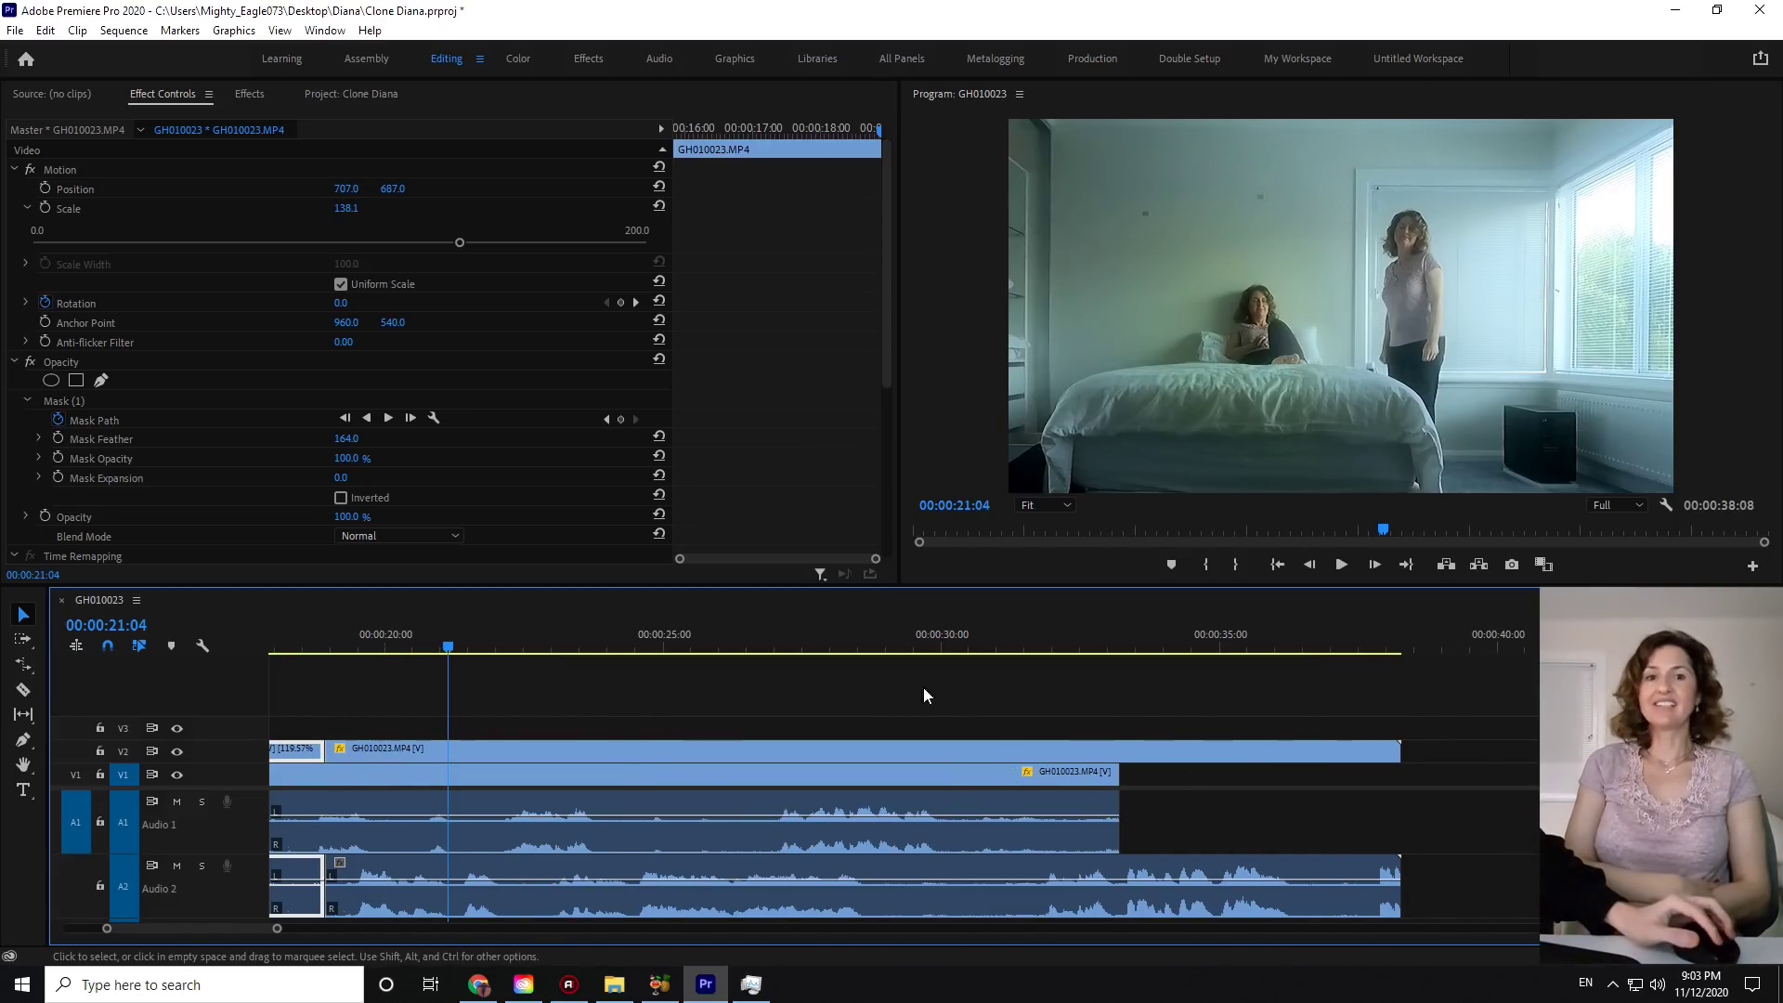
{"action": "left_click", "coordinate": [827, 617]}
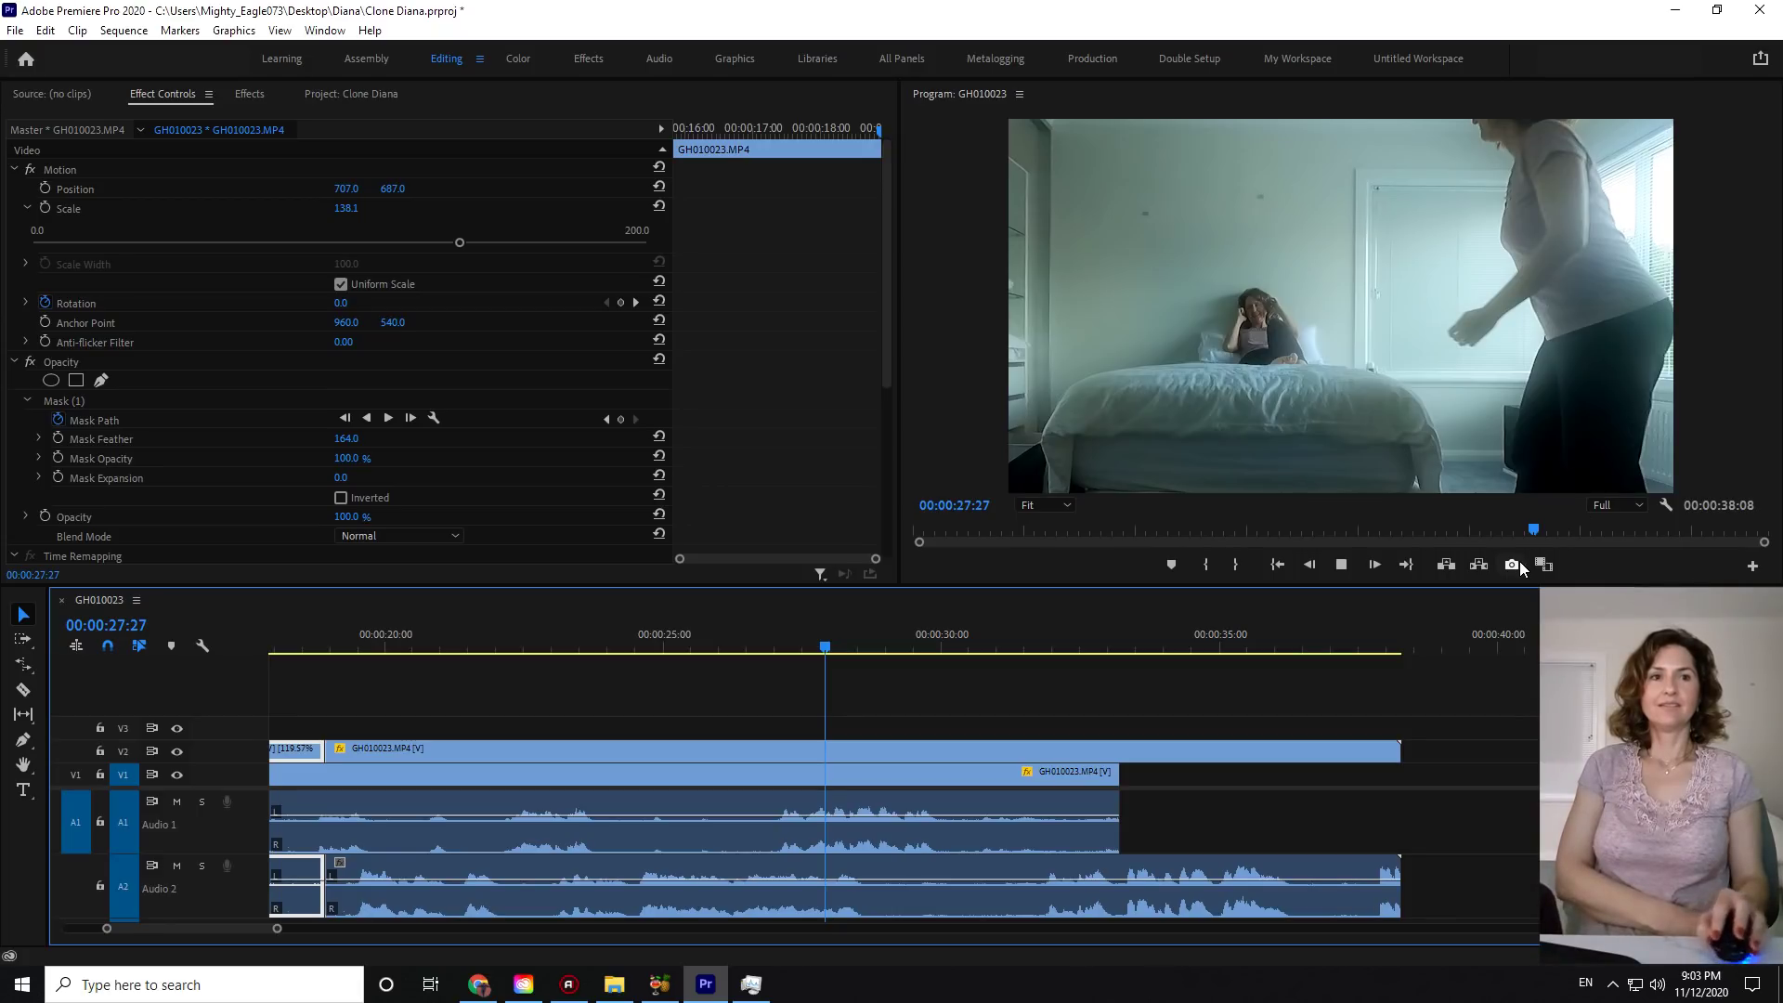
{"action": "key", "text": "space"}
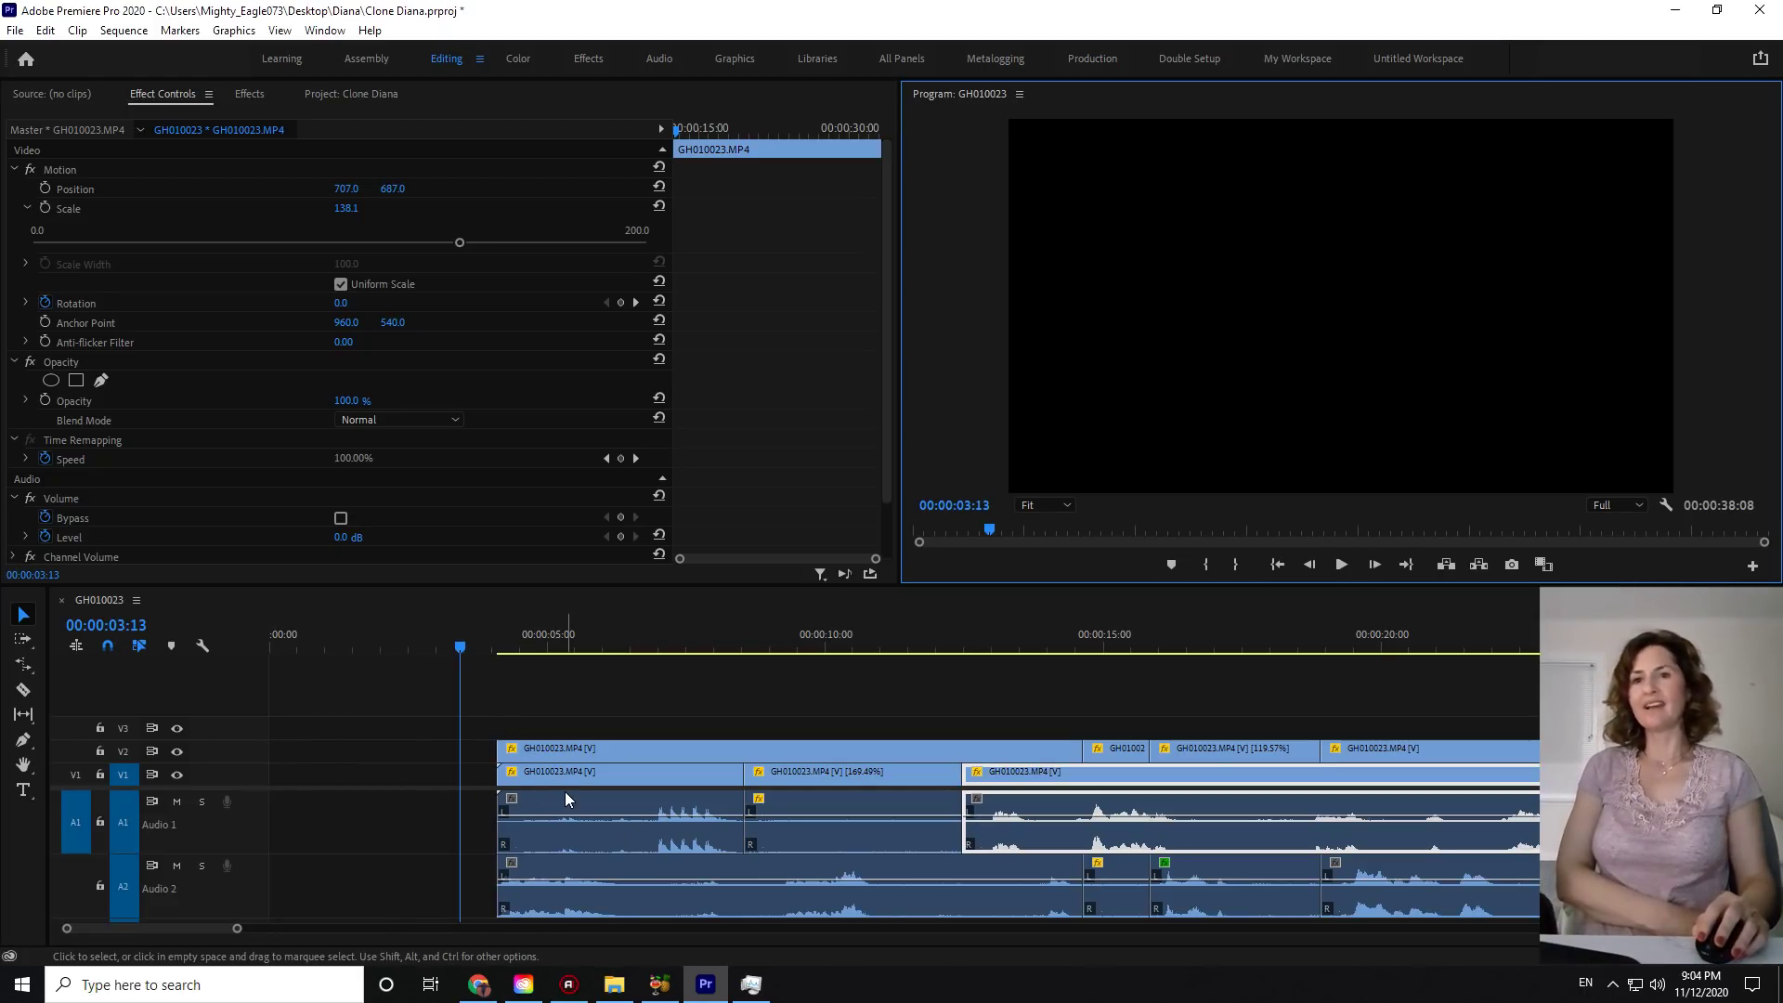
{"action": "key", "text": "h"}
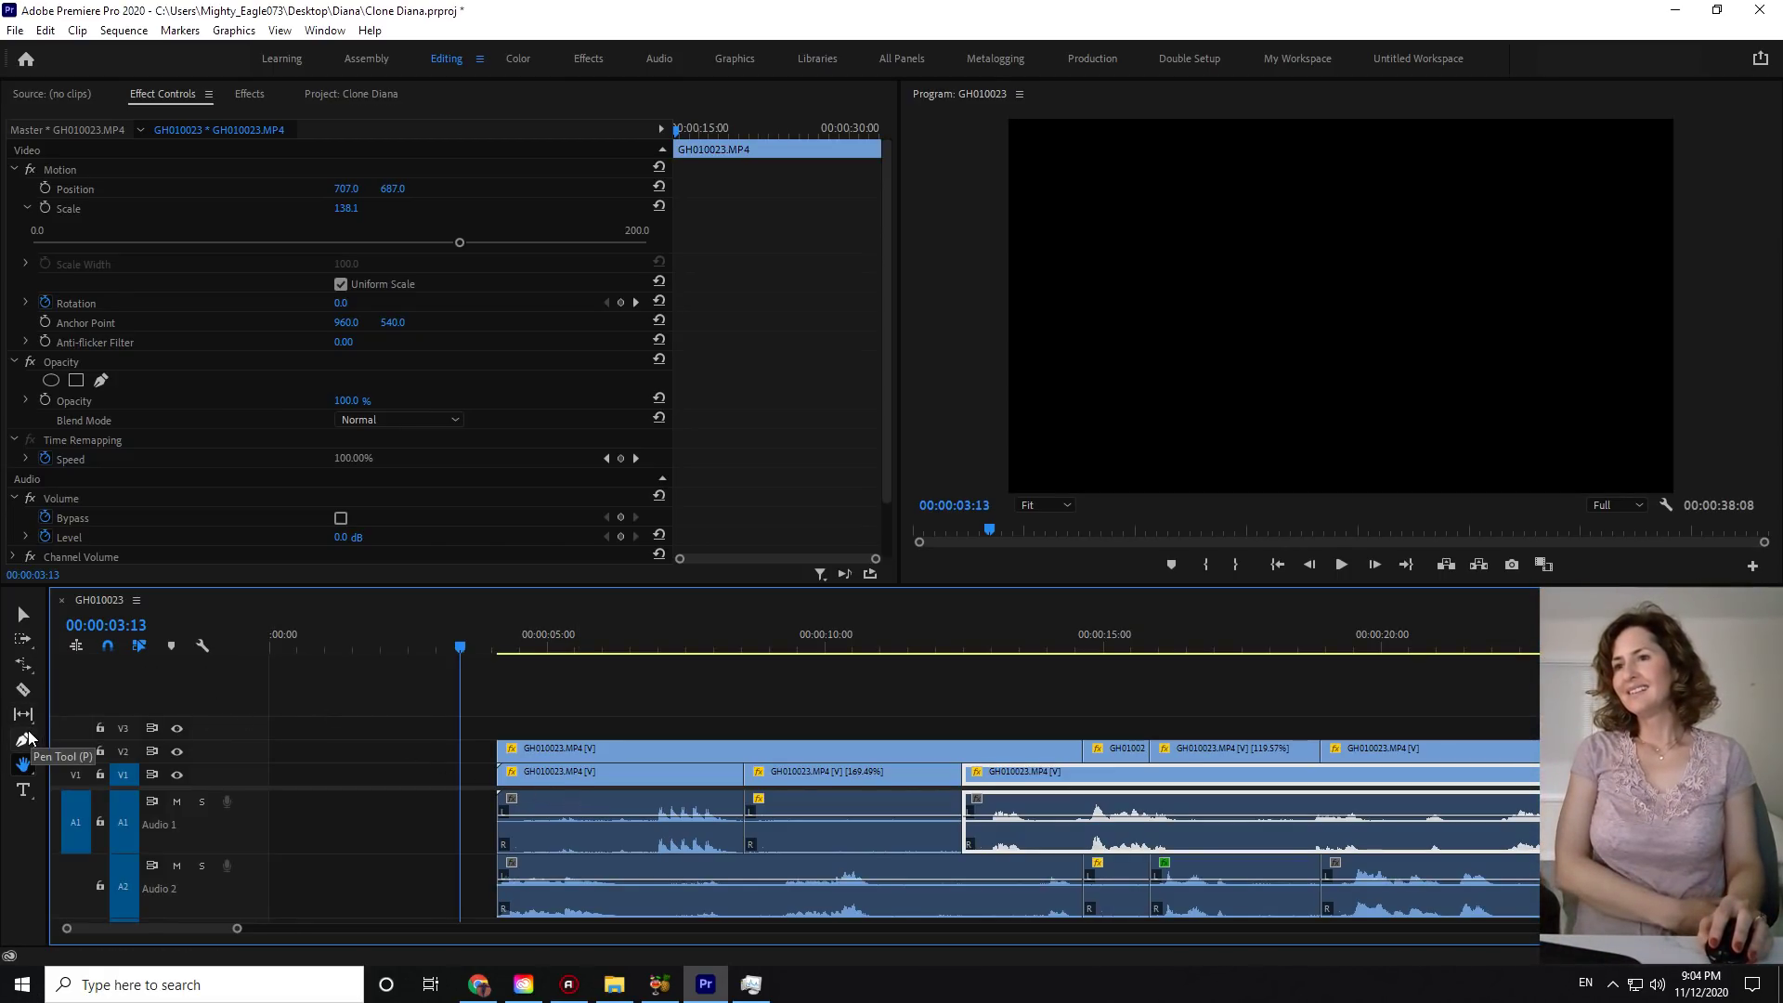
{"action": "left_click", "coordinate": [23, 764]}
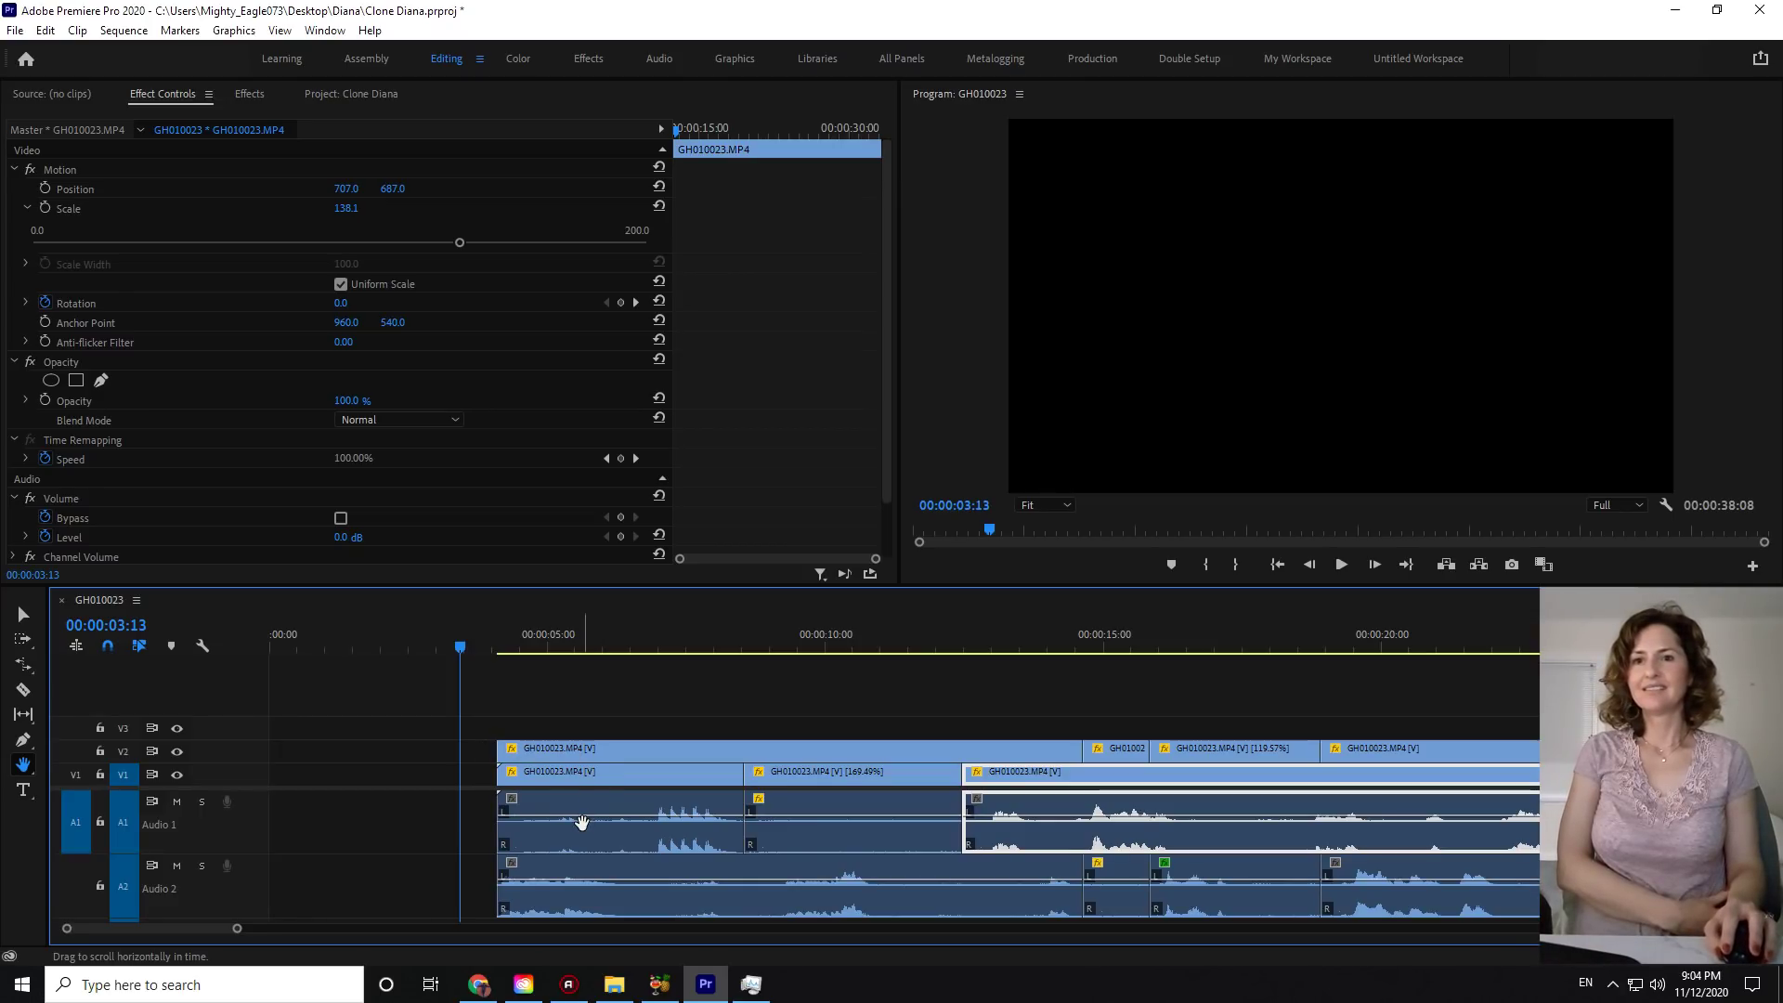
{"action": "left_click", "coordinate": [20, 611]}
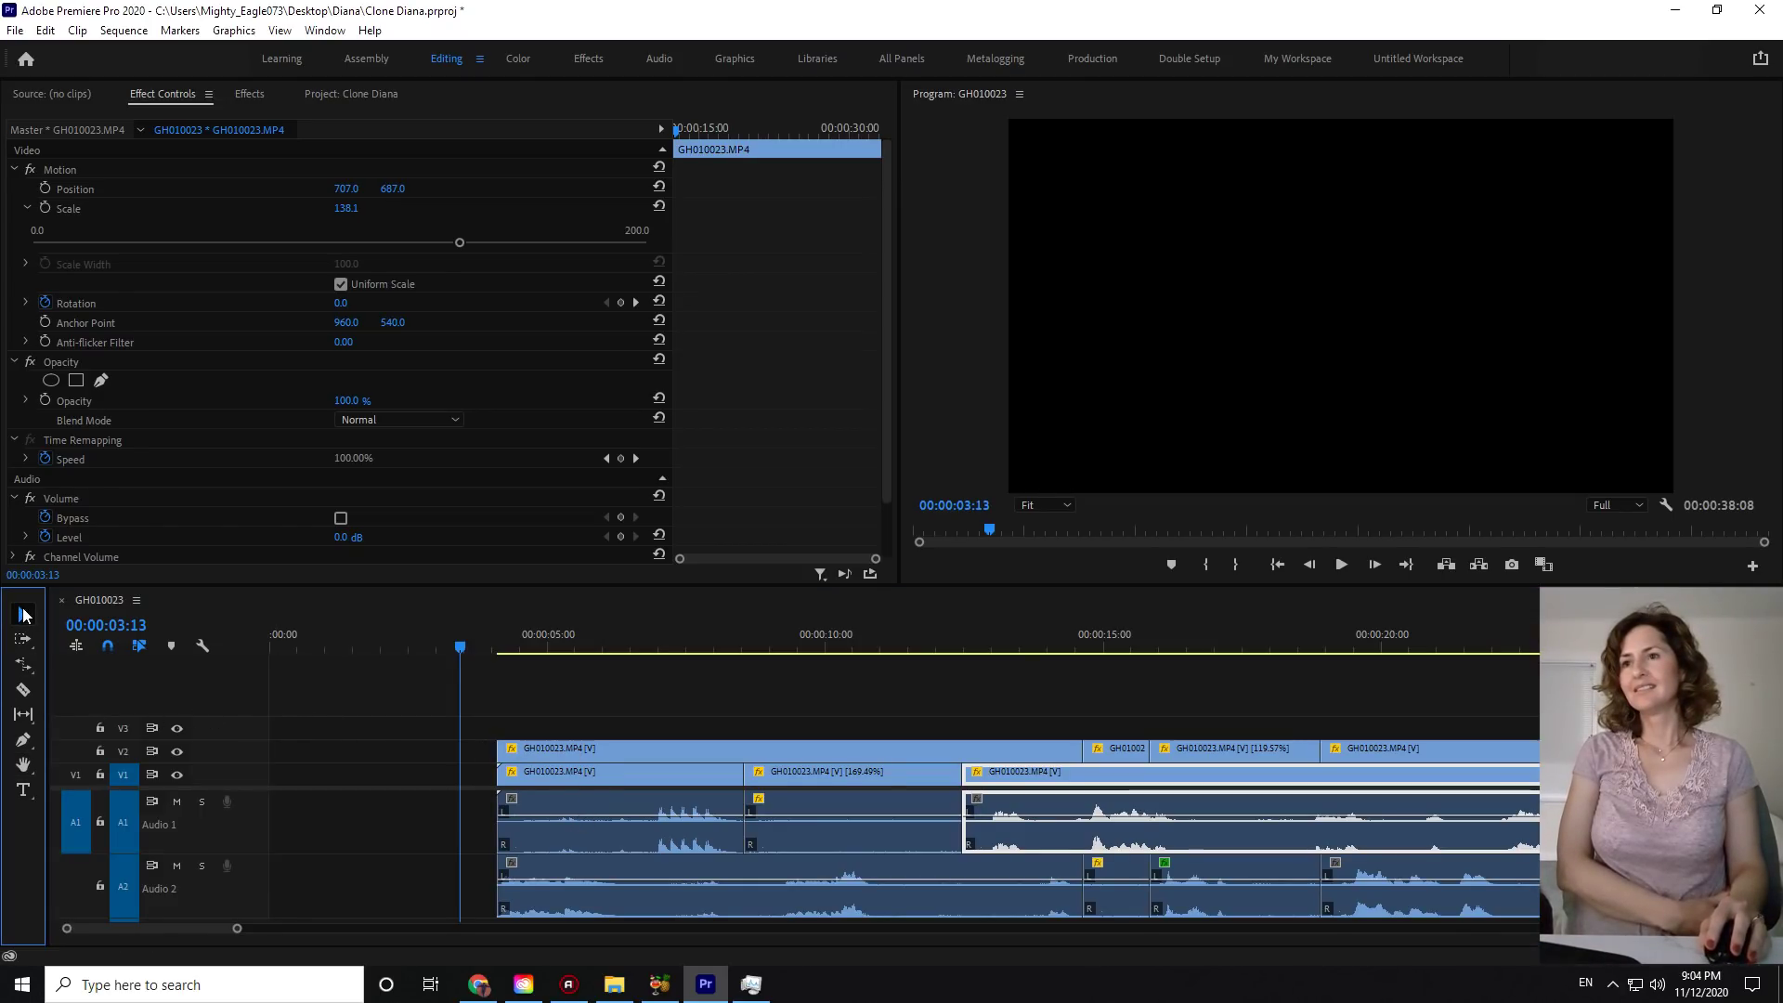
- Select all clips in the sequence and move them together to the start of the timeline
{"action": "left_click", "coordinate": [535, 797]}
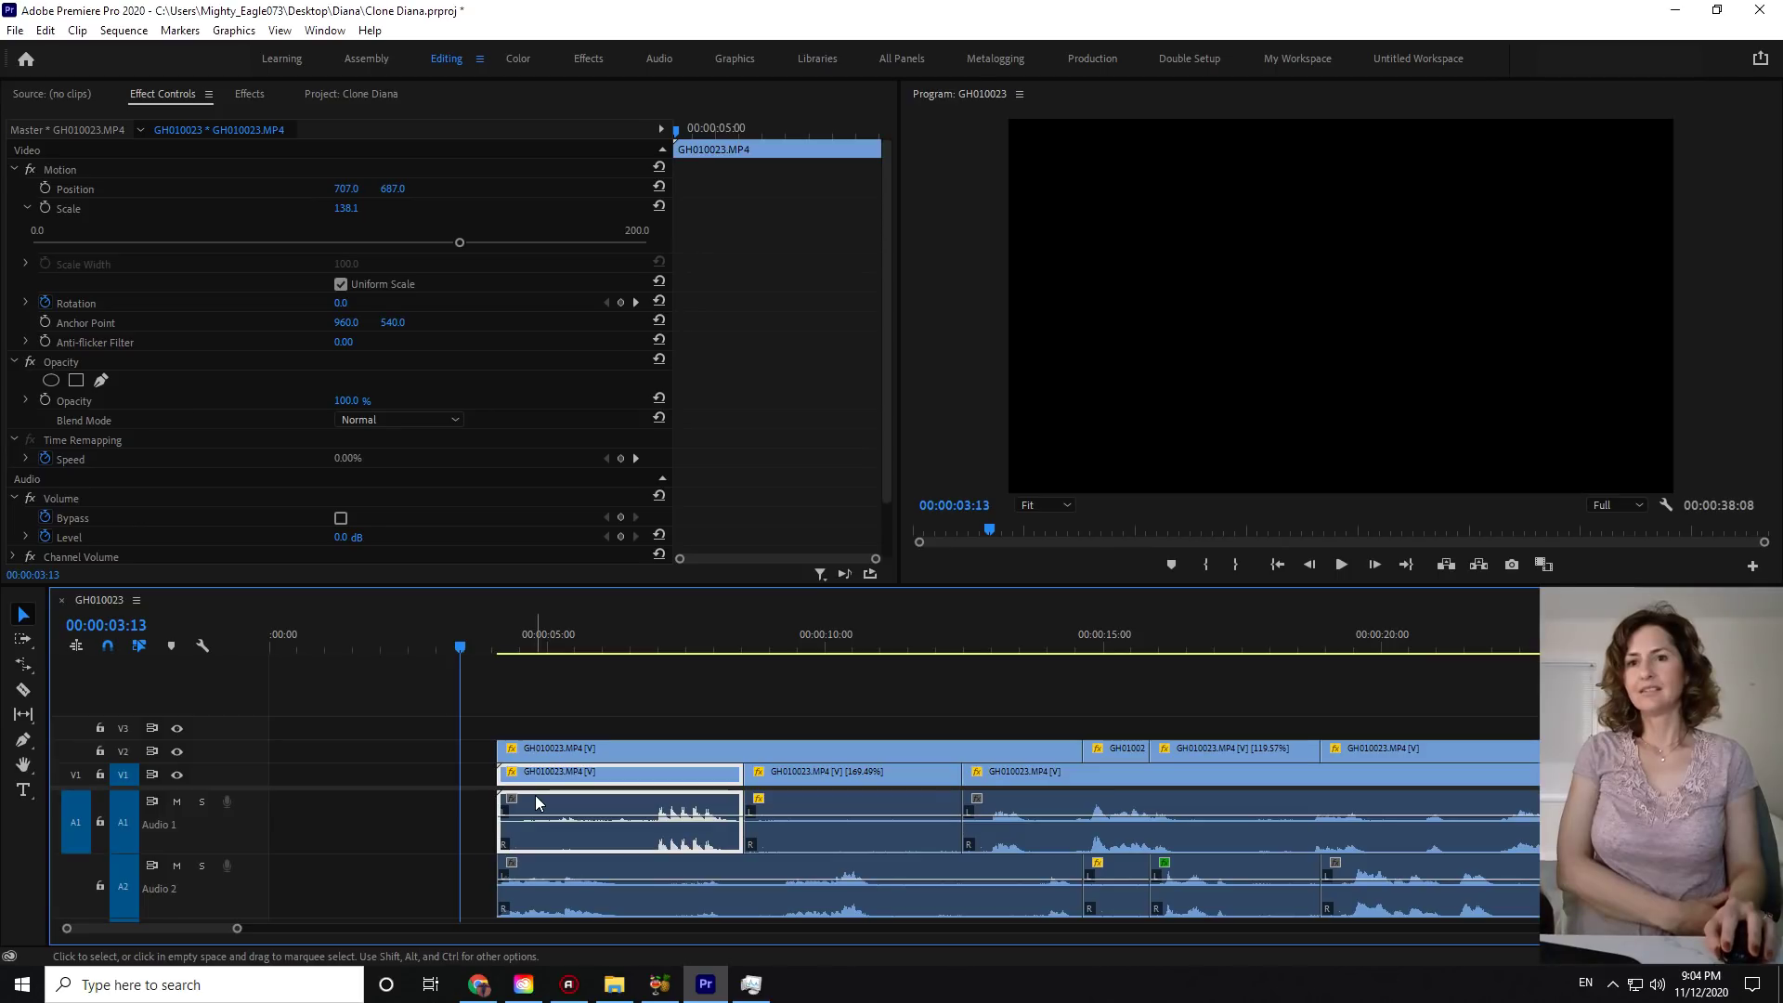
{"action": "left_click", "coordinate": [523, 748]}
{"action": "left_click", "coordinate": [543, 812]}
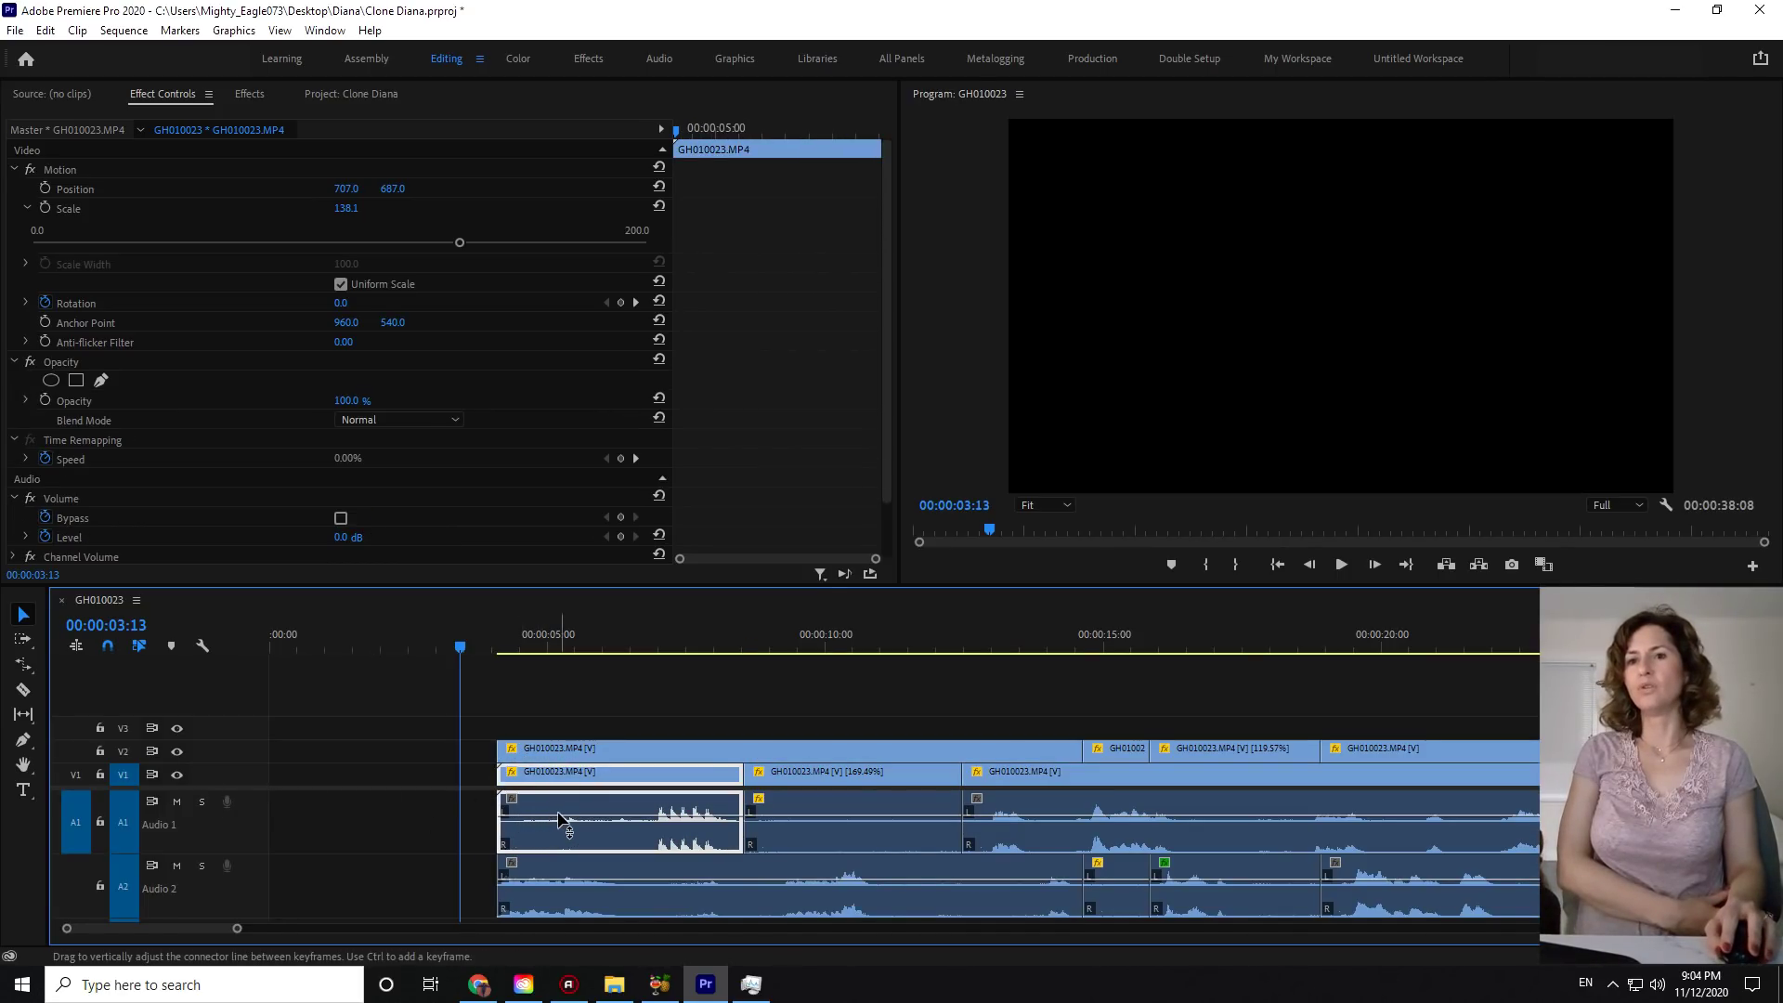
{"action": "key", "text": "ctrl+a"}
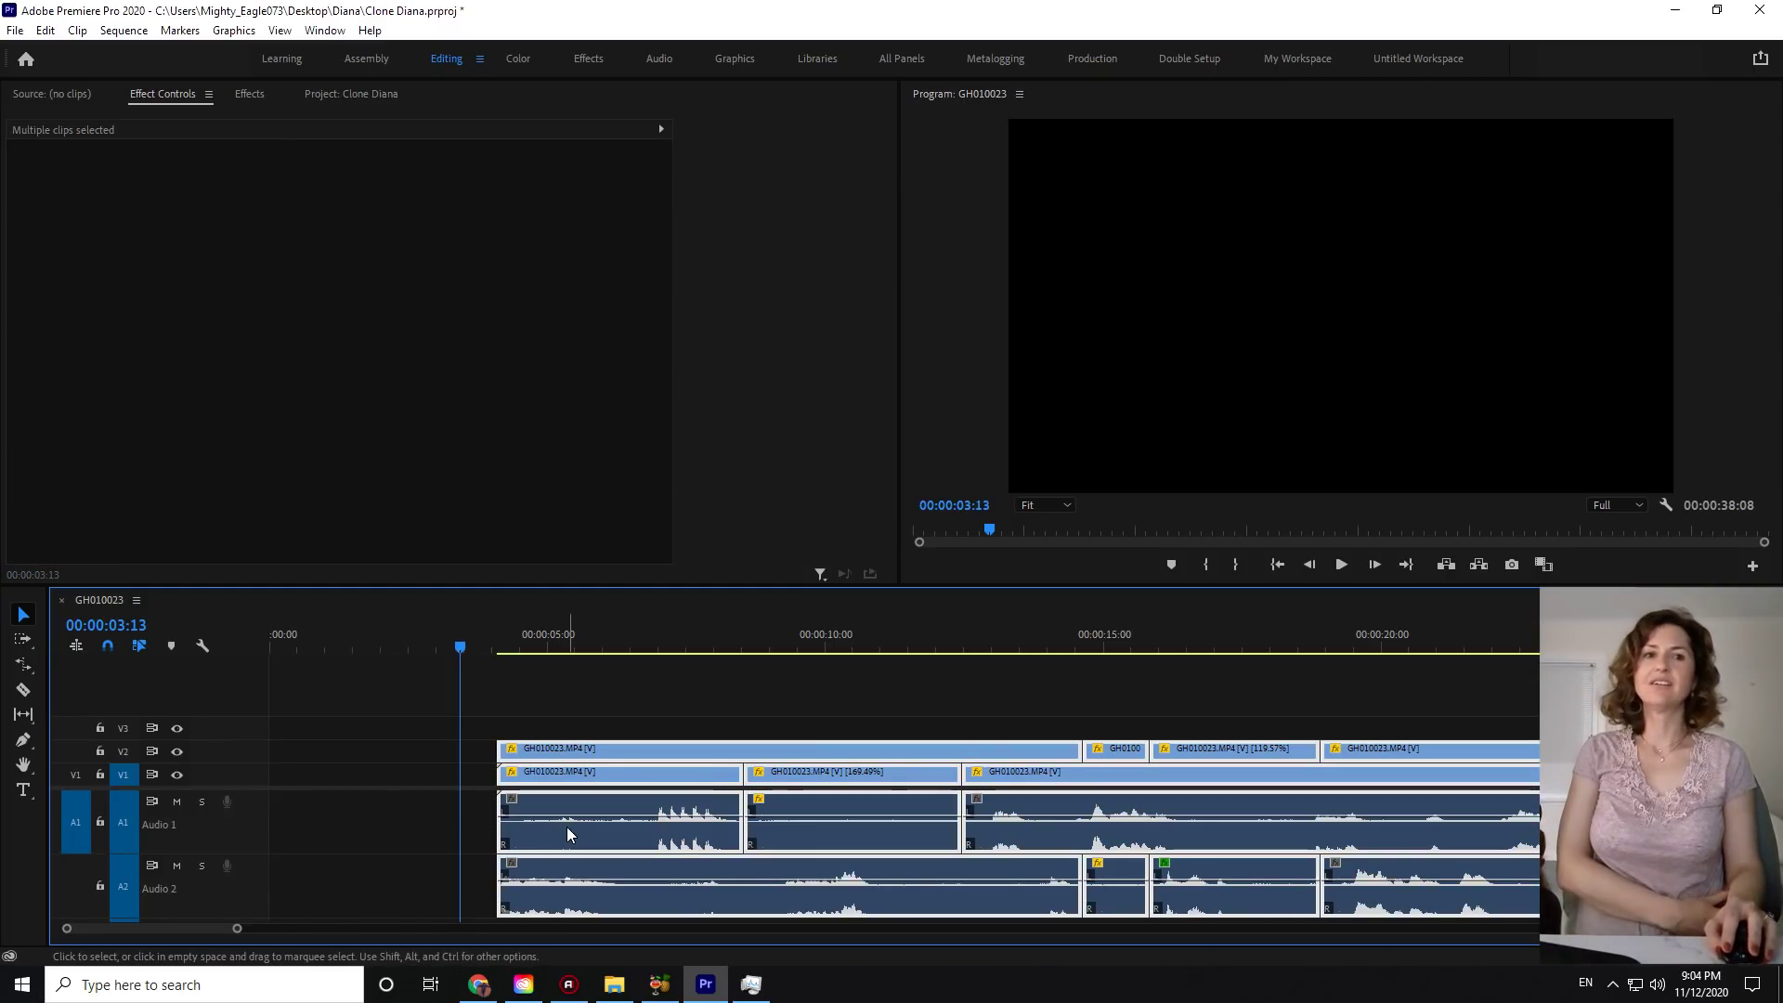
{"action": "left_click_drag", "start_coordinate": [535, 754], "coordinate": [289, 788]}
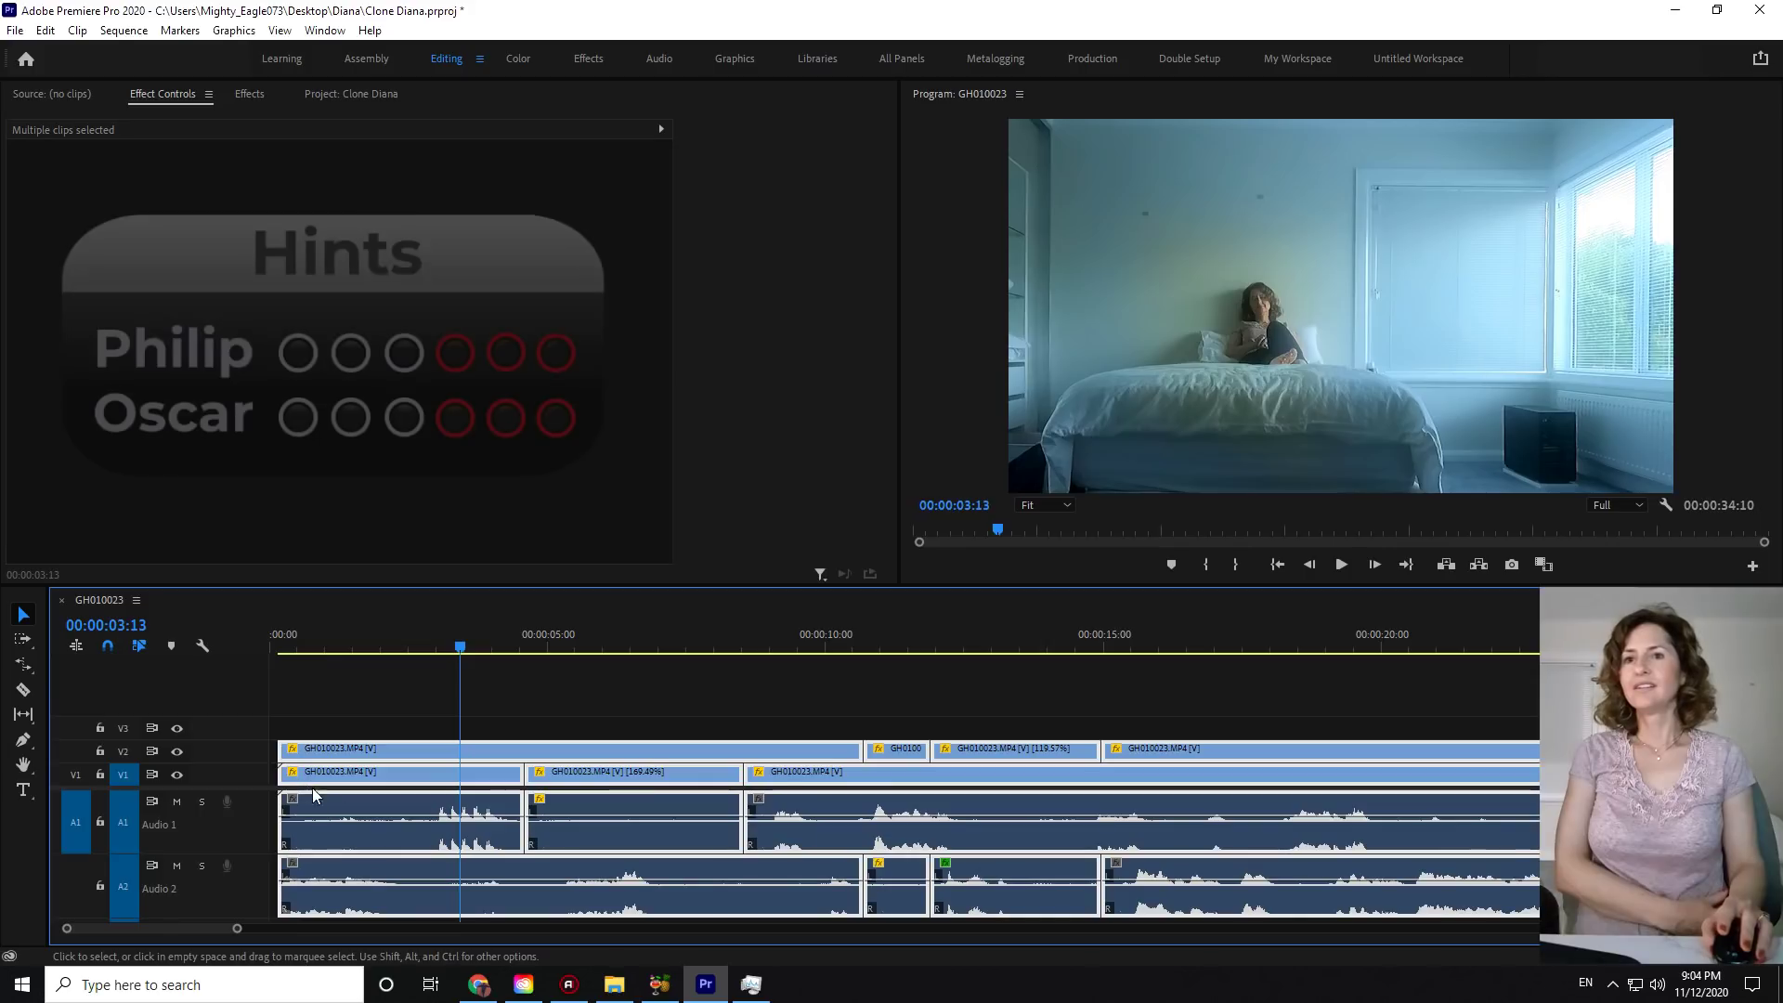
- Split the V1 and V2 clips with their audio at about 00:00:23:03, and split the V1 clip again at about 00:00:24:18
{"action": "key", "text": "c"}
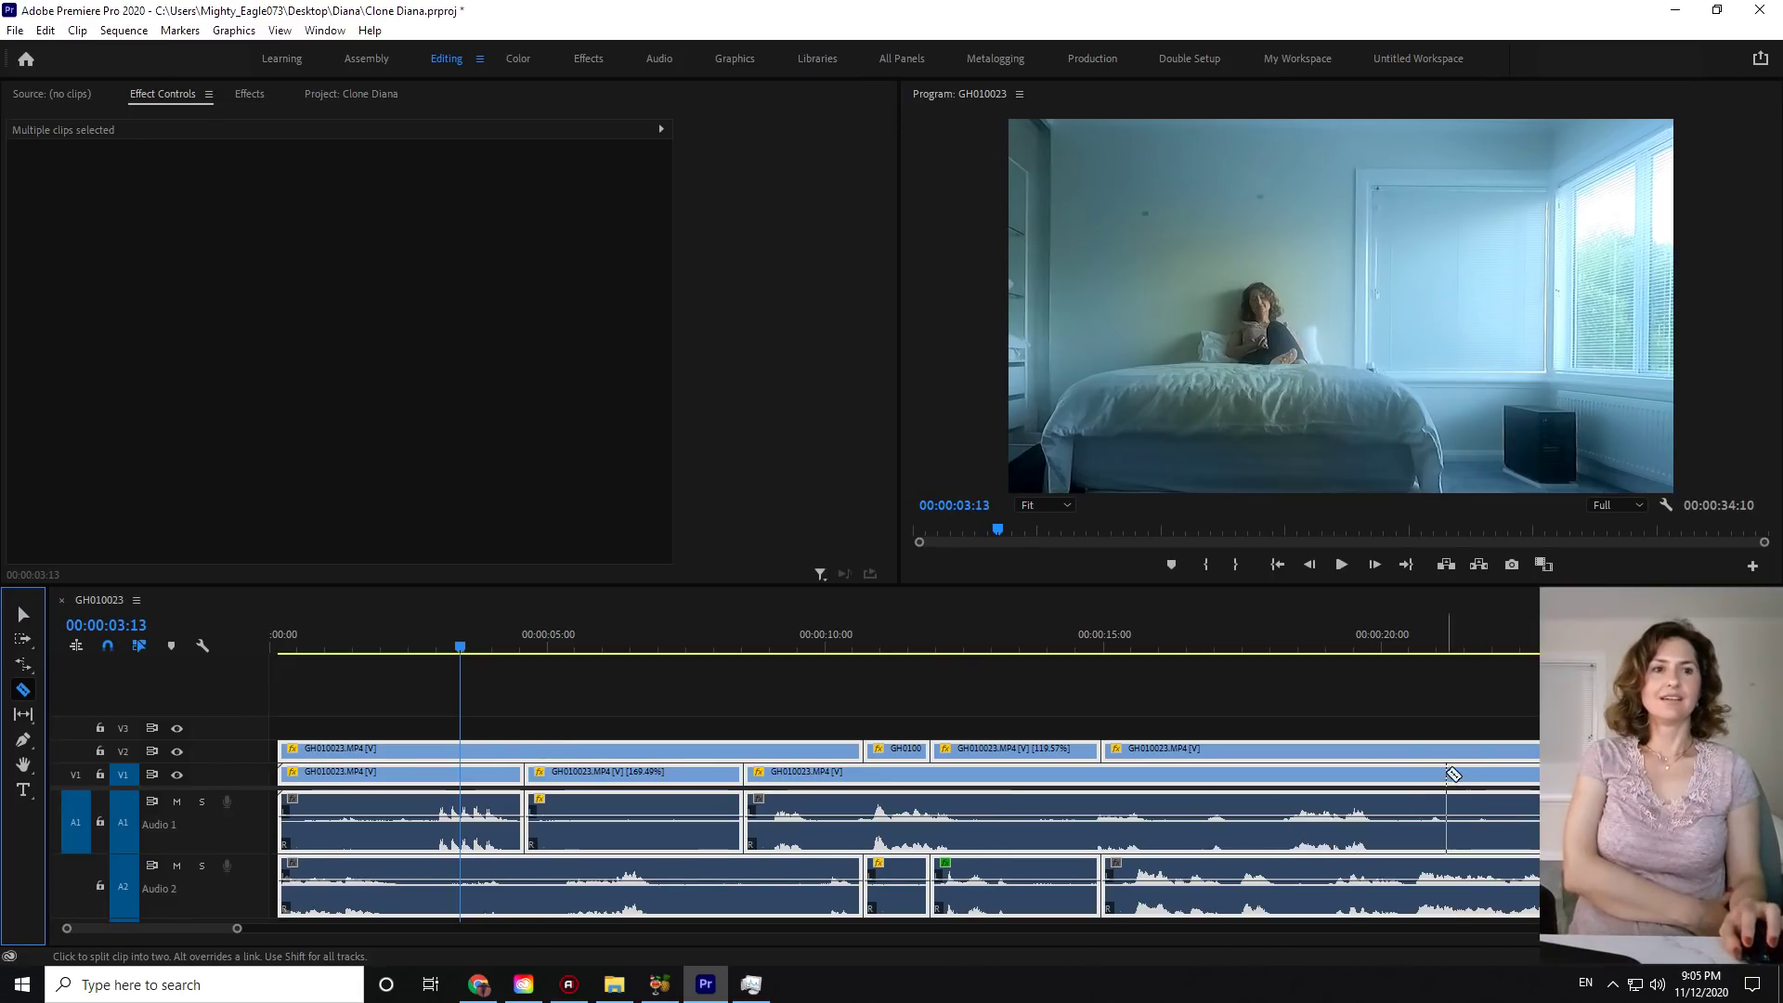
{"action": "left_click", "coordinate": [16, 614]}
{"action": "scroll", "coordinate": [1232, 771], "scroll_direction": "down", "scroll_amount": 5}
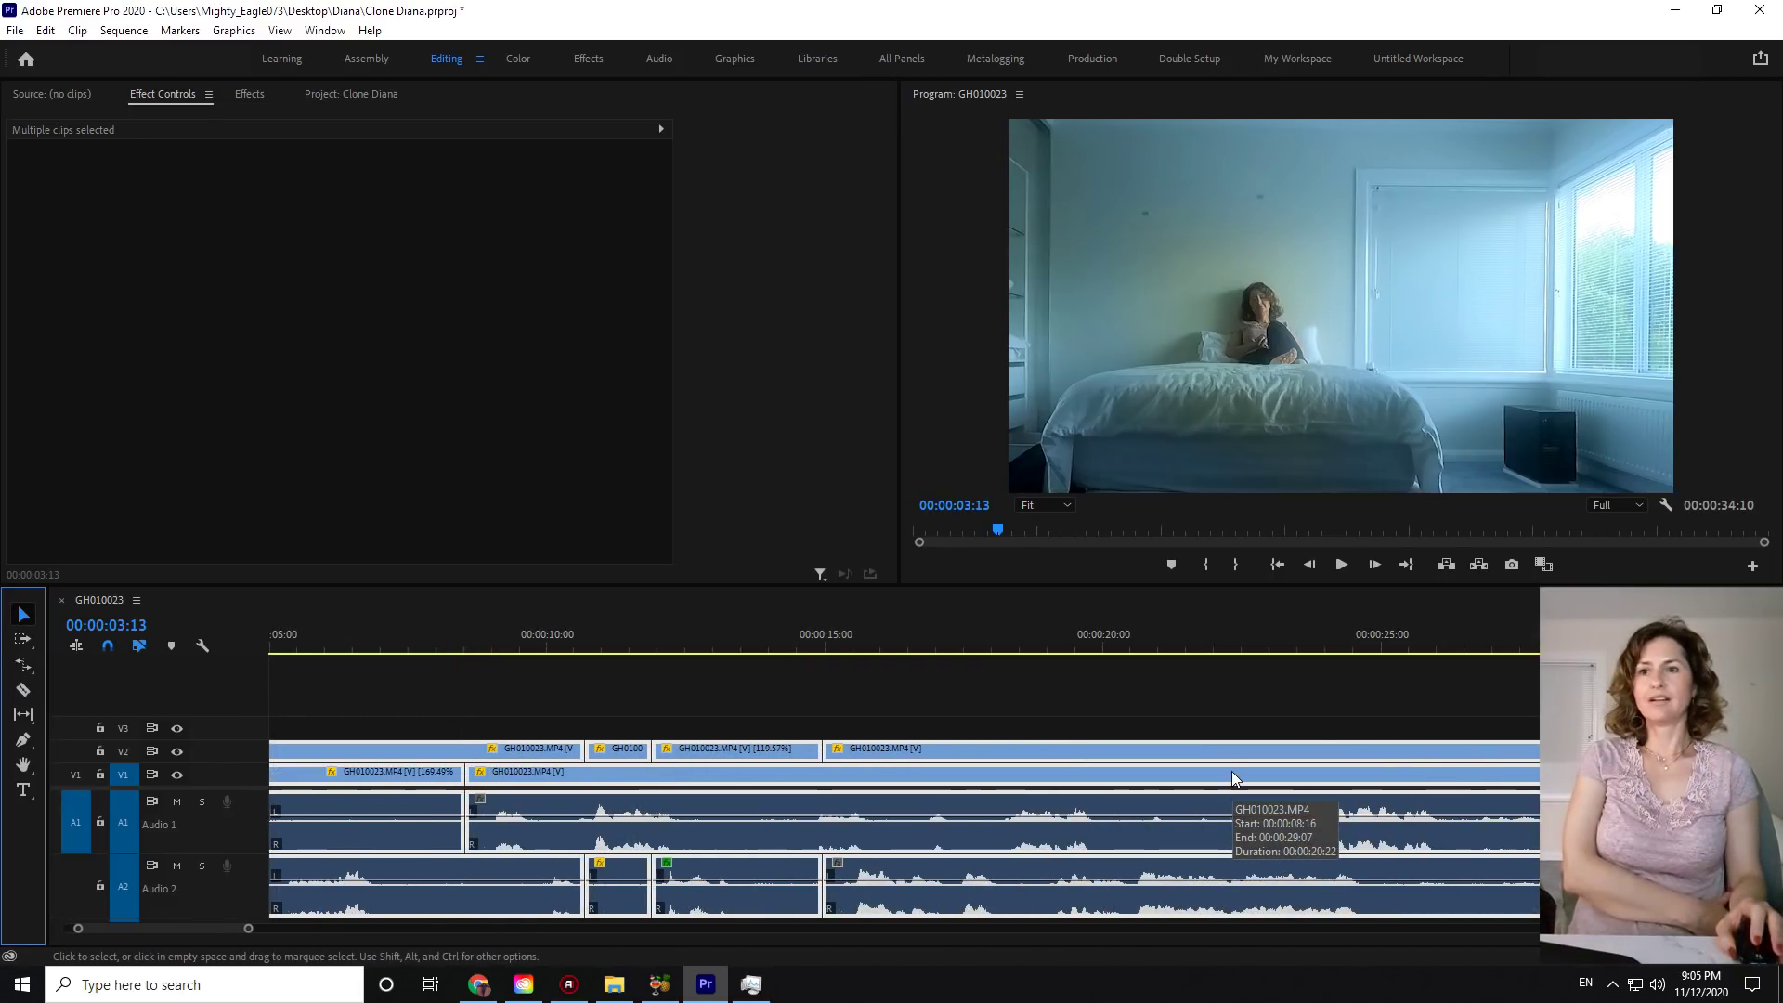
{"action": "scroll", "coordinate": [1232, 771], "scroll_direction": "up", "scroll_amount": 1}
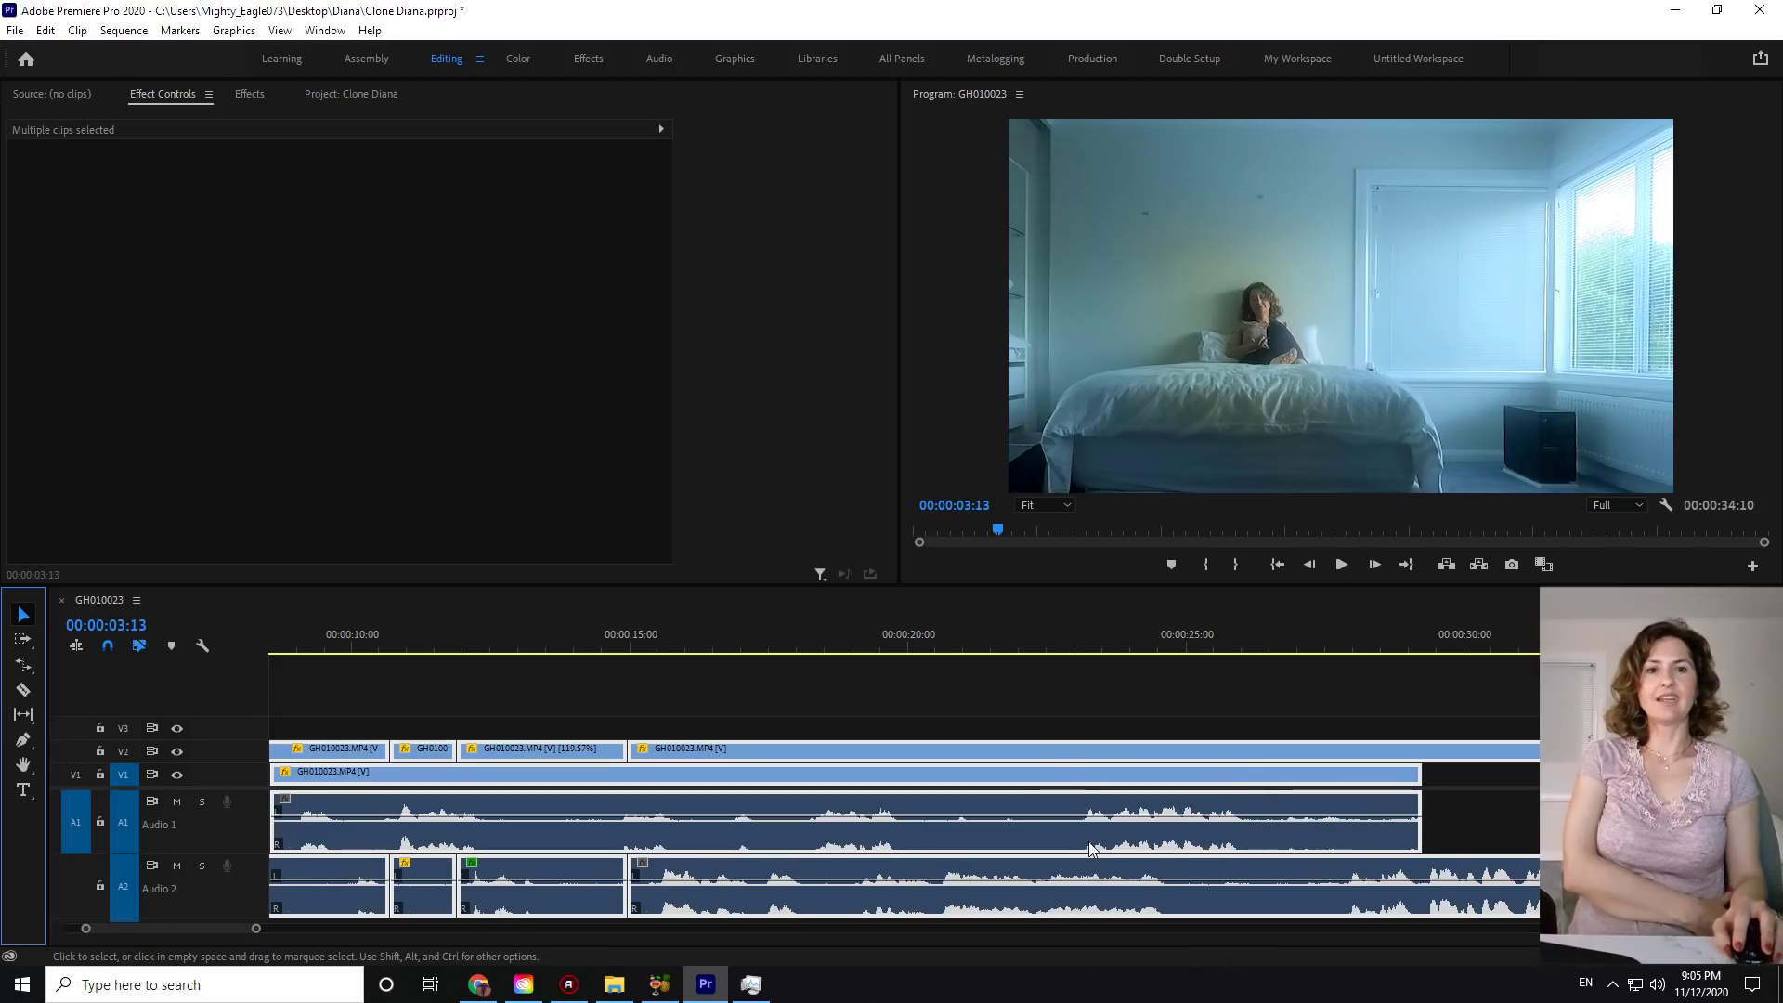
{"action": "key", "text": "c"}
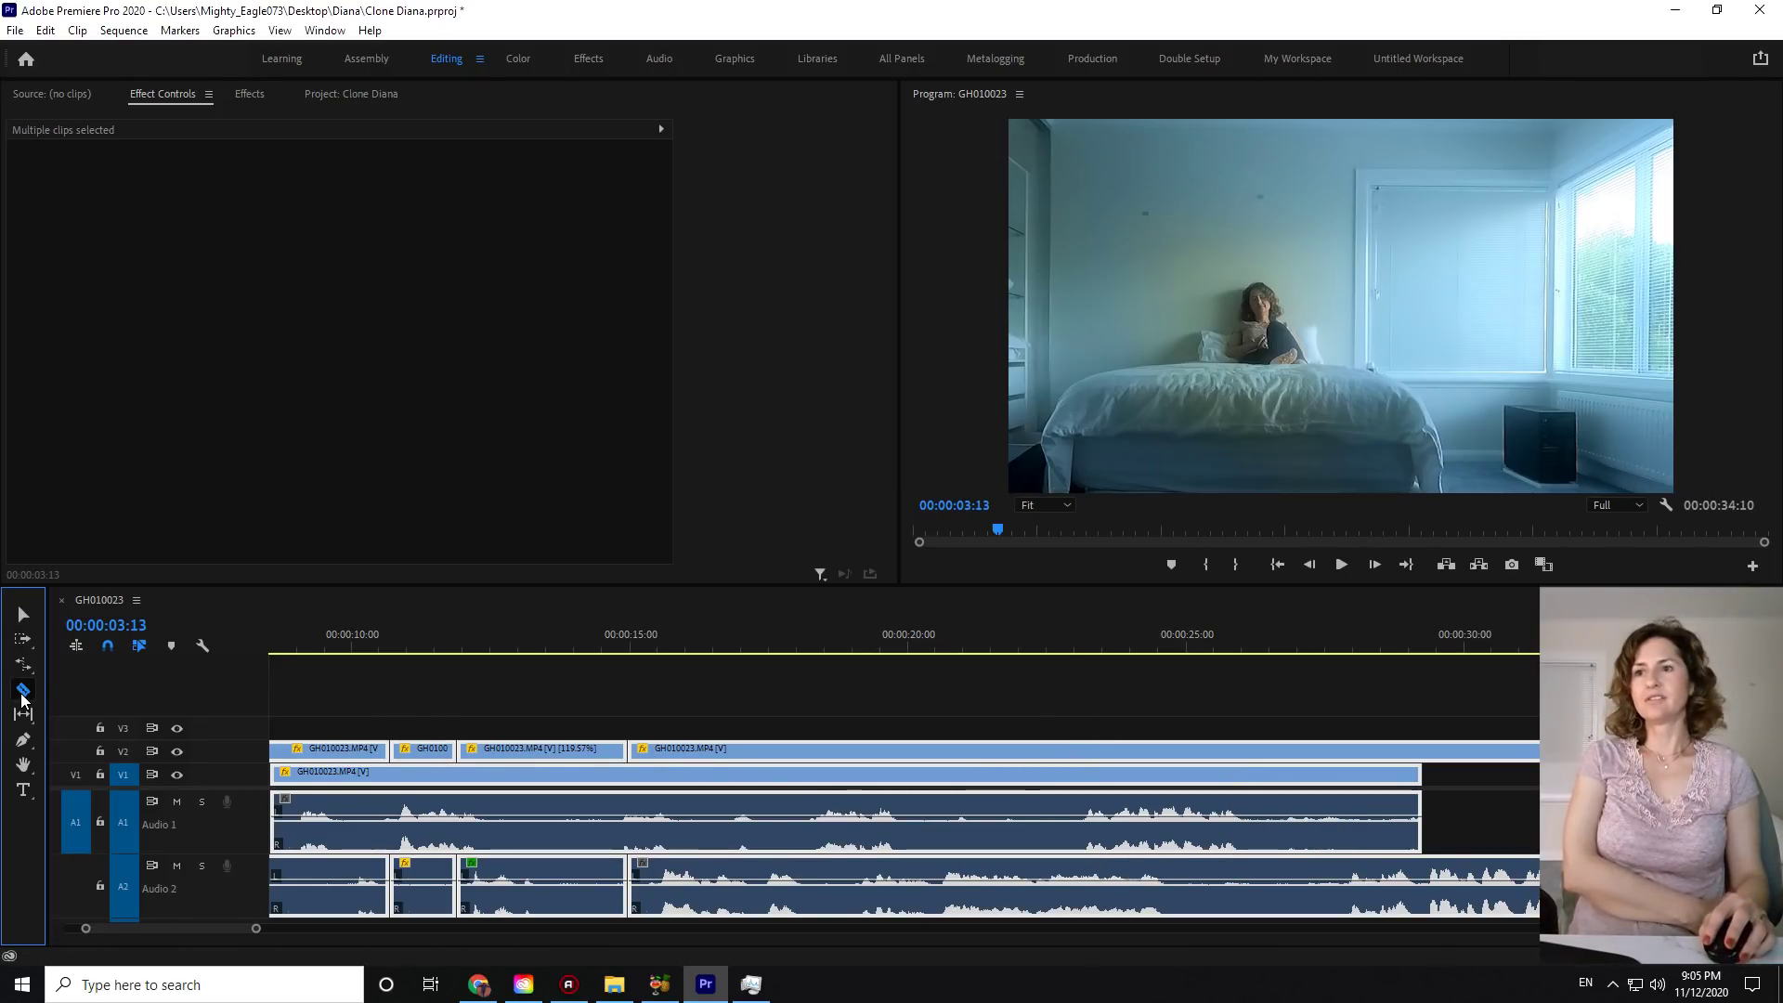
{"action": "left_click", "coordinate": [1080, 836]}
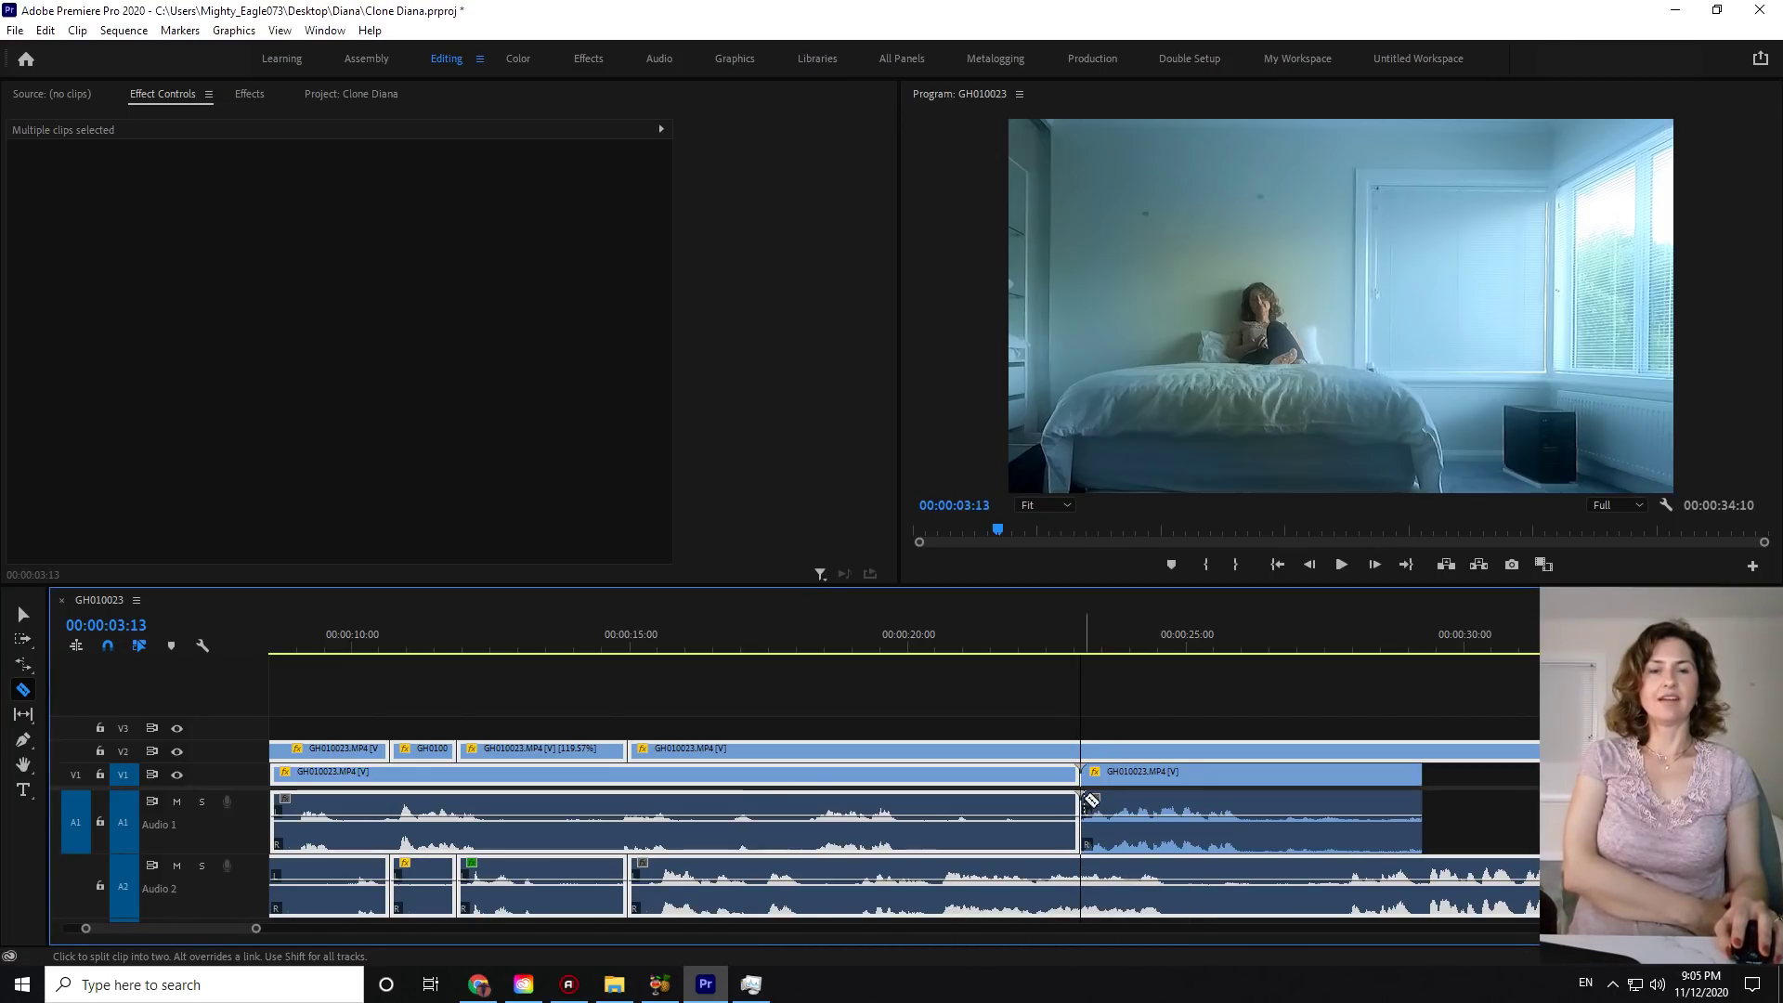
{"action": "left_click", "coordinate": [1080, 757]}
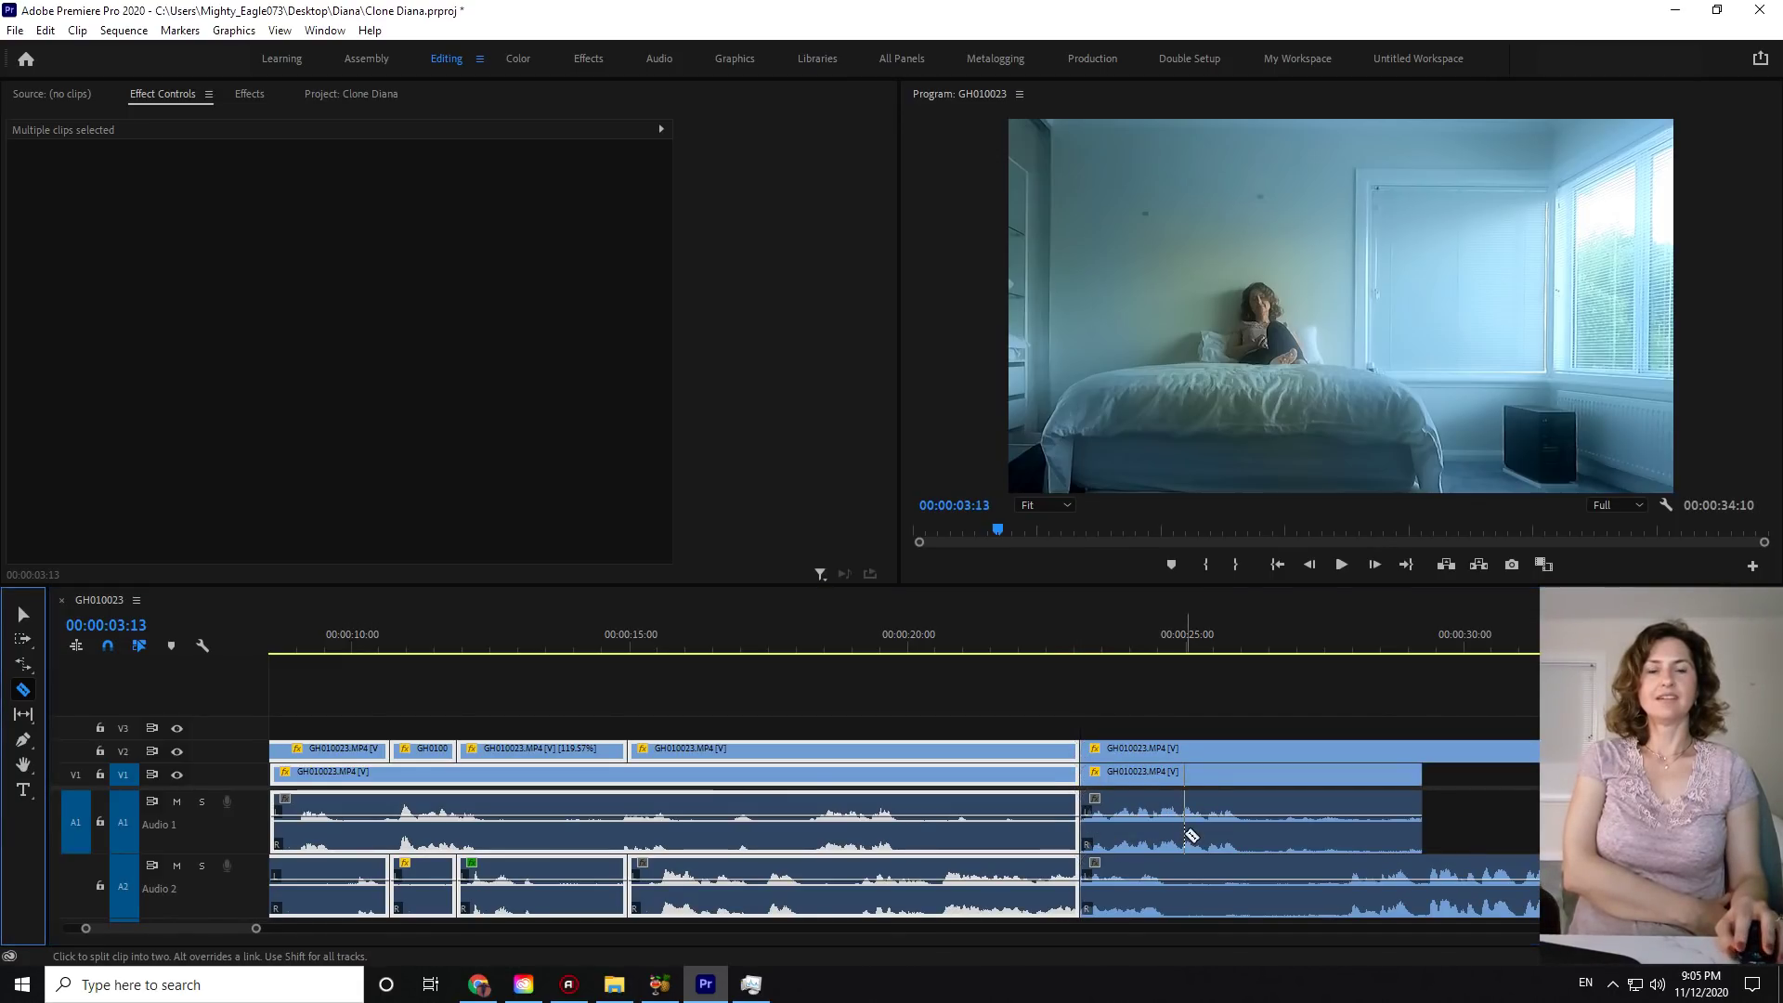
{"action": "left_click", "coordinate": [1165, 813]}
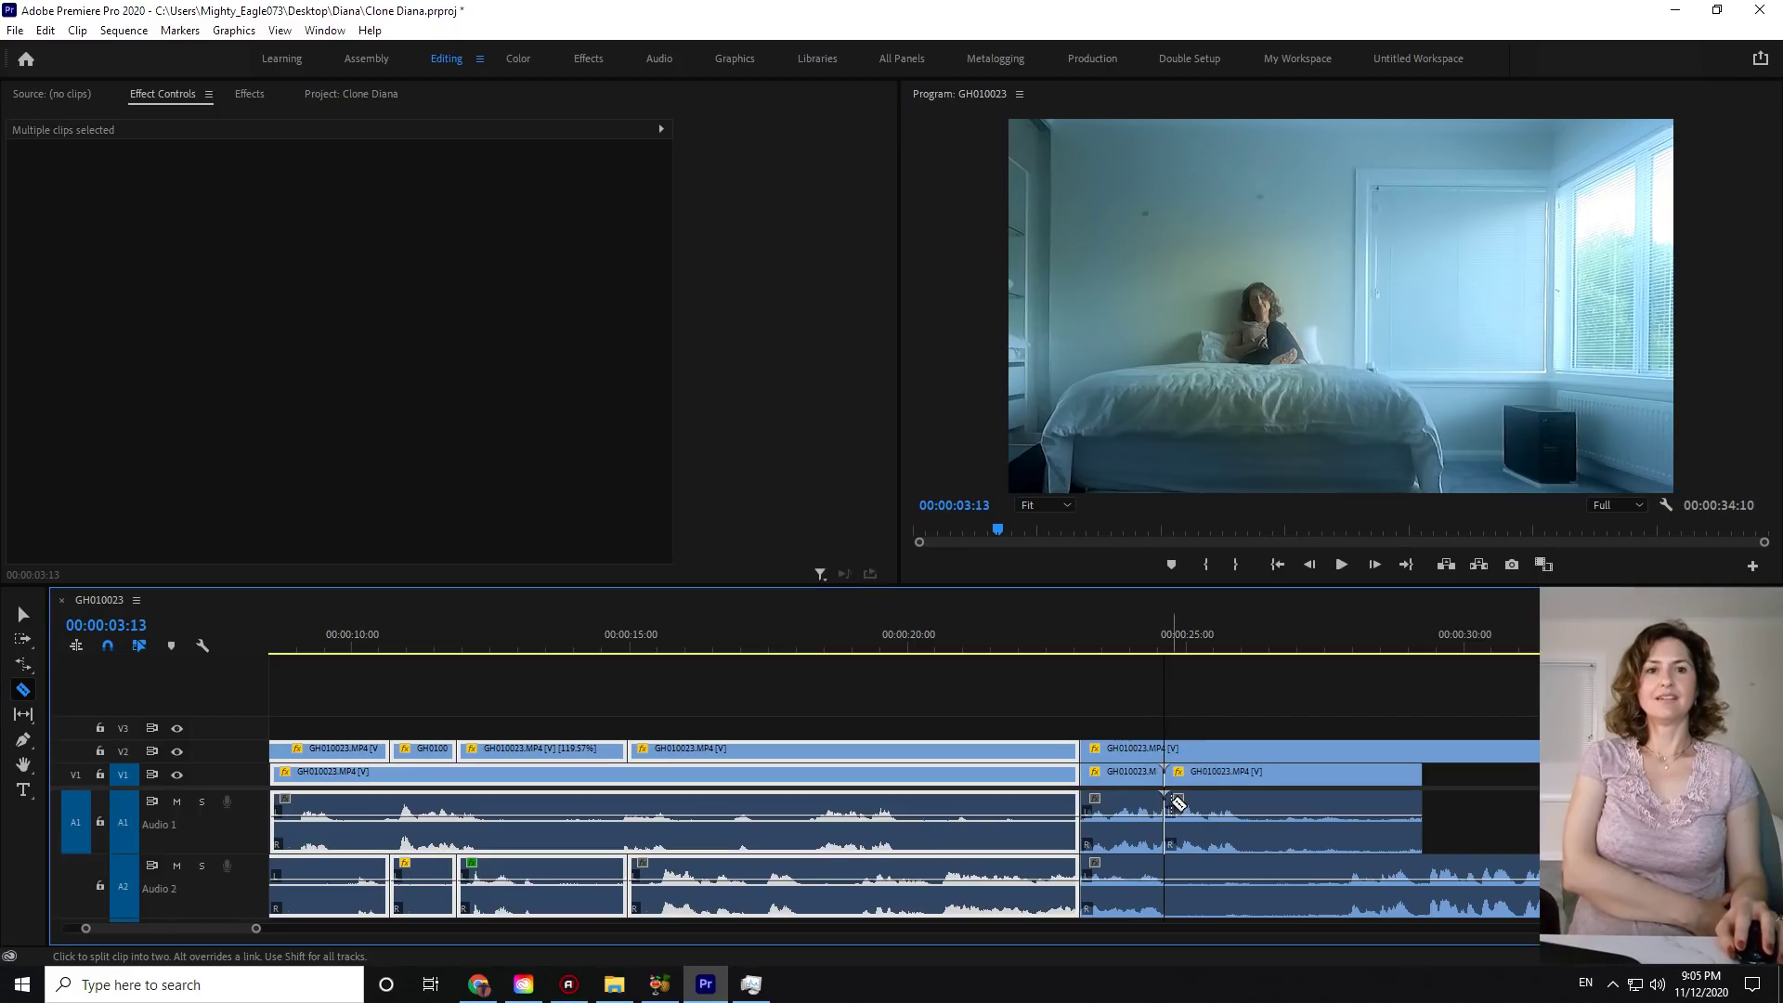
- Return to the Selection tool and play the sequence from its beginning
{"action": "key", "text": "v"}
{"action": "left_click", "coordinate": [1113, 836]}
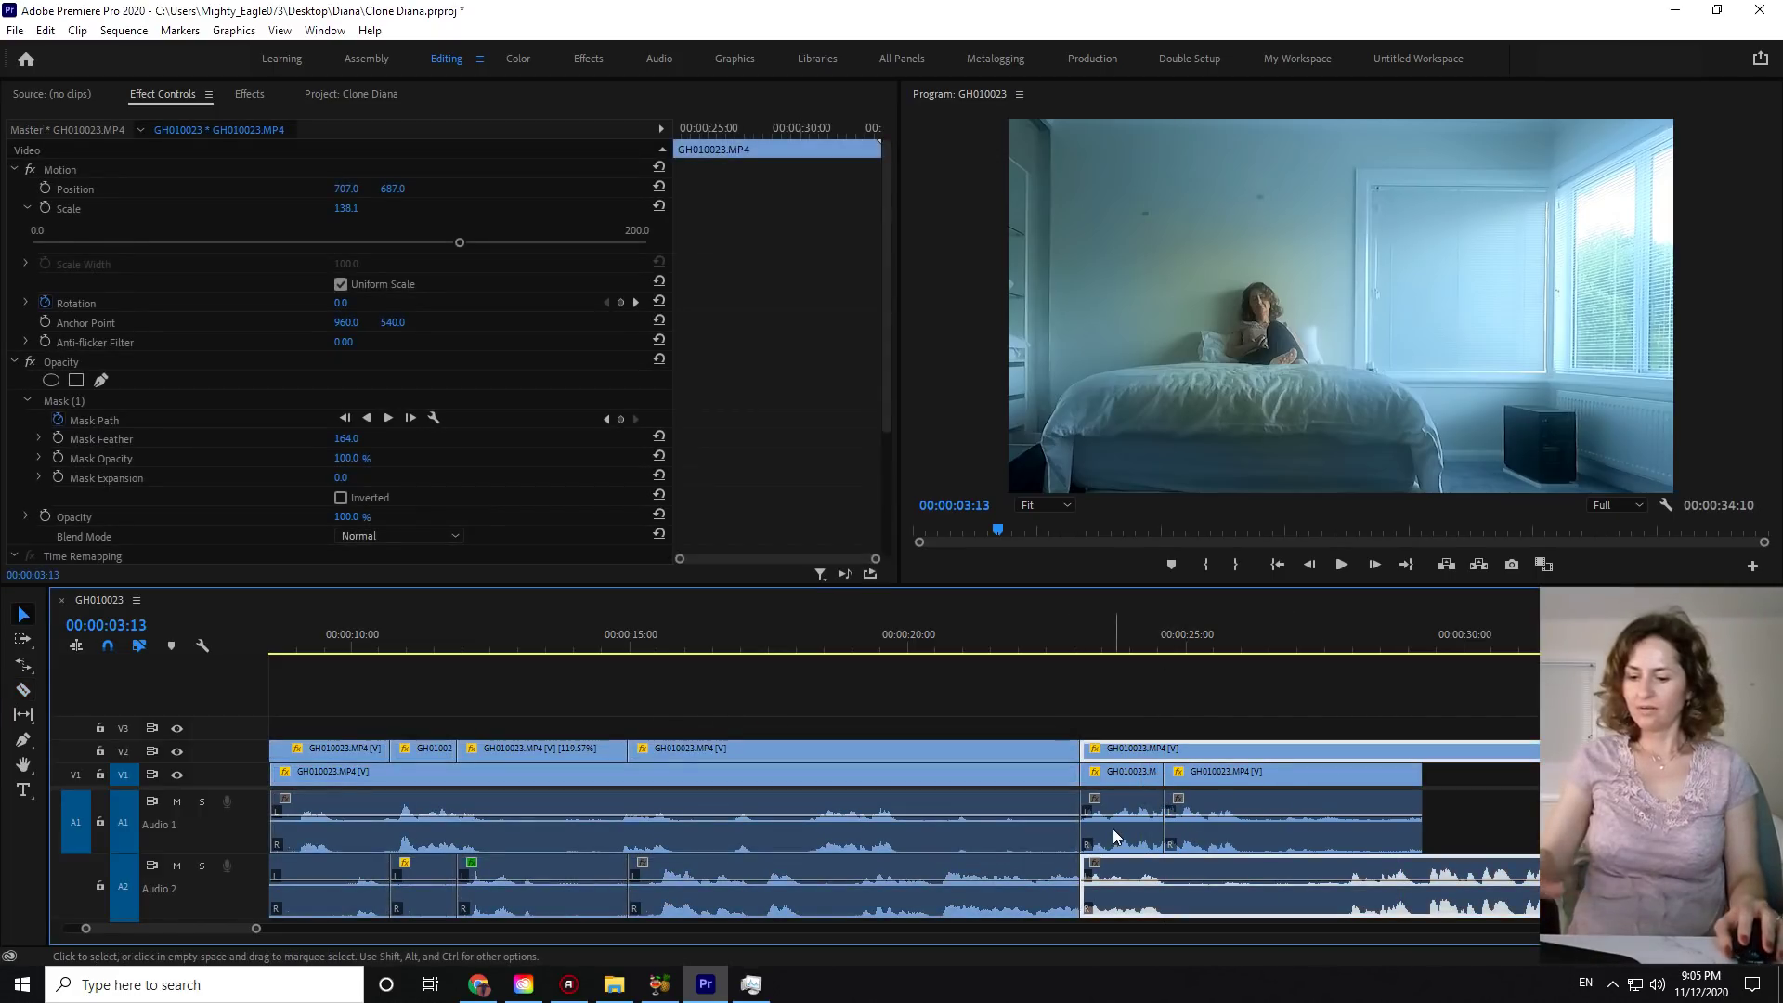
{"action": "key", "text": "Home"}
{"action": "key", "text": "space"}
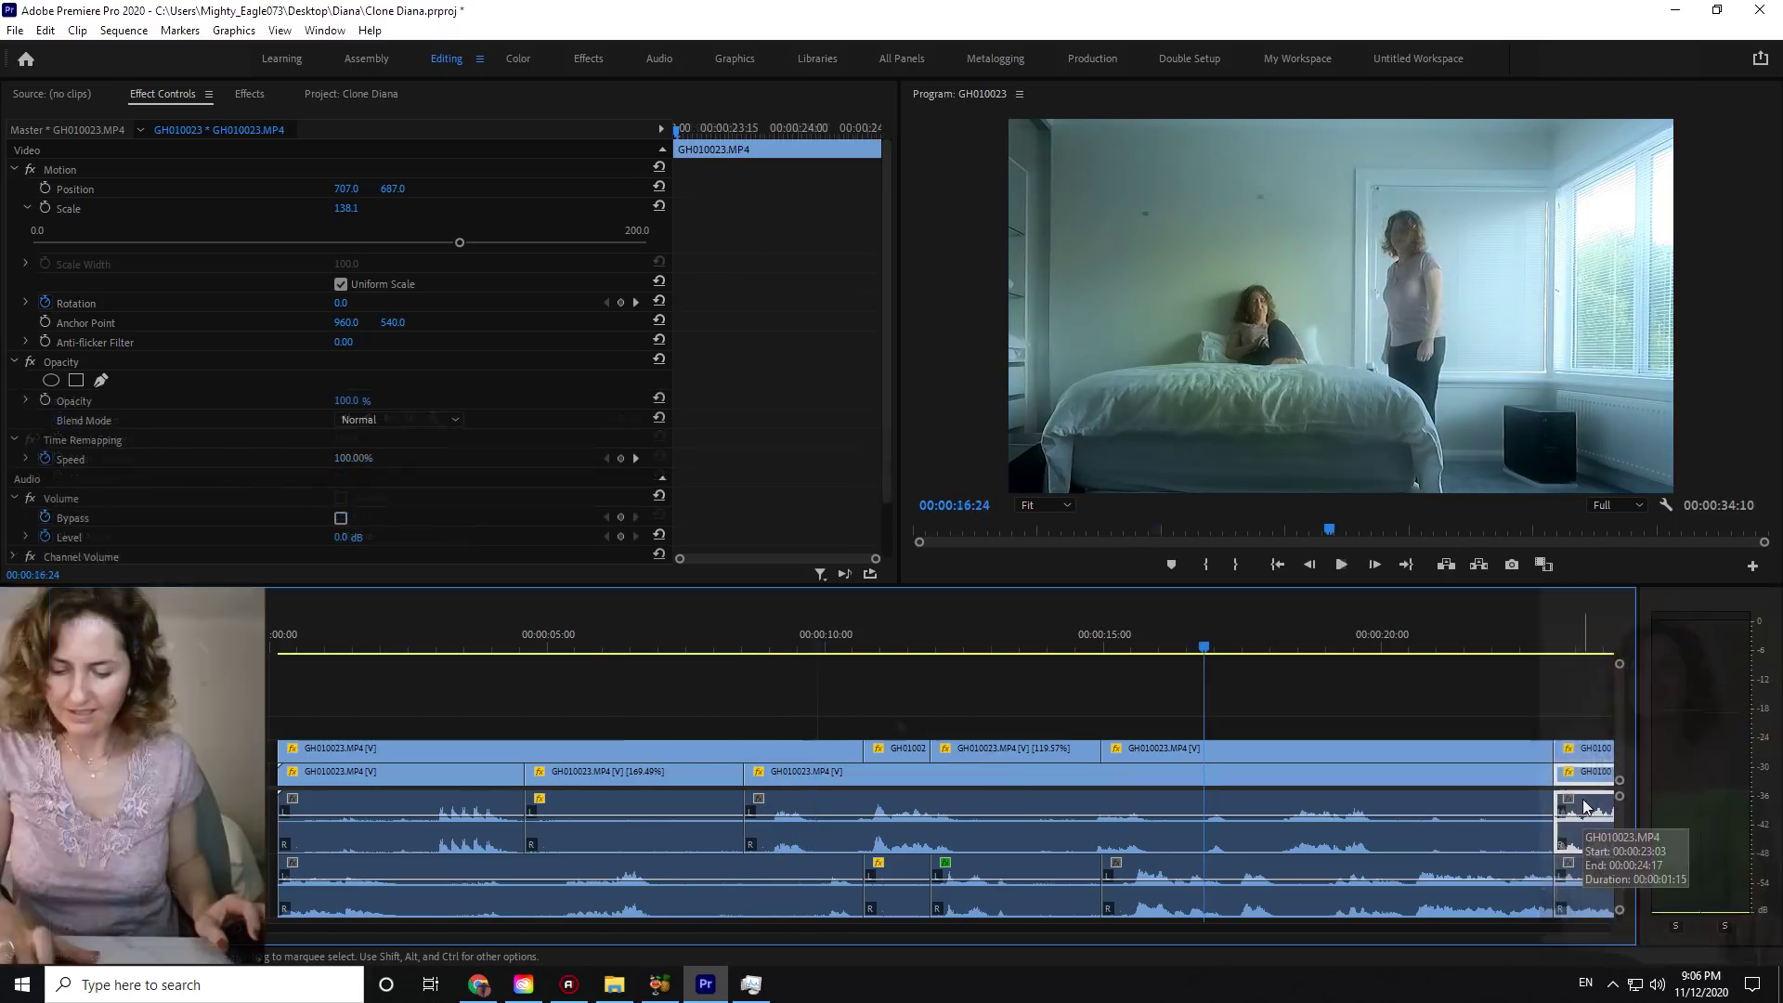
- Delete the V1 and V2 segments after 00:00:23:03 and play the sequence from 00:00:00:00
{"action": "left_click", "coordinate": [1583, 799]}
{"action": "left_click", "coordinate": [1583, 750]}
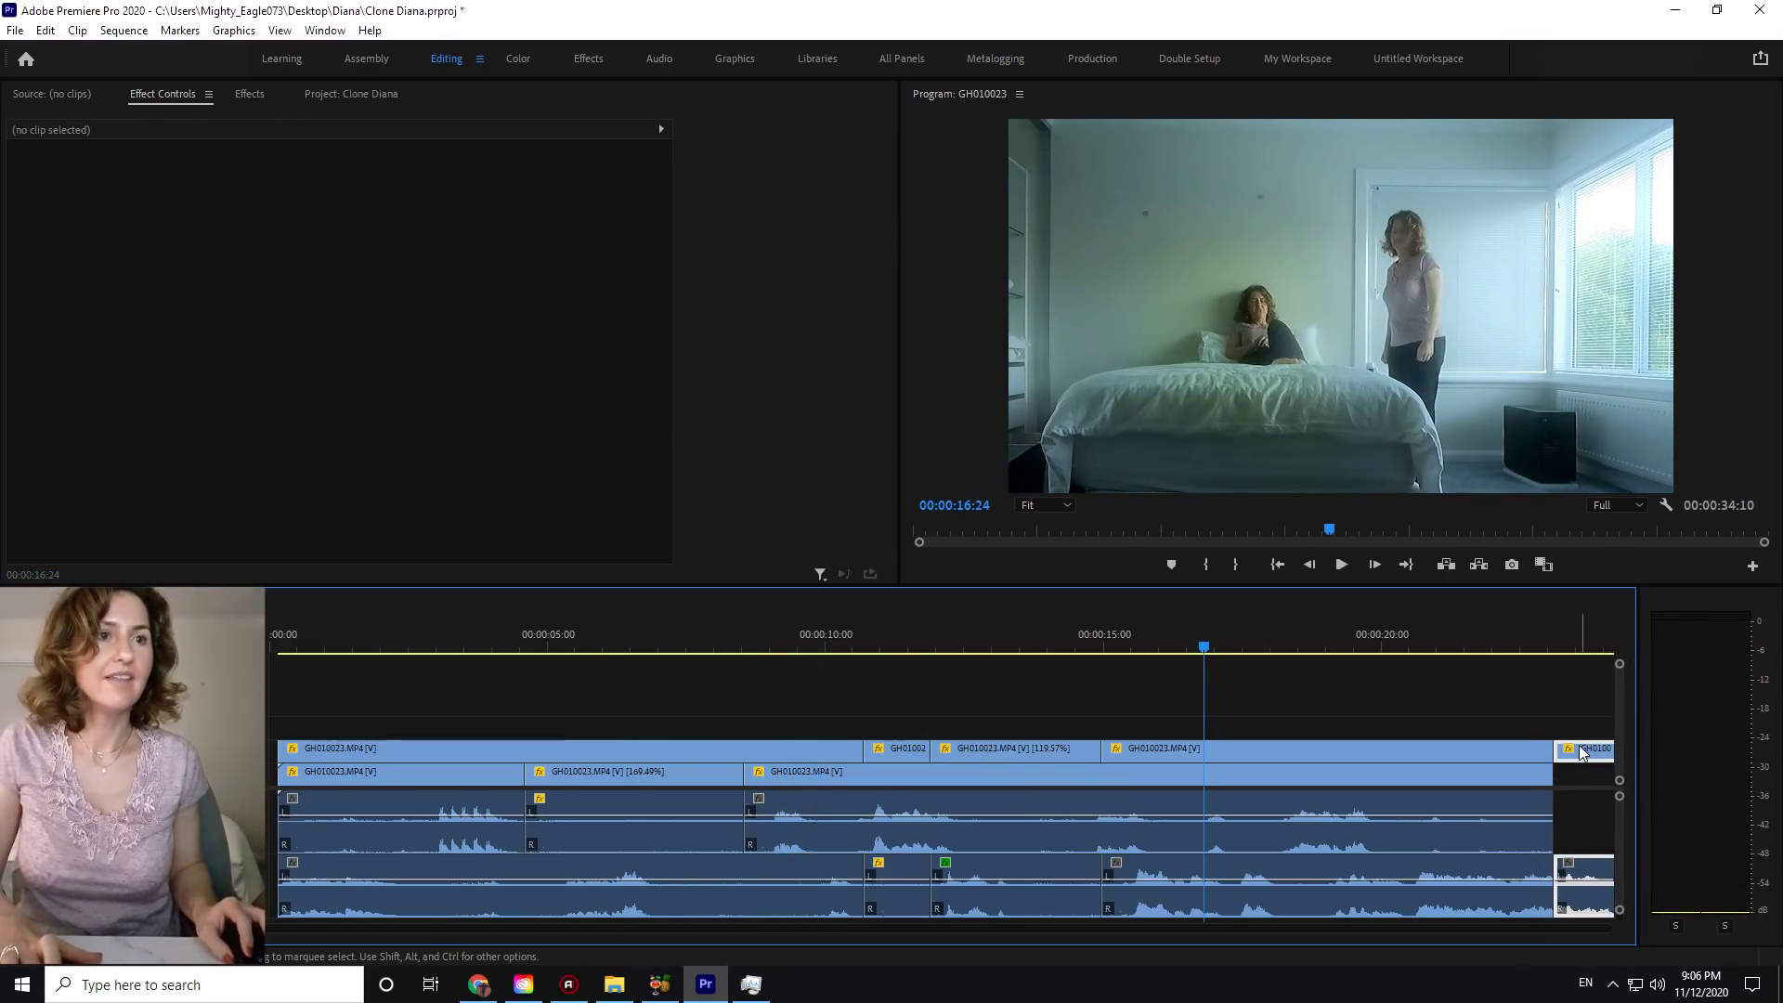
{"action": "key", "text": "Delete"}
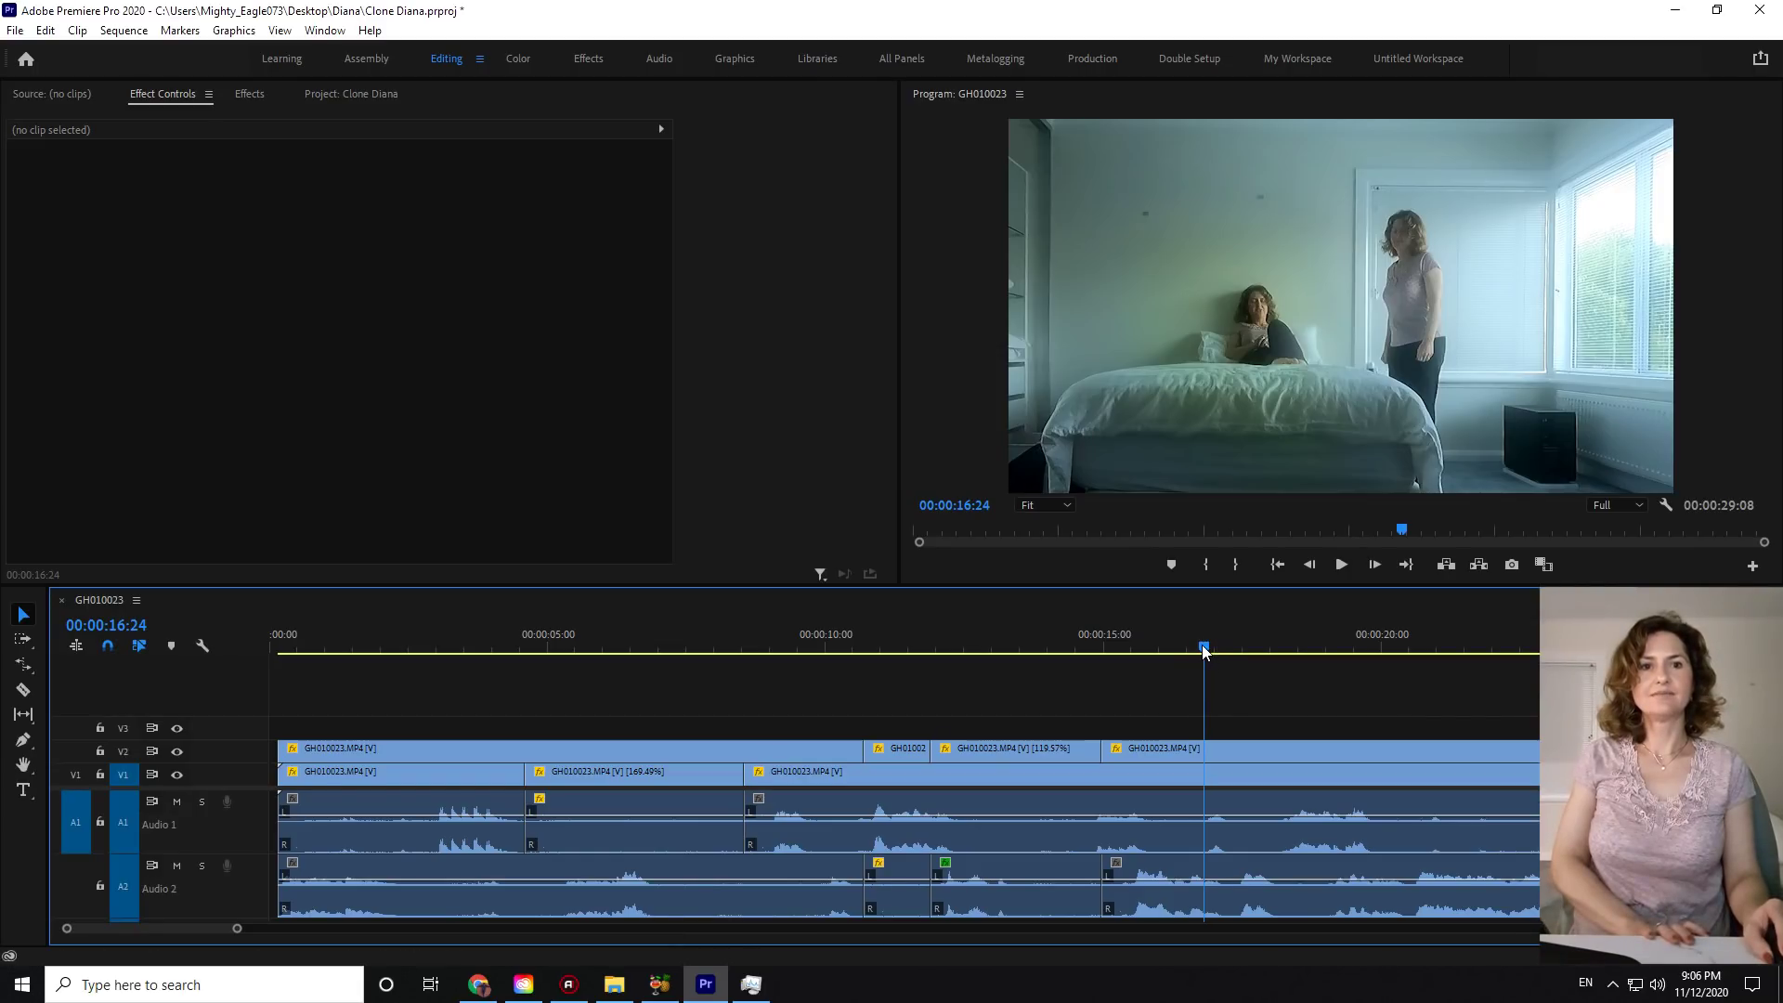
{"action": "left_click_drag", "start_coordinate": [1203, 650], "coordinate": [223, 717]}
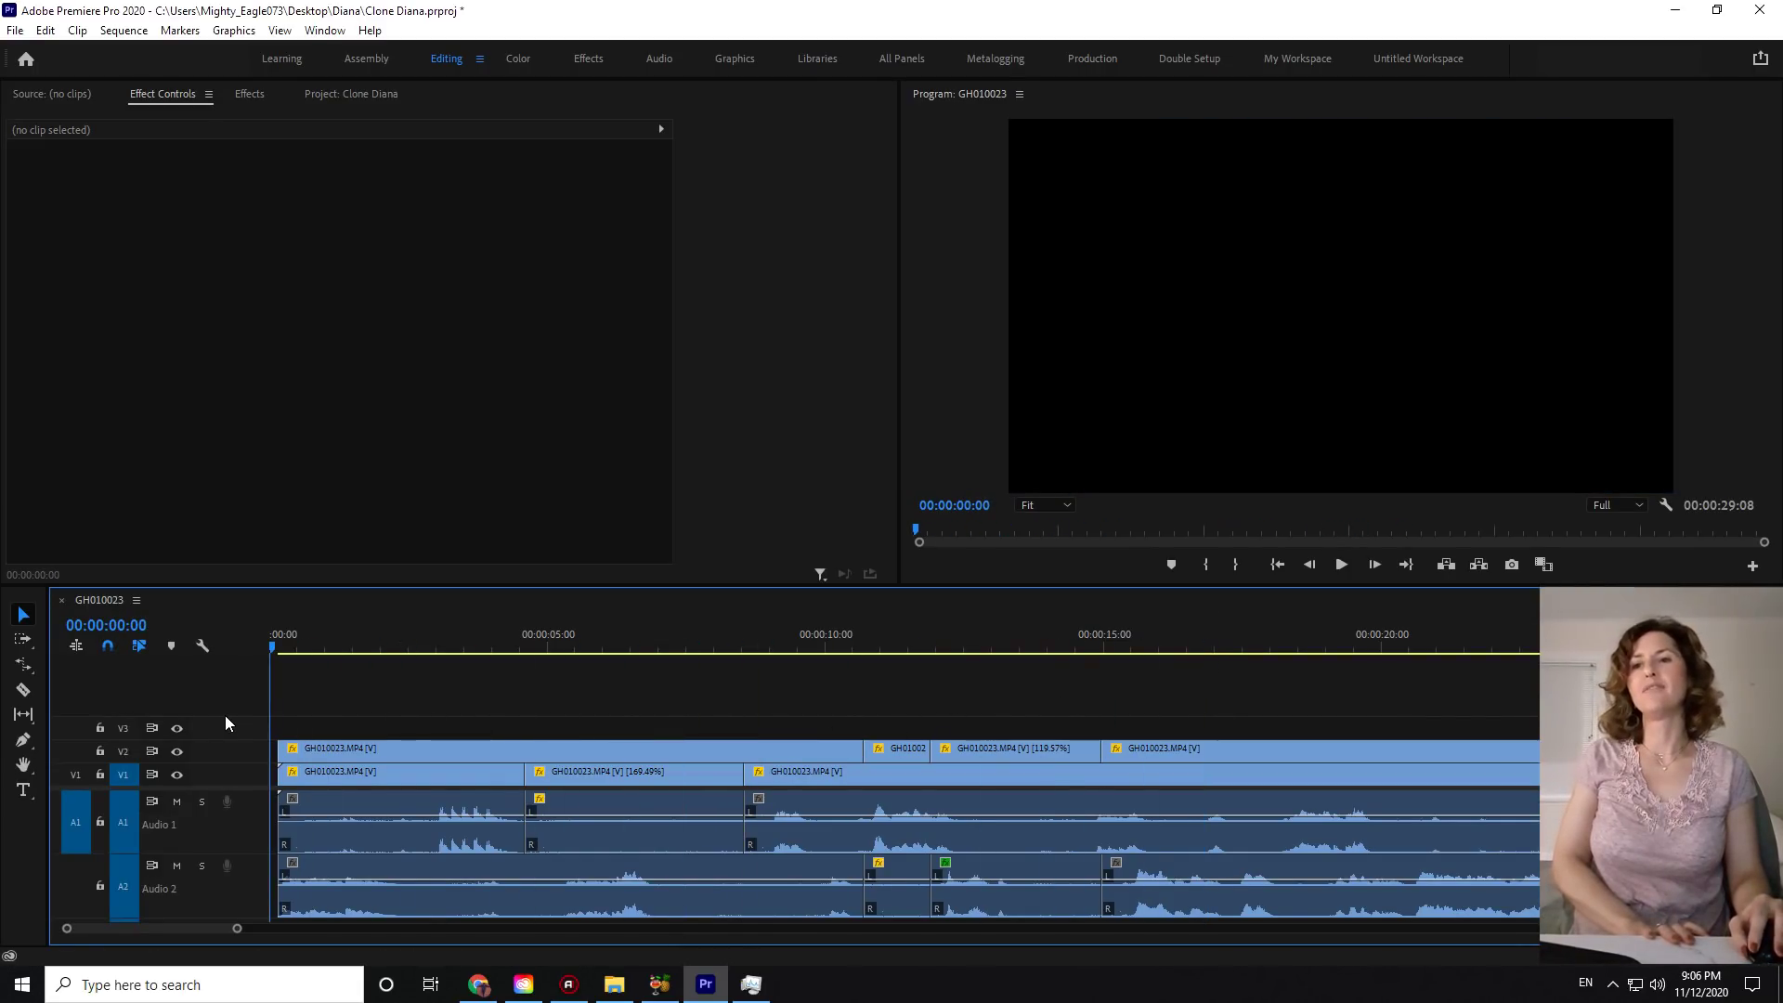
{"action": "left_click", "coordinate": [1341, 567]}
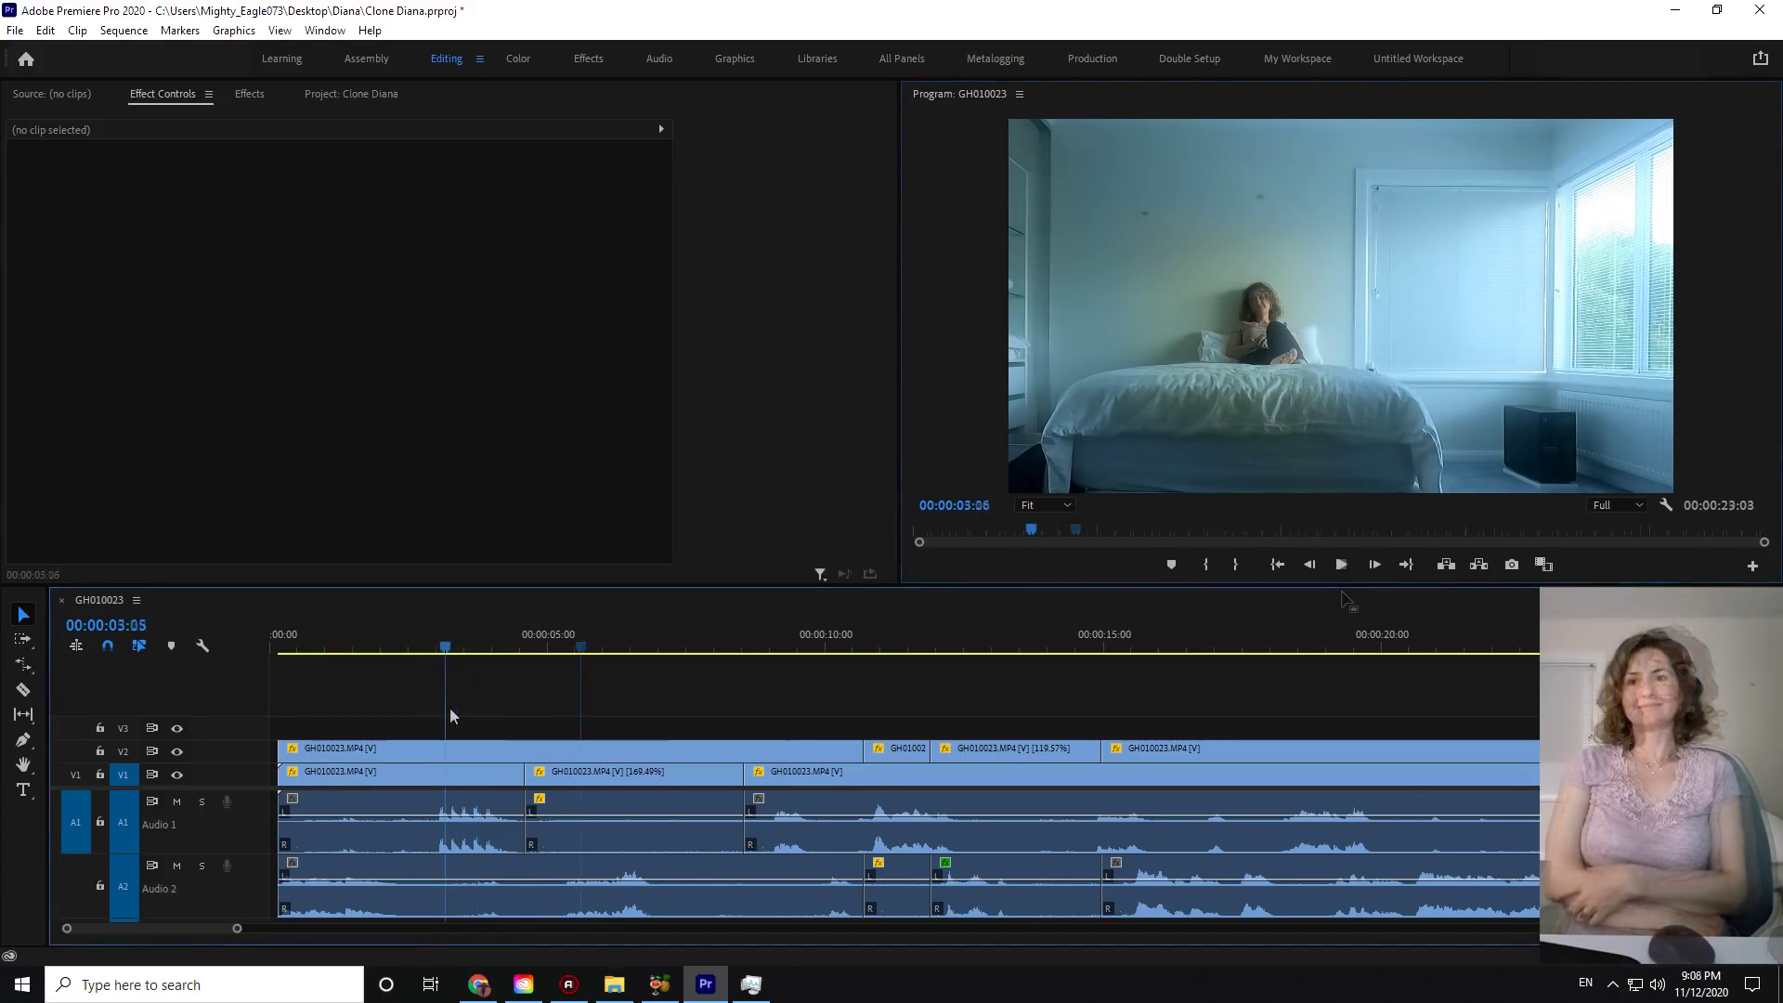
- Split the first V2 clip and its A2 audio at 00:00:02:12
{"action": "left_click_drag", "start_coordinate": [450, 708], "coordinate": [405, 720]}
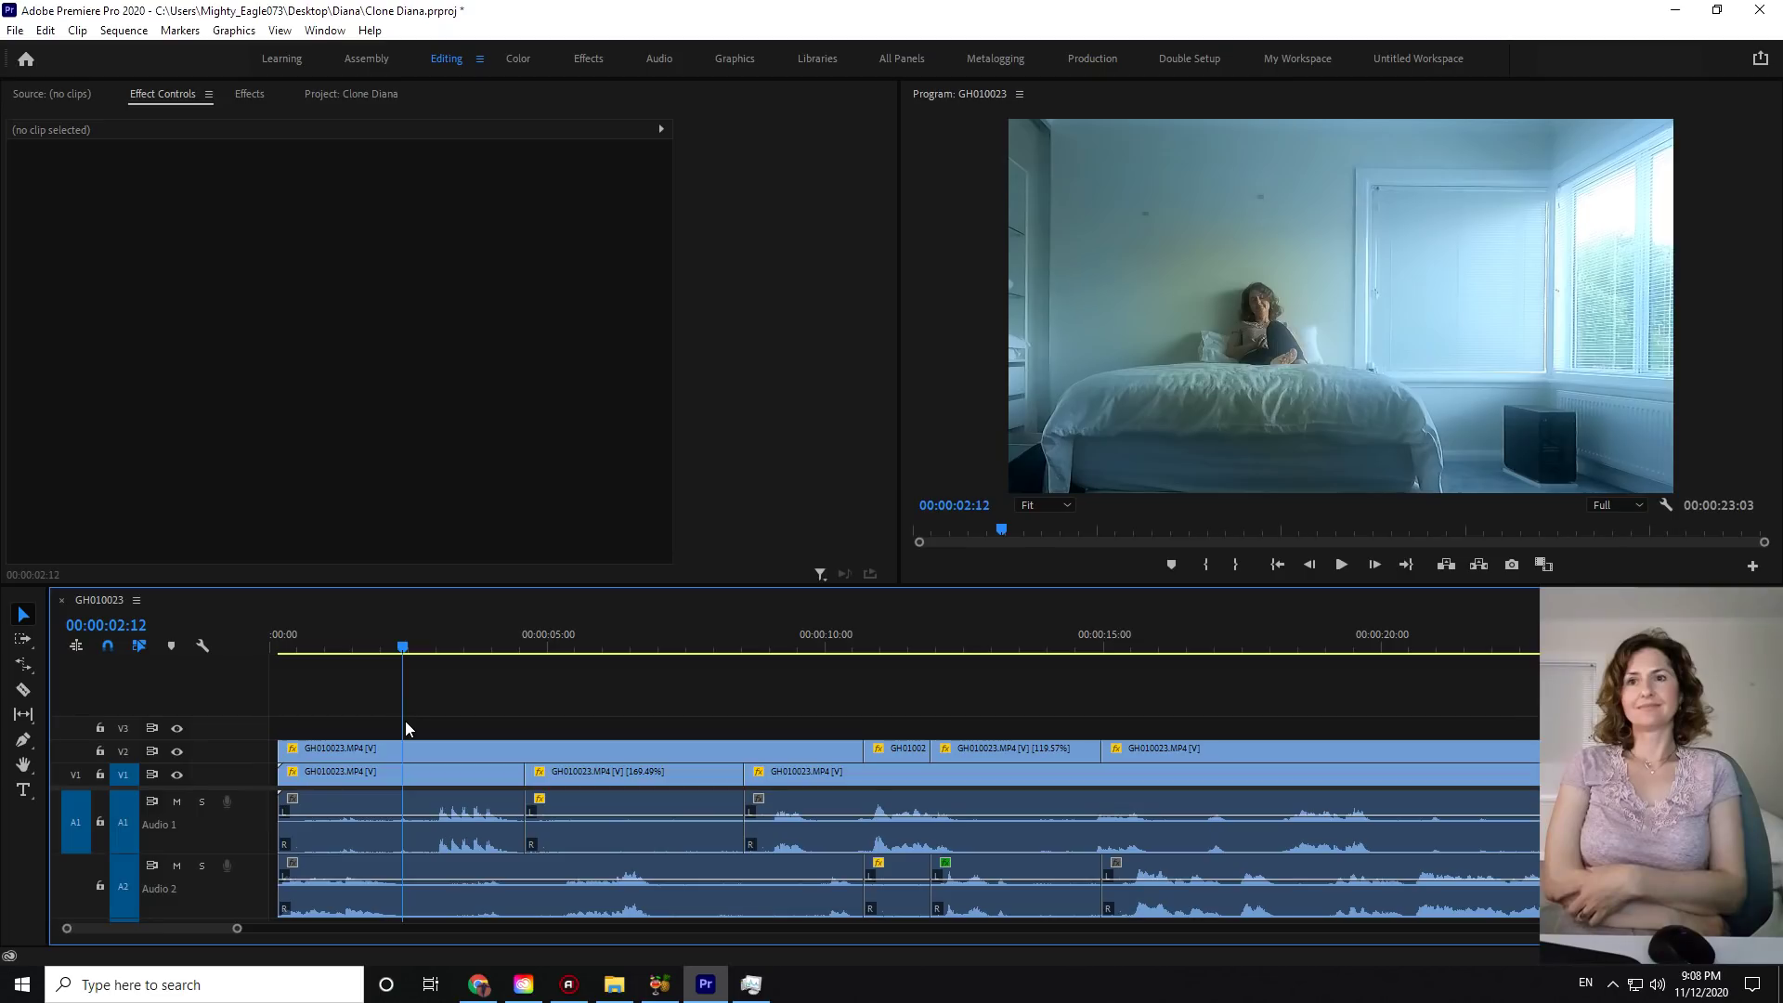
{"action": "key", "text": "c"}
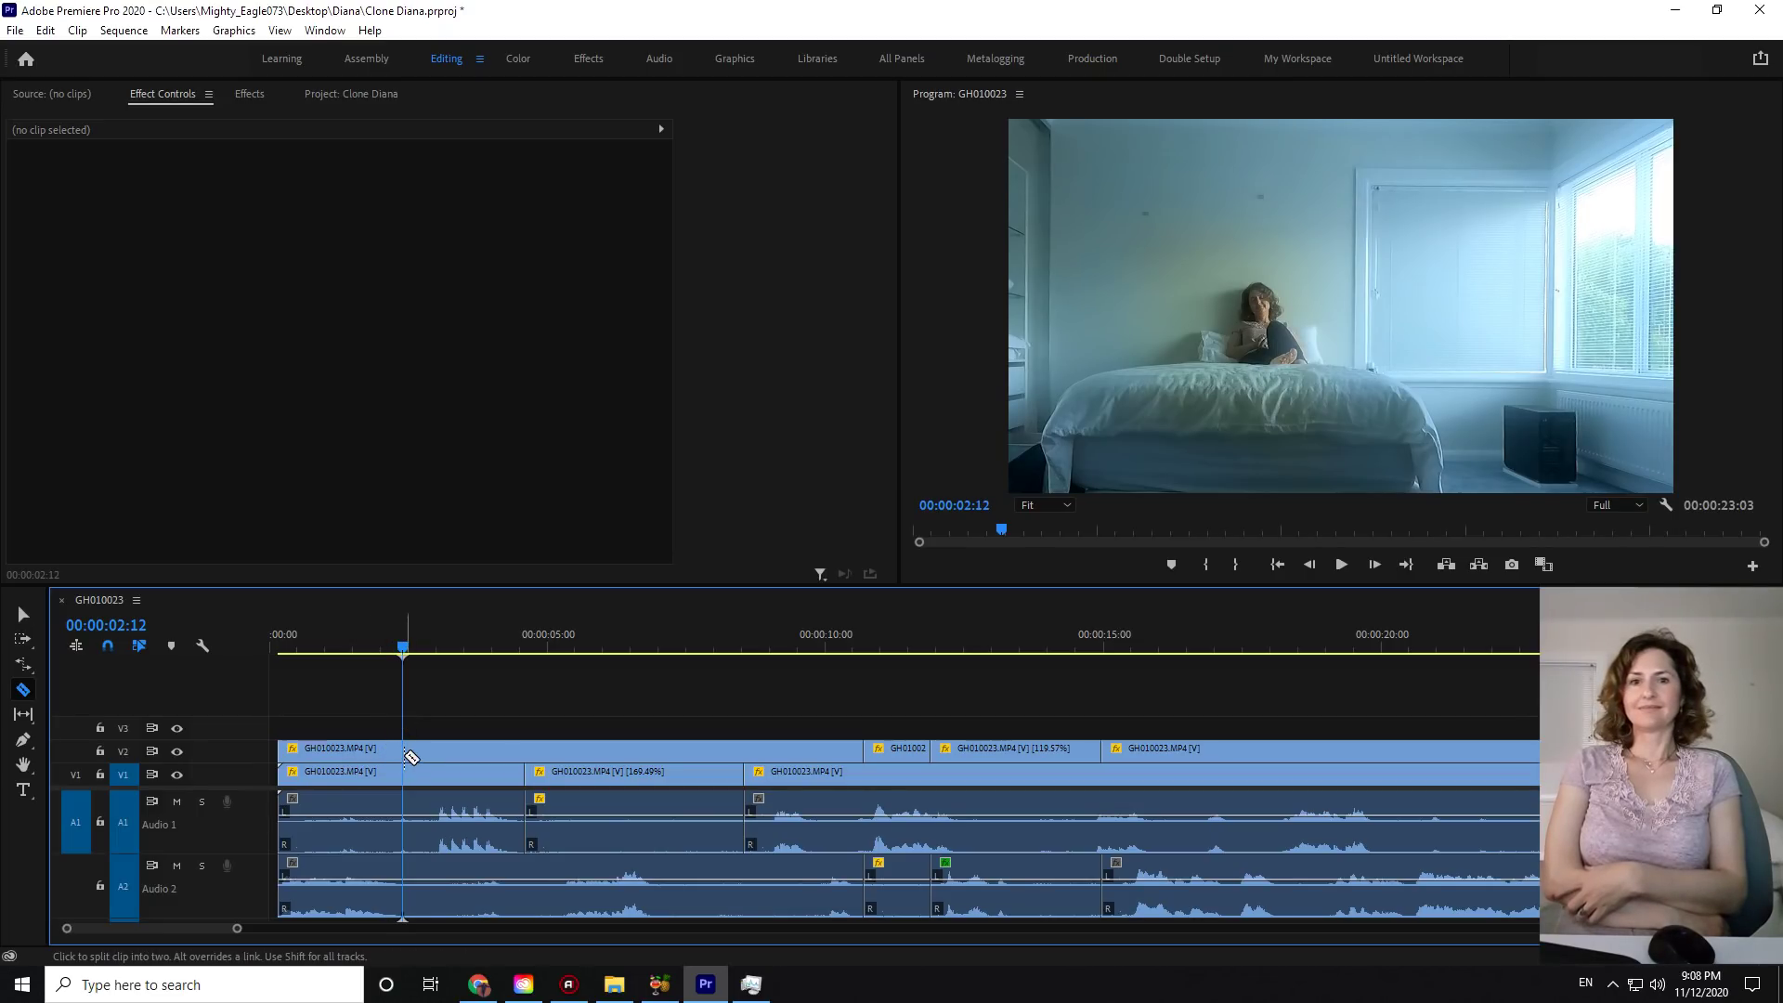
{"action": "left_click", "coordinate": [405, 754]}
- Delete Mask (1) from the opacity of the first V2 segment, checking the picture at 00:00:01:14
{"action": "left_click", "coordinate": [350, 641]}
{"action": "left_click", "coordinate": [20, 608]}
{"action": "left_click", "coordinate": [360, 755]}
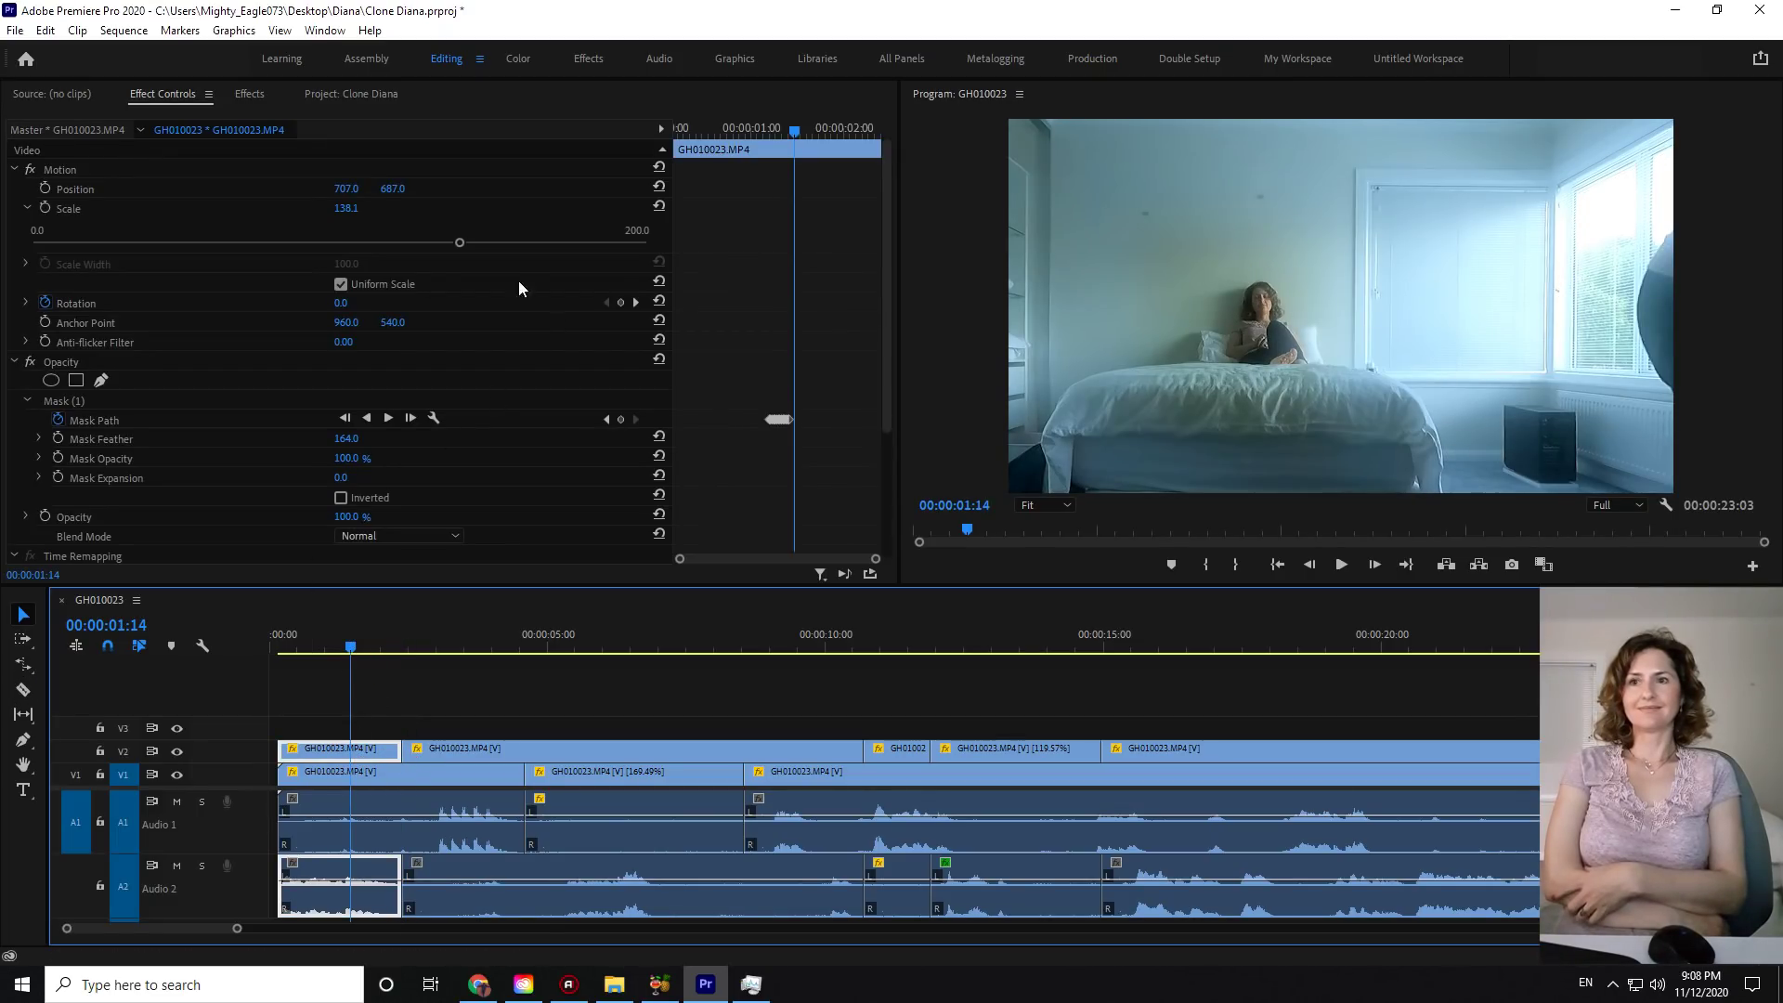
{"action": "left_click", "coordinate": [73, 405]}
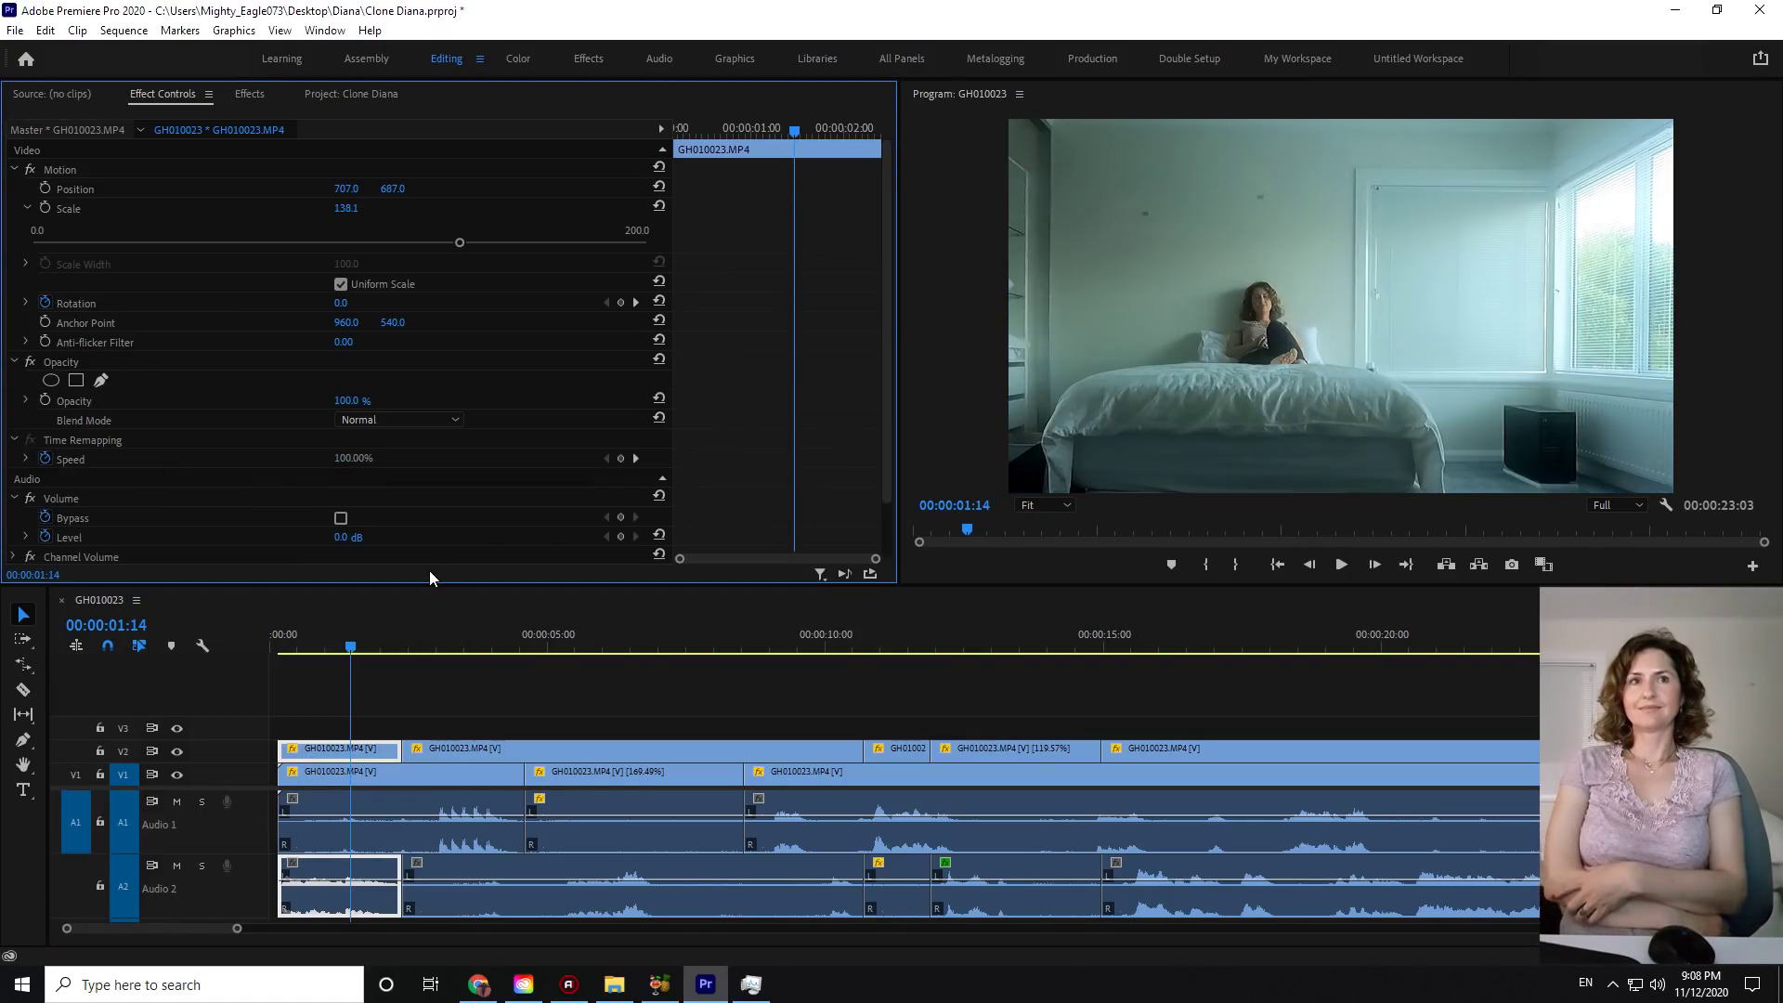
- Play the sequence from 00:00:00:00 to check the unmasked first V2 segment
{"action": "left_click", "coordinate": [429, 567]}
{"action": "left_click", "coordinate": [527, 689]}
{"action": "key", "text": "Home"}
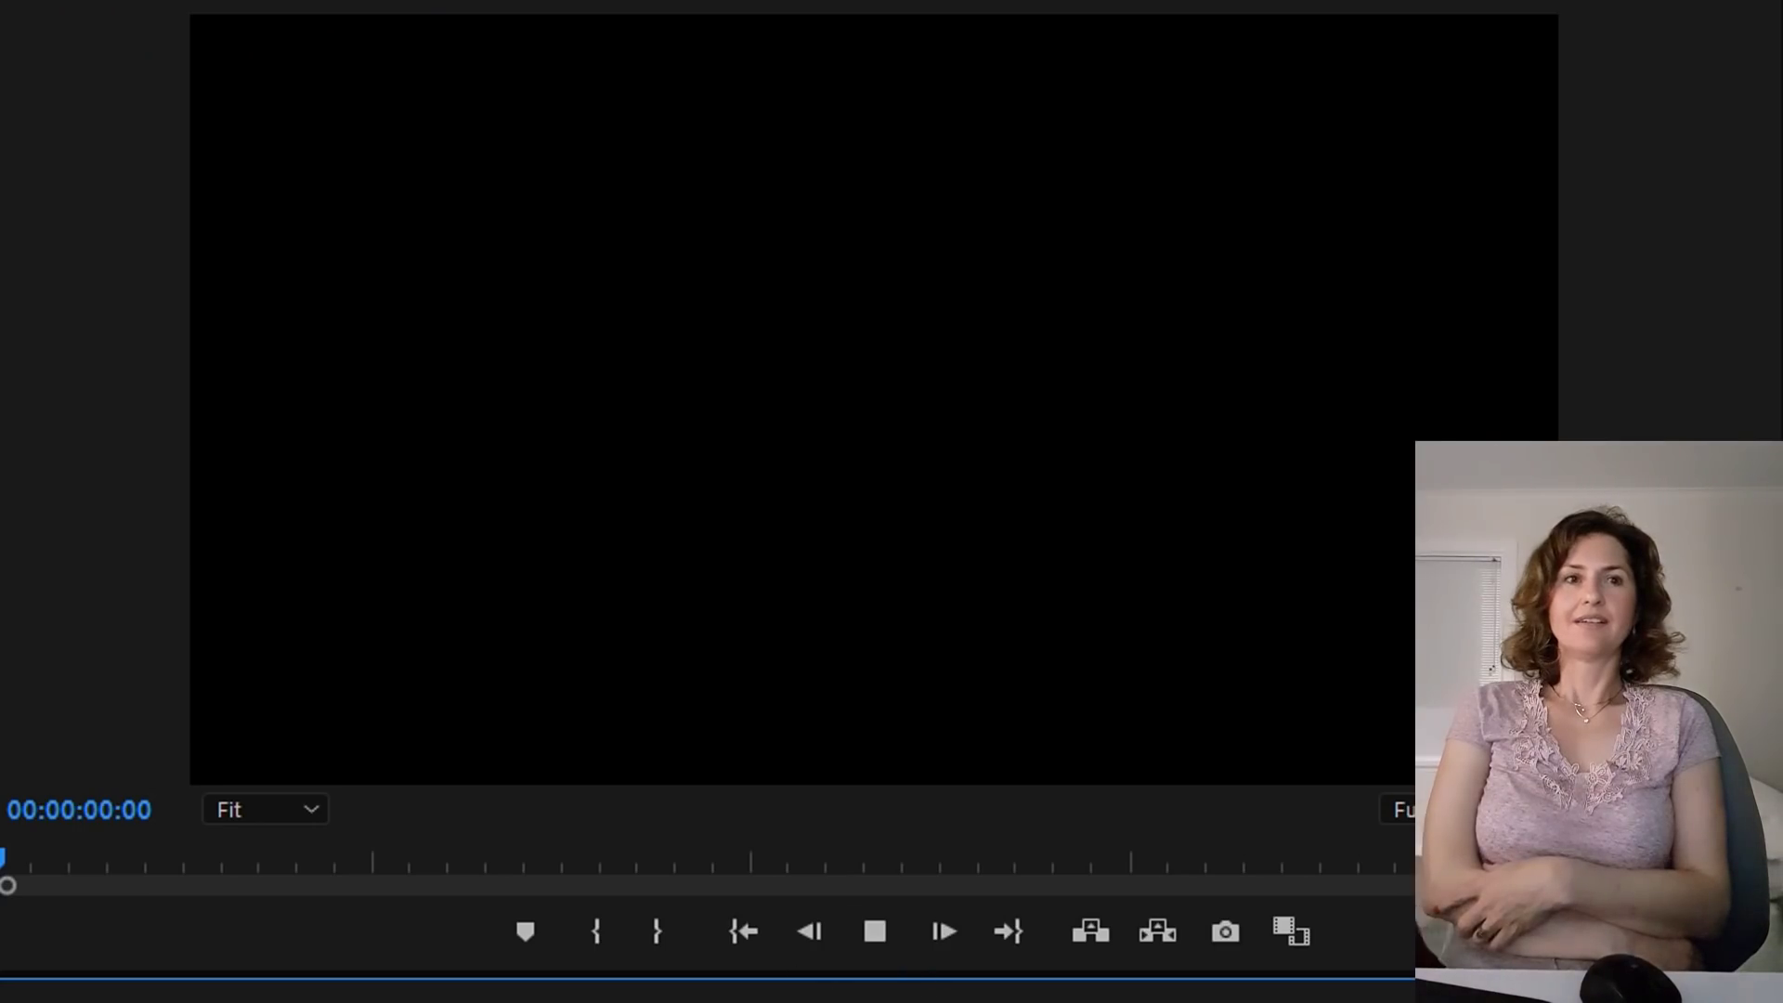
{"action": "key", "text": "space"}
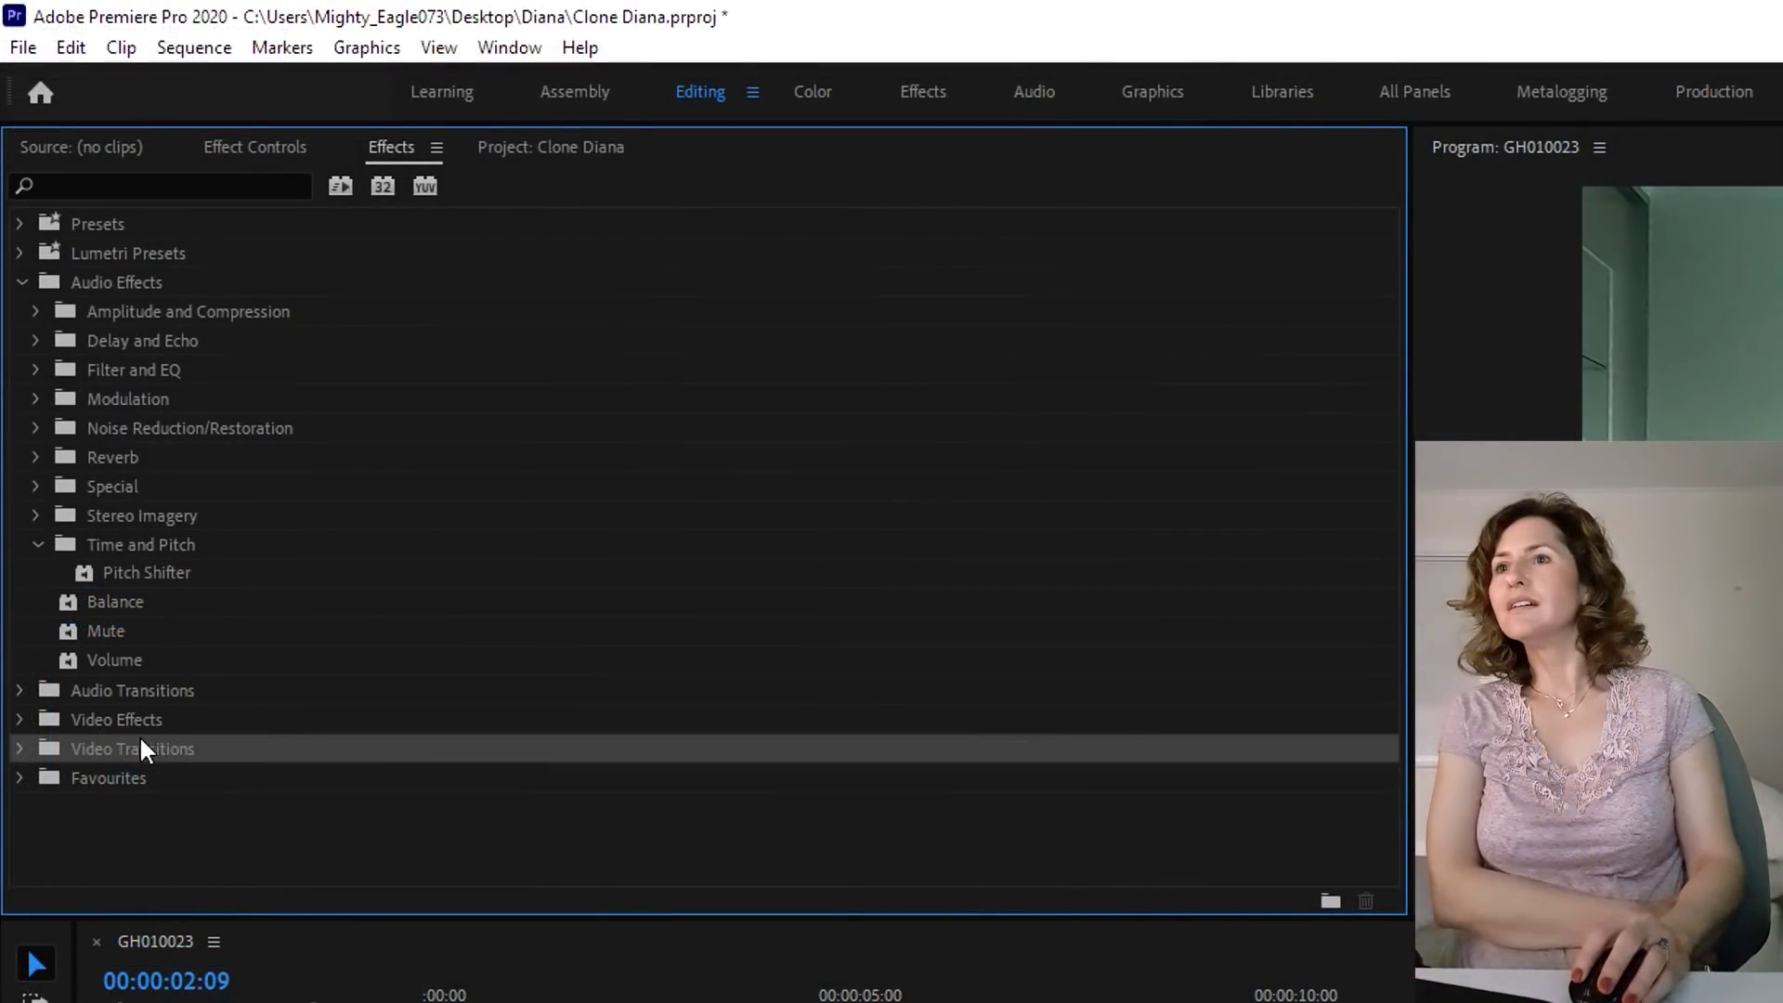
- Expand the Video Transitions category in the effects library and select its Wipe group
{"action": "double_click", "coordinate": [48, 748]}
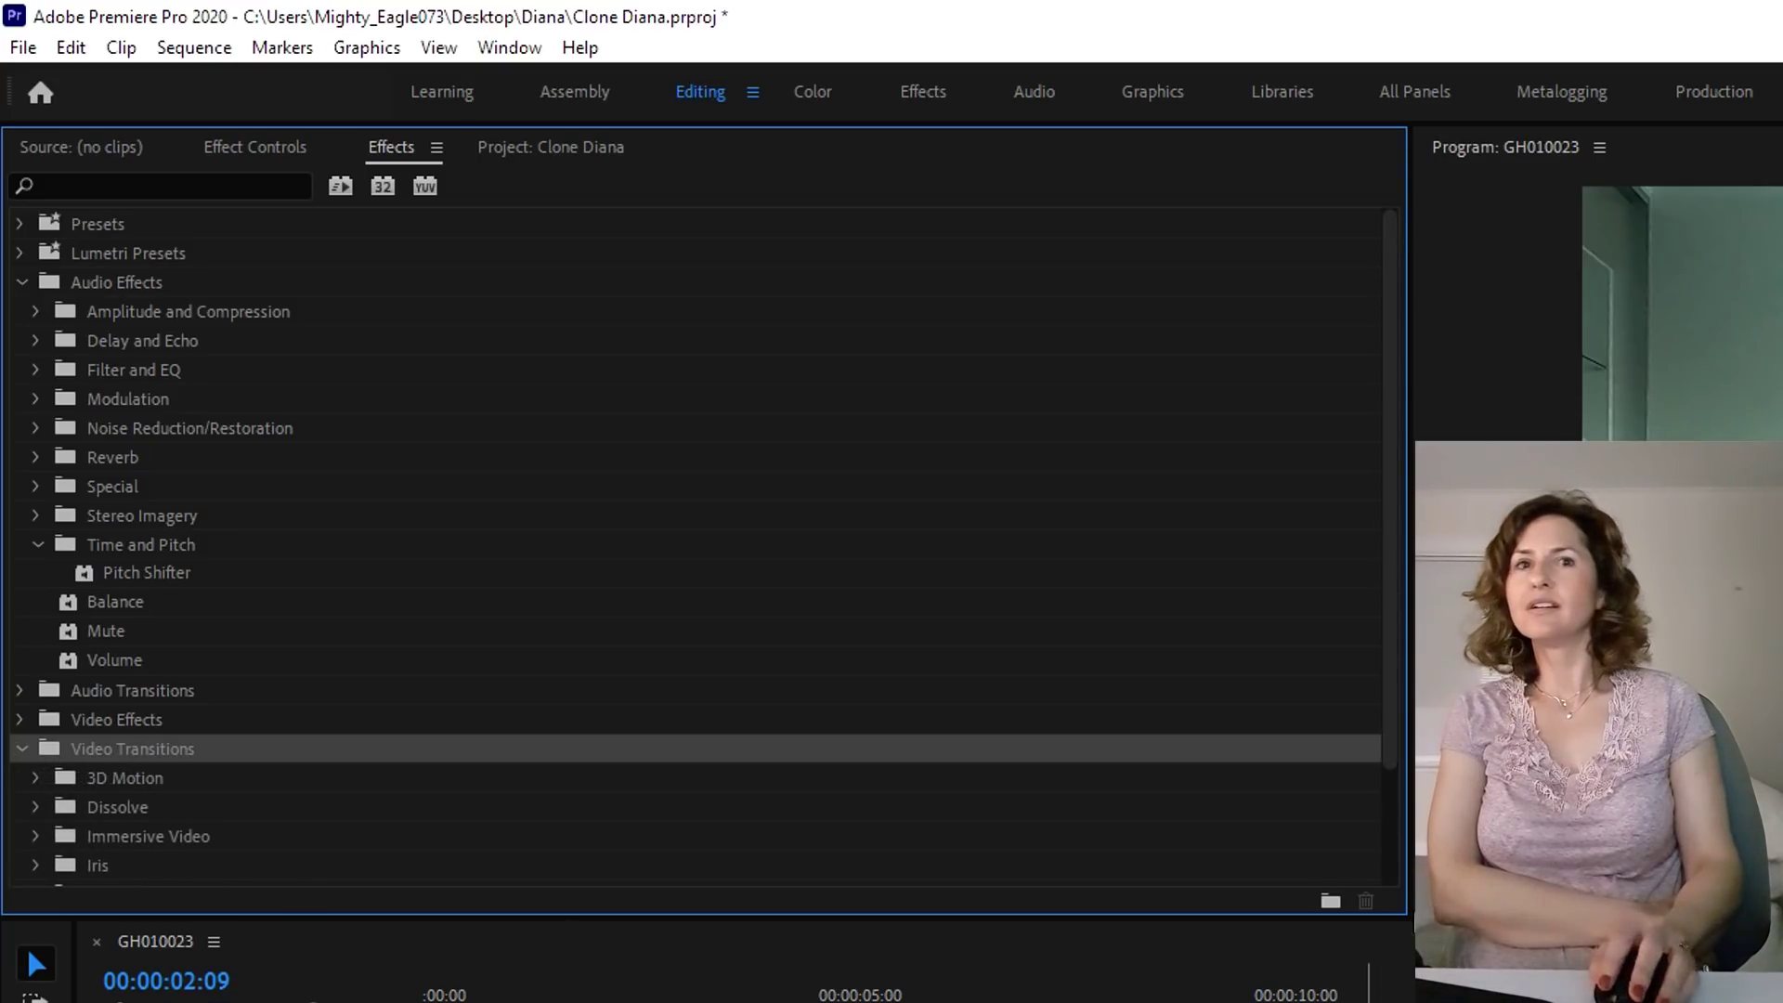
{"action": "scroll", "coordinate": [1390, 746], "scroll_direction": "down", "scroll_amount": 3}
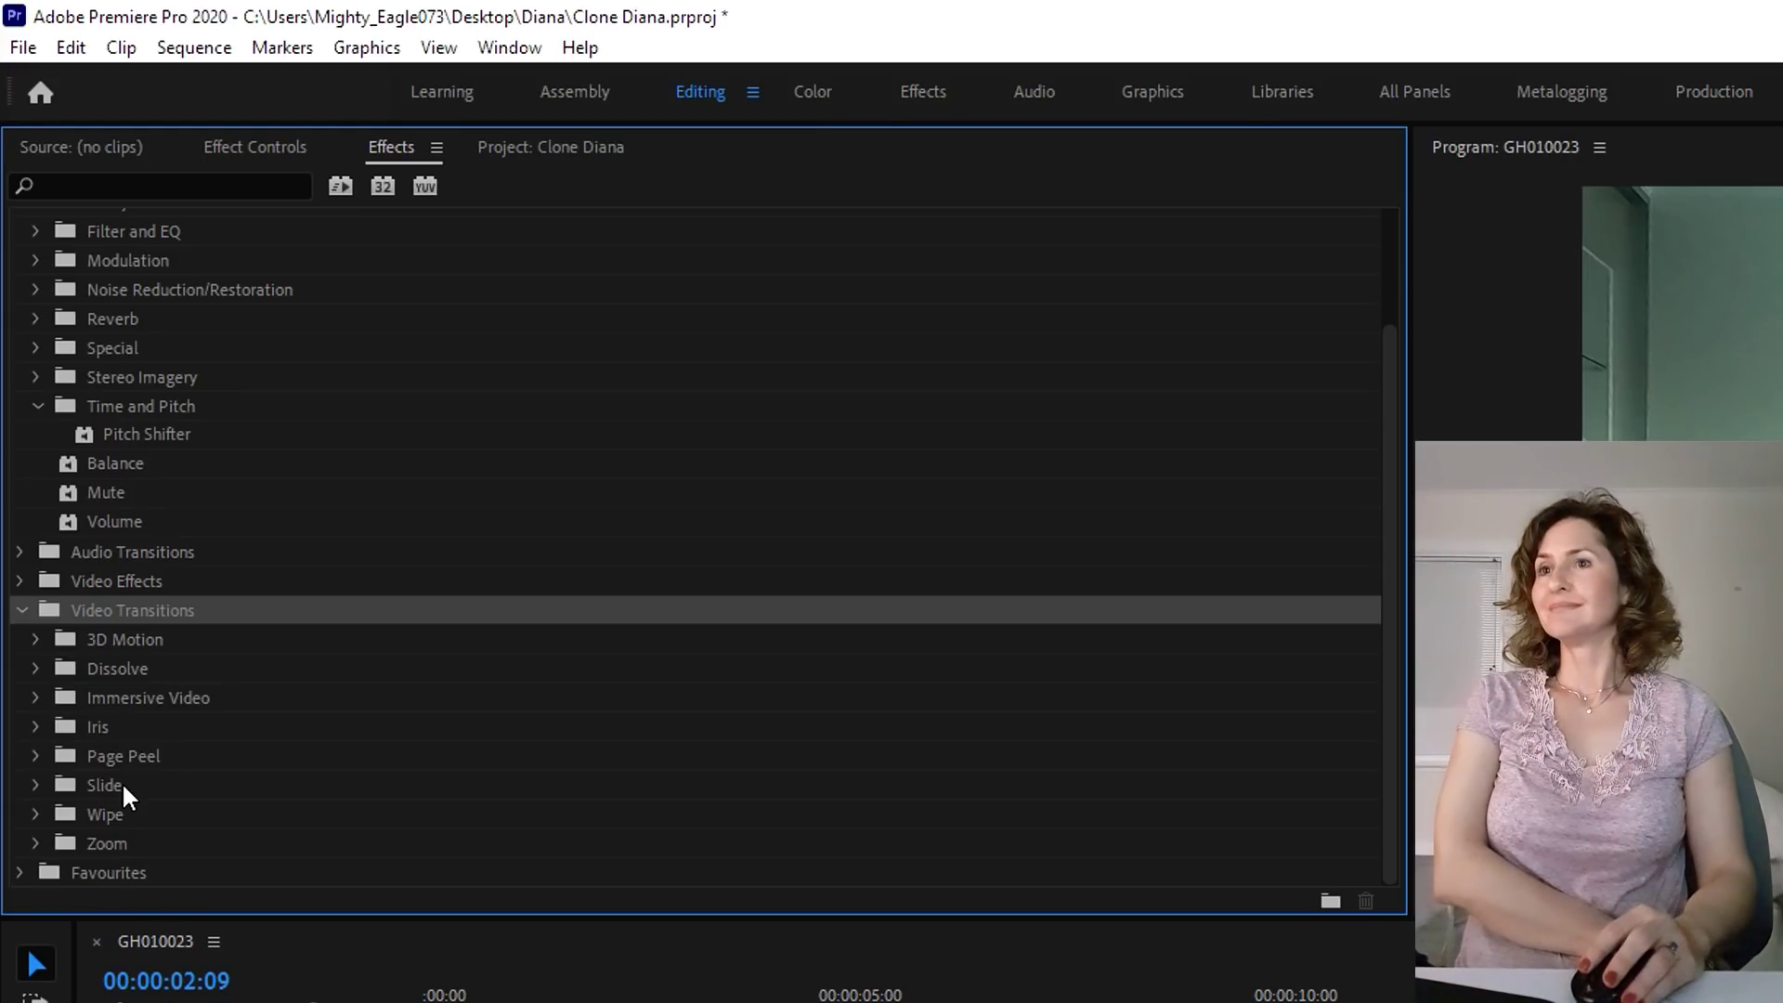
{"action": "left_click", "coordinate": [124, 813]}
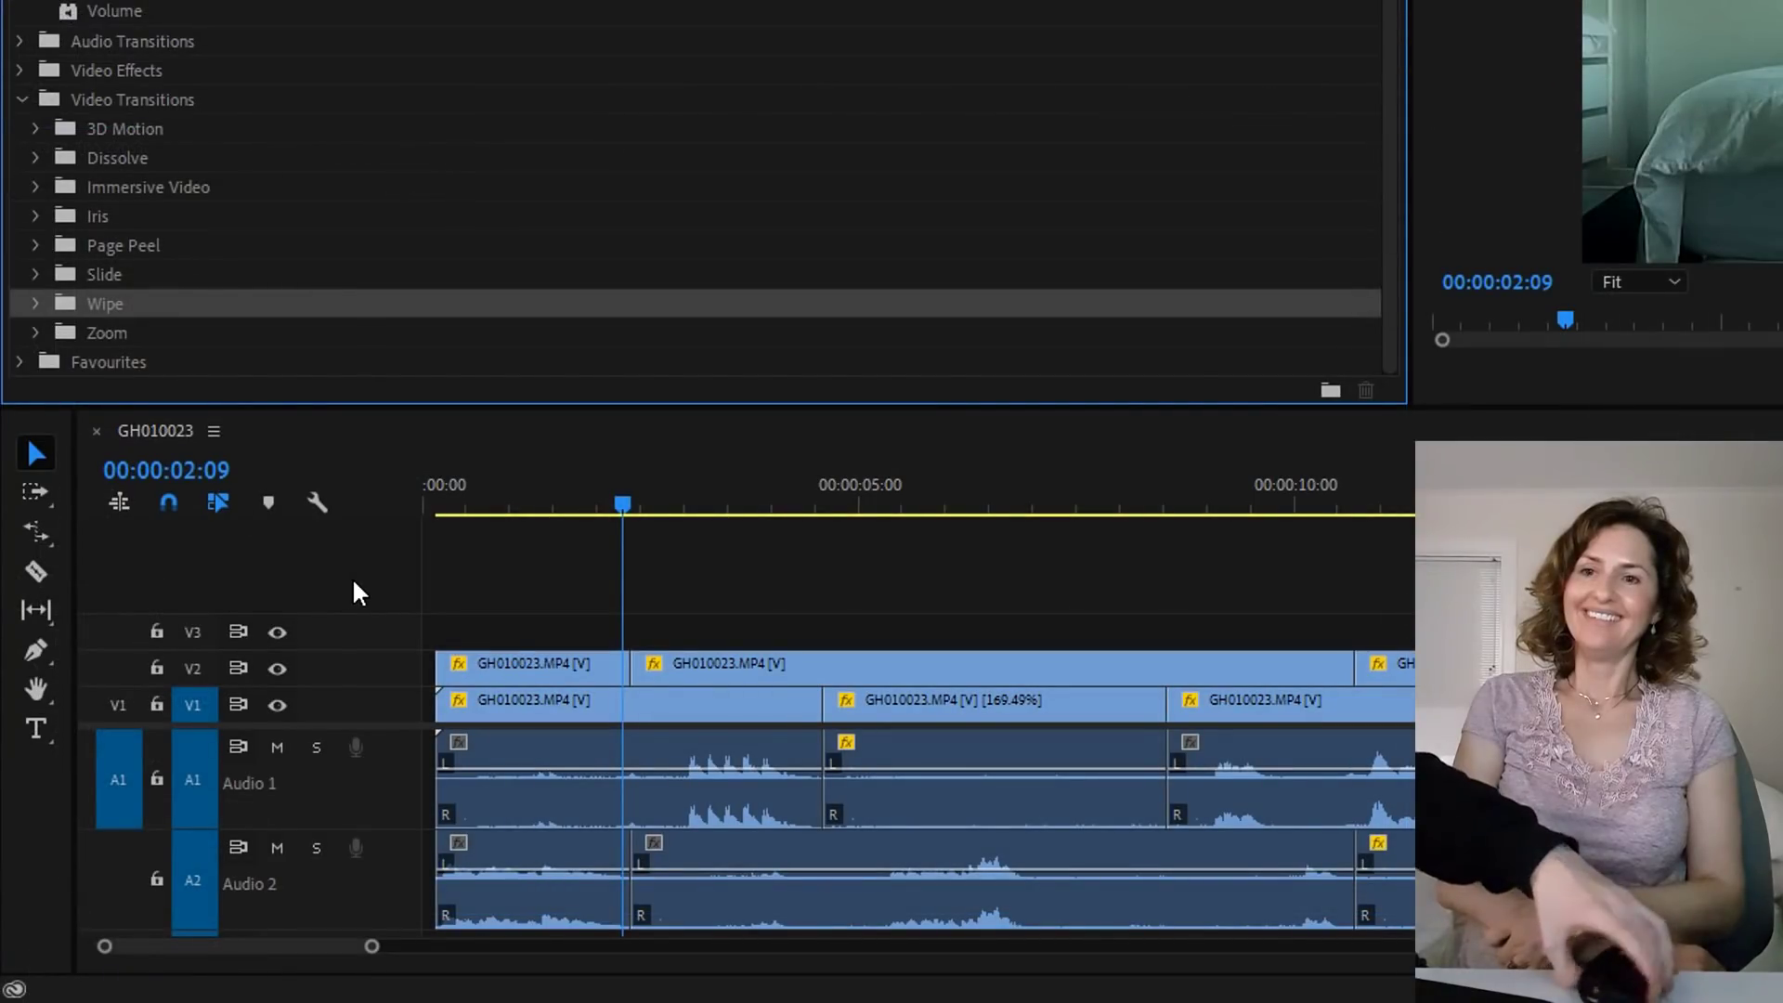
- Try to trim the end of the first V2 clip
{"action": "left_click", "coordinate": [620, 667]}
{"action": "mouse_move", "coordinate": [620, 667]}
{"action": "left_mouse_down"}
{"action": "mouse_move", "coordinate": [647, 671]}
{"action": "mouse_move", "coordinate": [621, 677]}
{"action": "left_mouse_up"}
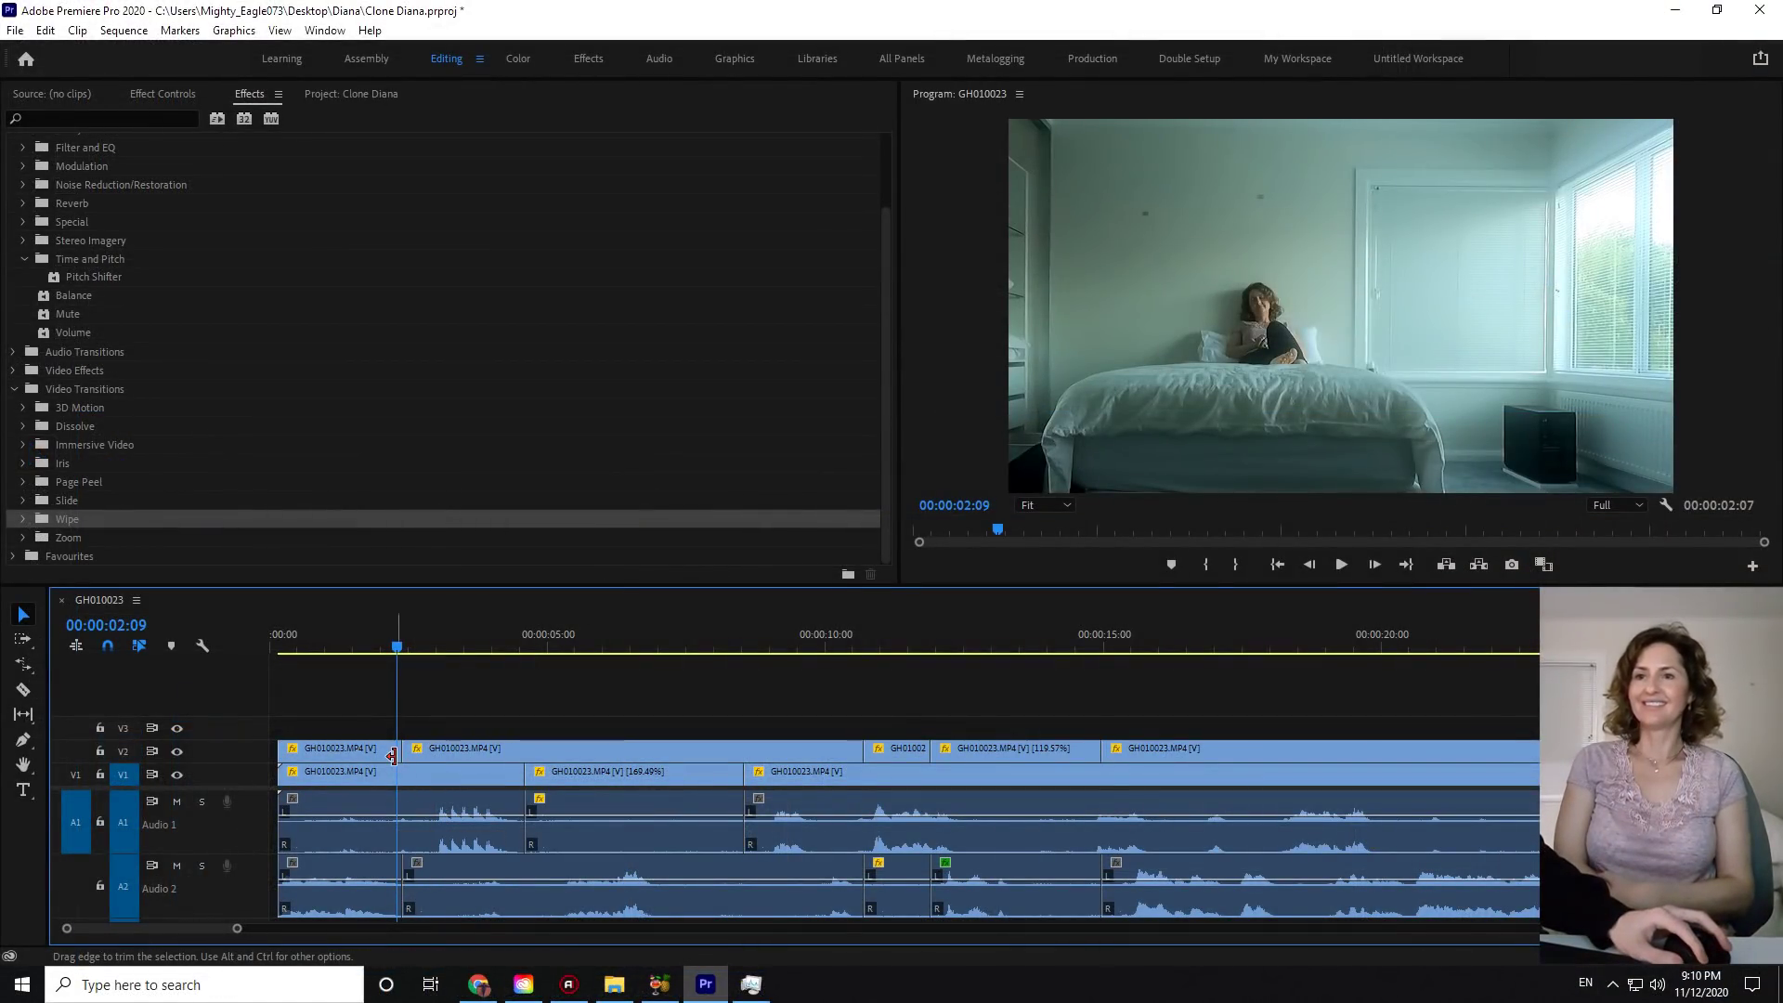
{"action": "left_click_drag", "start_coordinate": [392, 757], "coordinate": [351, 758]}
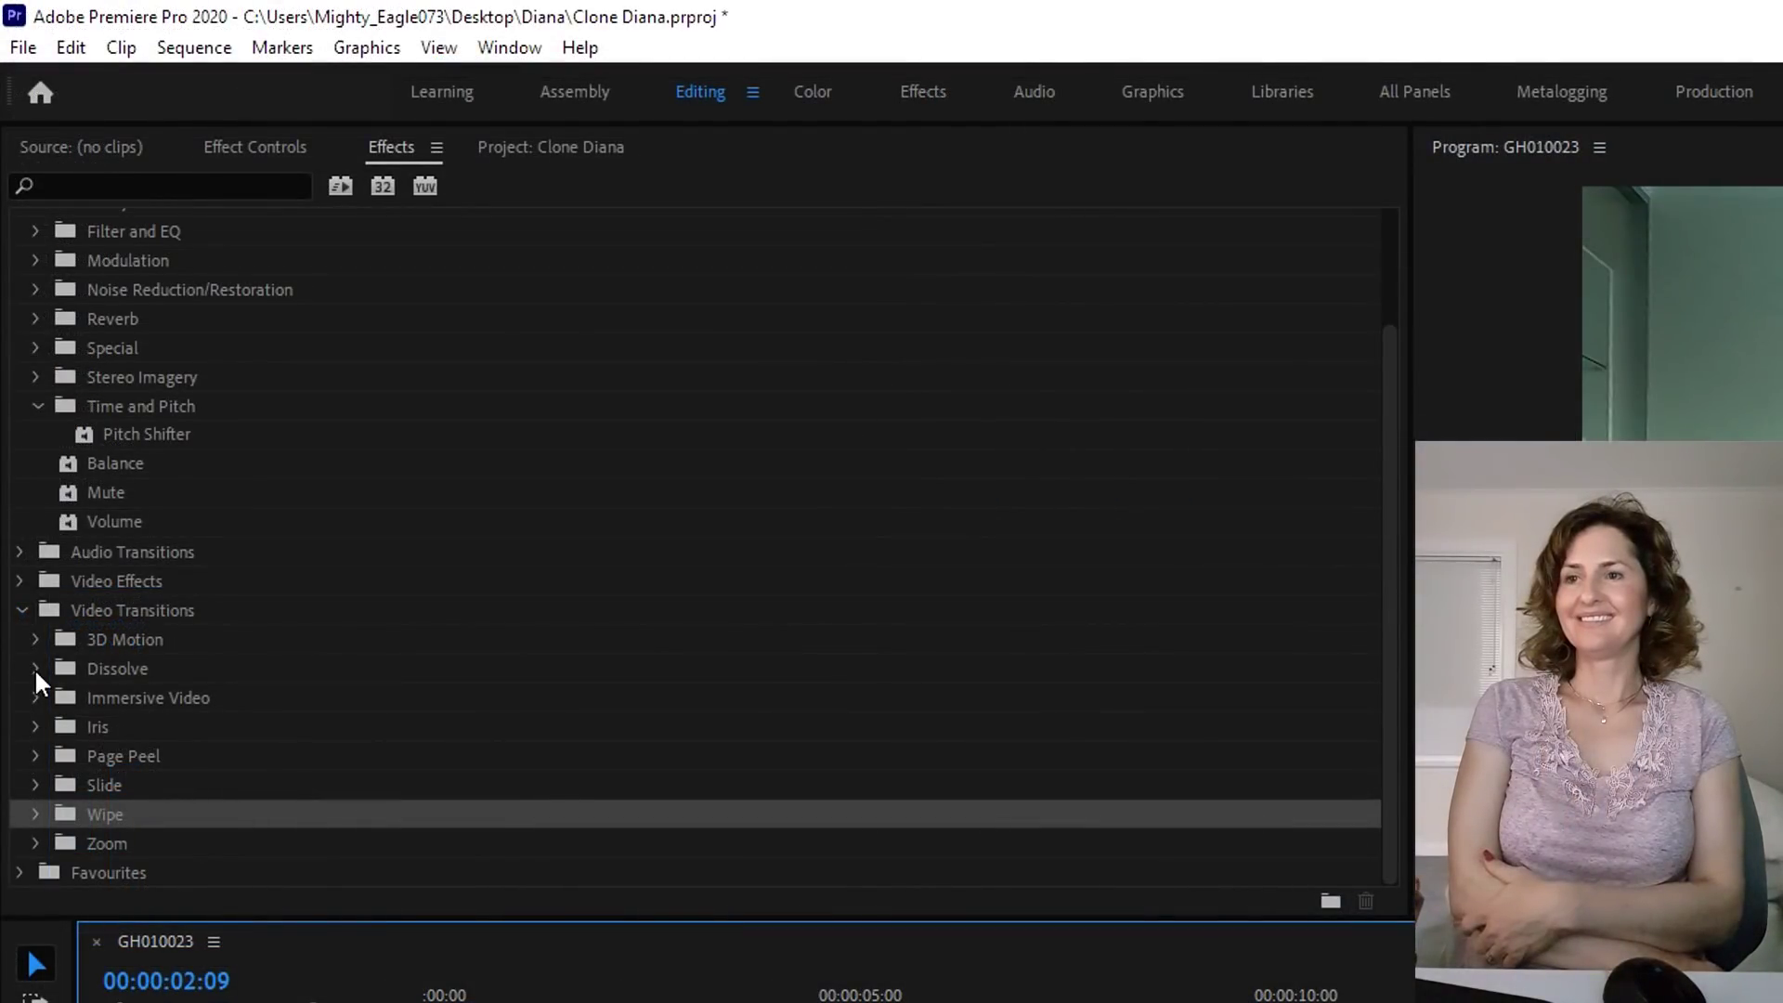
- Apply a Cross Dissolve to the start of the second V2 clip, at the cut at 00:00:02:12
{"action": "left_click", "coordinate": [35, 666]}
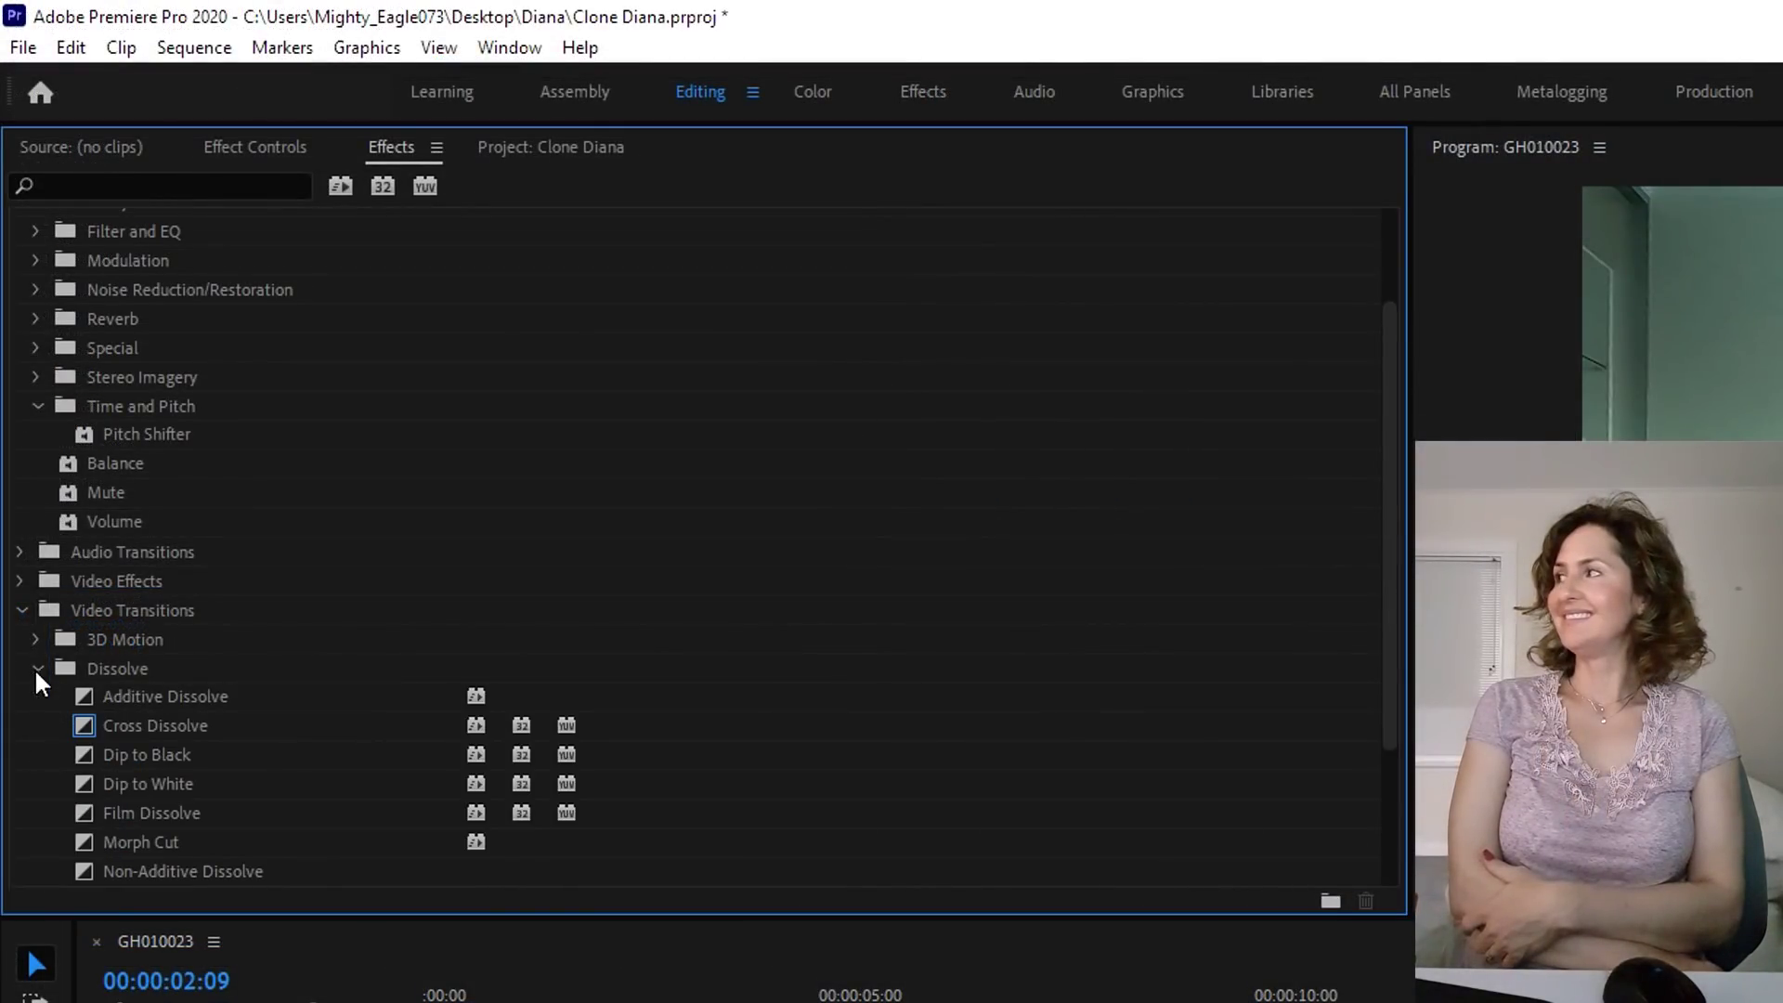
{"action": "left_click", "coordinate": [35, 667]}
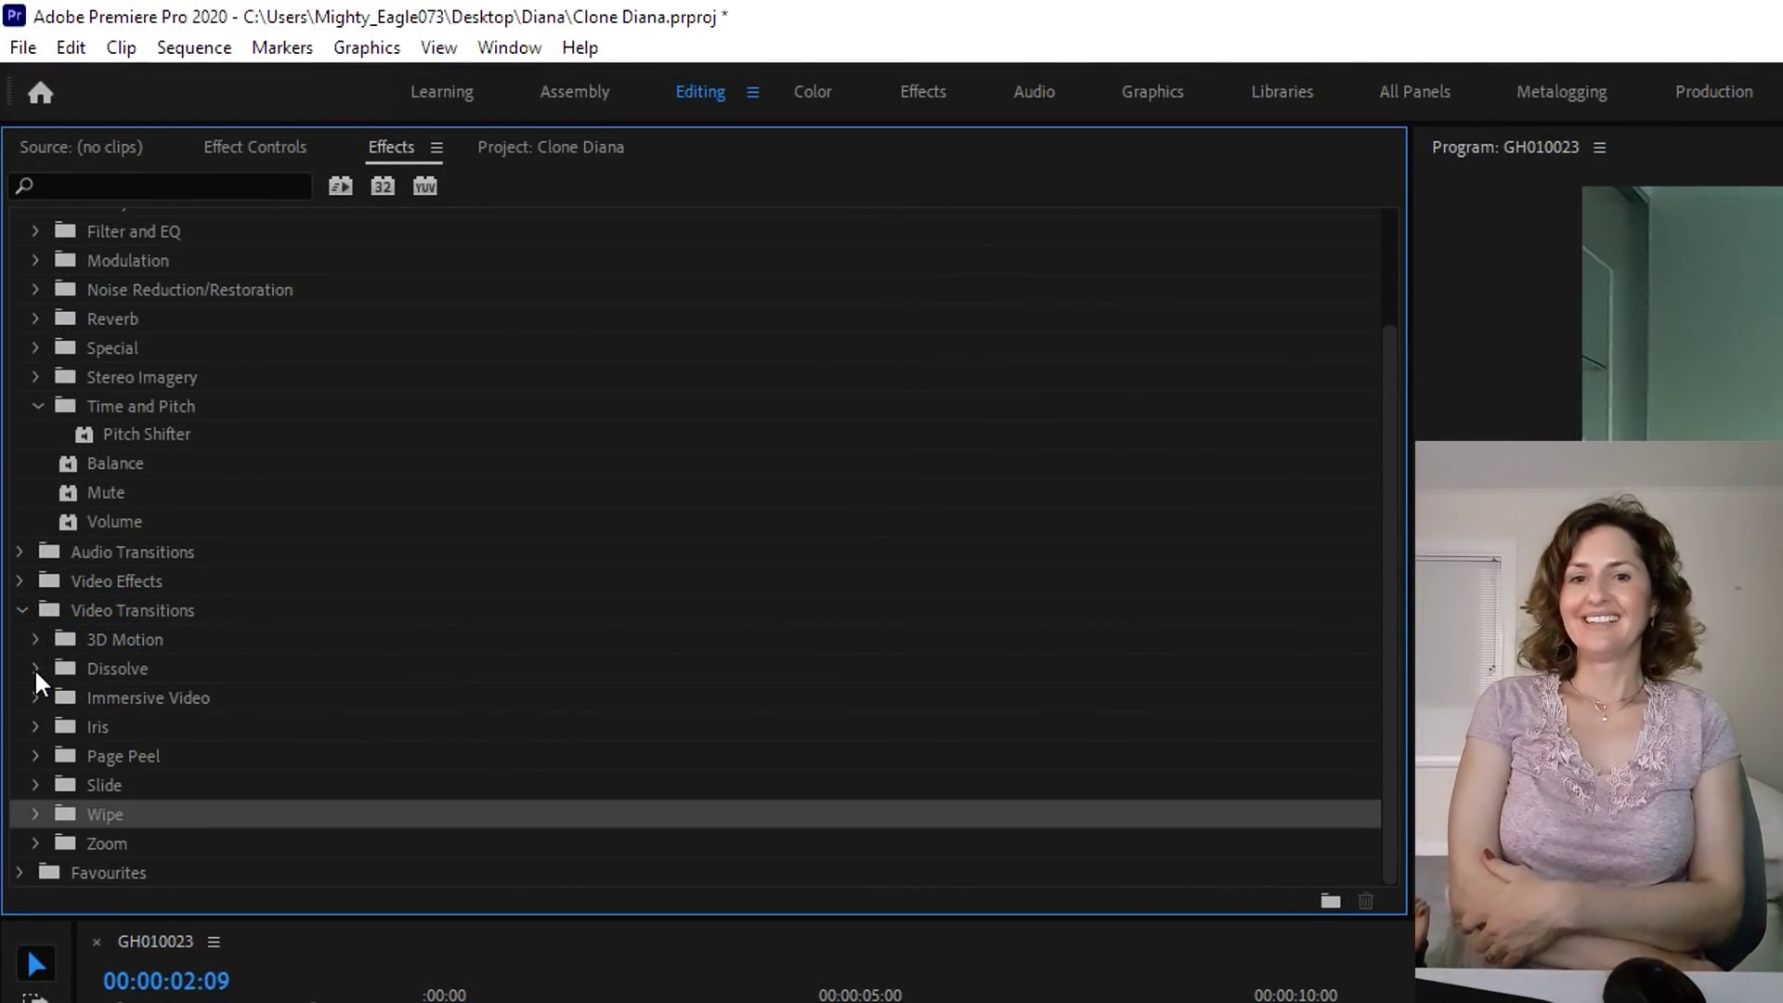
{"action": "left_click", "coordinate": [35, 667]}
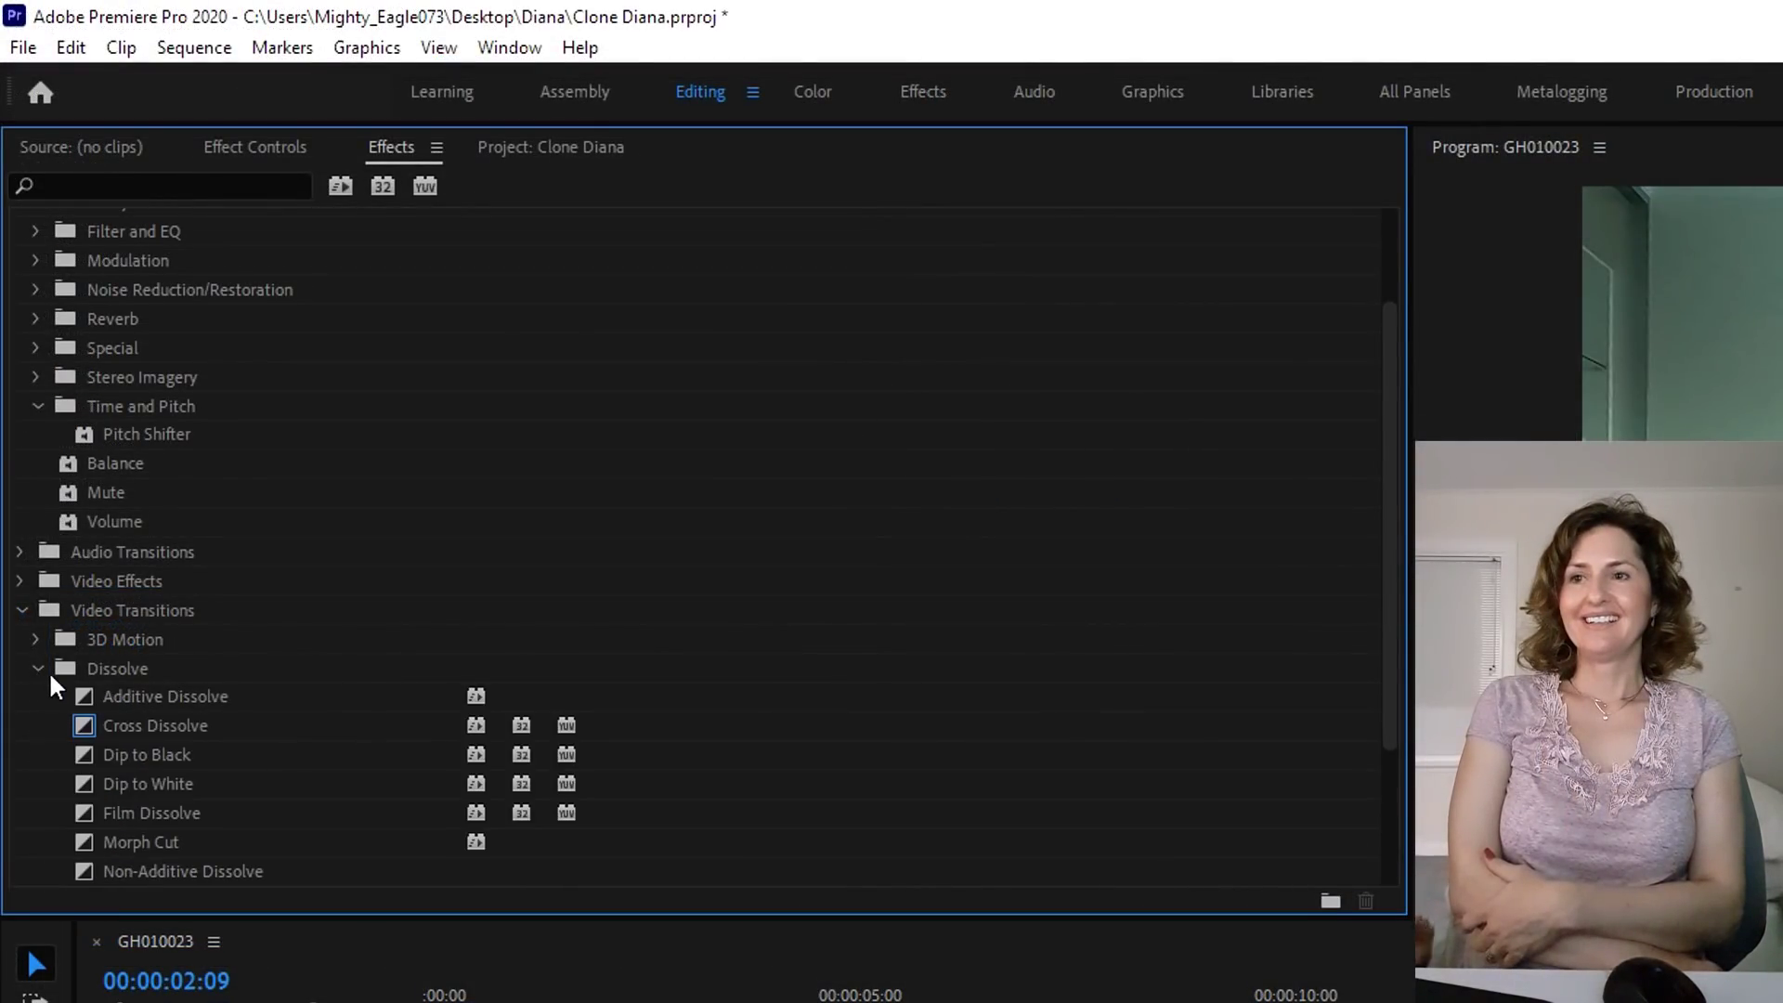
{"action": "scroll", "coordinate": [142, 662], "scroll_direction": "down", "scroll_amount": 3}
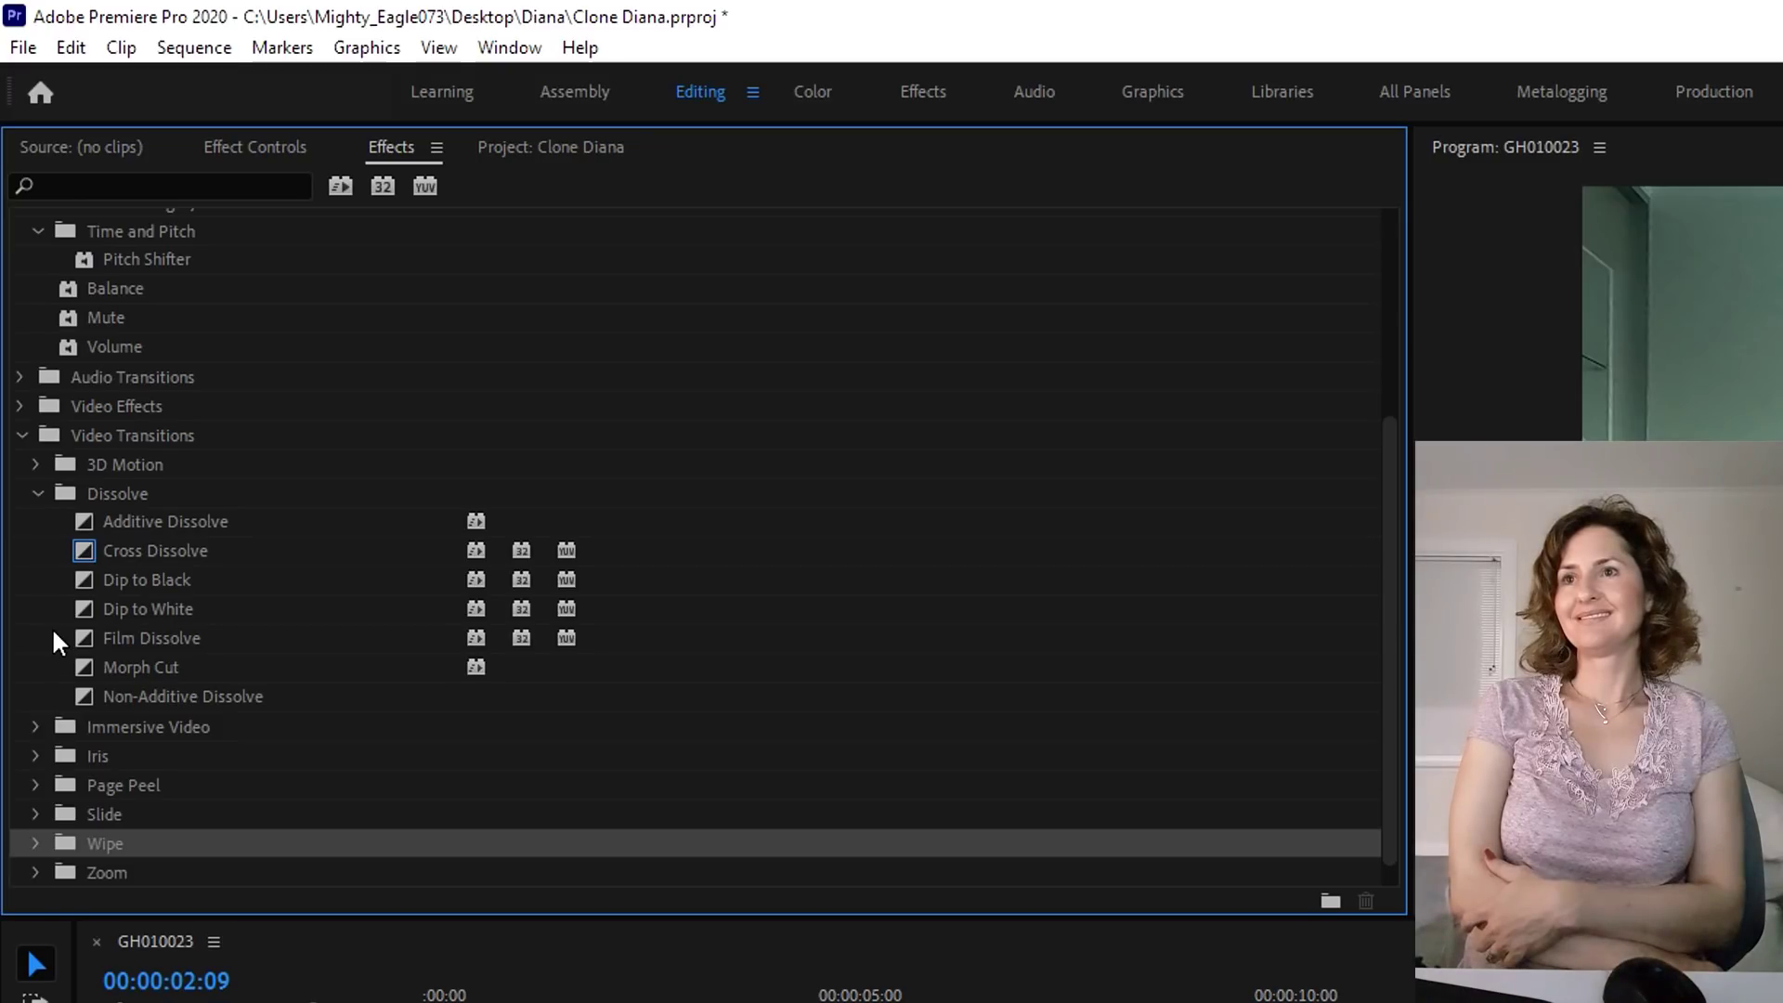
{"action": "left_click_drag", "start_coordinate": [119, 557], "coordinate": [659, 1002]}
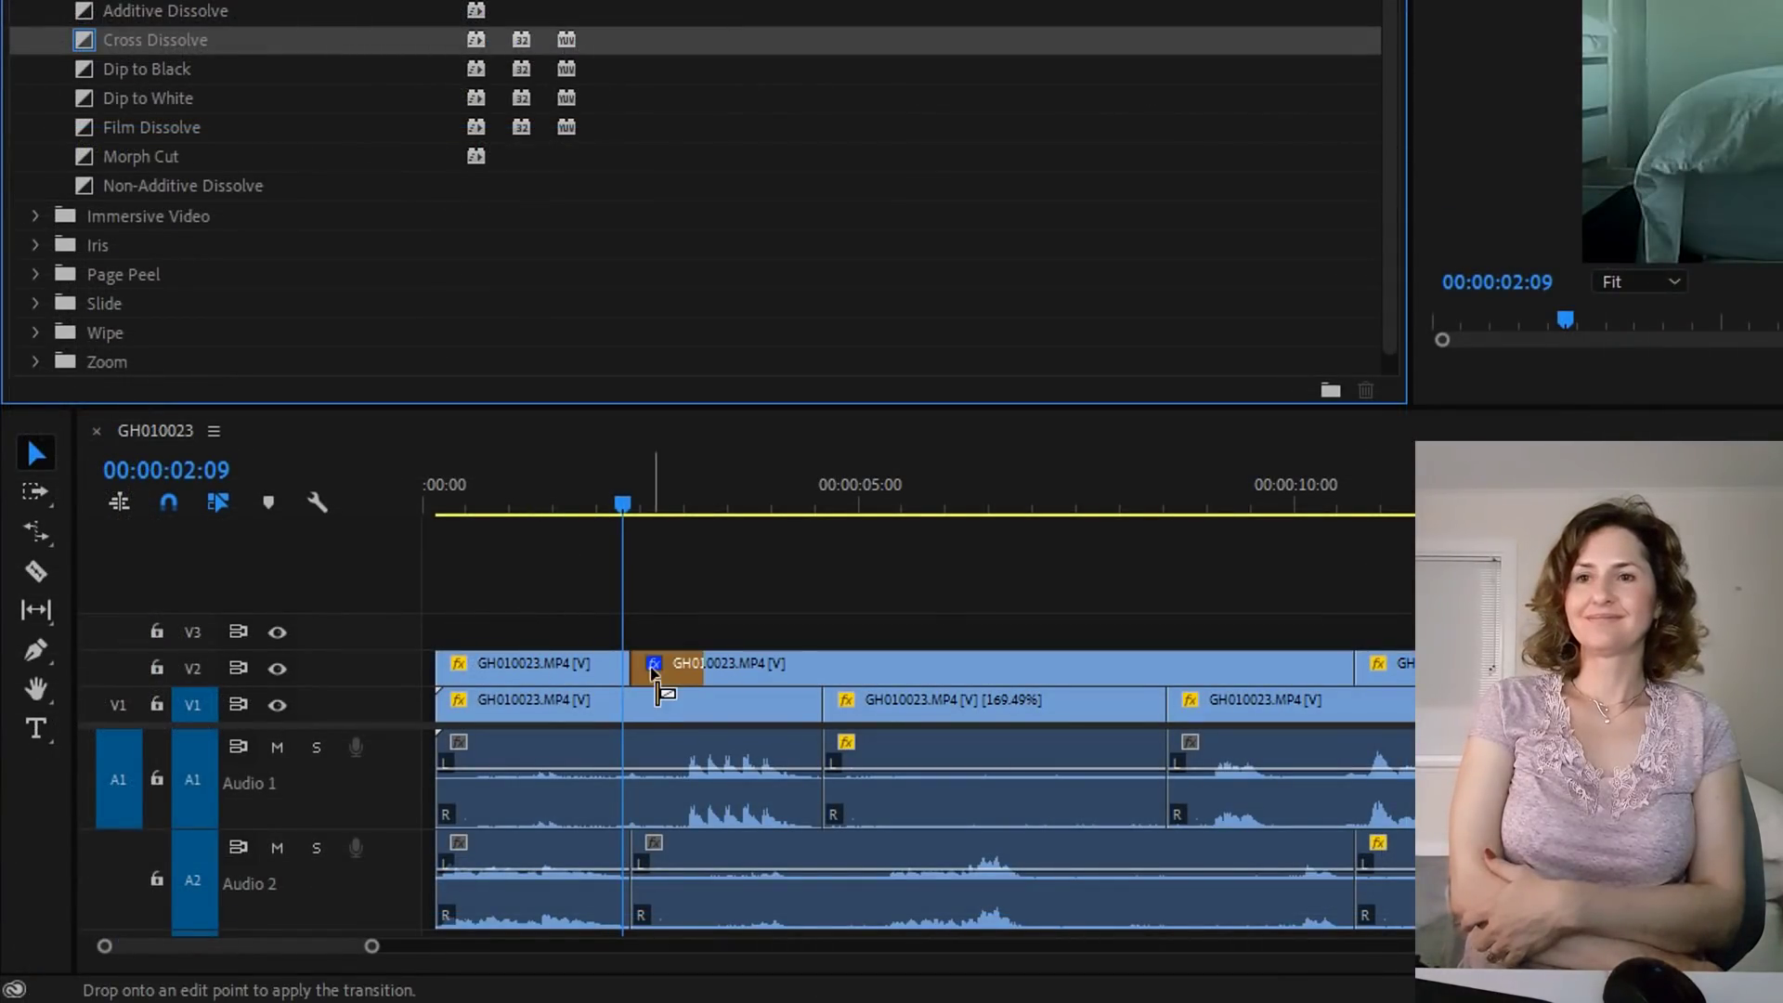
{"action": "left_click_drag", "start_coordinate": [653, 670], "coordinate": [651, 673]}
- Play the opening of the sequence to review the Cross Dissolve, replaying it from the beginning
{"action": "left_click", "coordinate": [529, 509]}
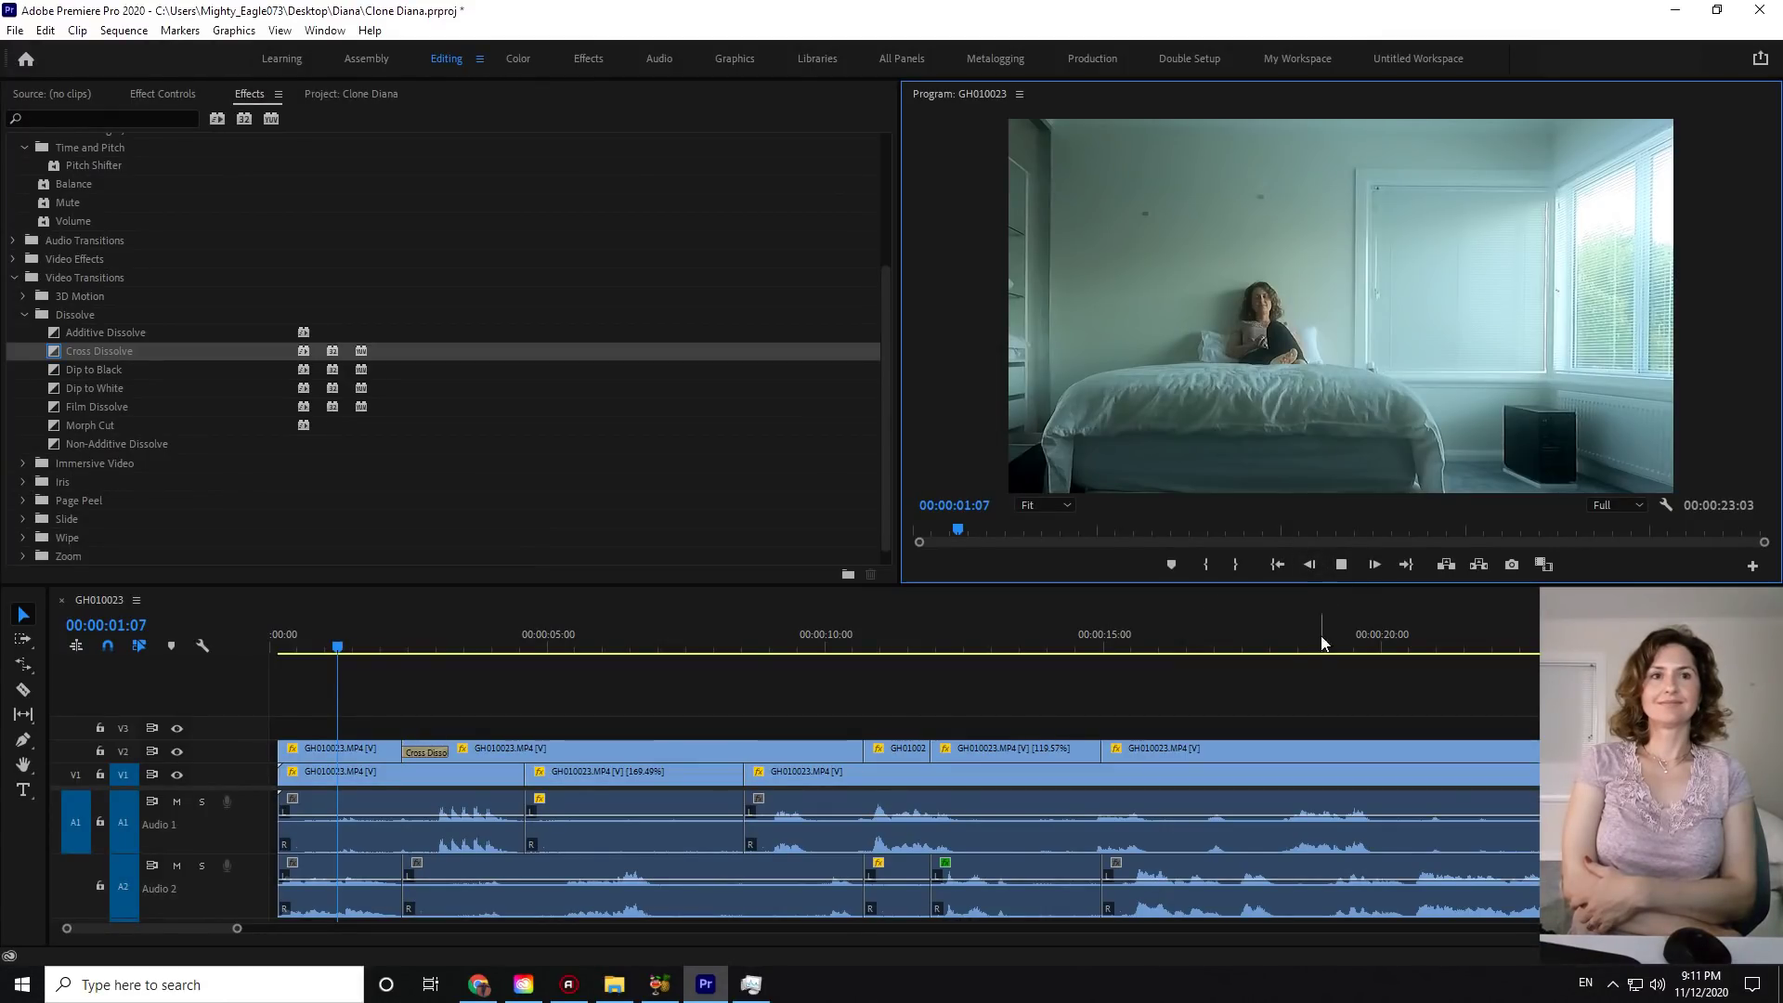
{"action": "left_click", "coordinate": [1161, 706]}
{"action": "key", "text": "space"}
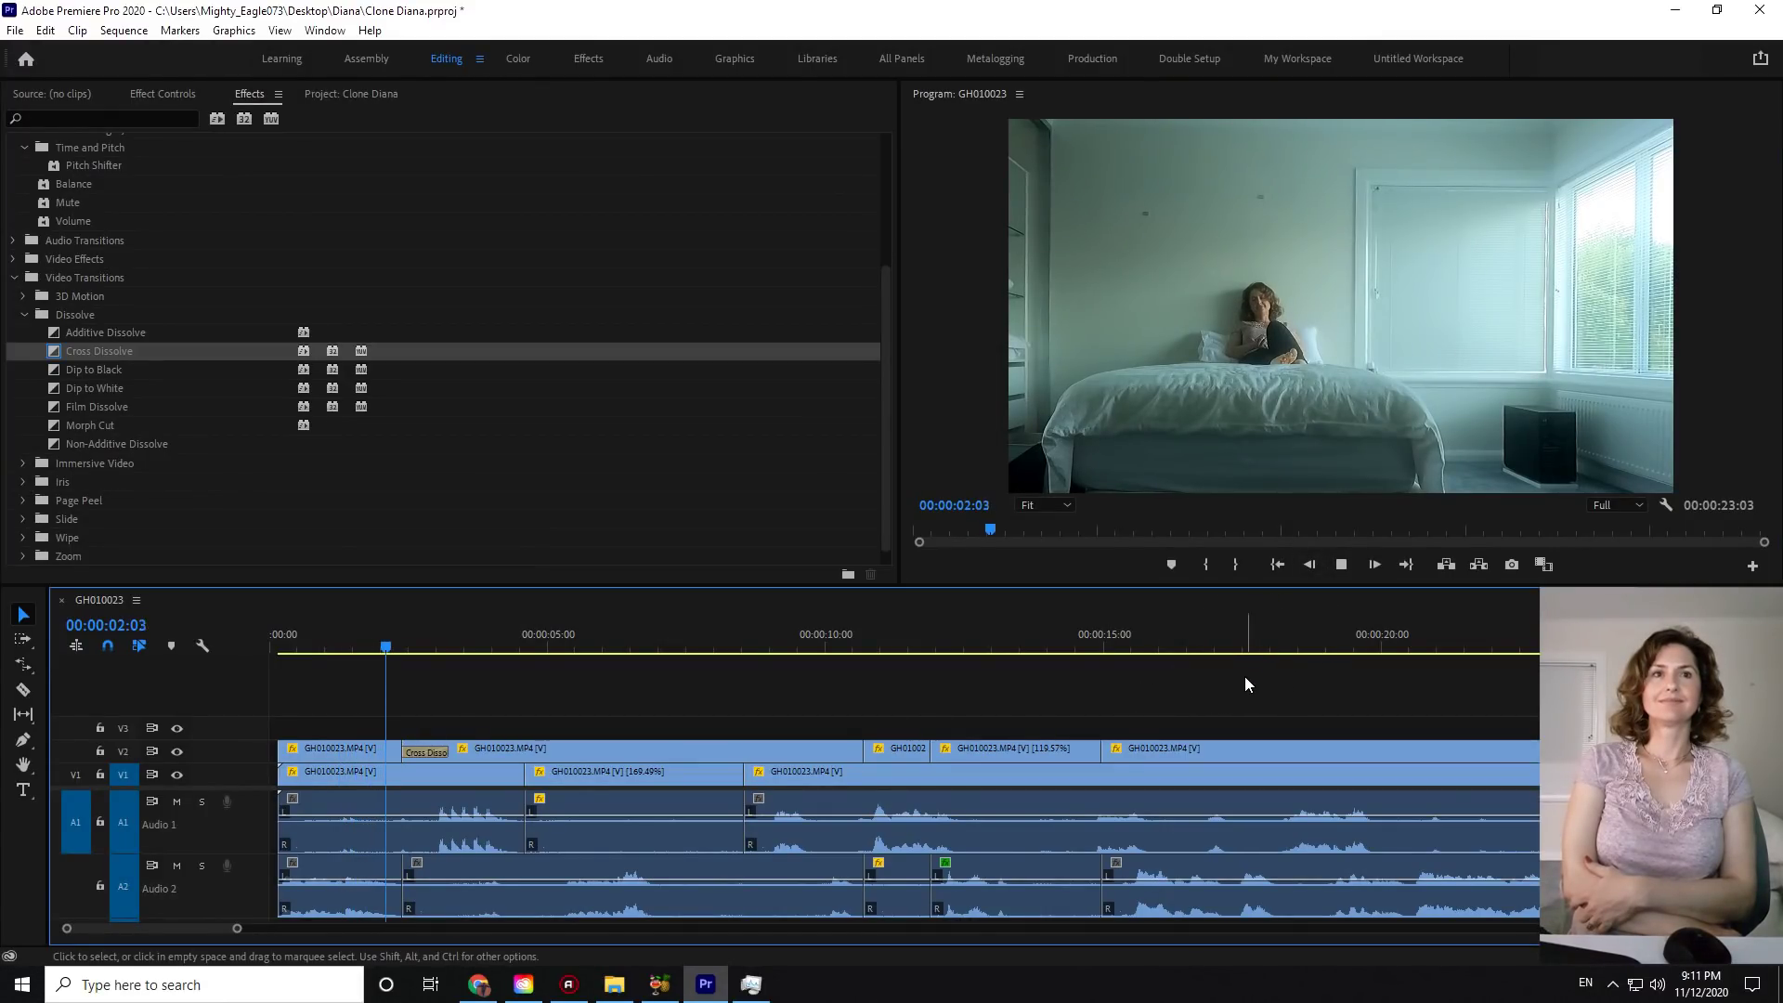
{"action": "left_click", "coordinate": [1338, 570]}
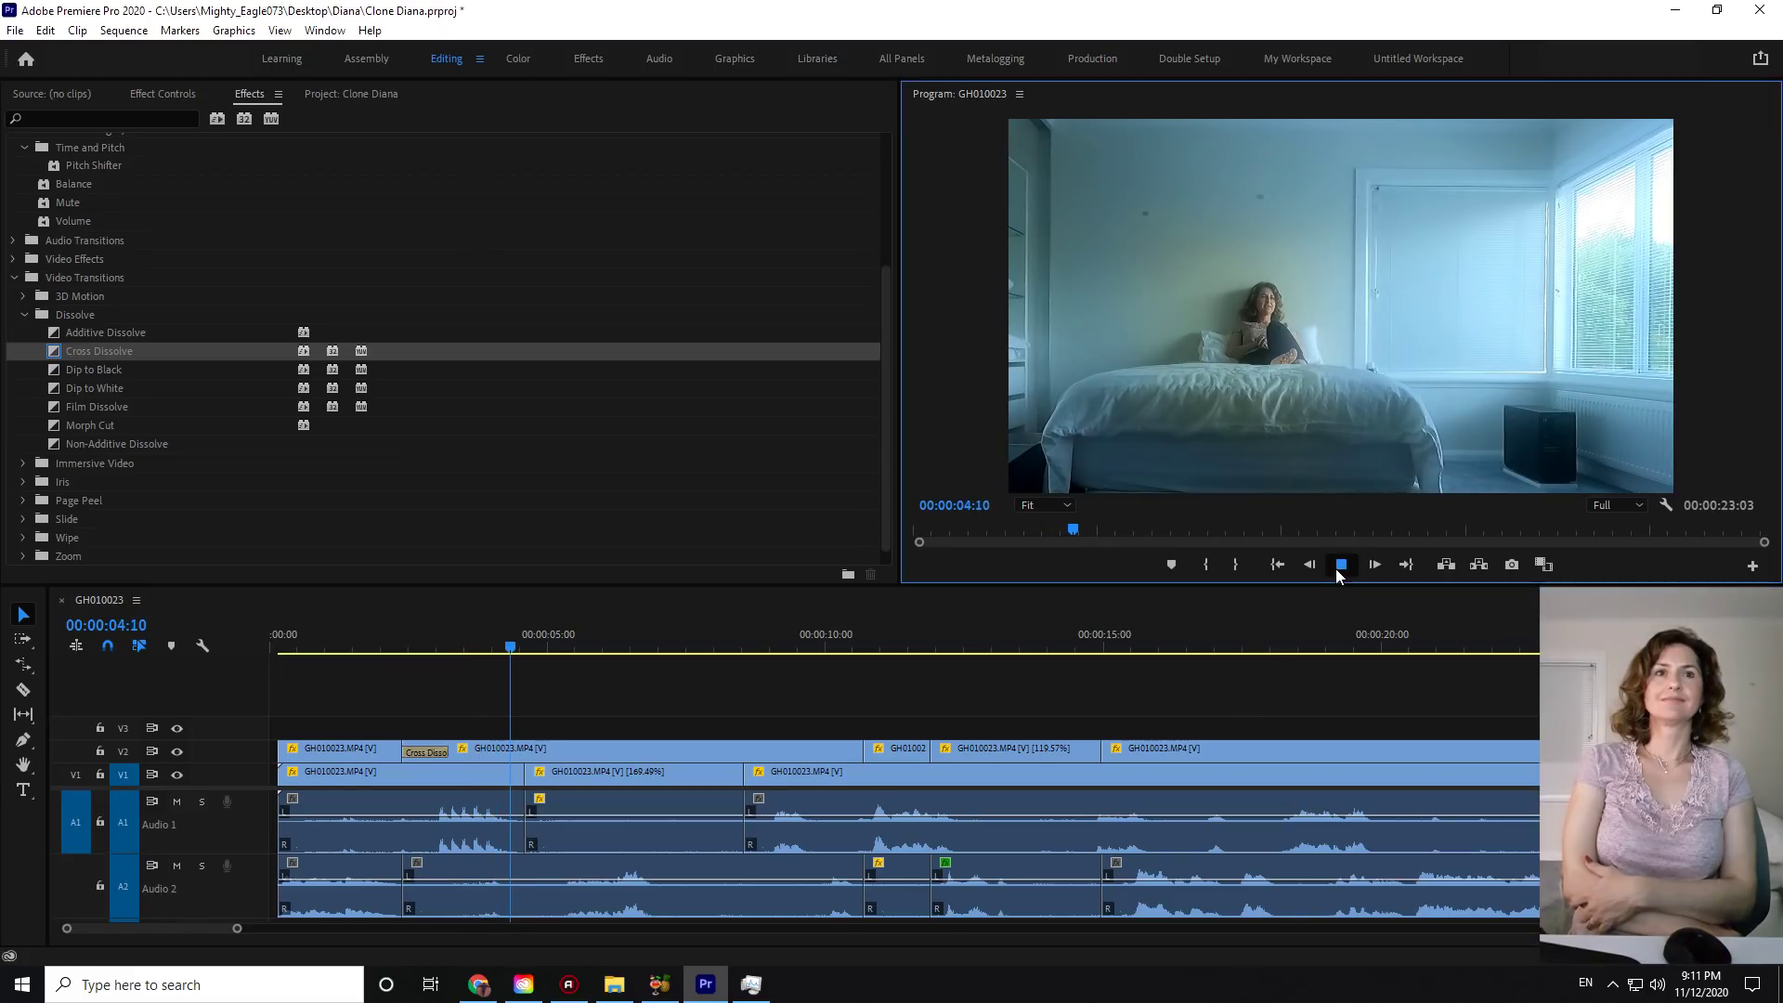
{"action": "left_click_drag", "start_coordinate": [562, 645], "coordinate": [401, 644]}
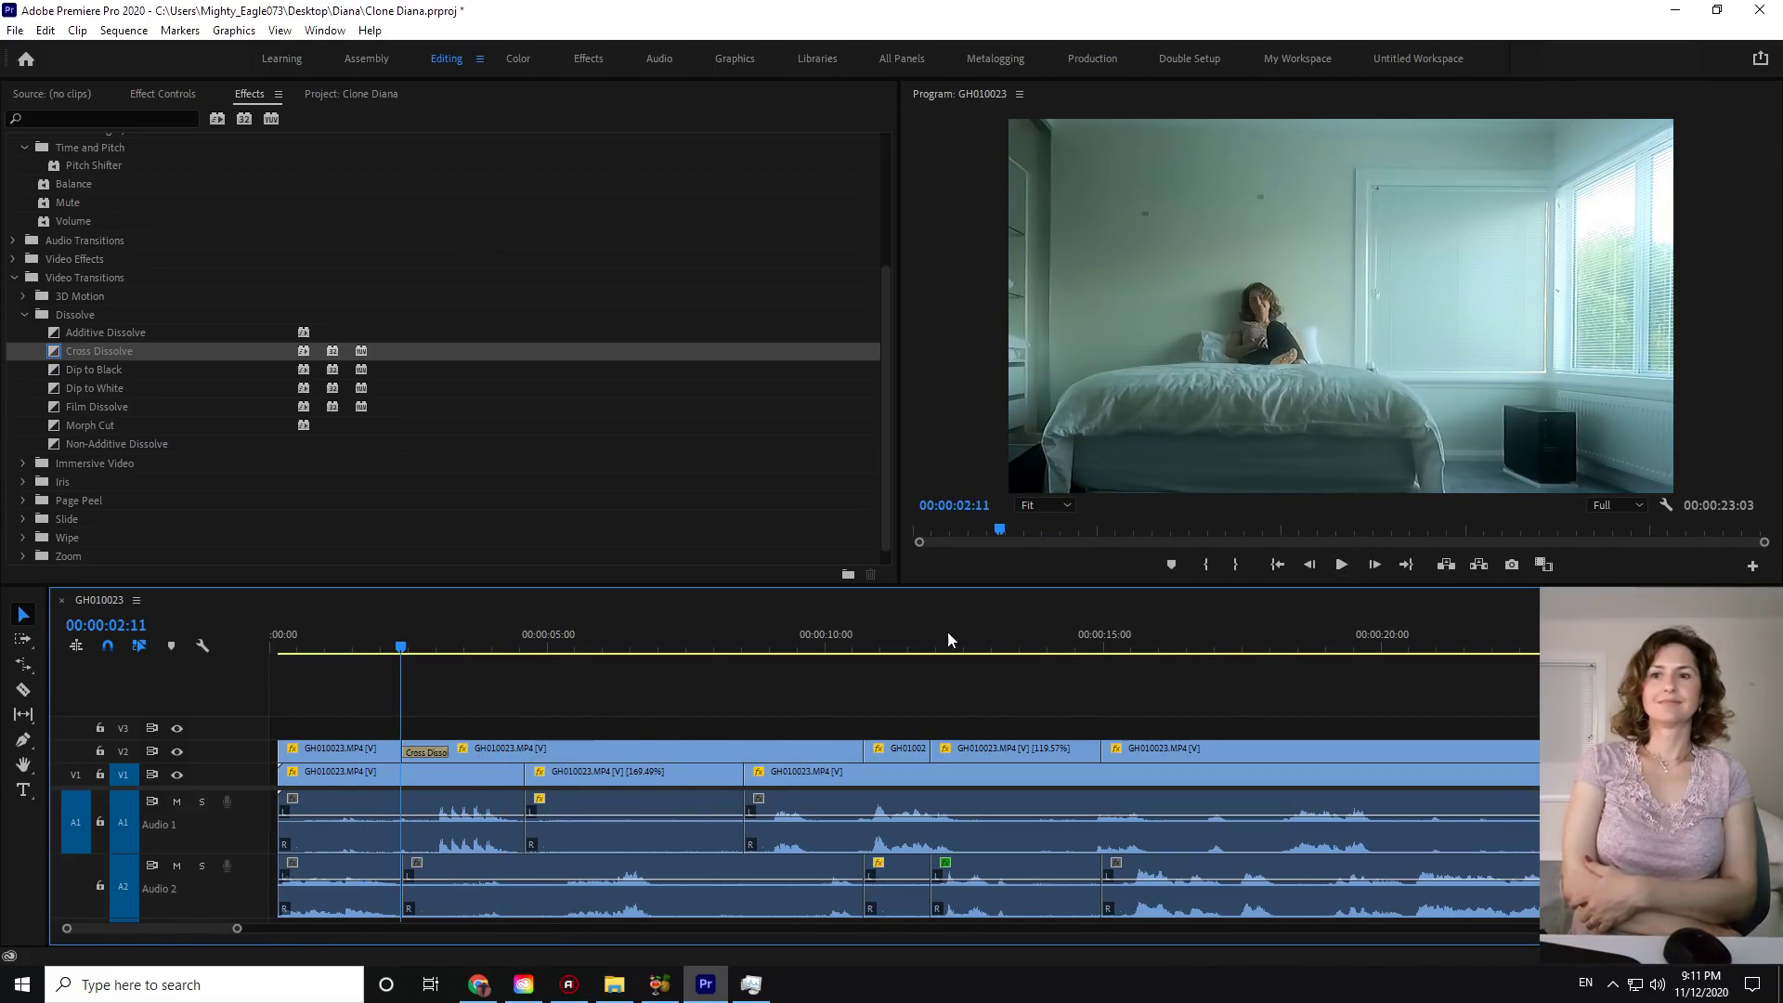
{"action": "left_click", "coordinate": [317, 649]}
{"action": "key", "text": "Home"}
{"action": "left_click", "coordinate": [1339, 566]}
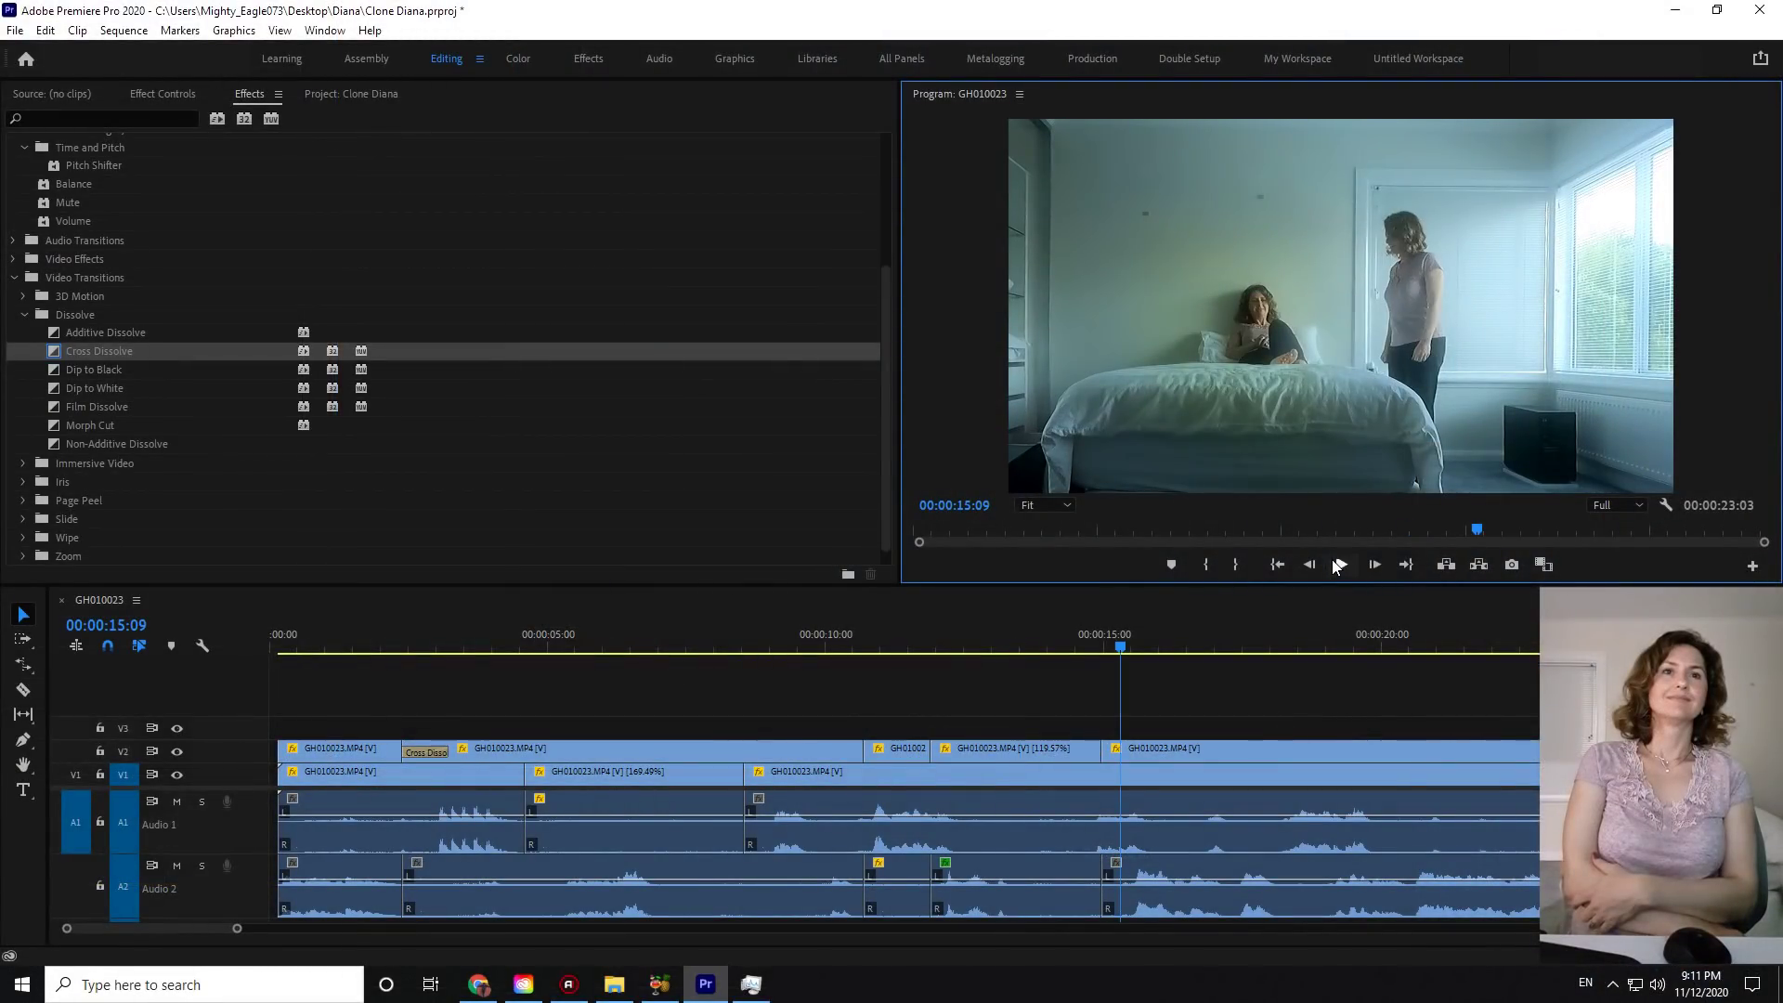
- Lengthen the Cross Dissolve on V2 to about three seconds
{"action": "left_click", "coordinate": [401, 643]}
{"action": "left_click", "coordinate": [437, 643]}
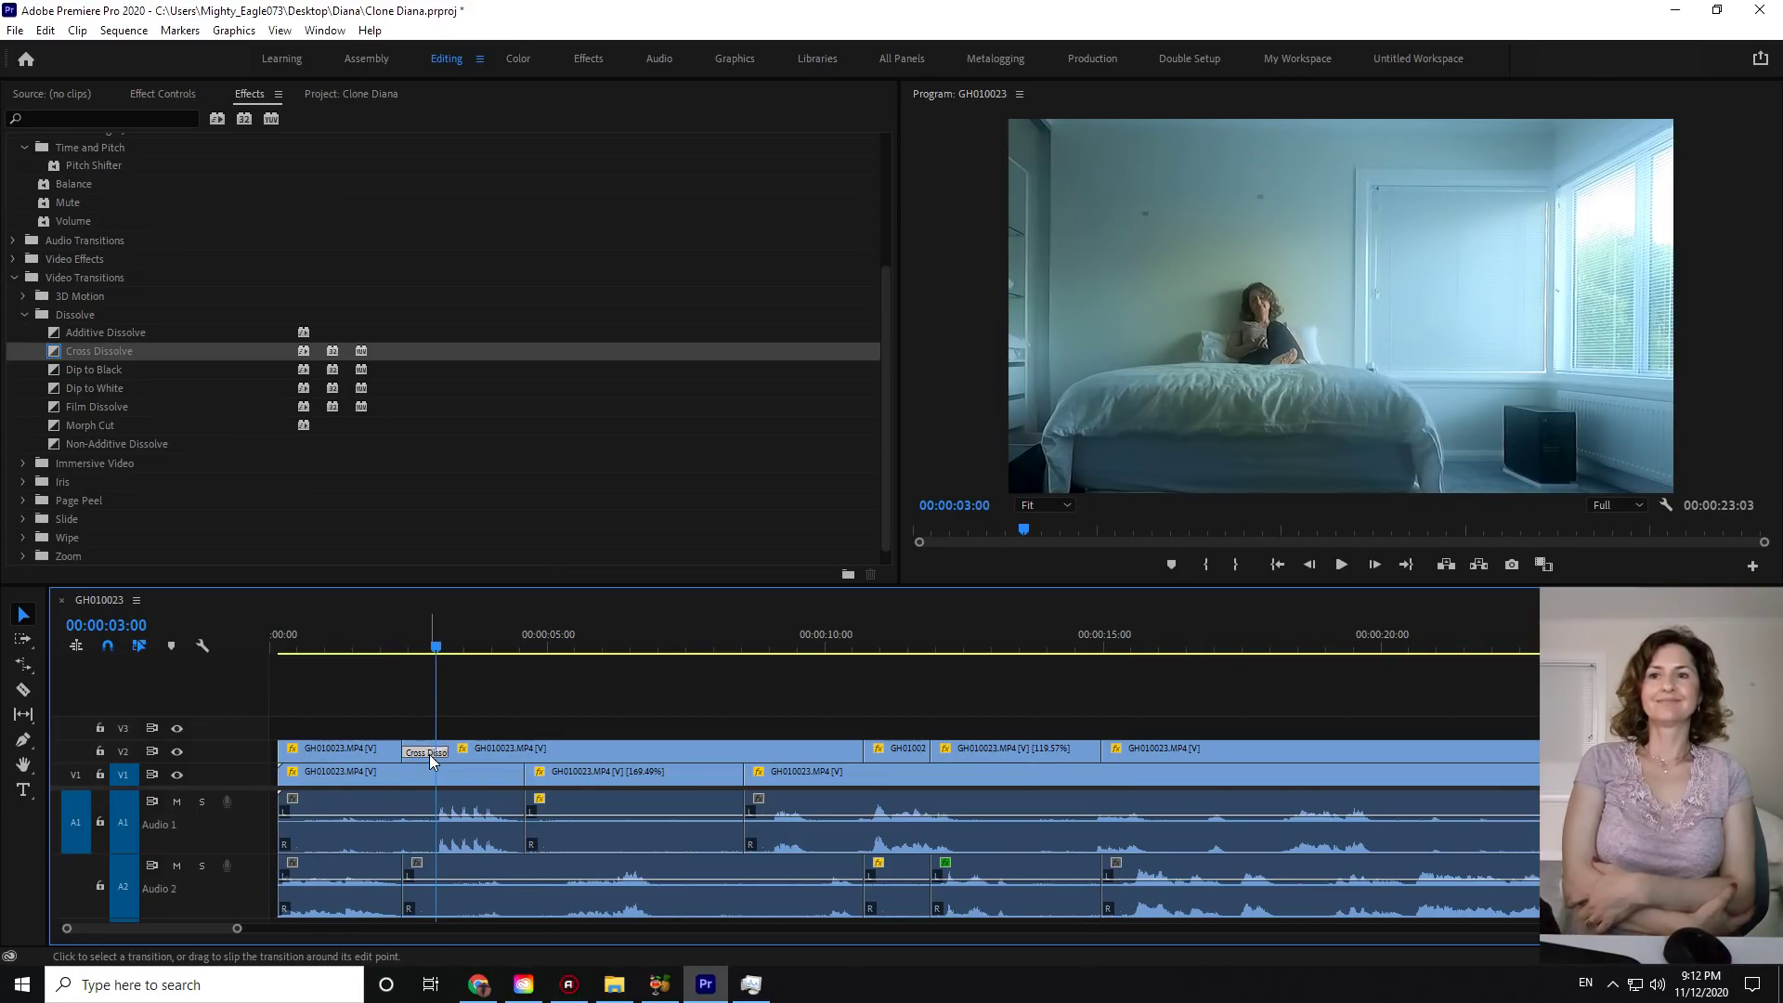
{"action": "right_click", "coordinate": [429, 754]}
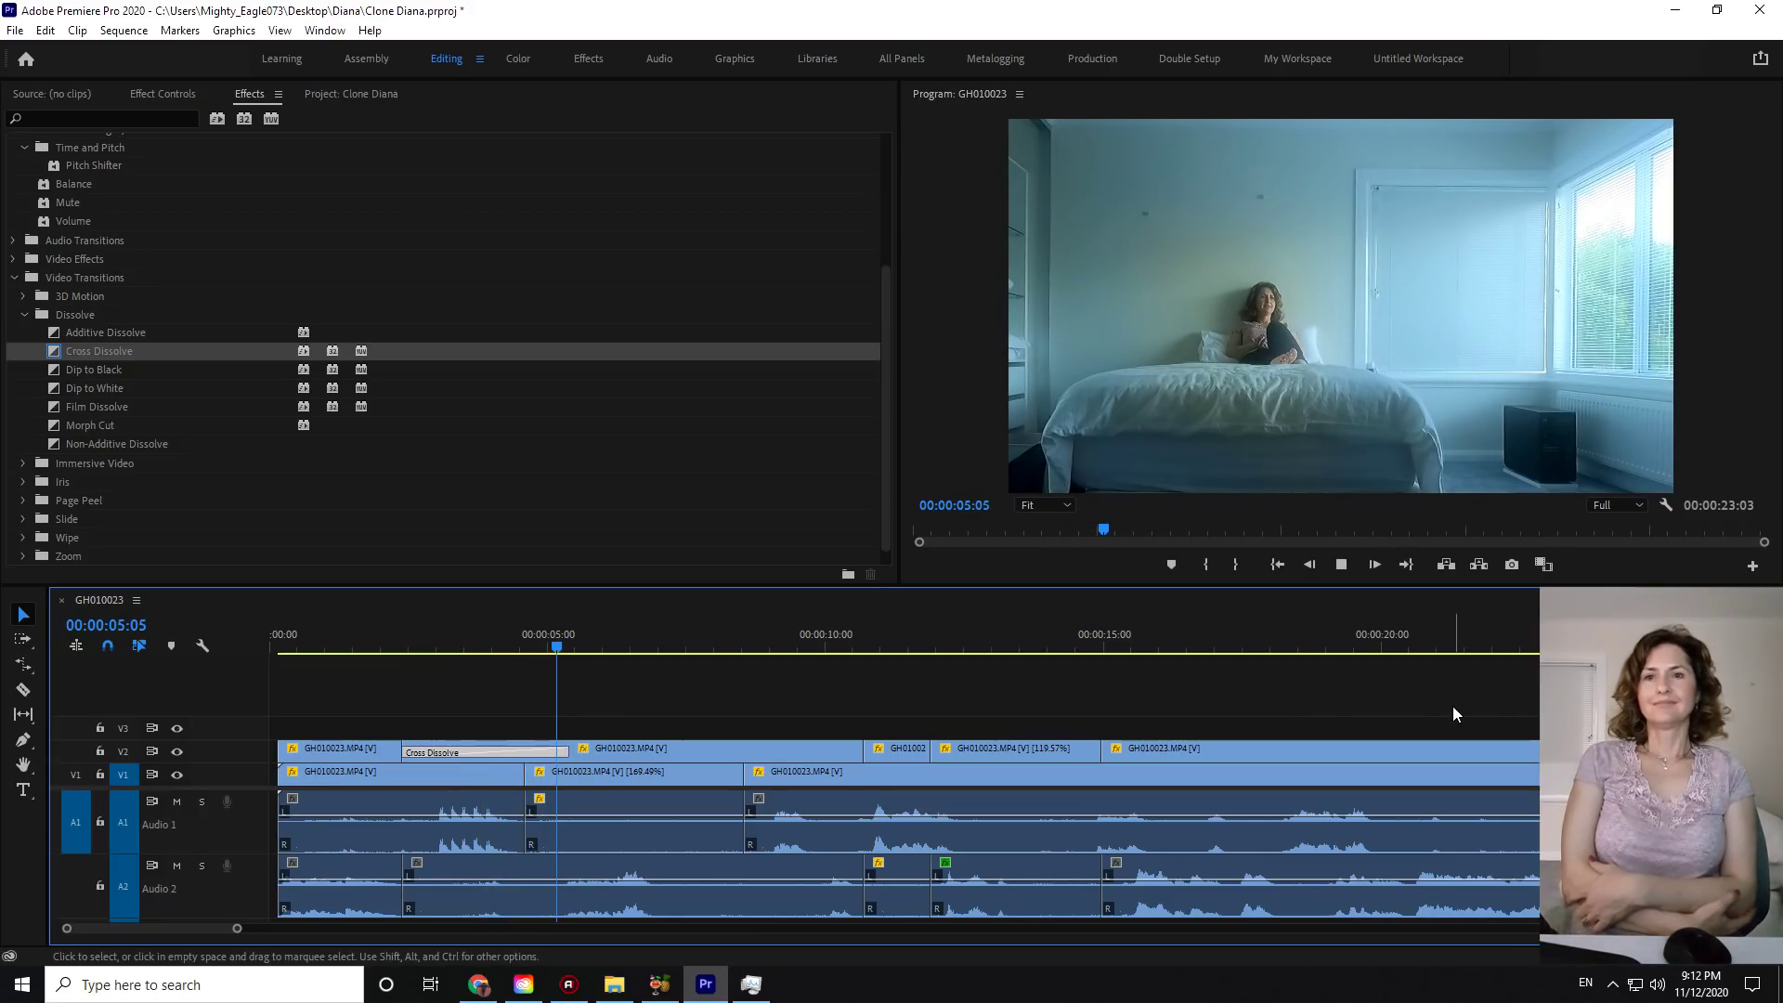
- Try to export media with the Source monitor as the open view
{"action": "left_click", "coordinate": [43, 93]}
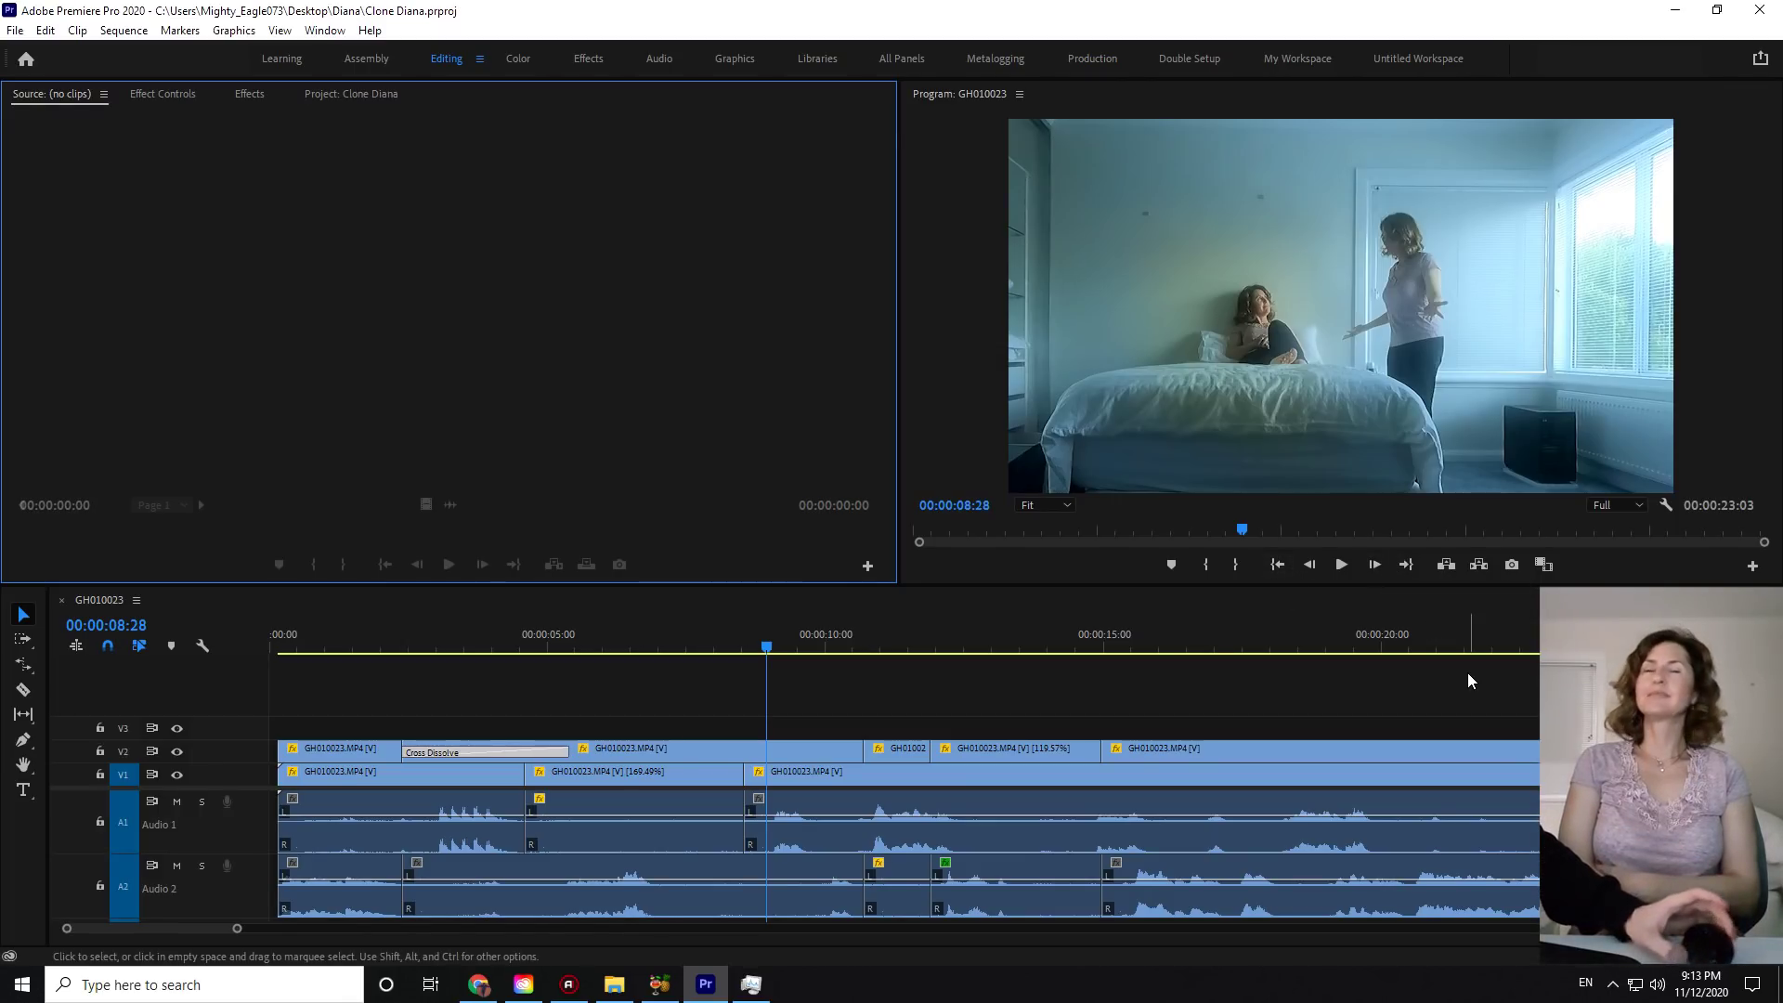
{"action": "left_click", "coordinate": [14, 29]}
{"action": "mouse_move", "coordinate": [56, 607]}
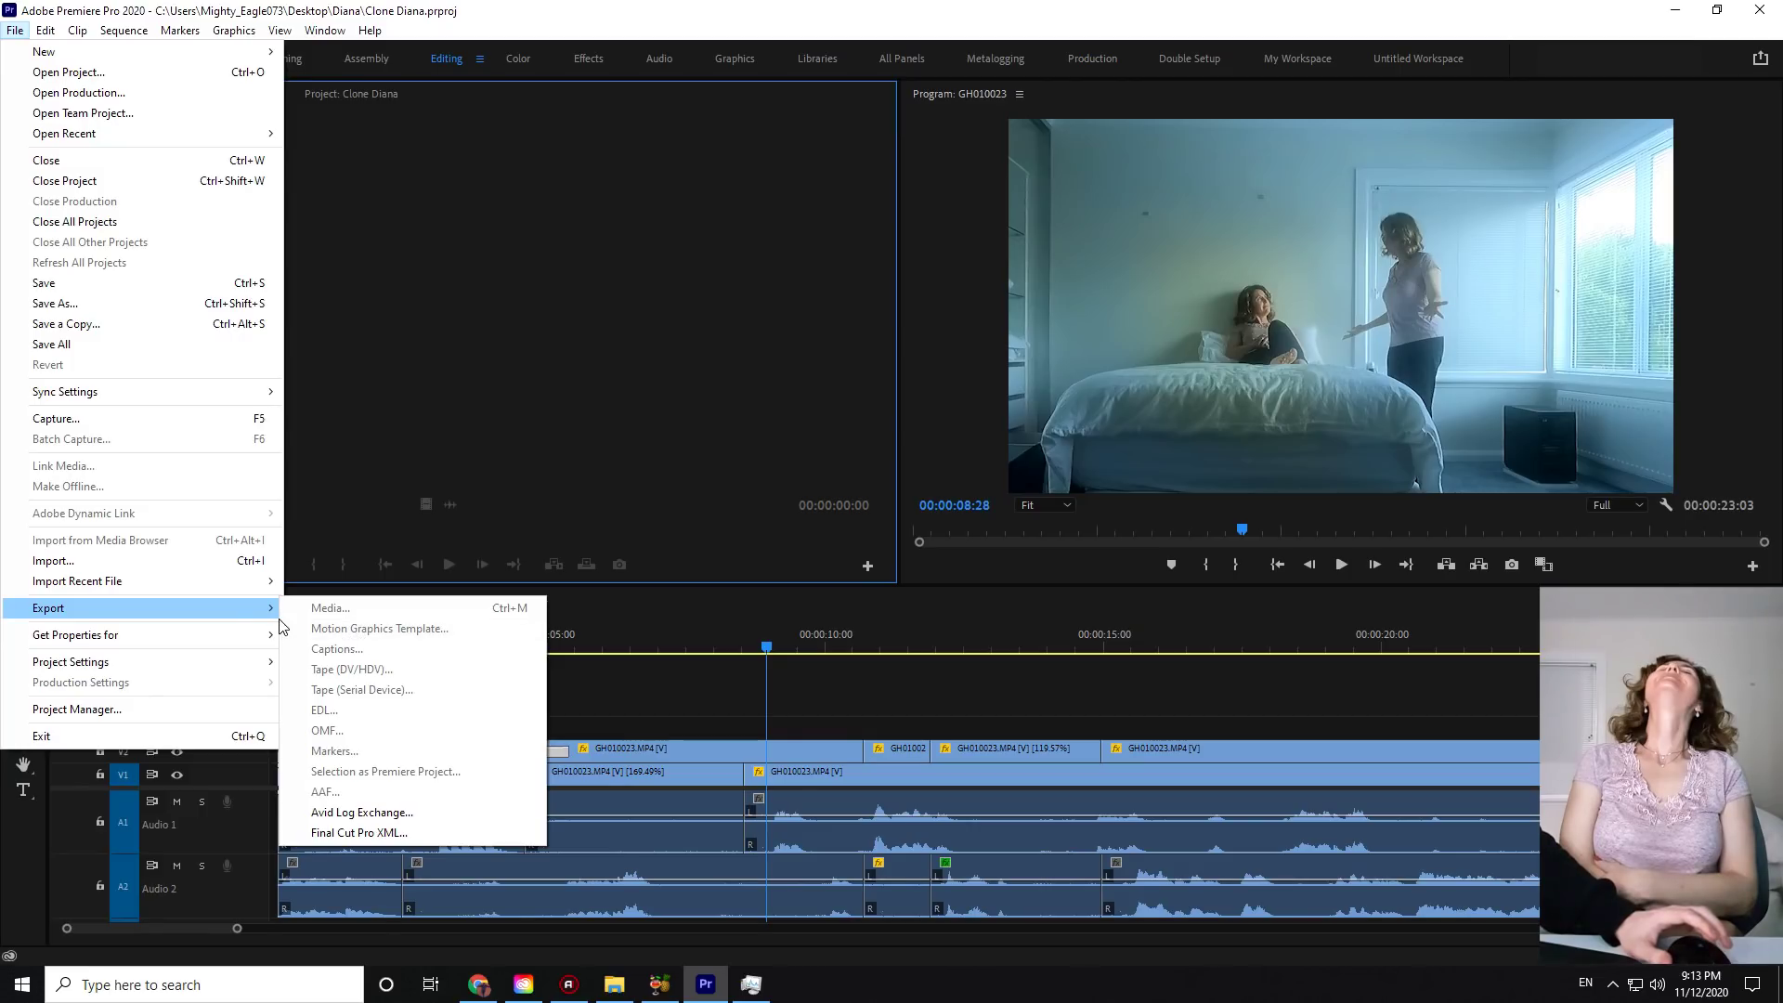
{"action": "left_click", "coordinate": [749, 697]}
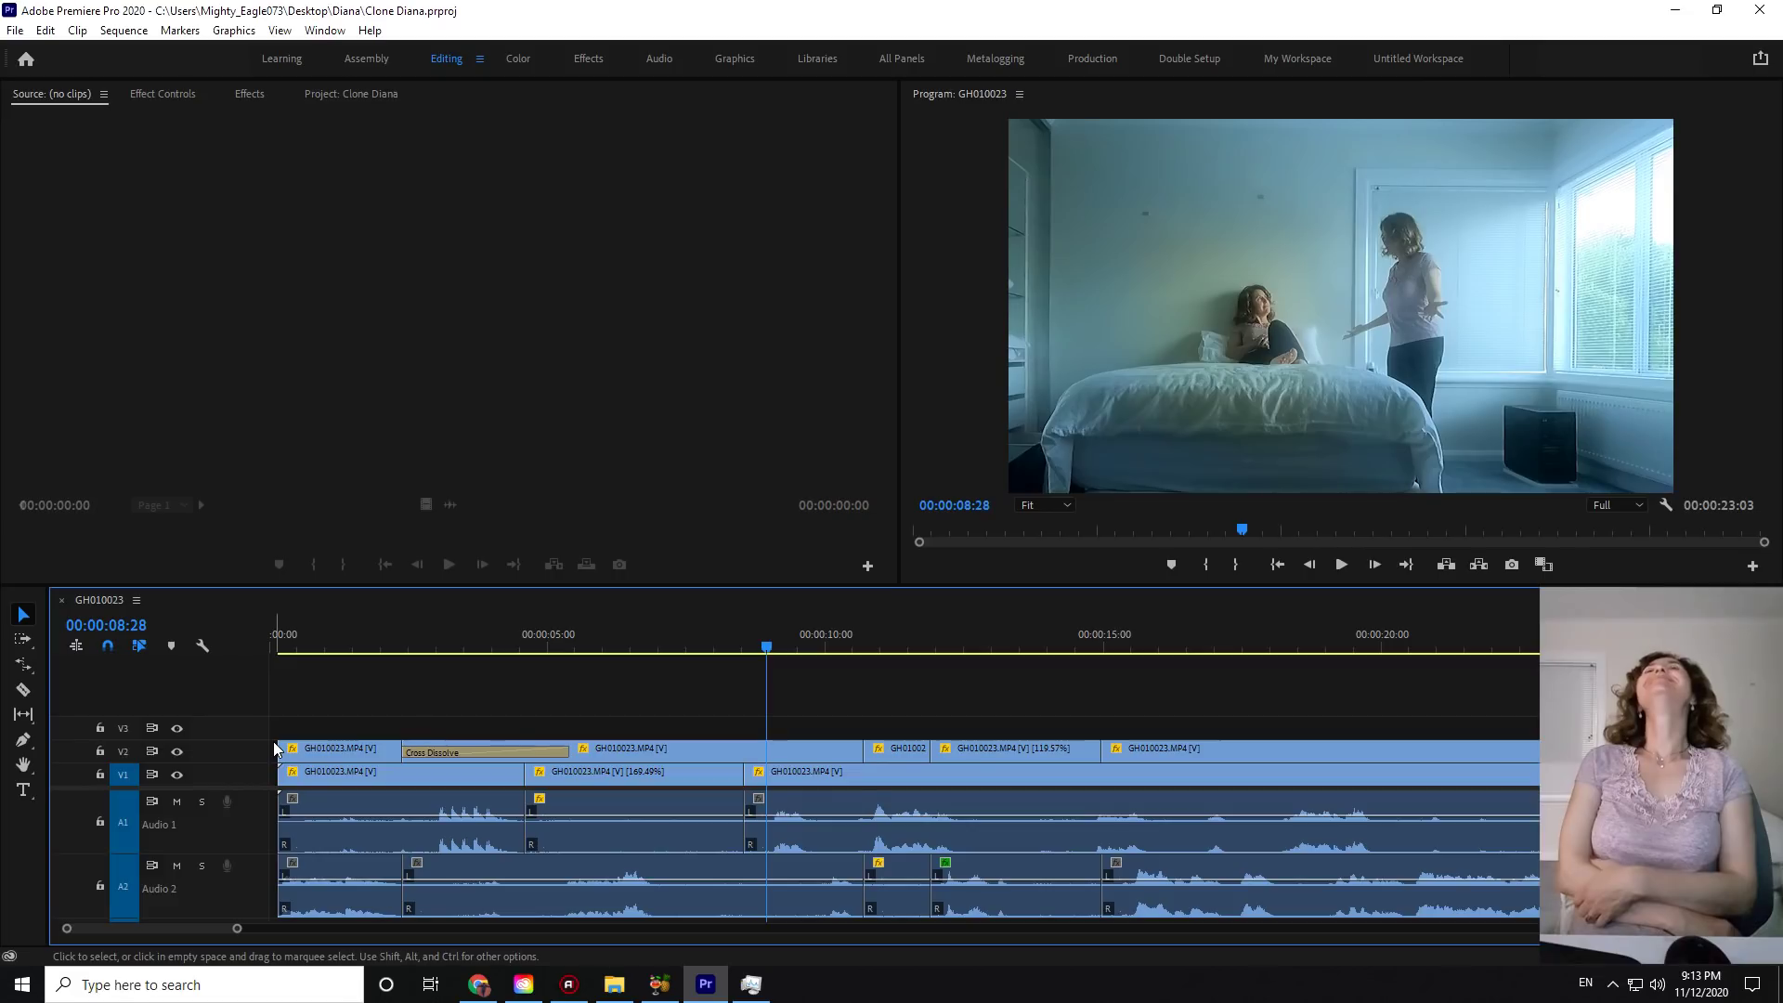
{"action": "left_click", "coordinate": [14, 30]}
{"action": "mouse_move", "coordinate": [56, 608]}
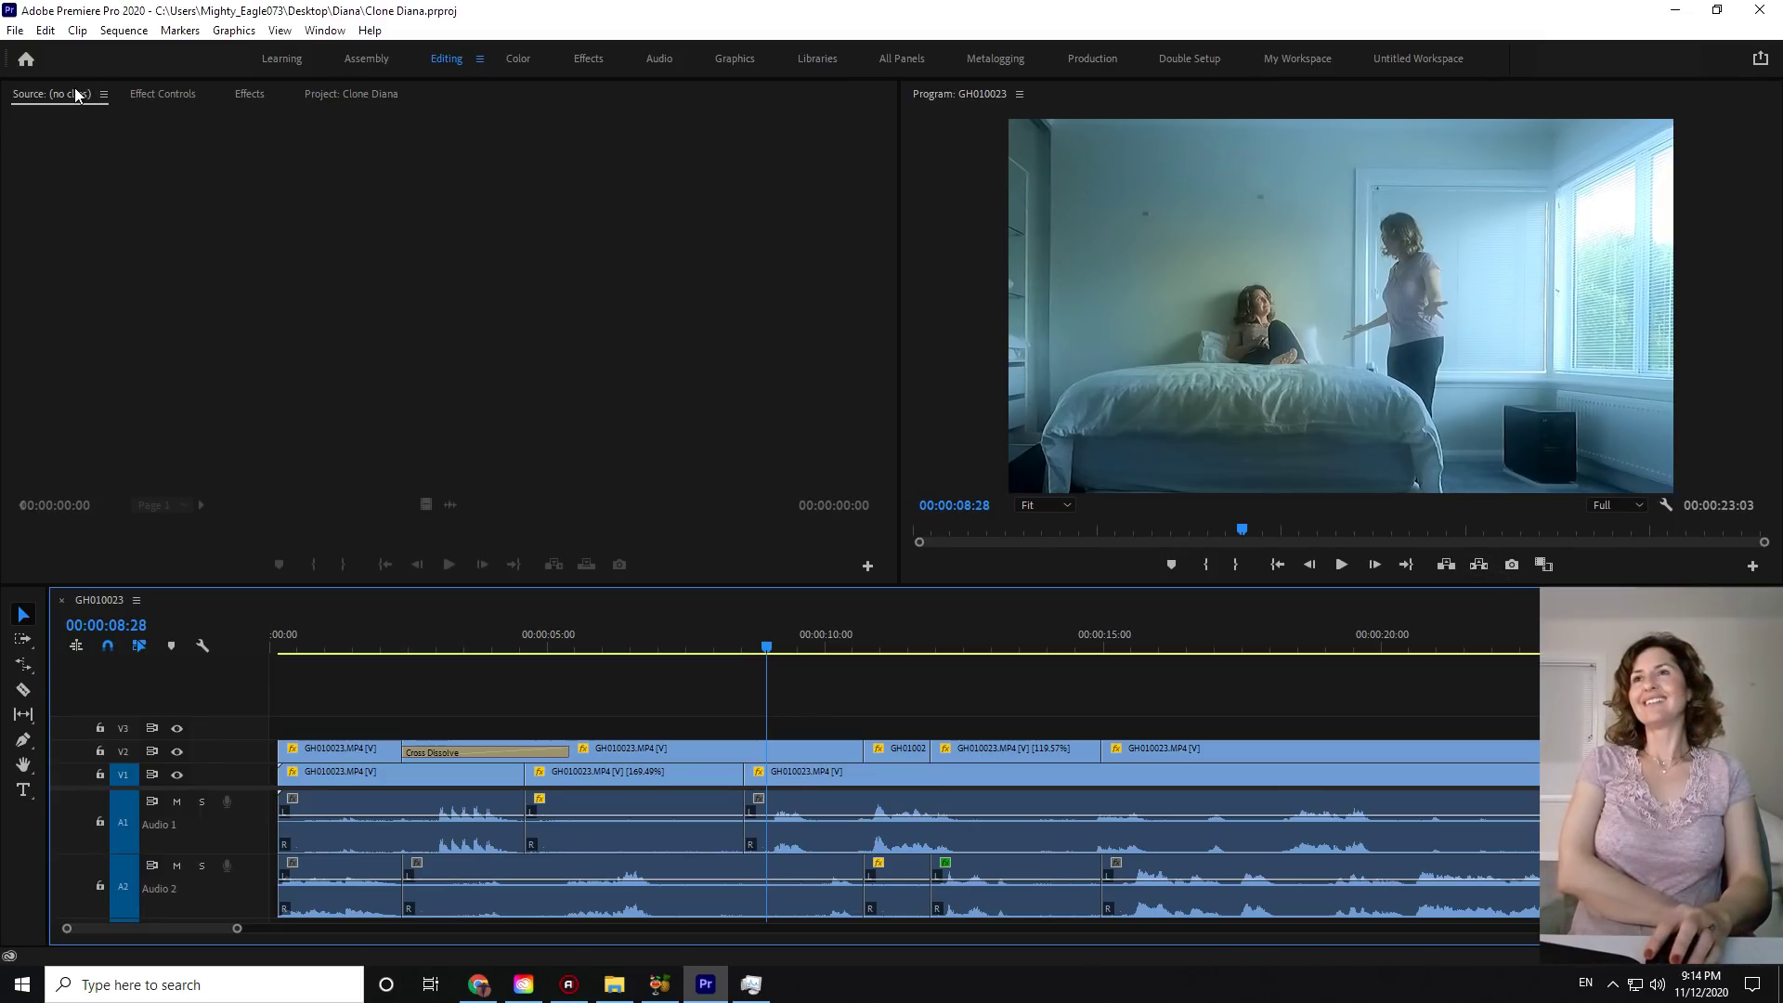
- Show the project's items and open the media export settings for the GH010023 sequence
{"action": "left_click", "coordinate": [164, 89]}
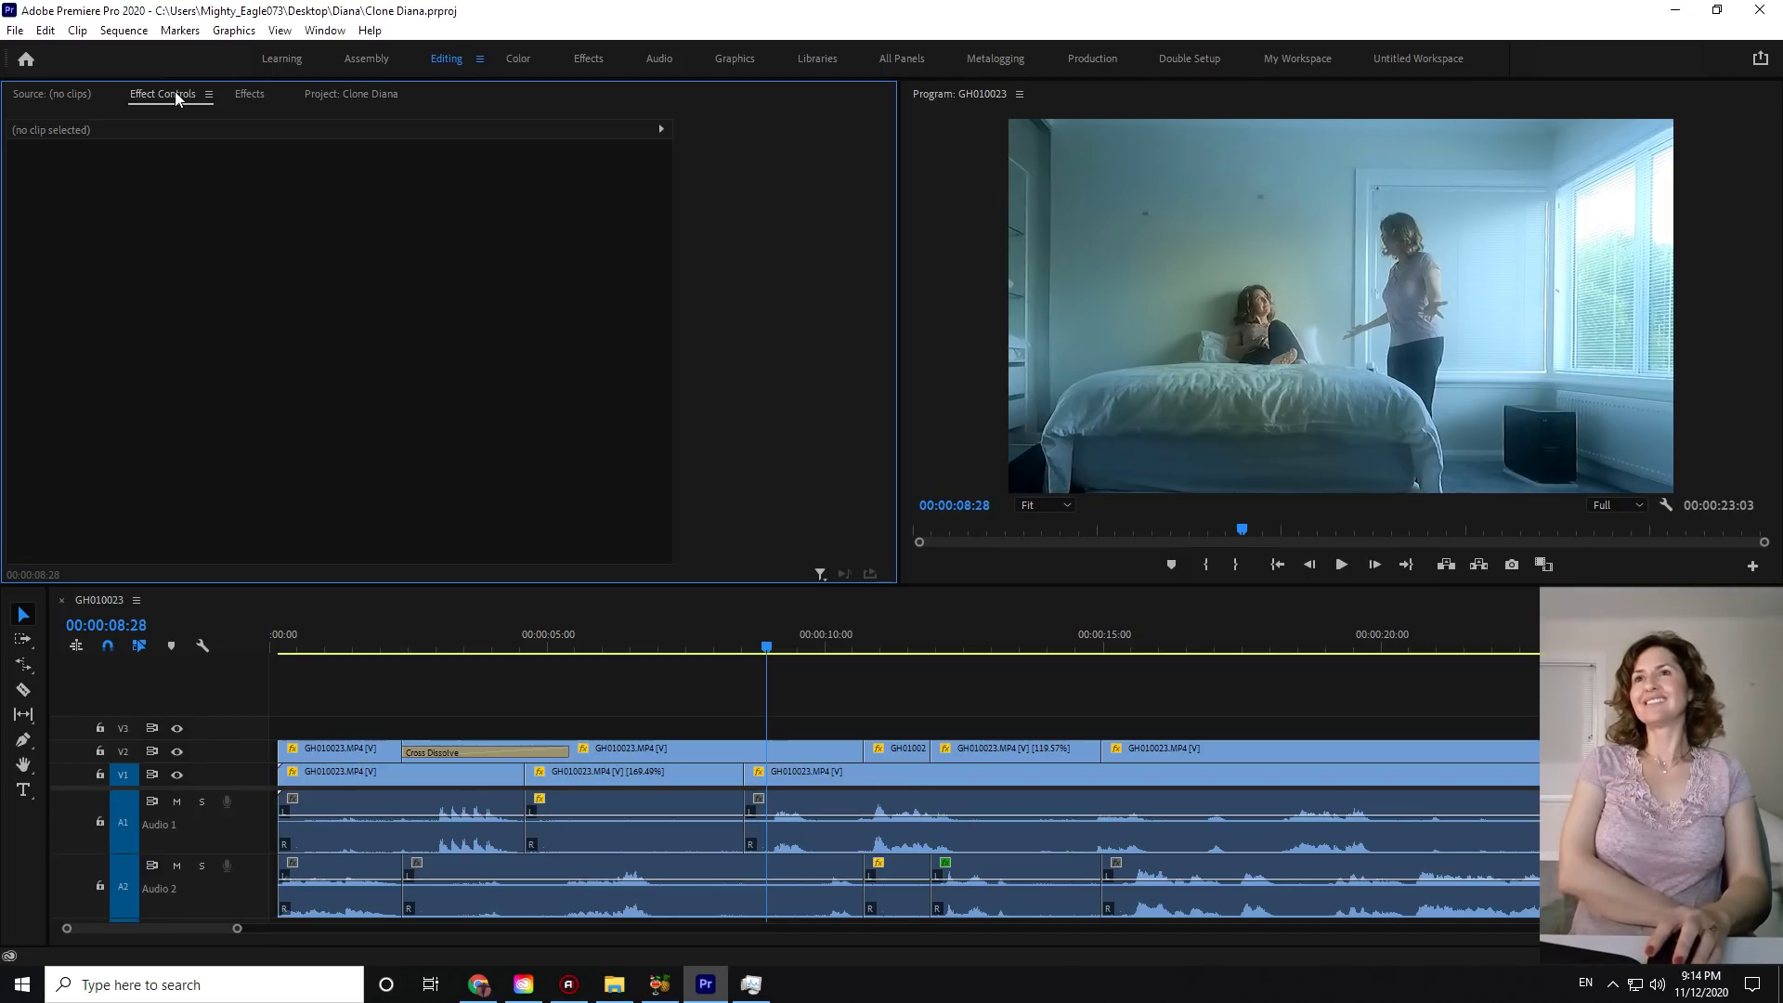
{"action": "left_click", "coordinate": [247, 96]}
{"action": "left_click", "coordinate": [352, 94]}
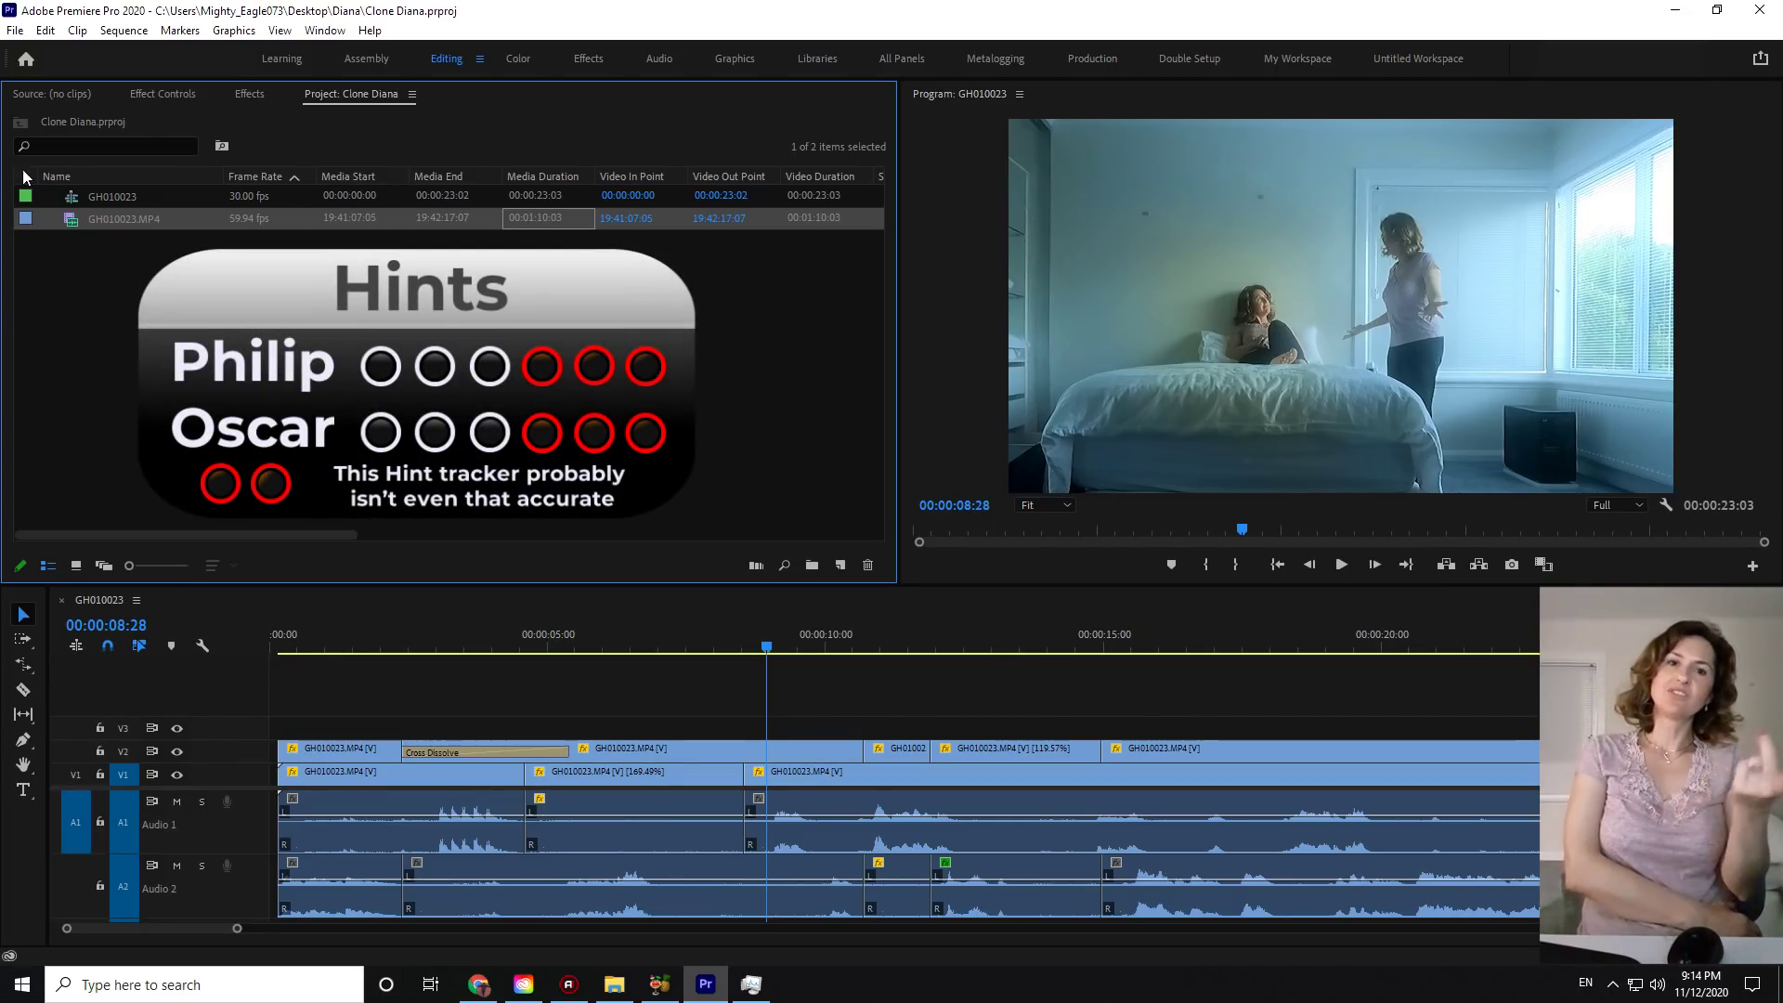
{"action": "left_click", "coordinate": [14, 30]}
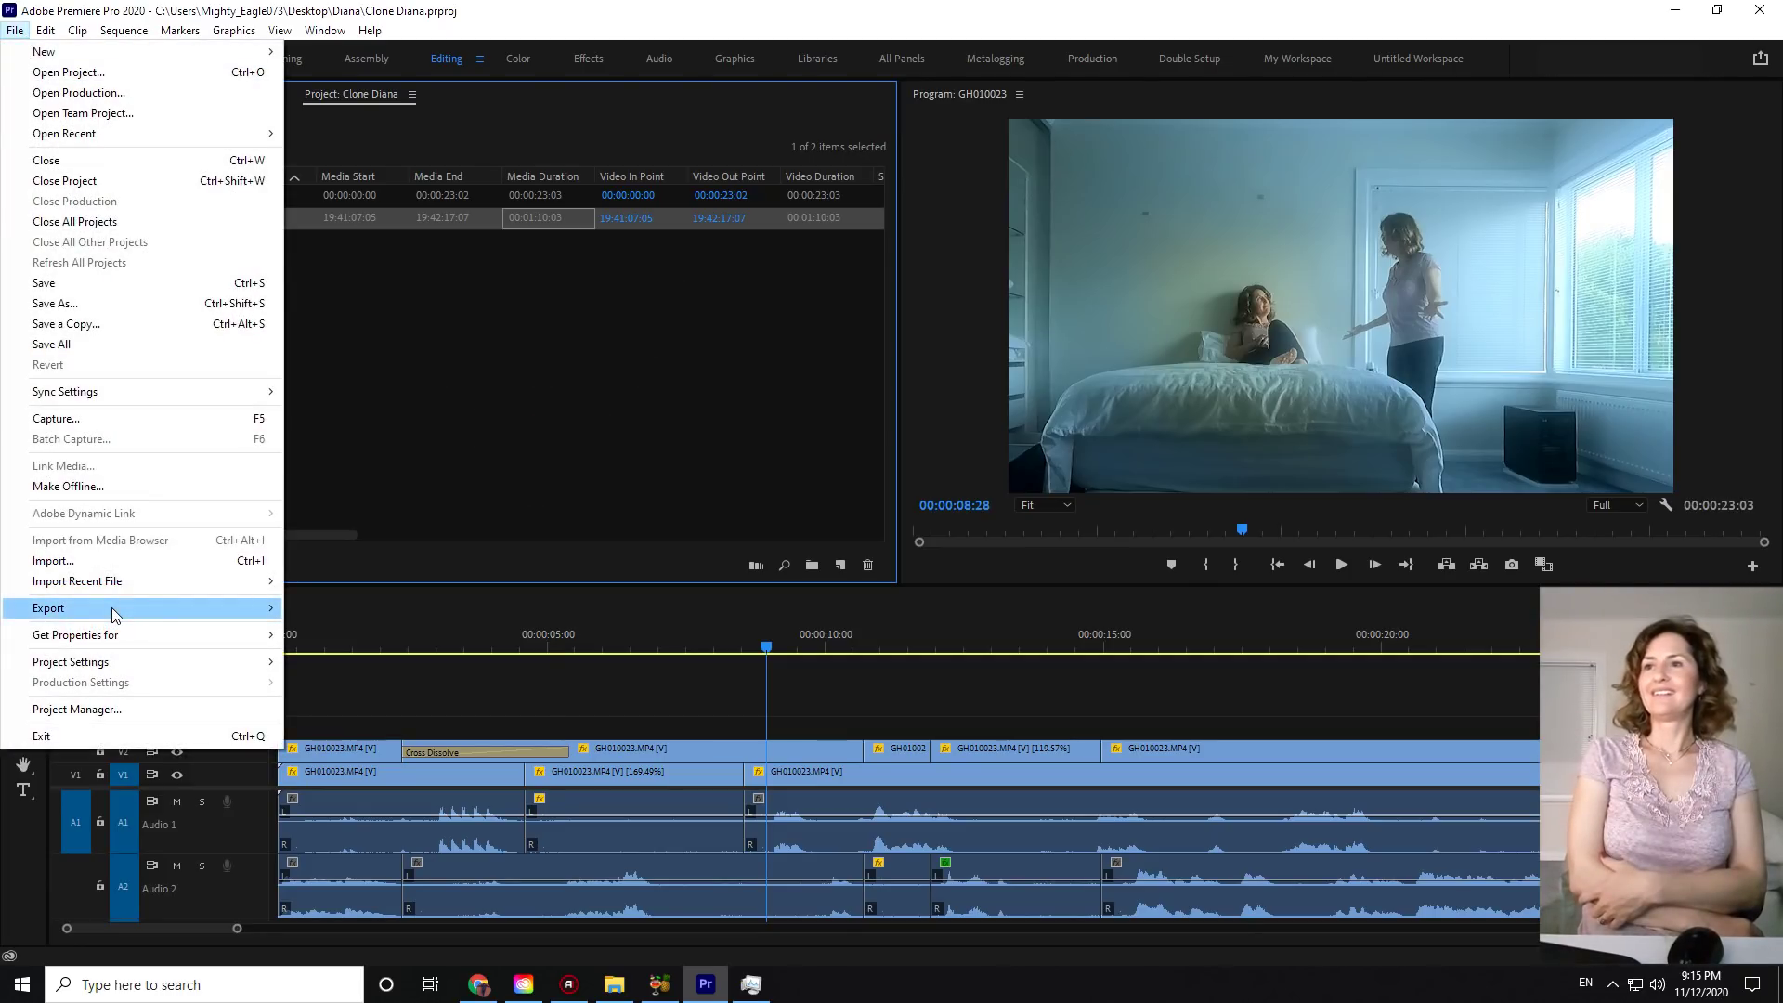
{"action": "mouse_move", "coordinate": [186, 608]}
{"action": "key", "text": "ctrl+m"}
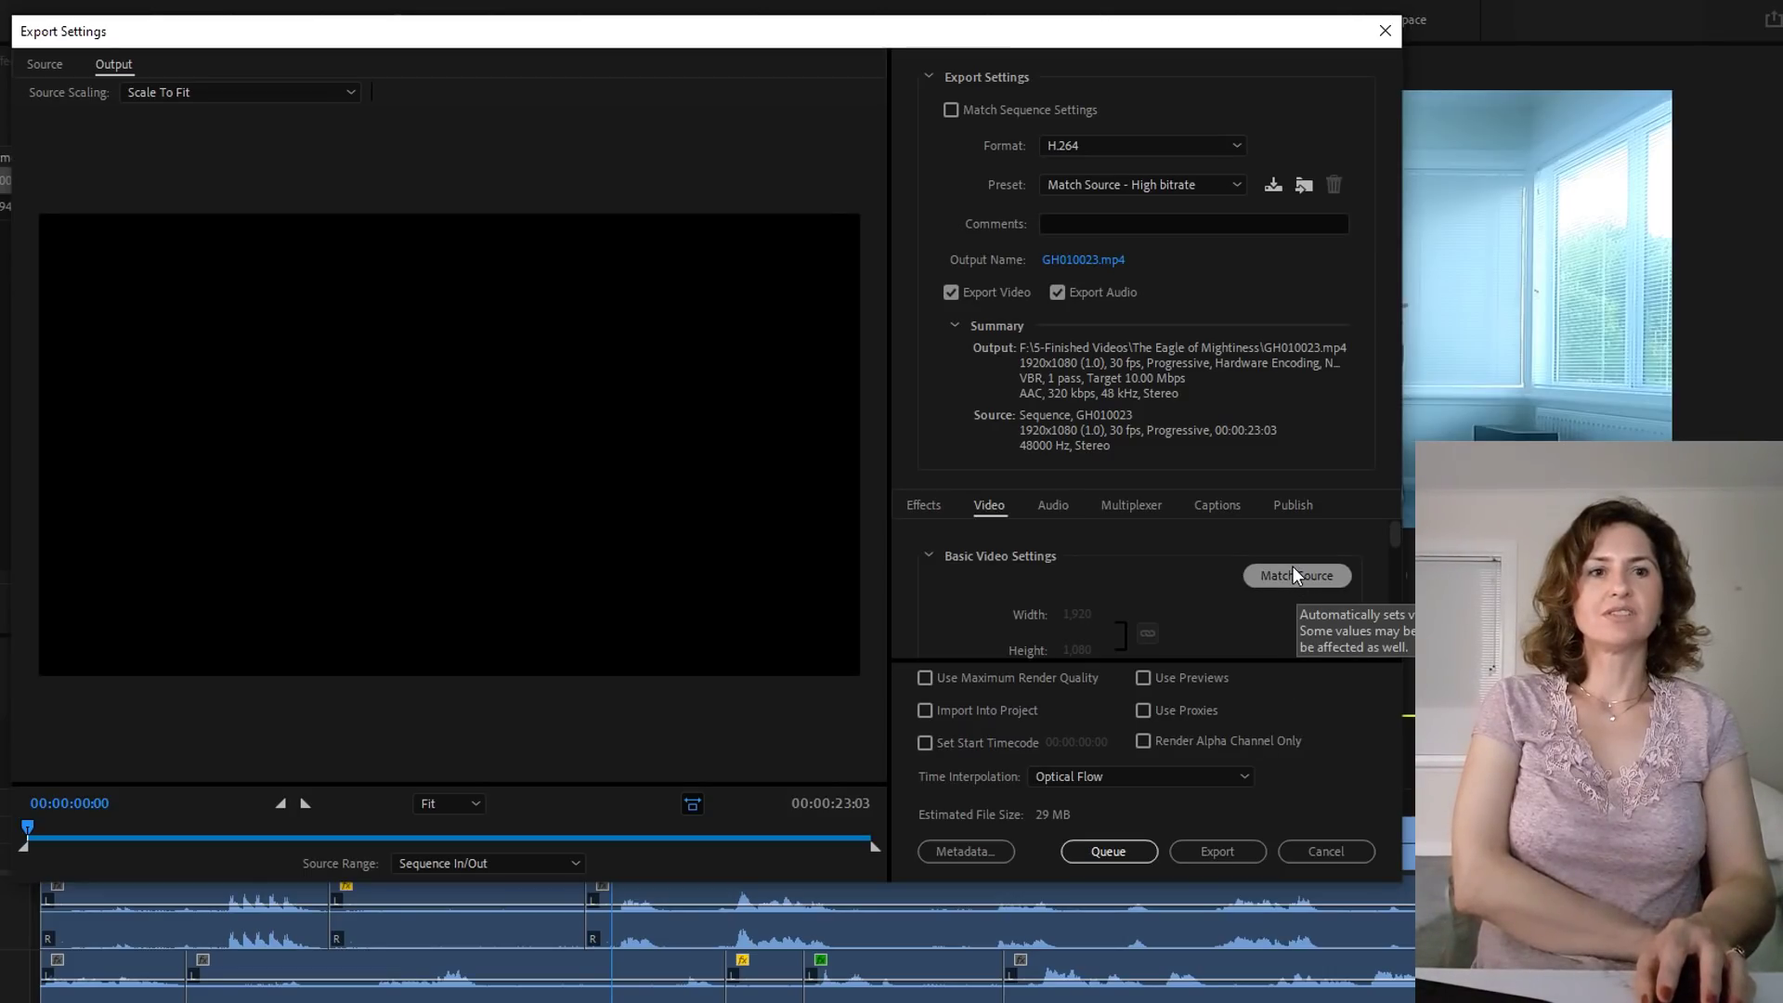
- Start exporting the sequence as GH010023.mp4 and cancel the encoding
{"action": "left_click", "coordinate": [1211, 846]}
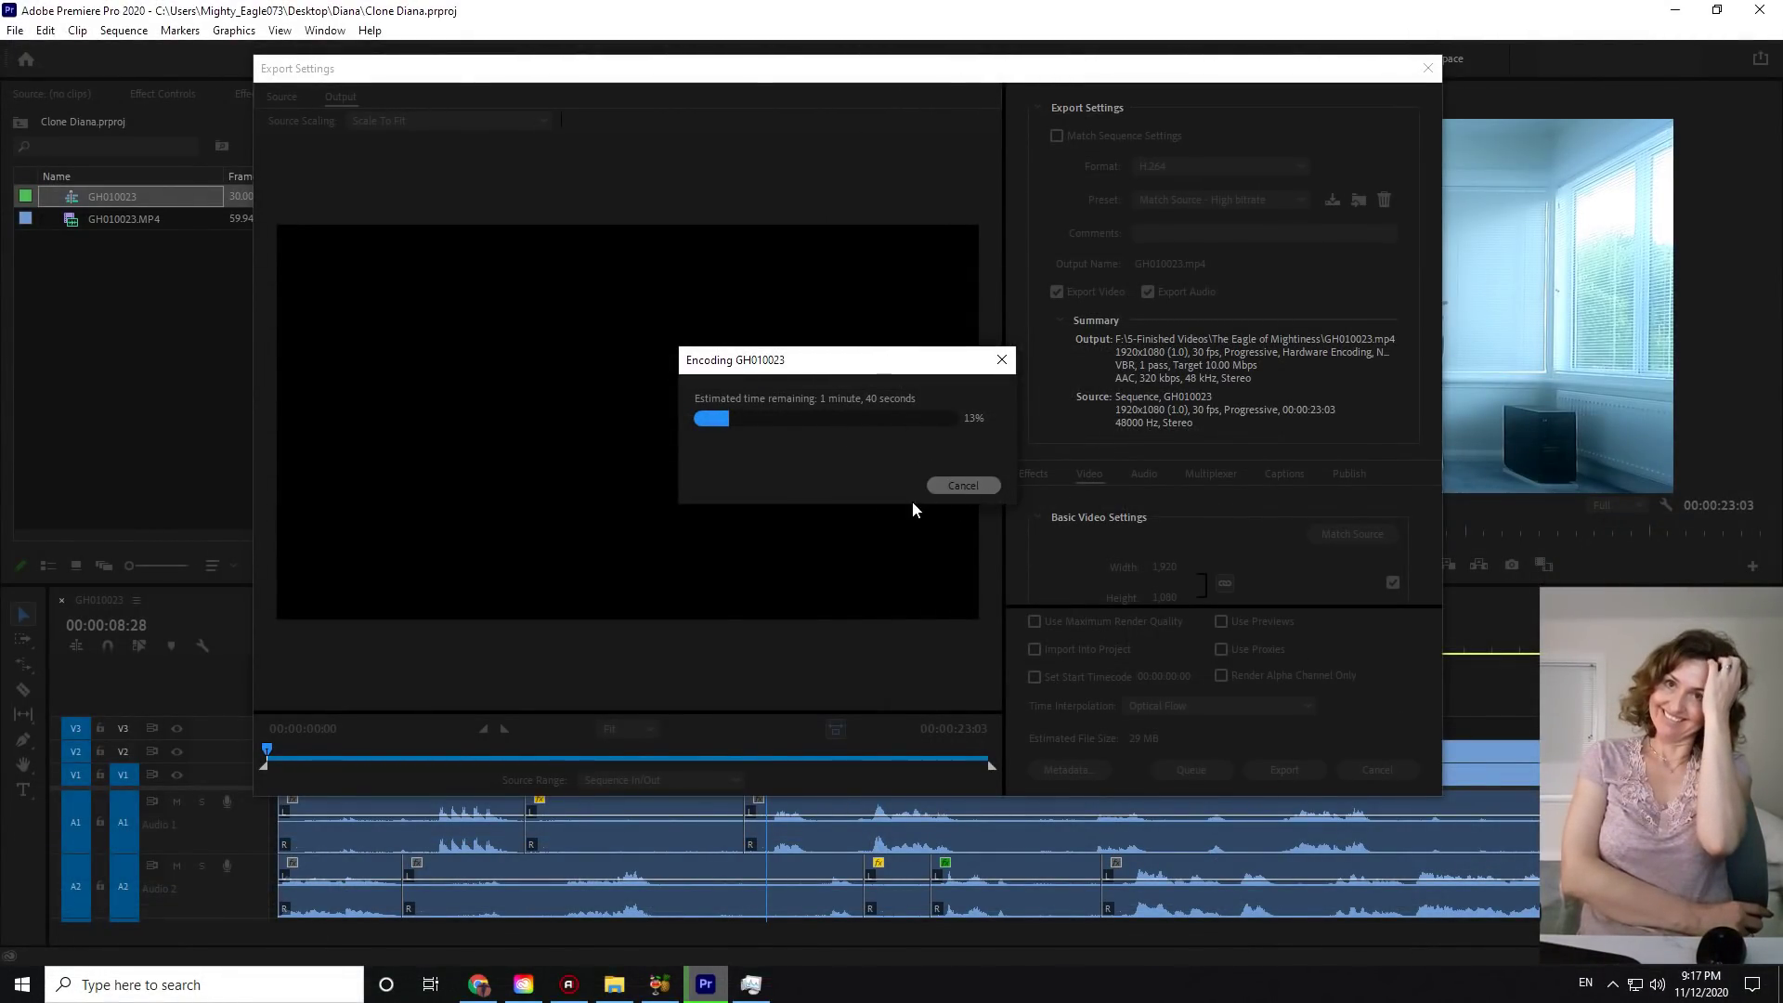
{"action": "left_click", "coordinate": [966, 486]}
{"action": "scroll", "coordinate": [1299, 565], "scroll_direction": "down", "scroll_amount": 5}
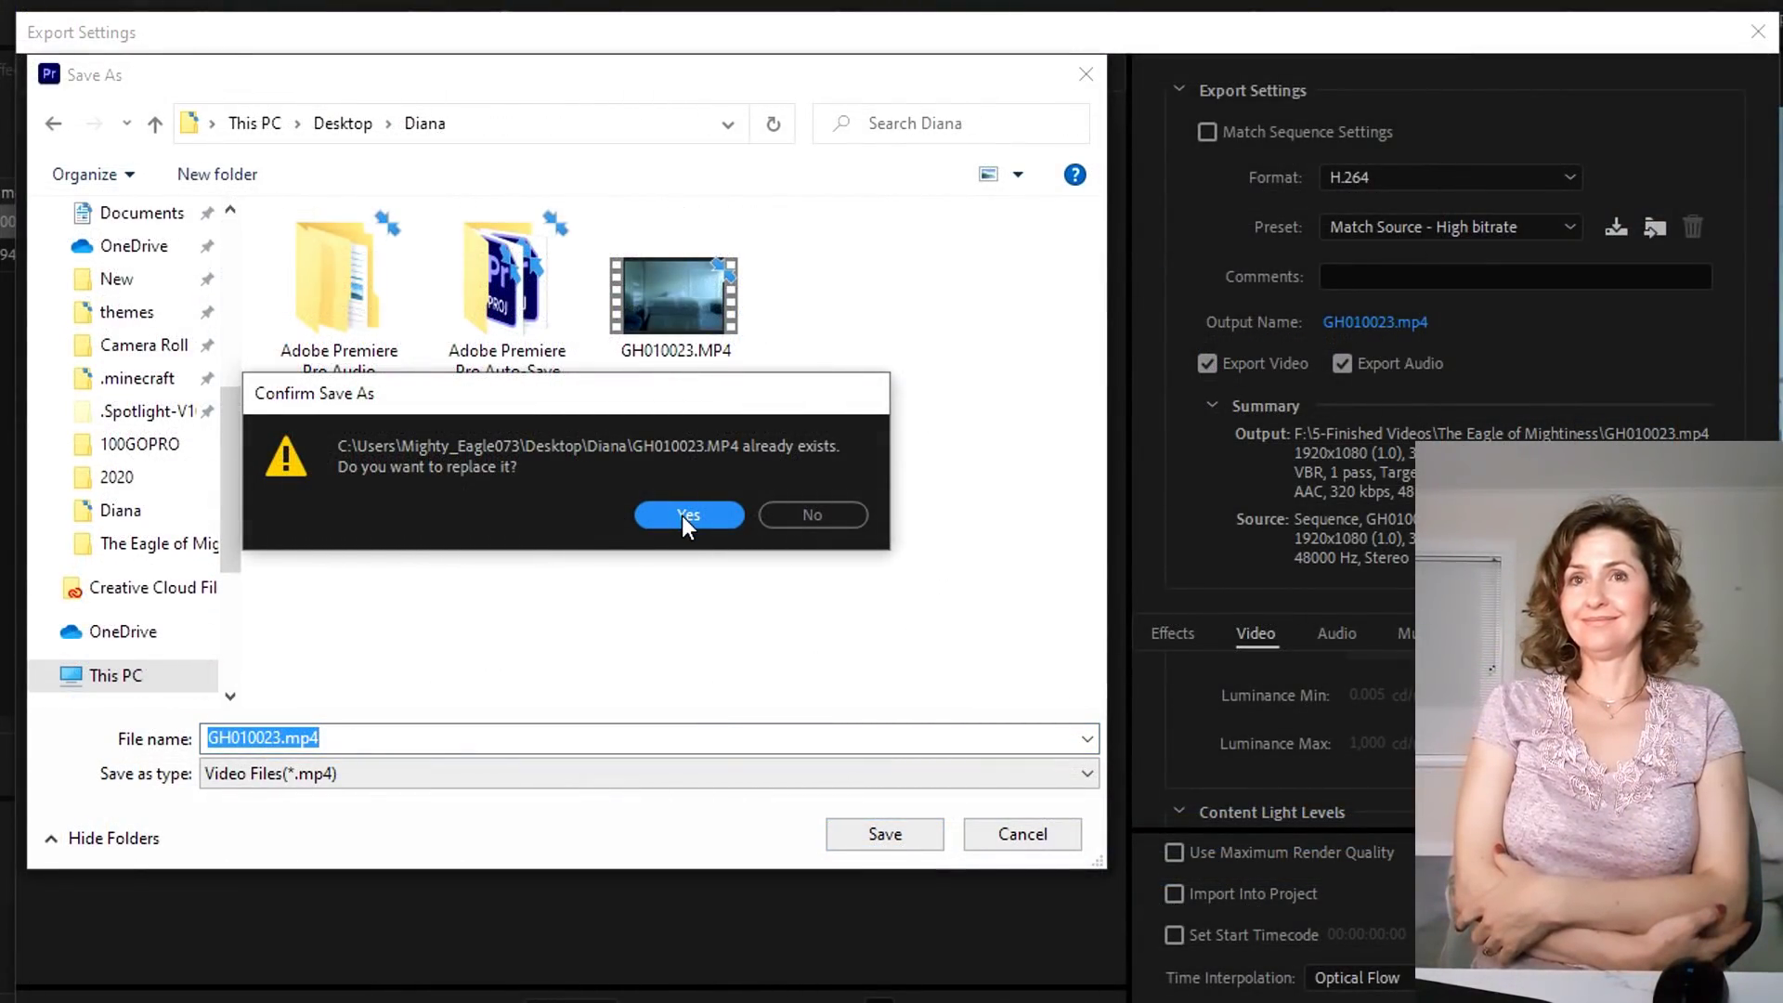
- Decline replacing GH010023.MP4, name the output MP4 after its destination folder followed by "Clone", and export the sequence in H.264
{"action": "left_click", "coordinate": [823, 516]}
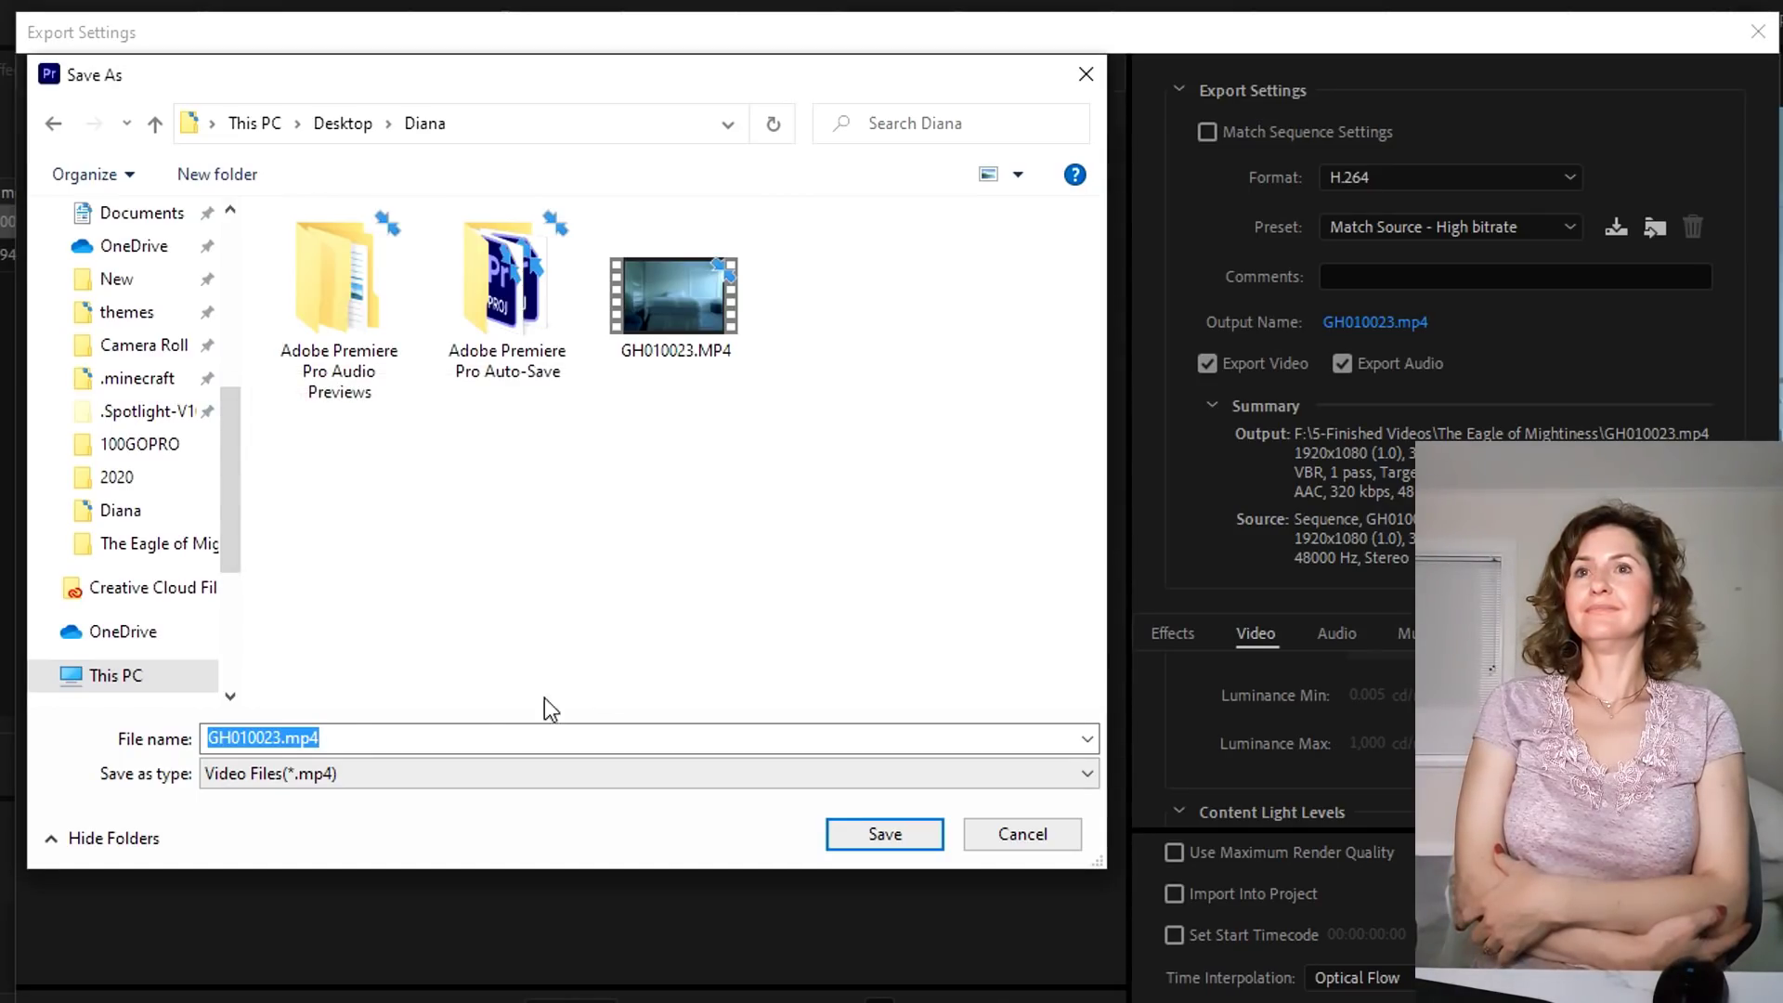
{"action": "left_click", "coordinate": [298, 739]}
{"action": "key", "text": "ctrl+a"}
{"action": "key", "text": "BackSpace"}
{"action": "key", "text": "ctrl+z"}
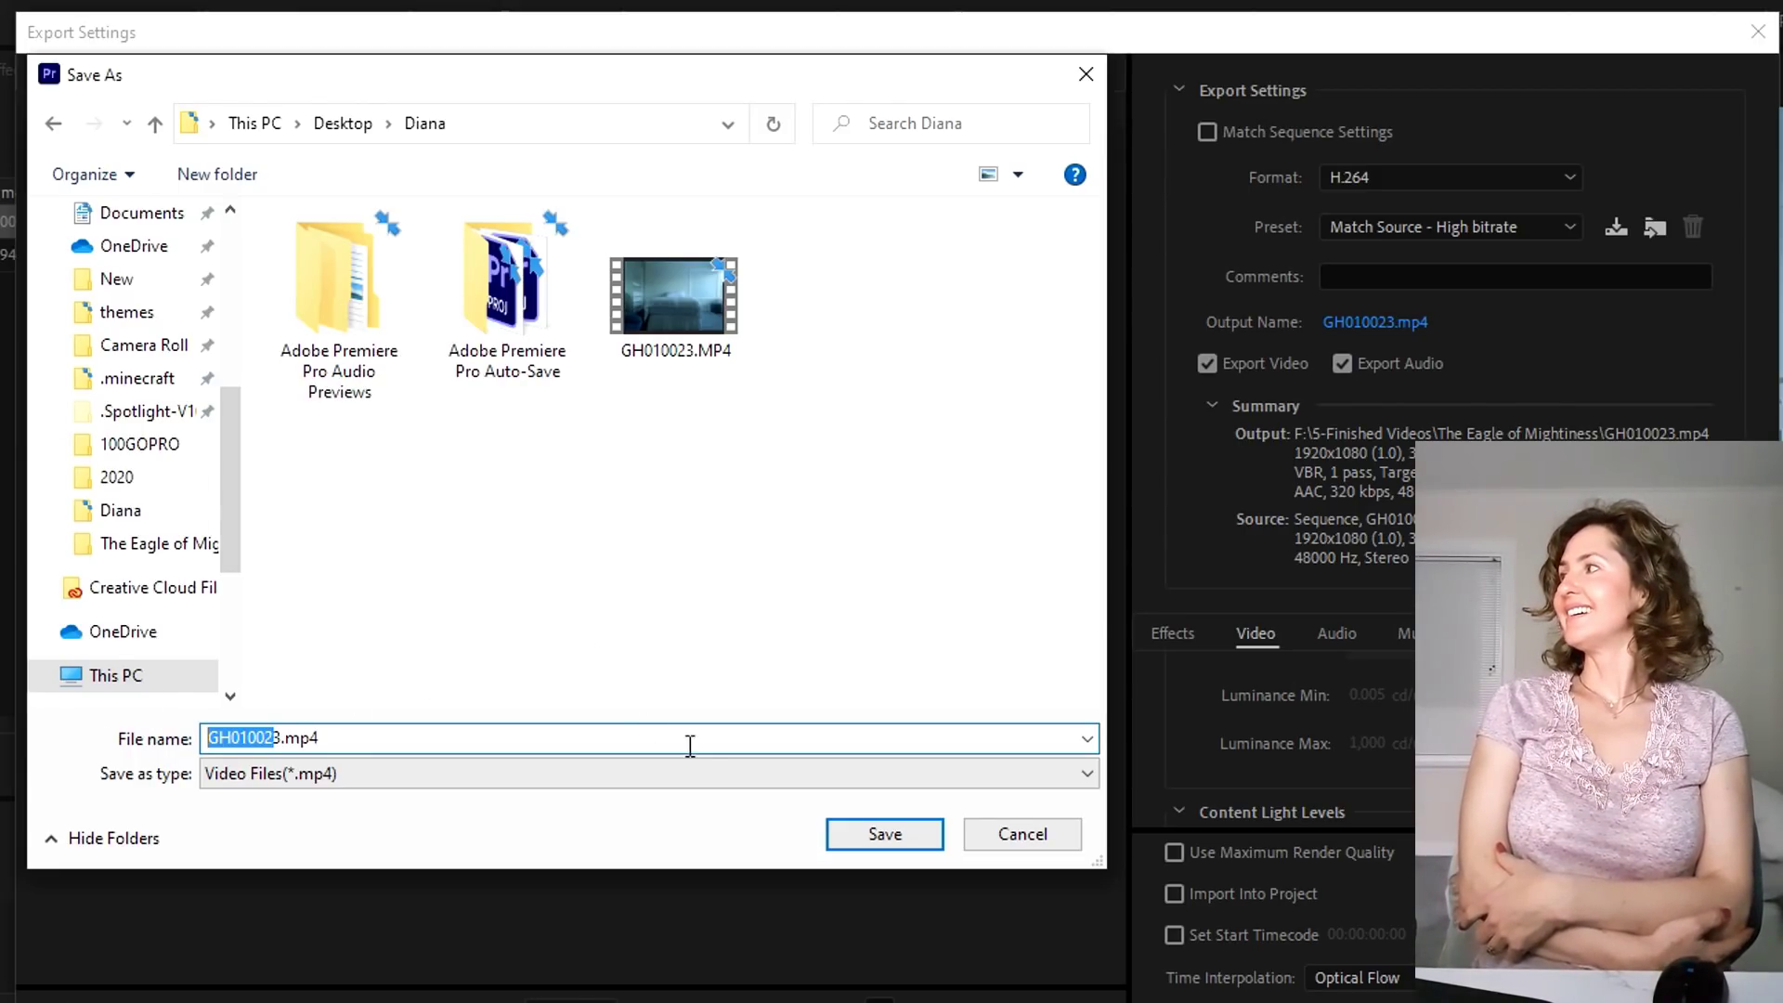
{"action": "key", "text": "BackSpace"}
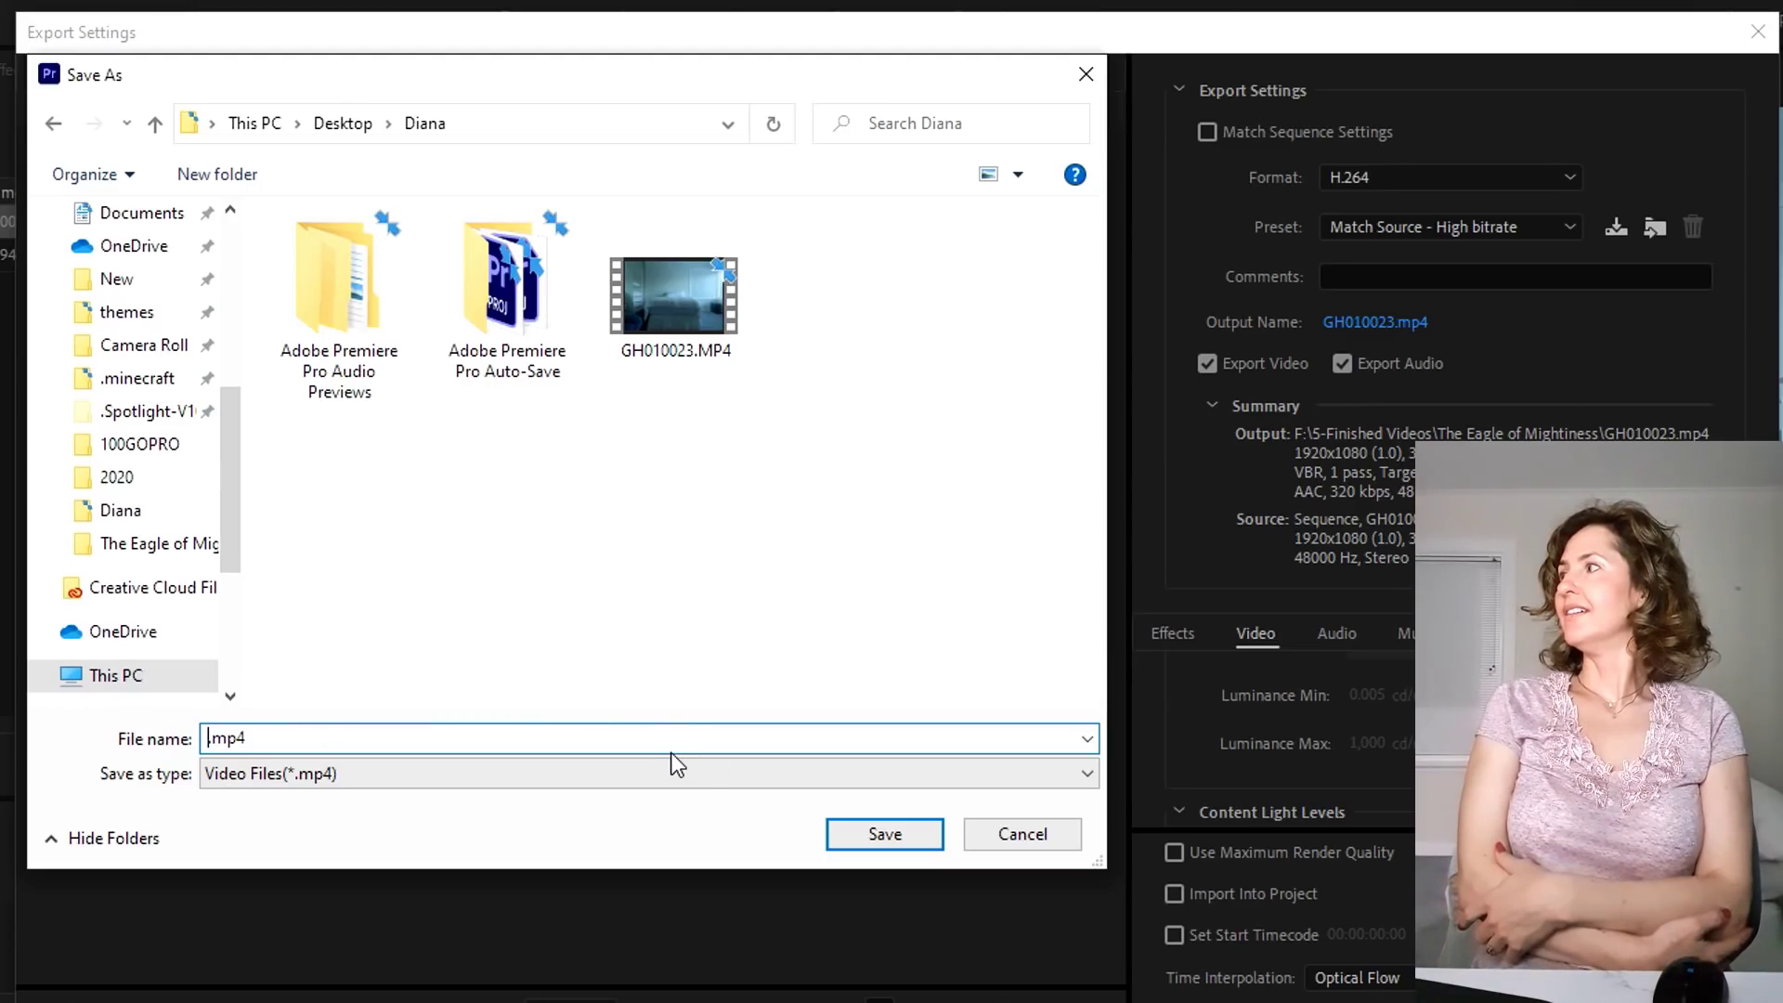
{"action": "type", "text": "Diana"}
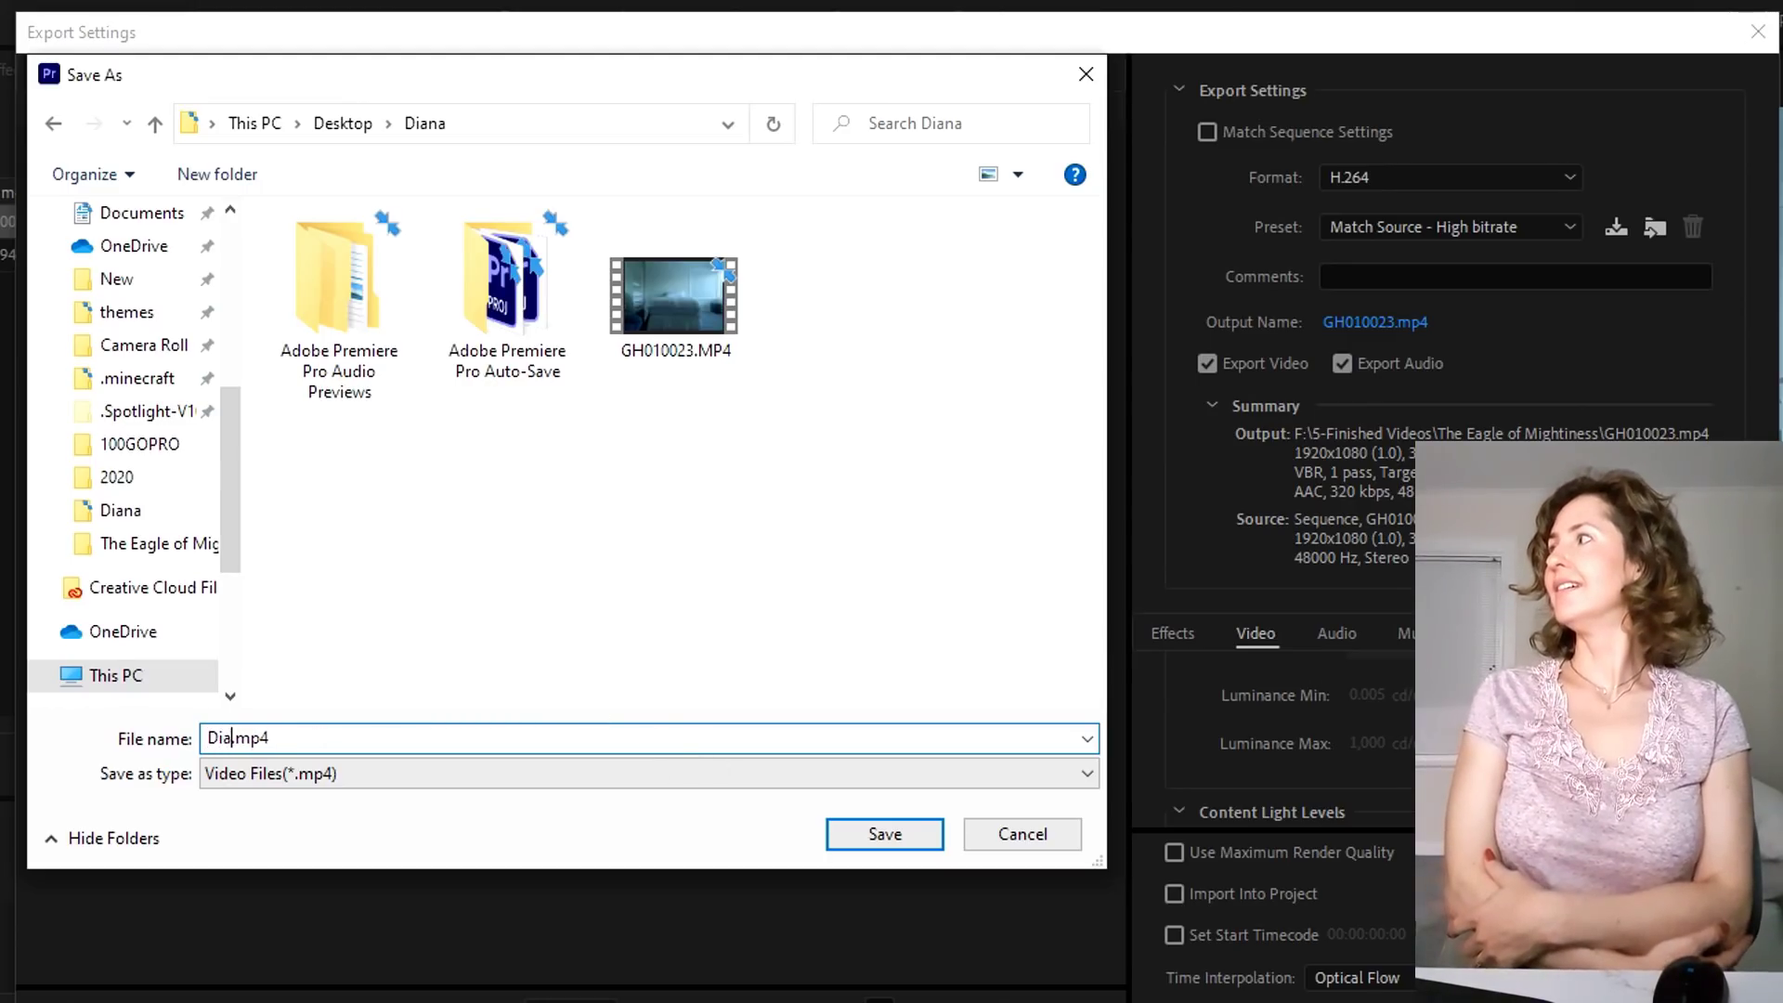
{"action": "type", "text": " Clone"}
{"action": "key", "text": "Return"}
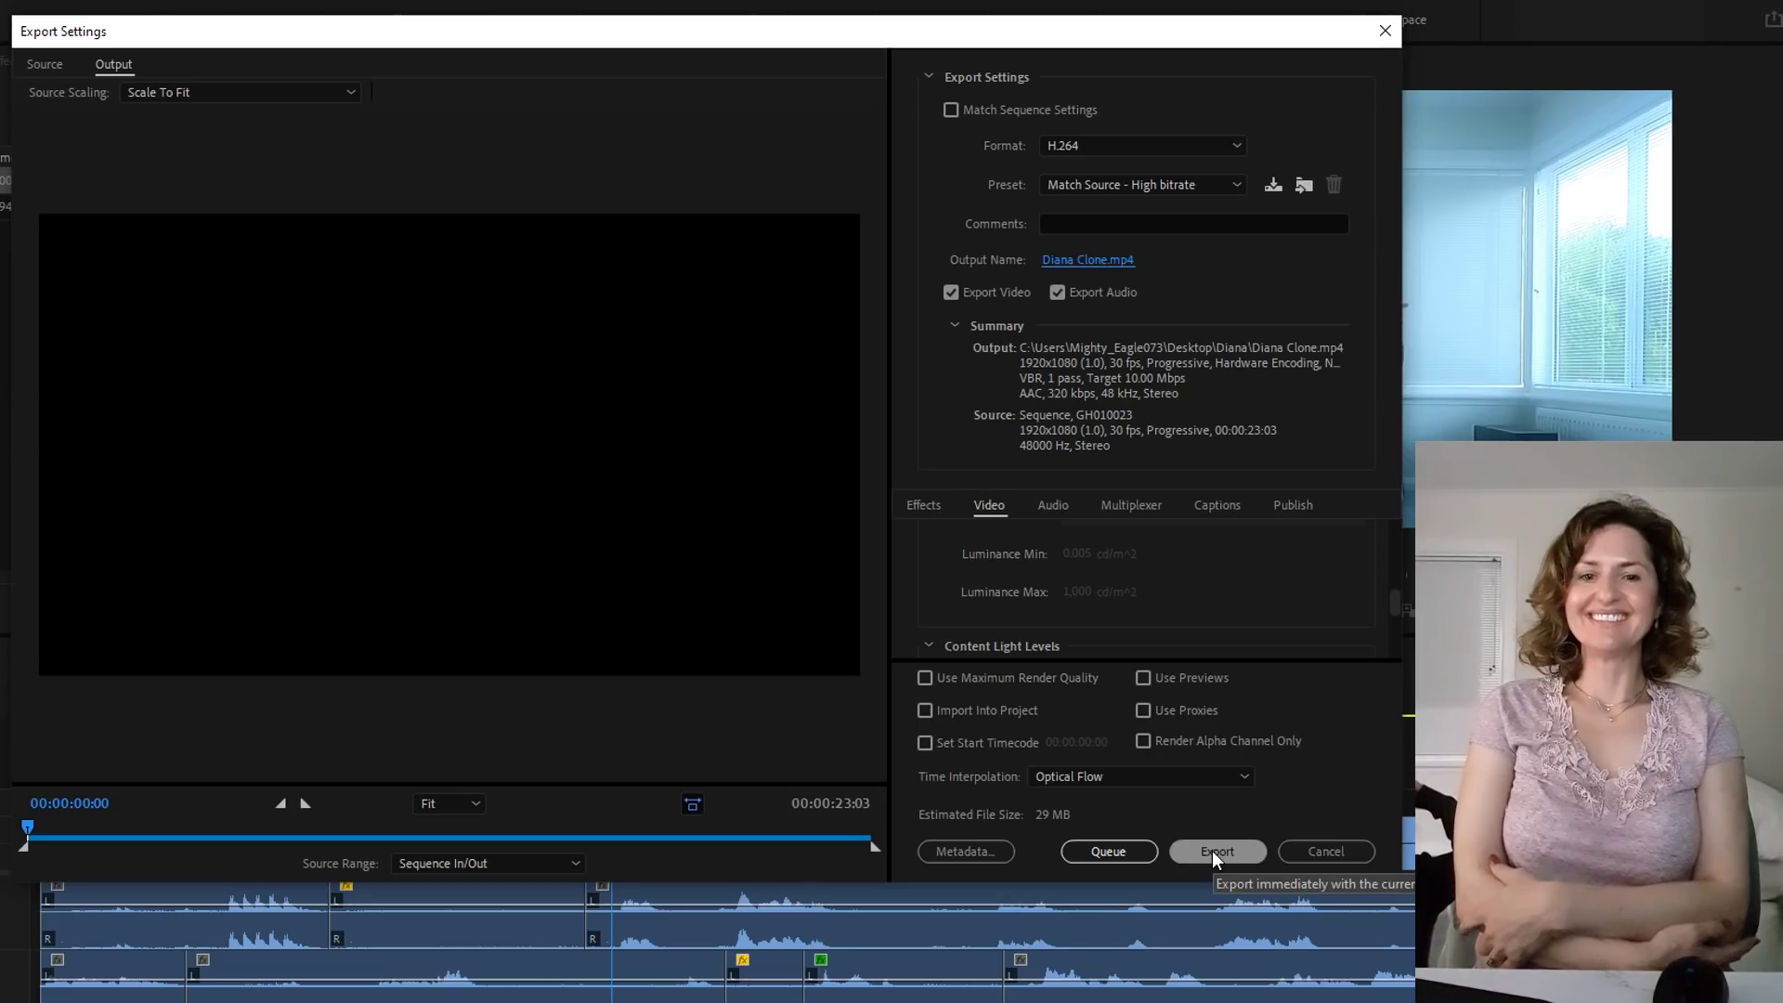
{"action": "left_click", "coordinate": [1213, 851]}
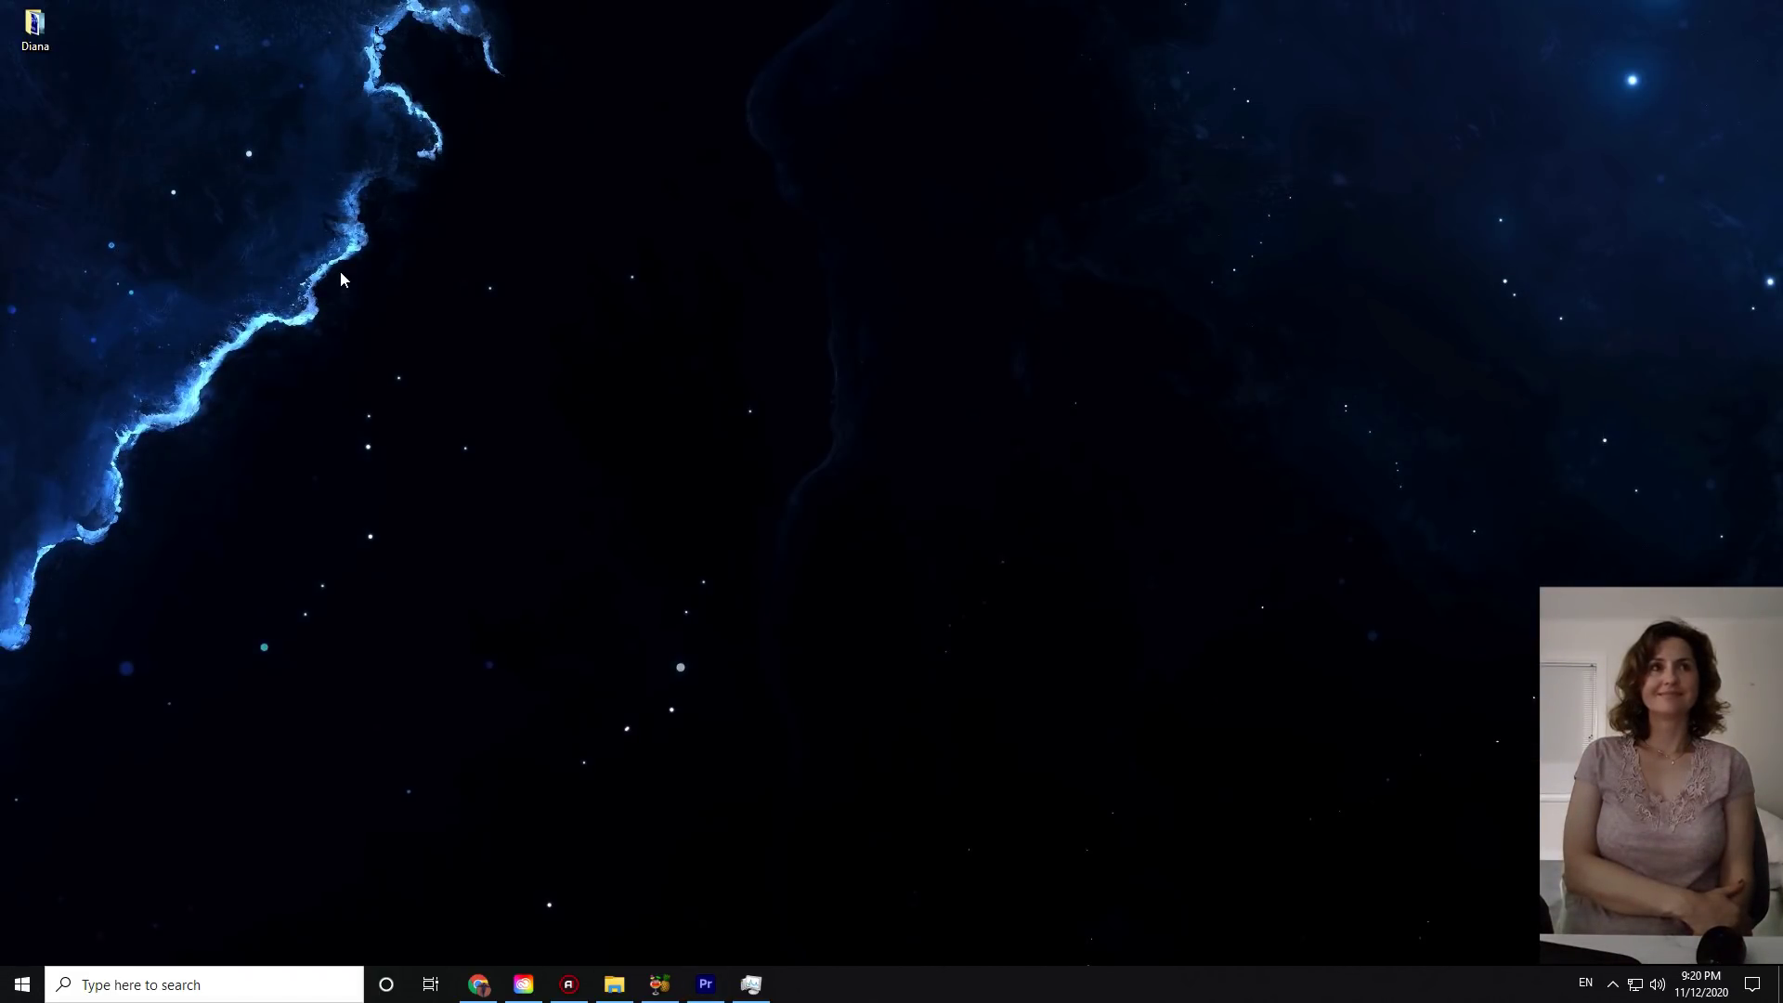
- Open the project folder from the desktop and play the exported "Clone" MP4 file
{"action": "mouse_move", "coordinate": [36, 28]}
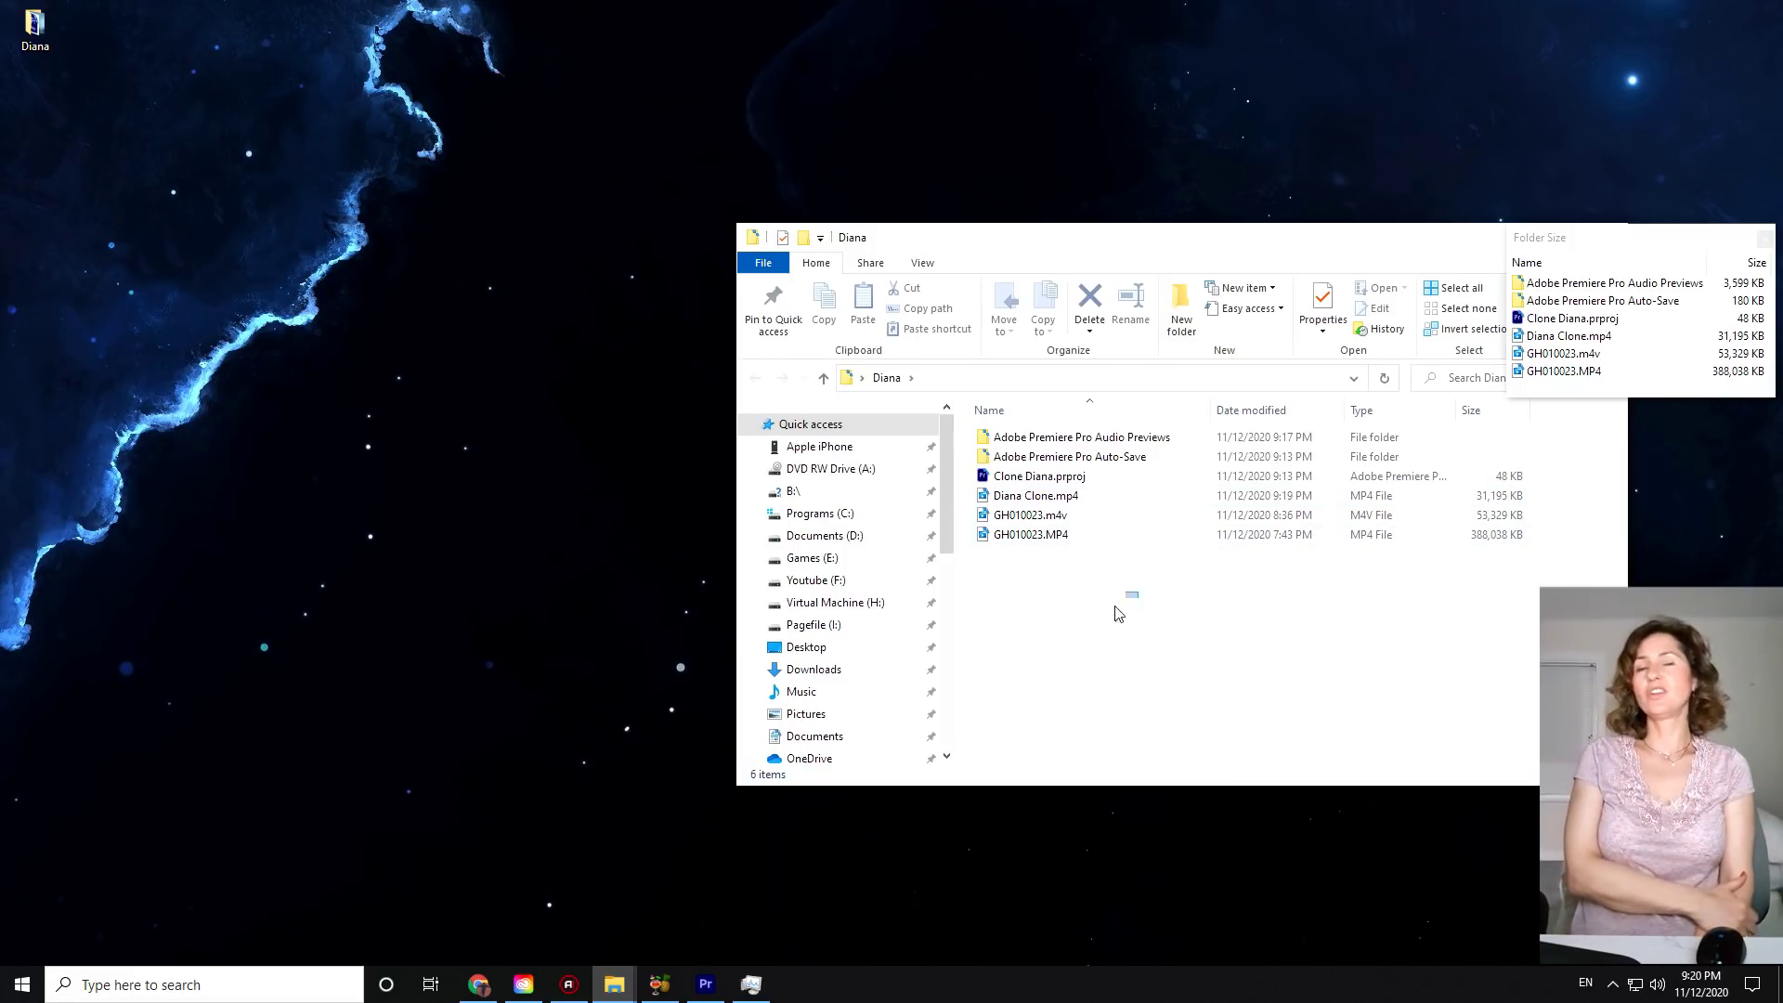
{"action": "left_click", "coordinate": [1057, 498]}
{"action": "double_click", "coordinate": [1057, 498]}
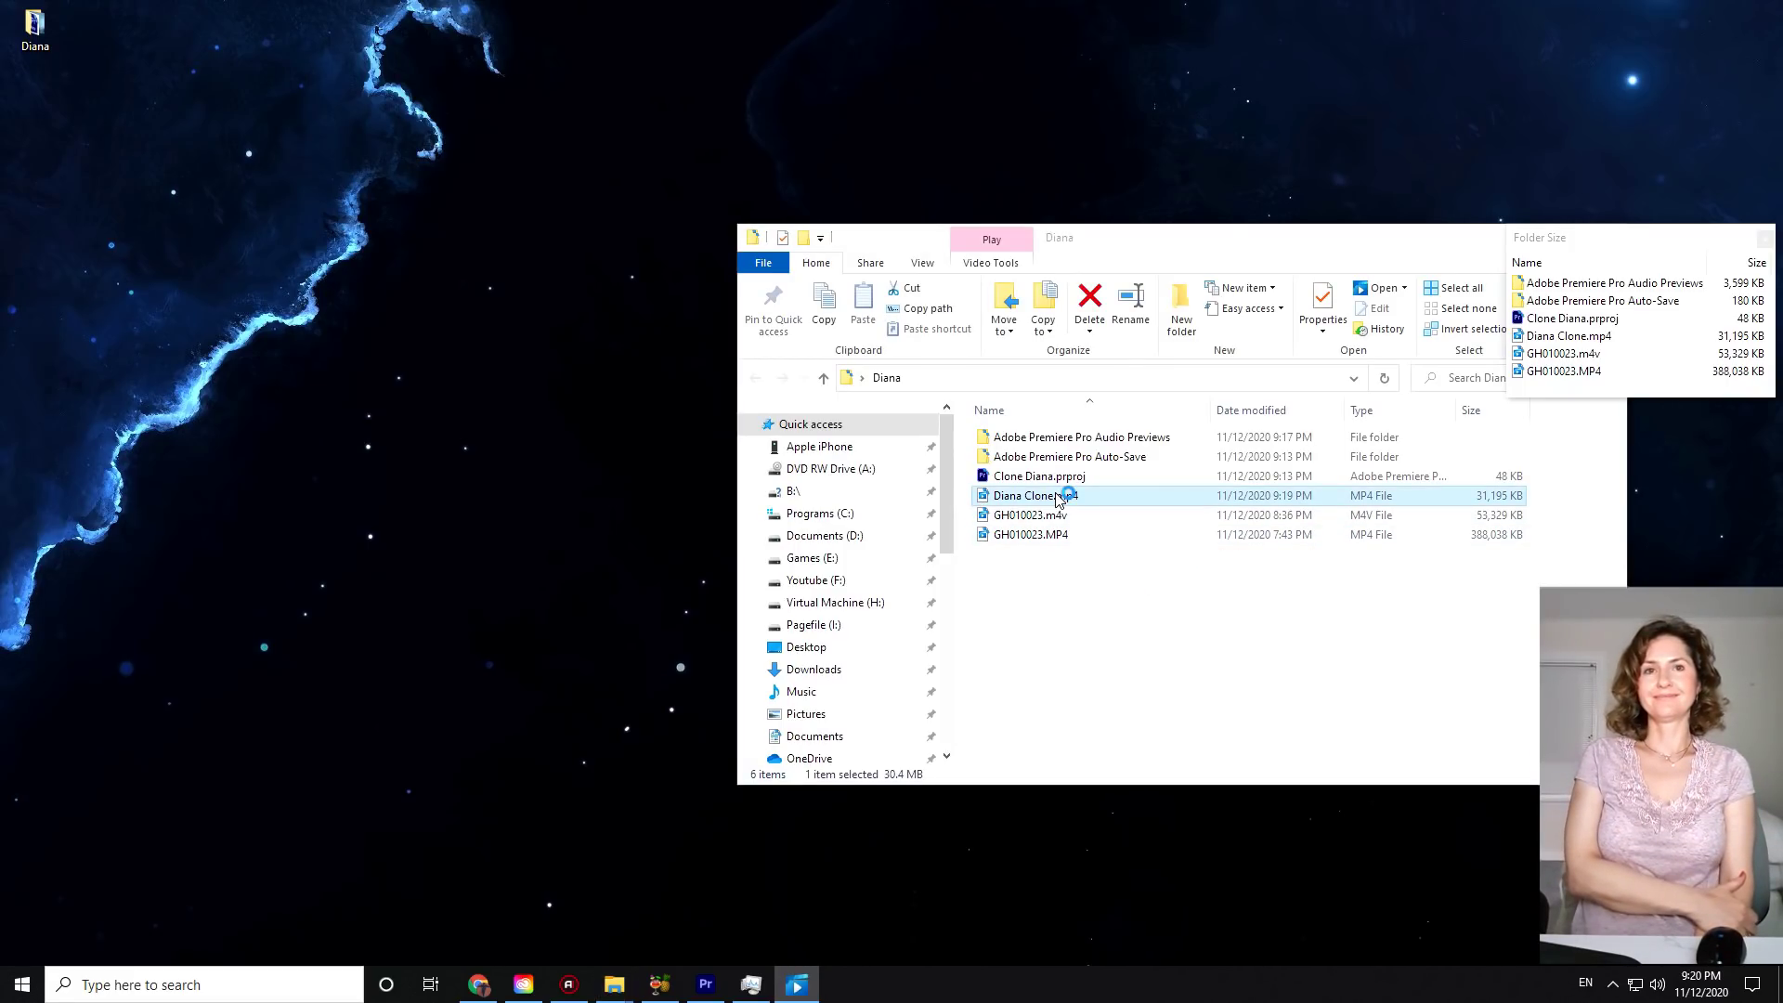
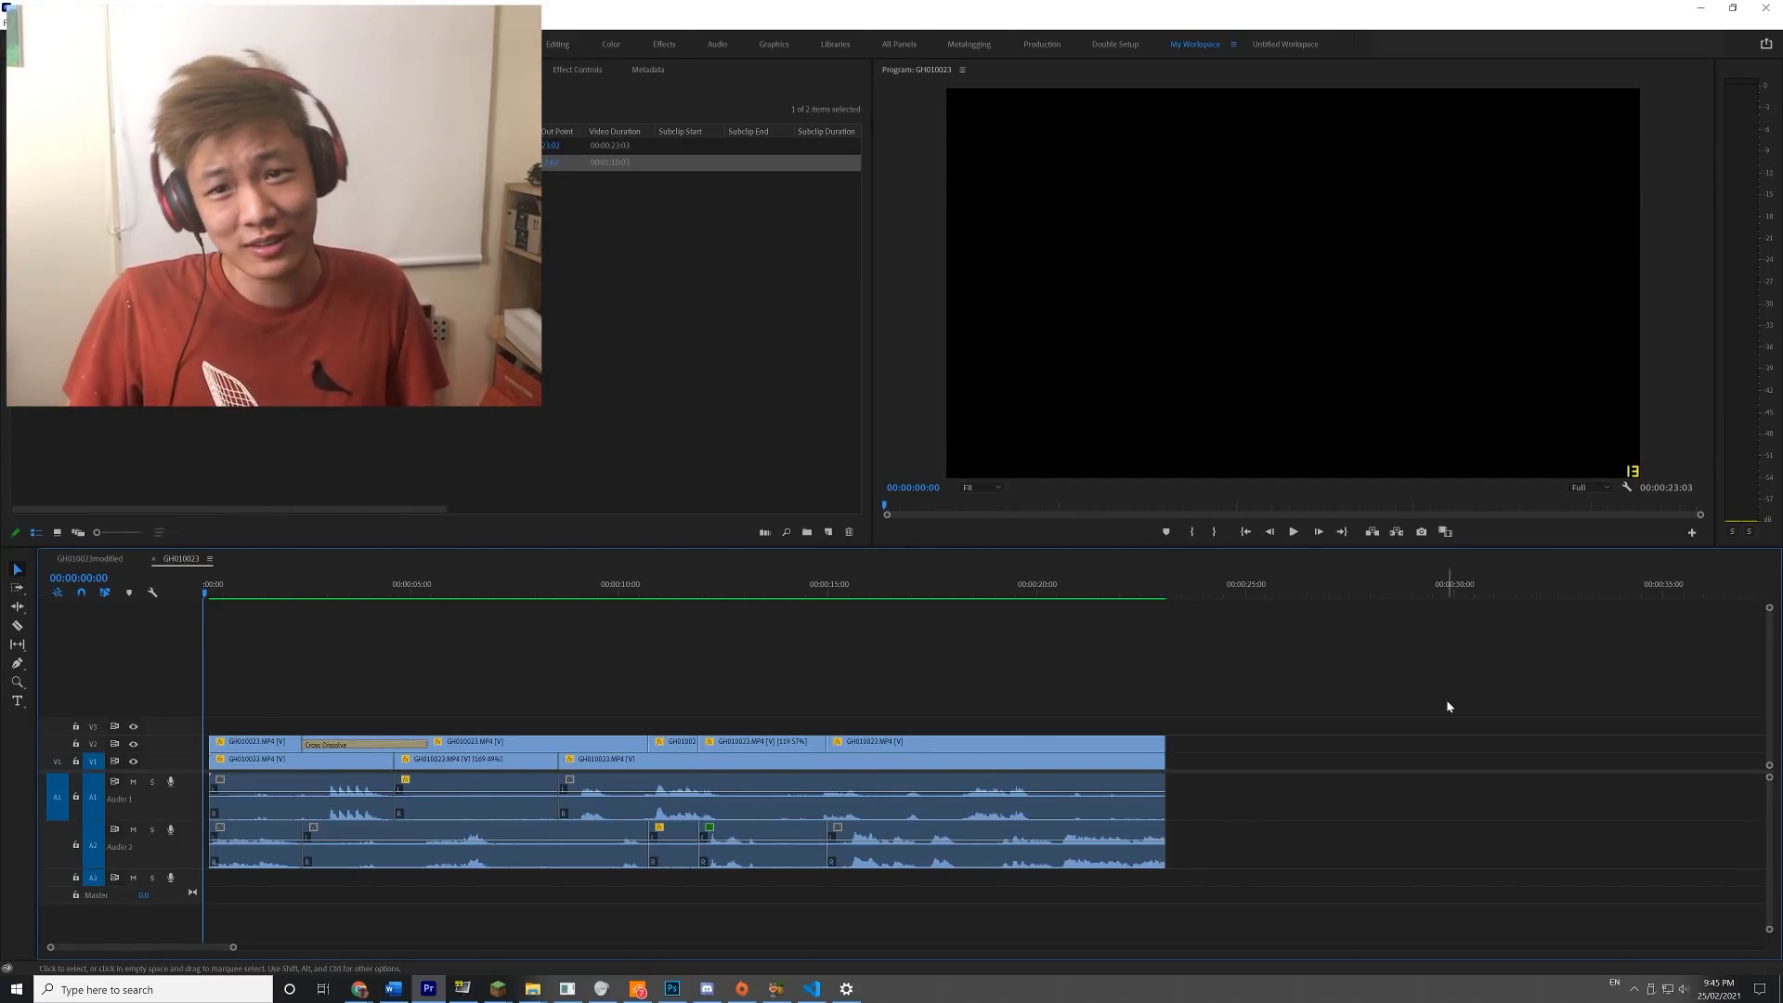
- Play the GH010023 sequence from its beginning and pause at 00:00:08:03
{"action": "key", "text": "space"}
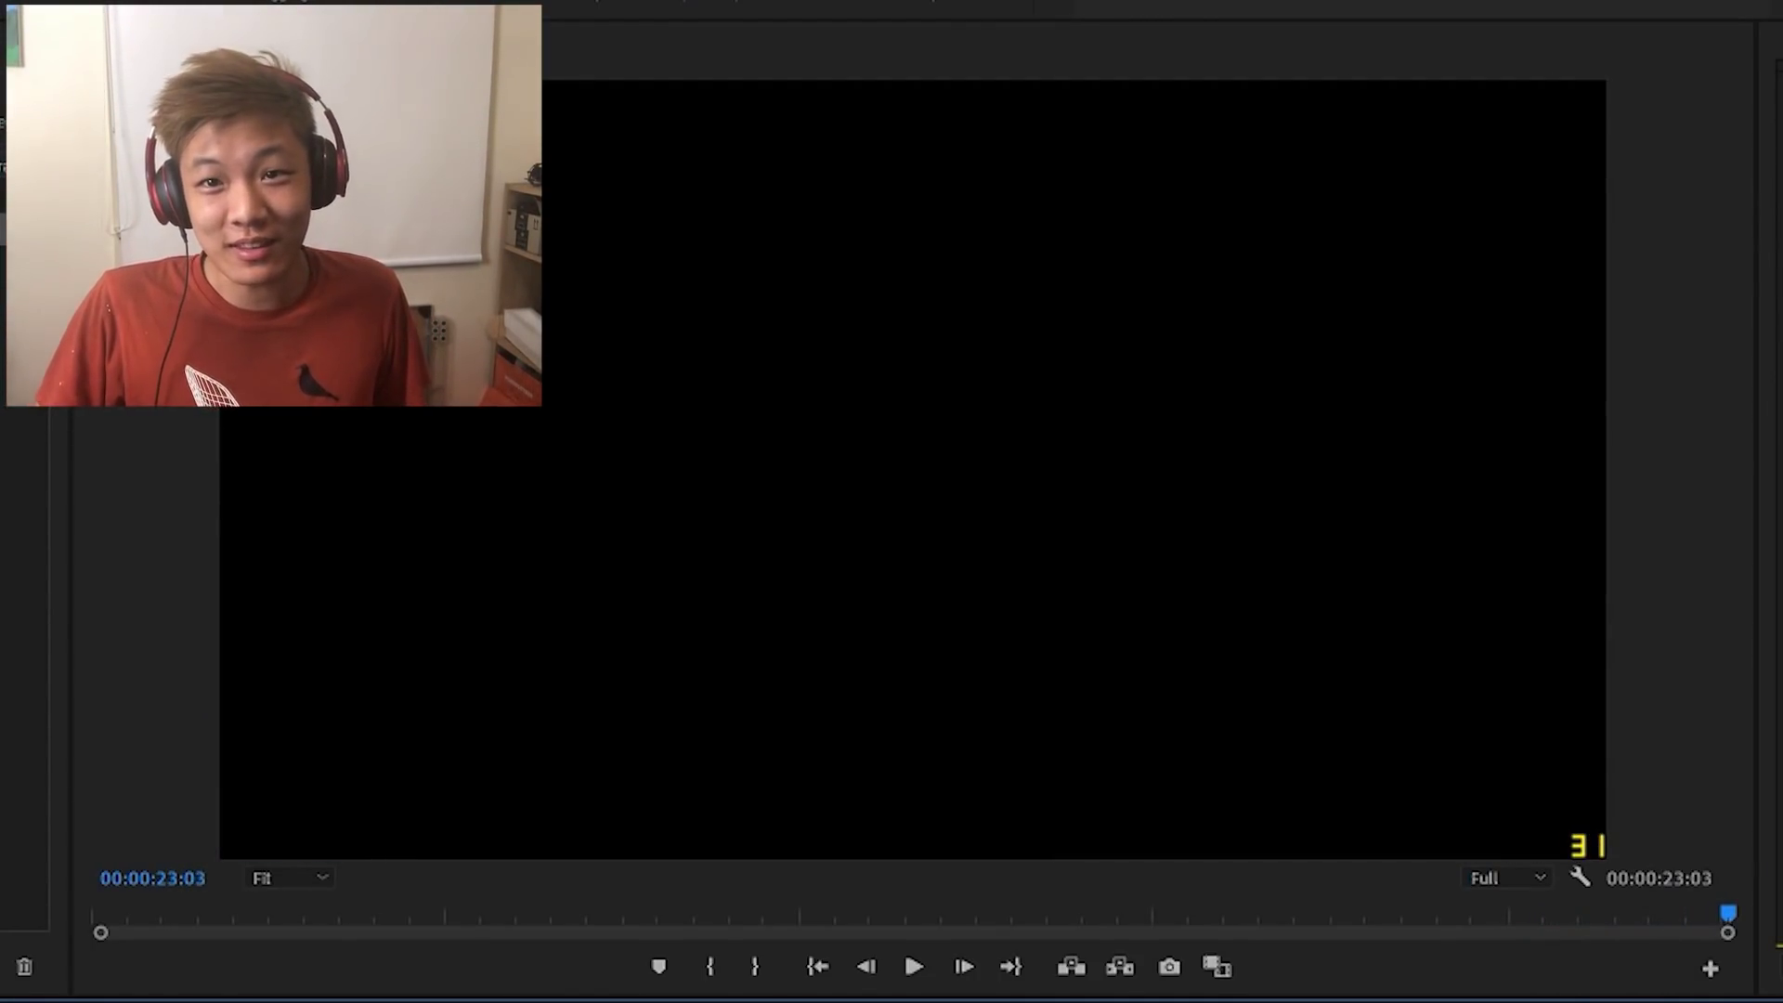
{"action": "left_click", "coordinate": [363, 595]}
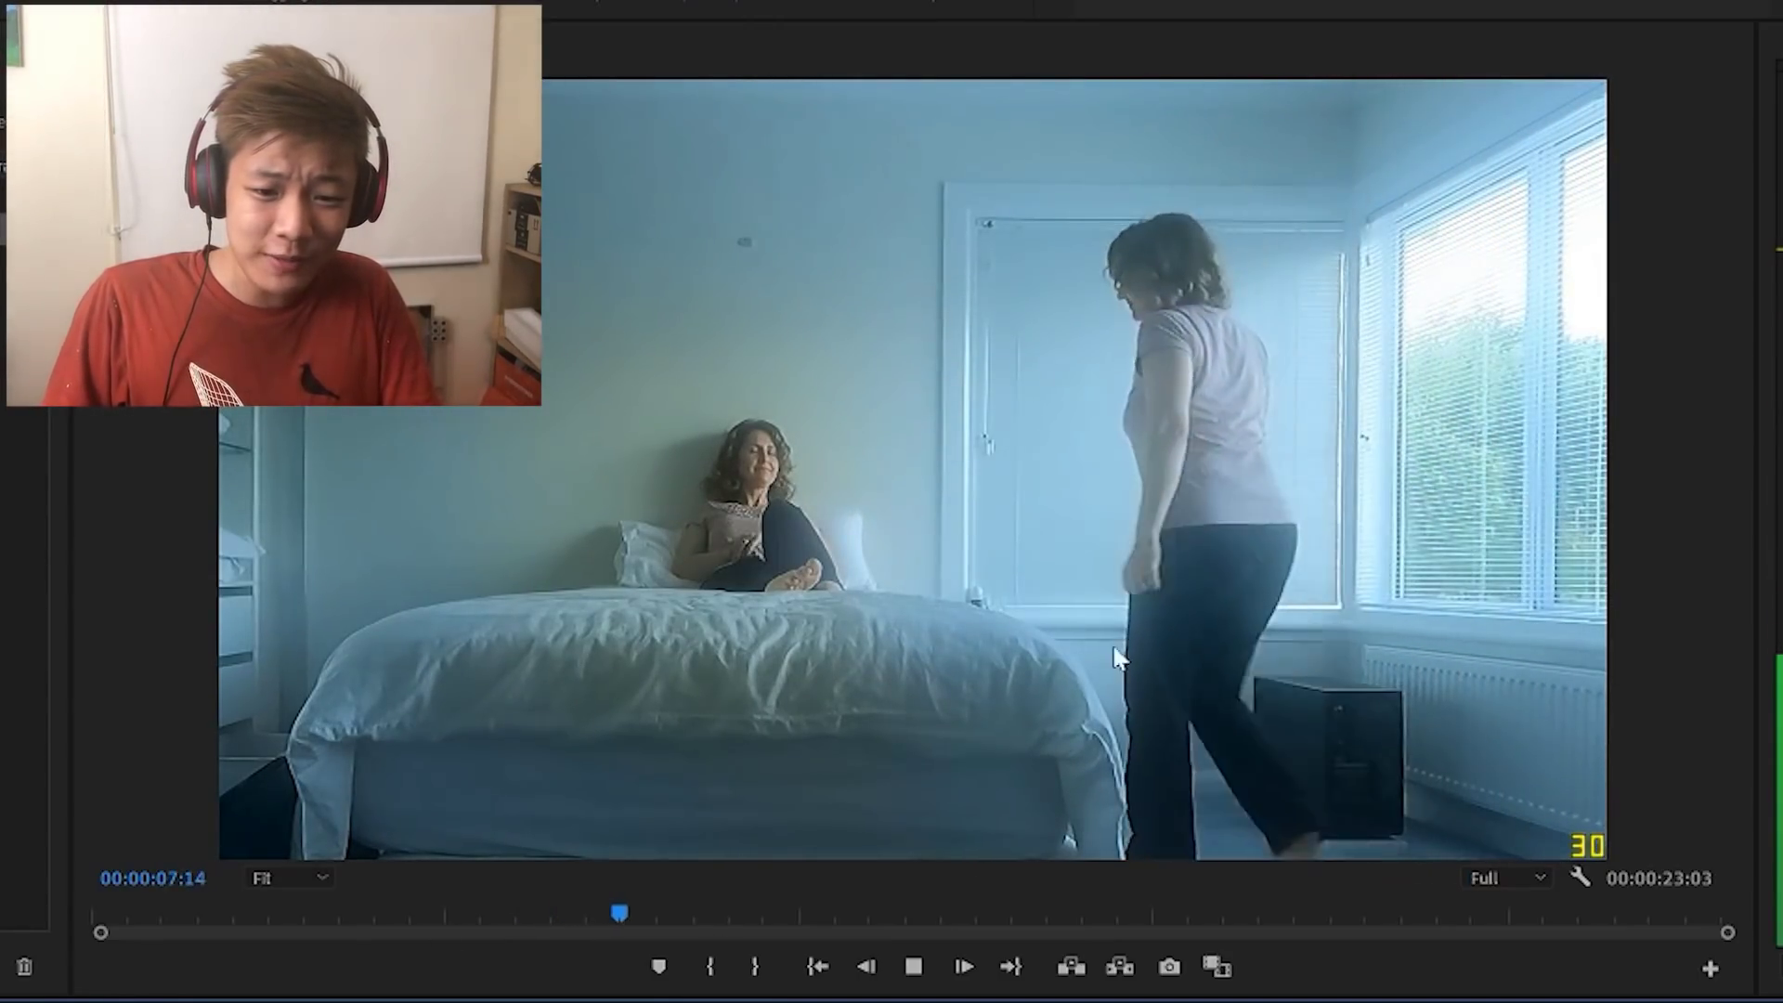
{"action": "key", "text": "space"}
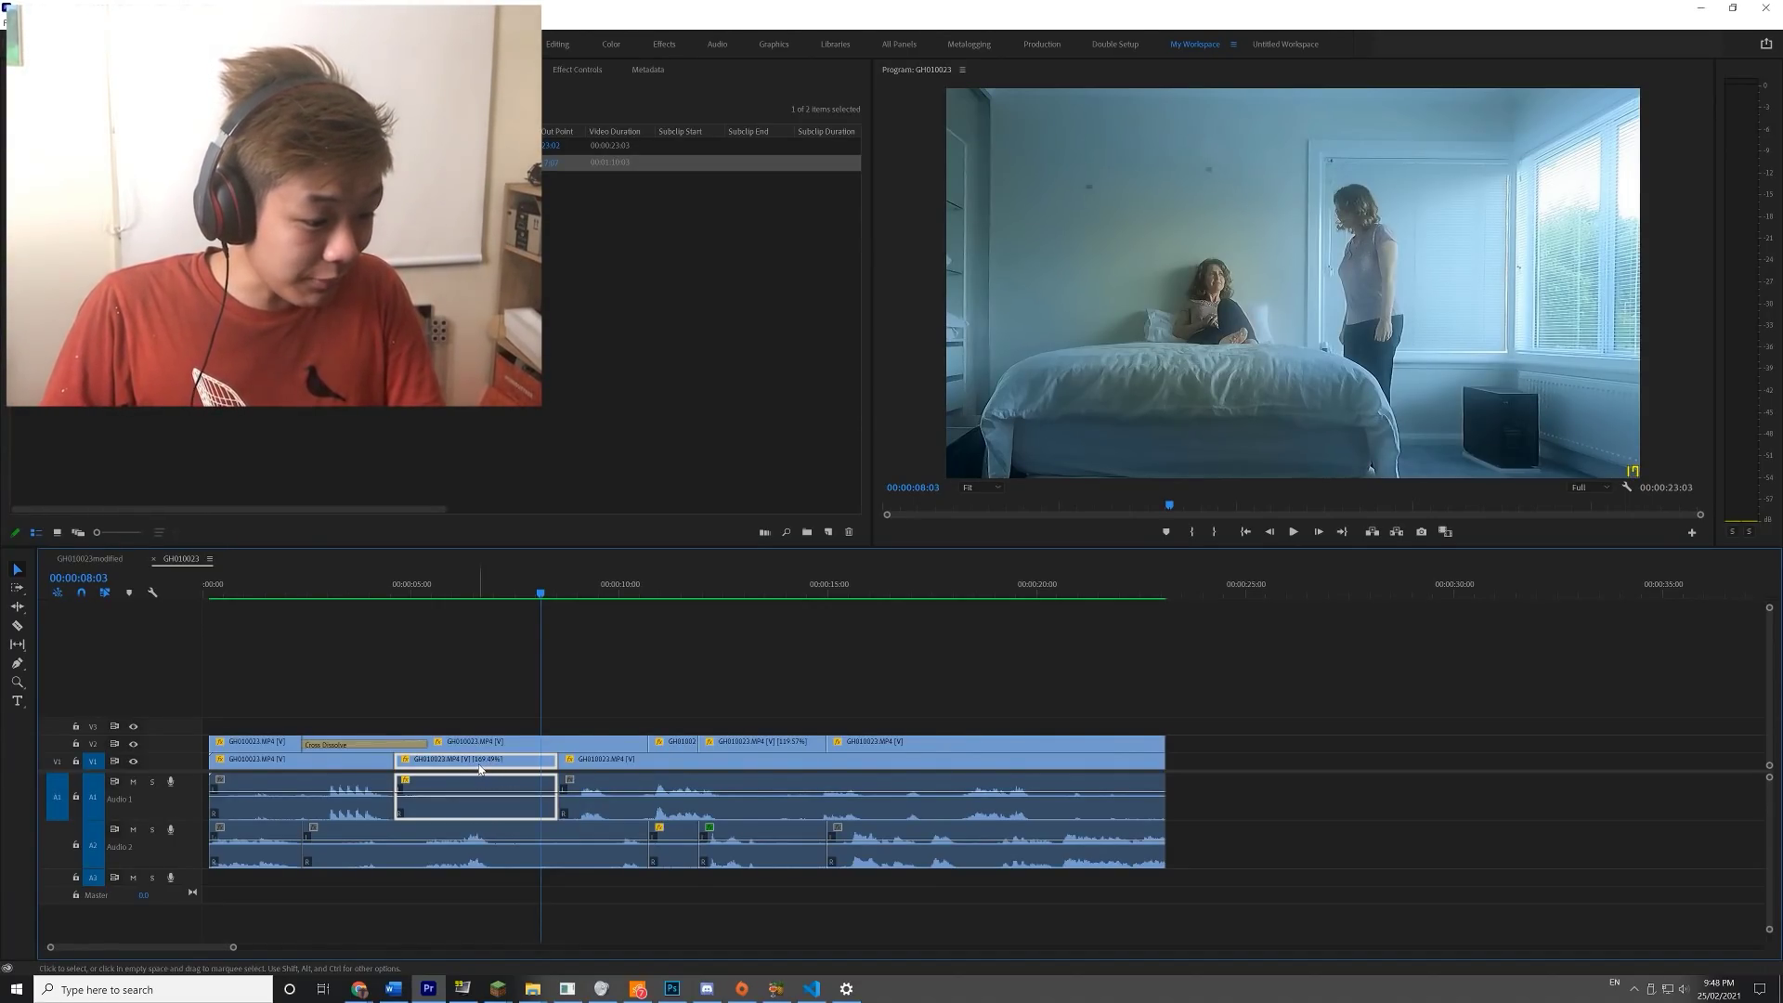
- Set the second V1 clip's speed to 110% while parked beyond the sequence end, and fit it back into its original gap
{"action": "left_click_drag", "start_coordinate": [479, 769], "coordinate": [1313, 766]}
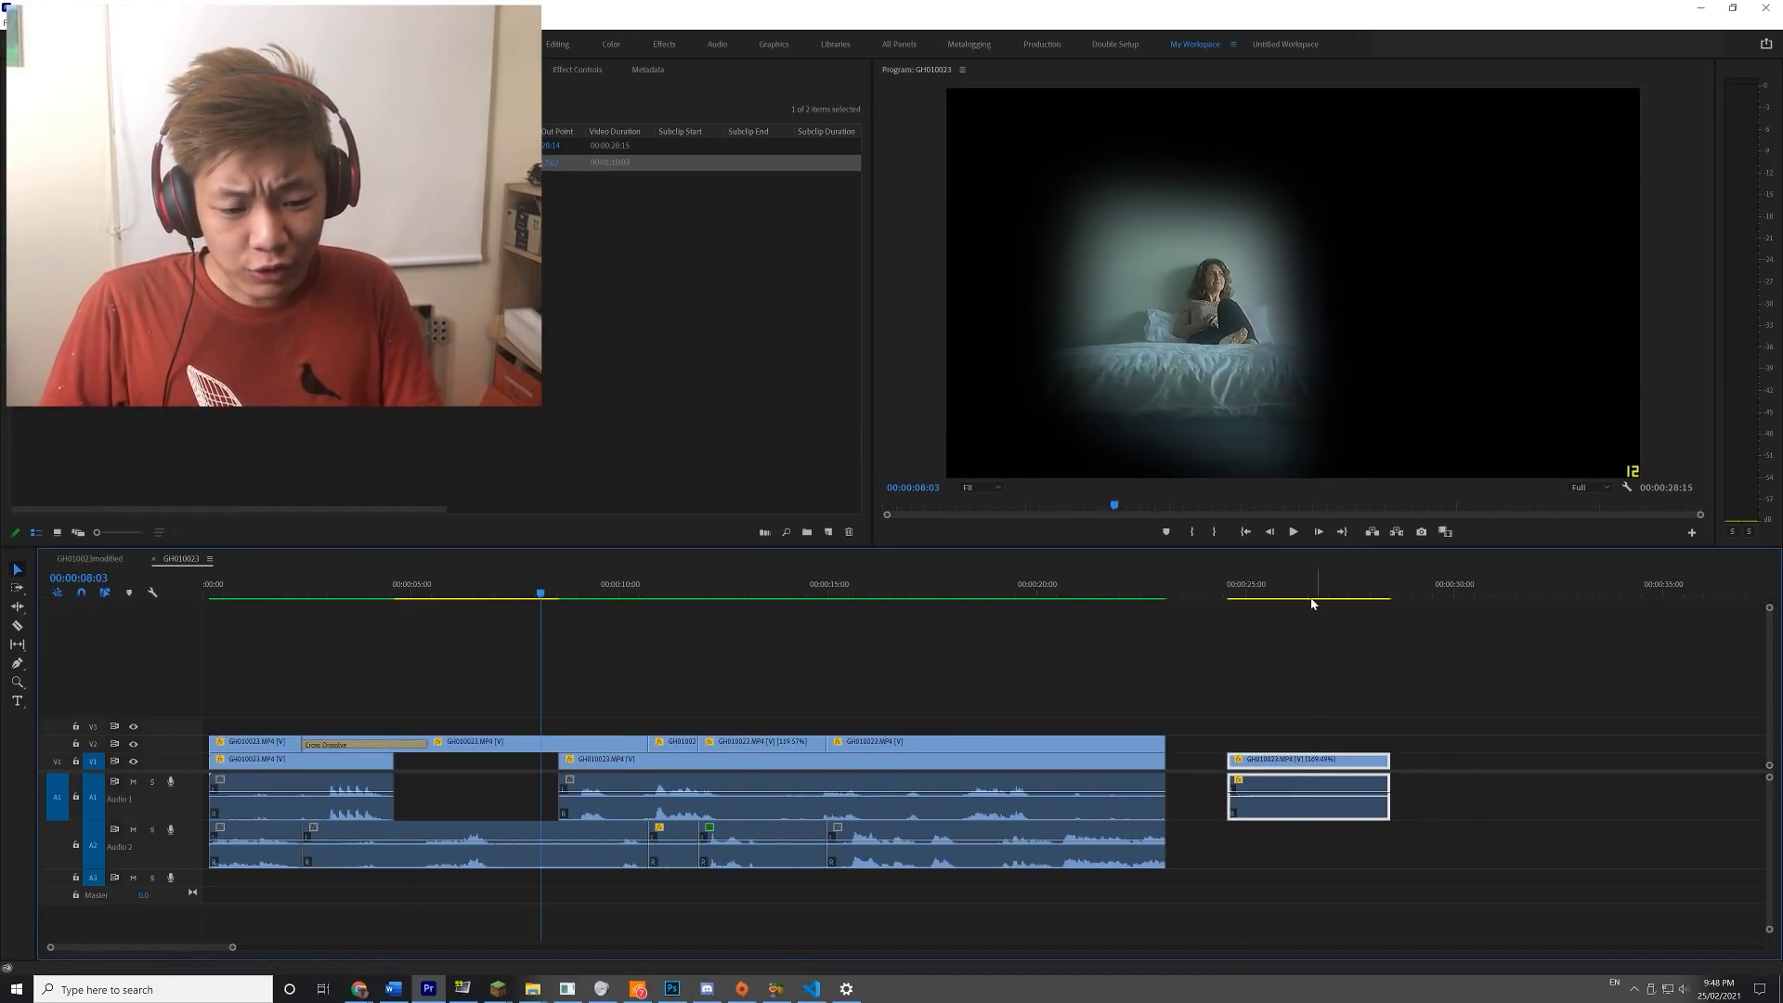
{"action": "right_click", "coordinate": [1296, 758]}
{"action": "left_click", "coordinate": [1347, 446]}
{"action": "type", "text": "110"}
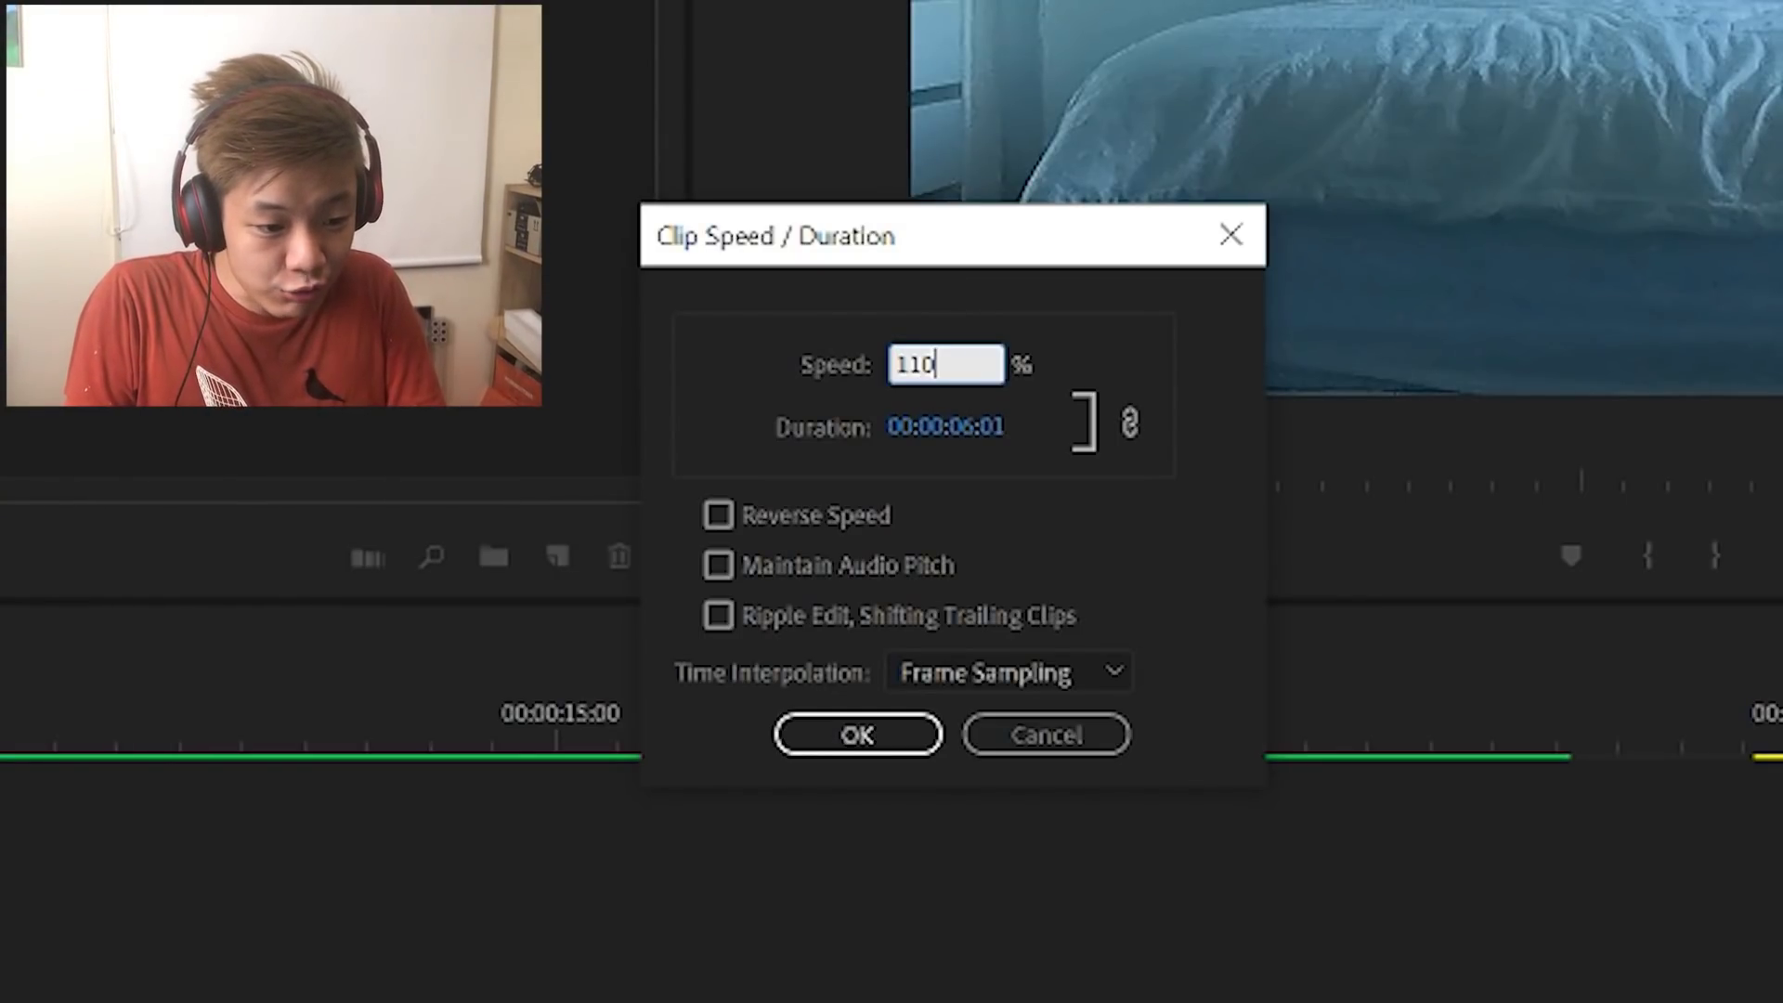
{"action": "left_click", "coordinate": [853, 736]}
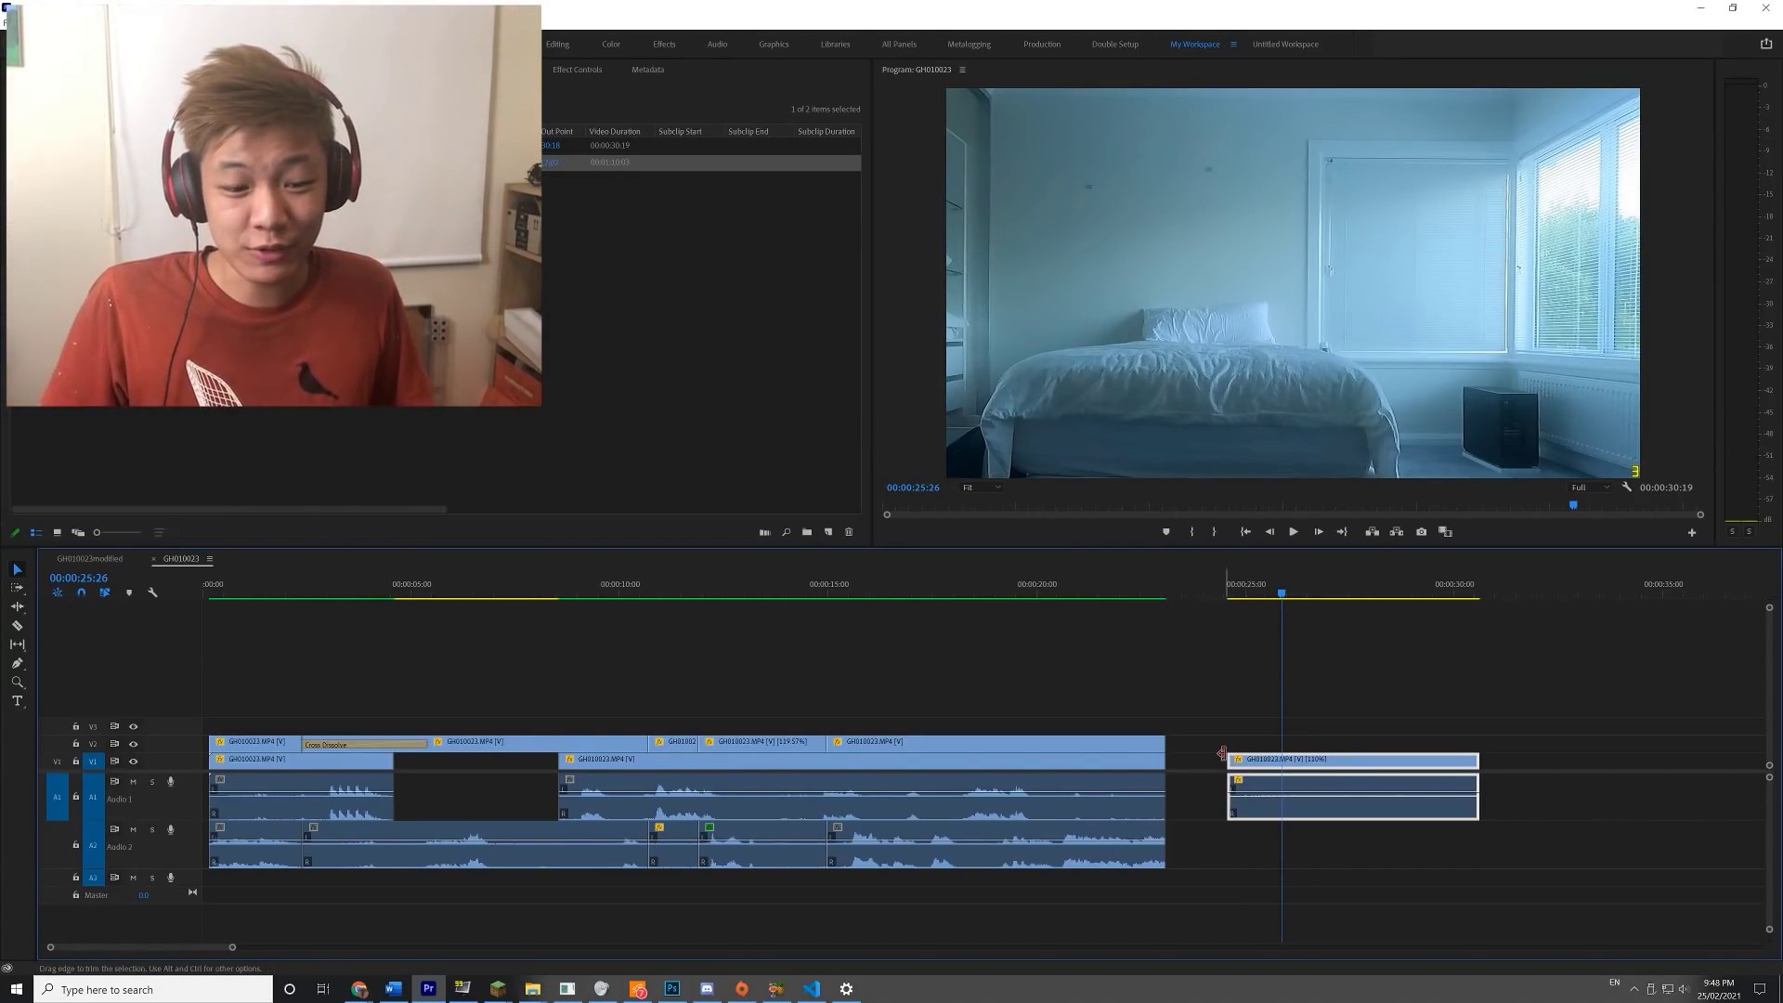
{"action": "left_click_drag", "start_coordinate": [1230, 766], "coordinate": [454, 780]}
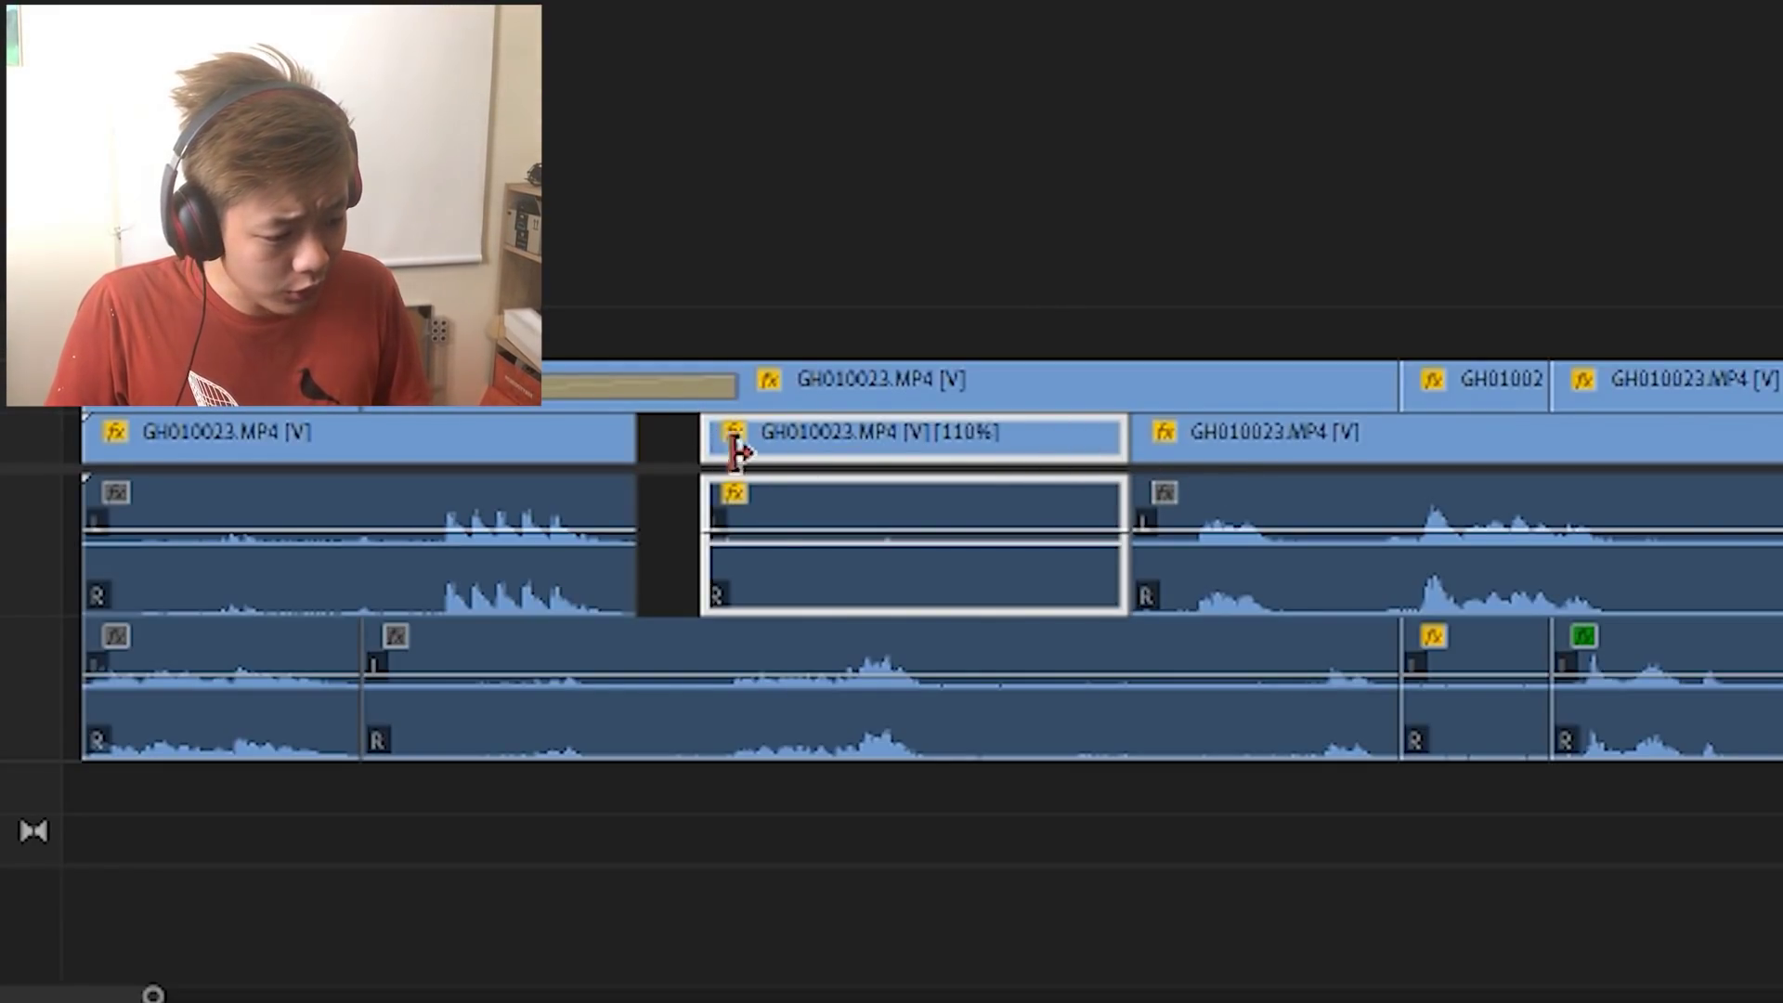
{"action": "left_click_drag", "start_coordinate": [717, 433], "coordinate": [650, 437]}
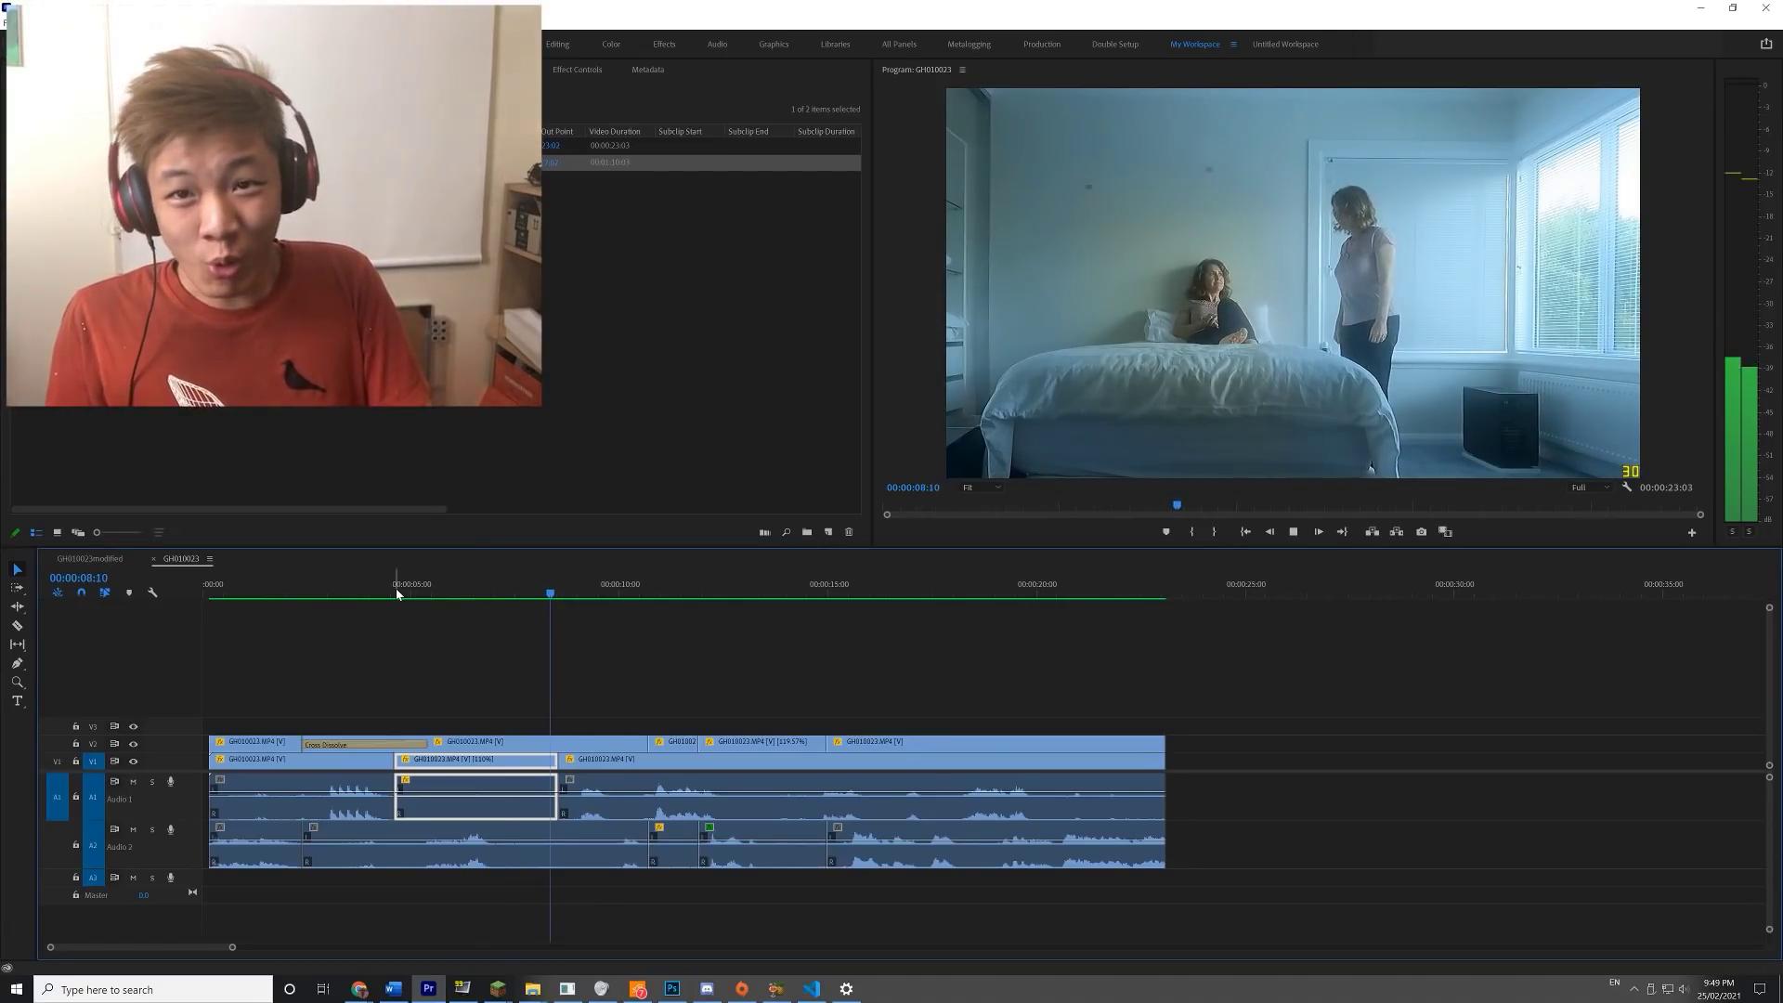
- Replay the sequence from about five seconds to review the 110% clip alongside the masked clone
{"action": "key", "text": "space"}
{"action": "left_click", "coordinate": [409, 581]}
{"action": "key", "text": "space"}
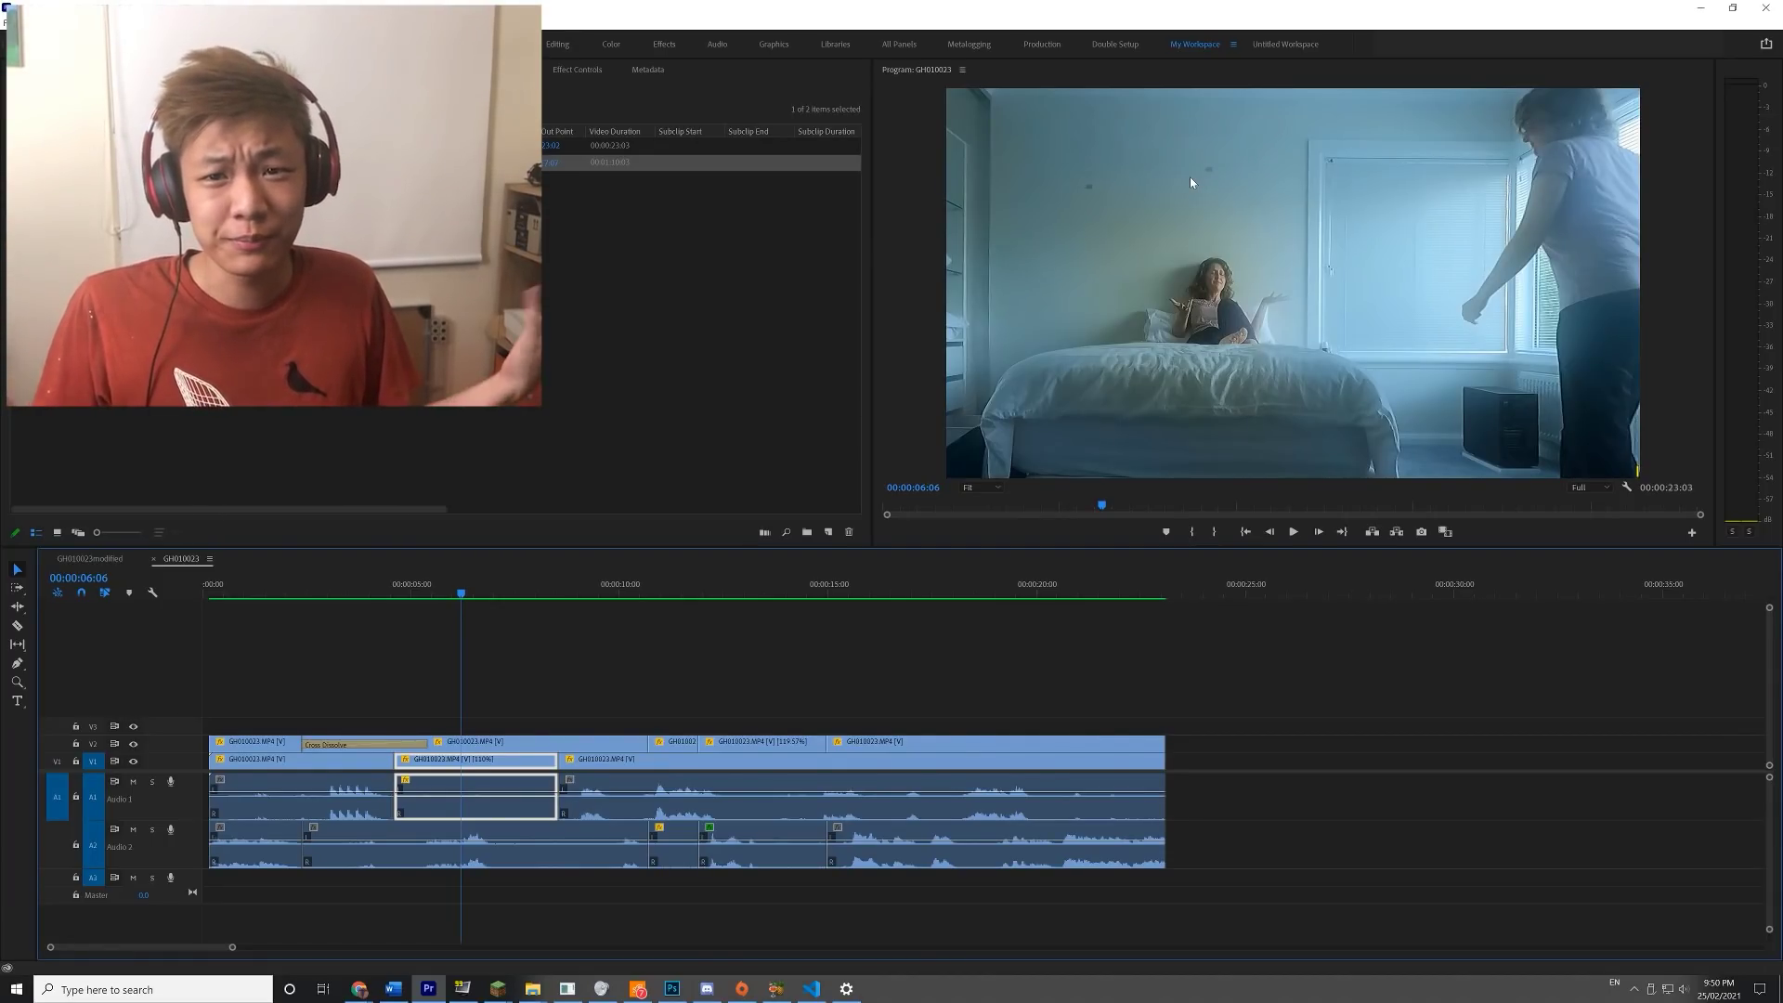
{"action": "left_click", "coordinate": [624, 677]}
{"action": "key", "text": "space"}
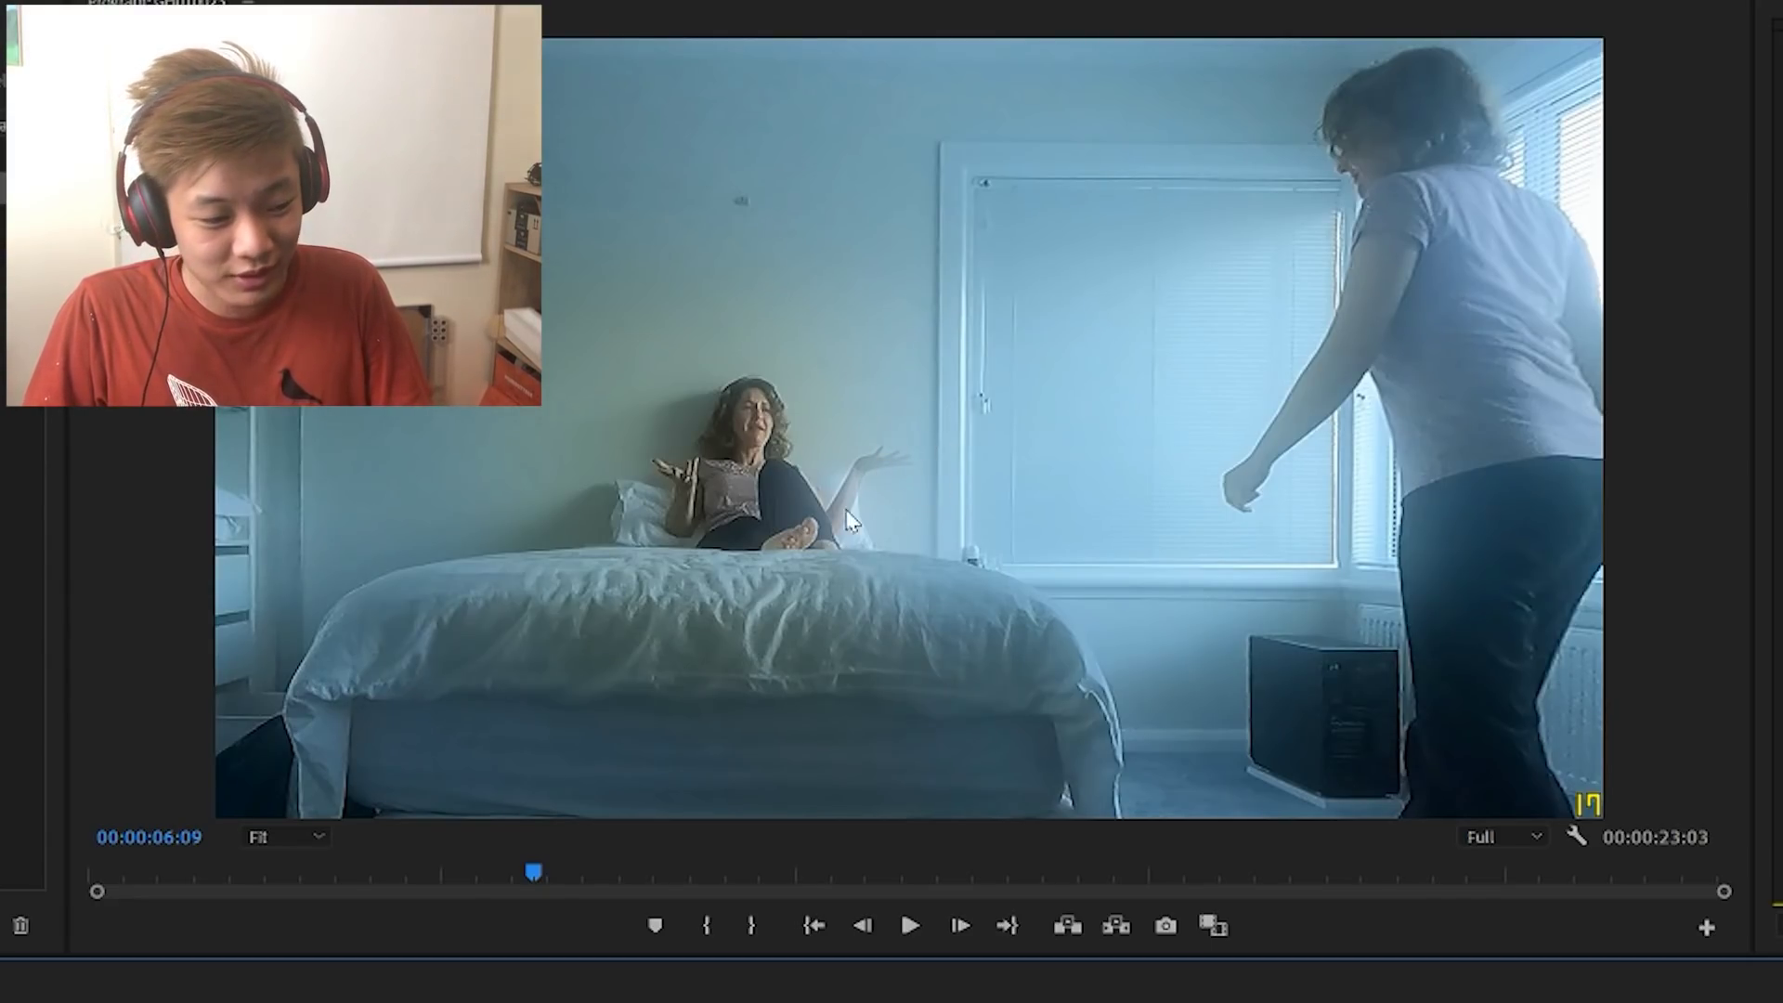
- Enlarge the mask of the V2 clip after the Cross Dissolve by moving its upper-right corner to the frame's top edge
{"action": "key", "text": "Up"}
{"action": "left_click", "coordinate": [757, 311]}
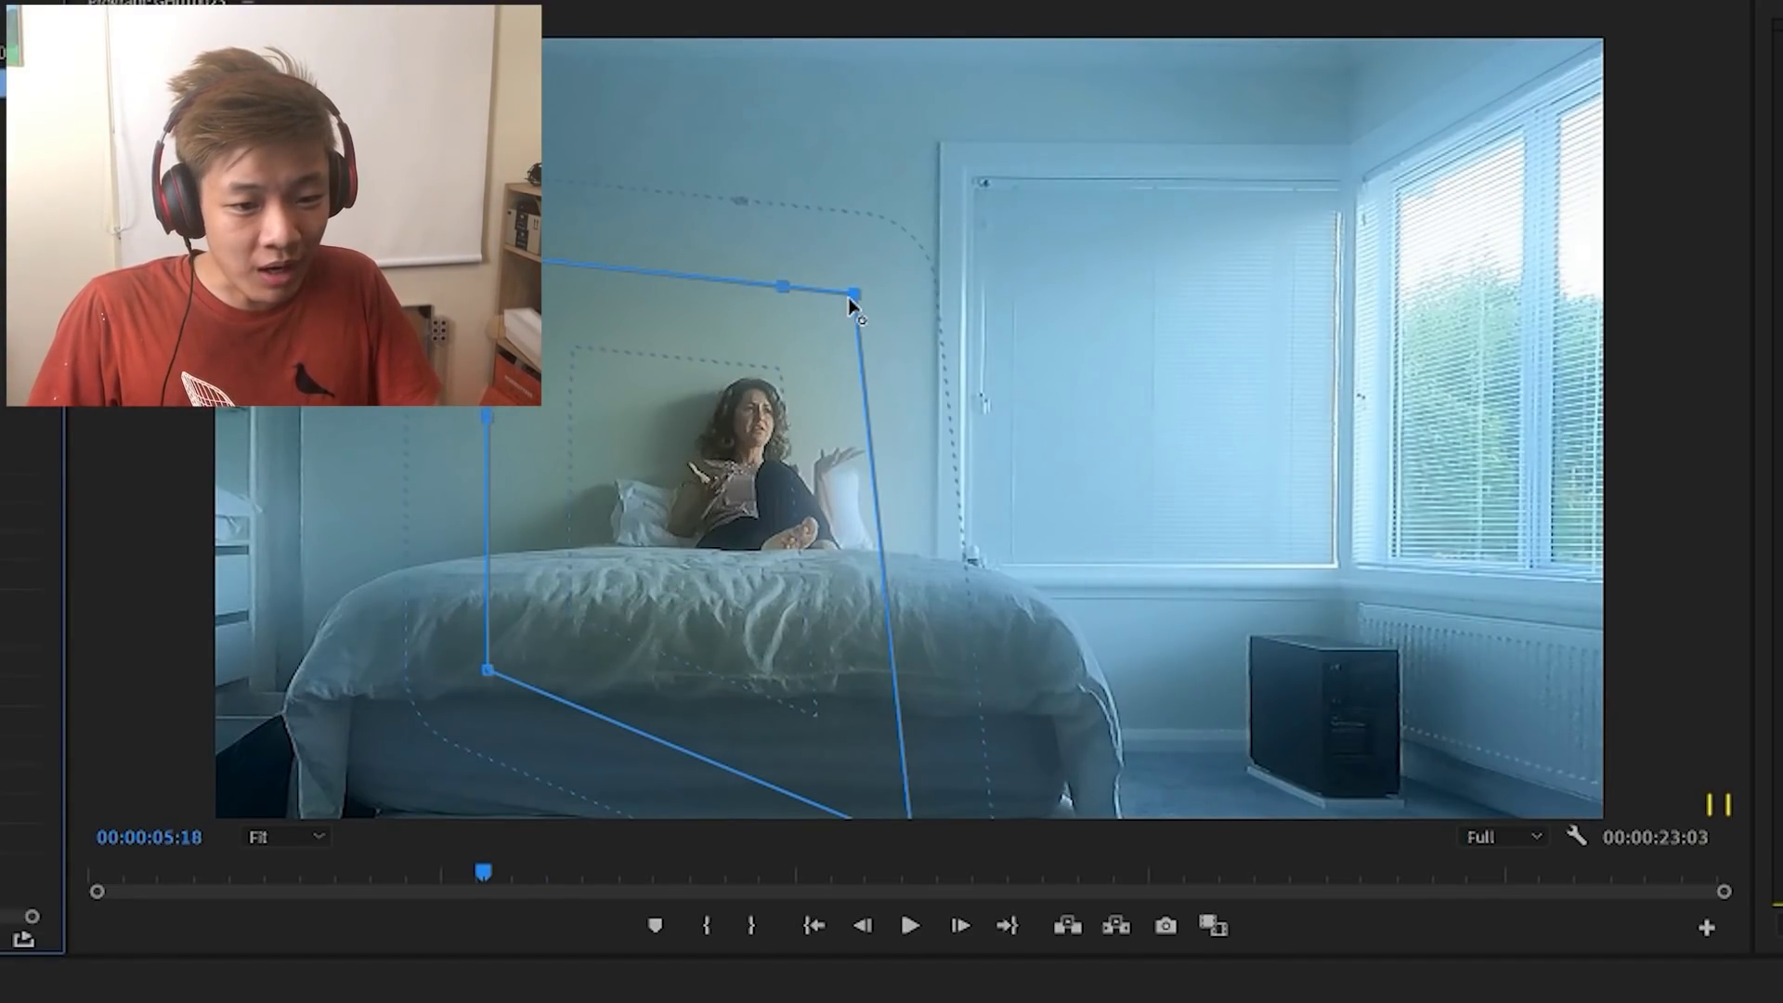
{"action": "left_click_drag", "start_coordinate": [856, 294], "coordinate": [953, 37]}
{"action": "left_click", "coordinate": [891, 986]}
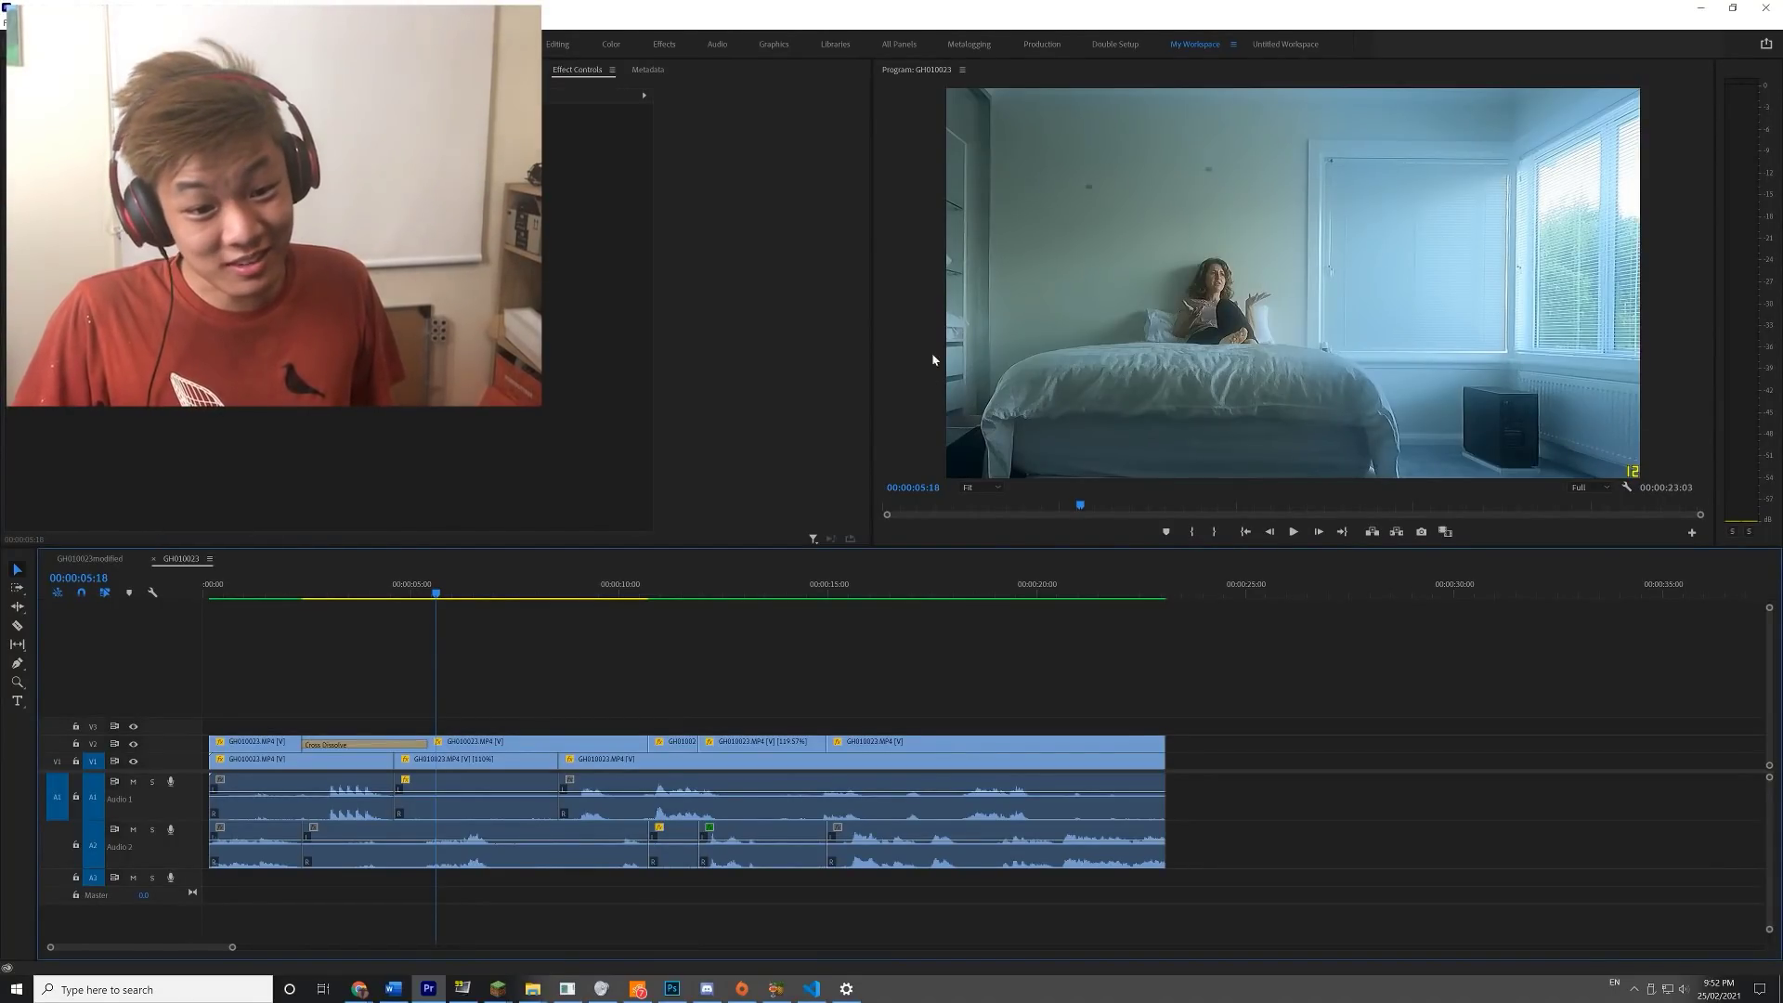
{"action": "left_click", "coordinate": [1149, 305]}
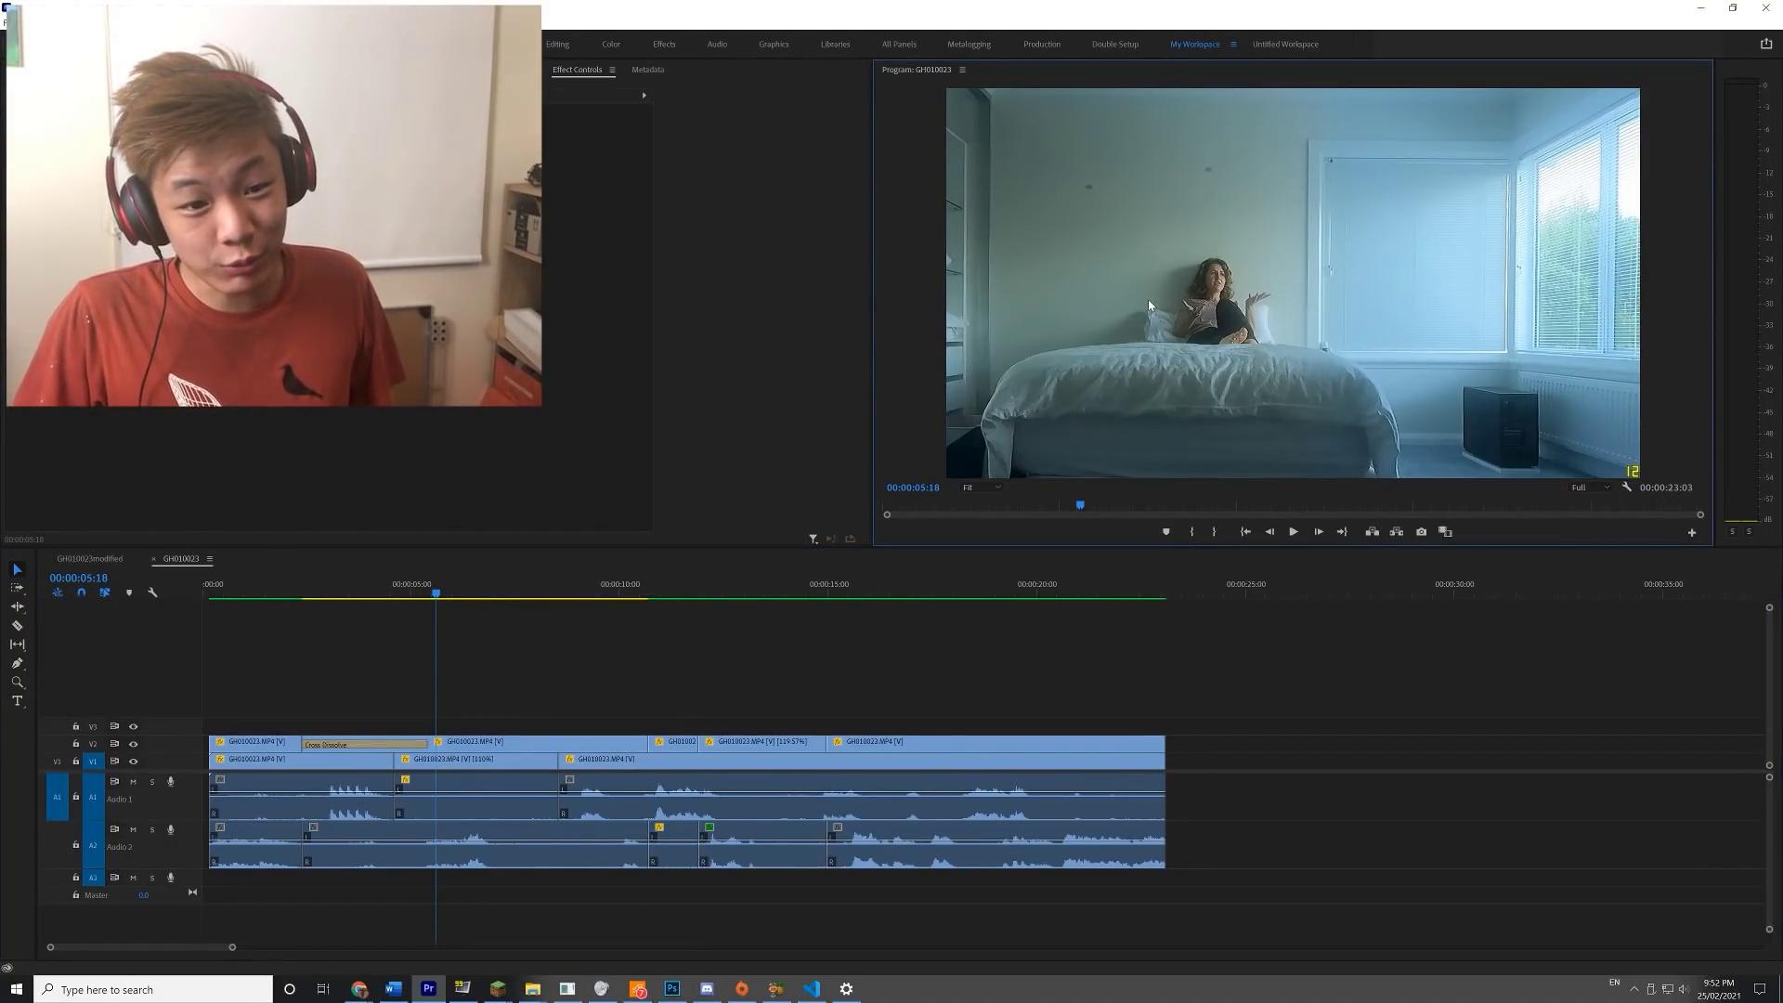
- Adjust the masks of the other GH010023.MP4 clips on V2 in the same way
{"action": "left_click", "coordinate": [631, 745]}
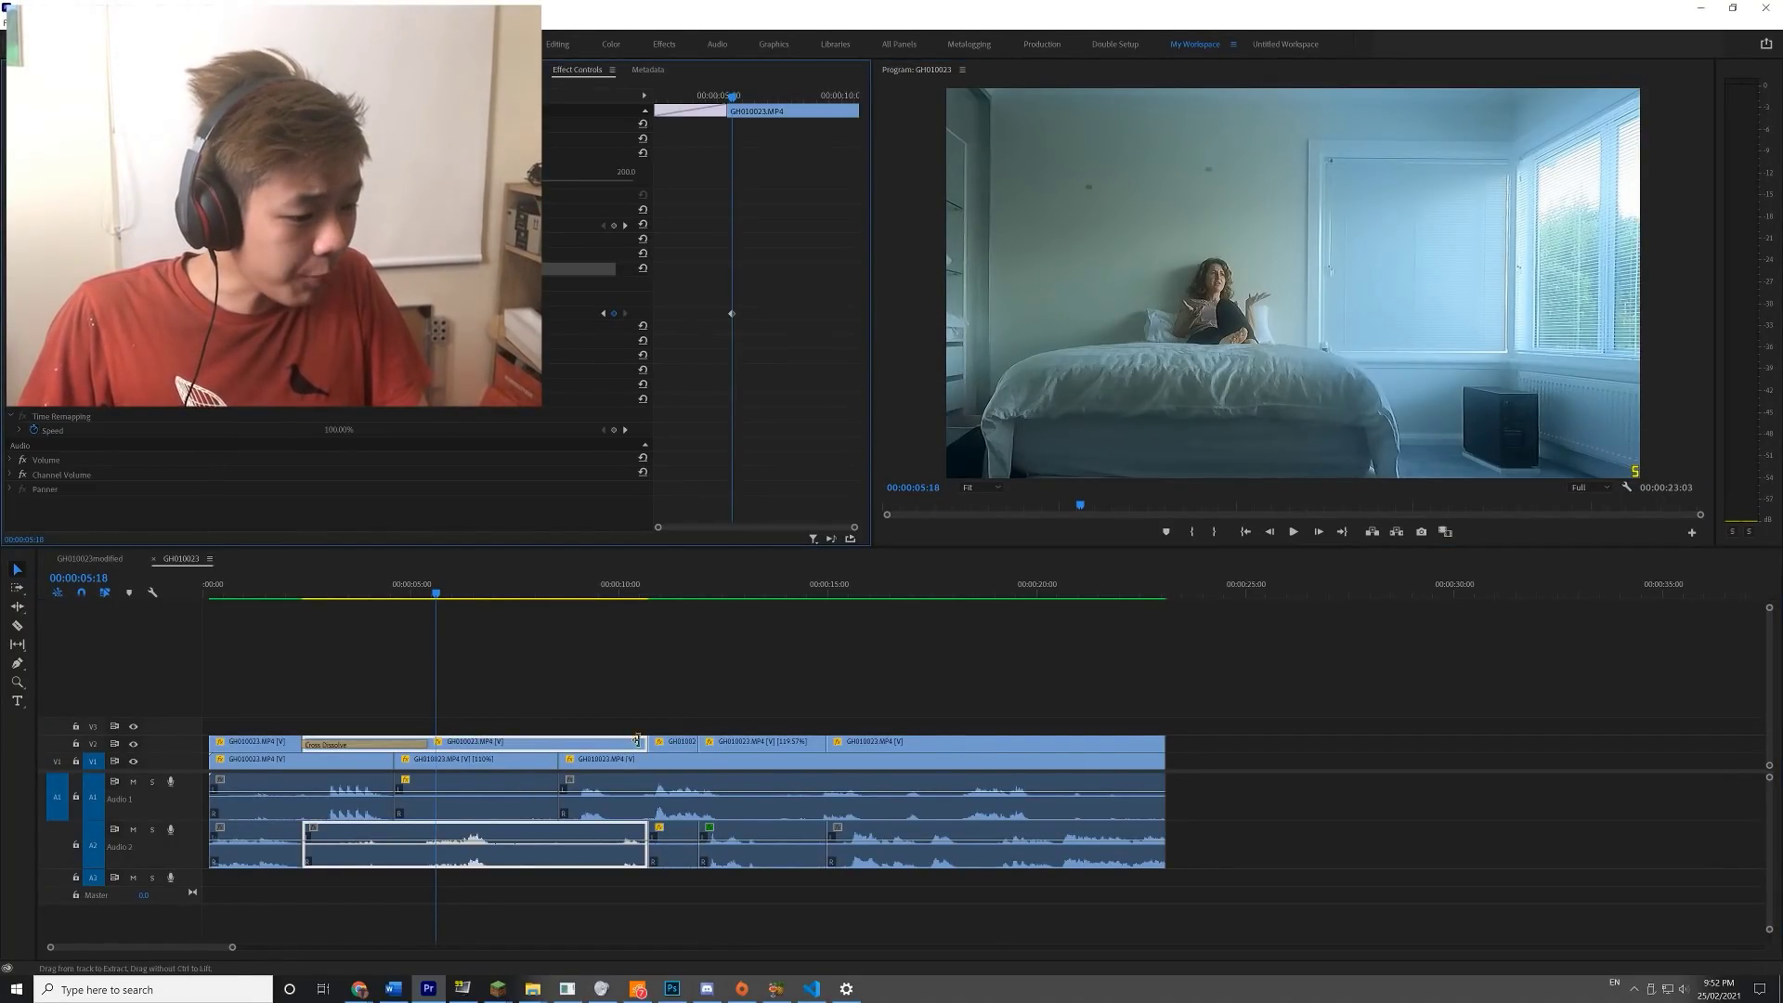
{"action": "left_click", "coordinate": [688, 747]}
{"action": "left_click", "coordinate": [771, 743]}
{"action": "left_click", "coordinate": [907, 744]}
{"action": "left_click", "coordinate": [255, 743]}
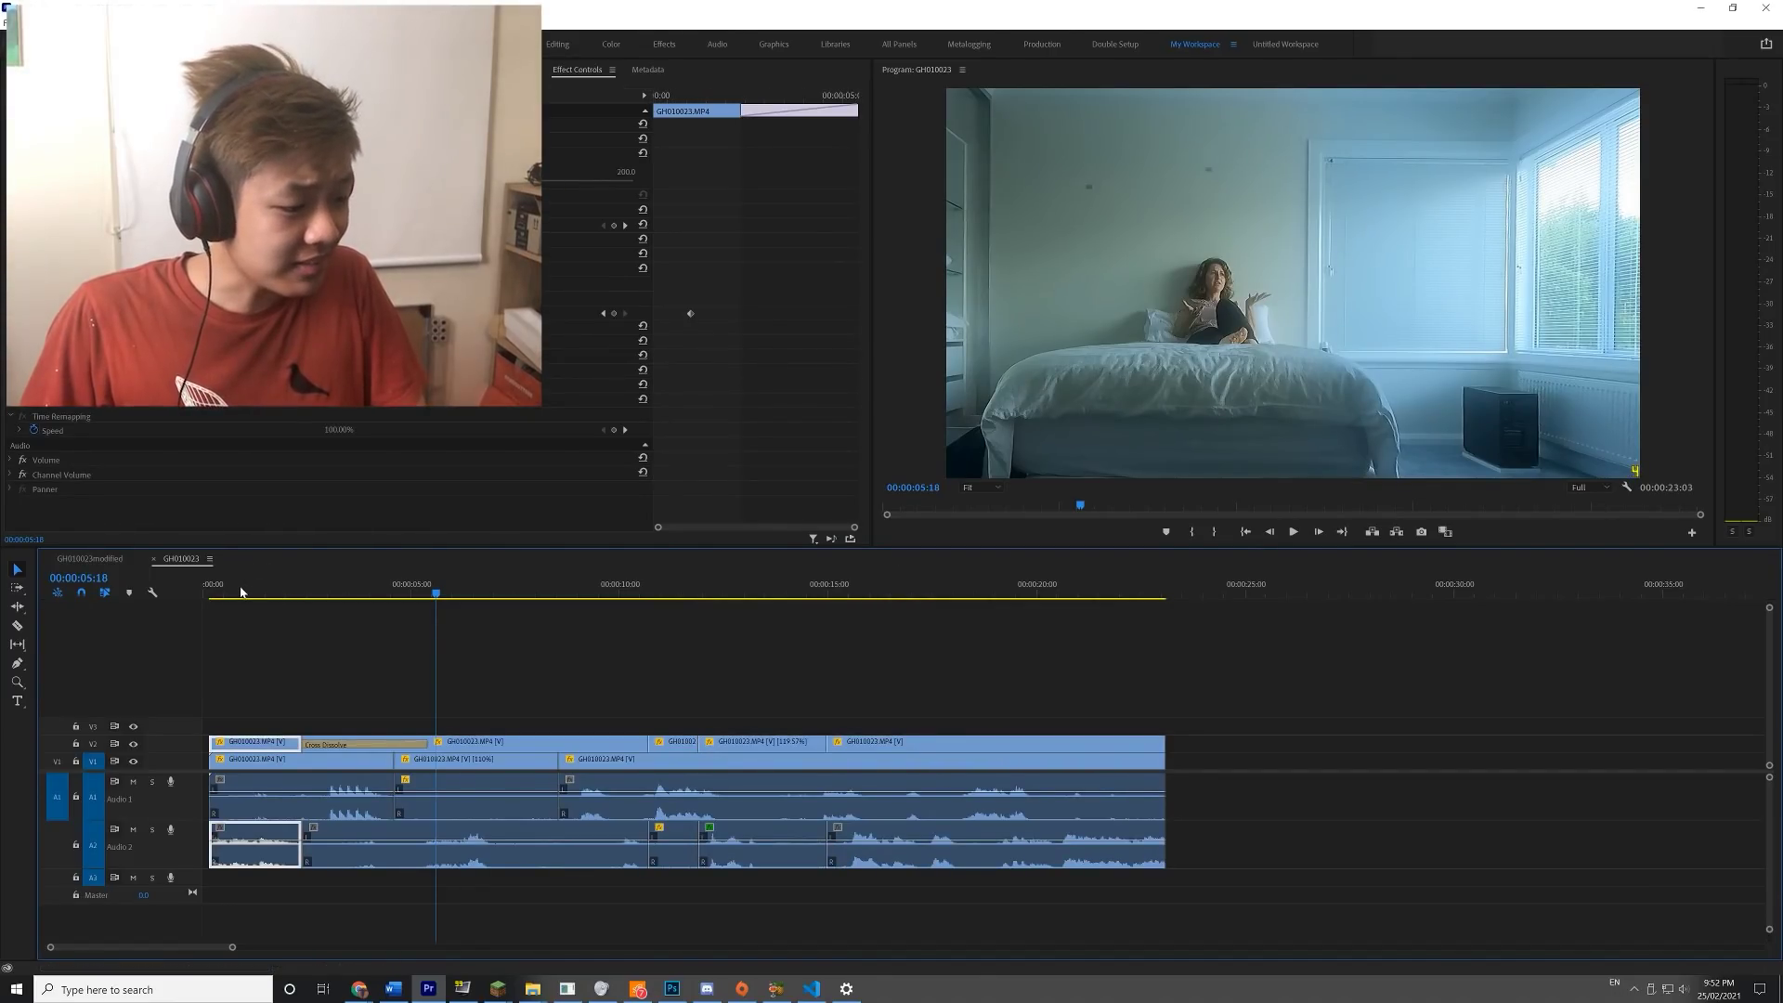
- Compare several moments of the sequence, from its opening to 00:00:11:15, to check the enlarged masks
{"action": "left_click", "coordinate": [238, 592]}
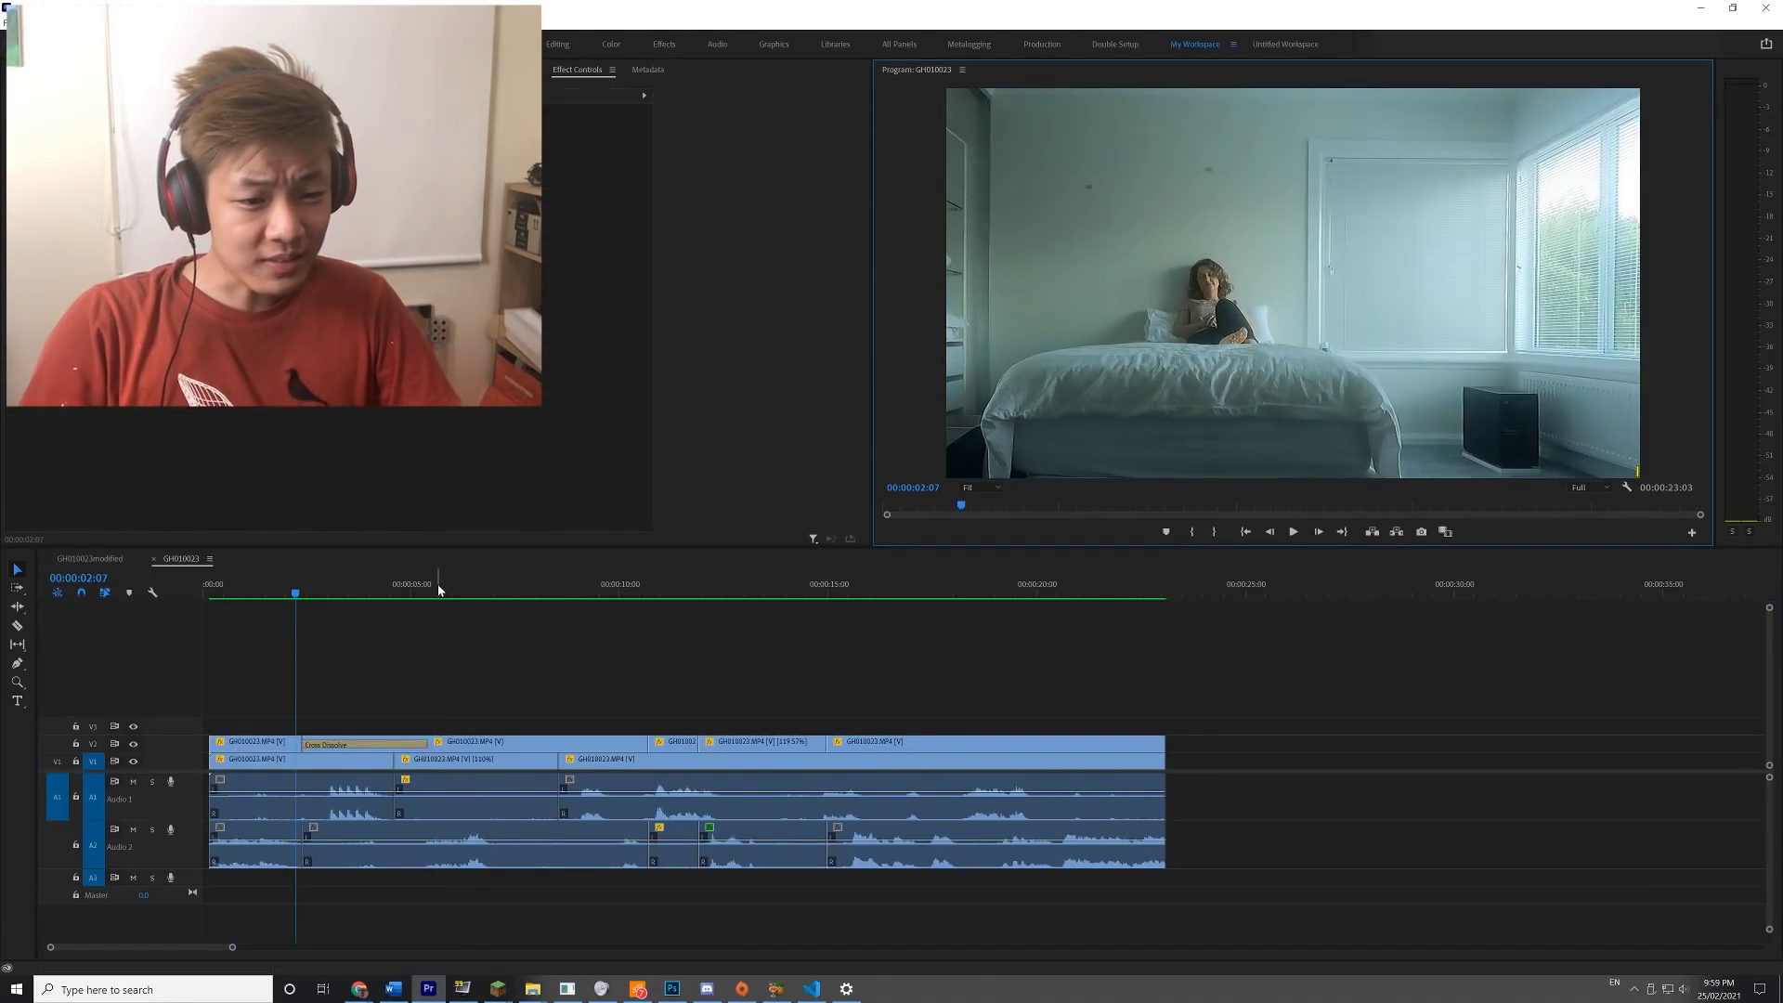
{"action": "left_click", "coordinate": [613, 594]}
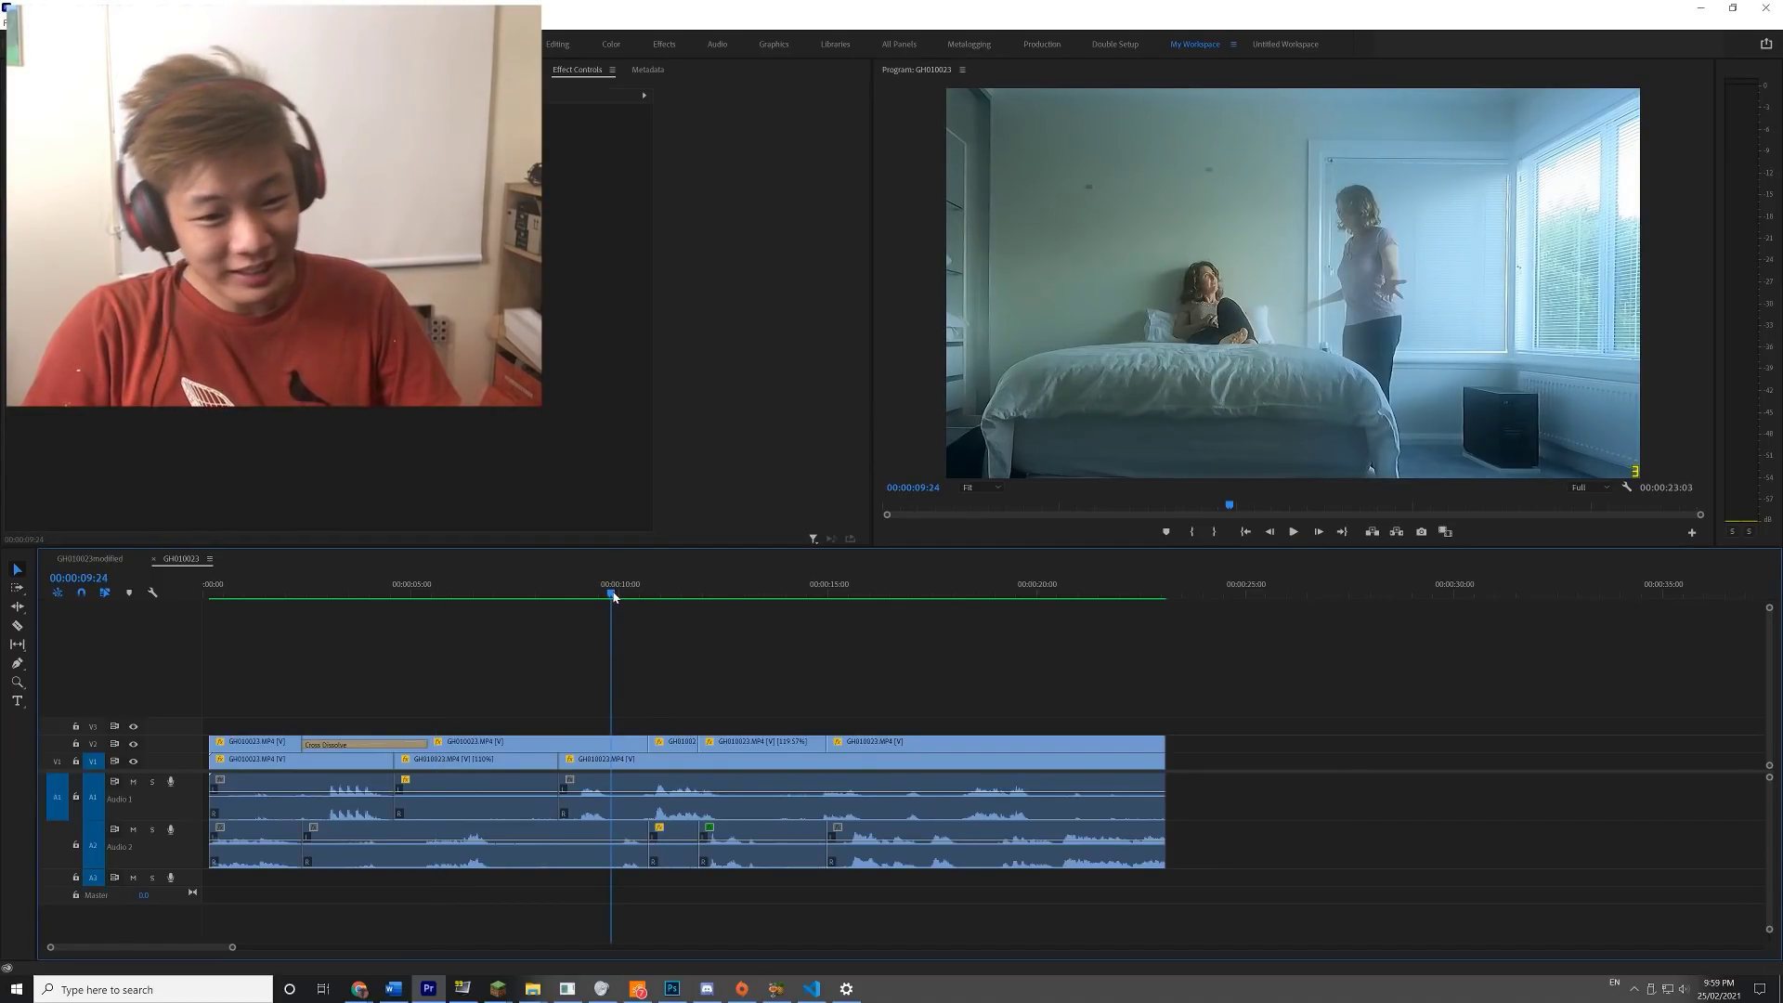
{"action": "left_click", "coordinate": [682, 595]}
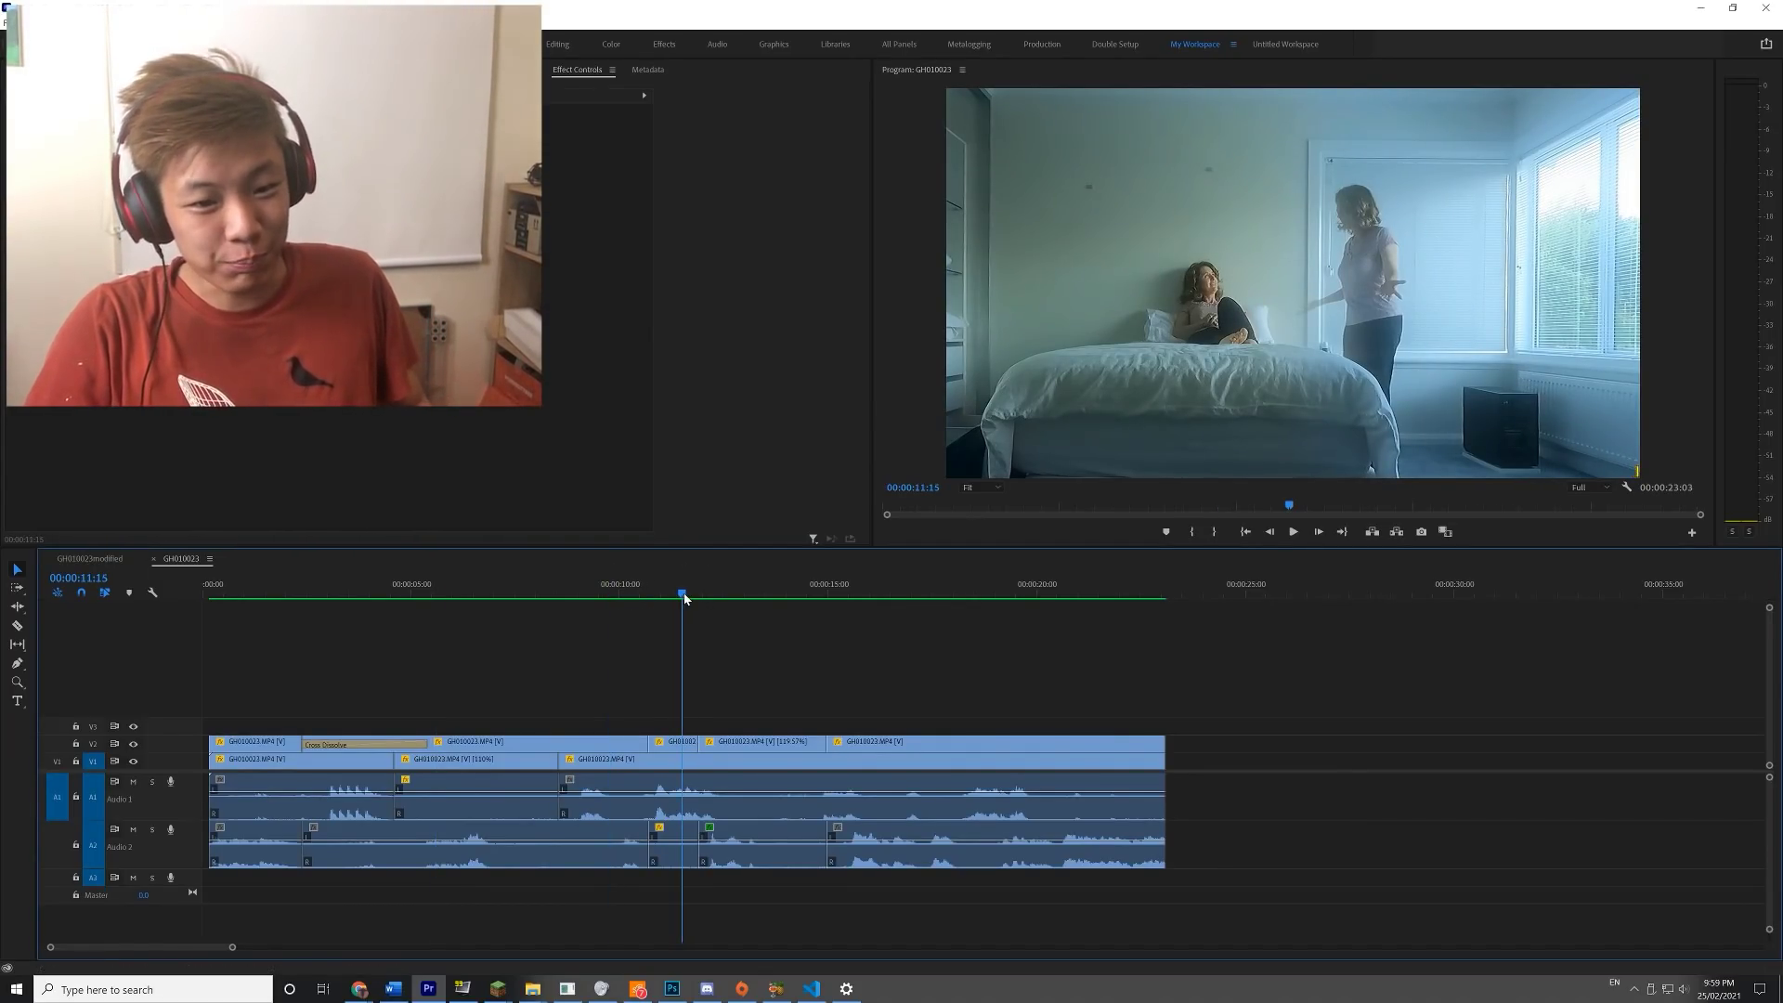
{"action": "left_click", "coordinate": [466, 592]}
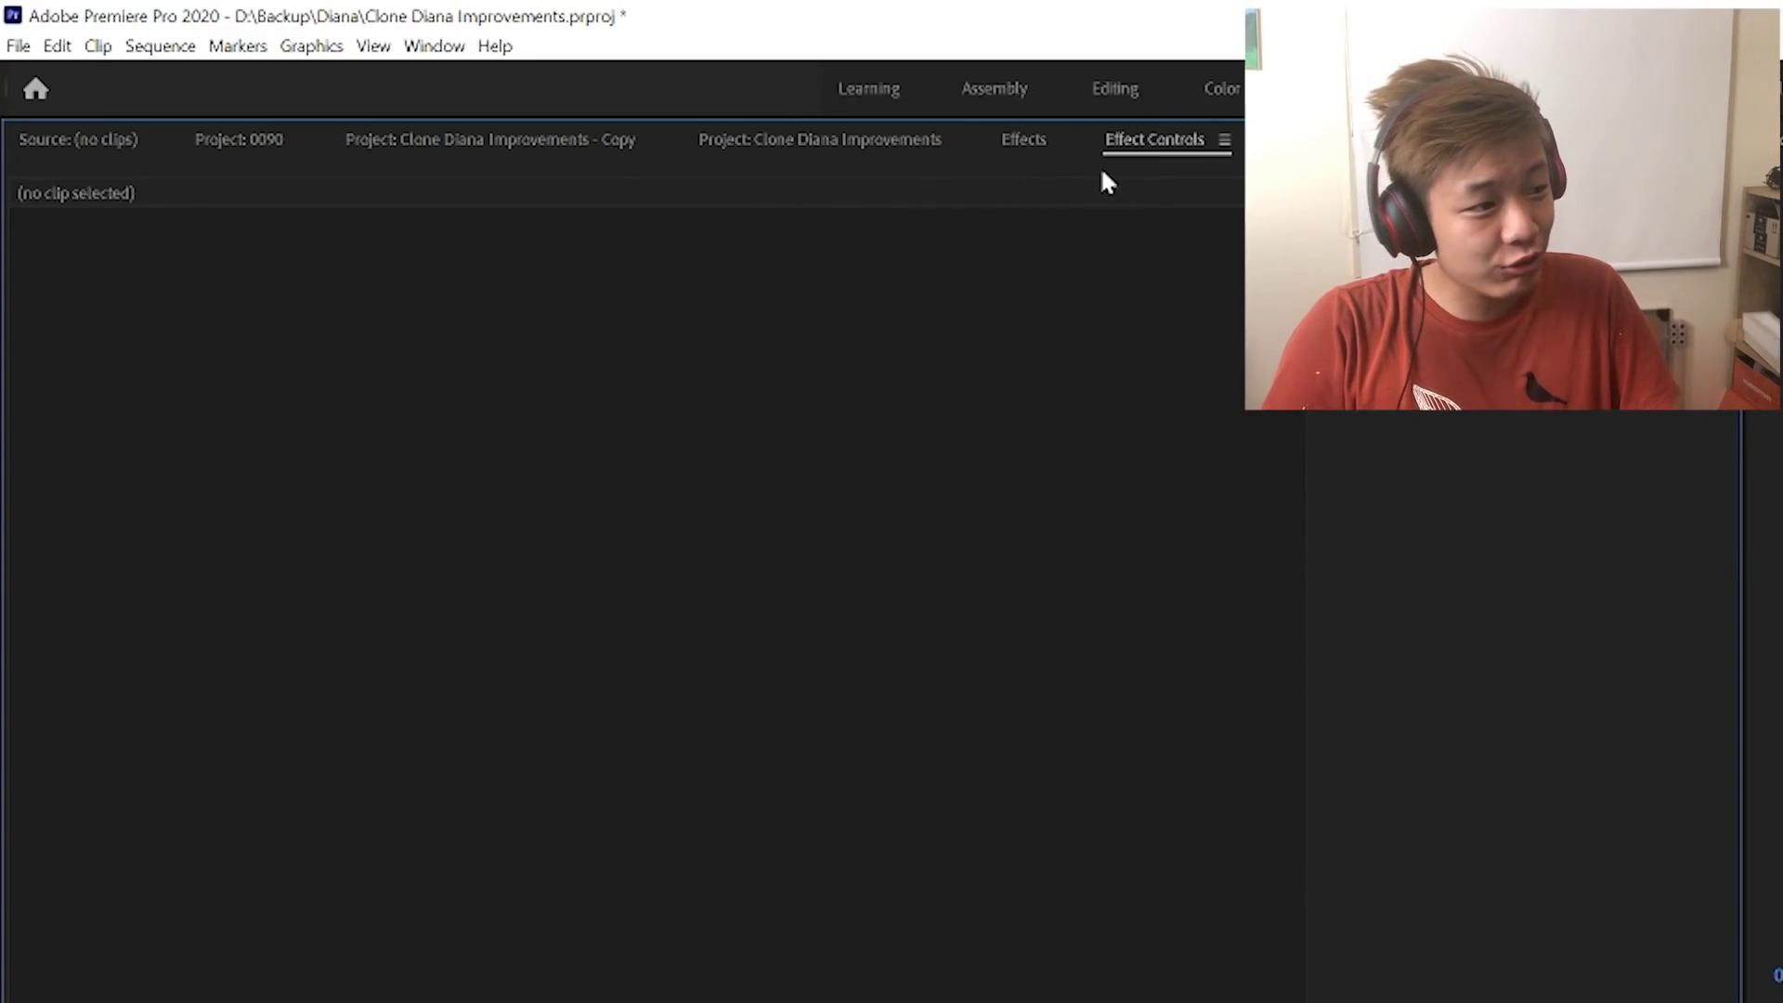
- Apply RGB Curves to the 110% clip on V1 and pull the middle of its Blue curve down
{"action": "left_click", "coordinate": [1024, 141]}
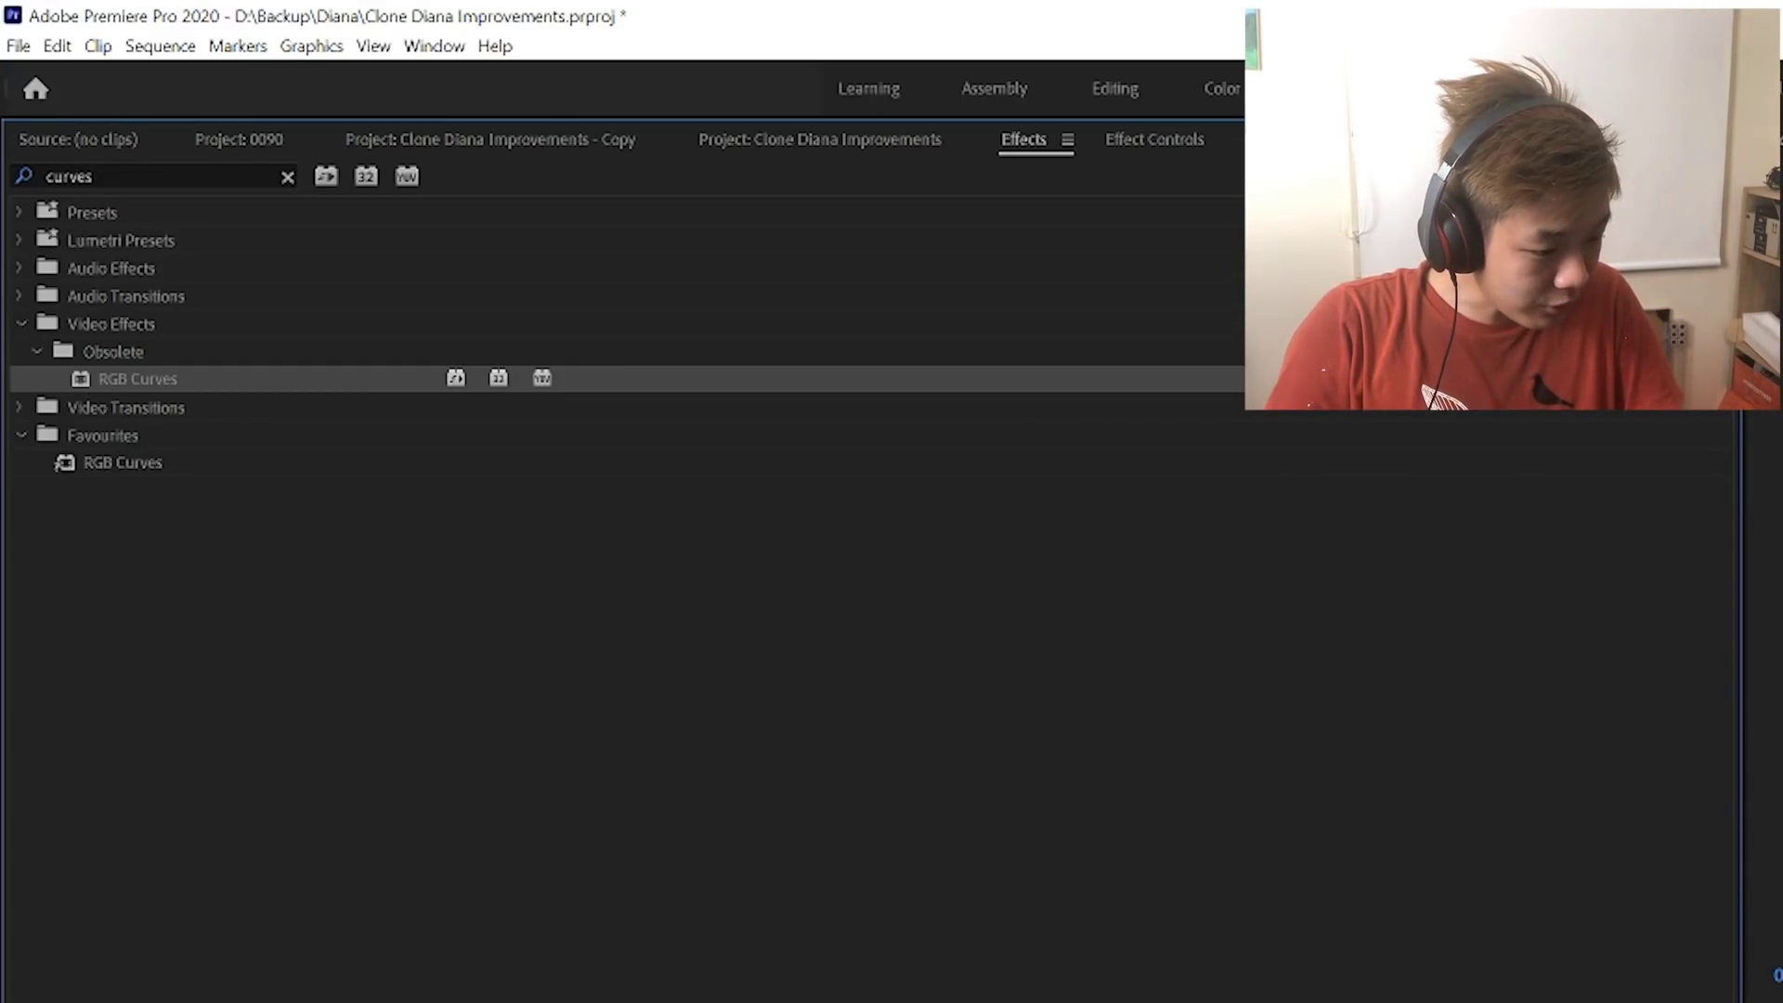
{"action": "left_click", "coordinate": [1155, 140]}
{"action": "scroll", "coordinate": [1003, 780], "scroll_direction": "down", "scroll_amount": 10}
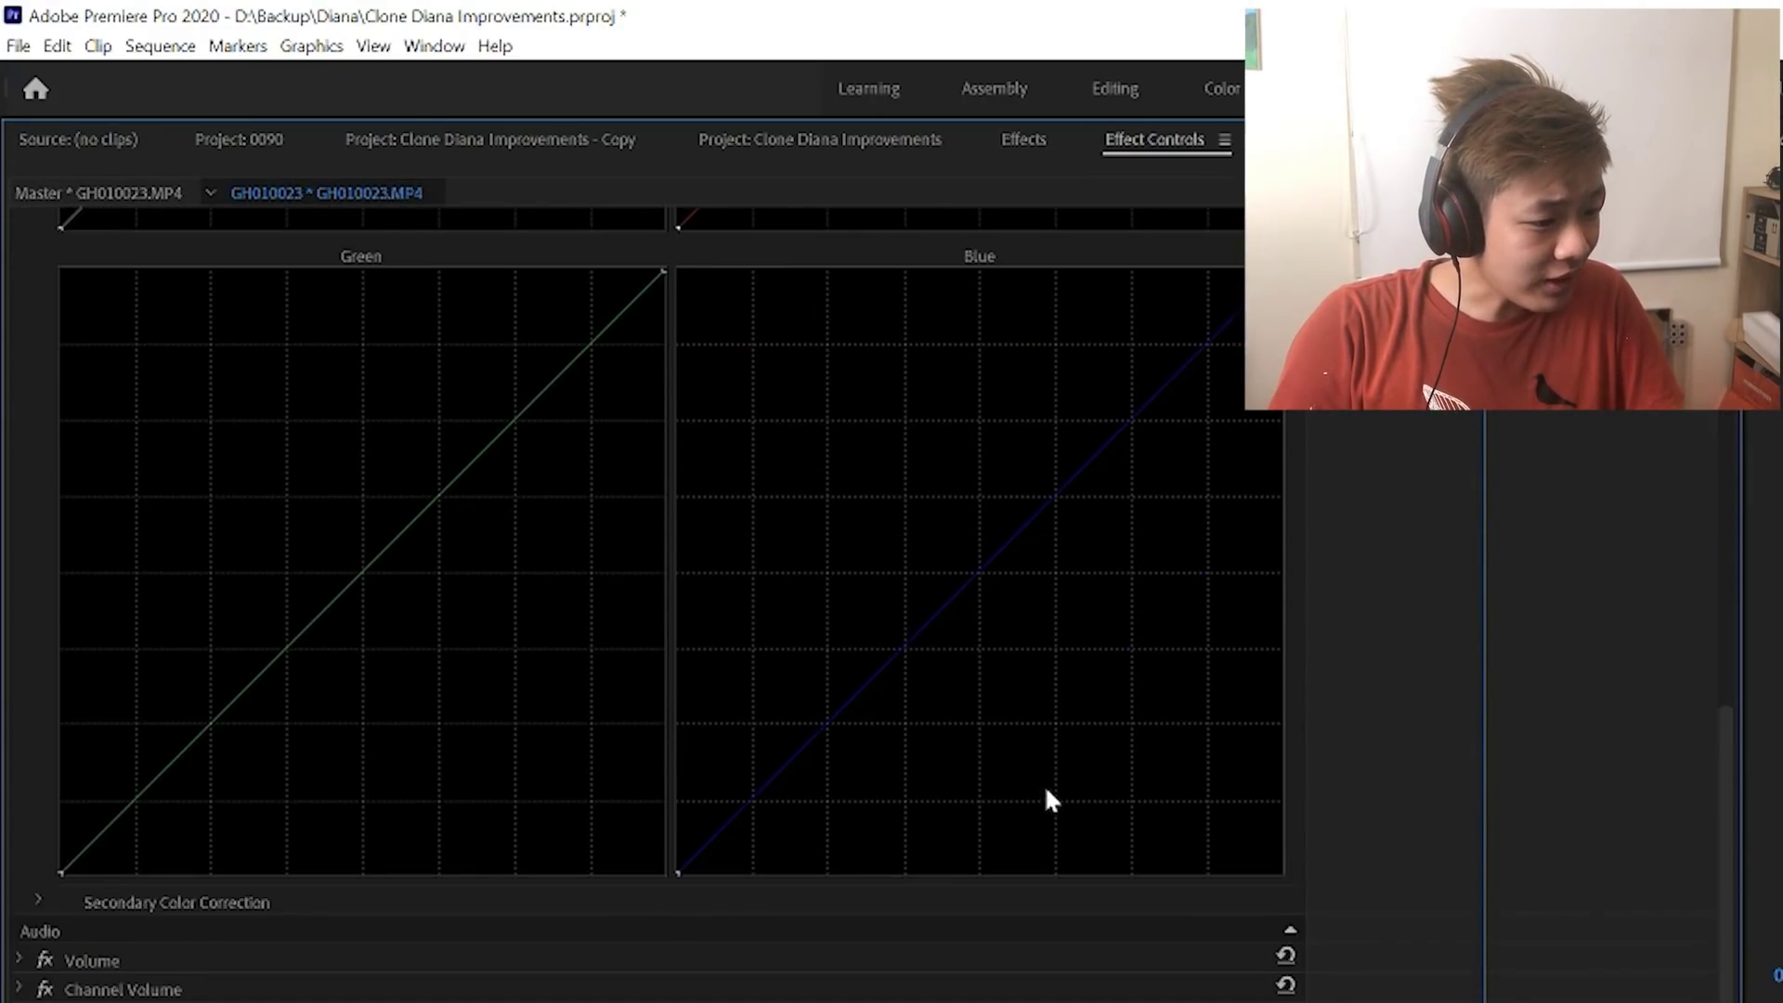
{"action": "left_click_drag", "start_coordinate": [972, 550], "coordinate": [1036, 587]}
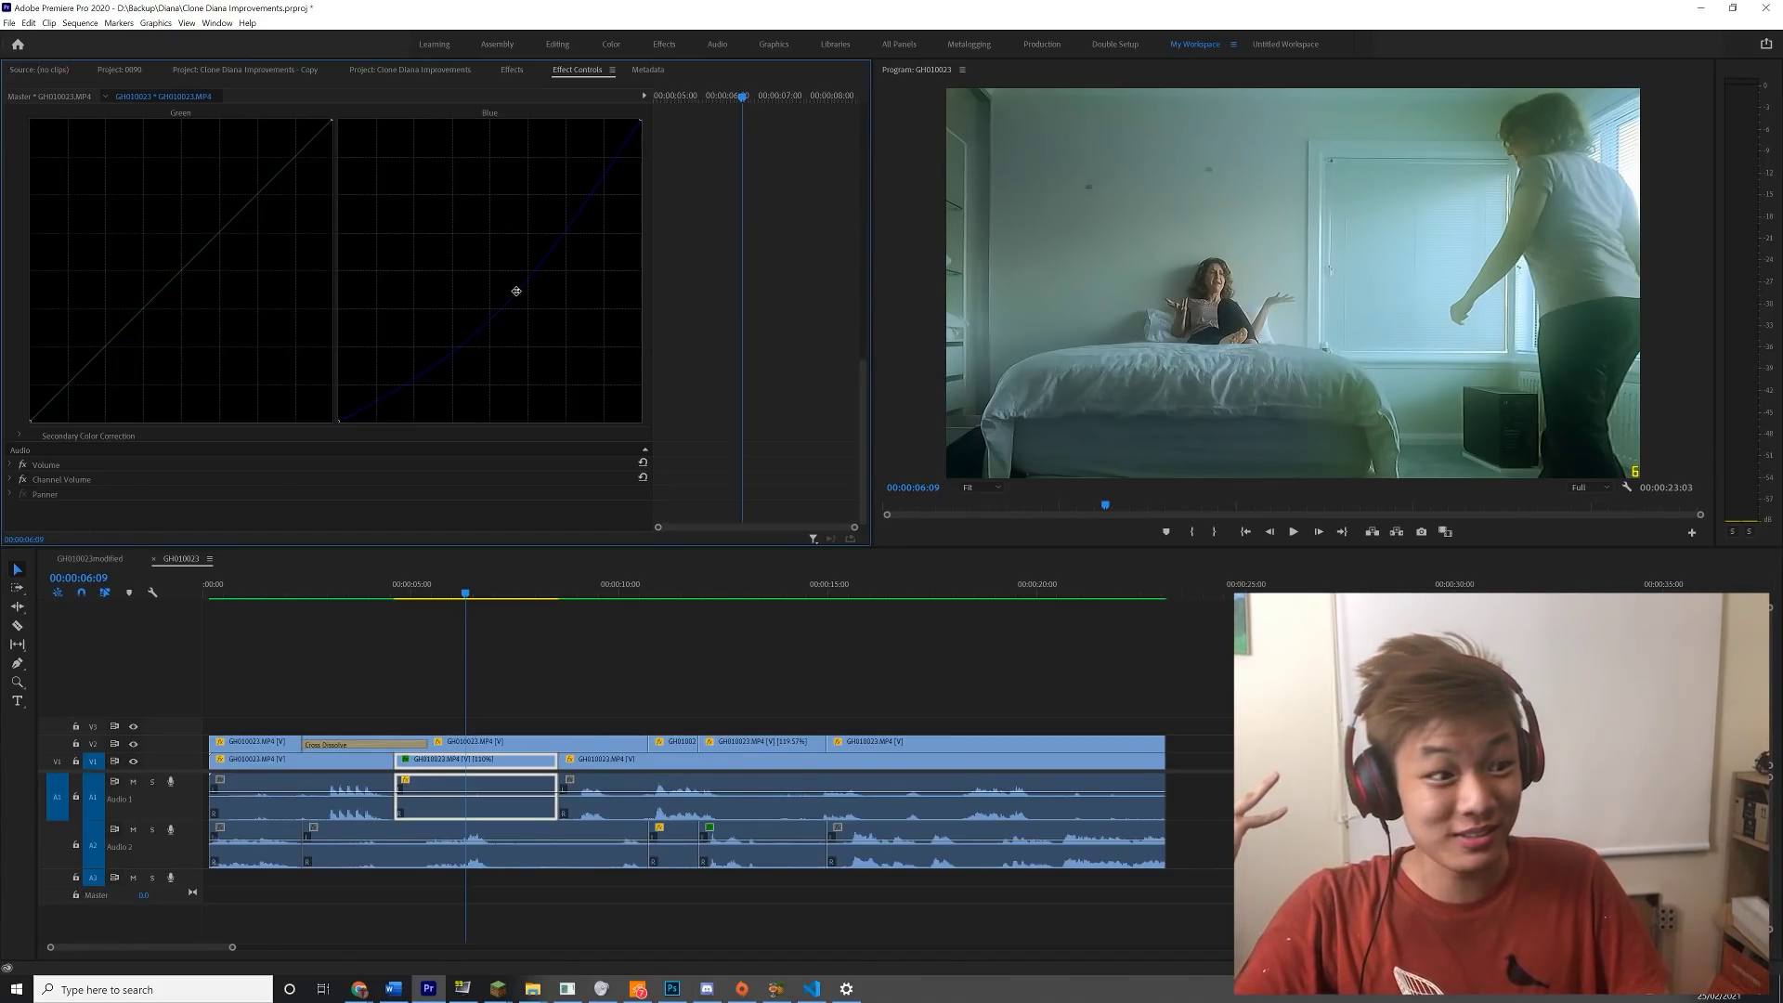
- Split the third V1 clip at 00:00:14:19 and readjust the Blue curve on the part after the cut
{"action": "left_click_drag", "start_coordinate": [497, 583], "coordinate": [645, 622]}
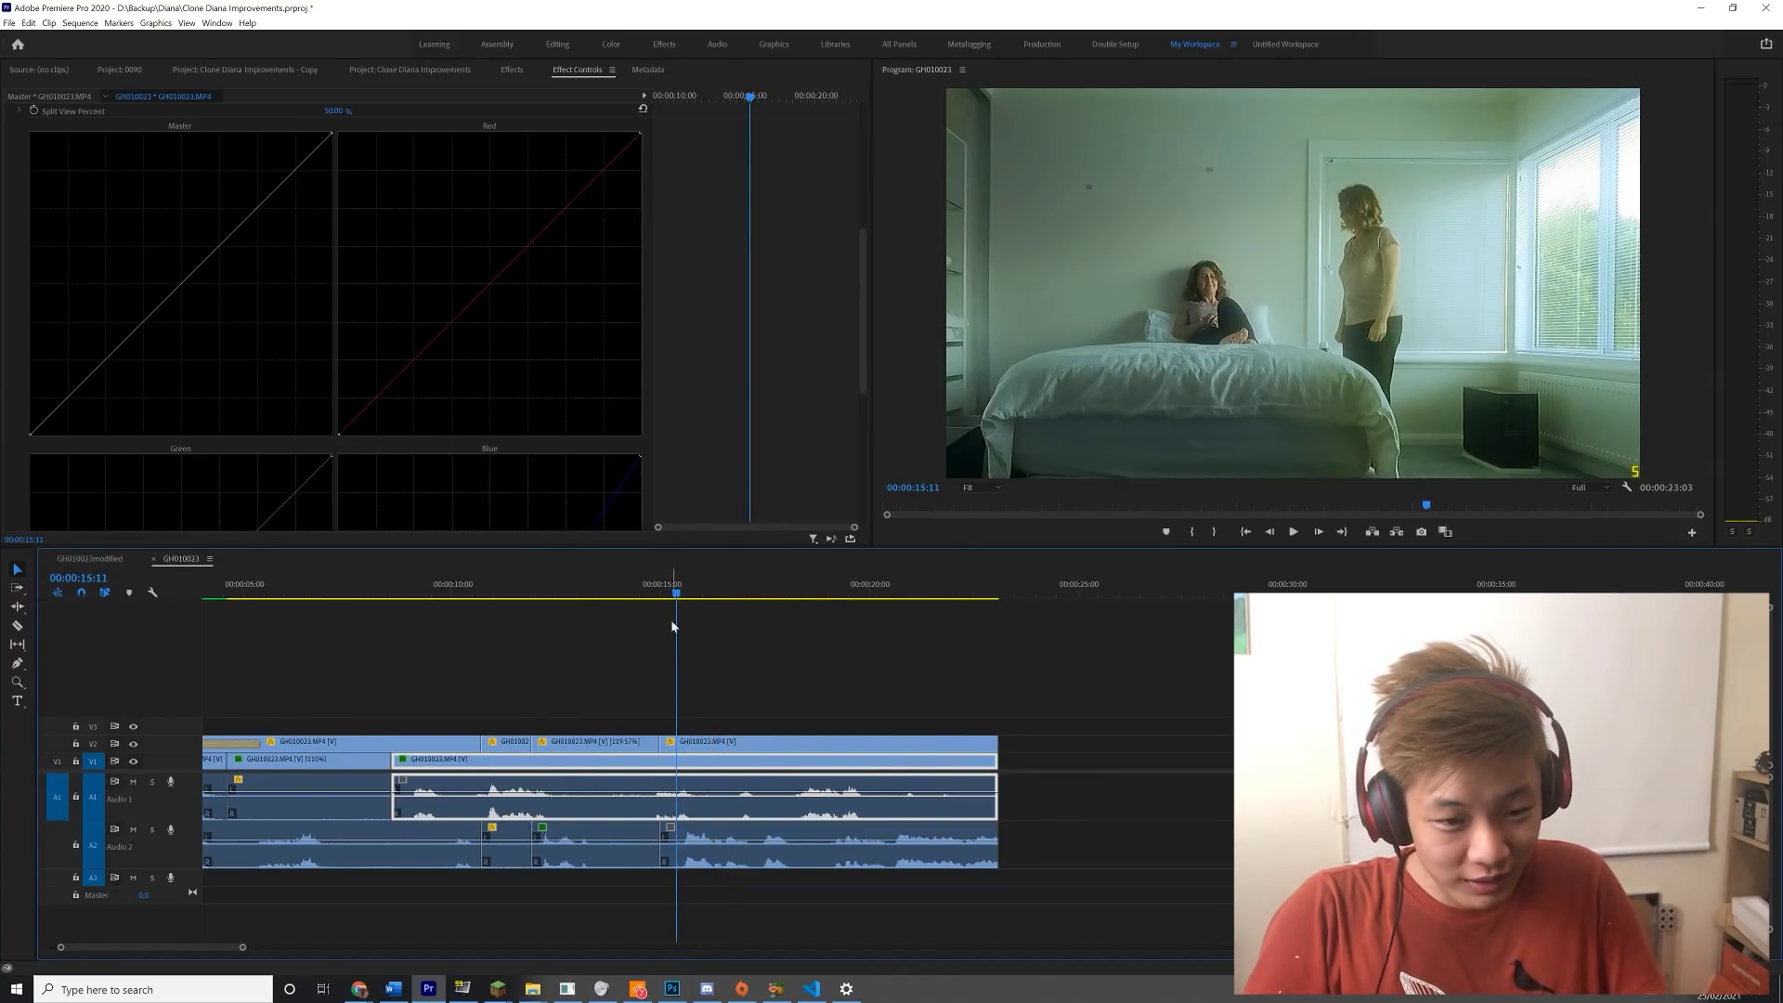
{"action": "key", "text": "c"}
{"action": "left_click", "coordinate": [656, 824], "text": "shift"}
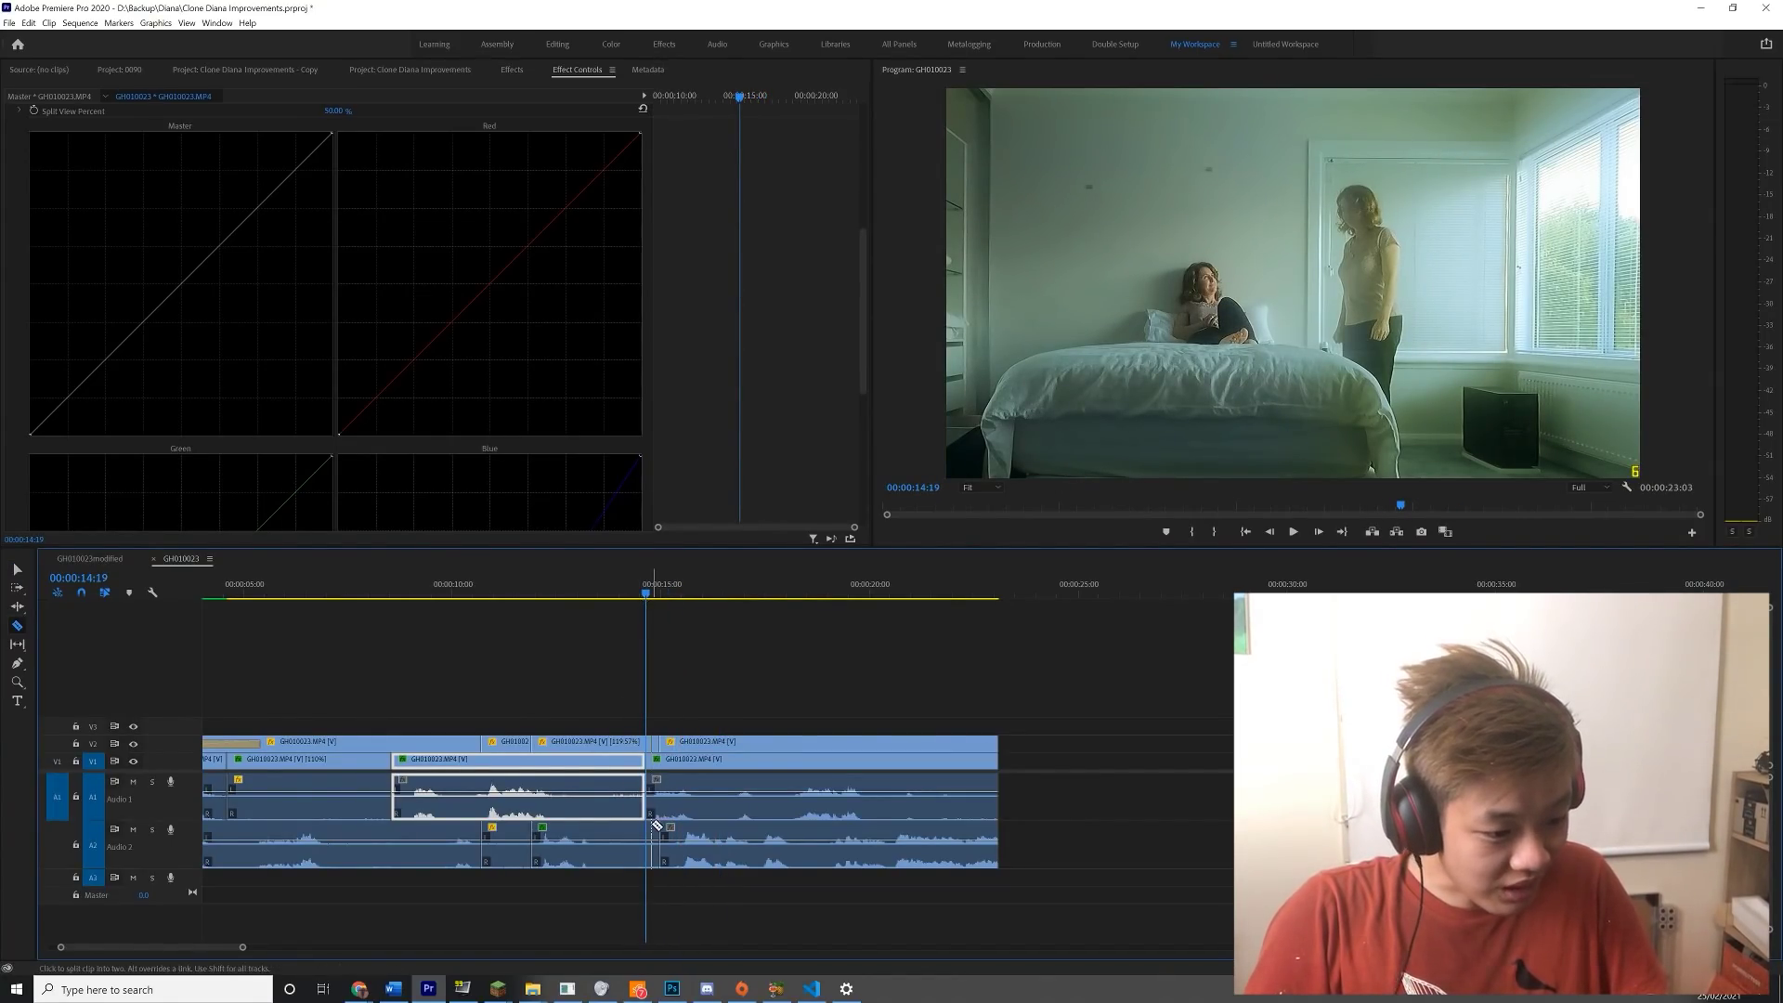
{"action": "scroll", "coordinate": [723, 397], "scroll_direction": "down", "scroll_amount": 2}
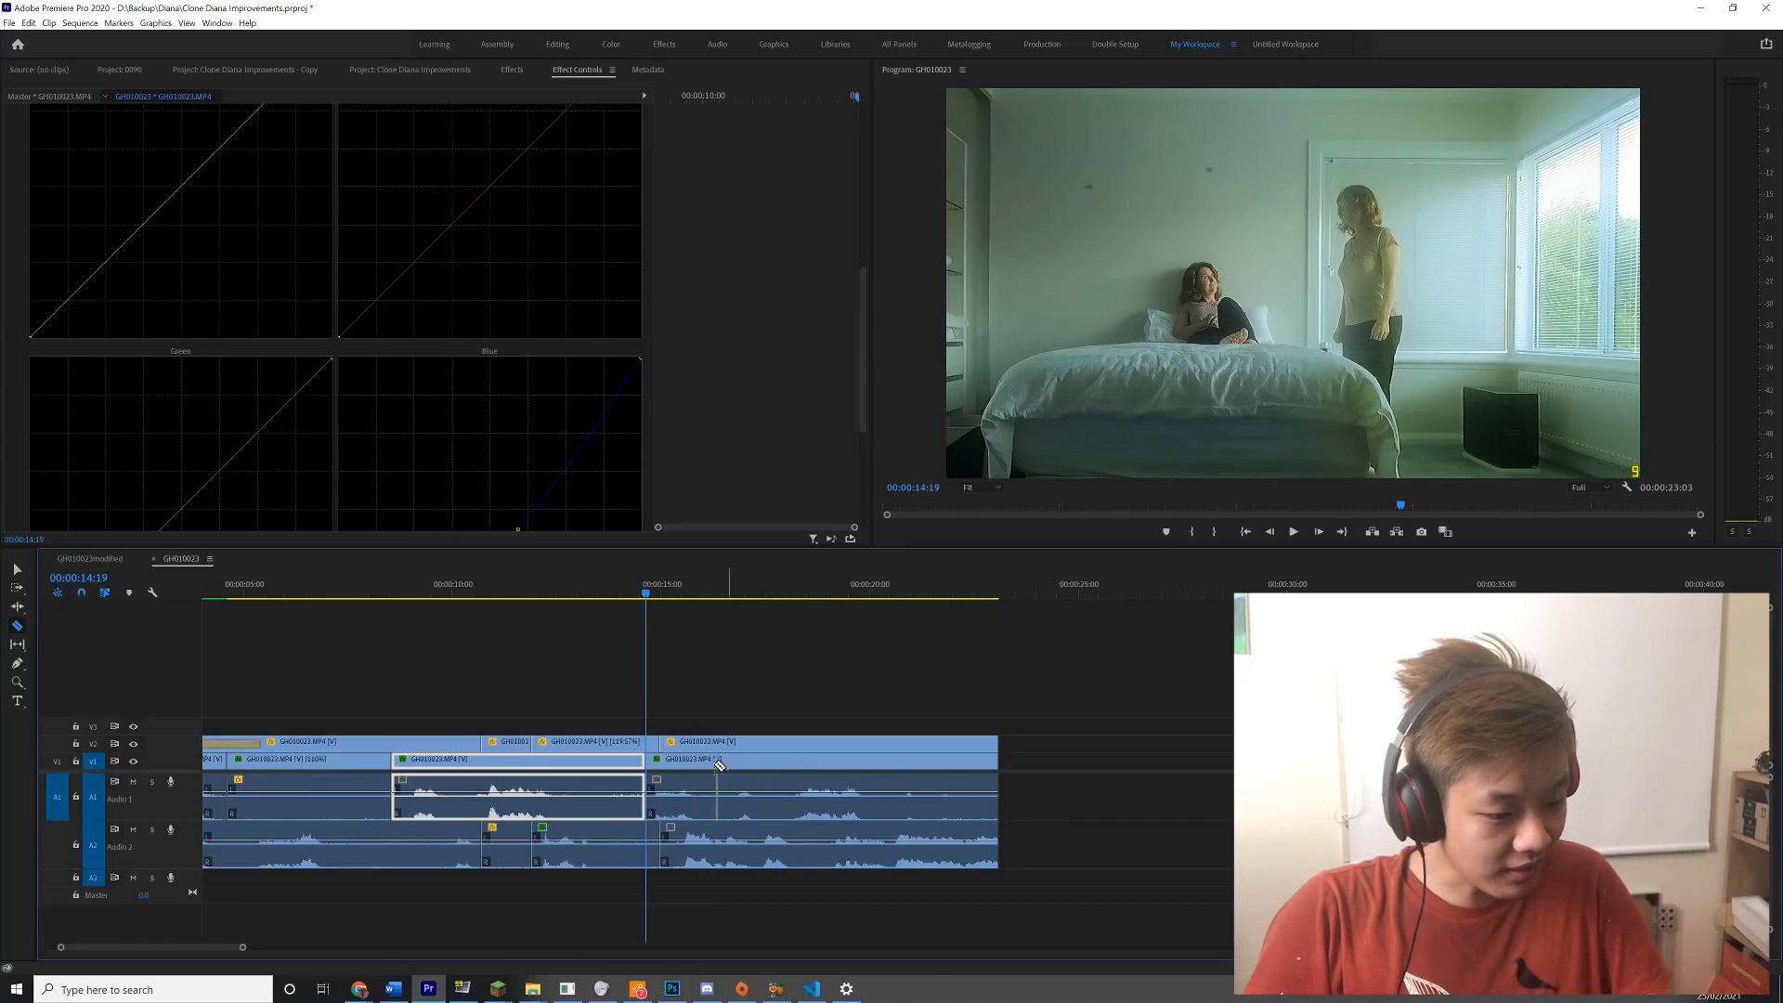
{"action": "left_click", "coordinate": [704, 763]}
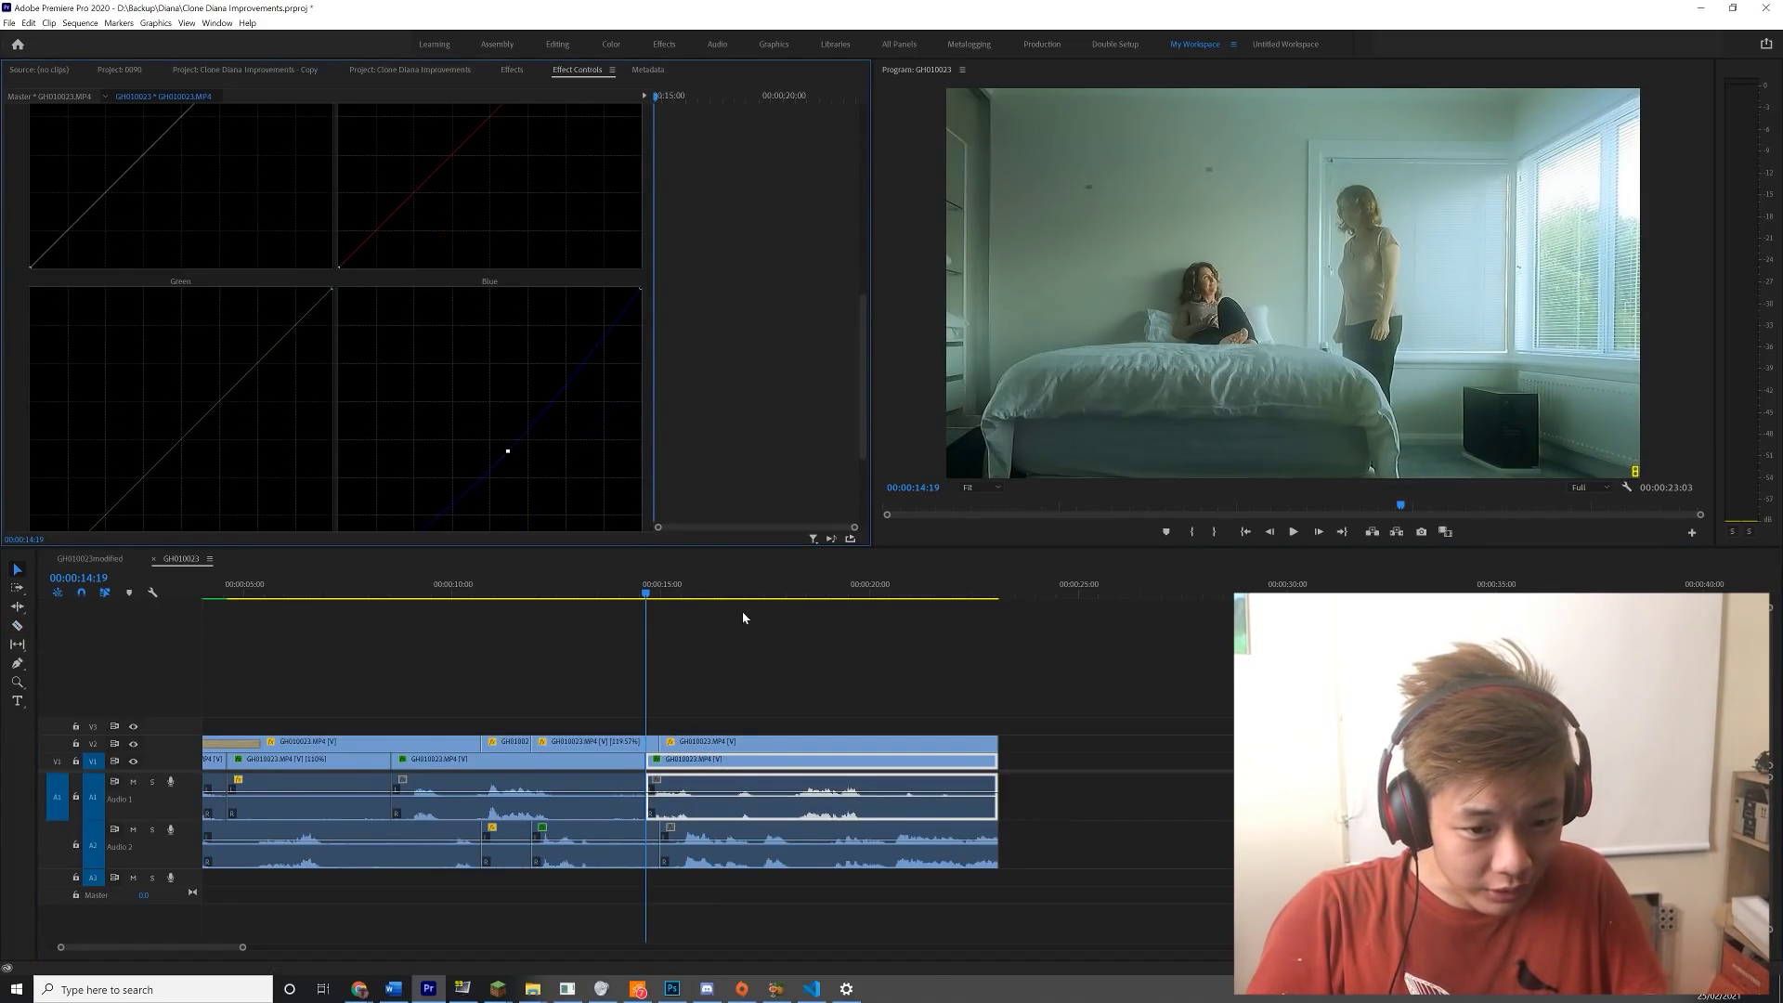
- Split the V1 clip again at 00:00:19:05 and bring the last part's Blue curve closer to a straight line
{"action": "left_click_drag", "start_coordinate": [646, 595], "coordinate": [829, 592]}
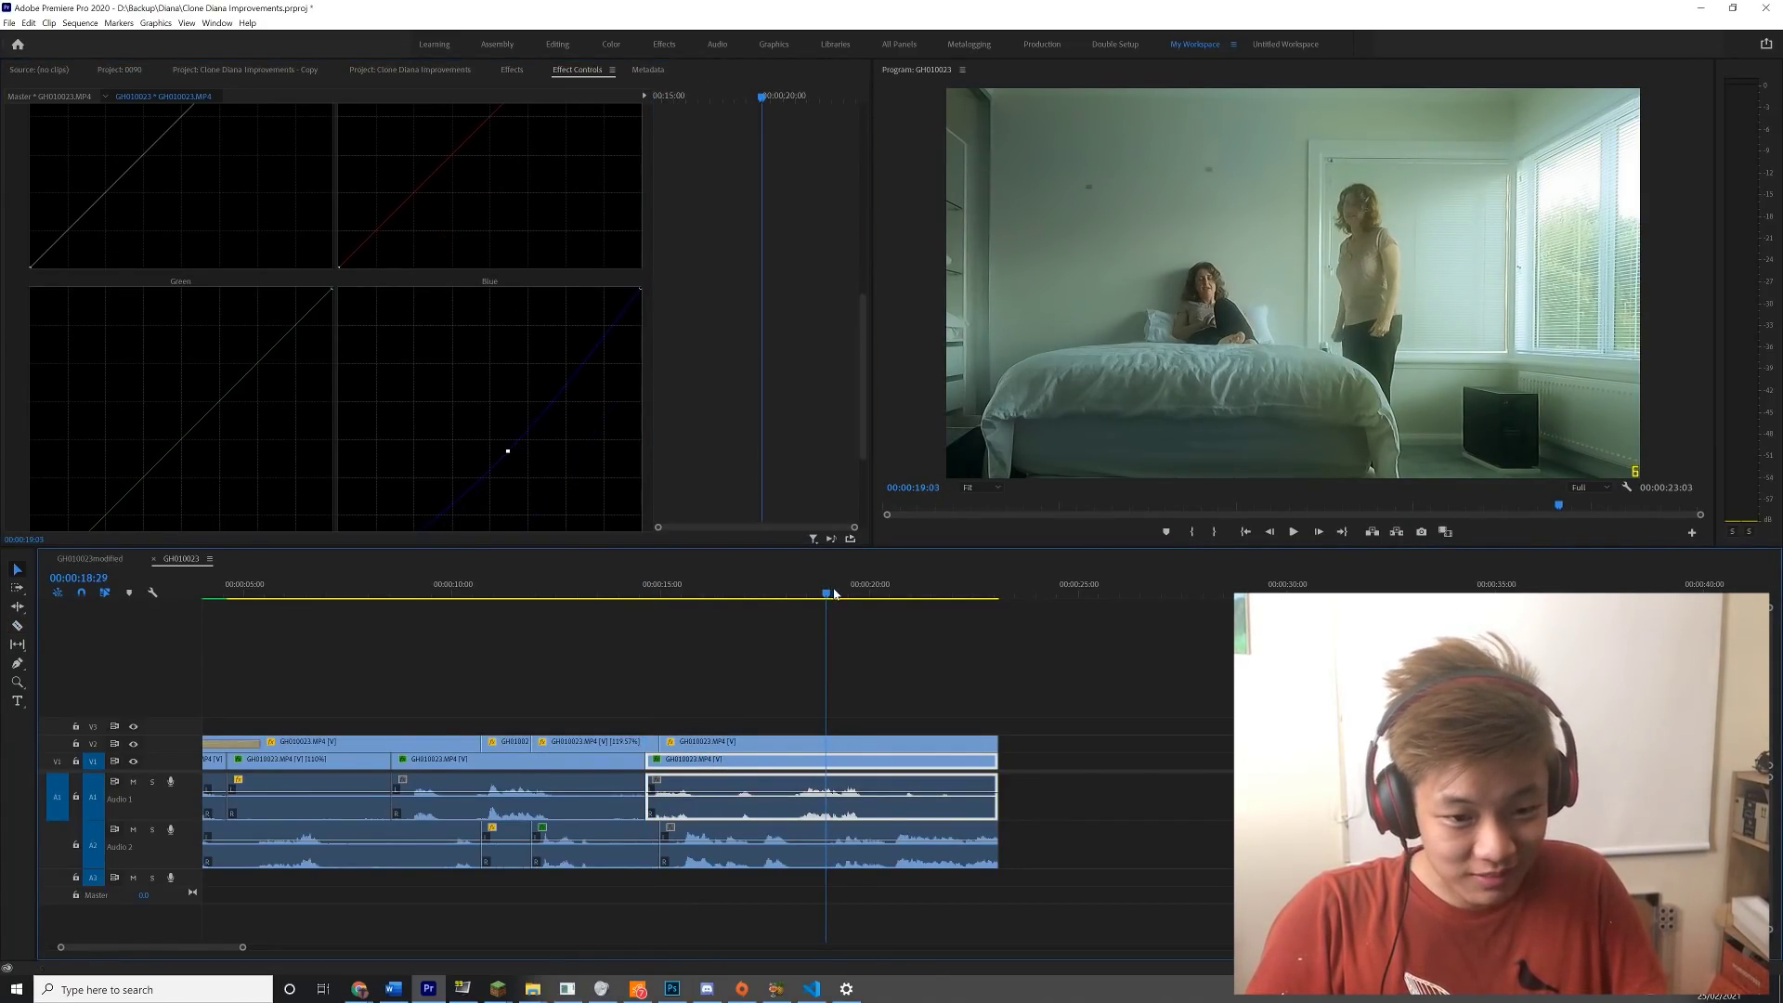
{"action": "left_click", "coordinate": [837, 781]}
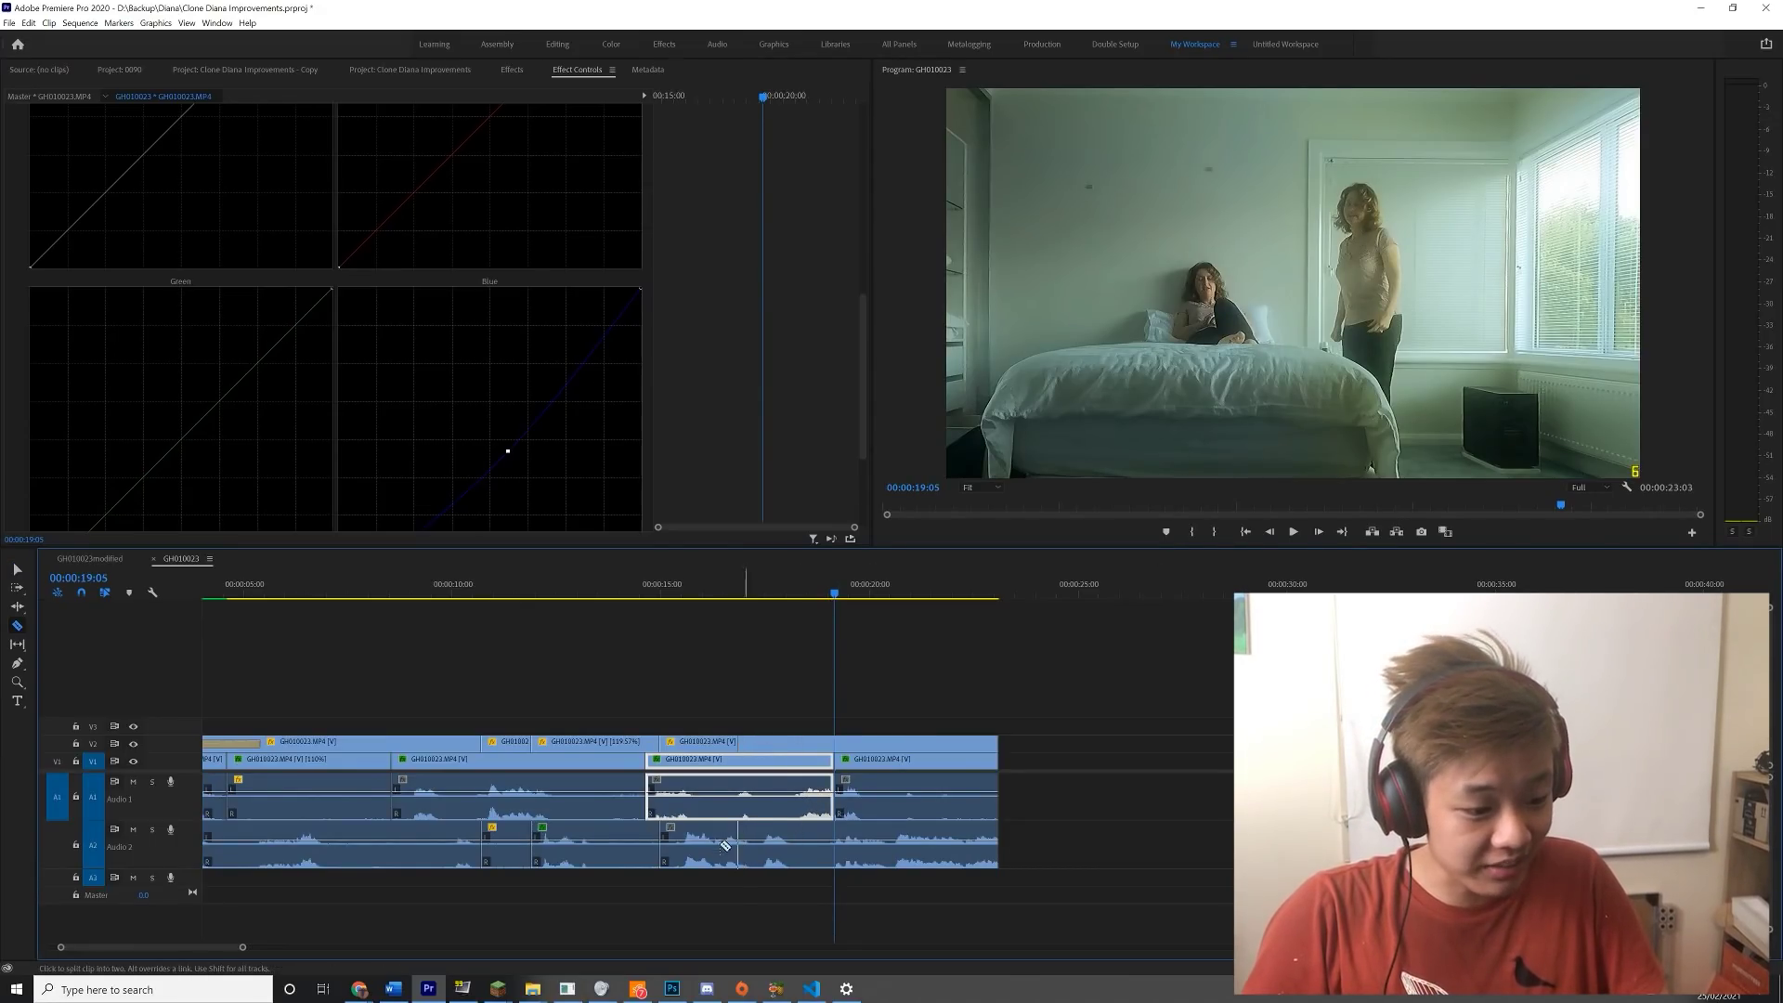
{"action": "left_click", "coordinate": [849, 787]}
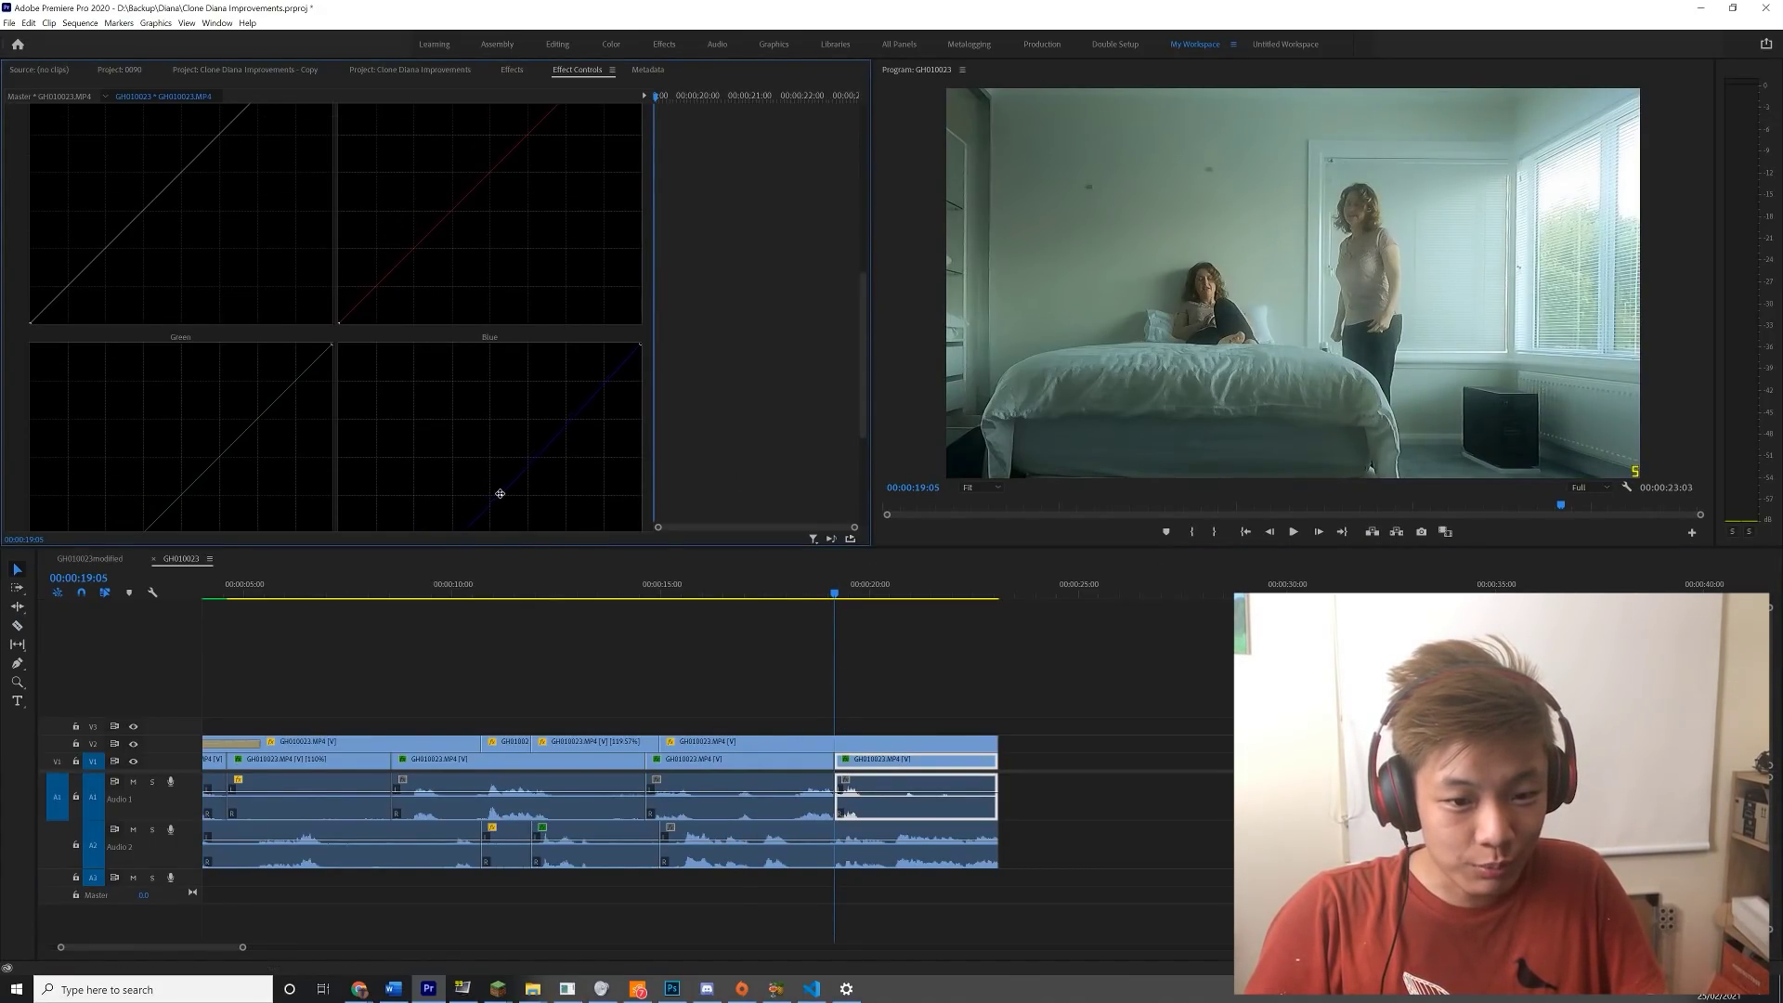
{"action": "scroll", "coordinate": [324, 574], "scroll_direction": "down", "scroll_amount": 3}
- Play and scrub the sequence from 00:00:14:09 to 00:00:18:18 to check the colour match across the V1 cuts
{"action": "left_click_drag", "start_coordinate": [437, 595], "coordinate": [699, 599]}
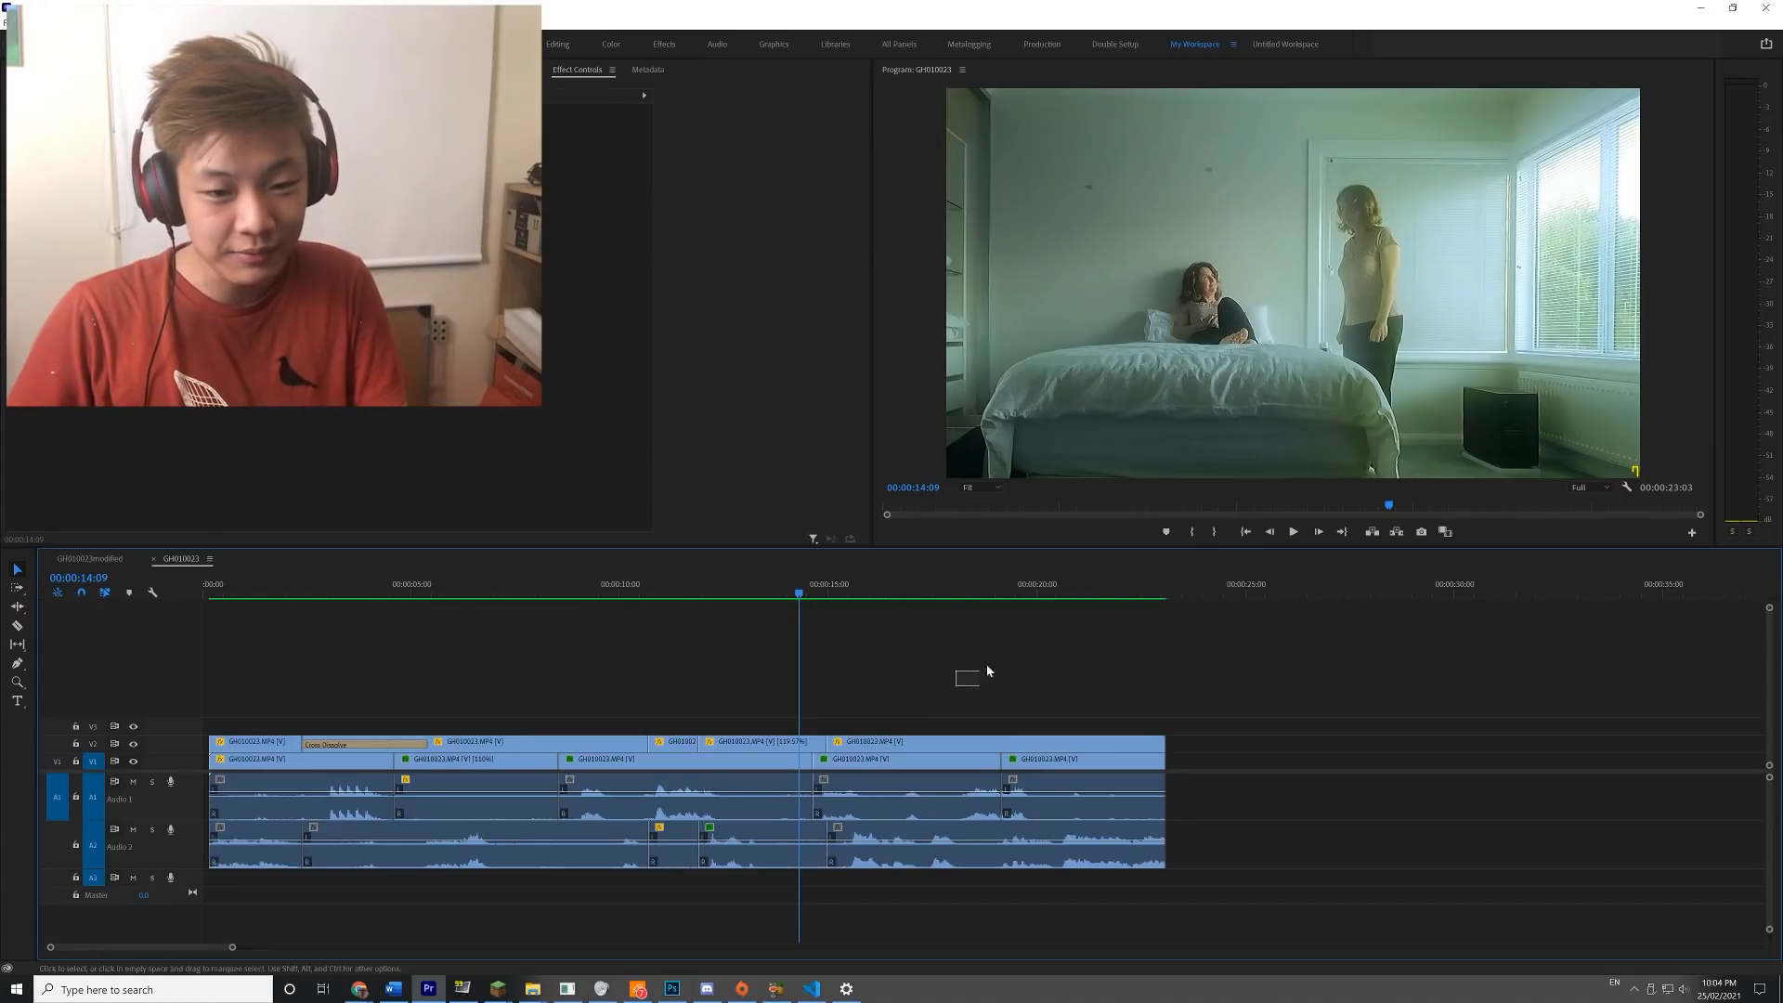
{"action": "key", "text": "space"}
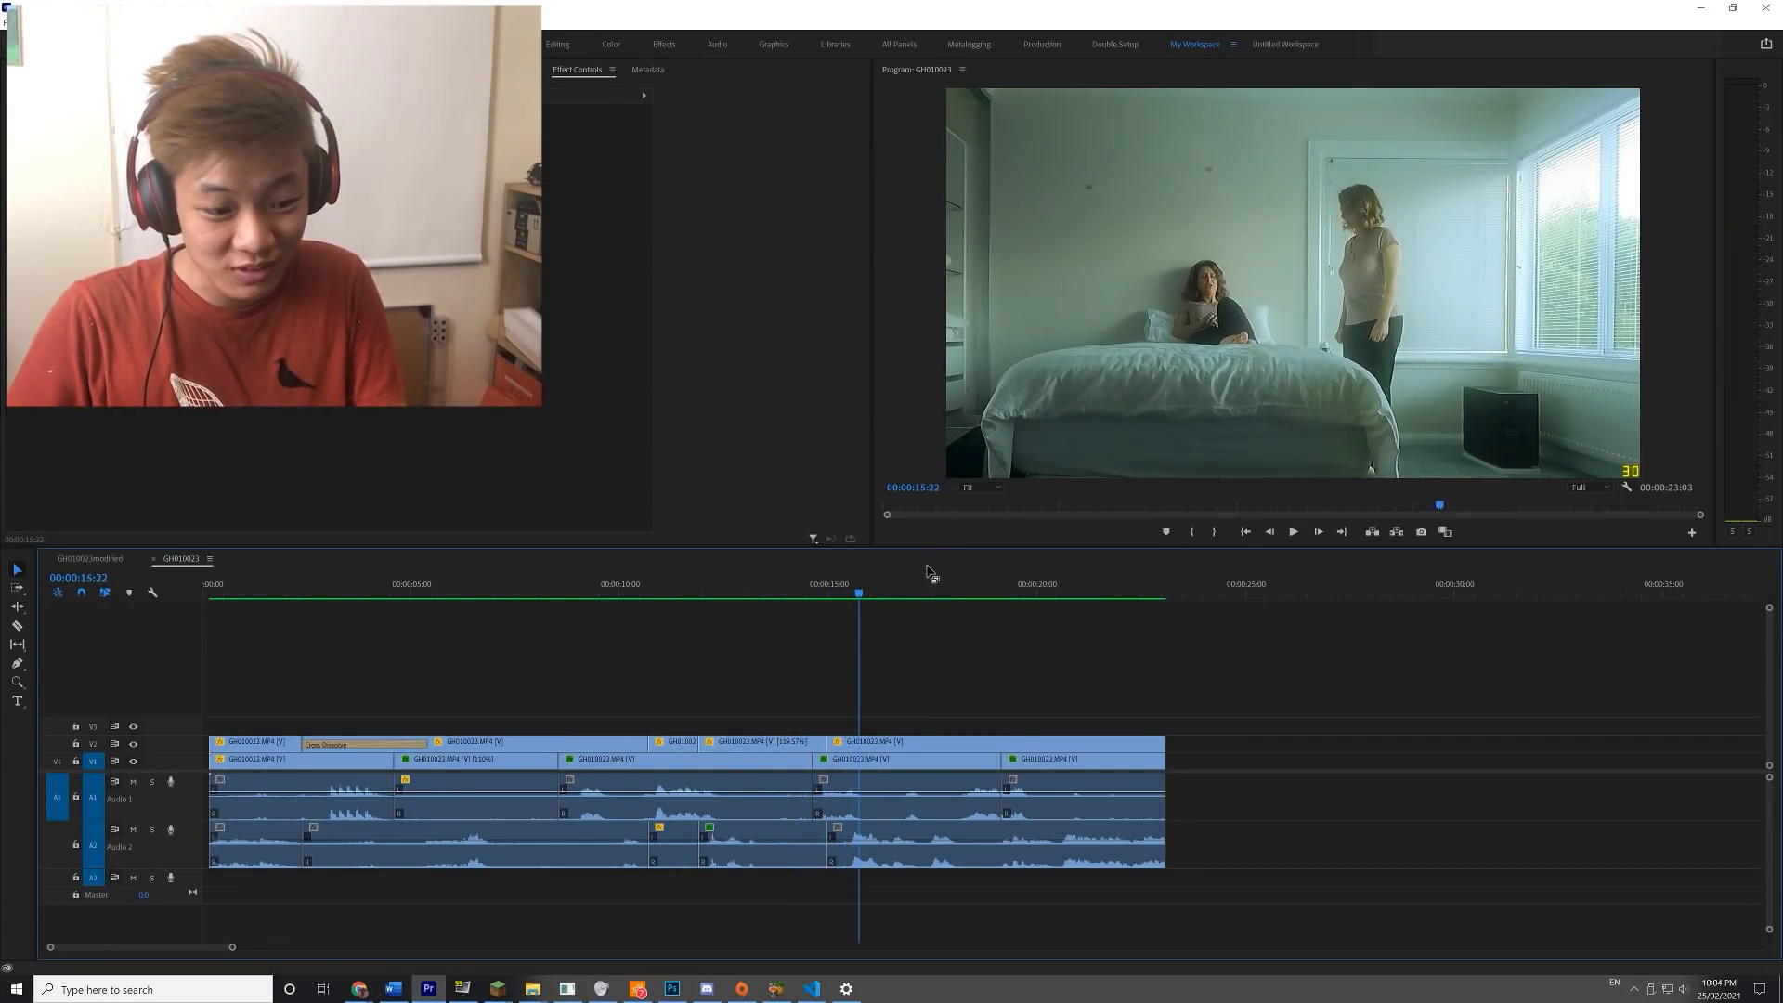
{"action": "key", "text": "space"}
{"action": "left_click_drag", "start_coordinate": [1003, 593], "coordinate": [980, 593]}
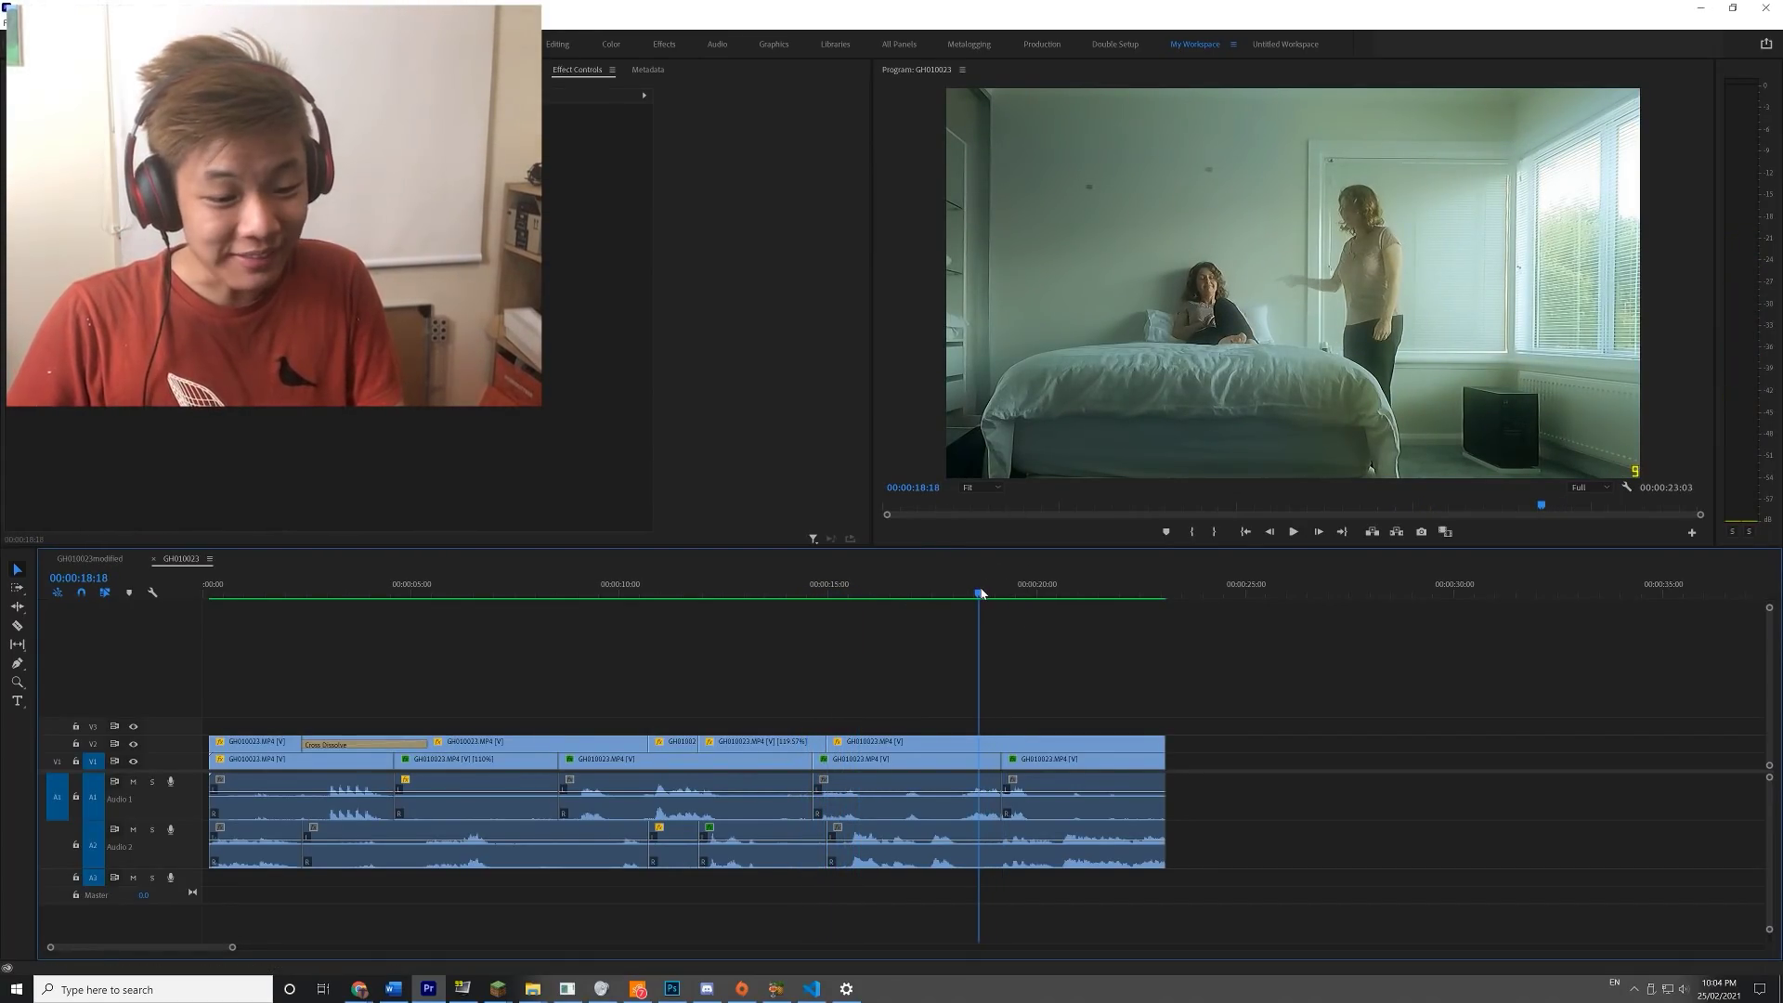
- Find the Cross Dissolve transition and add it on V1 at the cuts at 00:00:14:19 and 00:00:19:05
{"action": "key", "text": "space"}
{"action": "key", "text": "space"}
{"action": "left_click", "coordinate": [966, 760]}
{"action": "left_click", "coordinate": [1033, 762], "text": "shift"}
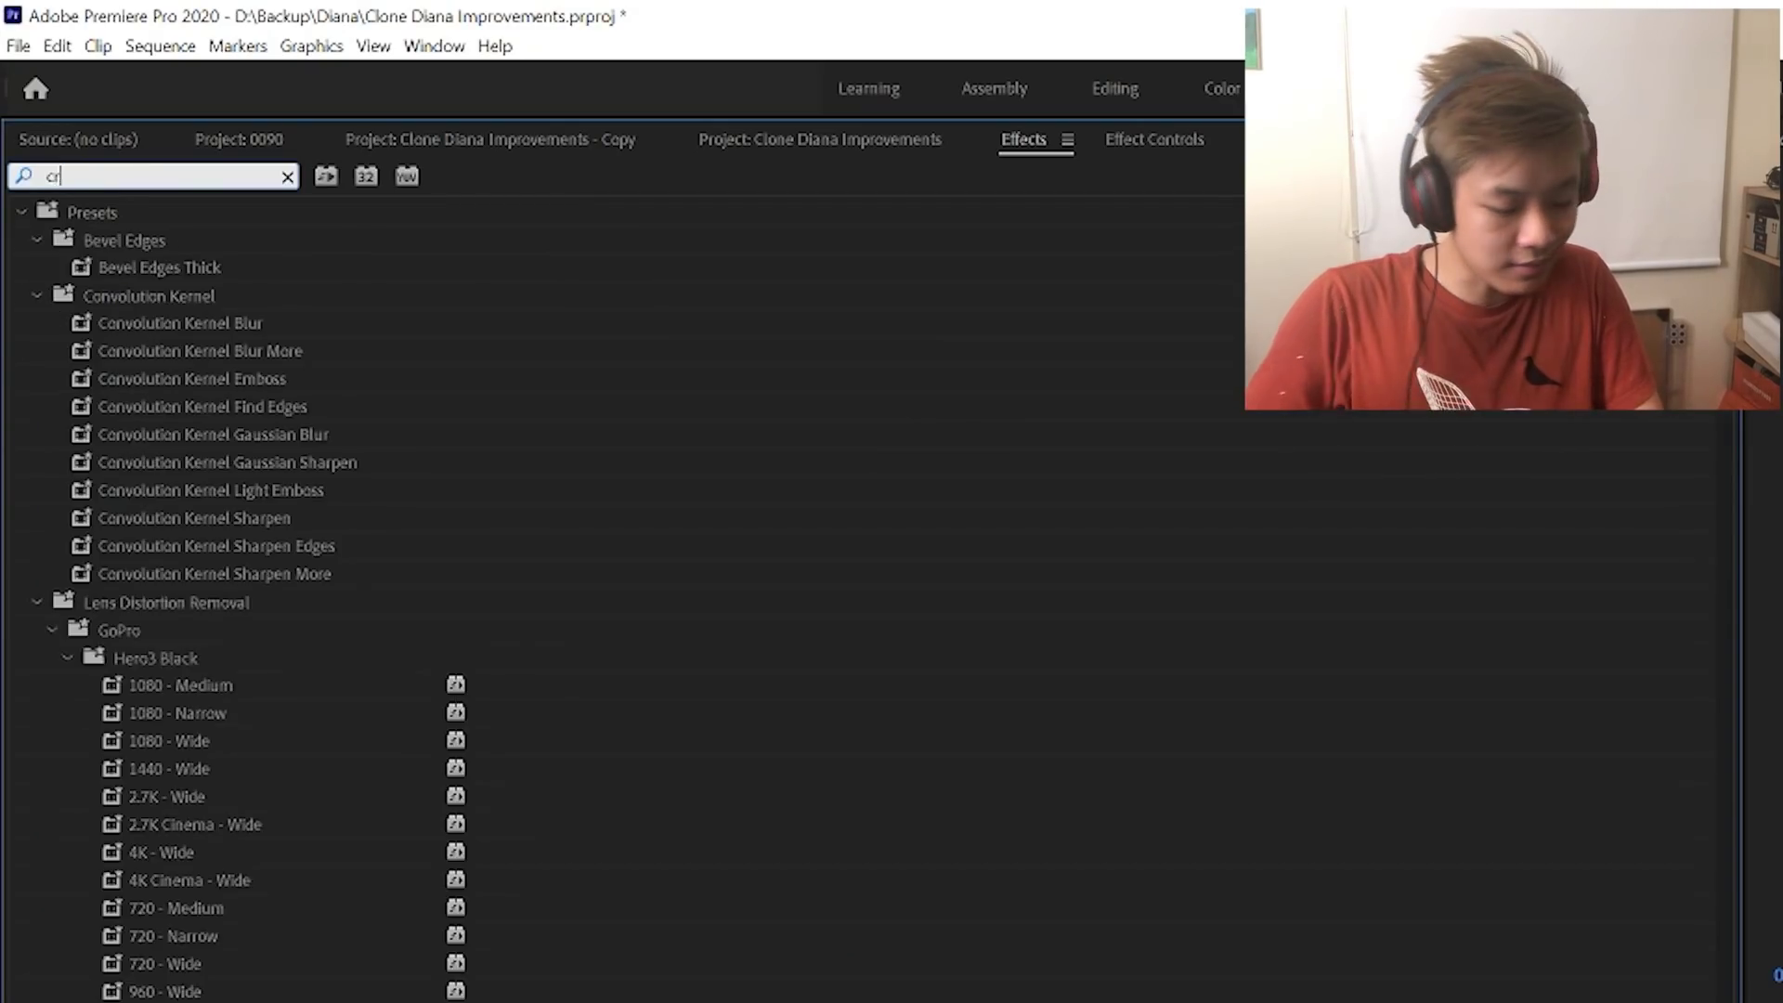
{"action": "type", "text": "oss d"}
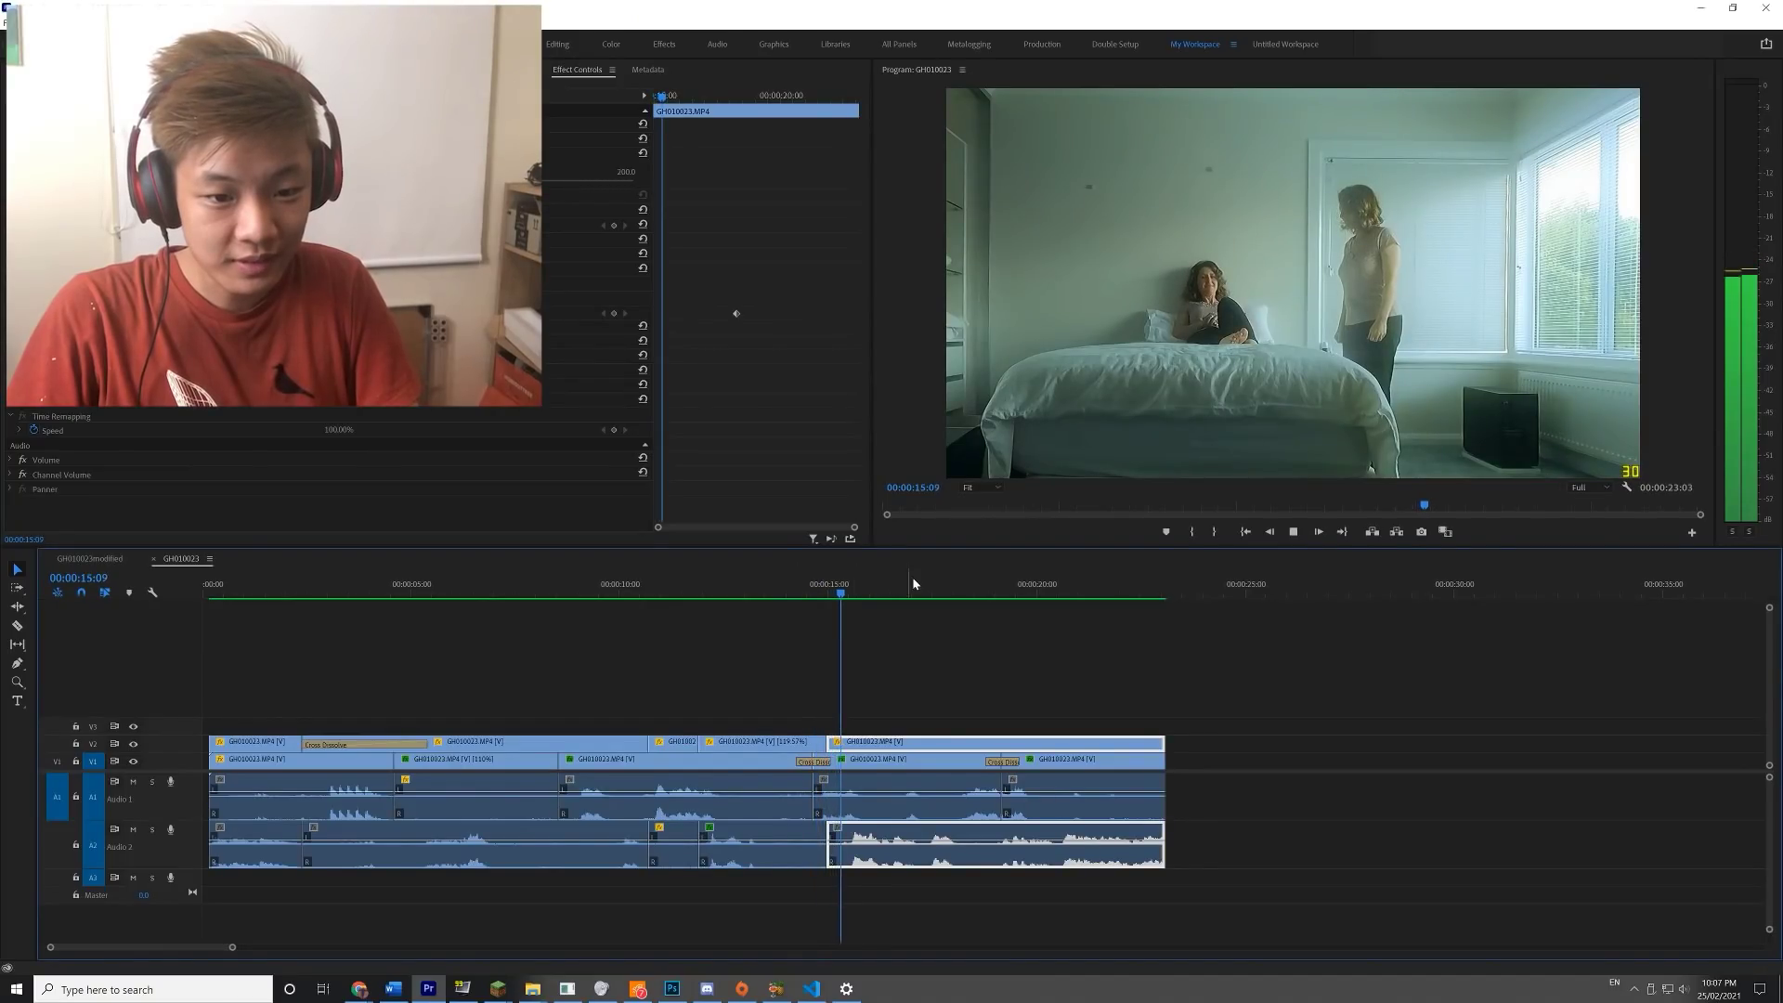
{"action": "left_click", "coordinate": [975, 590]}
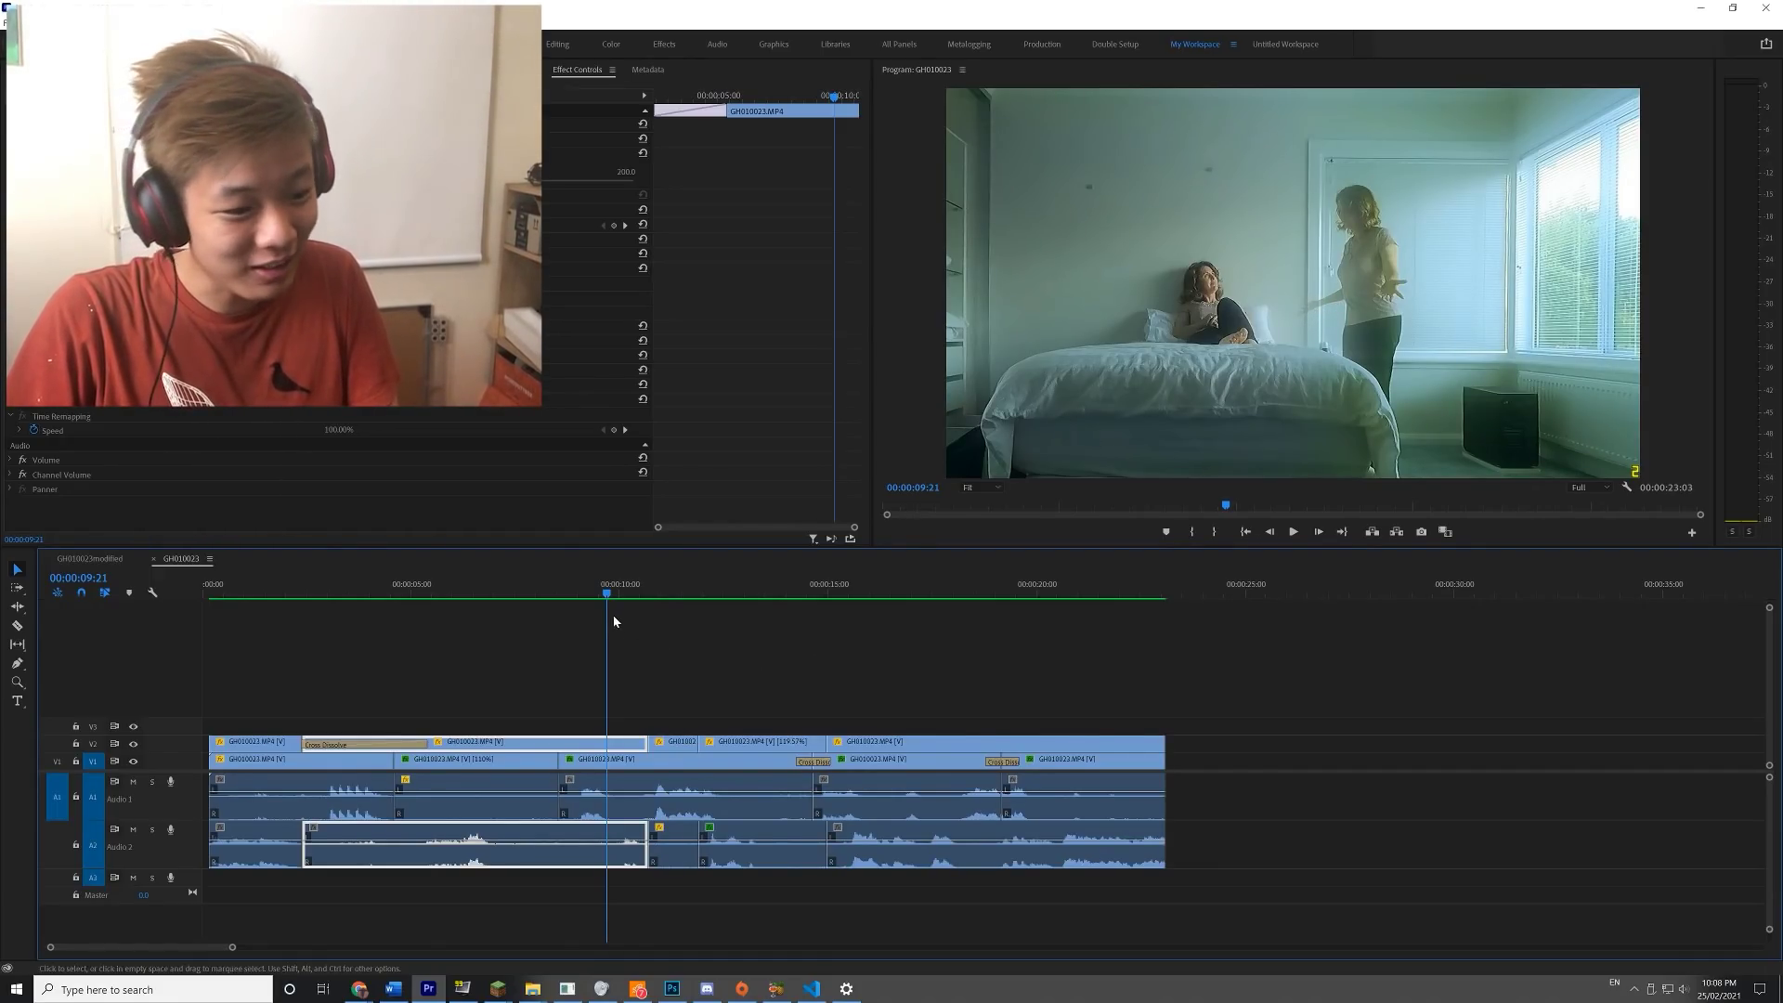
- Set the Mask Feather of the second V2 clip's opacity mask to 100
{"action": "left_click_drag", "start_coordinate": [607, 595], "coordinate": [724, 599]}
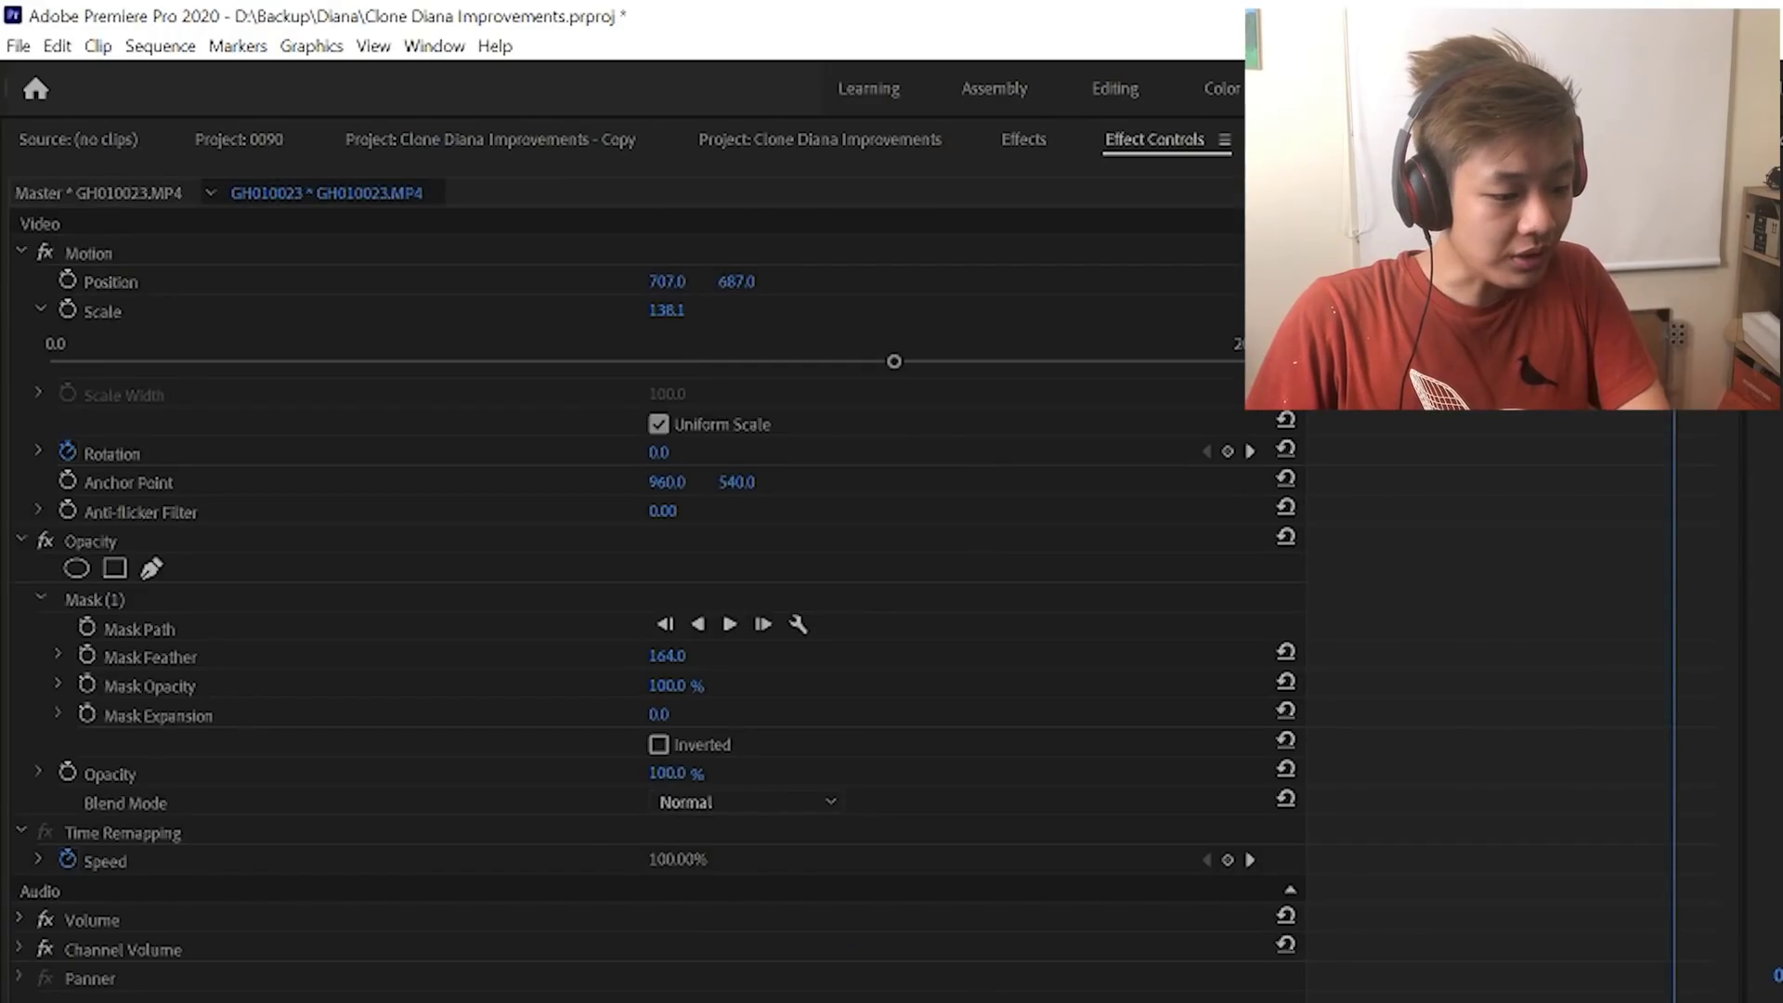
{"action": "left_click", "coordinate": [687, 655]}
{"action": "key", "text": "Return"}
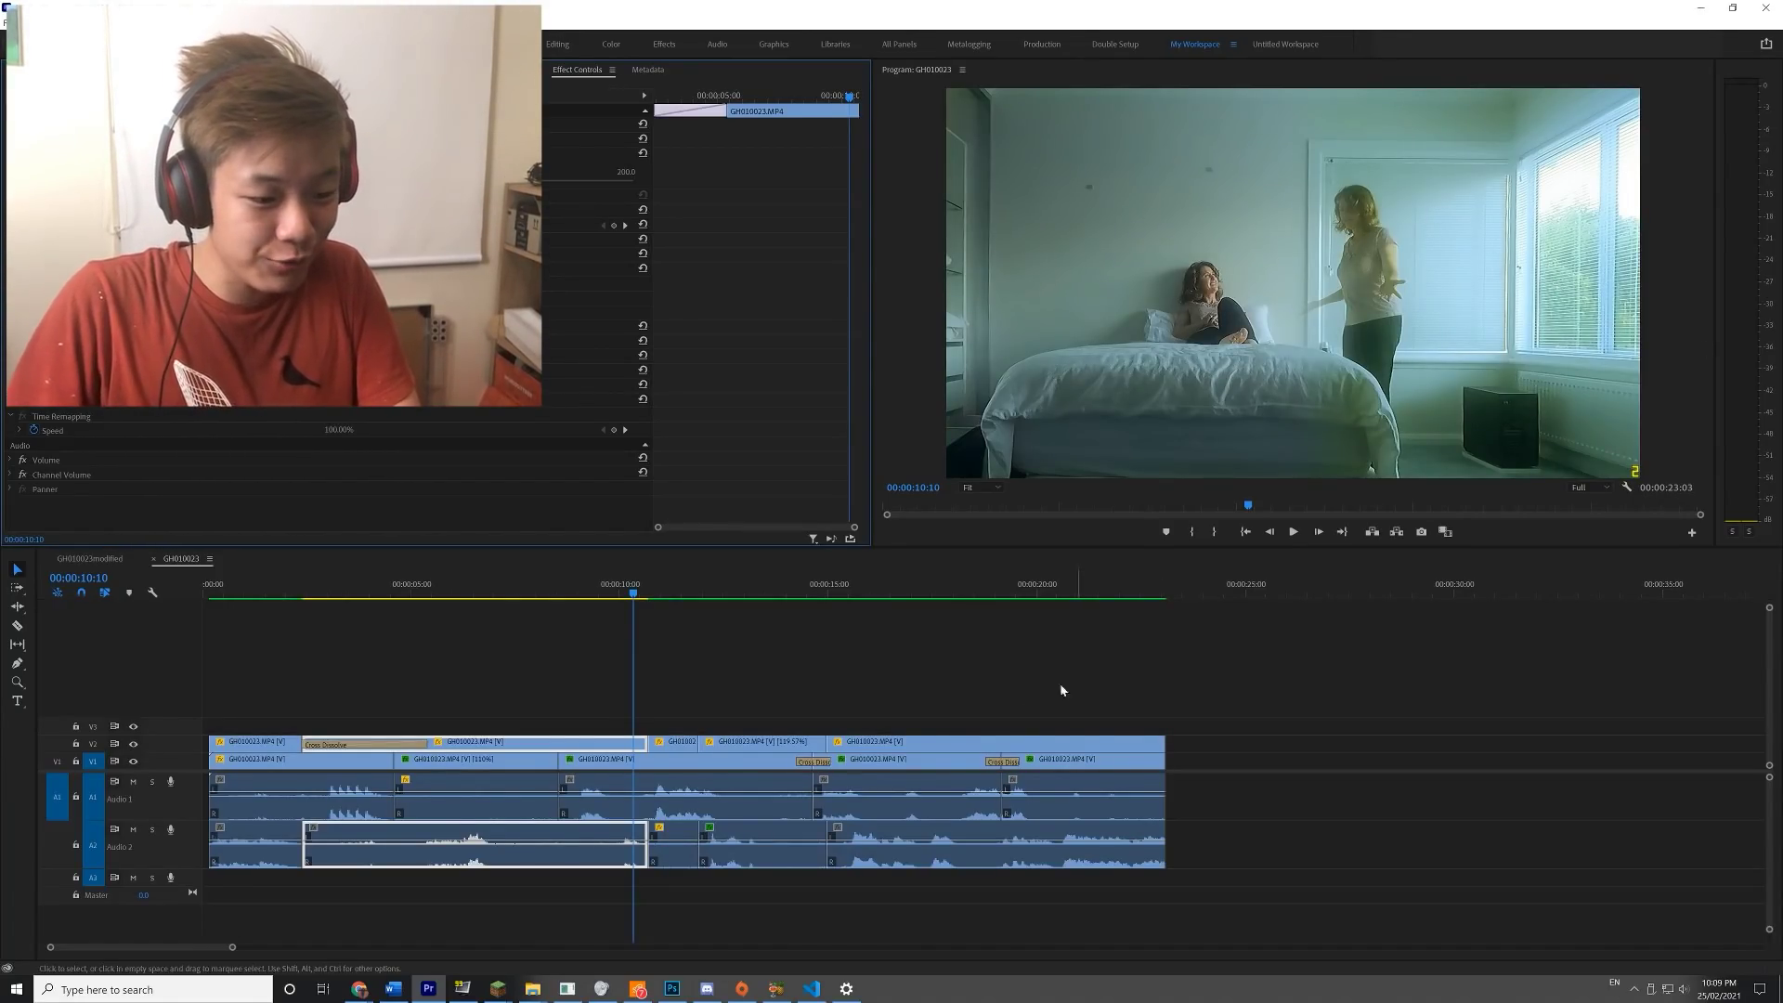
{"action": "left_click", "coordinate": [679, 743]}
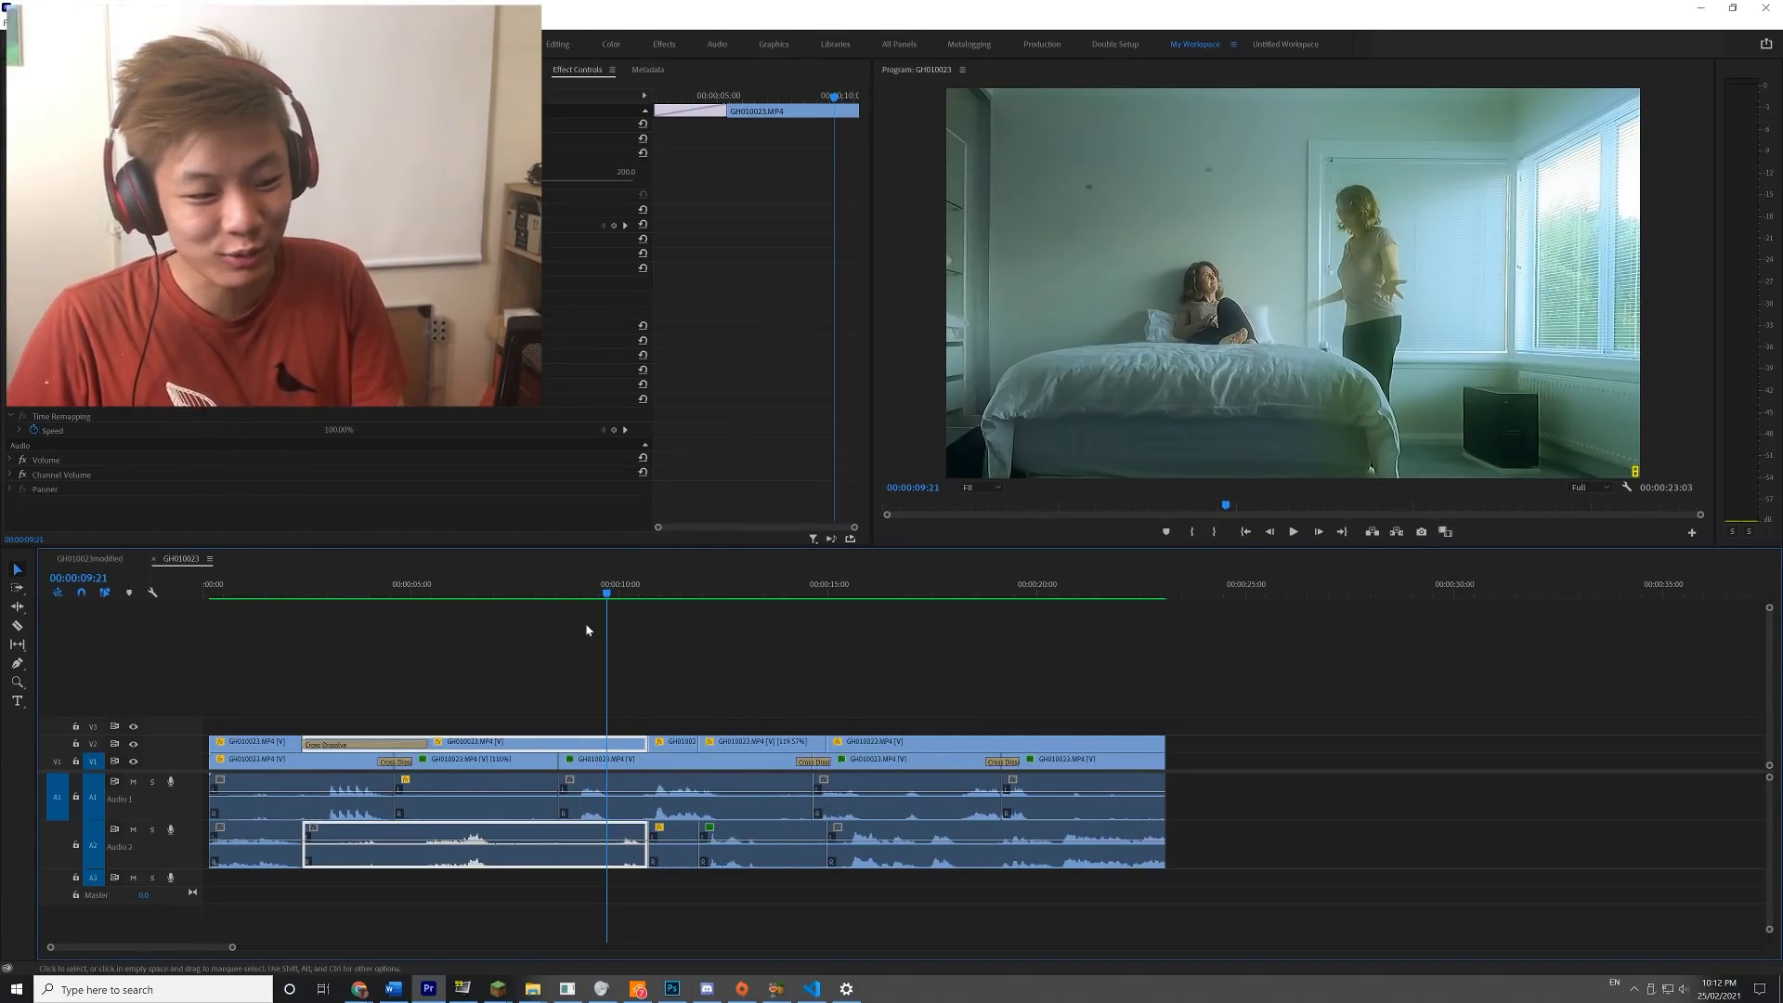
- Animate the Mask Path of the second V2 clip with keyframes up to 00:00:08:19, keeping the mask edge clear of the standing woman's hand
{"action": "left_click", "coordinate": [536, 592]}
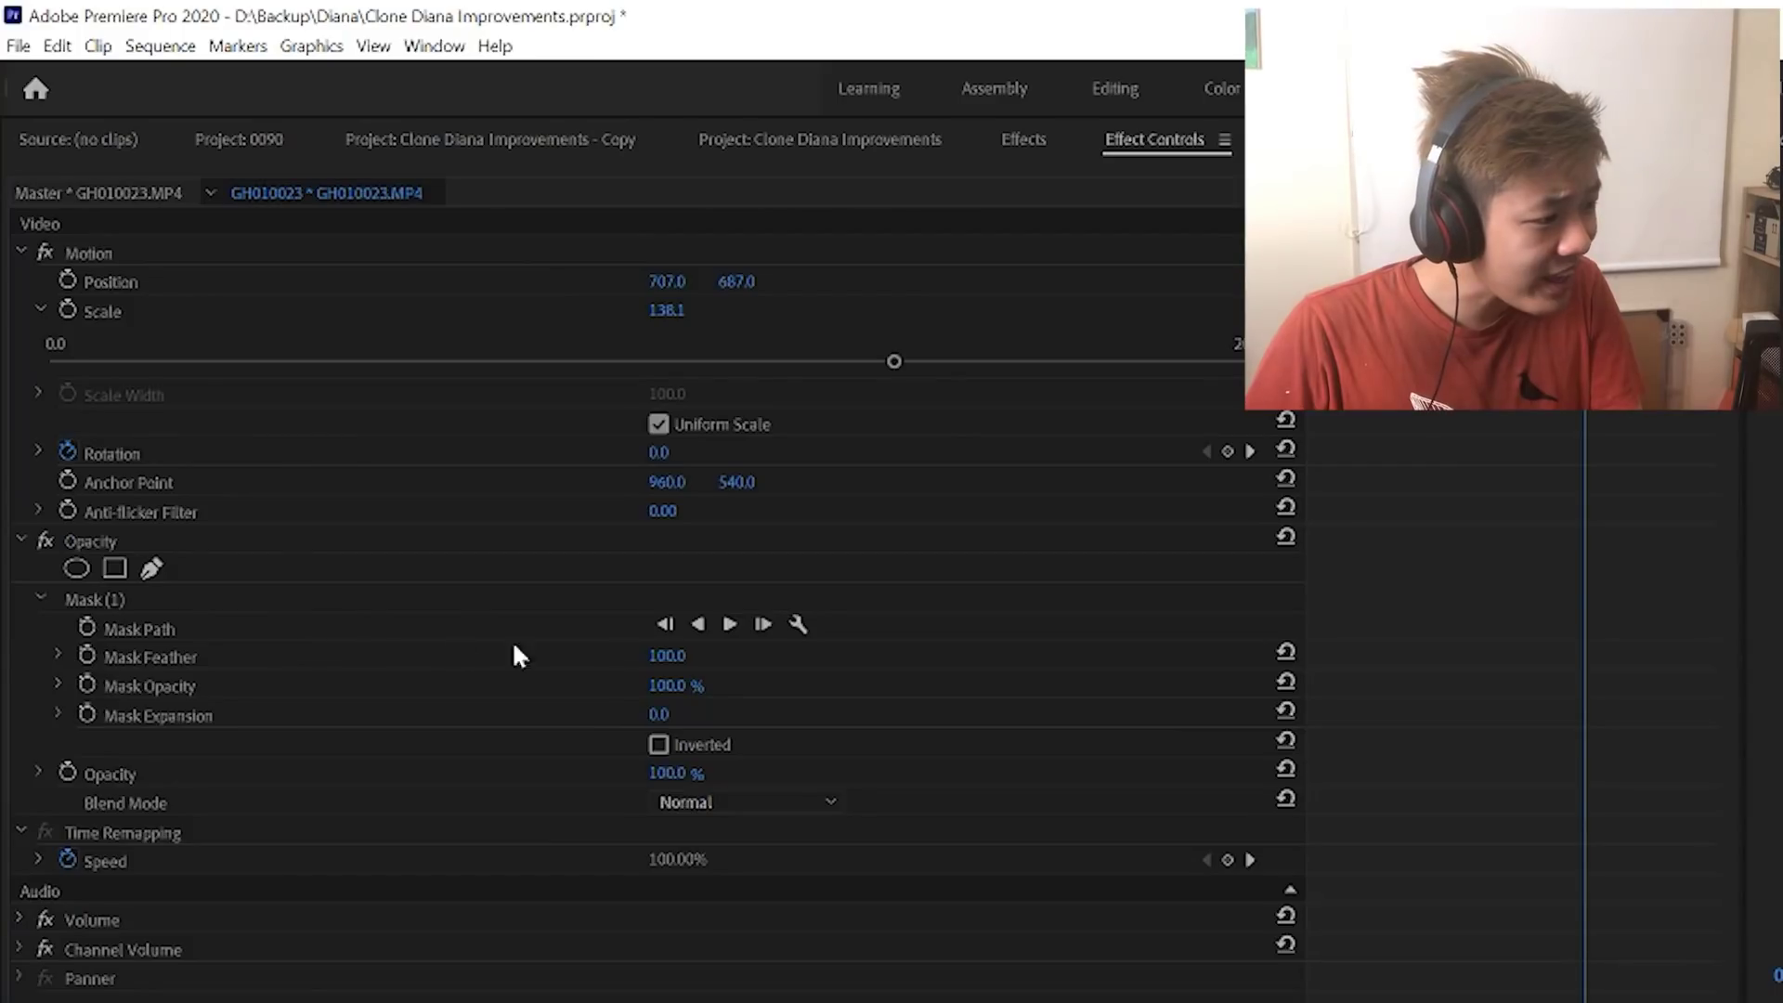
{"action": "left_click", "coordinate": [87, 629]}
{"action": "left_click_drag", "start_coordinate": [1301, 756], "coordinate": [1069, 756]}
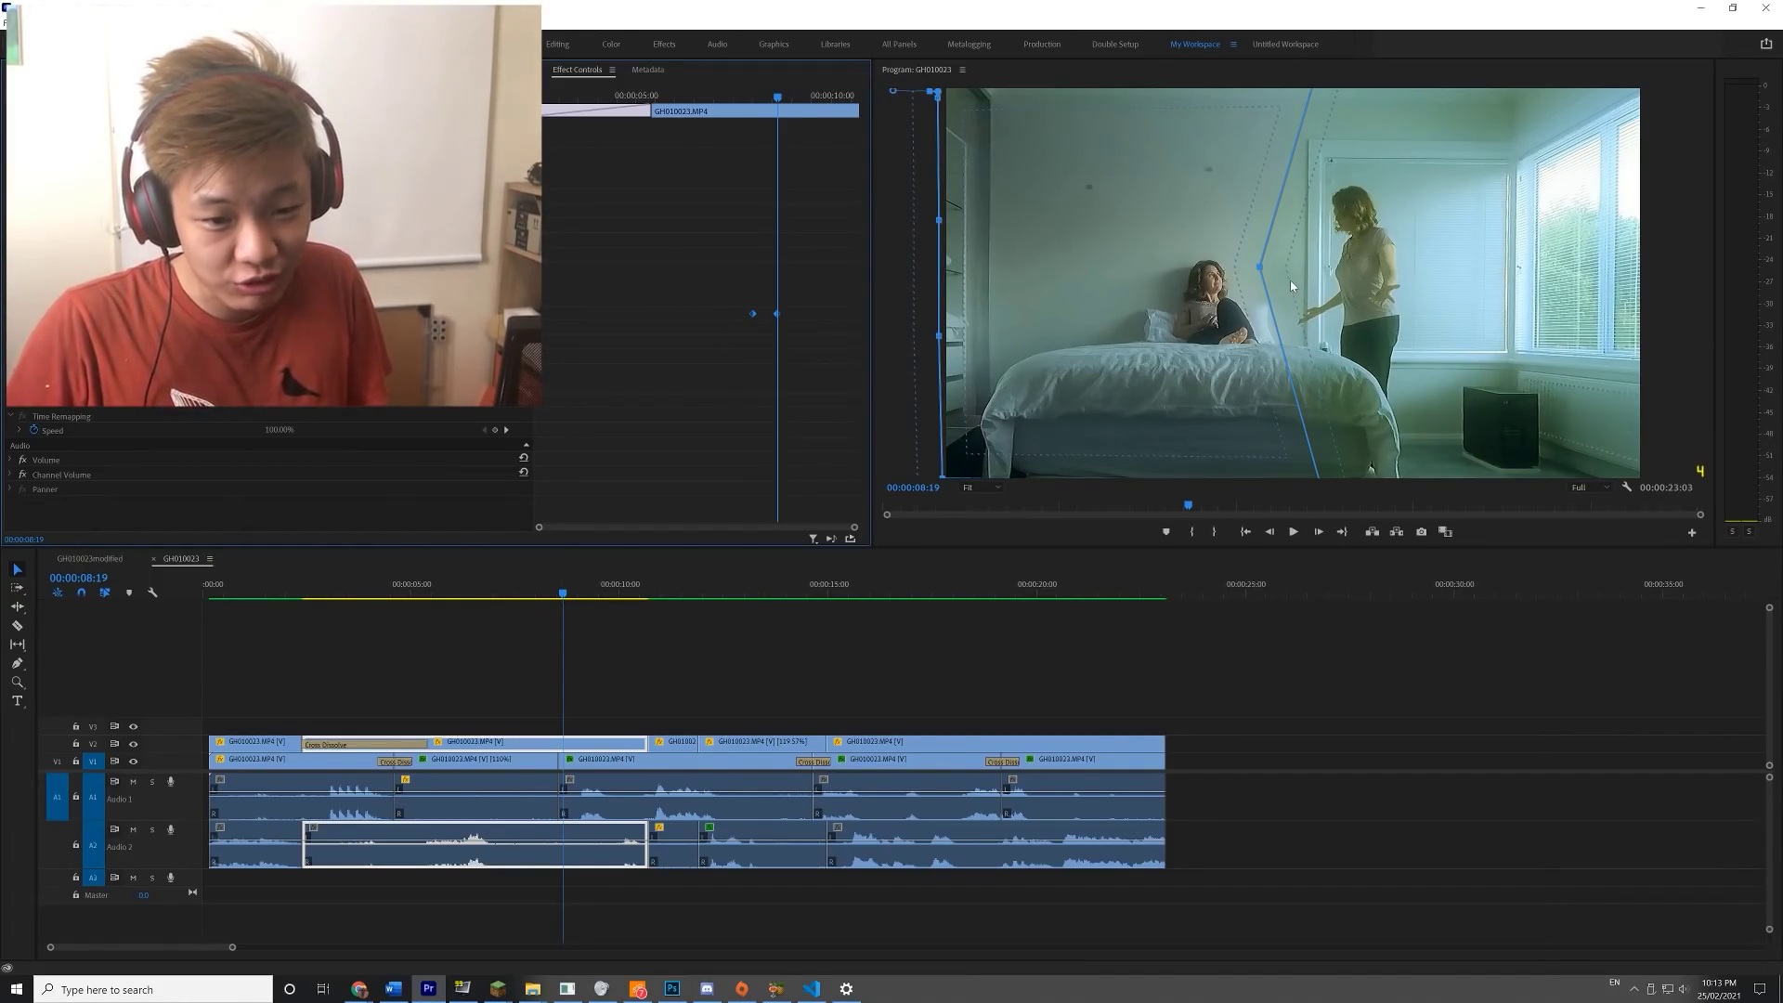
{"action": "left_click_drag", "start_coordinate": [563, 594], "coordinate": [565, 595]}
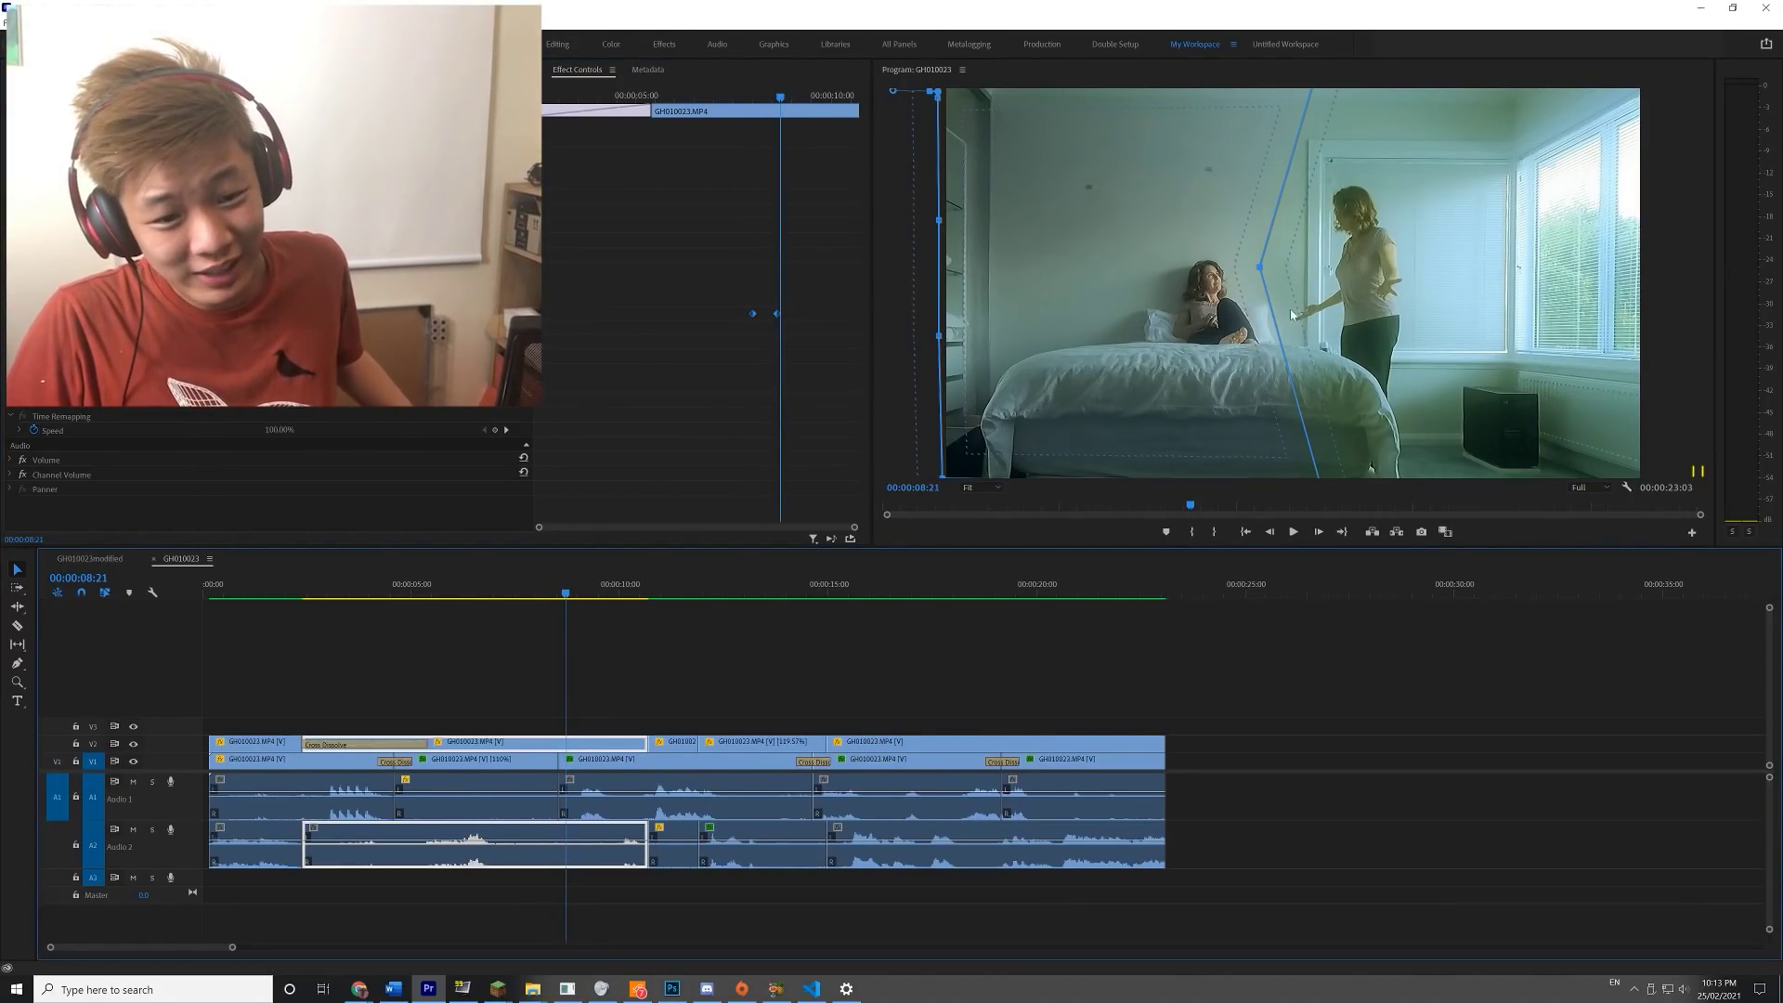
- Reposition the middle point of the mask's inner edge on the V2 clips at 00:00:11:01 and 00:00:13:22
{"action": "left_click", "coordinate": [1267, 309]}
{"action": "key", "text": "Down"}
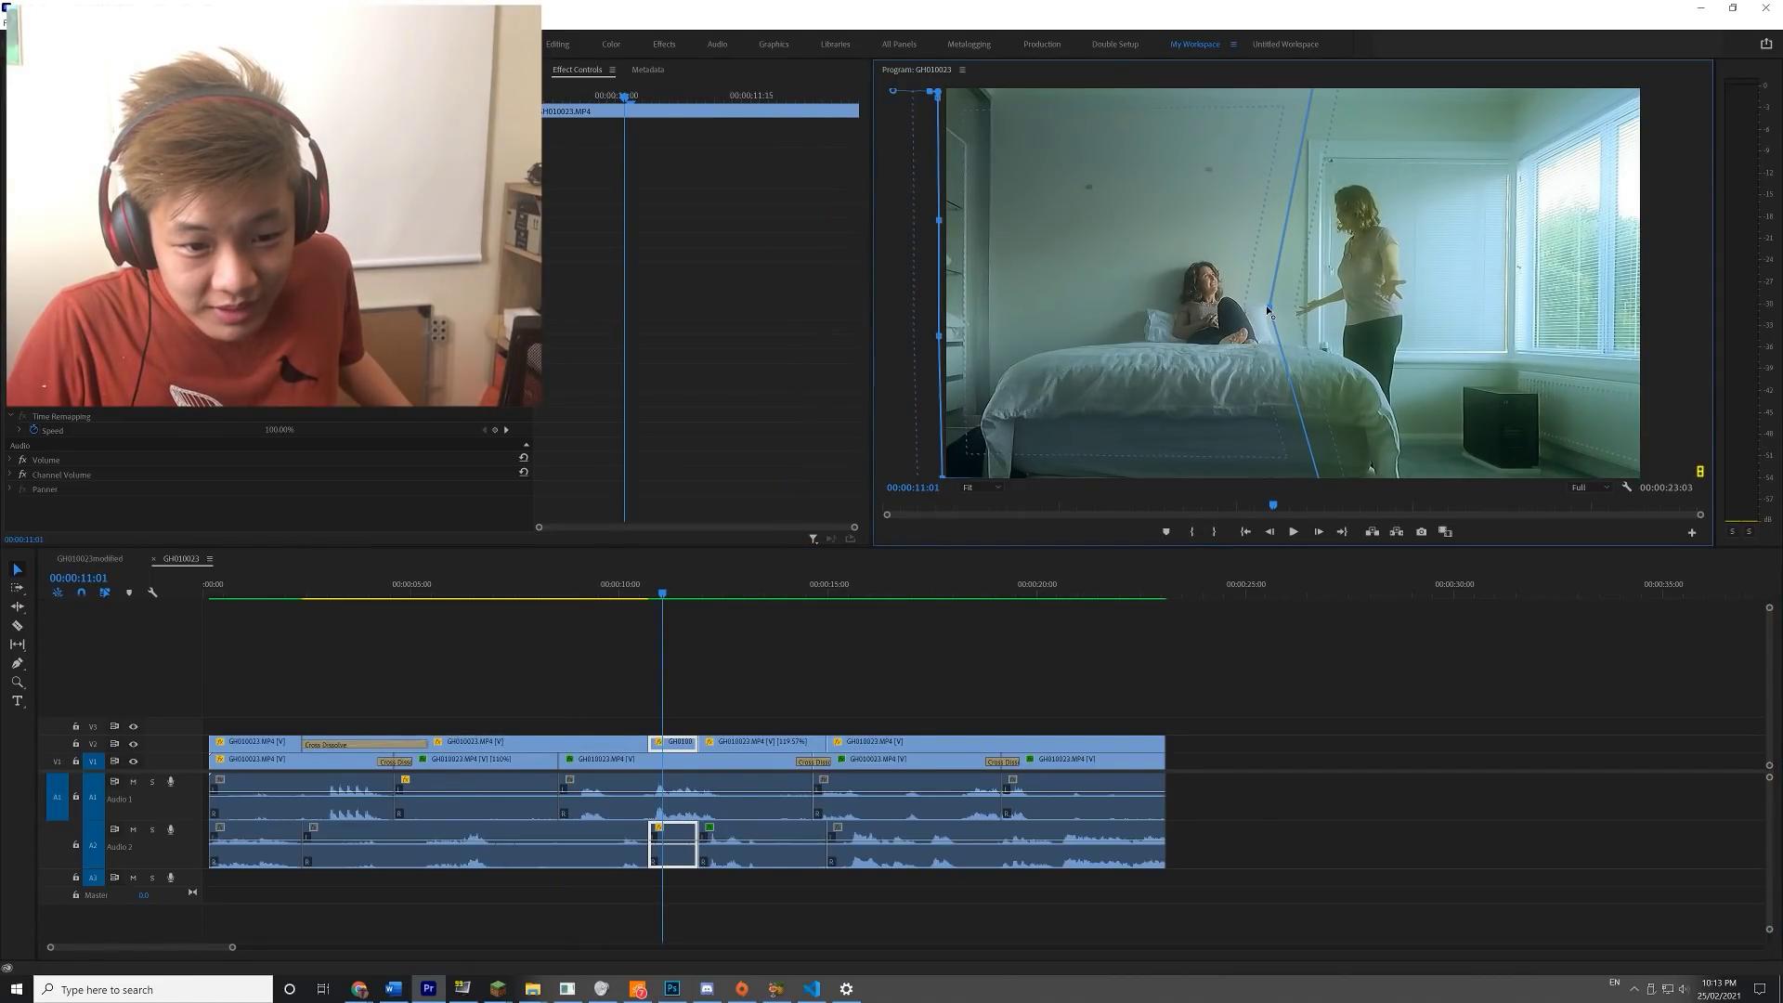
{"action": "key", "text": "Down"}
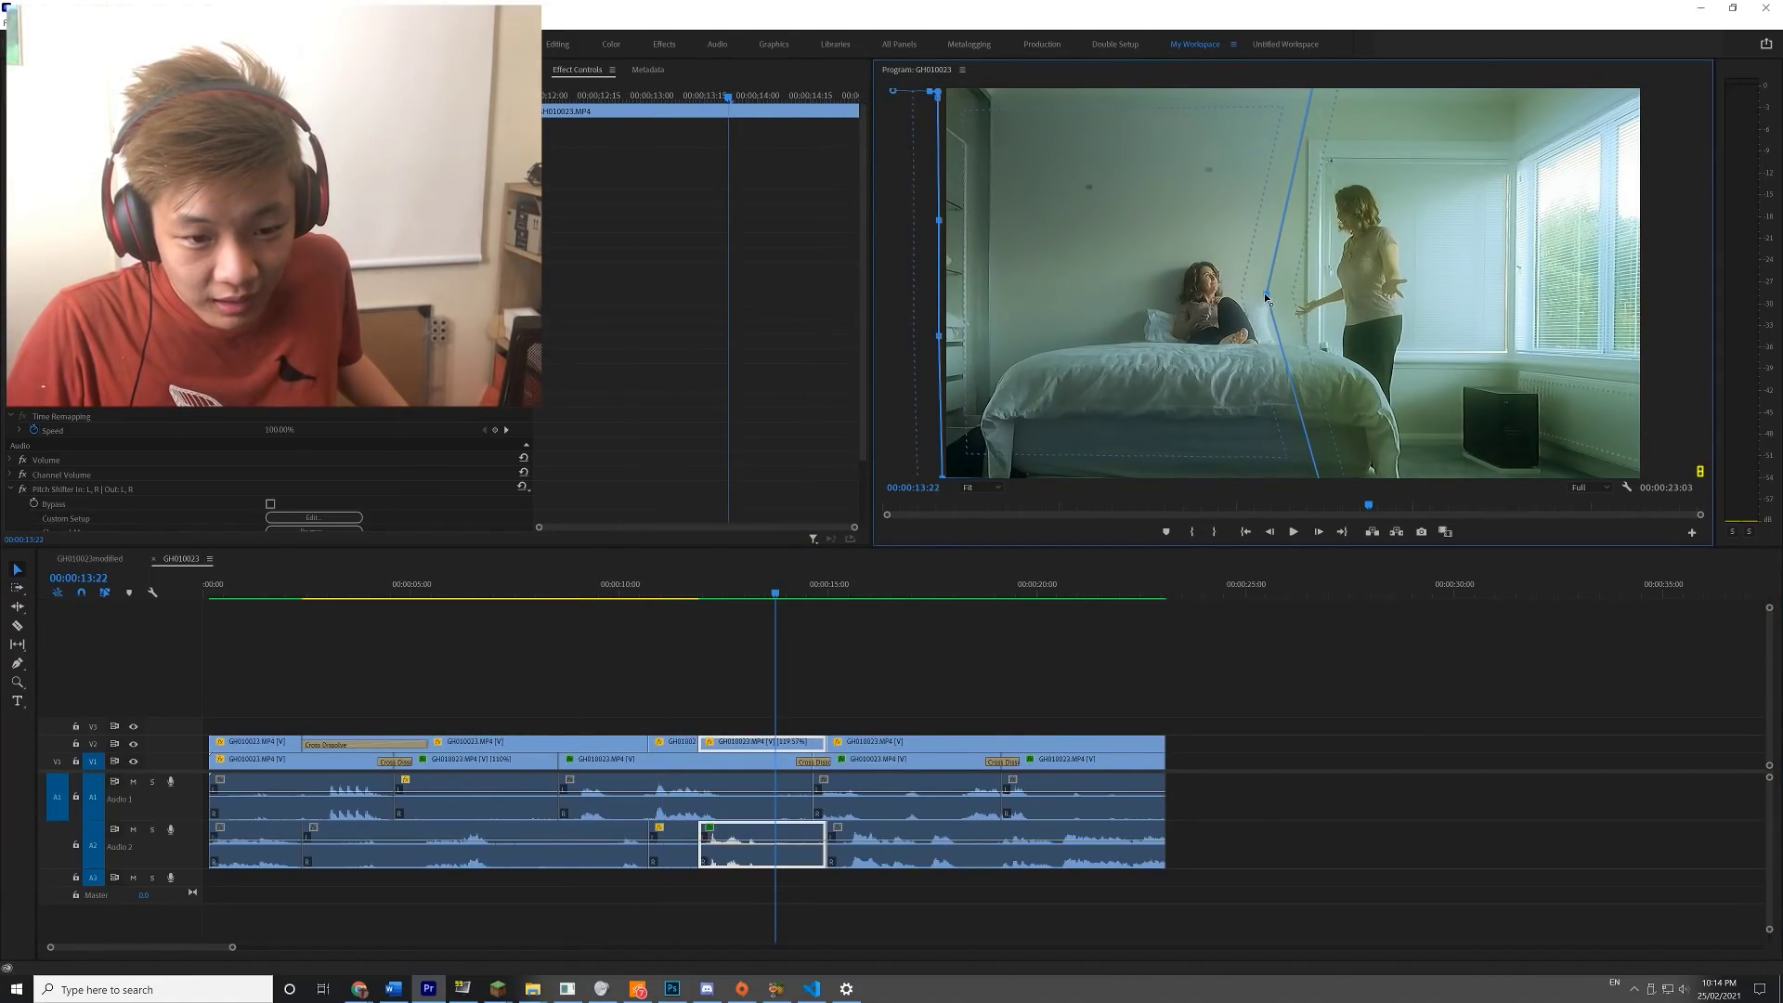
- Animate the last V2 clip's mask path from about 00:00:18:06, moving its middle edge point clear of the pointing hand by 00:00:18:16
{"action": "left_click", "coordinate": [962, 587]}
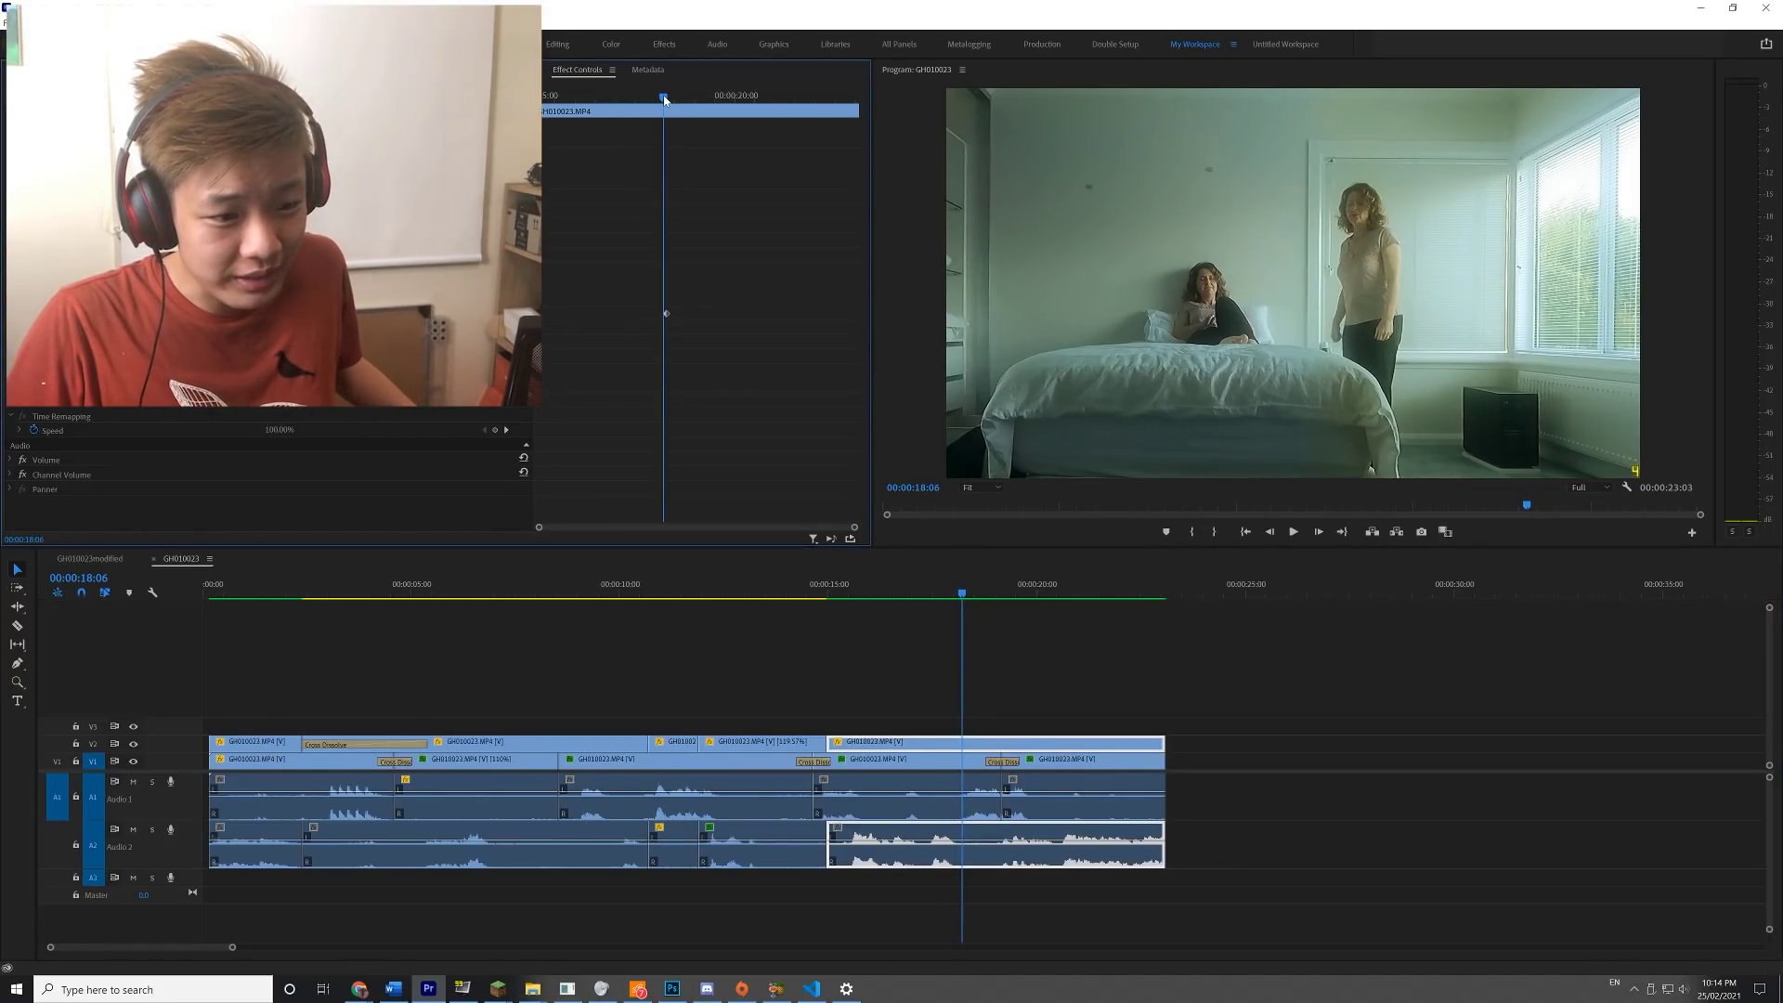
{"action": "left_click", "coordinate": [959, 595]}
{"action": "left_click", "coordinate": [1255, 272]}
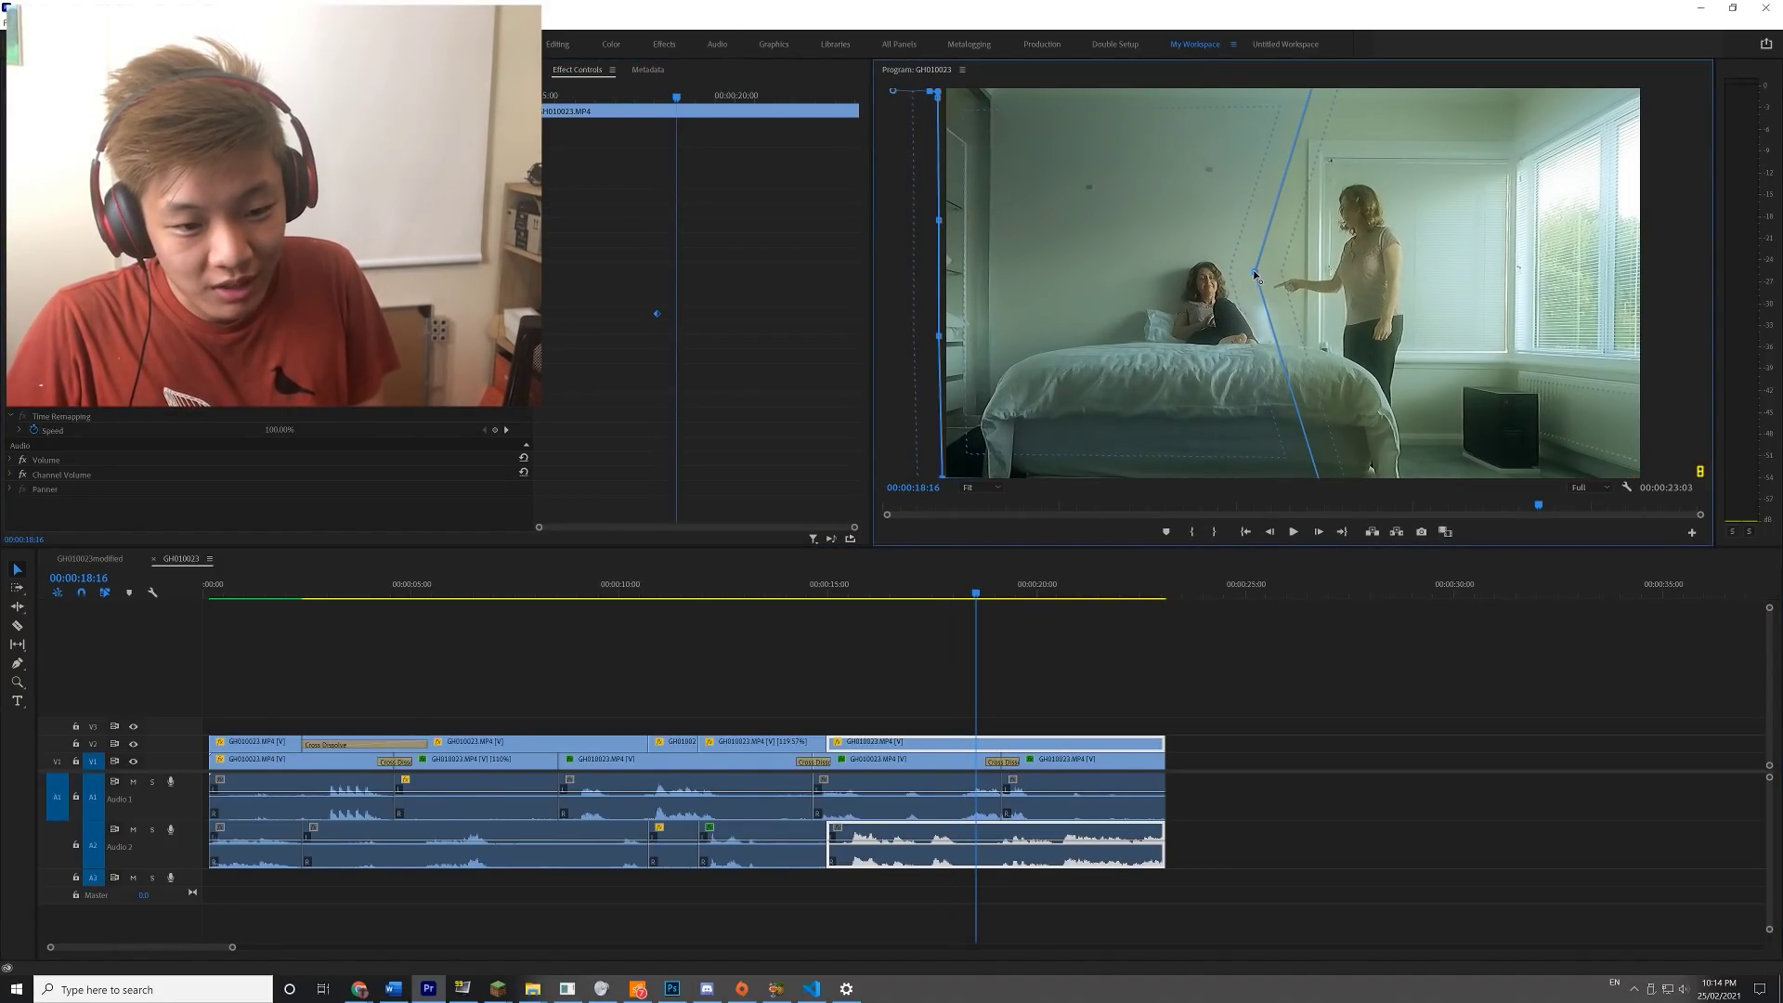
{"action": "left_click", "coordinate": [984, 603]}
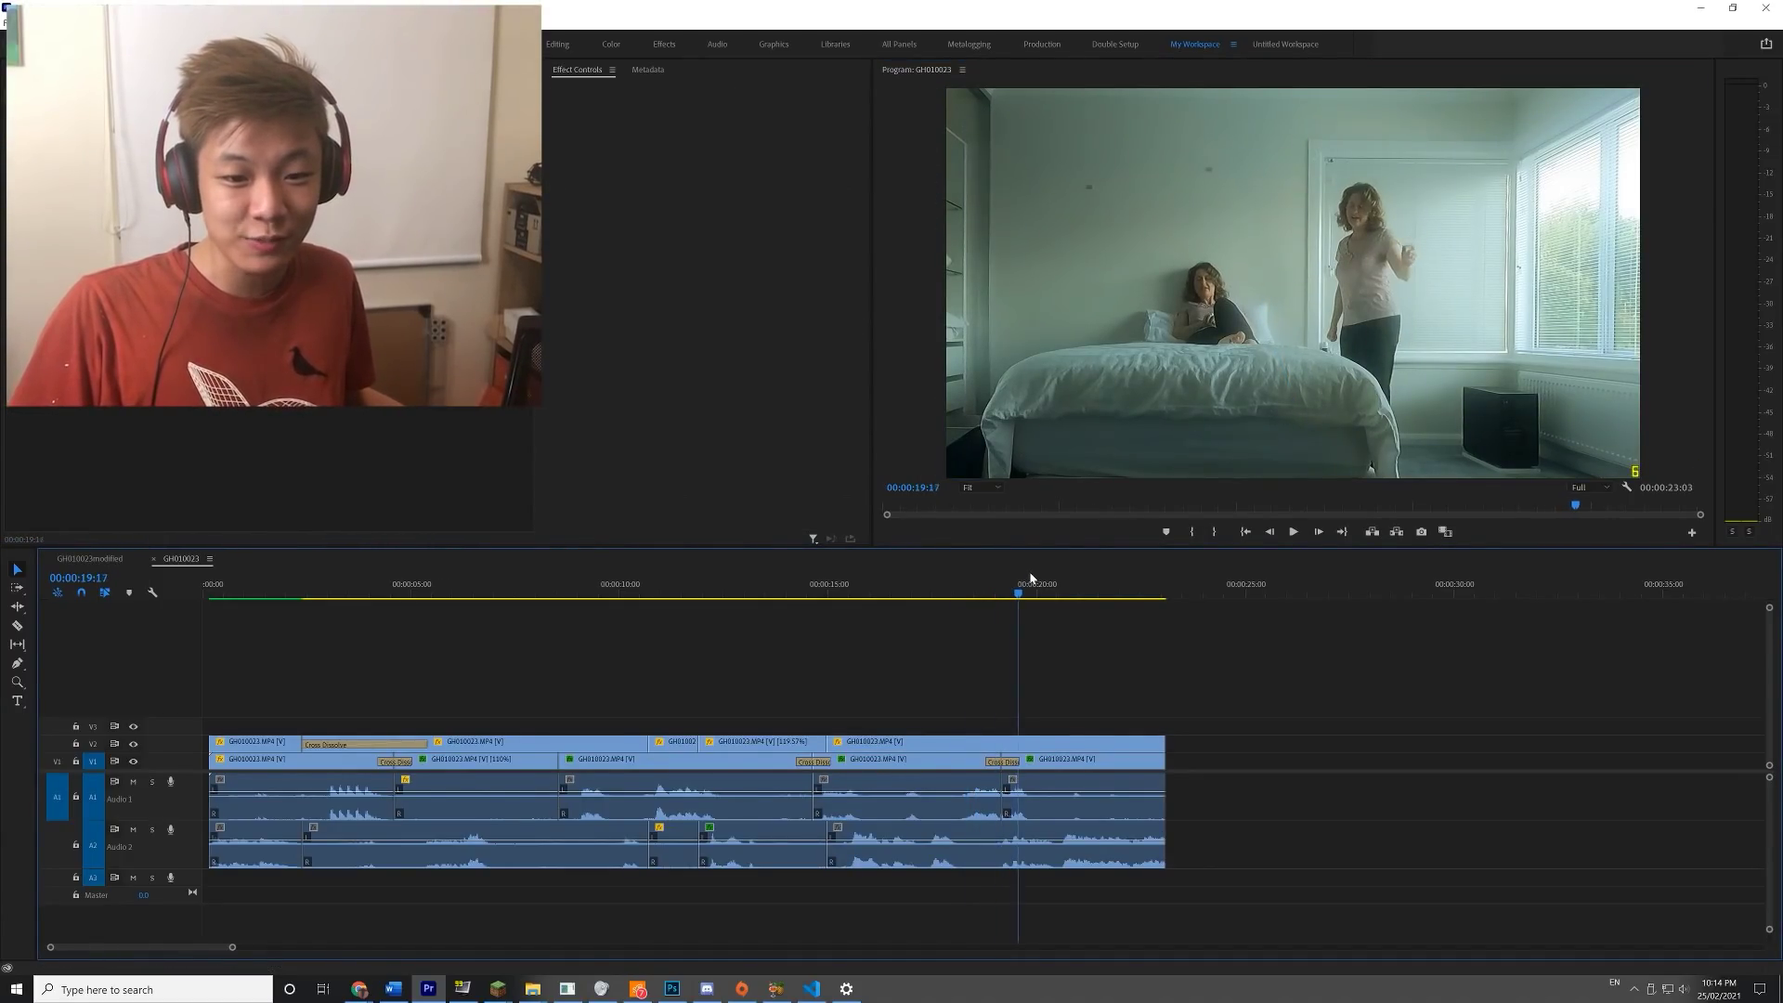
- Apply the default video and audio transitions to the start of the opening clips and the end of the closing clips on both tracks
{"action": "left_click_drag", "start_coordinate": [1046, 580], "coordinate": [1077, 621]}
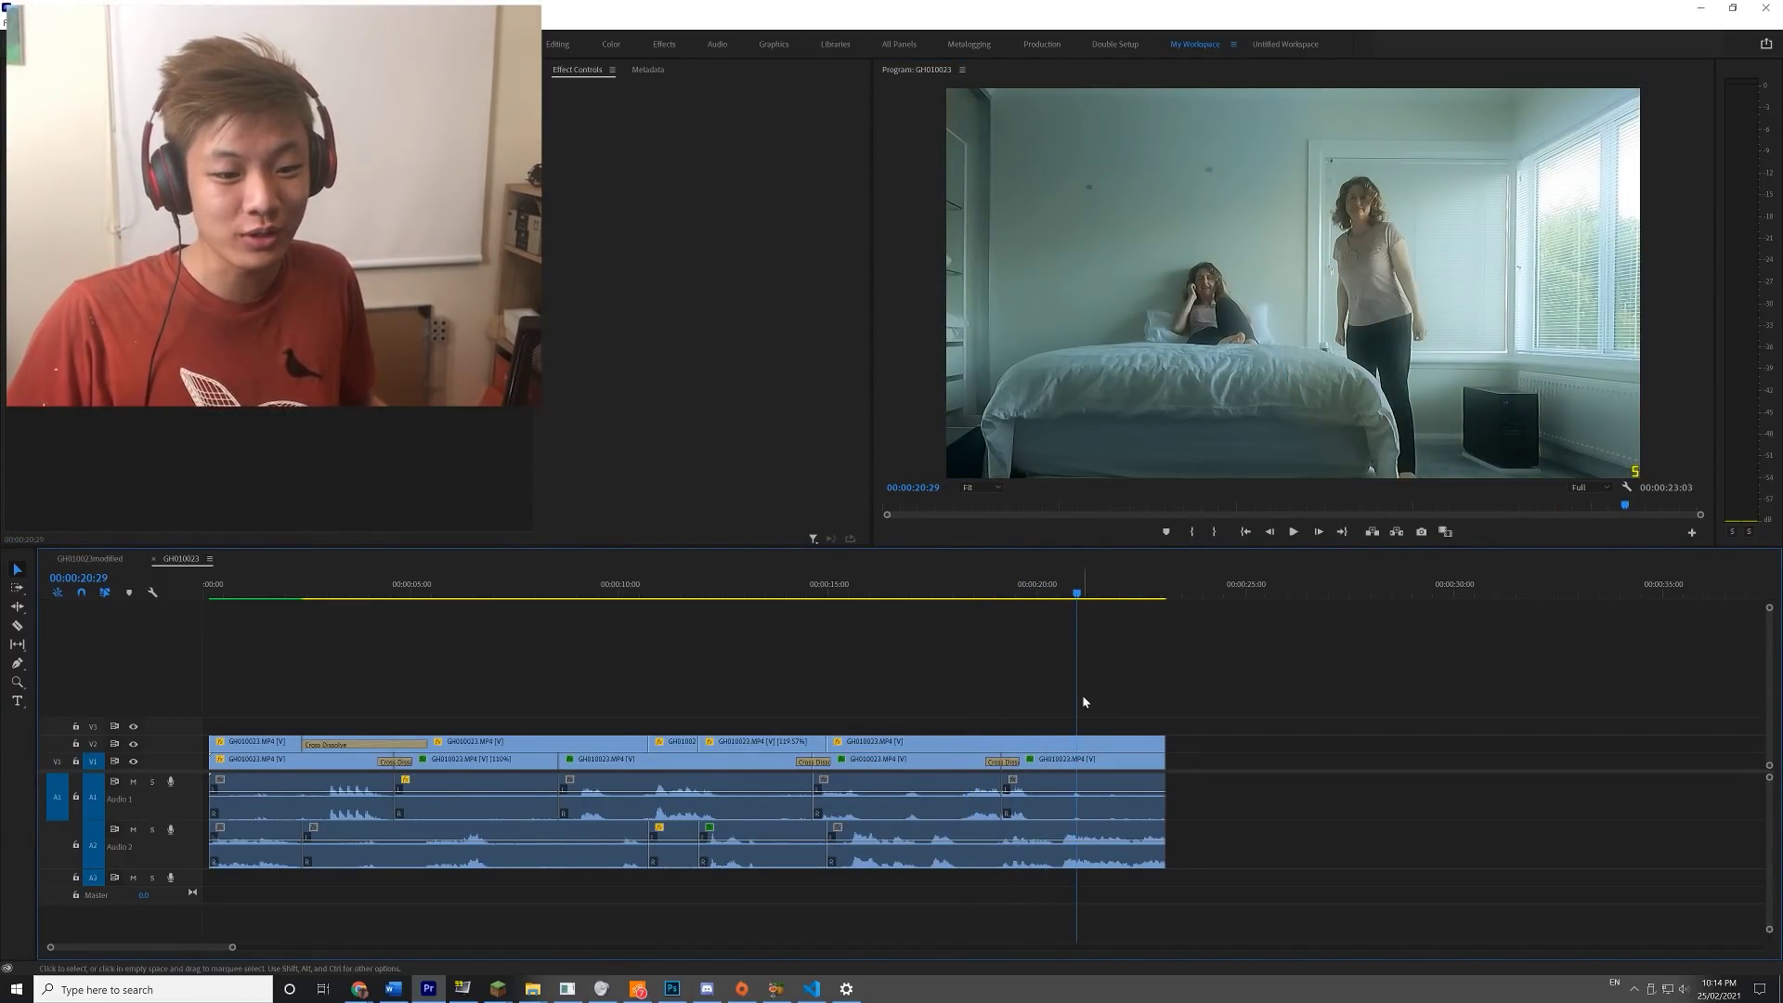
{"action": "left_click_drag", "start_coordinate": [1131, 686], "coordinate": [1199, 924]}
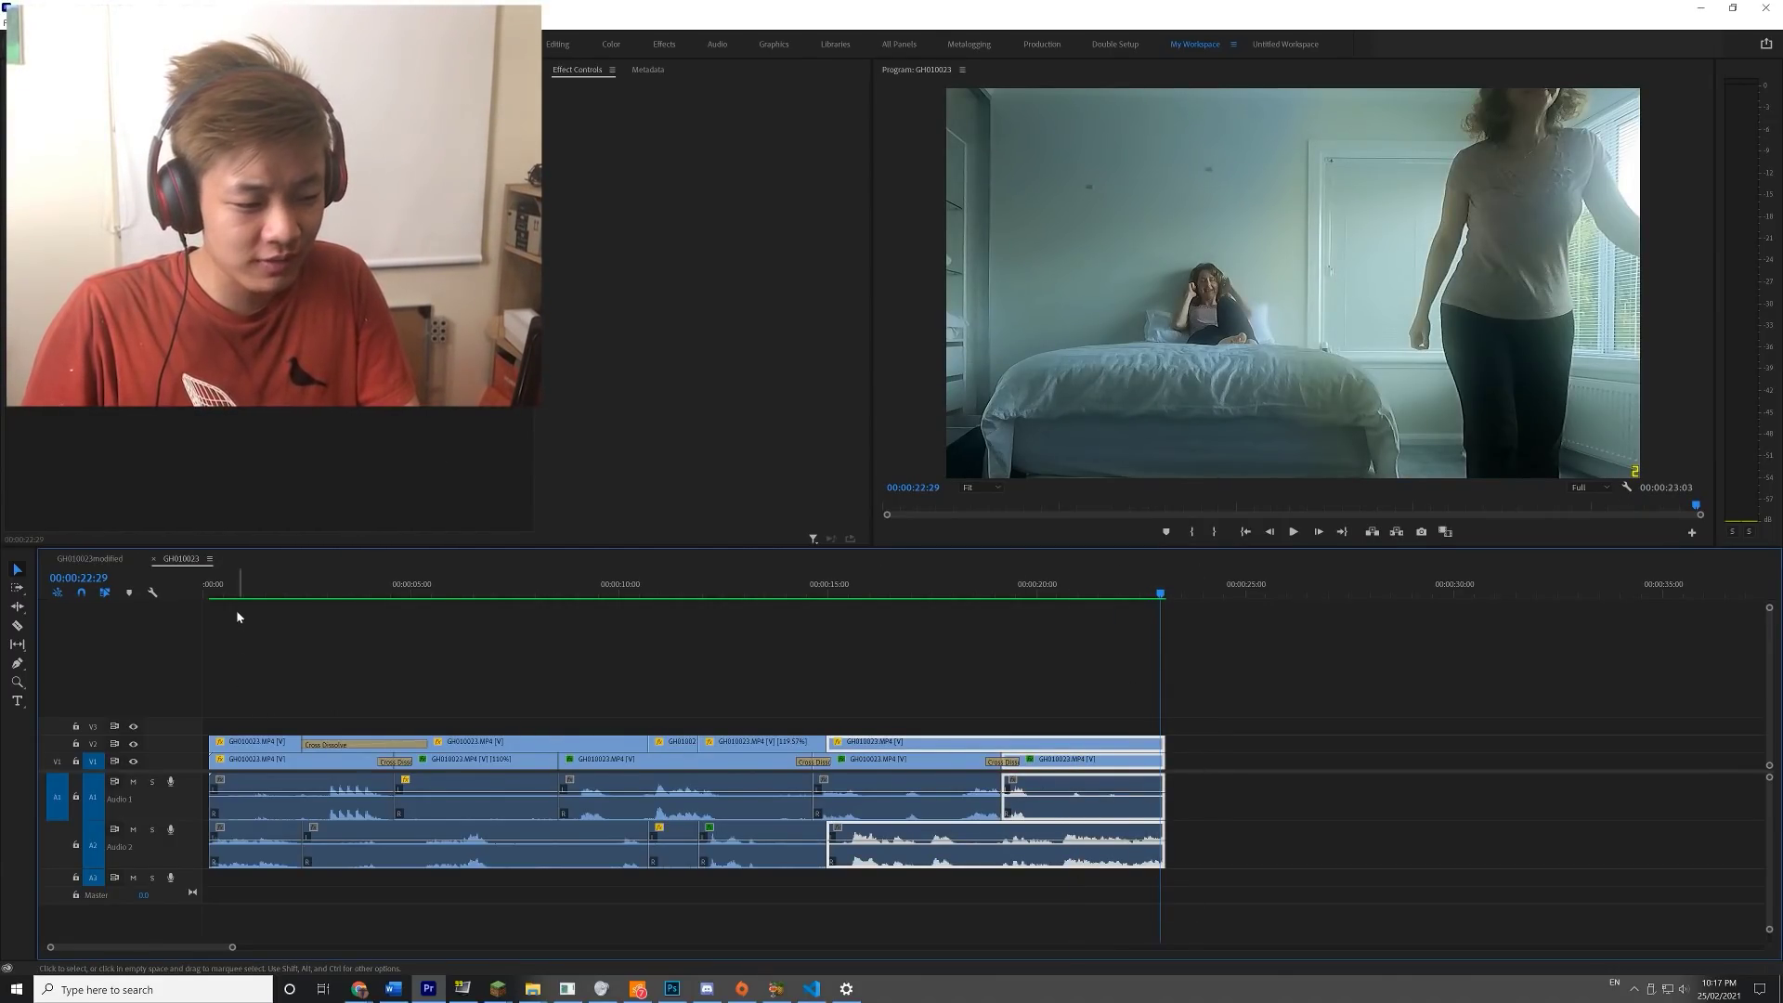
{"action": "left_click_drag", "start_coordinate": [217, 662], "coordinate": [214, 949]}
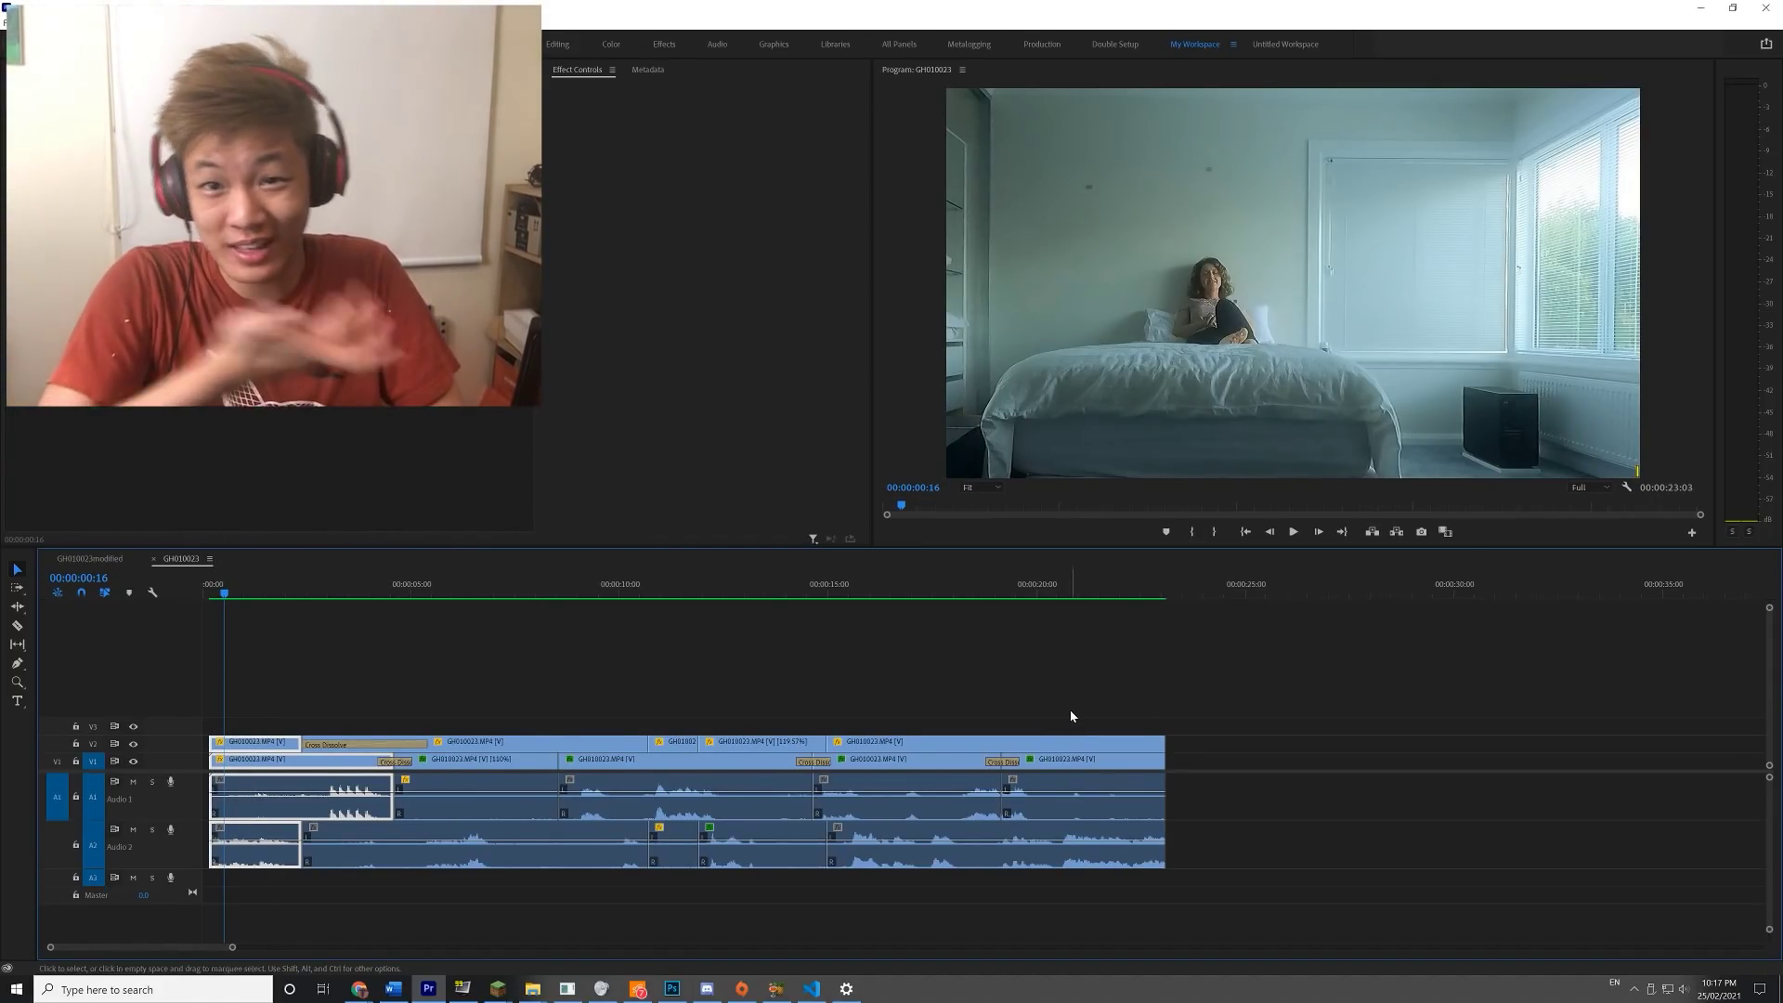
{"action": "key", "text": "shift+d"}
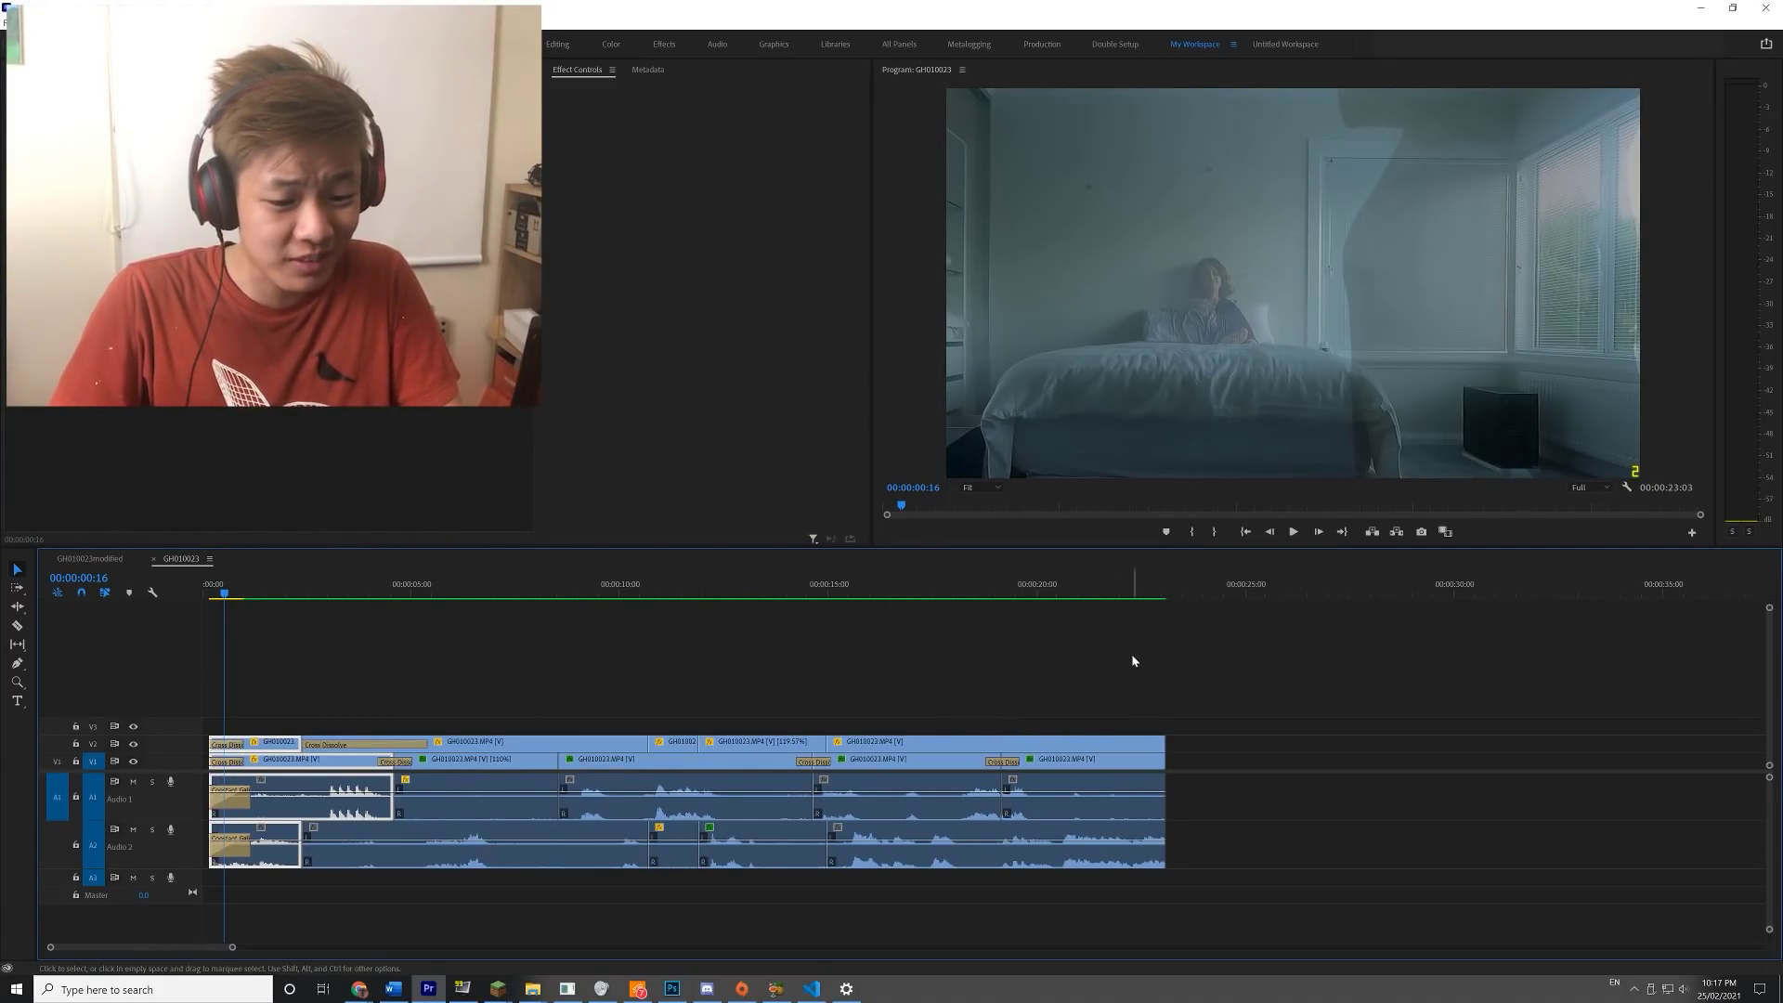
{"action": "left_click_drag", "start_coordinate": [1132, 660], "coordinate": [1148, 755]}
{"action": "key", "text": "shift+d"}
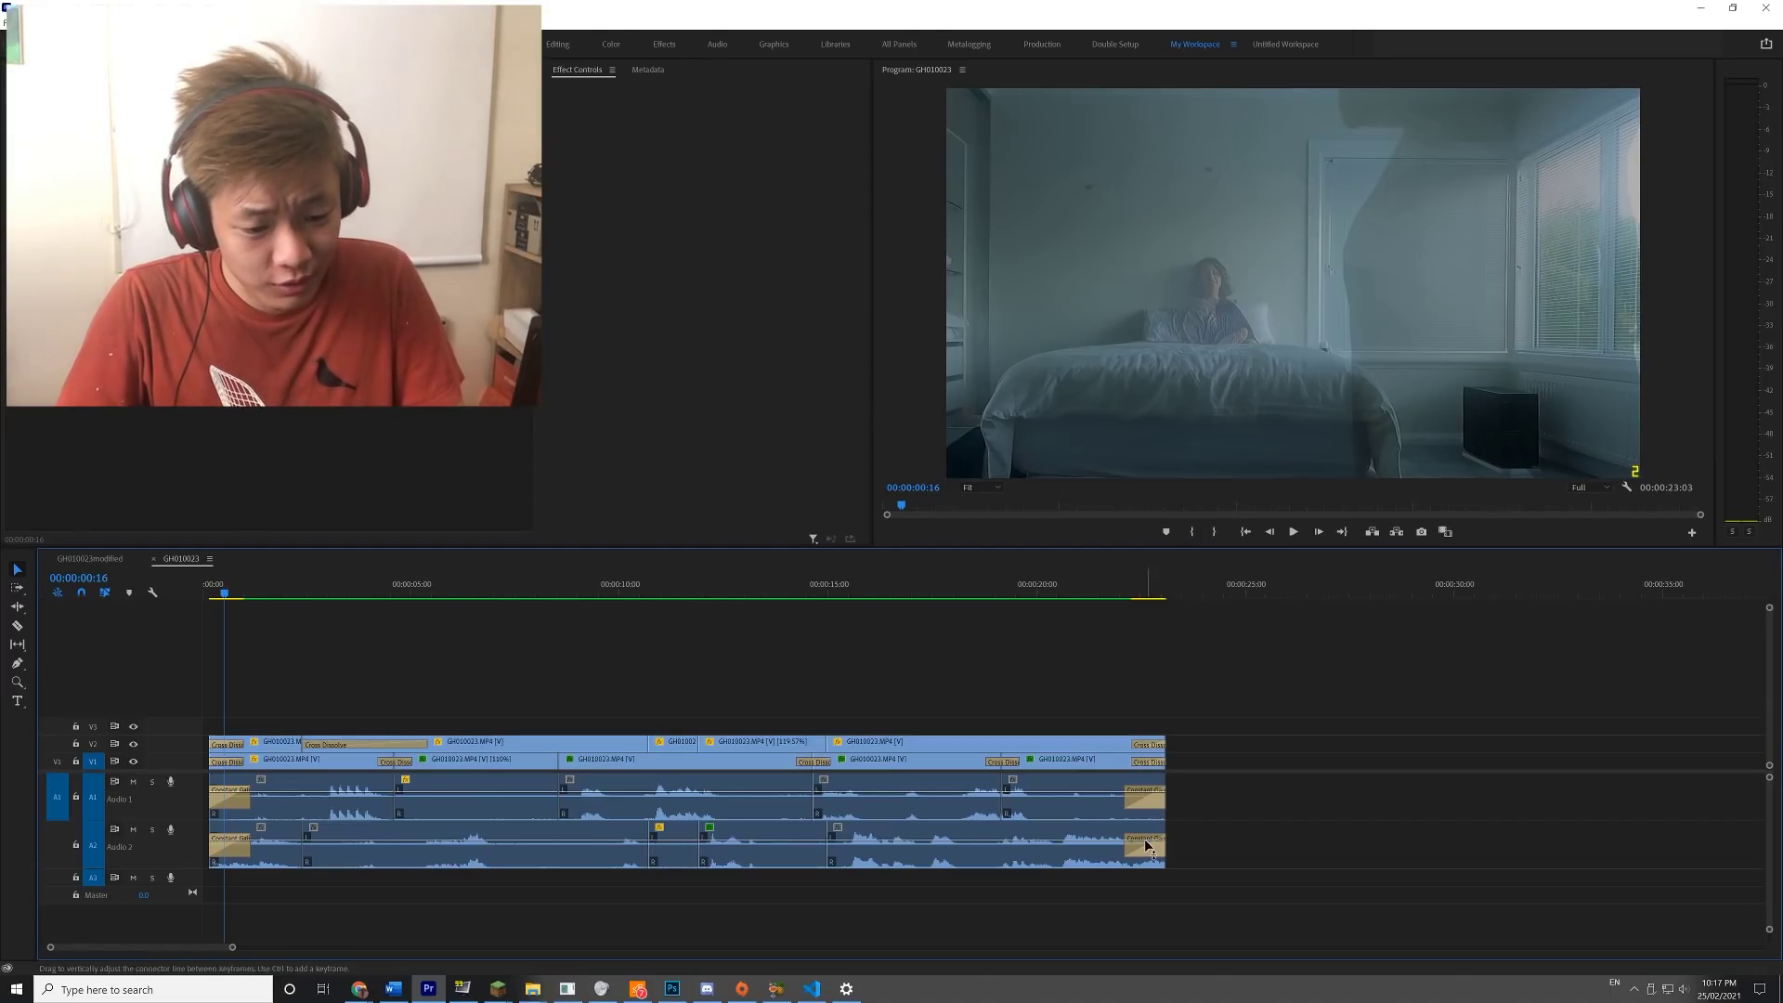
- Scrub through the opening fade-in and delete the V1 segment with its audio beneath the first V2 clip
{"action": "left_click", "coordinate": [228, 608]}
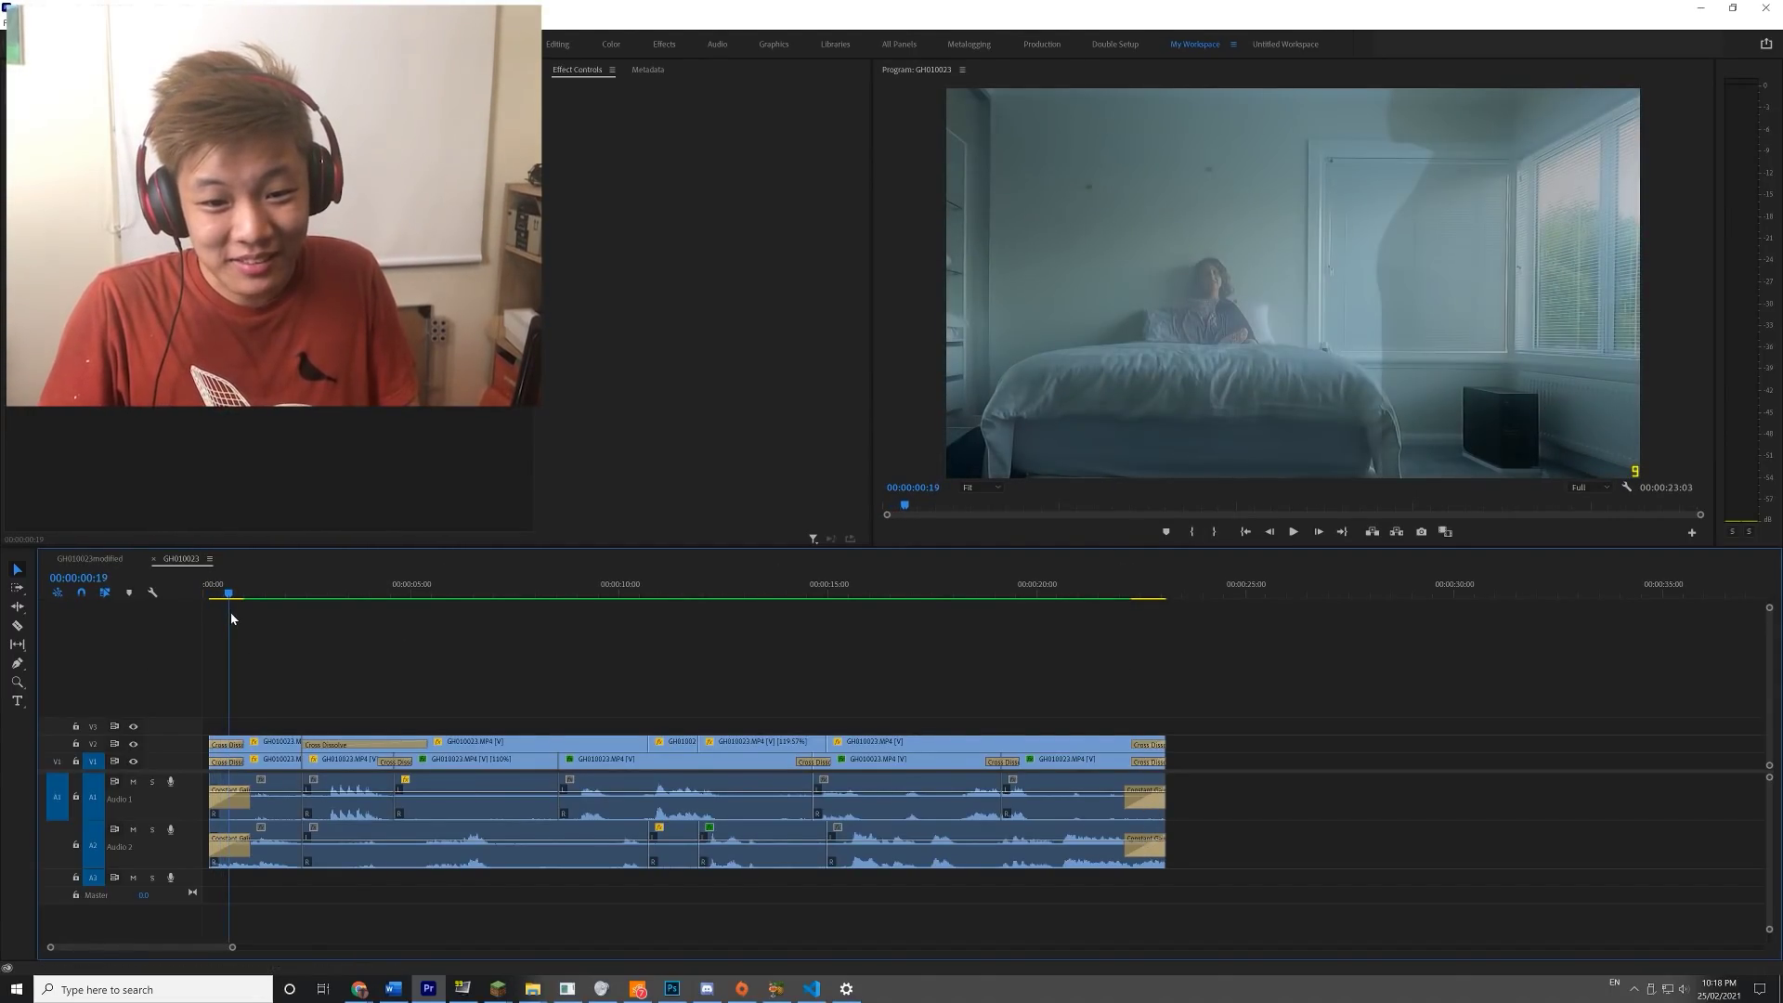
{"action": "left_click", "coordinate": [233, 611]}
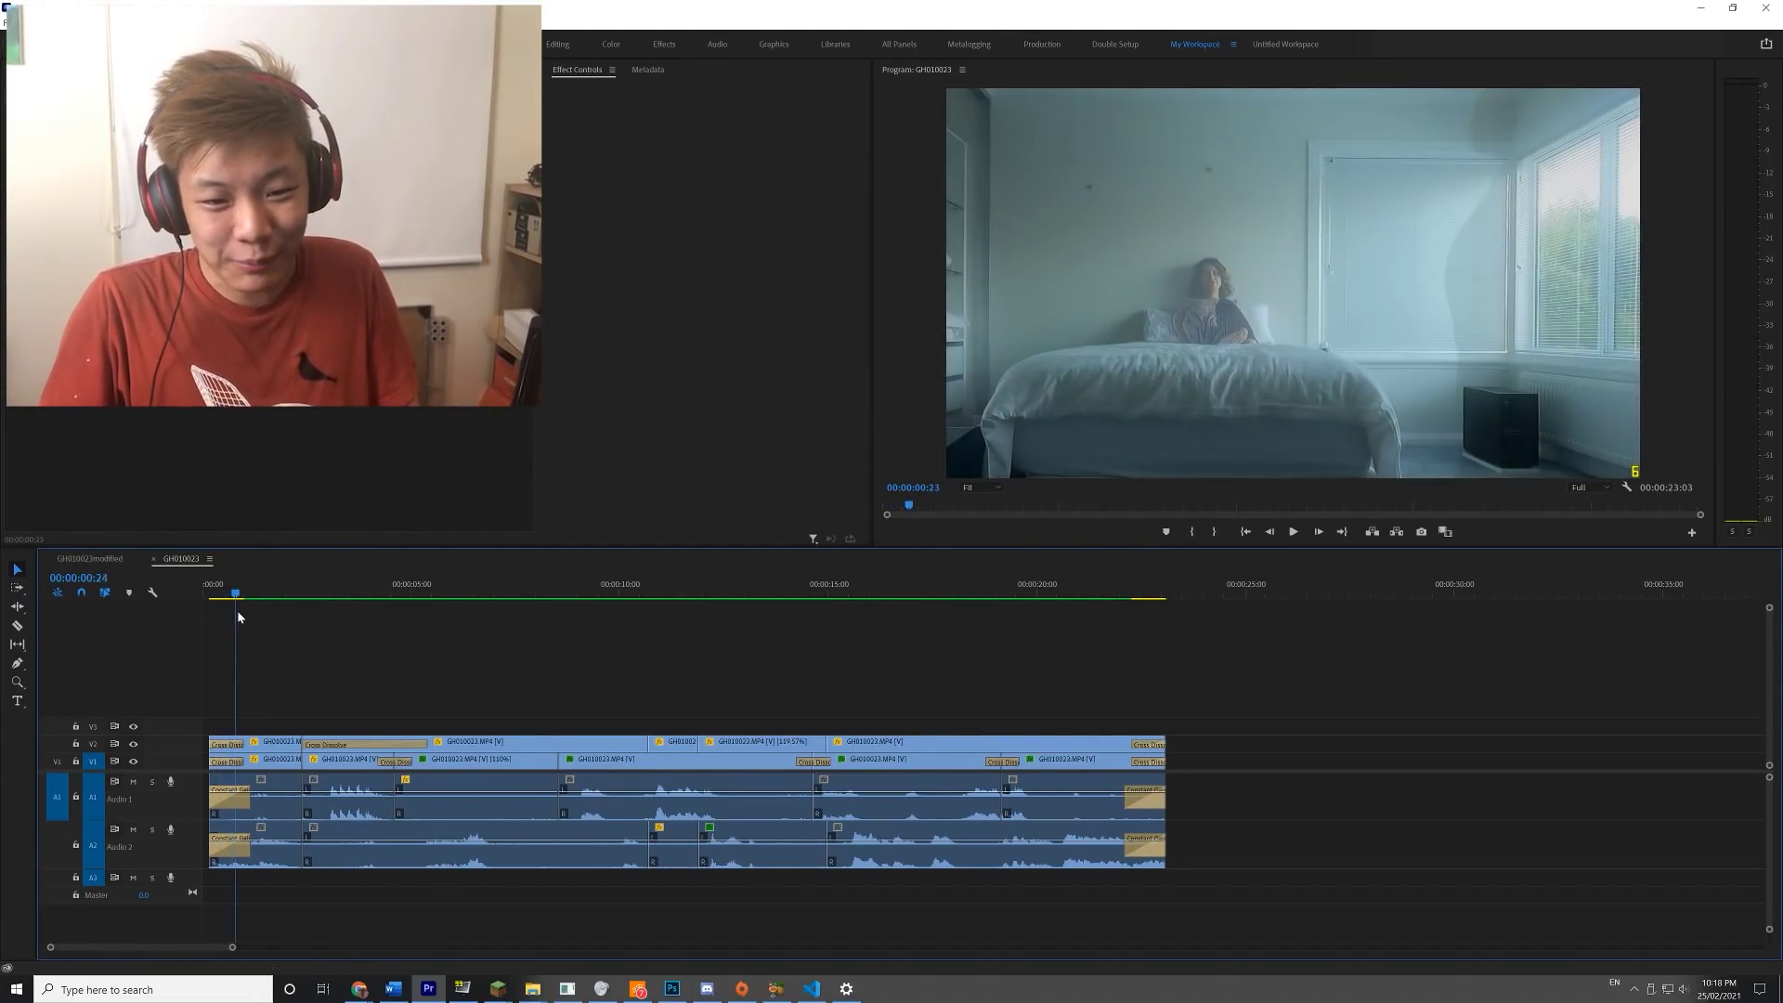
{"action": "left_click", "coordinate": [266, 769]}
{"action": "key", "text": "Delete"}
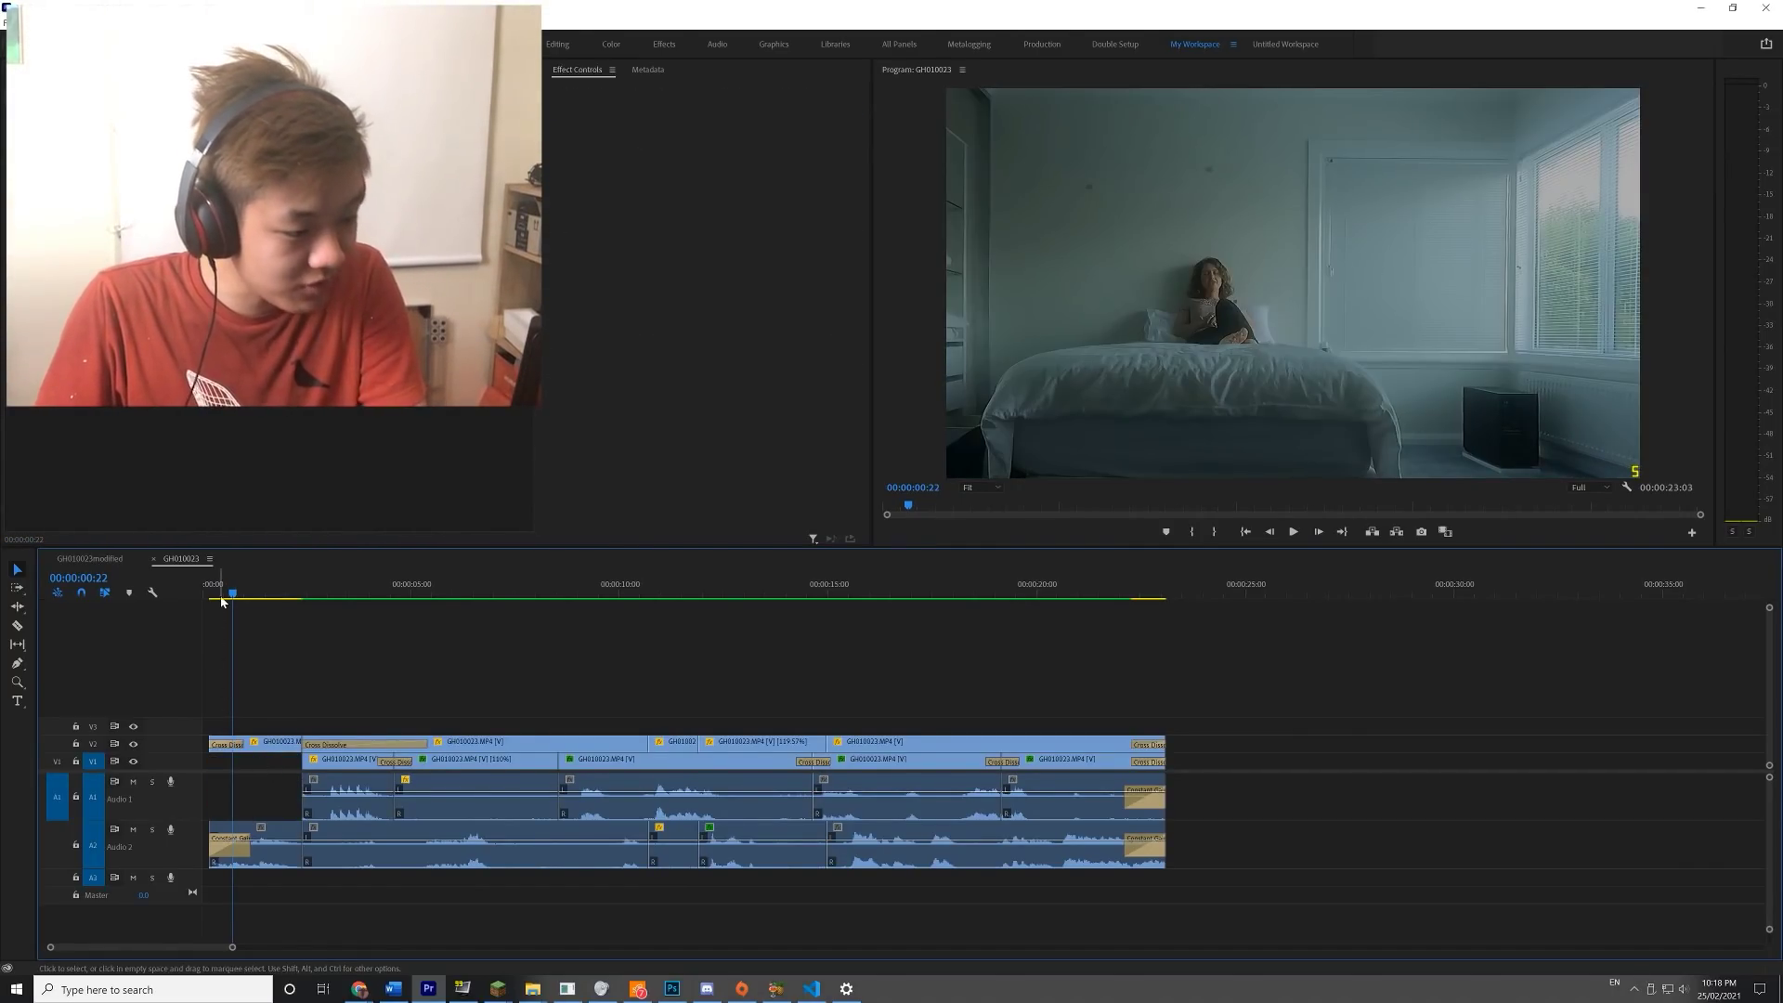
- Split the clips on all tracks at 00:00:22:01 and nest the segments after the cut
{"action": "key", "text": "c"}
{"action": "left_click", "coordinate": [1141, 610]}
{"action": "left_click_drag", "start_coordinate": [1150, 616], "coordinate": [1137, 899]}
{"action": "key", "text": "v"}
{"action": "right_click", "coordinate": [1142, 841]}
{"action": "left_click", "coordinate": [1173, 463]}
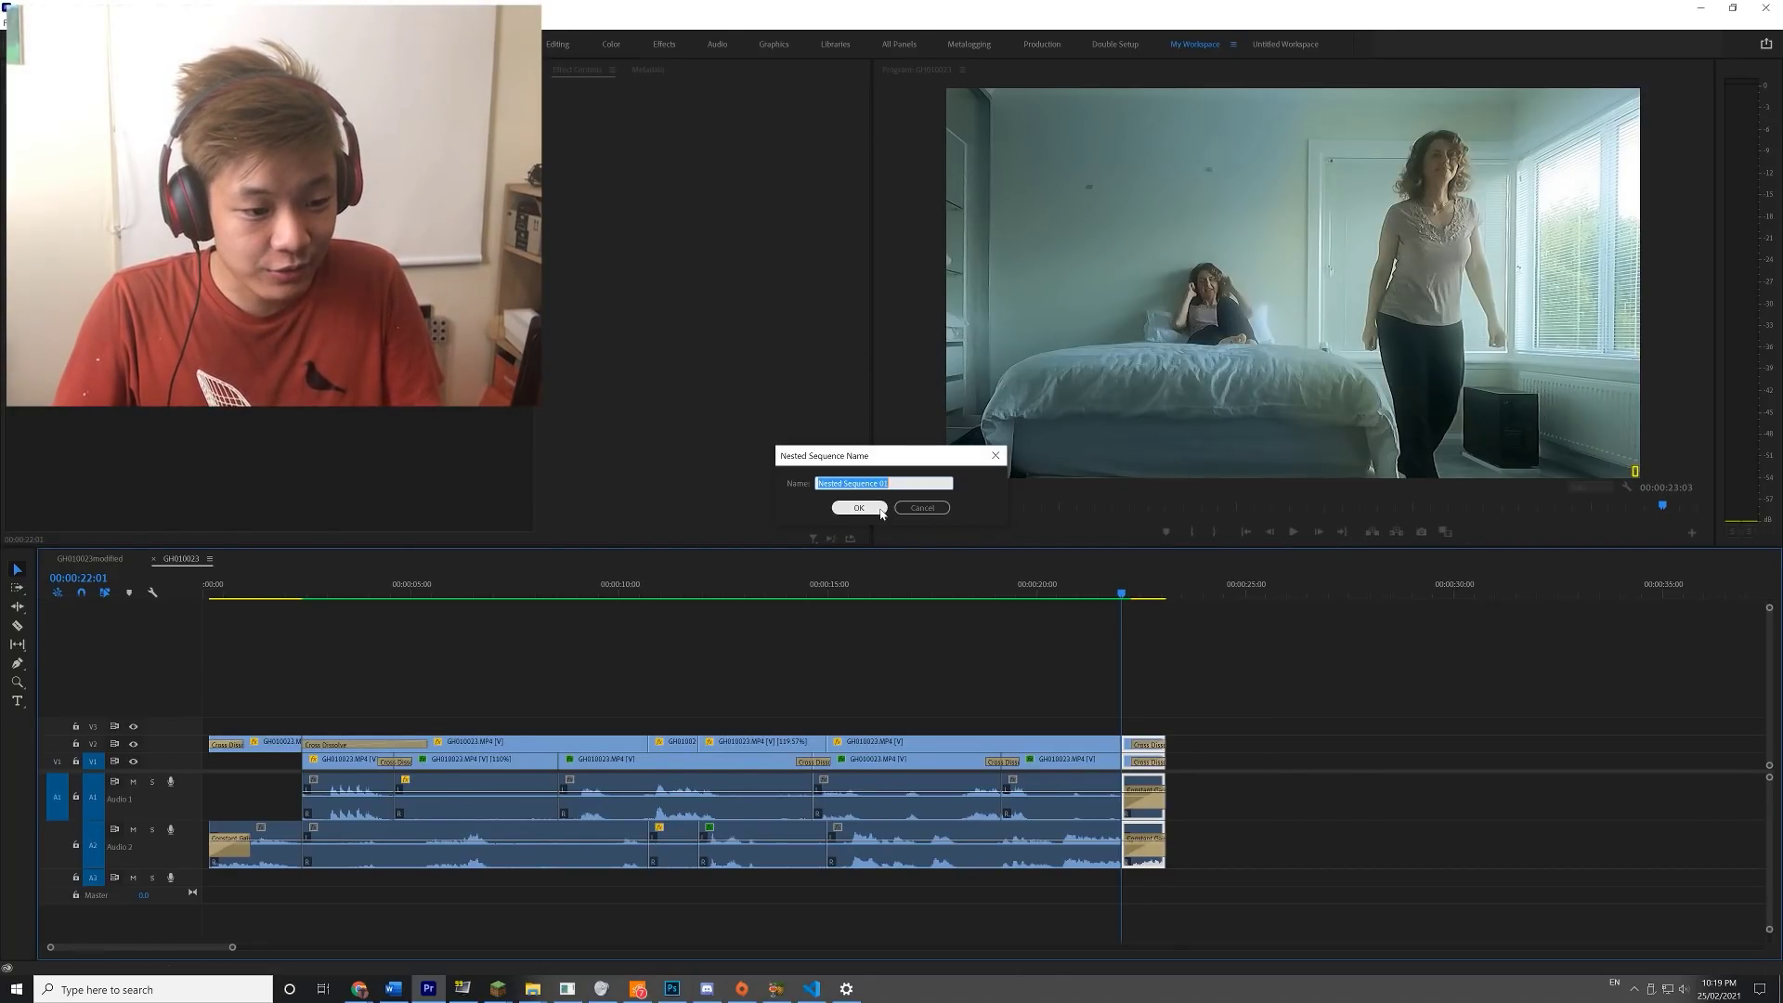